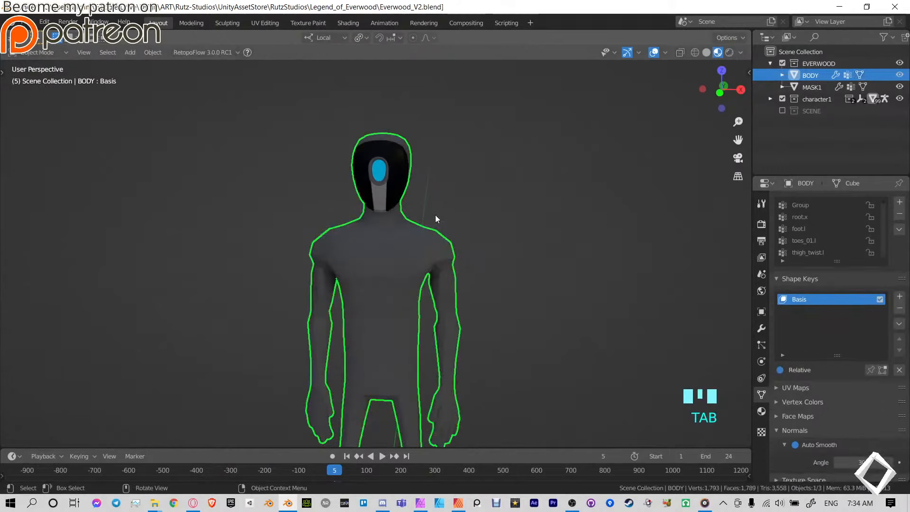
# Undo the last five actions and clear the location of all the rig's bones in Pose Mode, ending in Object Mode.
pyautogui.hotkey('ctrl', 'z')
pyautogui.hotkey('ctrl', 'z')
pyautogui.hotkey('ctrl', 'z')
pyautogui.hotkey('ctrl', 'z')
pyautogui.hotkey('ctrl', 'z')
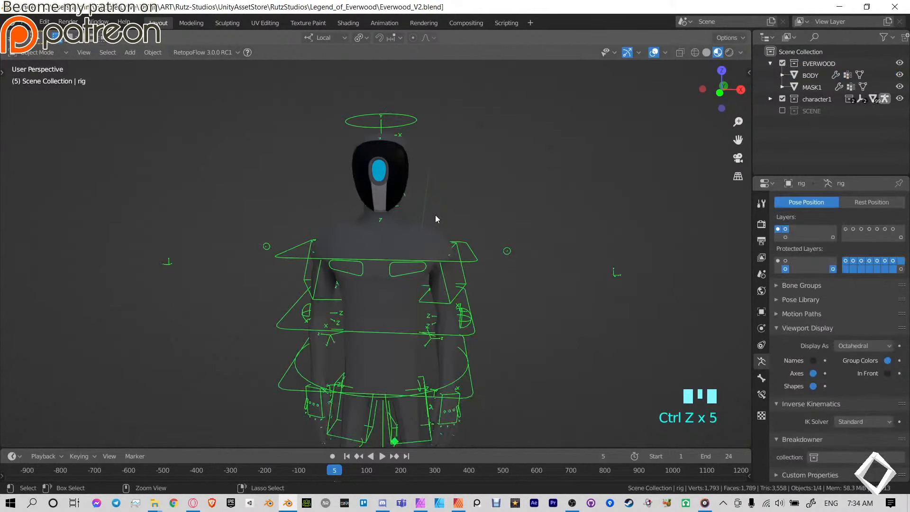
pyautogui.hotkey('ctrl', 'Tab')
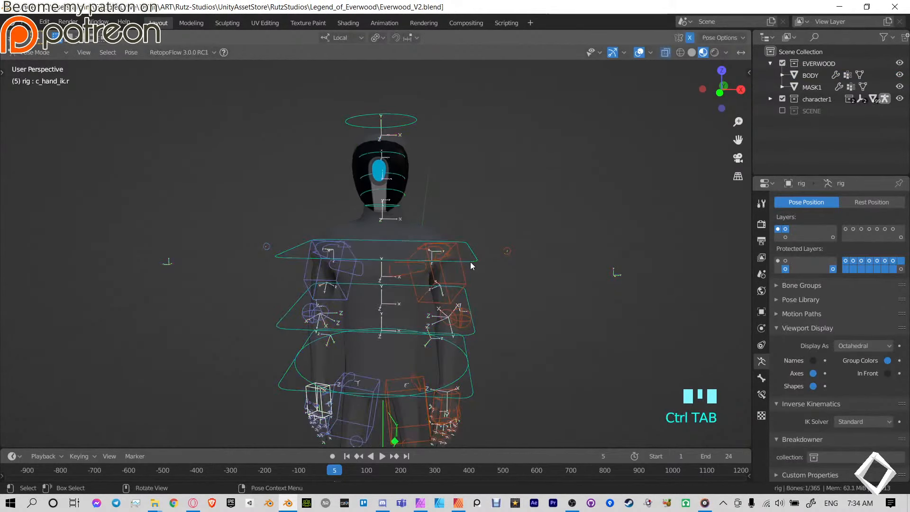
pyautogui.press('a')
pyautogui.hotkey('alt', 'g')
pyautogui.hotkey('ctrl', 'Tab')
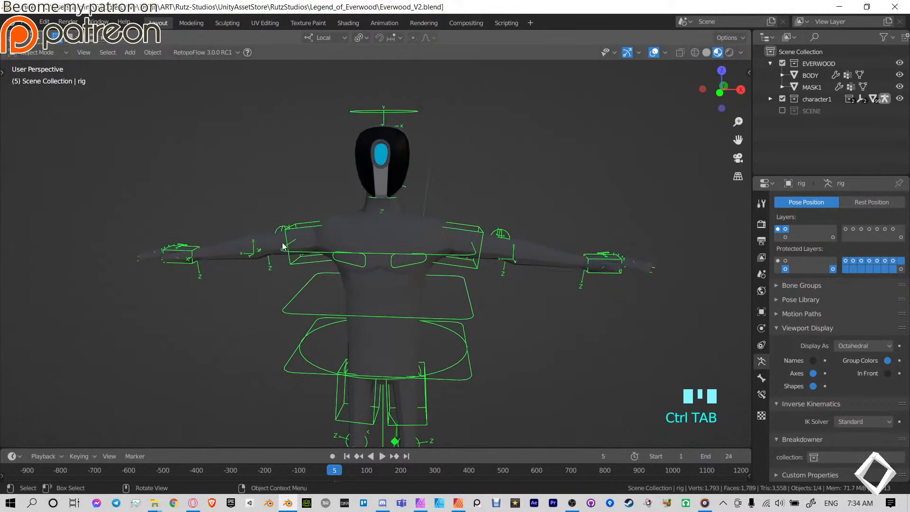
# Open the BODY mesh in Edit Mode to show its topology and existing seams.
pyautogui.click(437, 227)
pyautogui.press('Tab')
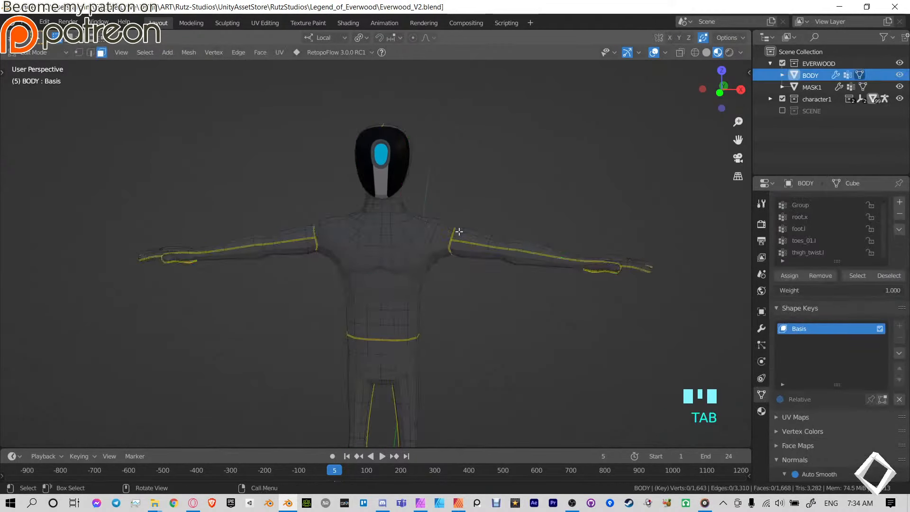
pyautogui.moveTo(384, 223)
pyautogui.mouseDown(button='middle')
pyautogui.moveTo(345, 214)
pyautogui.moveTo(484, 238)
pyautogui.moveTo(401, 224)
pyautogui.mouseUp(button='middle')
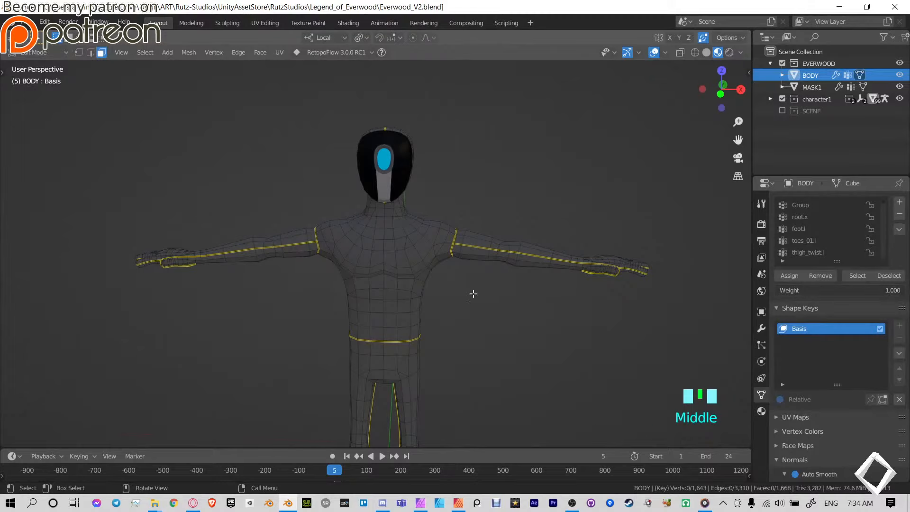
pyautogui.moveTo(472, 293); pyautogui.dragTo(480, 234, button='middle')
pyautogui.press('Tab')
pyautogui.scroll(3, 444, 229)
pyautogui.press('Tab')
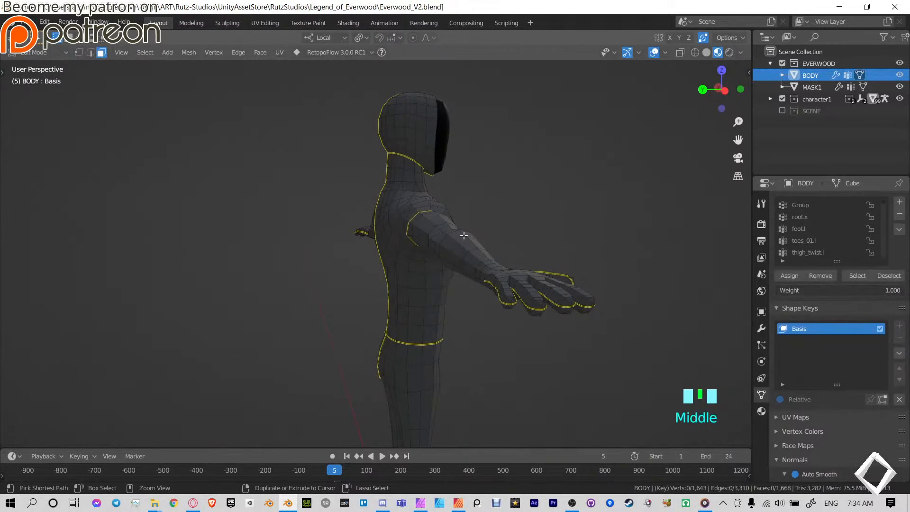
# Examine the existing seams on the body's back, shoulders, arms, hands, waist, inner legs and feet.
pyautogui.moveTo(384, 234); pyautogui.dragTo(449, 223, button='middle')
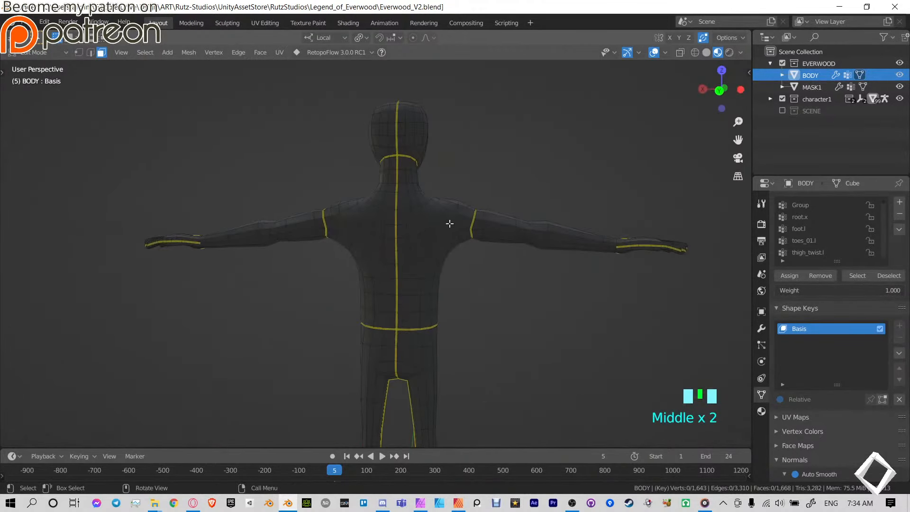
pyautogui.keyDown('shift'); pyautogui.moveTo(627, 230); pyautogui.dragTo(329, 234, button='middle'); pyautogui.keyUp('shift')
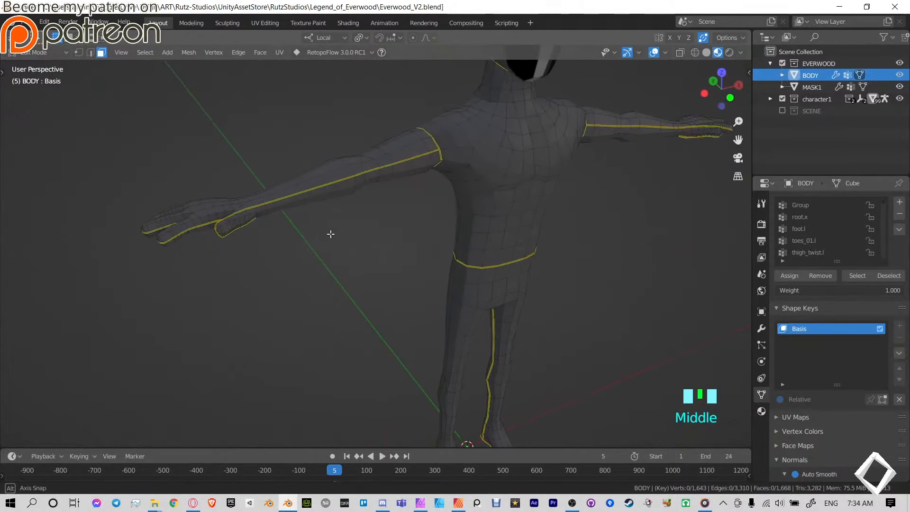
pyautogui.keyDown('shift'); pyautogui.moveTo(422, 230); pyautogui.dragTo(451, 217, button='middle'); pyautogui.keyUp('shift')
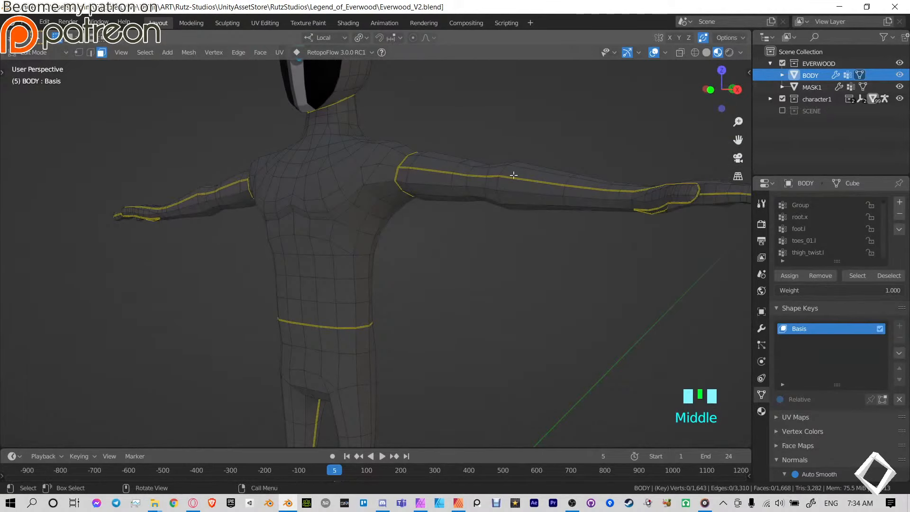
pyautogui.moveTo(559, 173); pyautogui.dragTo(572, 198, button='middle')
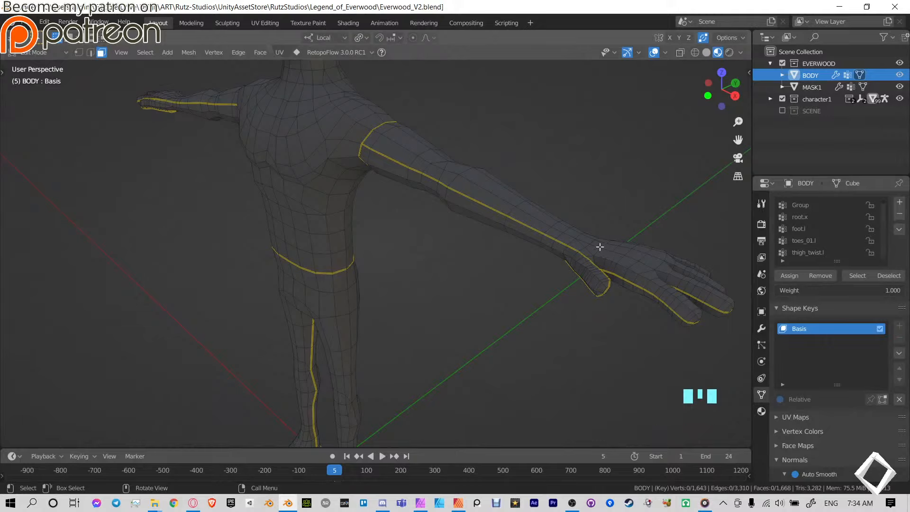
pyautogui.moveTo(597, 247); pyautogui.dragTo(451, 169, button='middle')
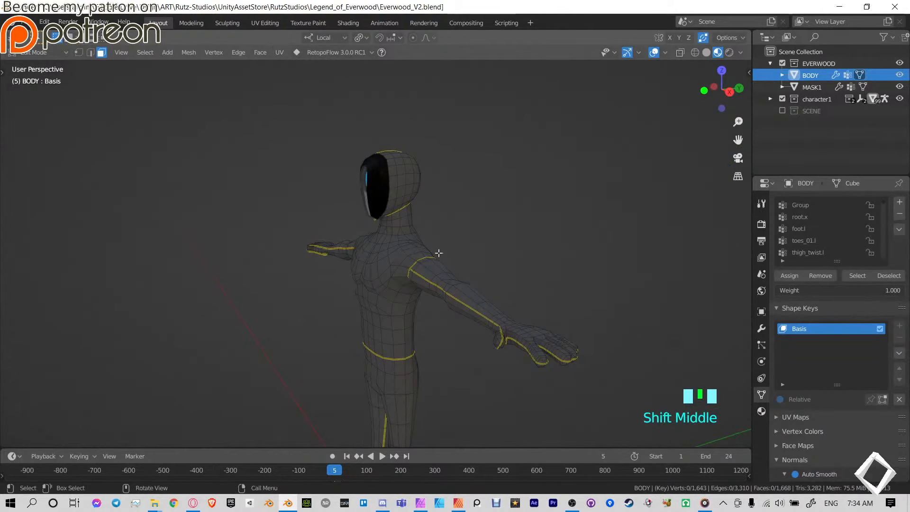
pyautogui.moveTo(439, 253); pyautogui.dragTo(442, 181, button='middle')
pyautogui.moveTo(373, 187); pyautogui.dragTo(450, 209, button='middle')
pyautogui.keyDown('shift'); pyautogui.moveTo(470, 296); pyautogui.dragTo(540, 132, button='middle'); pyautogui.keyUp('shift')
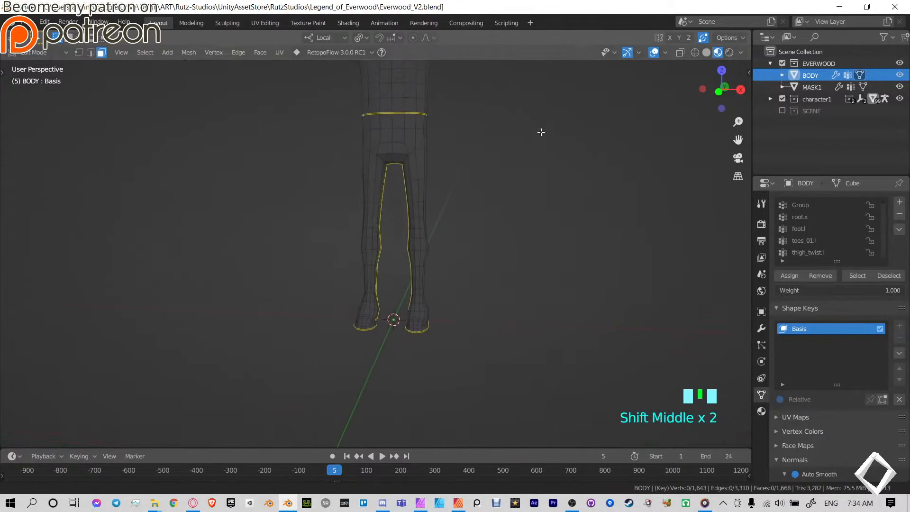
pyautogui.keyDown('shift'); pyautogui.moveTo(477, 185); pyautogui.dragTo(481, 121, button='middle'); pyautogui.keyUp('shift')
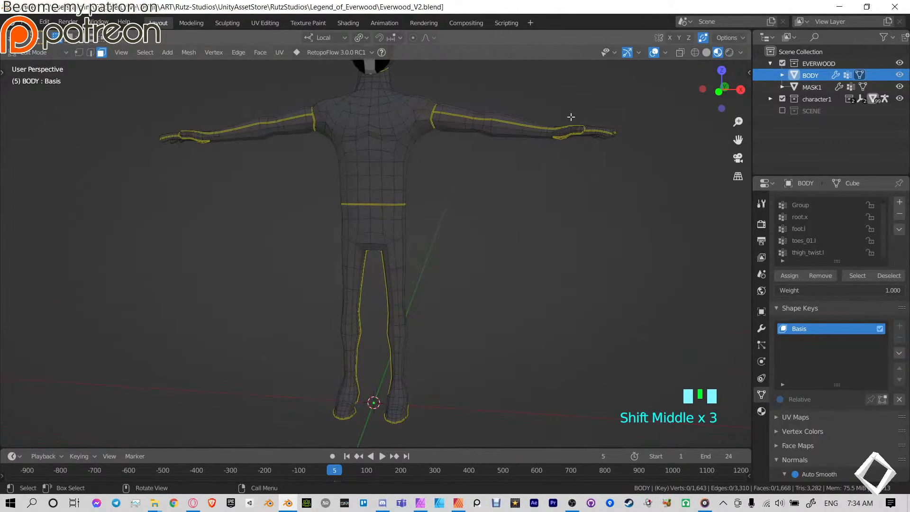
pyautogui.keyDown('shift'); pyautogui.moveTo(484, 248); pyautogui.dragTo(501, 170, button='middle'); pyautogui.keyUp('shift')
pyautogui.moveTo(398, 171); pyautogui.dragTo(412, 170, button='middle')
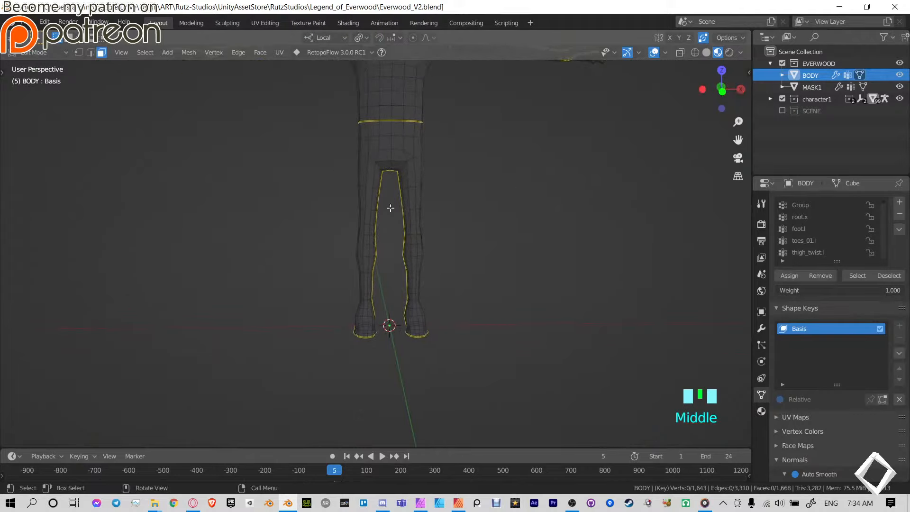
pyautogui.keyDown('shift'); pyautogui.moveTo(452, 192); pyautogui.dragTo(474, 270, button='middle'); pyautogui.keyUp('shift')
pyautogui.keyDown('shift'); pyautogui.moveTo(474, 270); pyautogui.dragTo(451, 285, button='middle'); pyautogui.keyUp('shift')
pyautogui.keyDown('shift'); pyautogui.moveTo(393, 187); pyautogui.dragTo(397, 244, button='middle'); pyautogui.keyUp('shift')
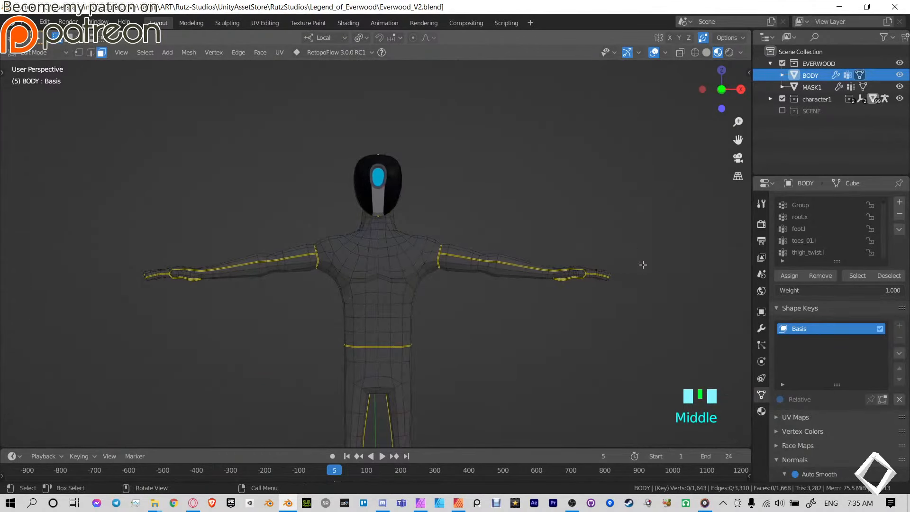
pyautogui.keyDown('shift'); pyautogui.moveTo(430, 207); pyautogui.dragTo(518, 227, button='middle'); pyautogui.keyUp('shift')
# Switch to edge selection and mark the edge loops around both wrists as seams.
pyautogui.scroll(4, 428, 254)
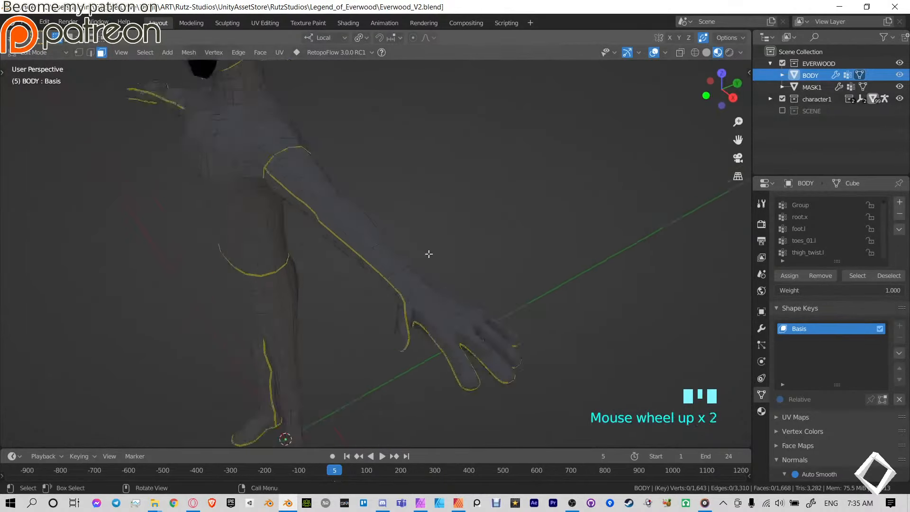
pyautogui.press('2')
pyautogui.click(427, 332)
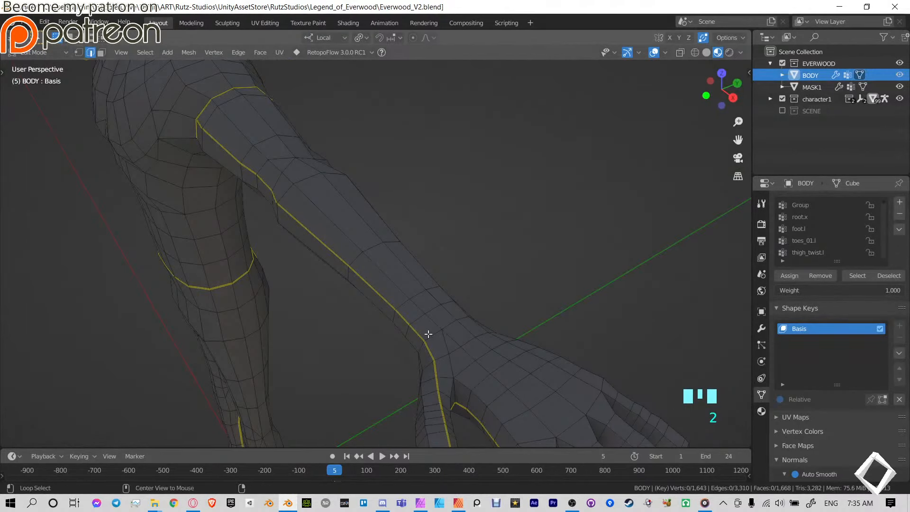
pyautogui.moveTo(426, 332); pyautogui.dragTo(462, 206, button='middle')
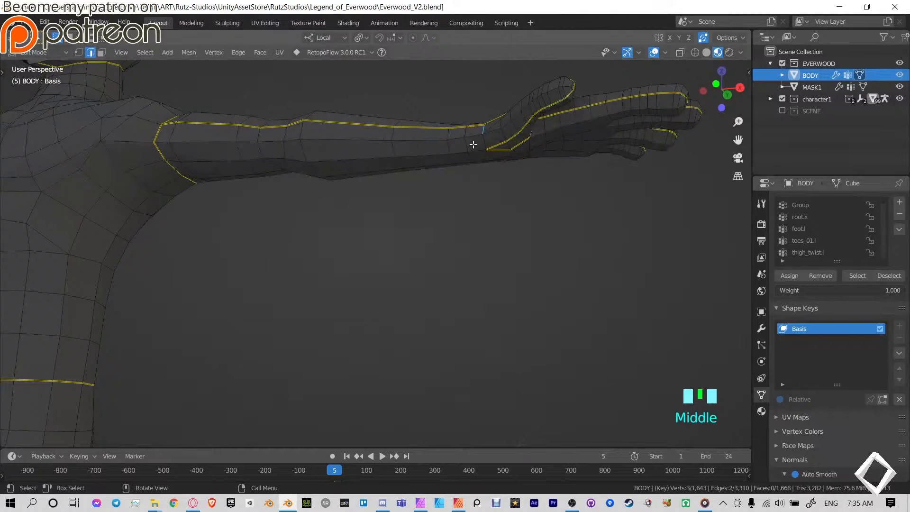
pyautogui.keyDown('alt'); pyautogui.click(449, 142); pyautogui.keyUp('alt')
pyautogui.moveTo(450, 142); pyautogui.dragTo(315, 215, button='middle')
pyautogui.scroll(3, 336, 248)
pyautogui.keyDown('alt'); pyautogui.keyDown('shift'); pyautogui.click(305, 220); pyautogui.keyUp('shift'); pyautogui.keyUp('alt')
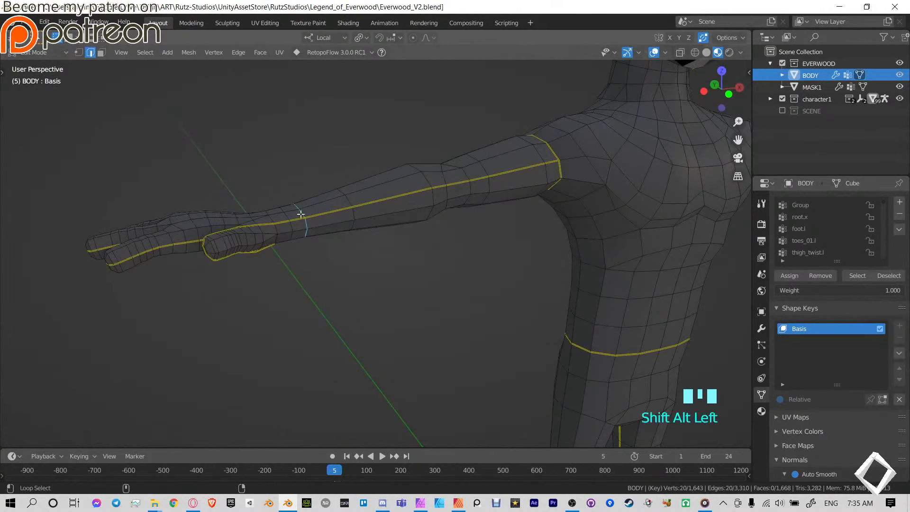
pyautogui.hotkey('ctrl', 'e')
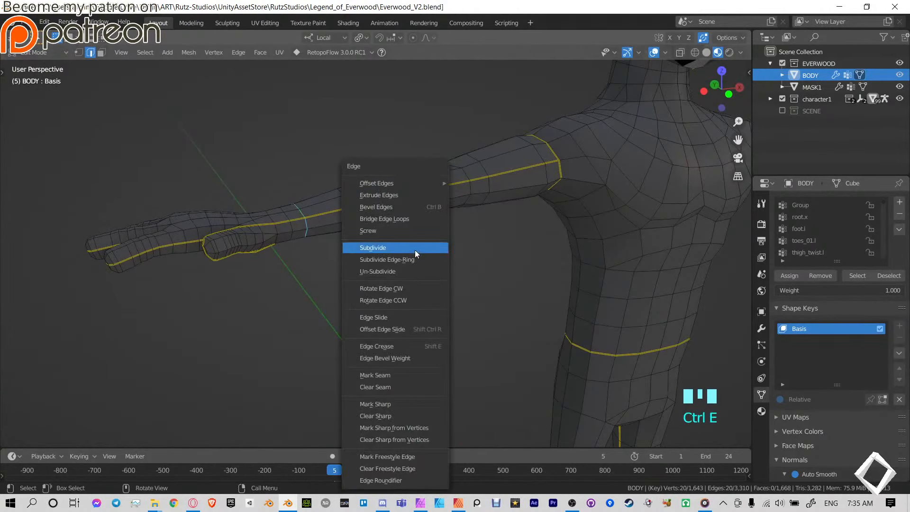
pyautogui.click(414, 386)
# Mark the horizontal edge loops around both lower legs, just below the knees, as seams.
pyautogui.scroll(-4, 438, 329)
pyautogui.keyDown('shift'); pyautogui.moveTo(588, 322); pyautogui.dragTo(418, 308, button='middle'); pyautogui.keyUp('shift')
pyautogui.keyDown('shift'); pyautogui.moveTo(418, 308); pyautogui.dragTo(474, 190, button='middle'); pyautogui.keyUp('shift')
pyautogui.scroll(5, 497, 230)
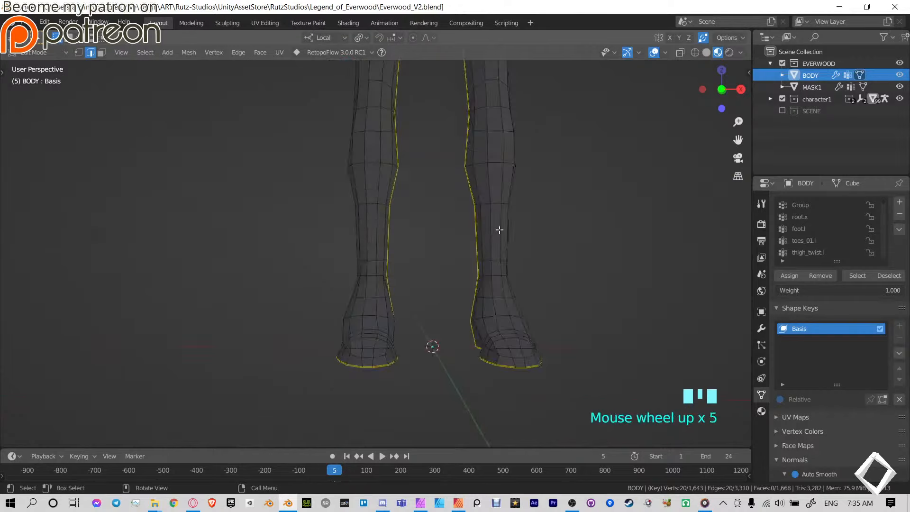
pyautogui.moveTo(498, 265); pyautogui.dragTo(447, 246, button='middle')
pyautogui.keyDown('alt'); pyautogui.click(420, 286); pyautogui.keyUp('alt')
pyautogui.keyDown('alt'); pyautogui.keyDown('shift'); pyautogui.click(415, 265); pyautogui.keyUp('shift'); pyautogui.keyUp('alt')
pyautogui.keyDown('alt'); pyautogui.click(417, 209); pyautogui.keyUp('alt')
pyautogui.keyDown('alt'); pyautogui.keyDown('shift'); pyautogui.click(494, 217); pyautogui.keyUp('shift'); pyautogui.keyUp('alt')
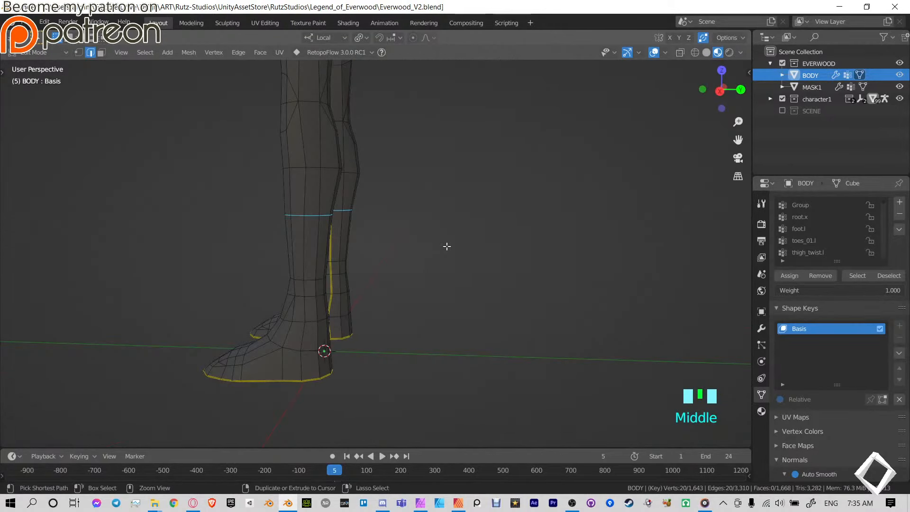
pyautogui.hotkey('ctrl', 'e')
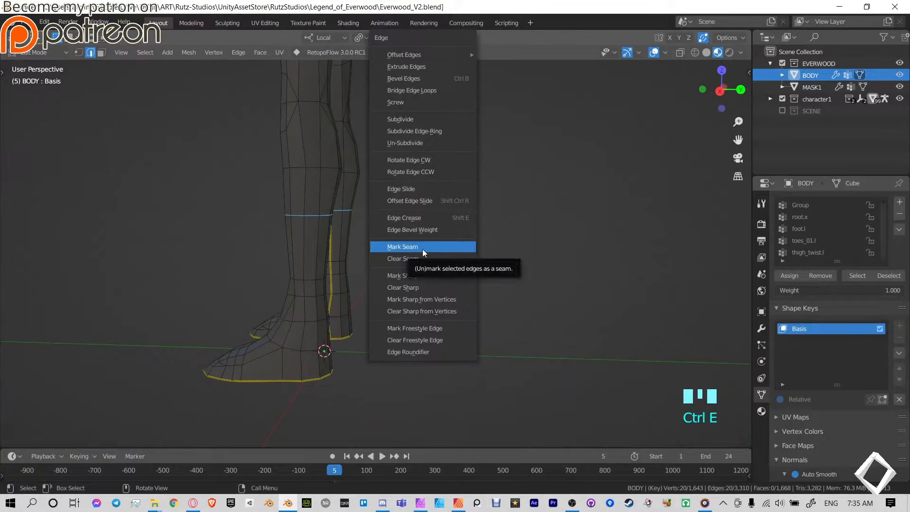
pyautogui.click(422, 249)
# Try moving the MASK1 object away from the head in Object Mode.
pyautogui.keyDown('shift'); pyautogui.moveTo(406, 248); pyautogui.dragTo(406, 208, button='middle'); pyautogui.keyUp('shift')
pyautogui.click(454, 241)
pyautogui.press('Tab')
pyautogui.click(406, 209)
pyautogui.moveTo(473, 185); pyautogui.dragTo(455, 204, button='middle')
pyautogui.press('g')
pyautogui.rightClick(266, 195)
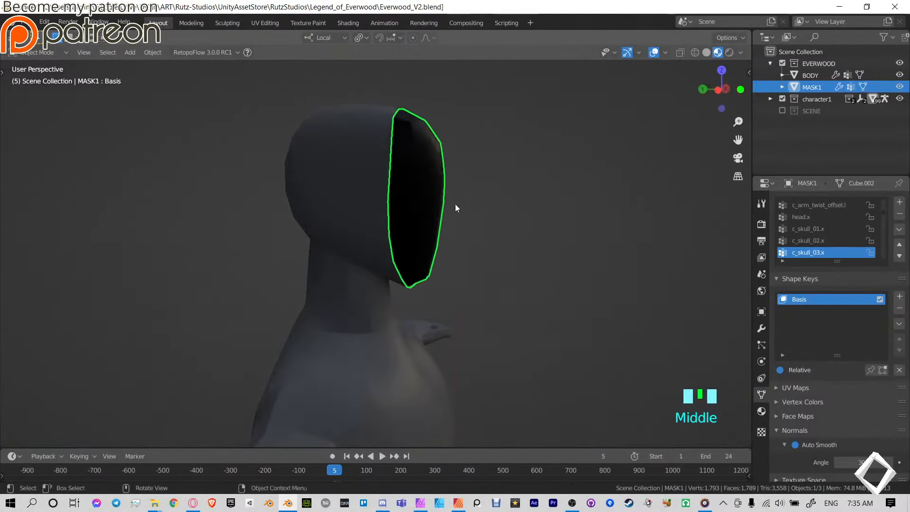
pyautogui.press('g')
pyautogui.click(499, 240)
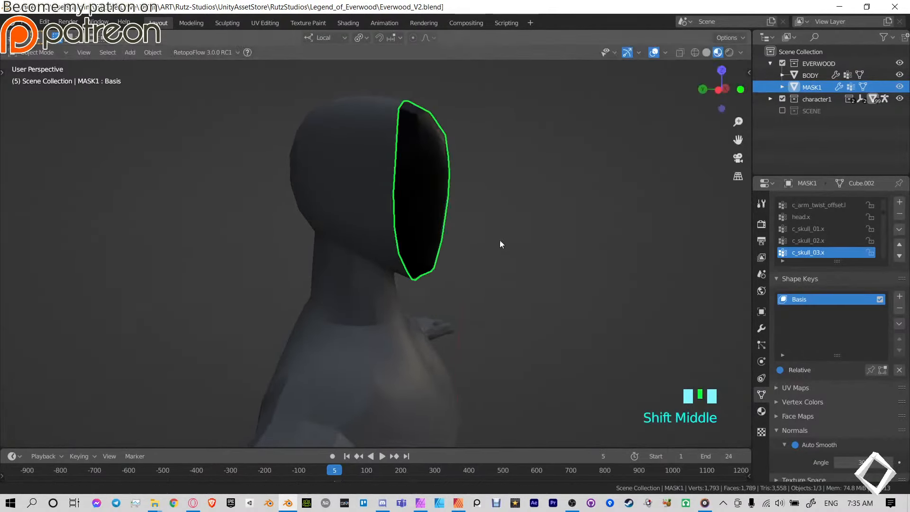
pyautogui.keyDown('shift'); pyautogui.moveTo(500, 239); pyautogui.dragTo(570, 232, button='middle'); pyautogui.keyUp('shift')
pyautogui.scroll(-4, 331, 263)
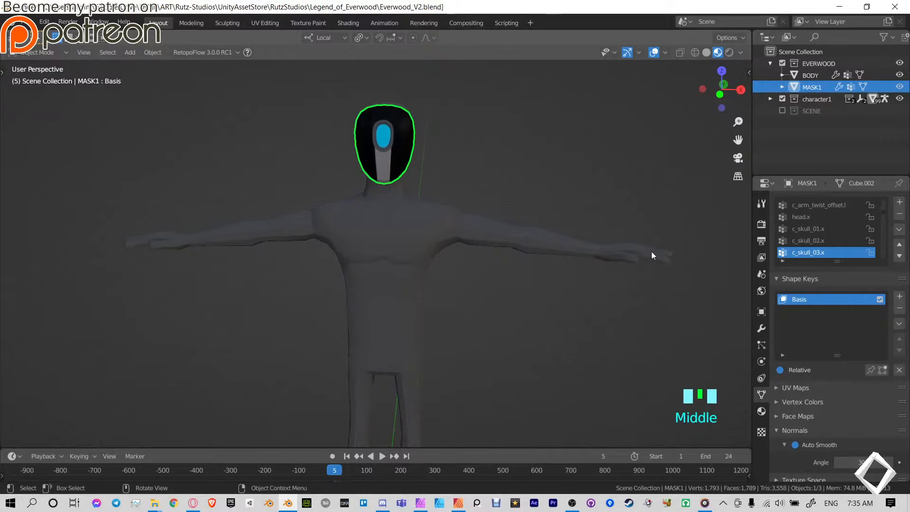
# Select the BODY object and return it to Edit Mode.
pyautogui.keyDown('shift'); pyautogui.moveTo(382, 253); pyautogui.dragTo(369, 180, button='middle'); pyautogui.keyUp('shift')
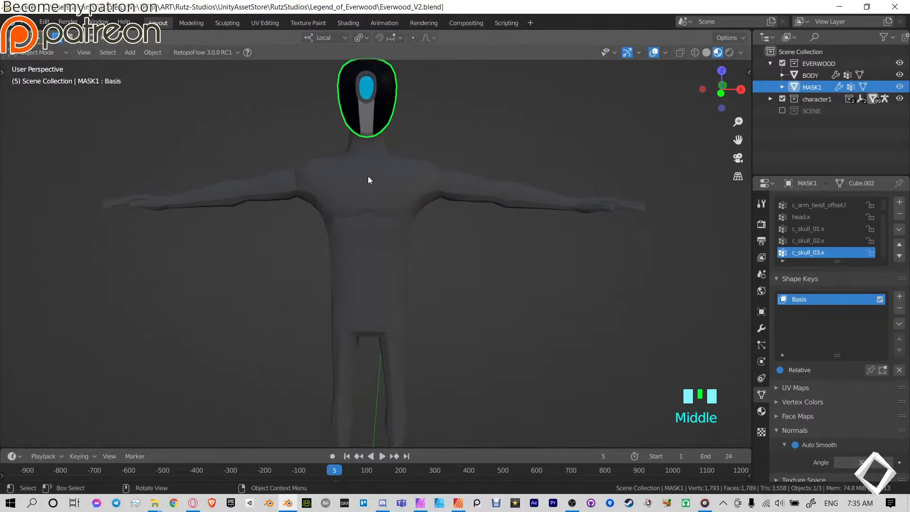
pyautogui.press('Tab')
pyautogui.press('Tab')
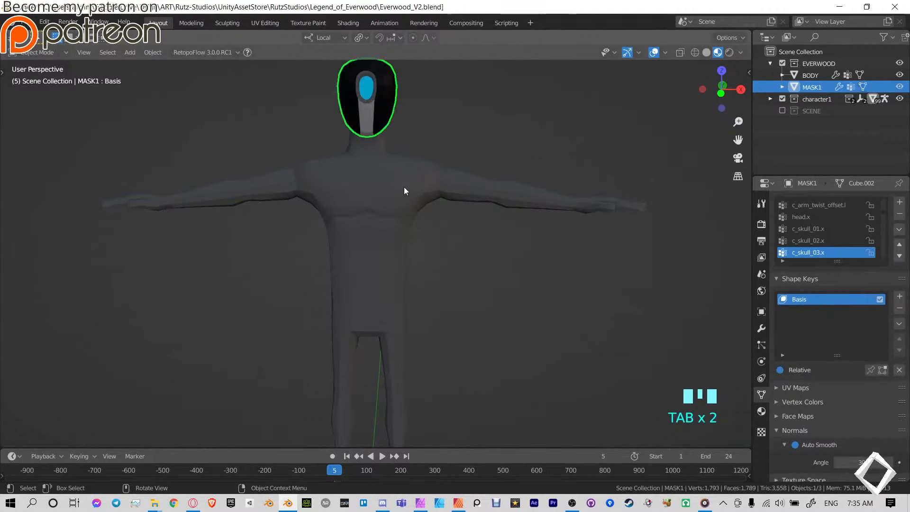
pyautogui.click(454, 183)
pyautogui.press('Tab')
pyautogui.moveTo(569, 179); pyautogui.dragTo(546, 320, button='middle')
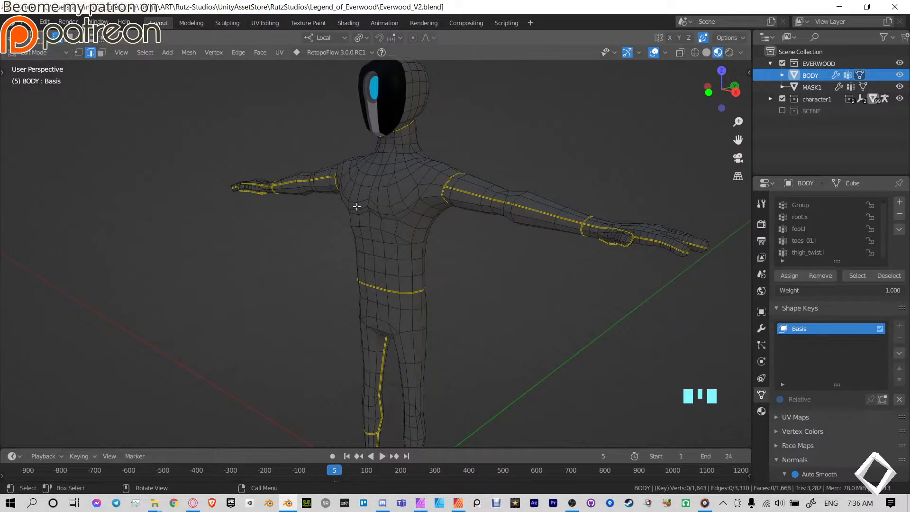
# Save the file after checking the seams, and select a single edge in the middle of the chest.
pyautogui.moveTo(367, 239); pyautogui.dragTo(401, 154, button='middle')
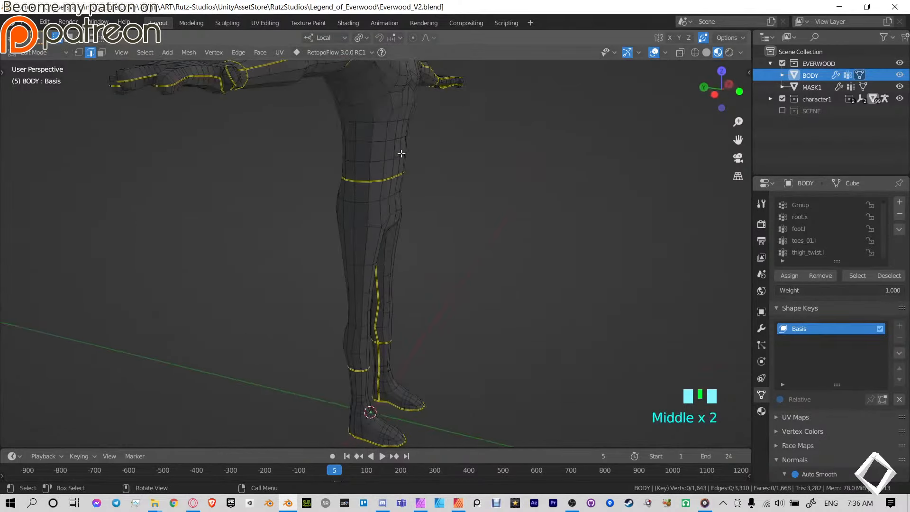
pyautogui.moveTo(483, 191); pyautogui.dragTo(364, 214, button='middle')
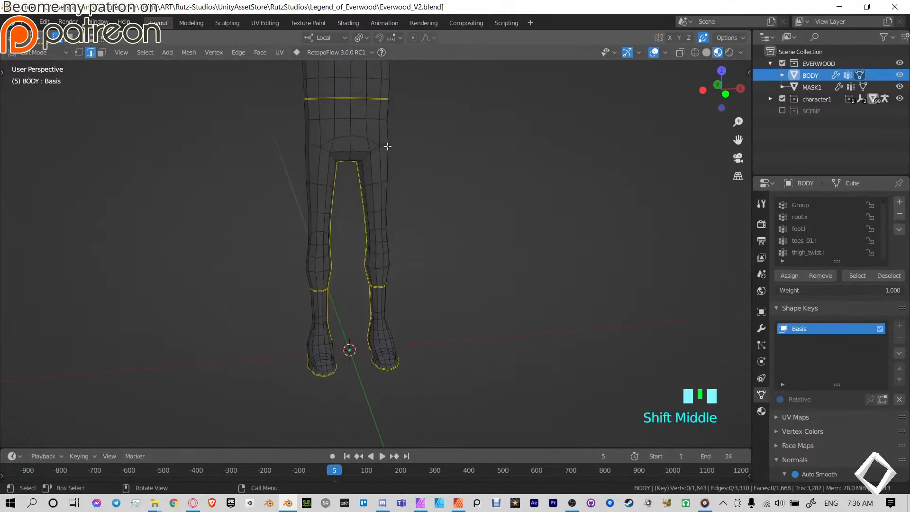
pyautogui.keyDown('shift'); pyautogui.moveTo(288, 129); pyautogui.dragTo(424, 141, button='middle'); pyautogui.keyUp('shift')
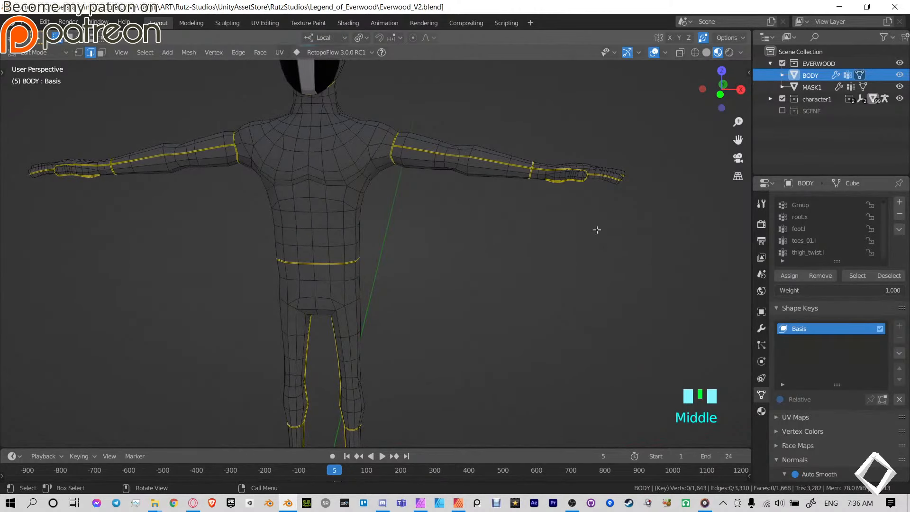
pyautogui.moveTo(327, 183); pyautogui.dragTo(362, 210, button='middle')
pyautogui.hotkey('ctrl', 's')
pyautogui.moveTo(374, 273); pyautogui.dragTo(376, 294, button='middle')
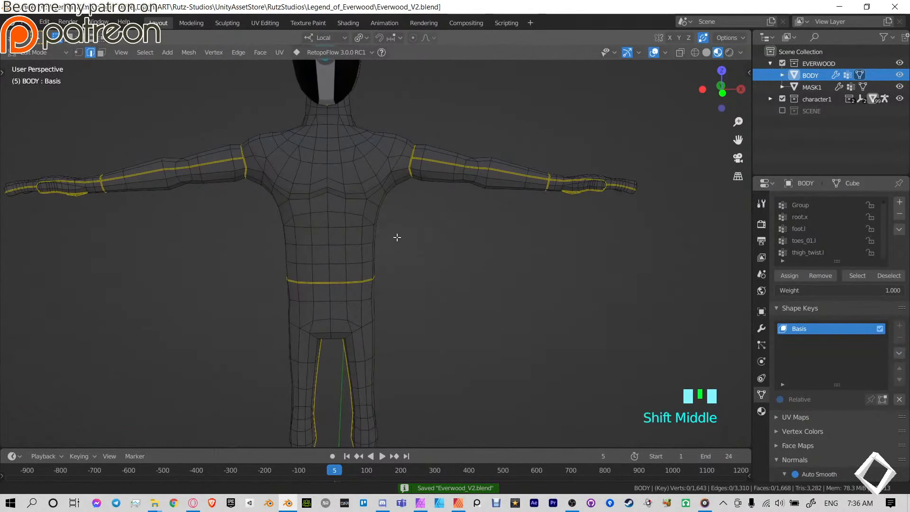
pyautogui.moveTo(398, 238); pyautogui.dragTo(365, 254, button='middle')
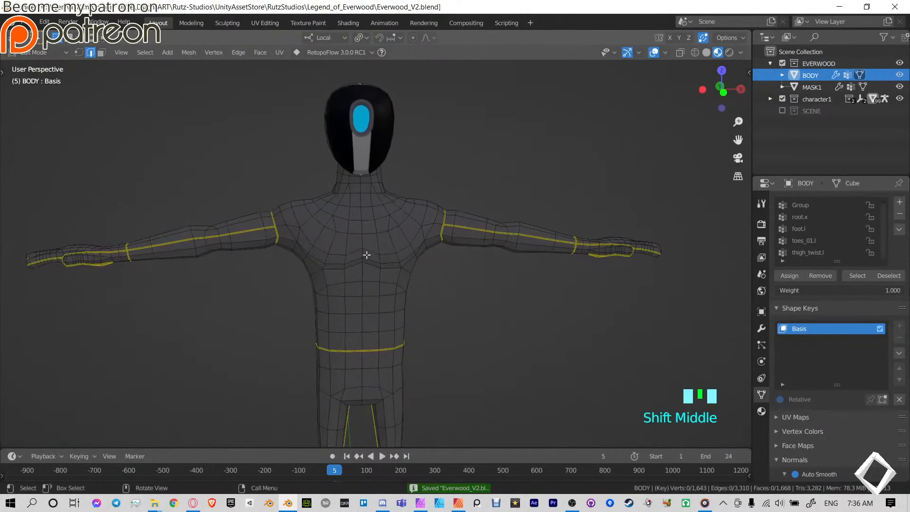
pyautogui.click(366, 253)
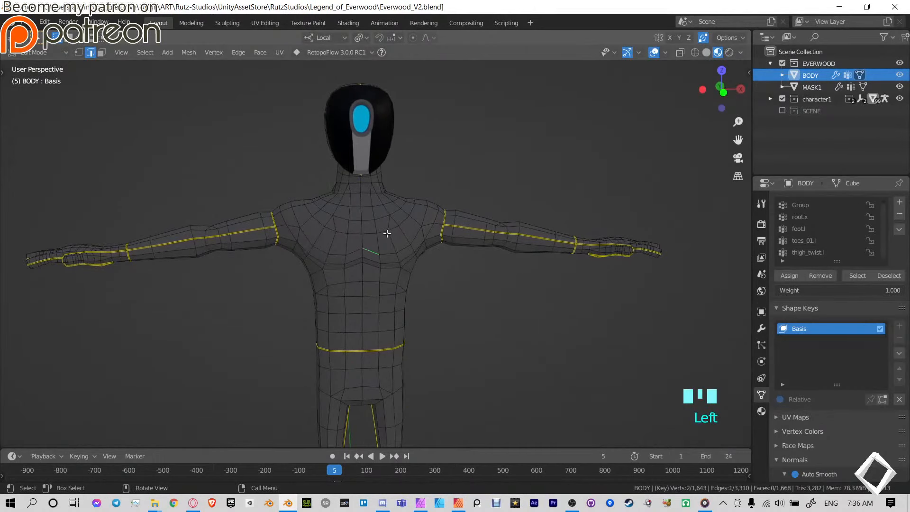
# Select the torso region linked to the chest edge, with Seam as the selection delimiter.
pyautogui.press('l')
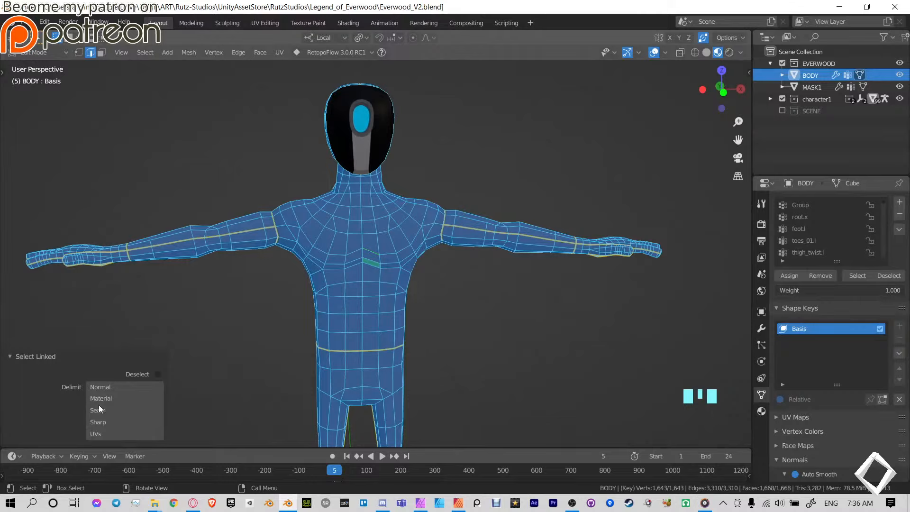
pyautogui.click(114, 411)
pyautogui.moveTo(499, 286); pyautogui.dragTo(518, 282, button='middle')
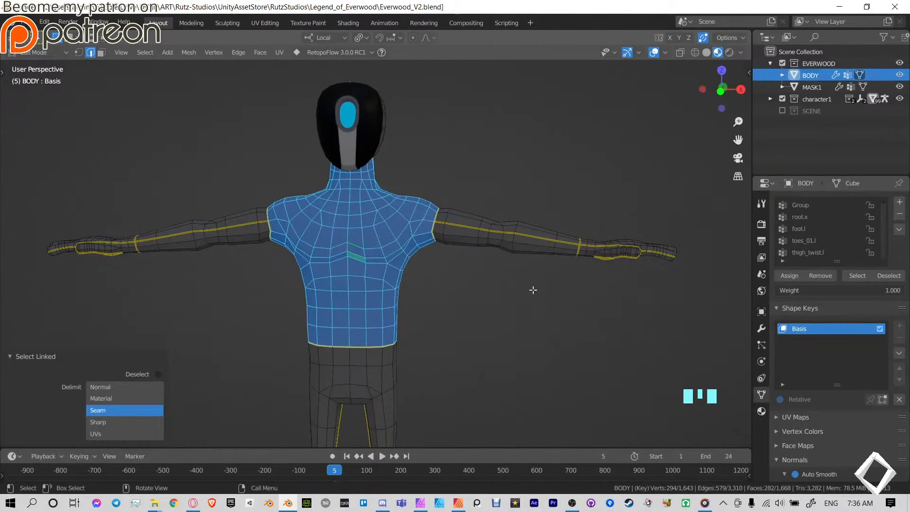
# In the UV Editing workspace, scale the torso's UV island down to a tiny point.
pyautogui.click(269, 24)
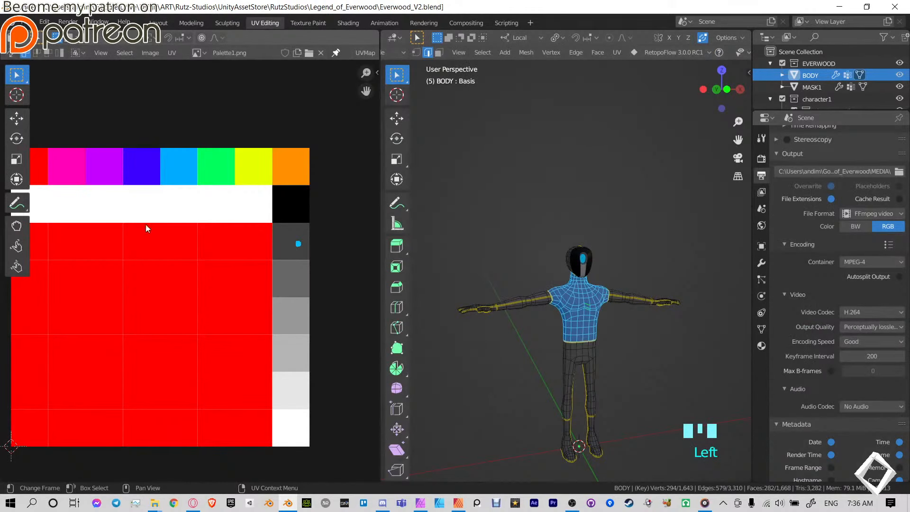
pyautogui.scroll(6, 302, 257)
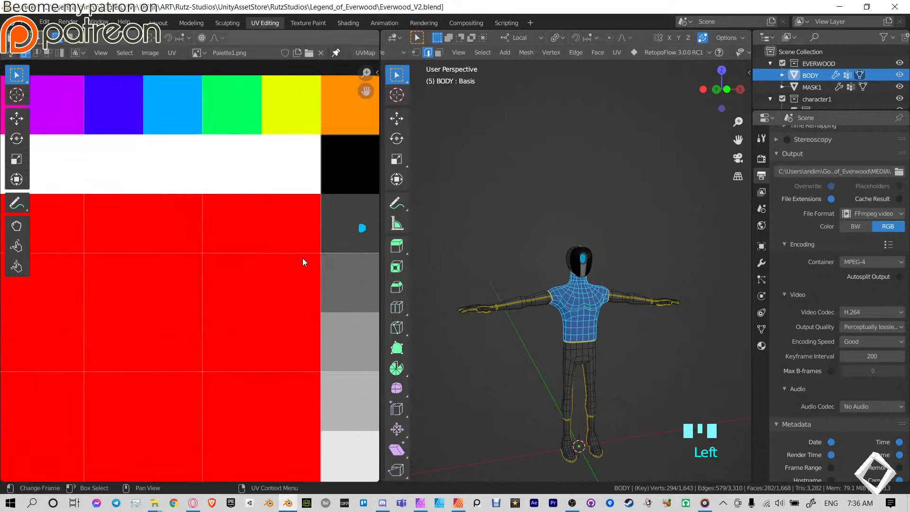
pyautogui.moveTo(272, 246); pyautogui.dragTo(189, 283, button='middle')
pyautogui.scroll(5, 214, 278)
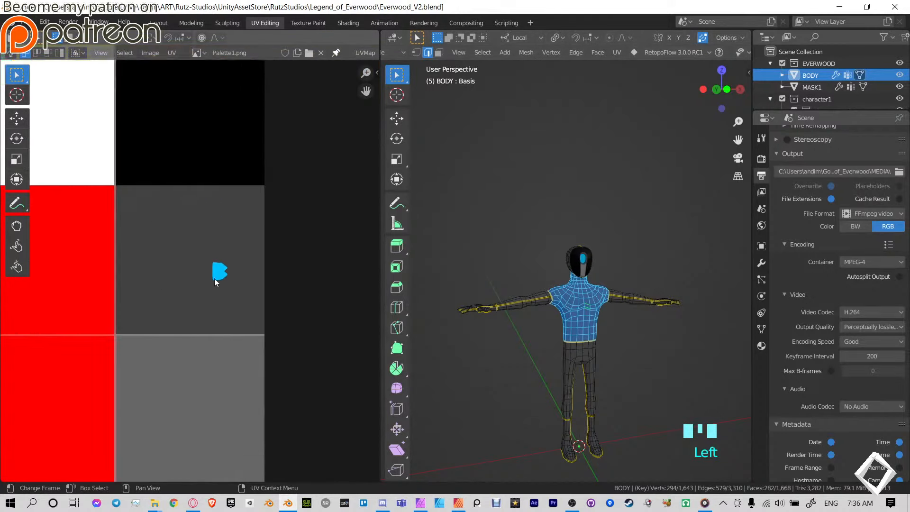
pyautogui.moveTo(231, 257); pyautogui.dragTo(253, 272, button='middle')
pyautogui.scroll(10, 252, 272)
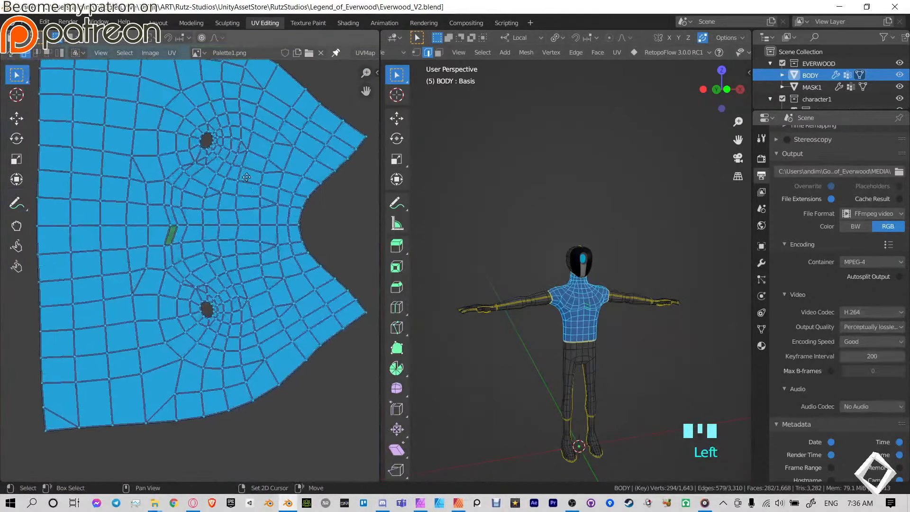
pyautogui.scroll(-7, 247, 224)
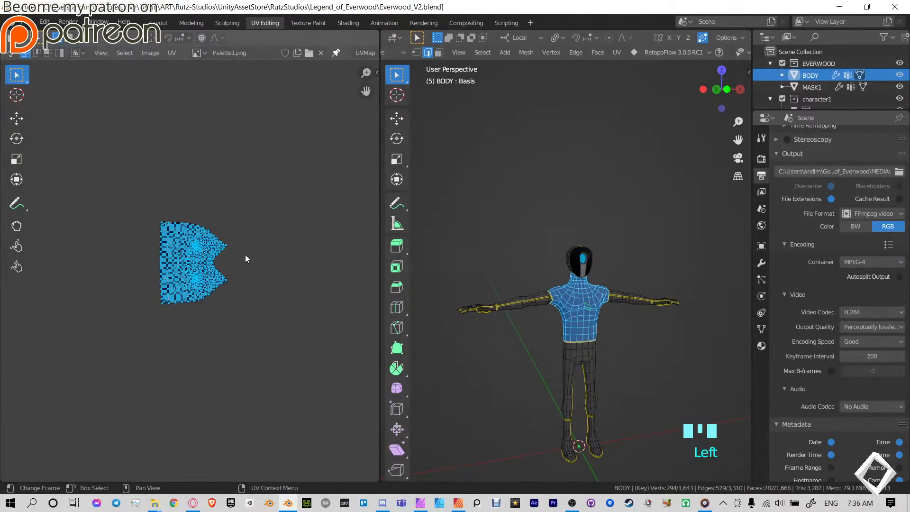
pyautogui.press('s')
pyautogui.click(226, 265)
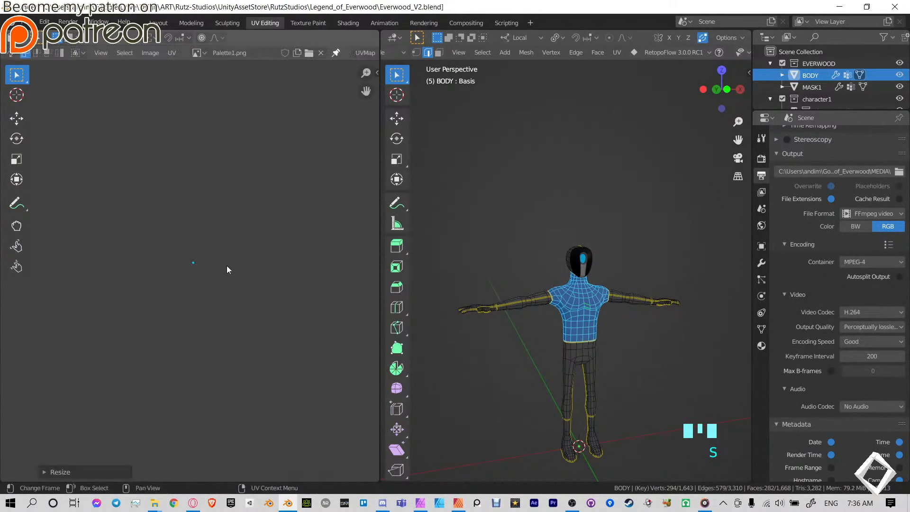
# Try moving the shrunken torso UV island across the palette swatches, and save the file.
pyautogui.press('g')
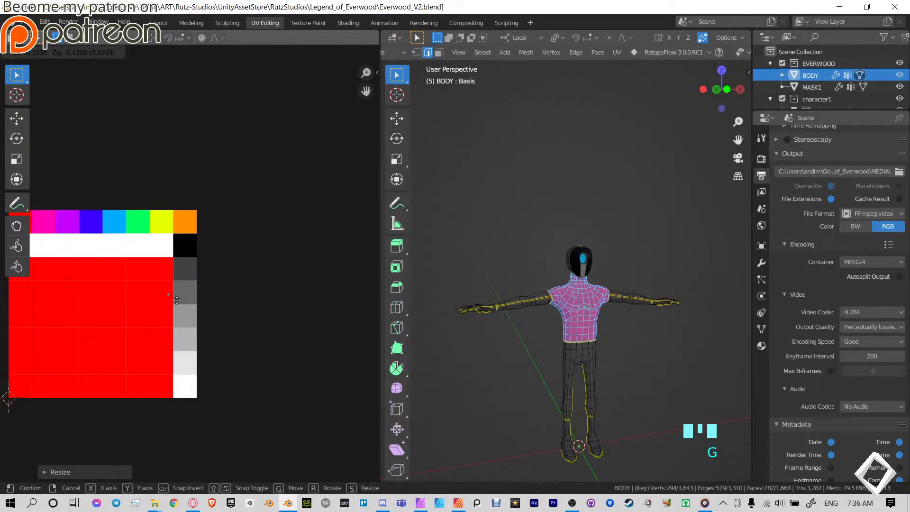
pyautogui.click(198, 262)
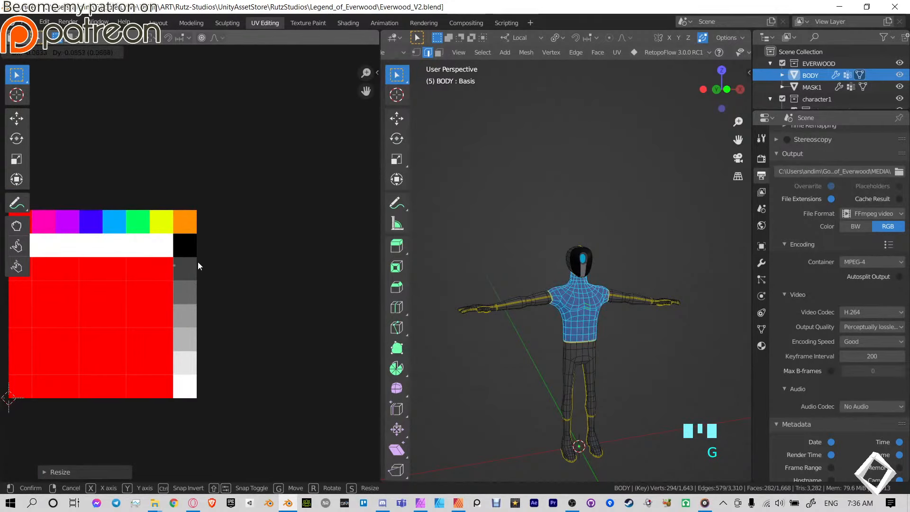
pyautogui.scroll(6, 198, 265)
pyautogui.hotkey('ctrl', 's')
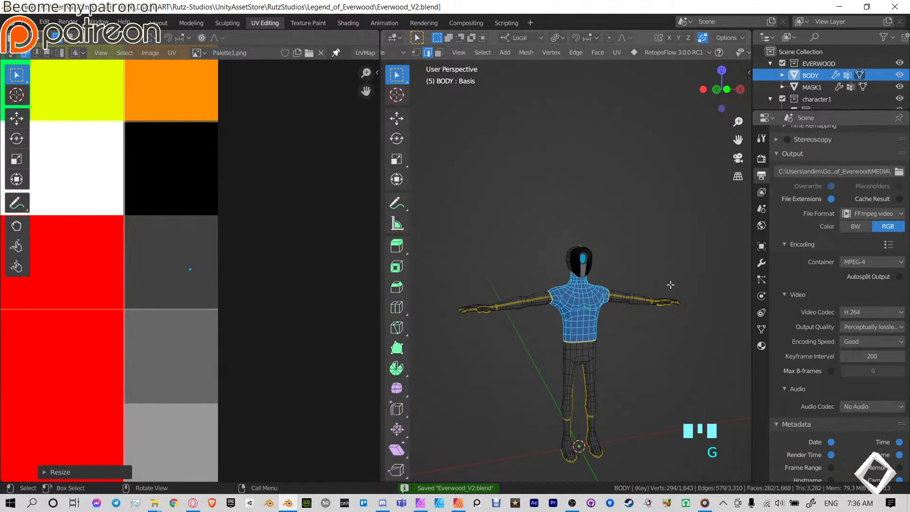
# Return to editing the BODY mesh in the Layout workspace and select only the character's left arm between its shoulder and wrist seams.
pyautogui.click(158, 23)
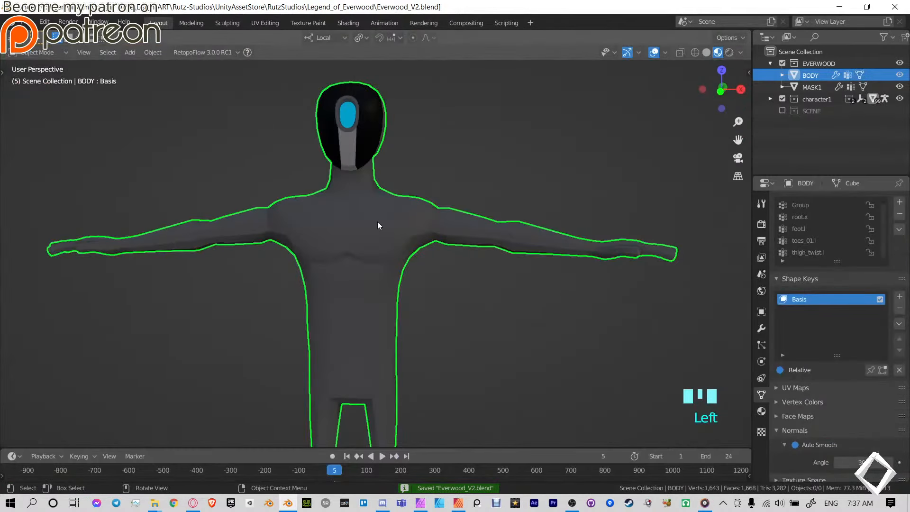
pyautogui.moveTo(377, 221); pyautogui.dragTo(382, 223, button='middle')
pyautogui.press('Tab')
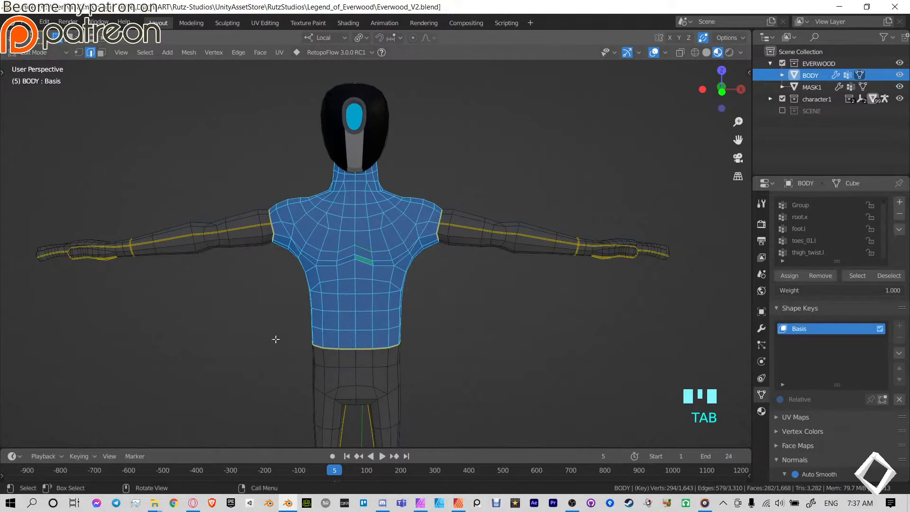
pyautogui.click(337, 261)
pyautogui.press('l')
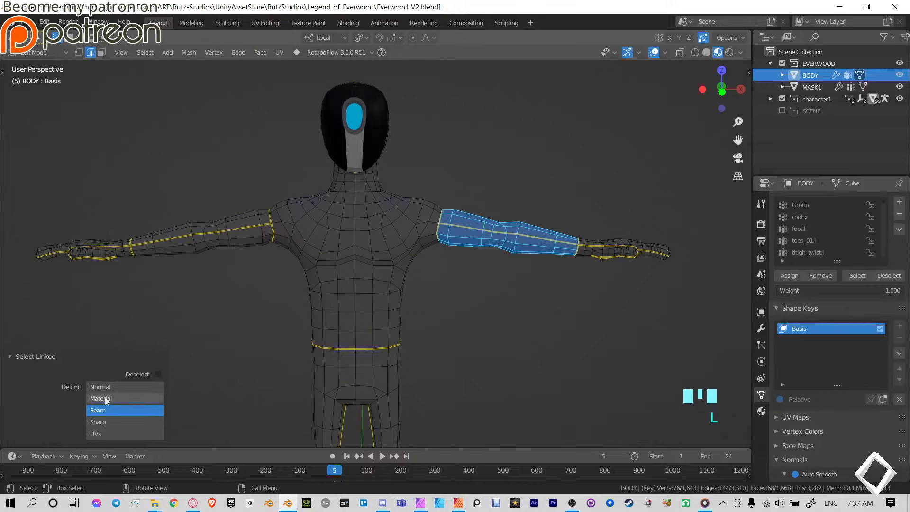
# Replace the arm selection with the seam-bounded hip and upper-leg region, picked from behind the character.
pyautogui.moveTo(448, 289); pyautogui.dragTo(344, 263, button='middle')
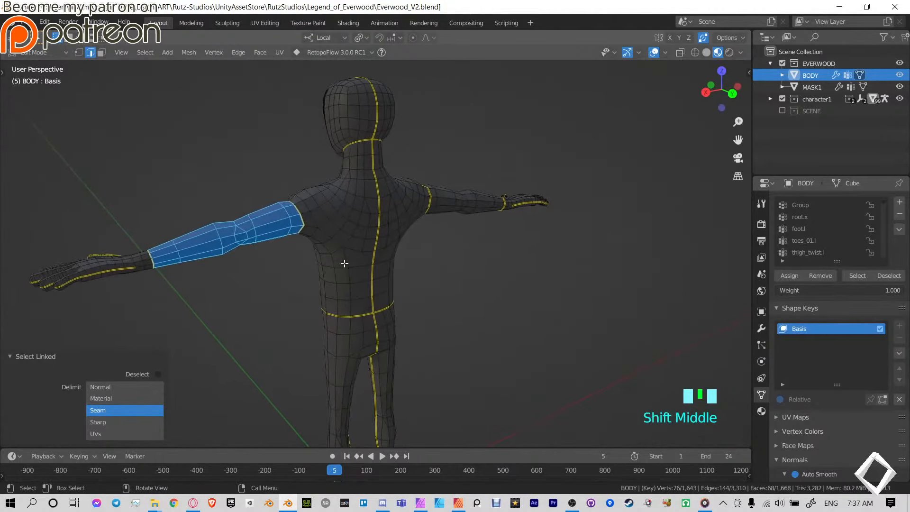
pyautogui.moveTo(399, 252); pyautogui.dragTo(357, 235, button='middle')
pyautogui.click(338, 199)
pyautogui.moveTo(338, 199); pyautogui.dragTo(337, 314, button='middle')
pyautogui.click(380, 290)
pyautogui.press('l')
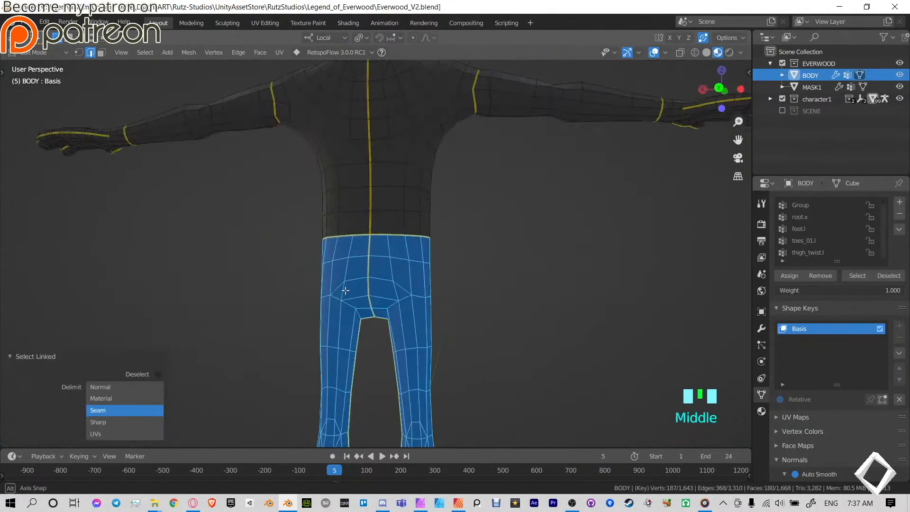
pyautogui.press('l')
# Select only the seam-bounded torso region from the front and save the file.
pyautogui.moveTo(166, 202); pyautogui.dragTo(403, 220, button='middle')
pyautogui.click(357, 182)
pyautogui.press('l')
pyautogui.scroll(-4, 354, 183)
pyautogui.hotkey('ctrl', 's')
pyautogui.scroll(4, 402, 208)
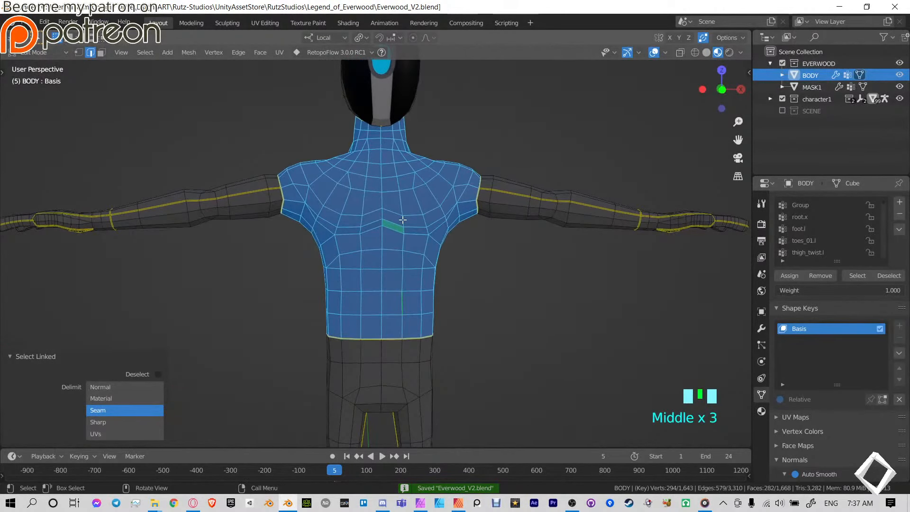
# Deselect the linked torso region and select it again up to its seams.
pyautogui.hotkey('shift', 'l')
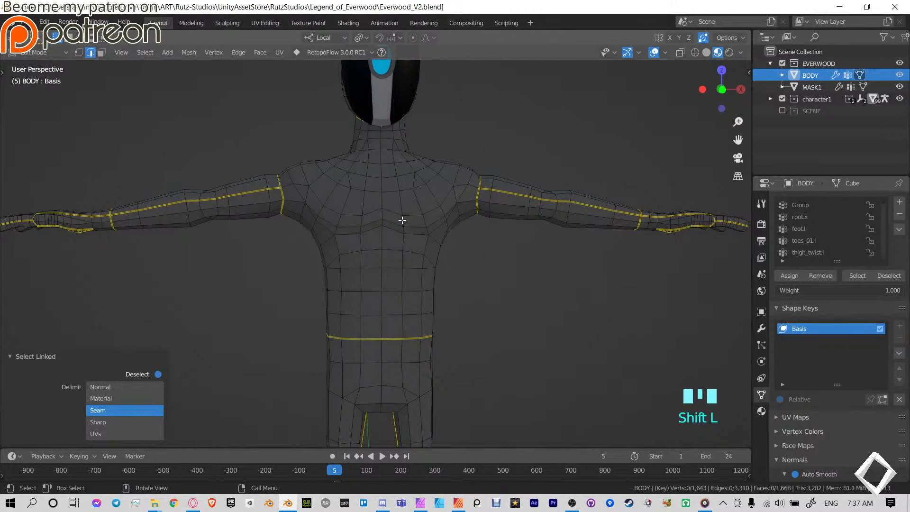
pyautogui.press('l')
pyautogui.hotkey('shift', 'l')
pyautogui.press('l')
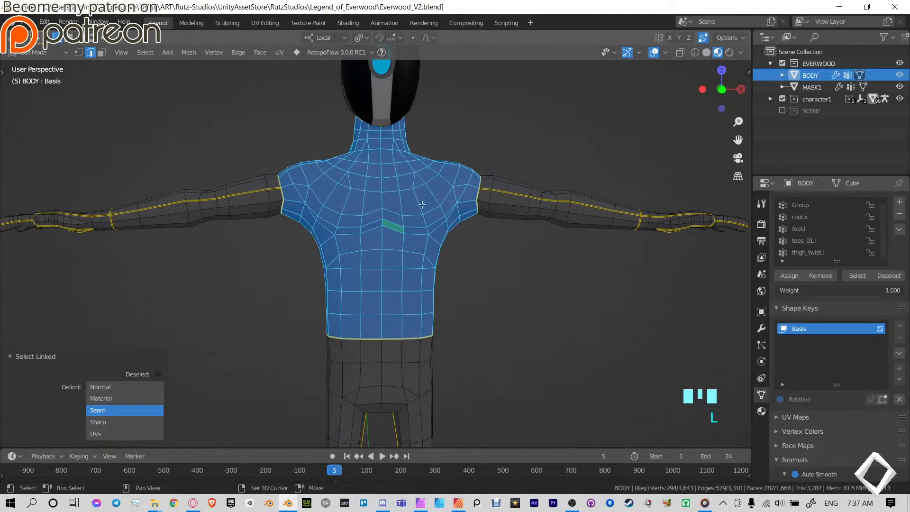
# Duplicate the selected torso faces in place, separate the copy into its own object, and return to Object Mode.
pyautogui.hotkey('shift', 'd')
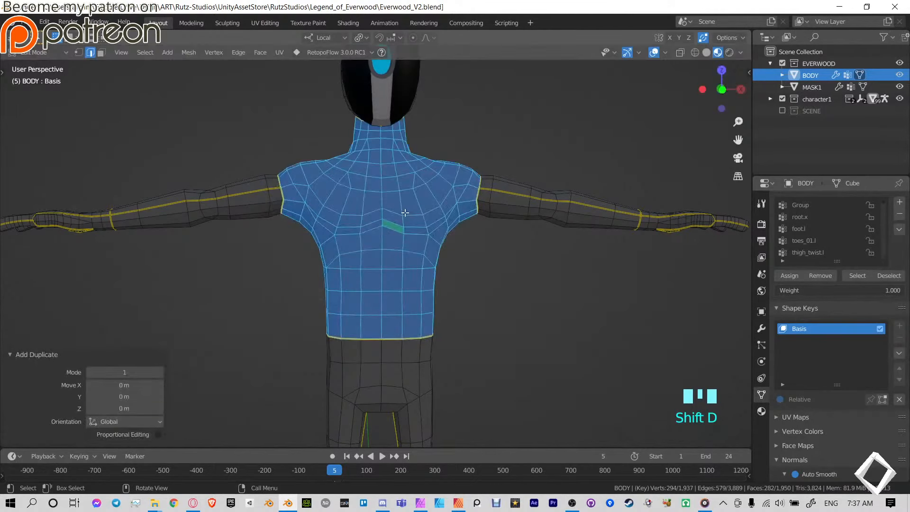
pyautogui.rightClick(405, 212)
pyautogui.press('p')
pyautogui.click(405, 213)
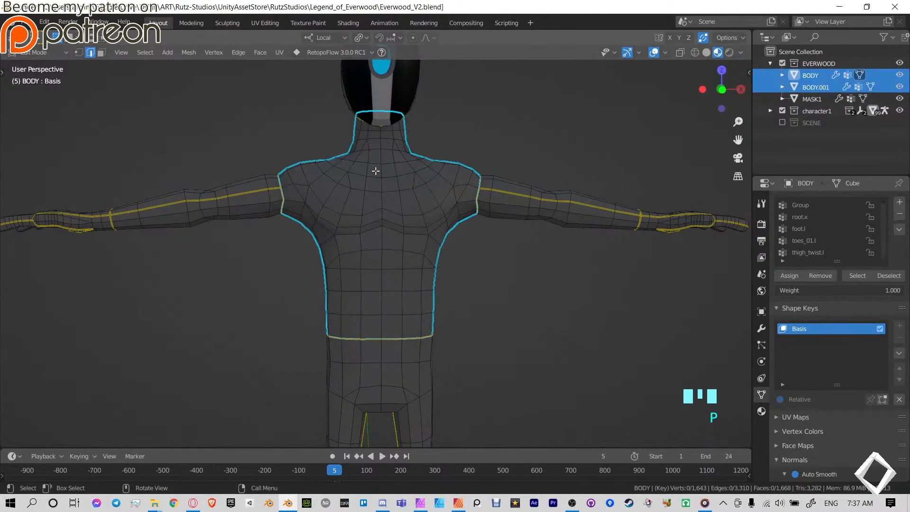
pyautogui.press('Tab')
# Try moving the separated torso piece away from the body.
pyautogui.click(418, 200)
pyautogui.press('g')
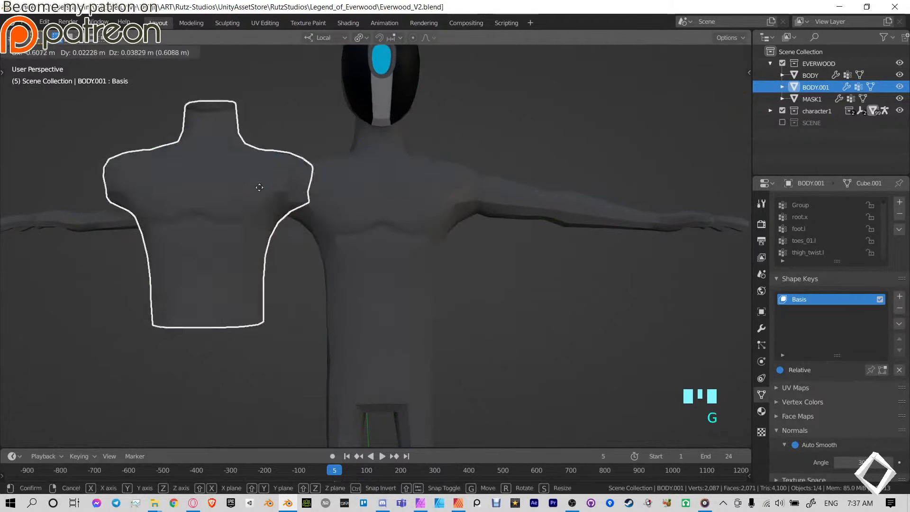
pyautogui.rightClick(435, 212)
pyautogui.moveTo(435, 212); pyautogui.dragTo(486, 220, button='middle')
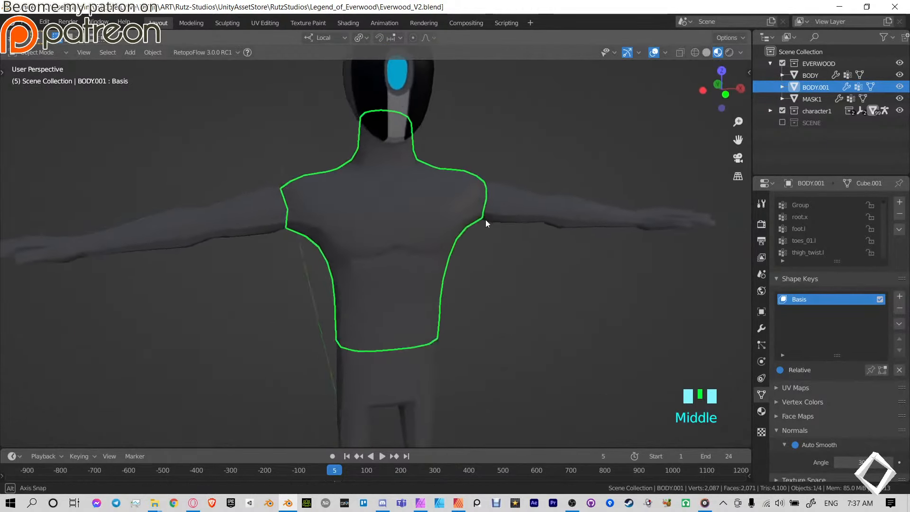
pyautogui.press('g')
pyautogui.rightClick(378, 244)
pyautogui.moveTo(378, 243); pyautogui.dragTo(644, 196, button='middle')
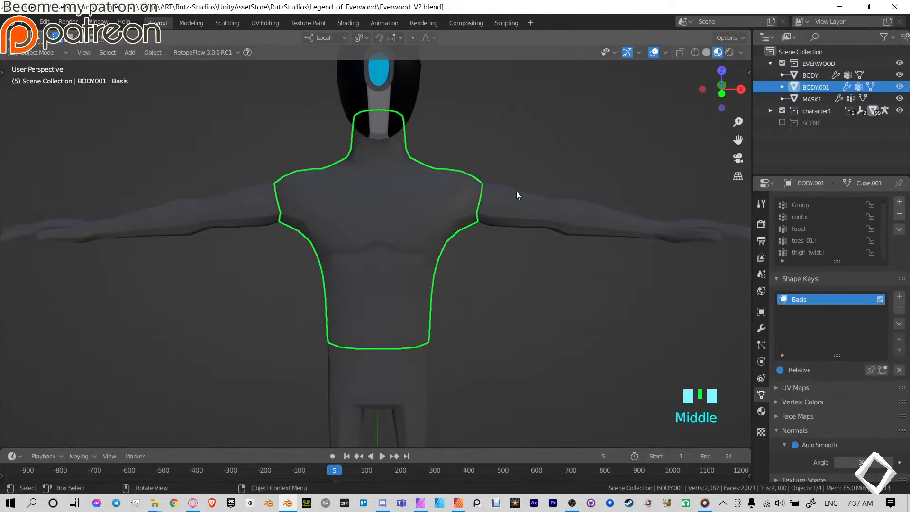
# Expand the character1 collection in the outliner and collapse its character1_cs subcollection.
pyautogui.scroll(-2, 411, 237)
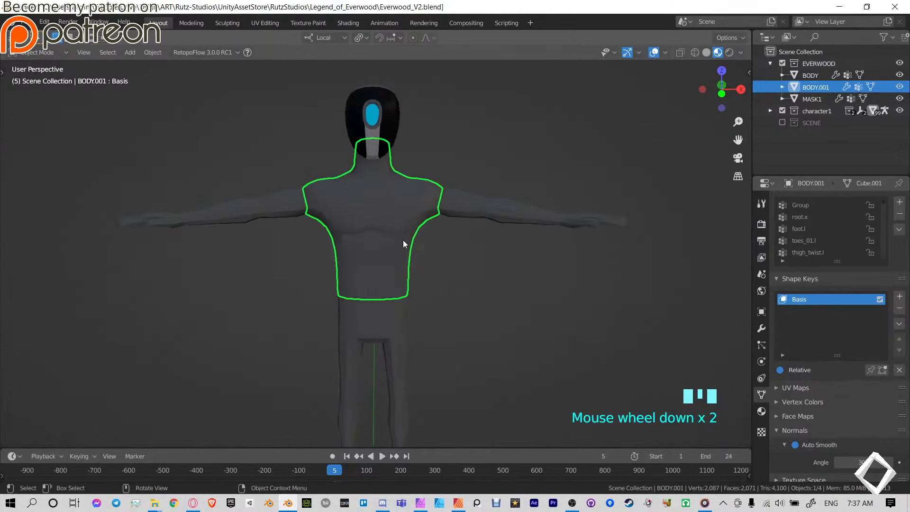
pyautogui.scroll(-1, 403, 240)
pyautogui.keyDown('shift'); pyautogui.moveTo(446, 205); pyautogui.dragTo(467, 232, button='middle'); pyautogui.keyUp('shift')
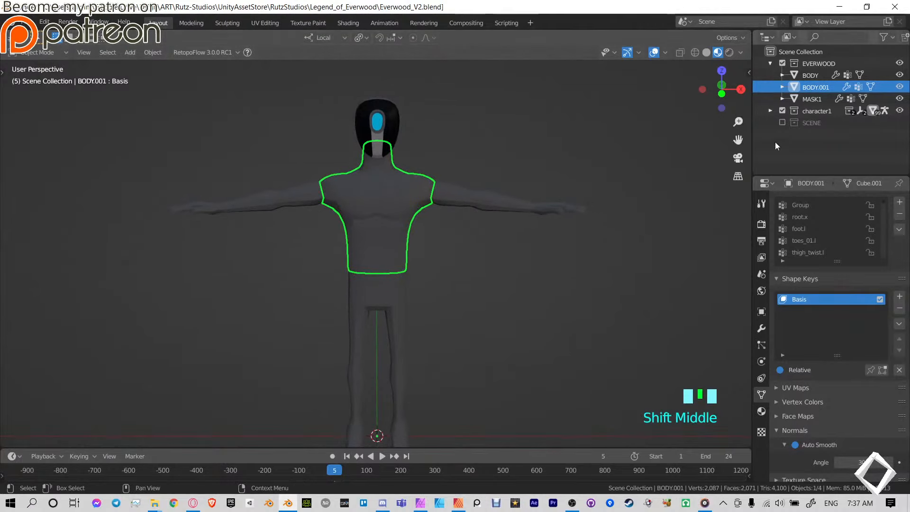
pyautogui.click(770, 111)
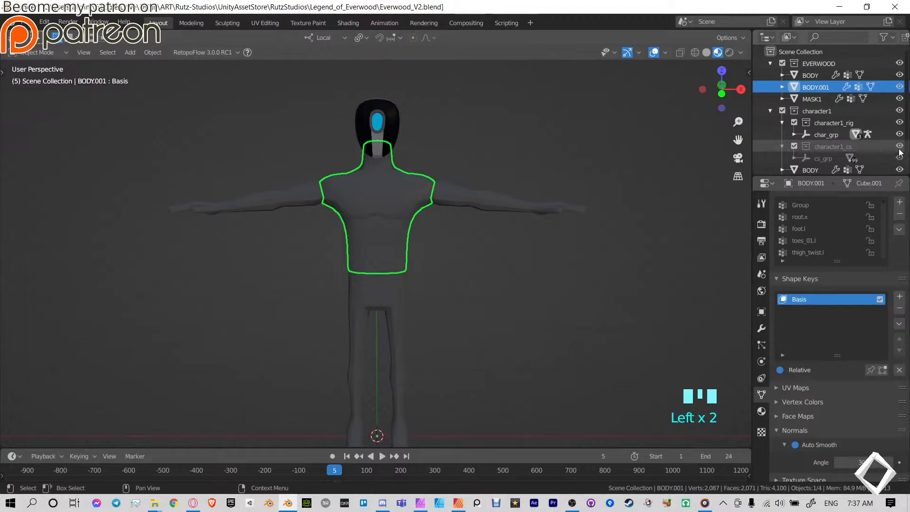
pyautogui.click(780, 146)
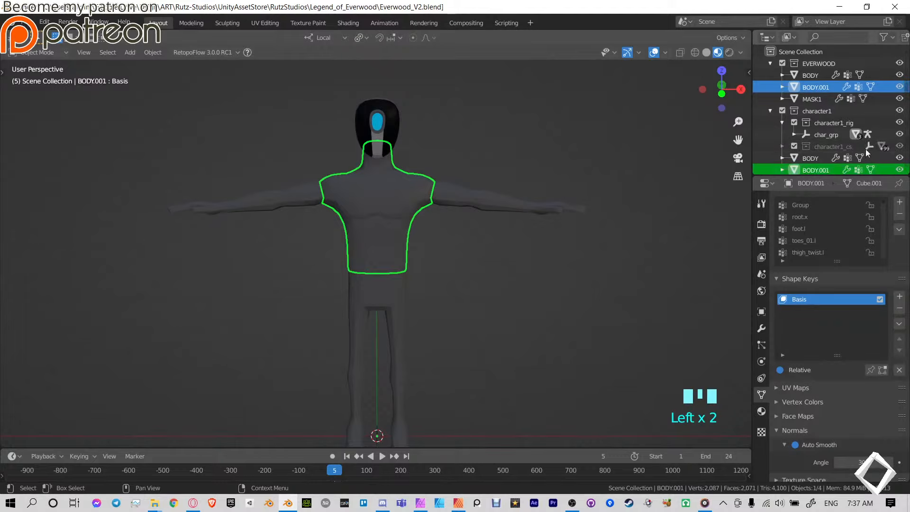
pyautogui.scroll(-3, 866, 150)
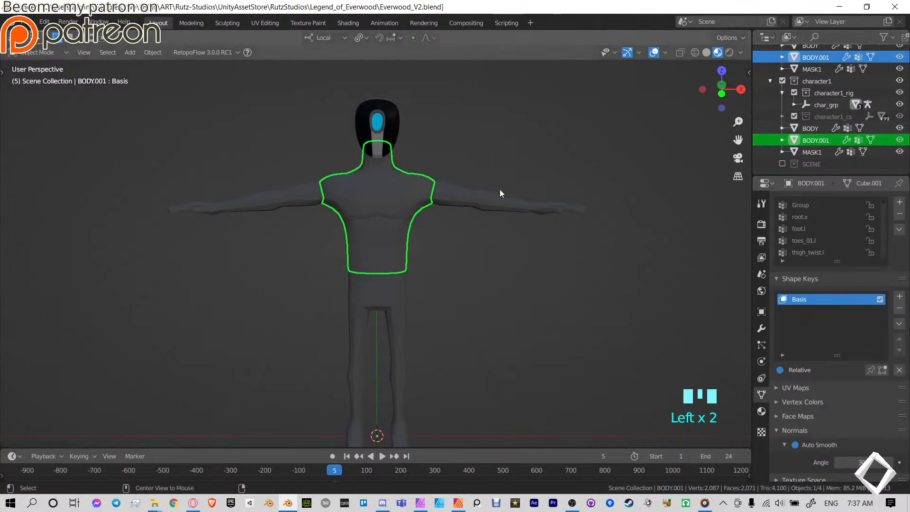
# Unhide the character's rig, select it, and switch it to Pose Mode.
pyautogui.hotkey('alt', 'h')
pyautogui.click(446, 212)
pyautogui.hotkey('ctrl', 'Tab')
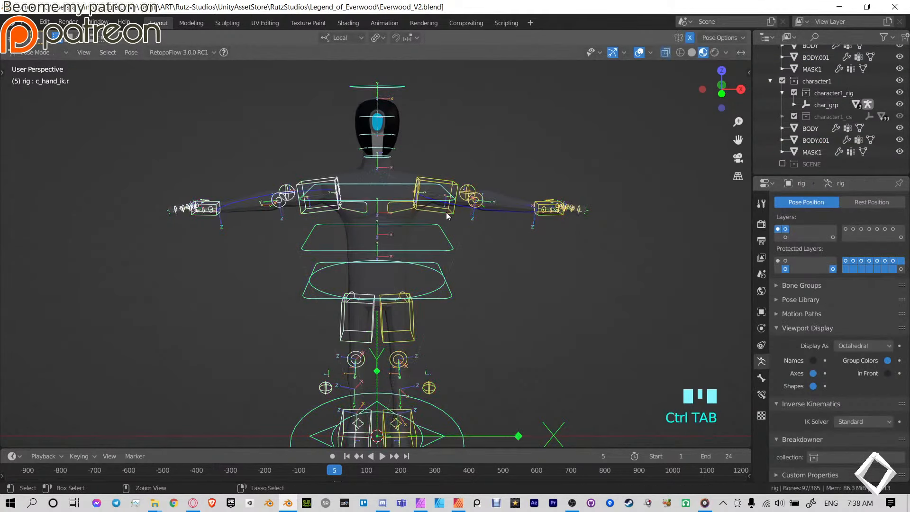
# Rotate the c_spine_01.x control bone to bend the character's upper body forward.
pyautogui.keyDown('shift'); pyautogui.moveTo(418, 235); pyautogui.dragTo(461, 190, button='middle'); pyautogui.keyUp('shift')
pyautogui.click(462, 192)
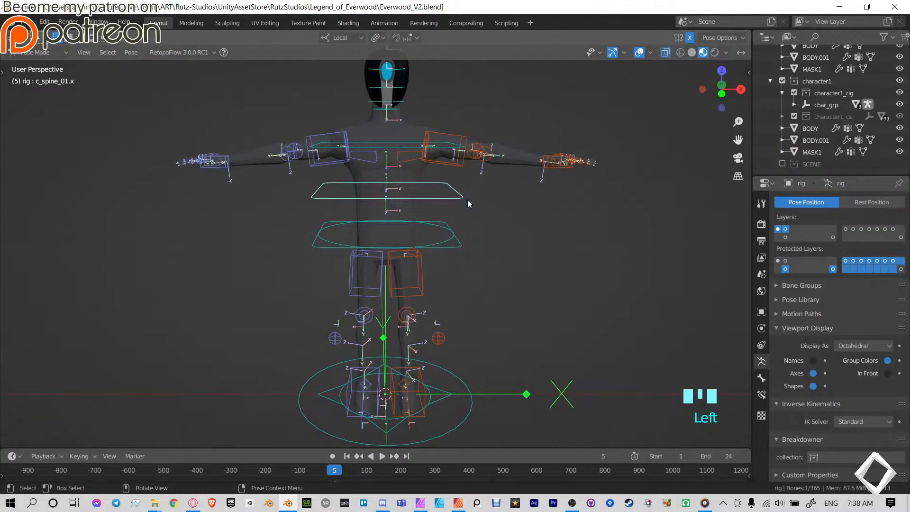
pyautogui.press('r')
pyautogui.scroll(4, 451, 173)
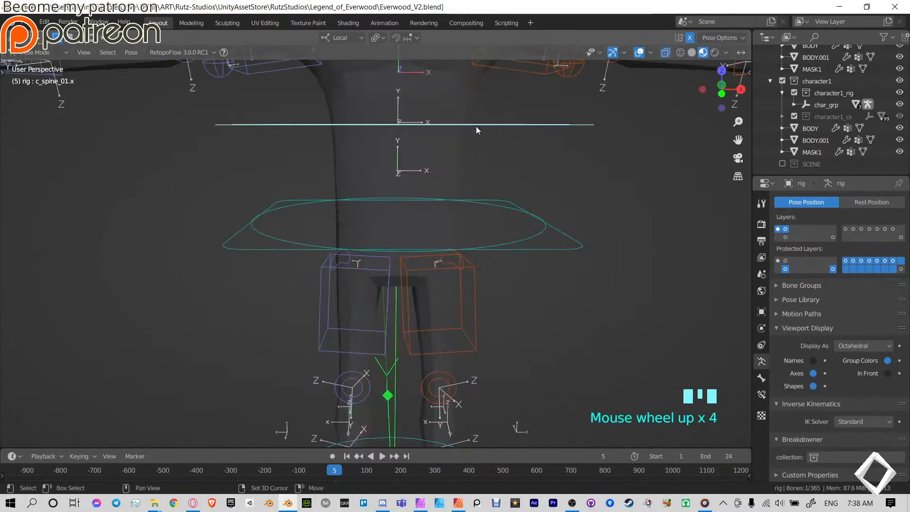
pyautogui.moveTo(451, 173); pyautogui.dragTo(441, 207, button='middle')
pyautogui.press('r')
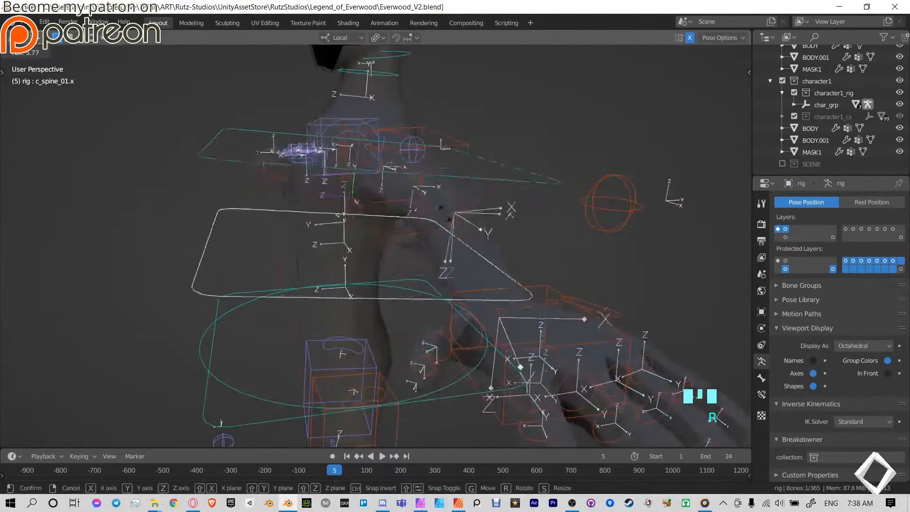
pyautogui.click(339, 143)
pyautogui.scroll(1, 405, 191)
pyautogui.moveTo(339, 143); pyautogui.dragTo(360, 213, button='middle')
# Leave Pose Mode and try moving the torso piece away from the bent body.
pyautogui.hotkey('ctrl', 'Tab')
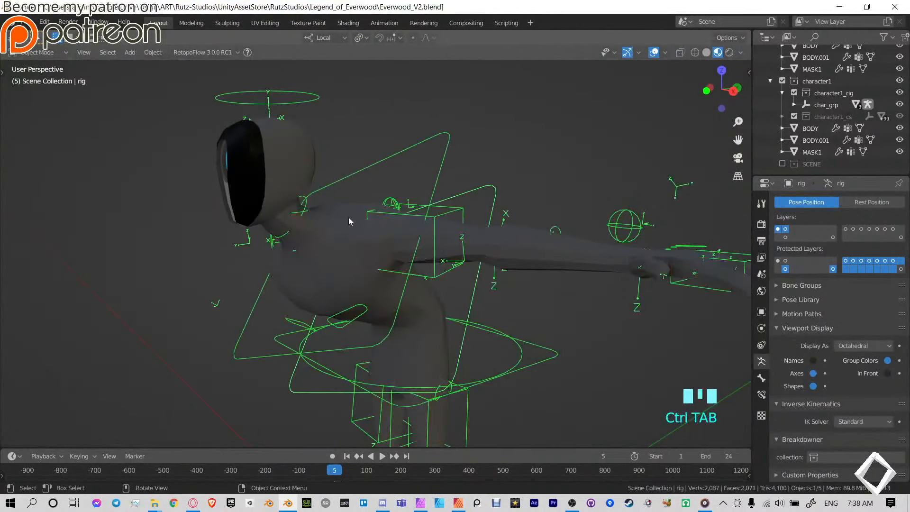
pyautogui.click(355, 226)
pyautogui.press('g')
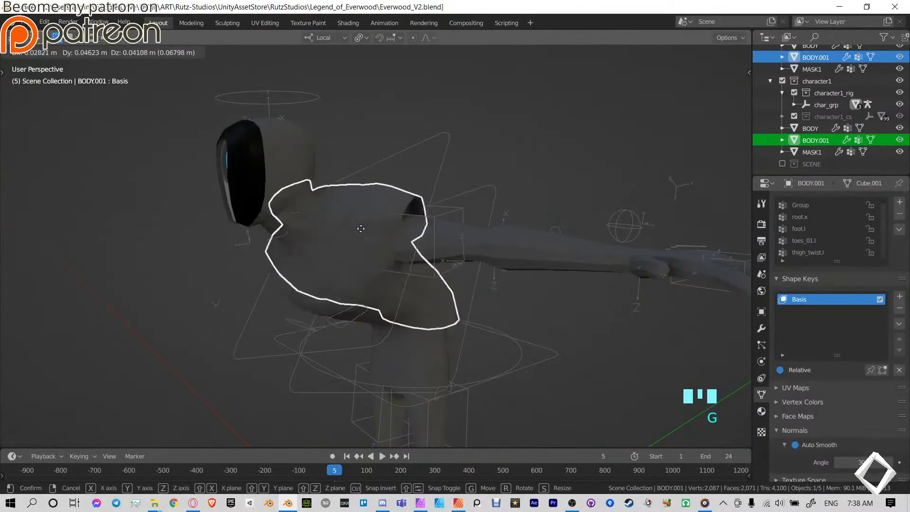
pyautogui.rightClick(351, 245)
pyautogui.moveTo(351, 246); pyautogui.dragTo(445, 208, button='middle')
pyautogui.moveTo(406, 240); pyautogui.dragTo(451, 232, button='middle')
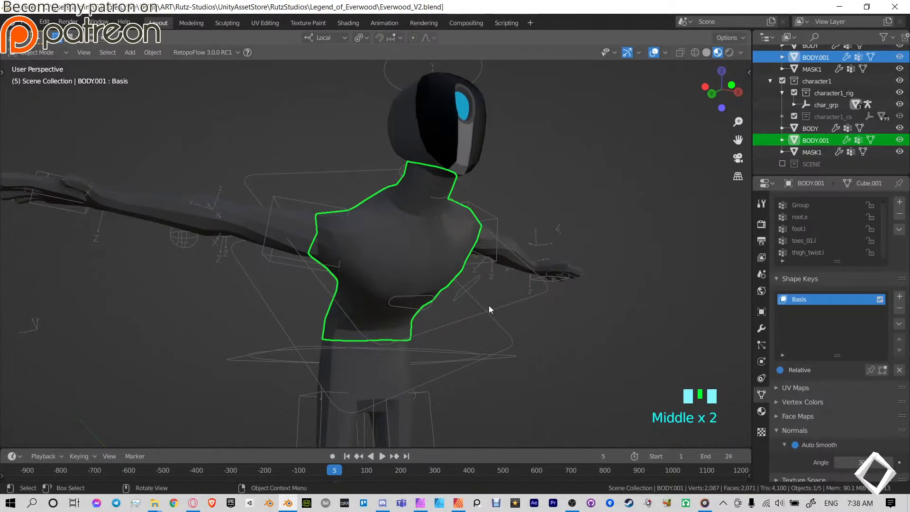
# Clear the spine control bone's rotation in Pose Mode, return to Object Mode and hide the rig.
pyautogui.hotkey('ctrl', 'Tab')
pyautogui.hotkey('alt', 'r')
pyautogui.moveTo(500, 292); pyautogui.dragTo(515, 277, button='middle')
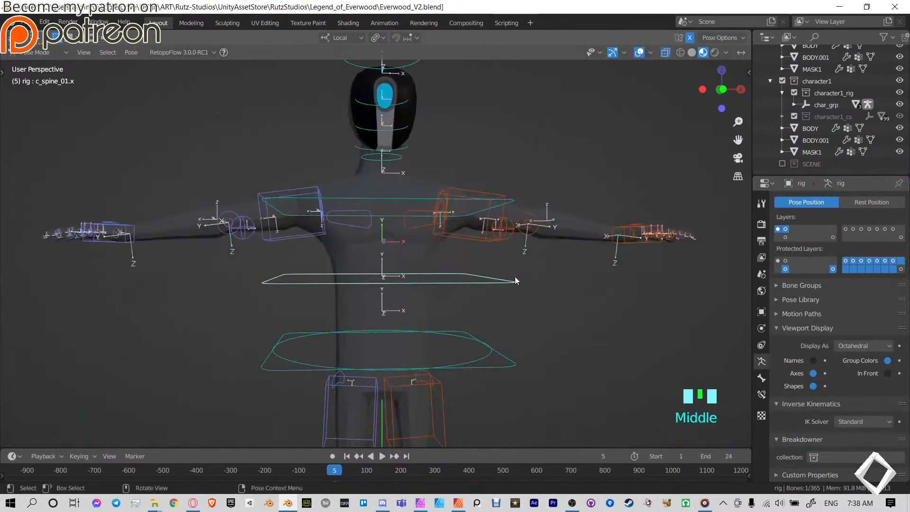
pyautogui.hotkey('ctrl', 'Tab')
pyautogui.press('h')
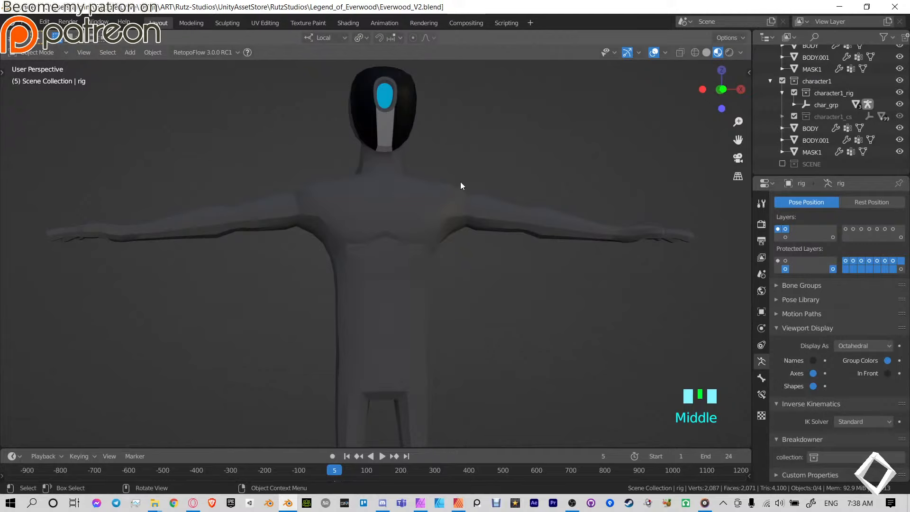
# Select the torso piece on the unposed body and try shifting it out of place.
pyautogui.moveTo(460, 185); pyautogui.dragTo(410, 209, button='middle')
pyautogui.click(434, 211)
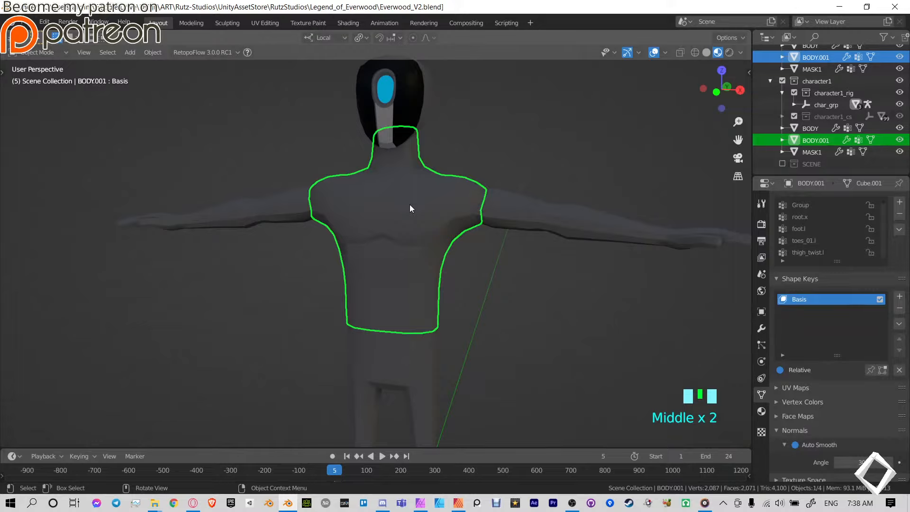
pyautogui.moveTo(410, 209); pyautogui.dragTo(392, 215, button='middle')
pyautogui.press('g')
pyautogui.rightClick(343, 236)
pyautogui.moveTo(470, 205); pyautogui.dragTo(430, 213, button='middle')
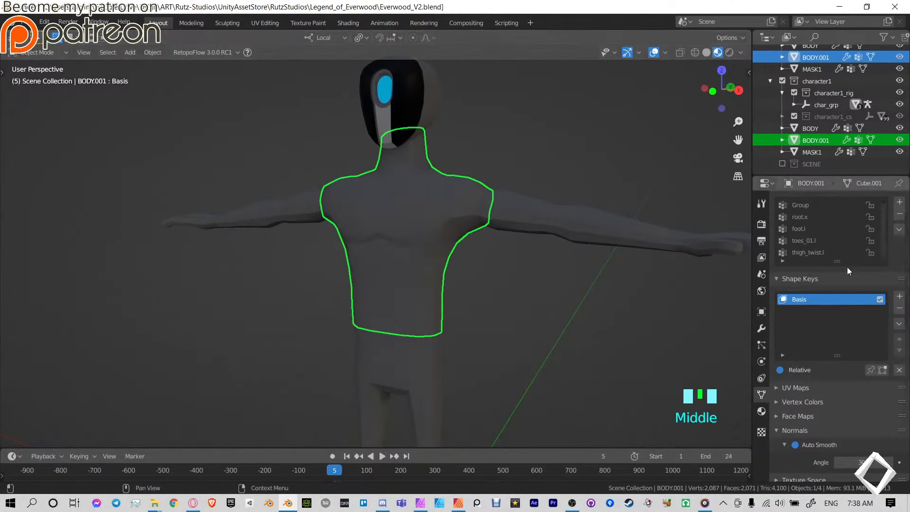
pyautogui.moveTo(470, 181); pyautogui.dragTo(456, 183, button='middle')
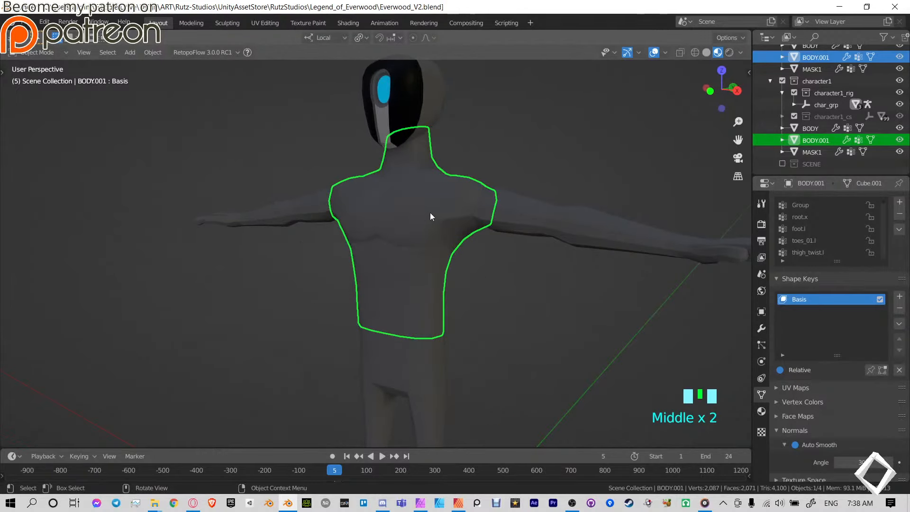
pyautogui.moveTo(430, 217); pyautogui.dragTo(392, 177, button='middle')
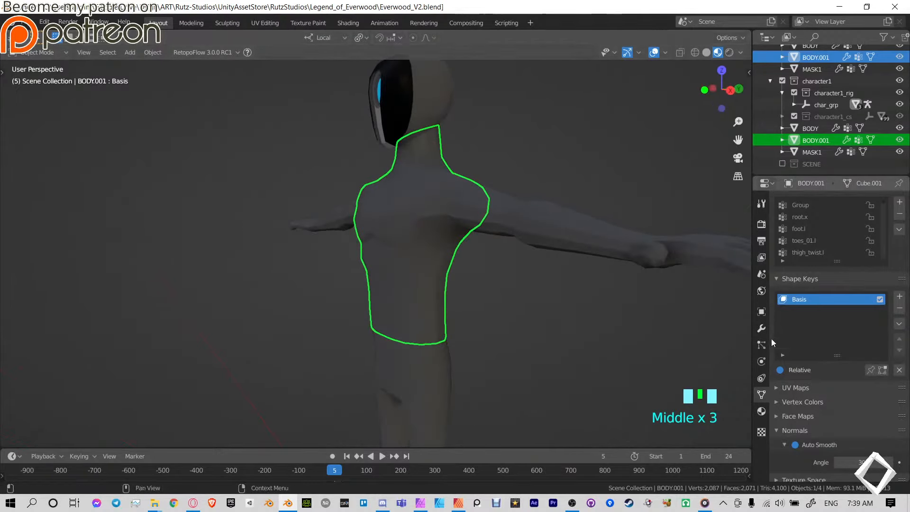
# Try a Subdivision Surface modifier on the torso piece and remove it.
pyautogui.click(760, 328)
pyautogui.moveTo(397, 233); pyautogui.dragTo(475, 231, button='middle')
pyautogui.scroll(3, 474, 227)
pyautogui.keyDown('shift'); pyautogui.moveTo(461, 193); pyautogui.dragTo(455, 231, button='middle'); pyautogui.keyUp('shift')
pyautogui.click(820, 228)
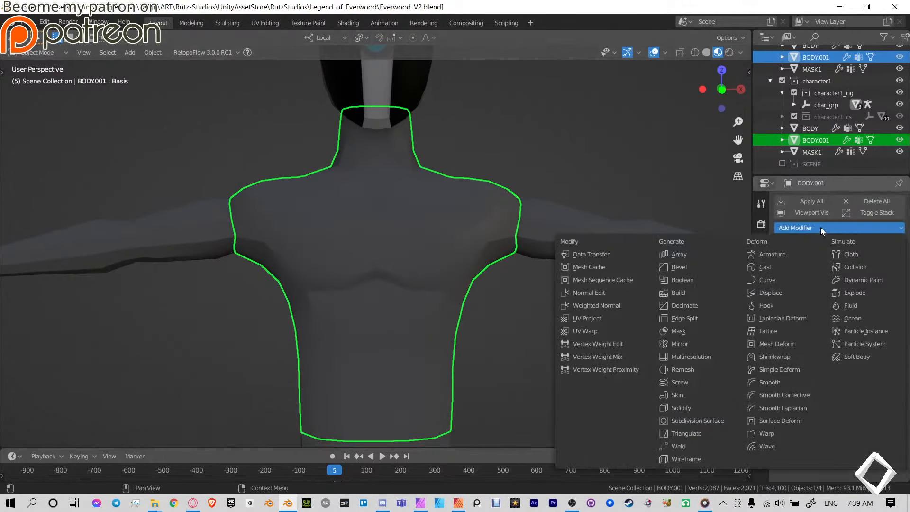
pyautogui.click(698, 420)
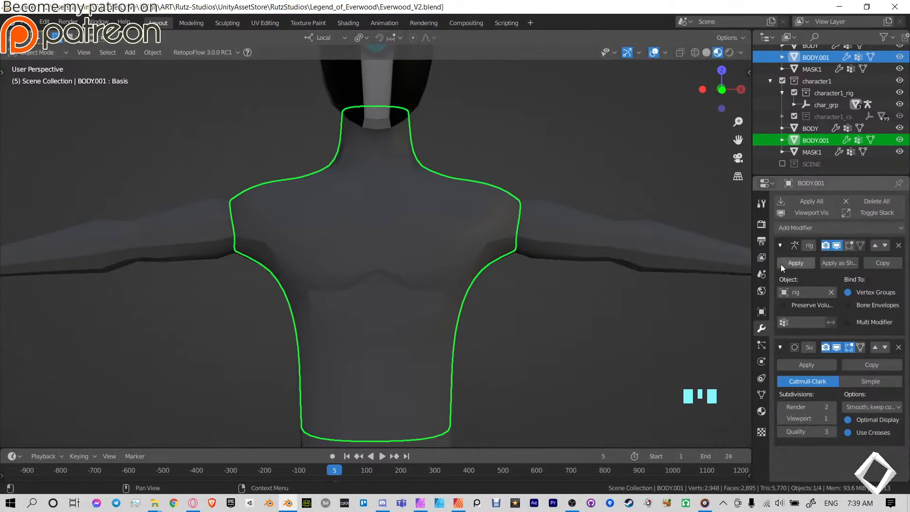
pyautogui.click(898, 347)
# Add a Solidify modifier with an offset of 1 to the torso piece, viewed in solid shading.
pyautogui.click(813, 225)
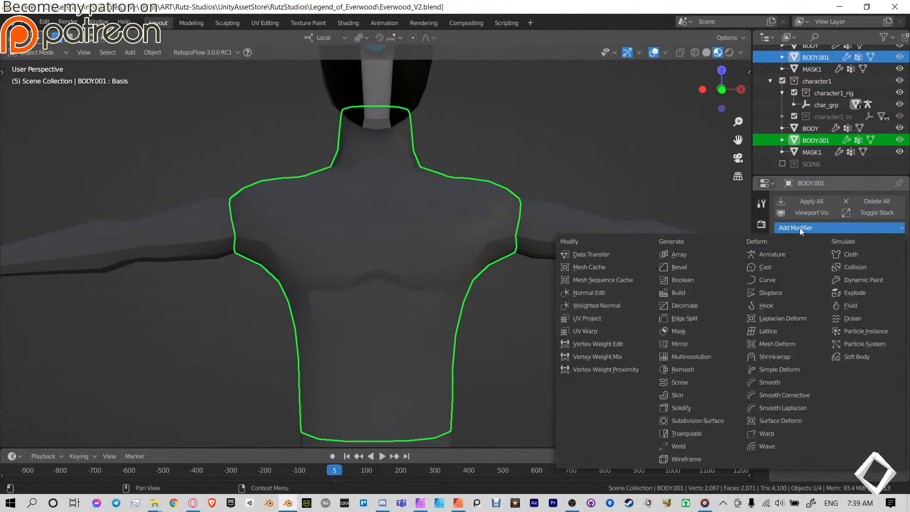
pyautogui.click(685, 406)
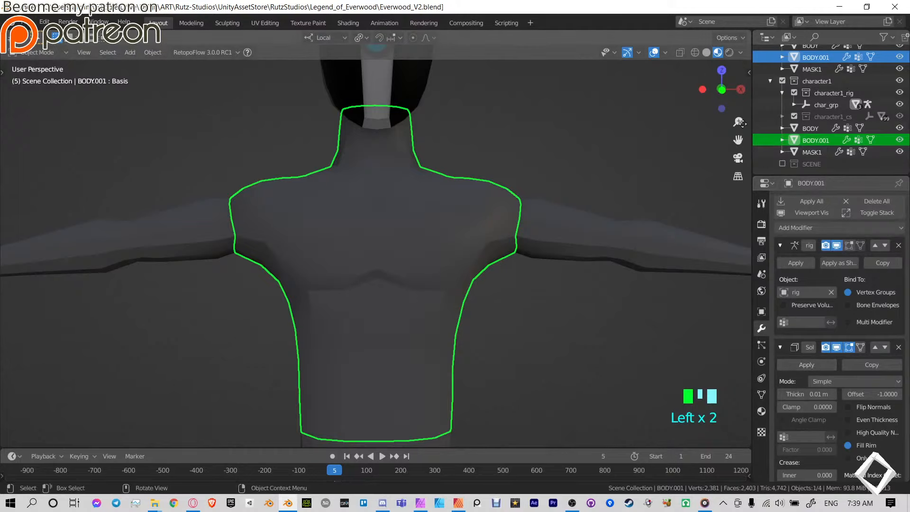
pyautogui.click(705, 53)
pyautogui.keyDown('shift'); pyautogui.moveTo(559, 273); pyautogui.dragTo(613, 268, button='middle'); pyautogui.keyUp('shift')
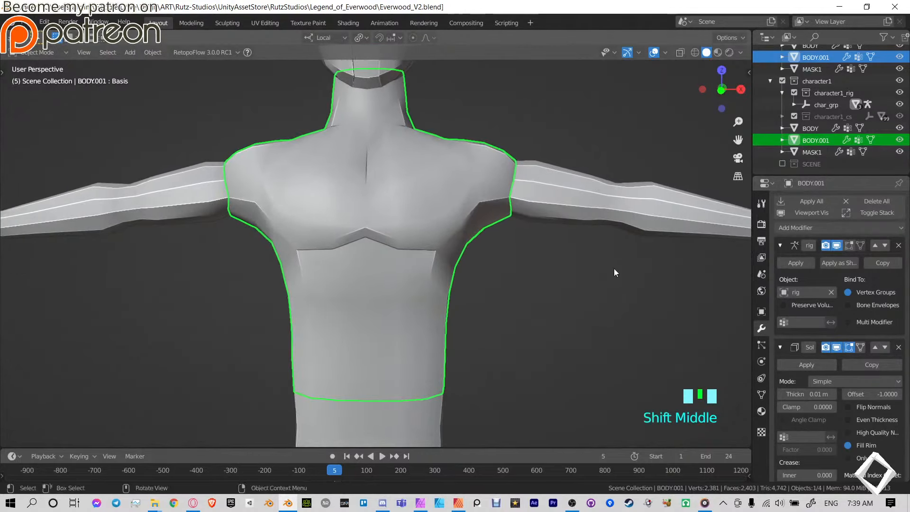
pyautogui.moveTo(872, 394); pyautogui.dragTo(899, 394)
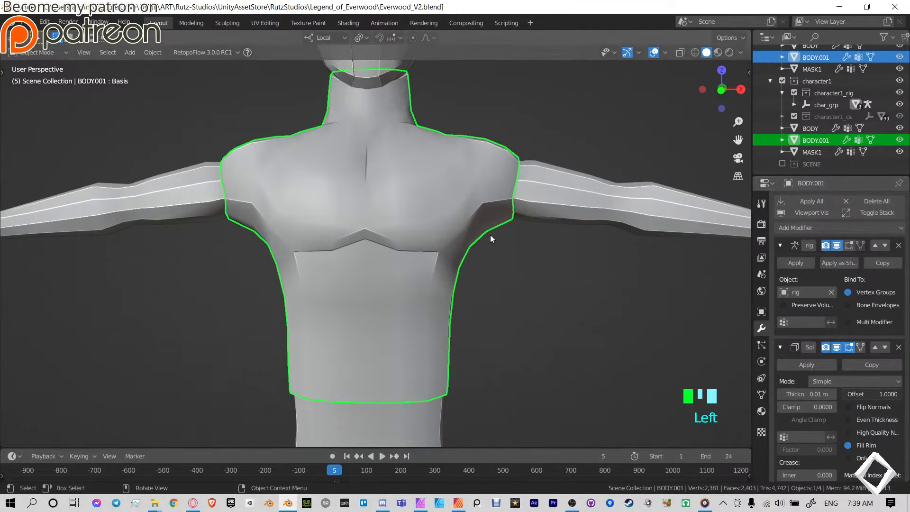
# Turn on the Solidify modifier's on-cage display and open the torso piece in Edit Mode.
pyautogui.moveTo(490, 235); pyautogui.dragTo(487, 246, button='middle')
pyautogui.moveTo(697, 347); pyautogui.dragTo(581, 334, button='middle')
pyautogui.scroll(-4, 545, 286)
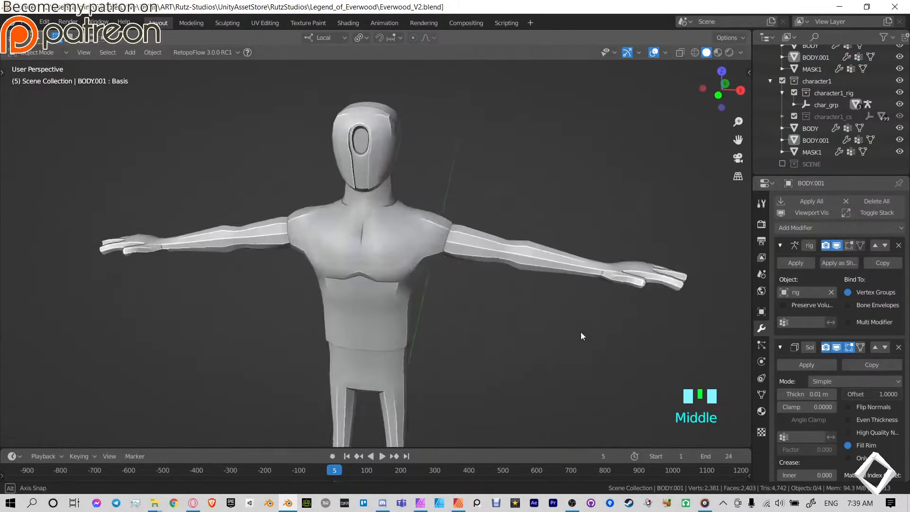
pyautogui.press('Tab')
pyautogui.scroll(3, 414, 286)
pyautogui.press('Tab')
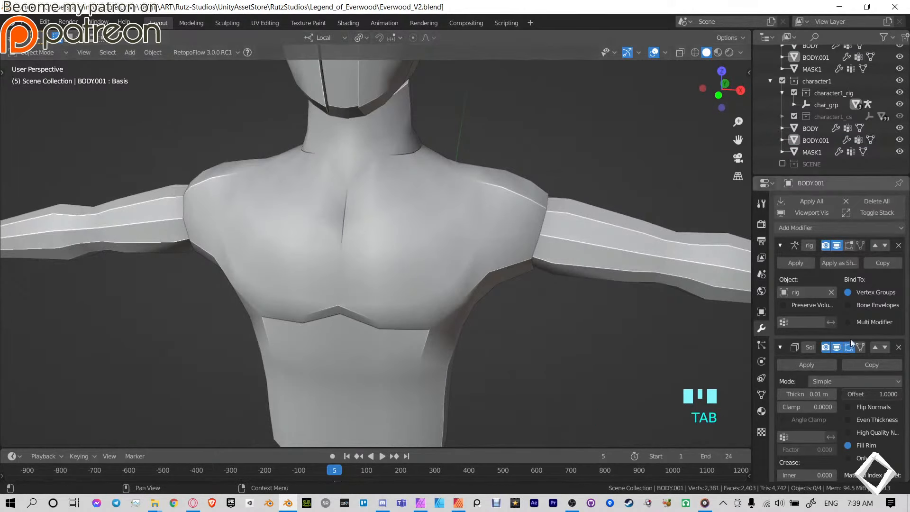
pyautogui.click(504, 208)
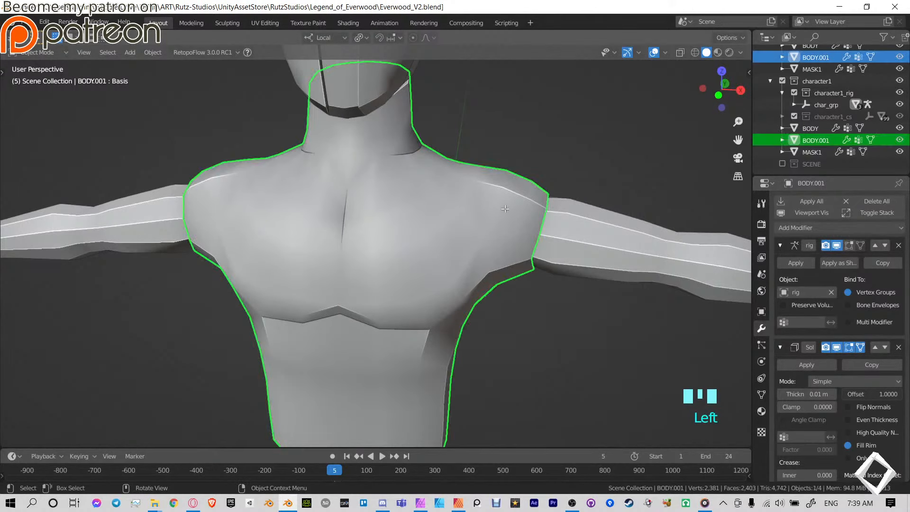
pyautogui.press('Tab')
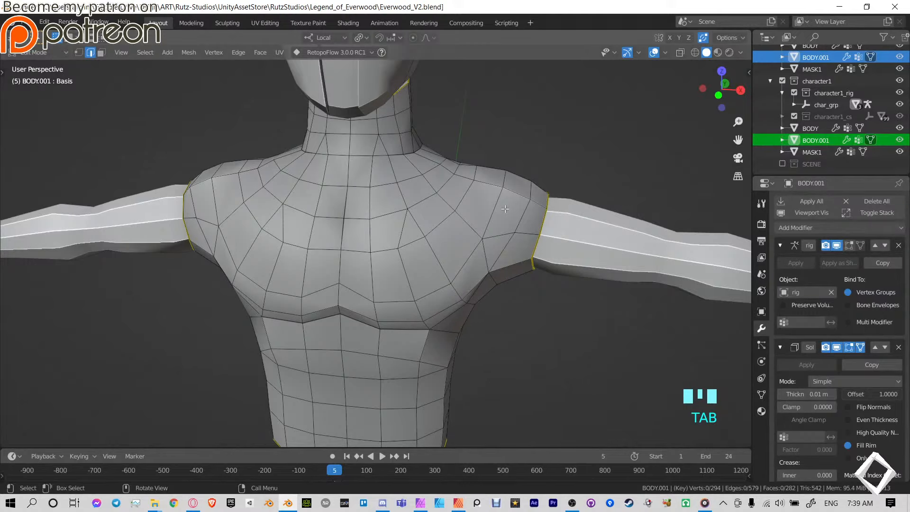
# Select the ring of faces running around the collar across the shoulders, upper chest and back.
pyautogui.moveTo(510, 198); pyautogui.dragTo(435, 240, button='middle')
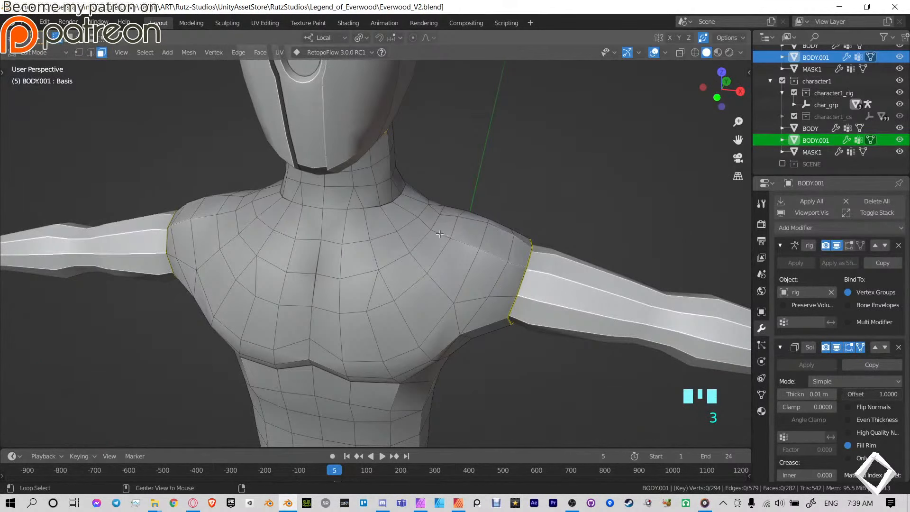
pyautogui.keyDown('alt'); pyautogui.click(441, 232); pyautogui.keyUp('alt')
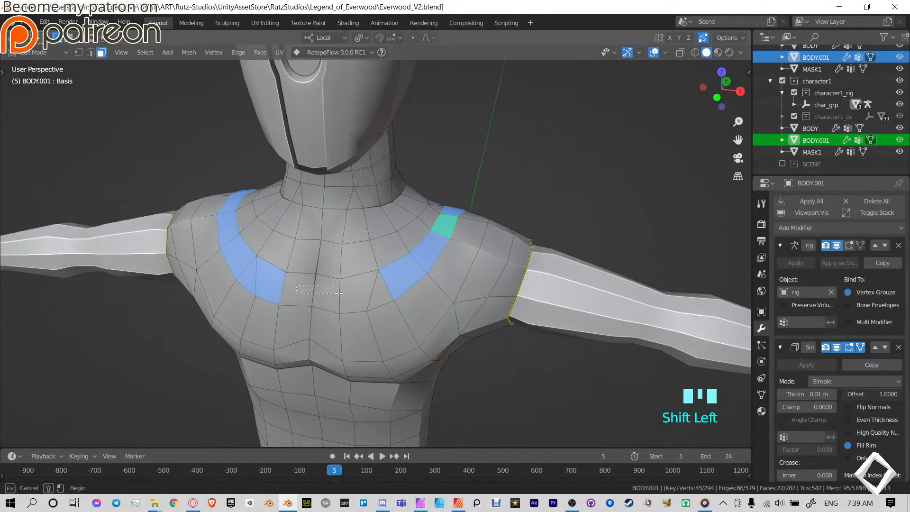
pyautogui.keyDown('shift'); pyautogui.moveTo(338, 293); pyautogui.dragTo(339, 293); pyautogui.keyUp('shift')
pyautogui.moveTo(457, 240); pyautogui.dragTo(360, 222, button='middle')
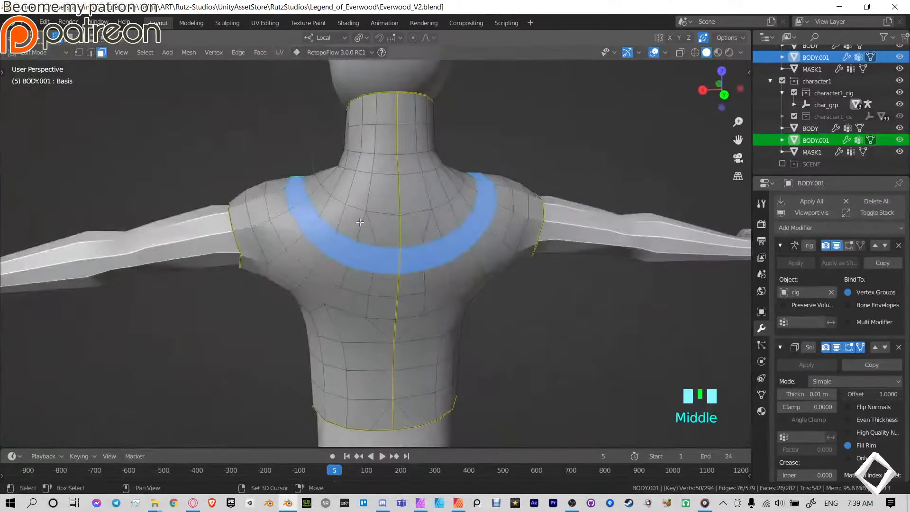
pyautogui.moveTo(335, 195); pyautogui.dragTo(338, 202, button='middle')
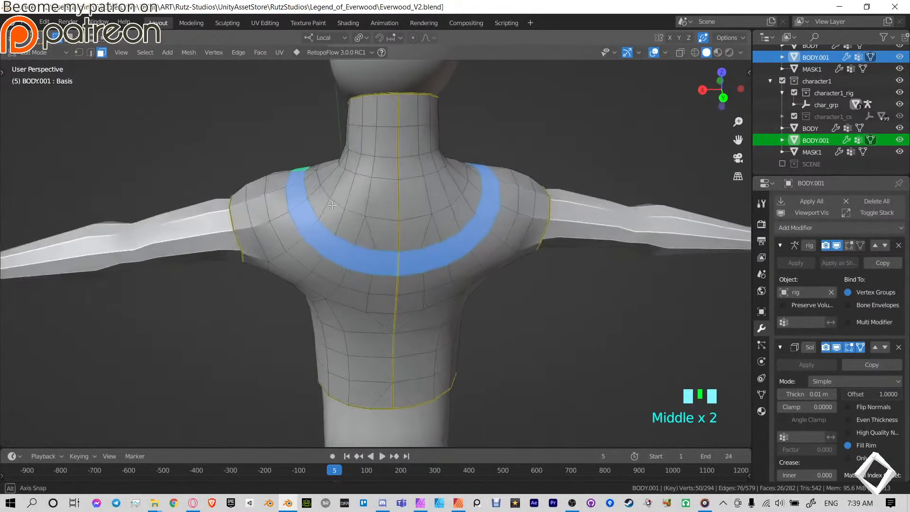
# Add the neck, upper chest and upper back faces enclosed by the collar ring to the selection.
pyautogui.keyDown('shift'); pyautogui.moveTo(338, 200); pyautogui.dragTo(451, 214); pyautogui.keyUp('shift')
pyautogui.moveTo(405, 209); pyautogui.dragTo(493, 199, button='middle')
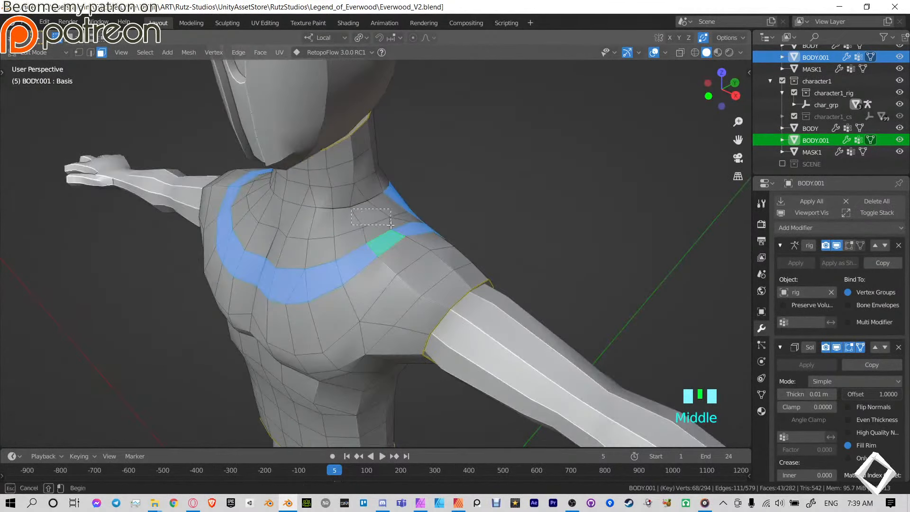
pyautogui.keyDown('shift'); pyautogui.moveTo(417, 198); pyautogui.dragTo(360, 225); pyautogui.keyUp('shift')
pyautogui.moveTo(336, 198); pyautogui.dragTo(381, 194, button='middle')
pyautogui.keyDown('shift'); pyautogui.moveTo(322, 152); pyautogui.dragTo(450, 239); pyautogui.keyUp('shift')
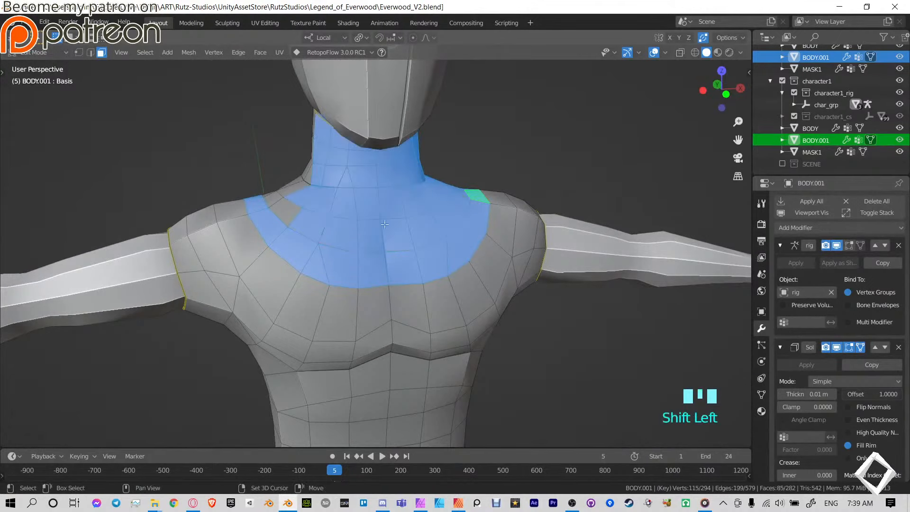
pyautogui.moveTo(450, 237); pyautogui.dragTo(401, 127, button='middle')
pyautogui.keyDown('shift'); pyautogui.moveTo(401, 126); pyautogui.dragTo(467, 204); pyautogui.keyUp('shift')
pyautogui.moveTo(454, 199); pyautogui.dragTo(528, 199, button='middle')
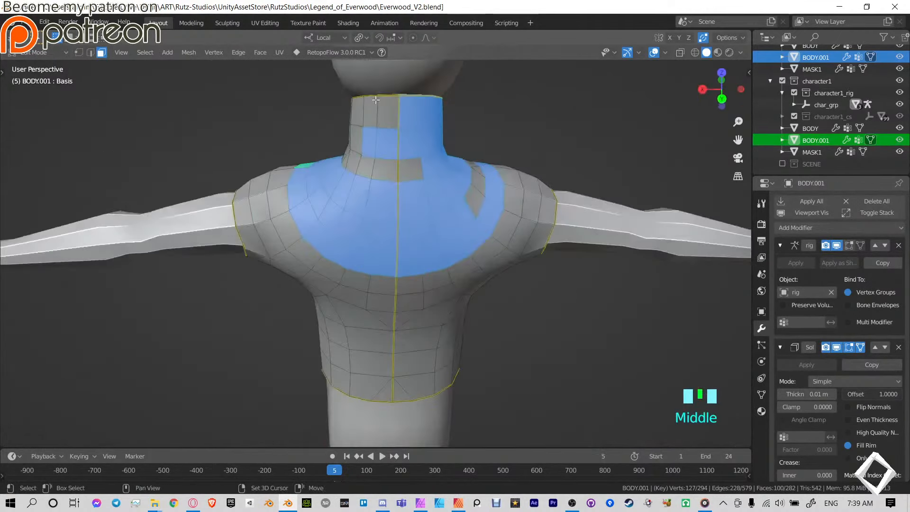
pyautogui.keyDown('shift'); pyautogui.moveTo(378, 118); pyautogui.dragTo(420, 178); pyautogui.keyUp('shift')
pyautogui.keyDown('shift'); pyautogui.moveTo(342, 112); pyautogui.dragTo(364, 163); pyautogui.keyUp('shift')
# Add the remaining shoulder faces inside the collar ring to the selection and delete all selected faces.
pyautogui.moveTo(454, 176); pyautogui.dragTo(372, 192, button='middle')
pyautogui.keyDown('shift'); pyautogui.moveTo(379, 223); pyautogui.dragTo(429, 270); pyautogui.keyUp('shift')
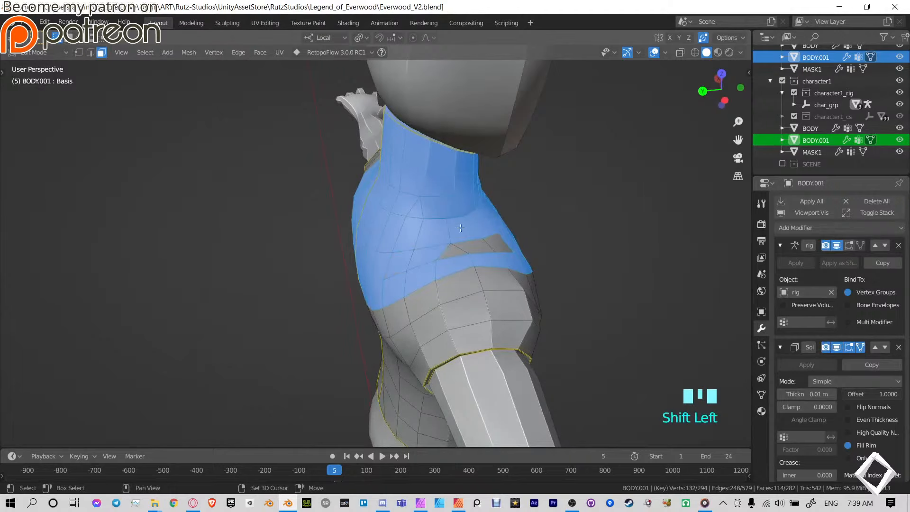
pyautogui.keyDown('shift'); pyautogui.moveTo(446, 232); pyautogui.dragTo(522, 252); pyautogui.keyUp('shift')
pyautogui.moveTo(522, 251); pyautogui.dragTo(344, 168, button='middle')
pyautogui.keyDown('shift'); pyautogui.moveTo(344, 169); pyautogui.dragTo(358, 170); pyautogui.keyUp('shift')
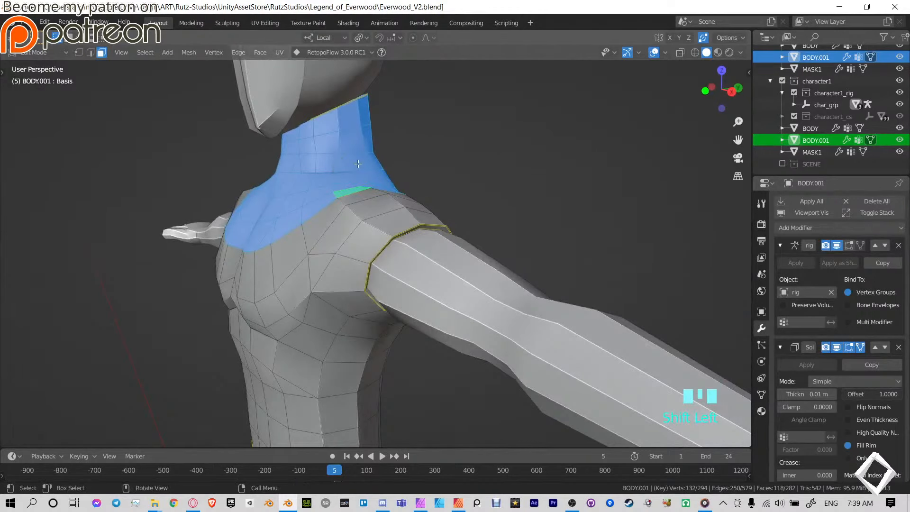
pyautogui.press('x')
pyautogui.click(343, 189)
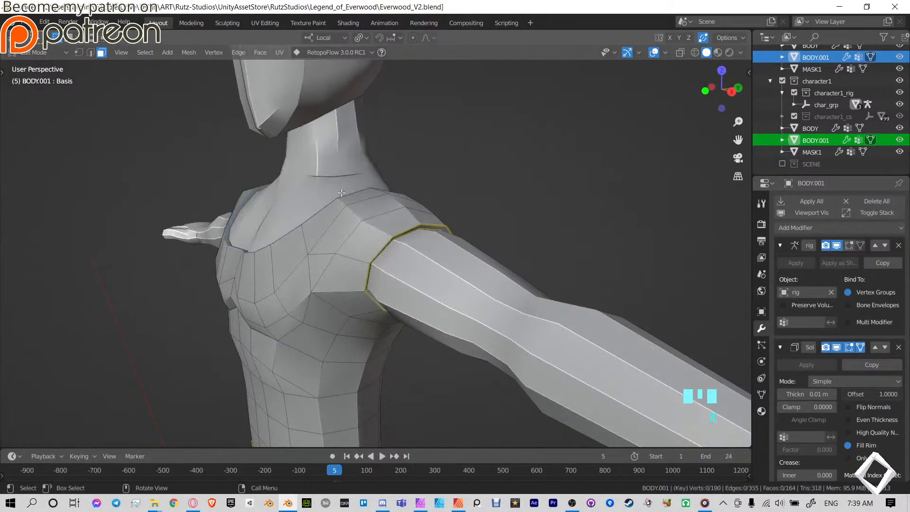
# Check the cut neckline in Object Mode and return the torso piece to Edit Mode.
pyautogui.moveTo(344, 189); pyautogui.dragTo(494, 213, button='middle')
pyautogui.press('Tab')
pyautogui.scroll(-3, 462, 145)
pyautogui.click(456, 175)
pyautogui.click(437, 218)
pyautogui.press('Tab')
# Select the edge path along the crease below the chest and move it slightly along its local Y axis.
pyautogui.scroll(3, 437, 217)
pyautogui.click(393, 244)
pyautogui.press('2')
pyautogui.click(397, 222)
pyautogui.keyDown('ctrl'); pyautogui.click(497, 226); pyautogui.keyUp('ctrl')
pyautogui.scroll(1, 488, 221)
pyautogui.press('g')
pyautogui.press('y')
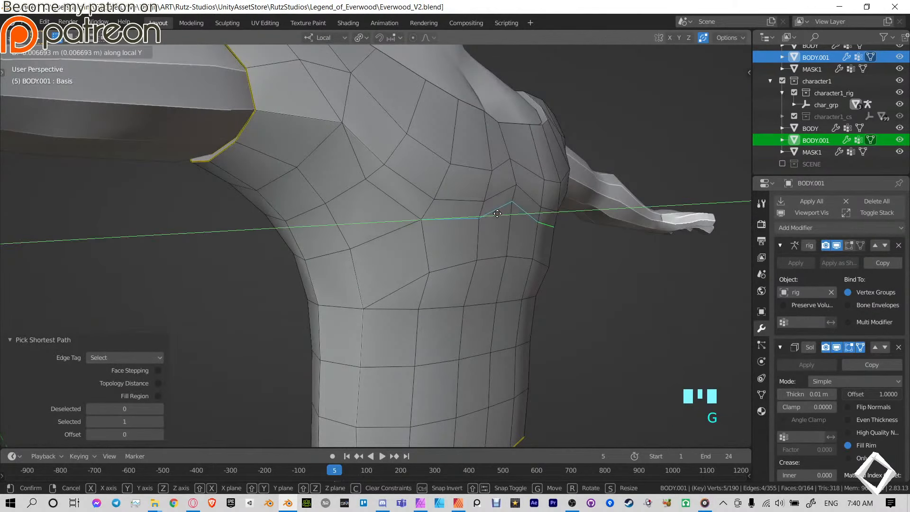
pyautogui.click(500, 212)
# Smooth the crease below the chest of the torso piece in Sculpt Mode.
pyautogui.hotkey('ctrl', 'Tab')
pyautogui.moveTo(534, 327)
pyautogui.mouseDown(button='middle')
pyautogui.moveTo(493, 250)
pyautogui.moveTo(494, 223)
pyautogui.moveTo(407, 263)
pyautogui.moveTo(472, 259)
pyautogui.moveTo(372, 261)
pyautogui.moveTo(383, 233)
pyautogui.mouseUp(button='middle')
pyautogui.keyDown('shift'); pyautogui.click(493, 229); pyautogui.keyUp('shift')
pyautogui.keyDown('shift'); pyautogui.click(533, 152); pyautogui.keyUp('shift')
pyautogui.keyDown('shift'); pyautogui.click(508, 255); pyautogui.keyUp('shift')
pyautogui.keyDown('shift'); pyautogui.click(492, 247); pyautogui.keyUp('shift')
pyautogui.keyDown('shift'); pyautogui.click(462, 238); pyautogui.keyUp('shift')
pyautogui.scroll(-3, 451, 239)
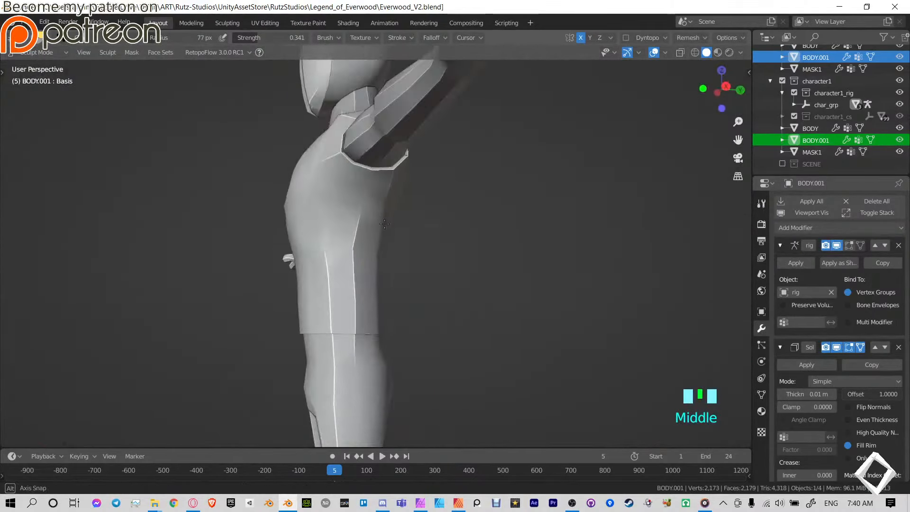
pyautogui.keyDown('shift'); pyautogui.moveTo(408, 298); pyautogui.dragTo(442, 233, button='middle'); pyautogui.keyUp('shift')
# In Edit Mode, add one centred loop cut just above the waist hem and scale it up to about 1.21.
pyautogui.press('Tab')
pyautogui.scroll(4, 463, 264)
pyautogui.moveTo(463, 264)
pyautogui.mouseDown(button='middle')
pyautogui.moveTo(508, 242)
pyautogui.moveTo(535, 244)
pyautogui.mouseUp(button='middle')
pyautogui.hotkey('ctrl', 'r')
pyautogui.click(510, 229)
pyautogui.rightClick(510, 229)
pyautogui.press('s')
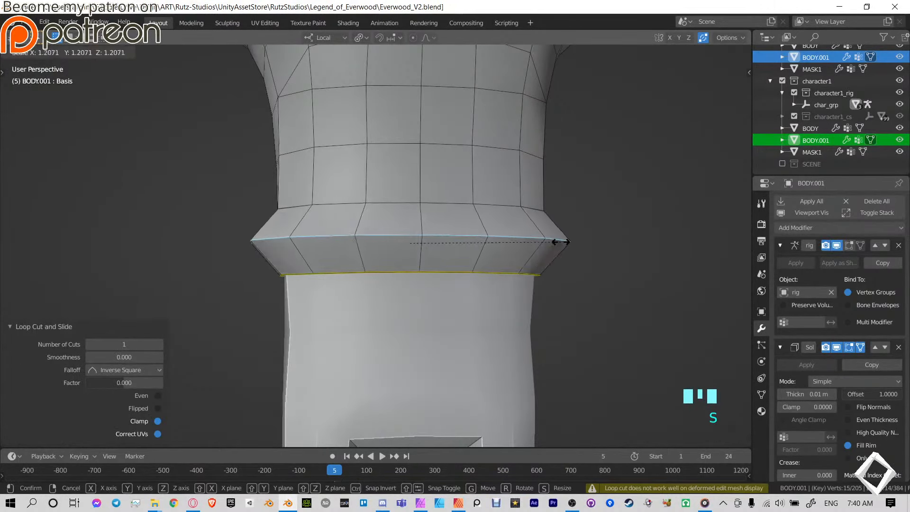
pyautogui.click(561, 240)
# Scale the edge loop above the new cut to about 1.149 and the next loop up to about 1.108.
pyautogui.keyDown('alt'); pyautogui.click(504, 206); pyautogui.keyUp('alt')
pyautogui.press('s')
pyautogui.click(589, 193)
pyautogui.keyDown('shift'); pyautogui.moveTo(589, 193); pyautogui.dragTo(574, 269, button='middle'); pyautogui.keyUp('shift')
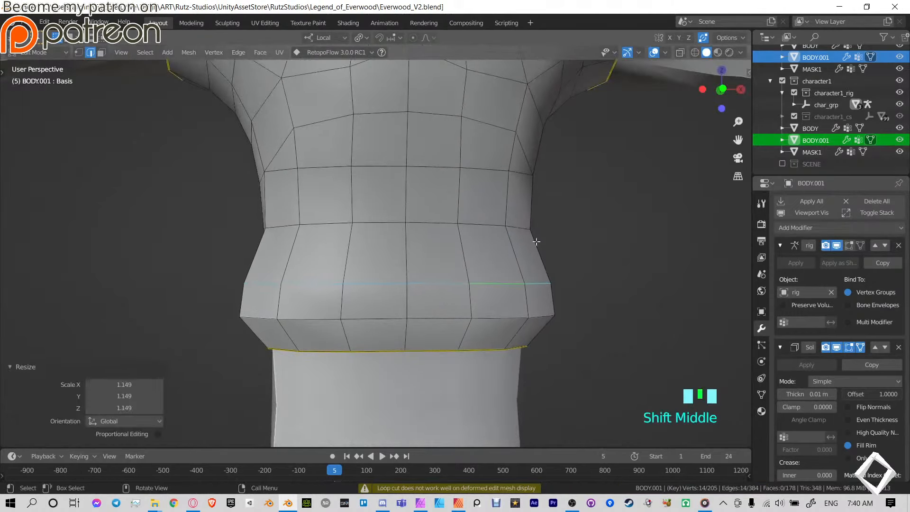
pyautogui.keyDown('alt'); pyautogui.click(524, 223); pyautogui.keyUp('alt')
pyautogui.press('s')
pyautogui.click(538, 224)
# Knife-cut a horizontal edge across the triangle at the back centre of the hem and move its centre vertex along local Y.
pyautogui.moveTo(538, 224); pyautogui.dragTo(396, 268, button='middle')
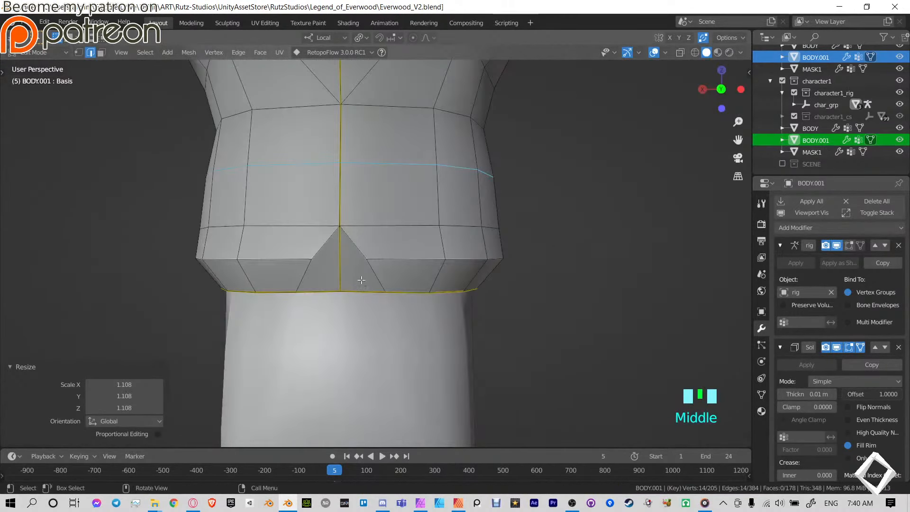
pyautogui.press('k')
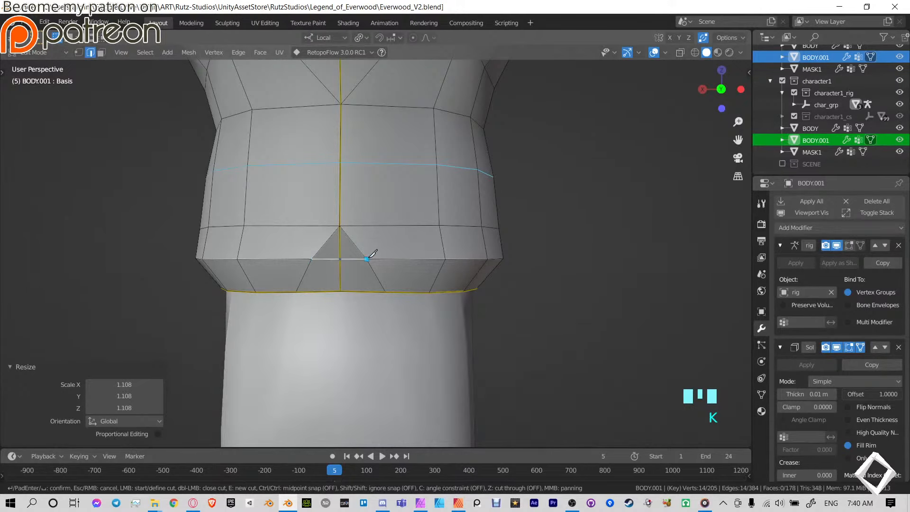
pyautogui.press('Return')
pyautogui.press('KP_2')
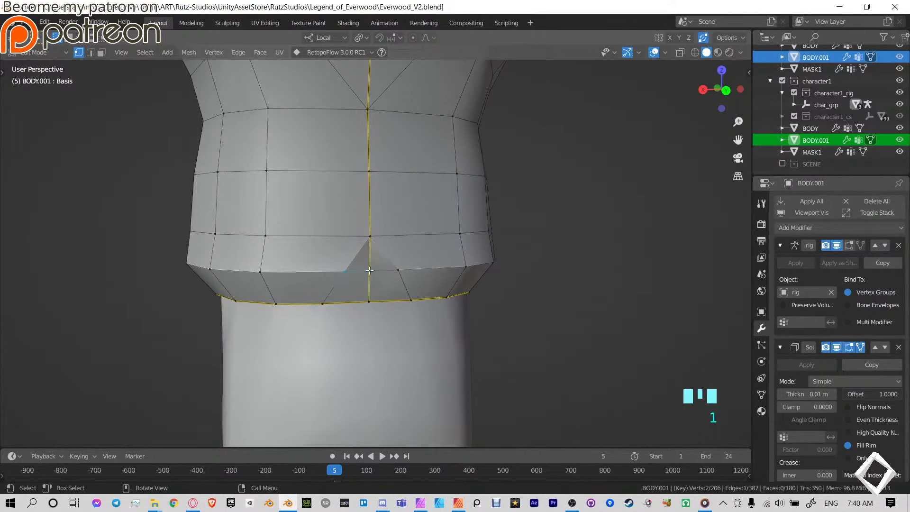
pyautogui.click(369, 270)
pyautogui.moveTo(412, 275); pyautogui.dragTo(422, 292, button='middle')
pyautogui.press('g')
pyautogui.press('y')
pyautogui.click(441, 296)
# Dissolve the two diagonal edge paths beside the centre line at the back of the hem.
pyautogui.press('Tab')
pyautogui.press('Tab')
pyautogui.press('2')
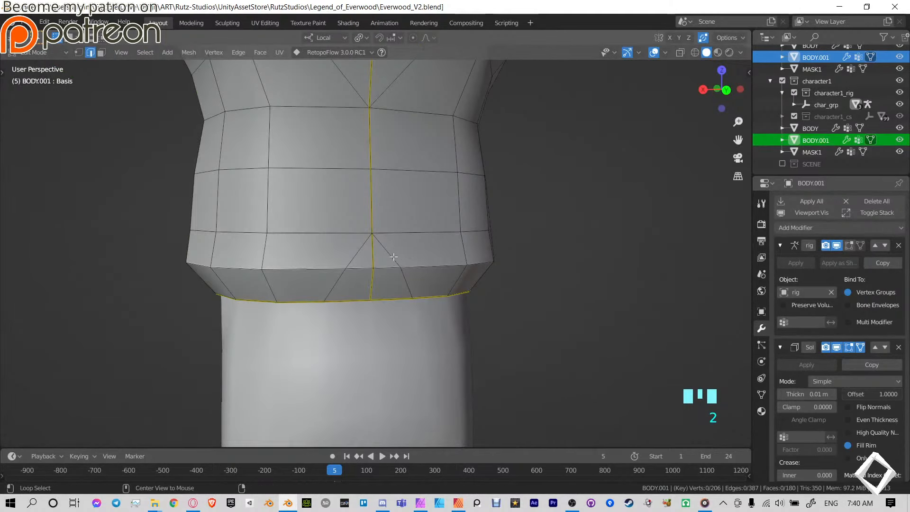
pyautogui.hotkey('ctrl', 'x')
pyautogui.moveTo(342, 256); pyautogui.dragTo(470, 248, button='middle')
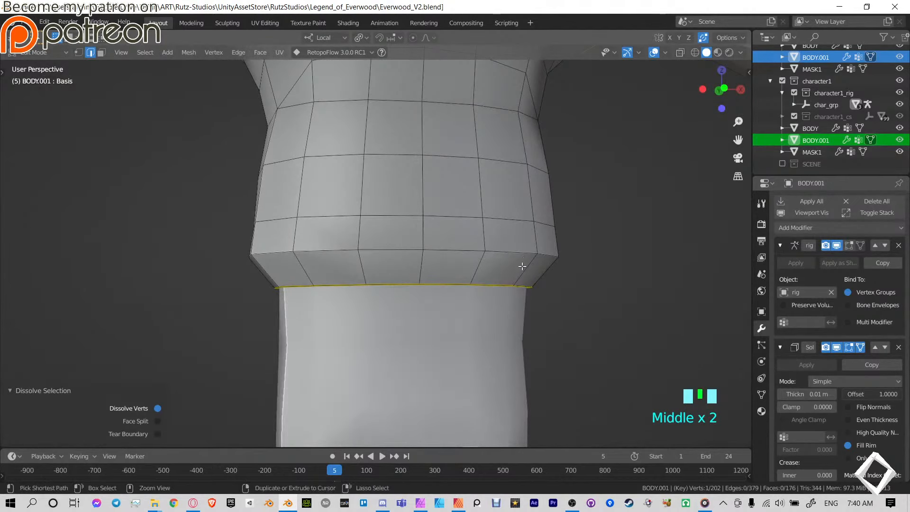
# Add a centred loop cut between the widest hem loop and the bottom edge, and scale it slightly inward.
pyautogui.hotkey('ctrl', 'e')
pyautogui.click(539, 269)
pyautogui.hotkey('ctrl', 'r')
pyautogui.click(538, 268)
pyautogui.press('s')
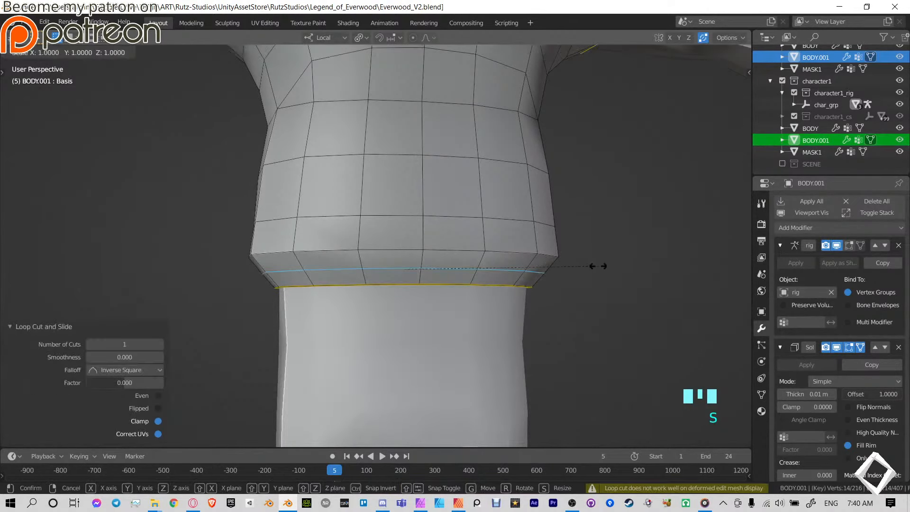
pyautogui.click(587, 265)
# Move the widest hem loop about -0.029 m along local Z and bevel it about 0.0235 m with 2 segments.
pyautogui.keyDown('alt'); pyautogui.click(613, 246); pyautogui.keyUp('alt')
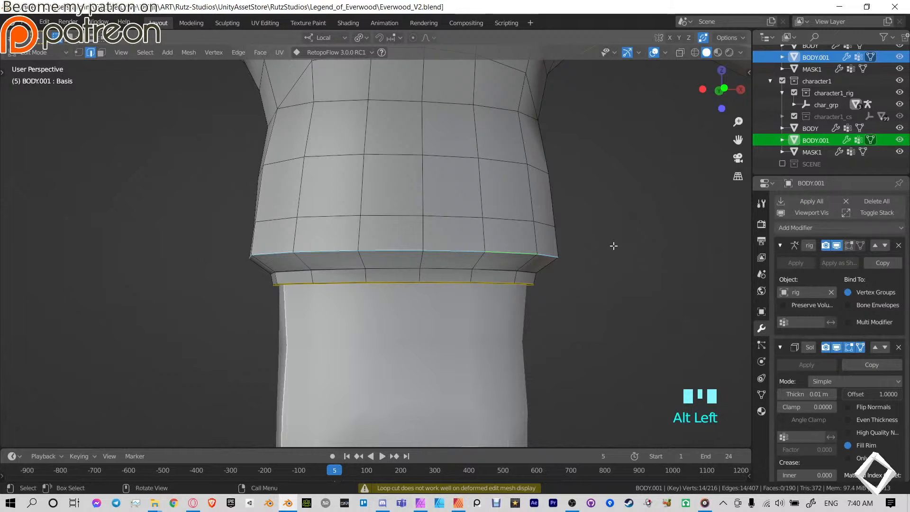
pyautogui.press('g')
pyautogui.press('z')
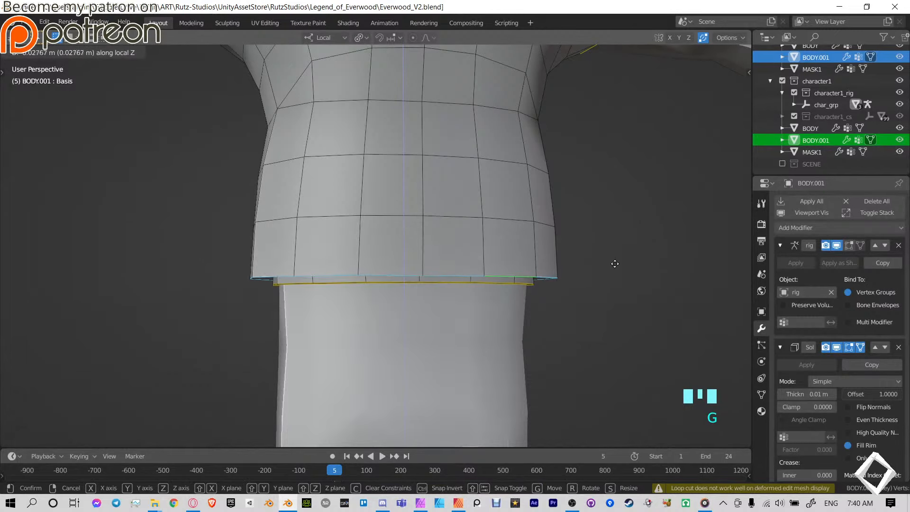
pyautogui.click(614, 264)
pyautogui.hotkey('ctrl', 'b')
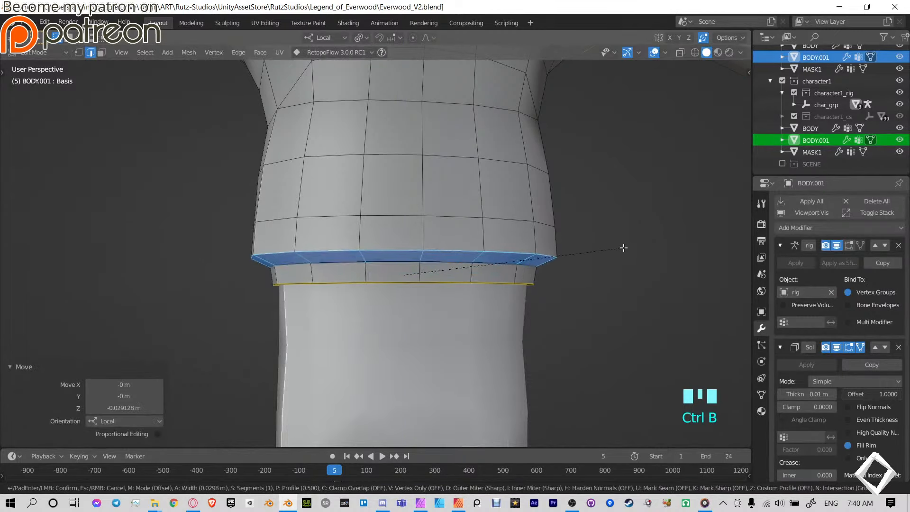
pyautogui.scroll(1, 620, 250)
pyautogui.click(620, 250)
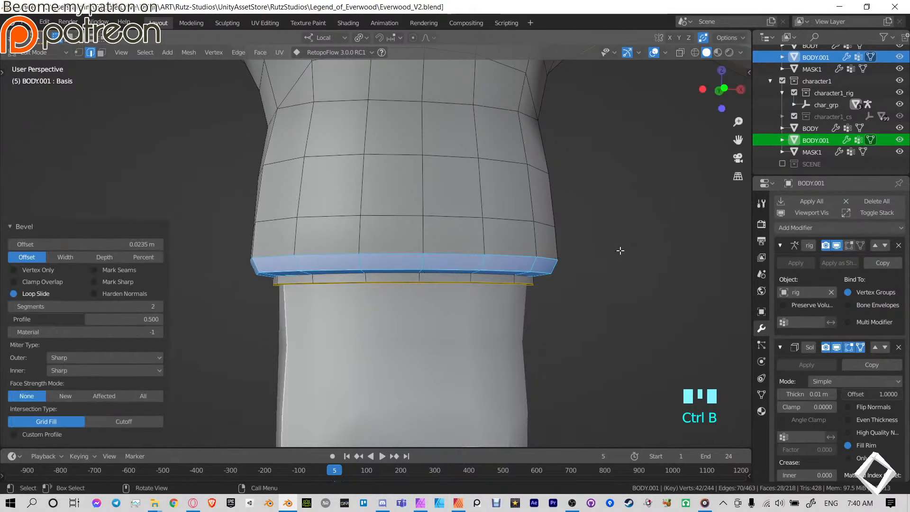
# Examine how the shirt's hem, armholes and neckline sit on the body from several sides.
pyautogui.moveTo(580, 233); pyautogui.dragTo(384, 266, button='middle')
pyautogui.press('Tab')
pyautogui.moveTo(471, 242); pyautogui.dragTo(443, 231, button='middle')
pyautogui.click(411, 251)
pyautogui.press('Tab')
pyautogui.press('Tab')
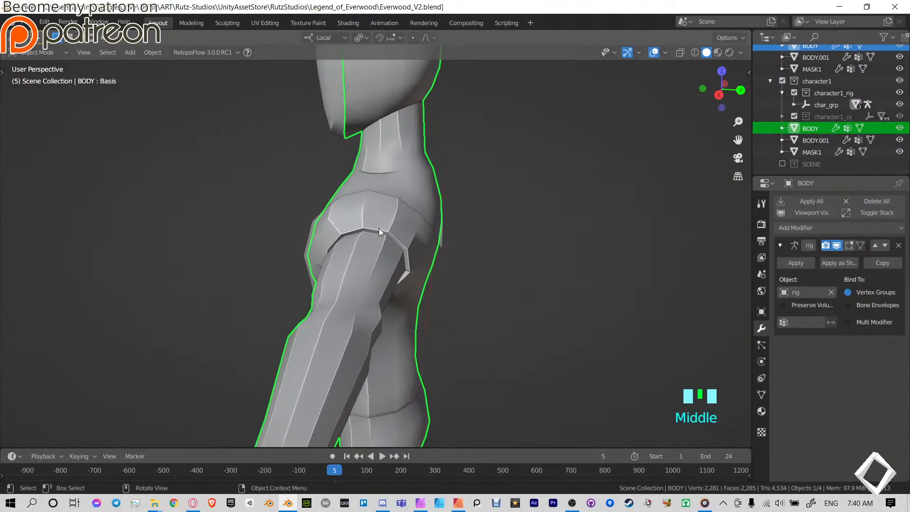
pyautogui.press('Tab')
pyautogui.moveTo(379, 228); pyautogui.dragTo(447, 226, button='middle')
pyautogui.press('Tab')
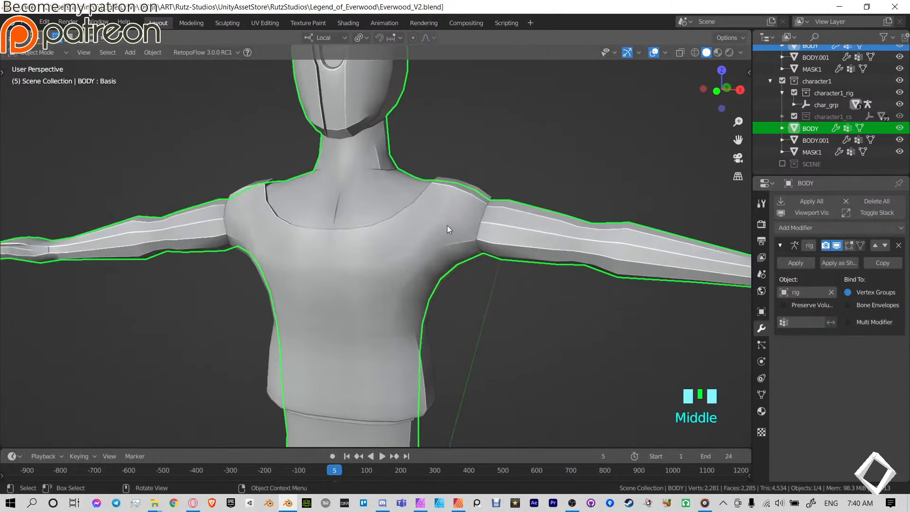
pyautogui.press('Tab')
pyautogui.click(596, 234)
pyautogui.press('Tab')
pyautogui.click(445, 246)
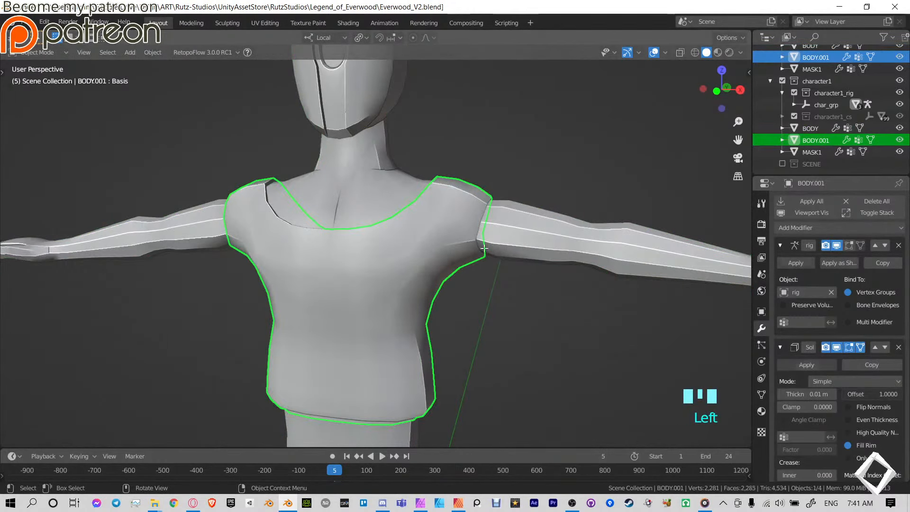
pyautogui.press('Tab')
pyautogui.moveTo(484, 248); pyautogui.dragTo(450, 254, button='middle')
# Select the body's neck and upper chest region within its seams and separate it into its own object.
pyautogui.press('Tab')
pyautogui.click(353, 176)
pyautogui.press('Tab')
pyautogui.moveTo(354, 175); pyautogui.dragTo(437, 229, button='middle')
pyautogui.click(426, 229)
pyautogui.hotkey('ctrl', 'l')
pyautogui.press('p')
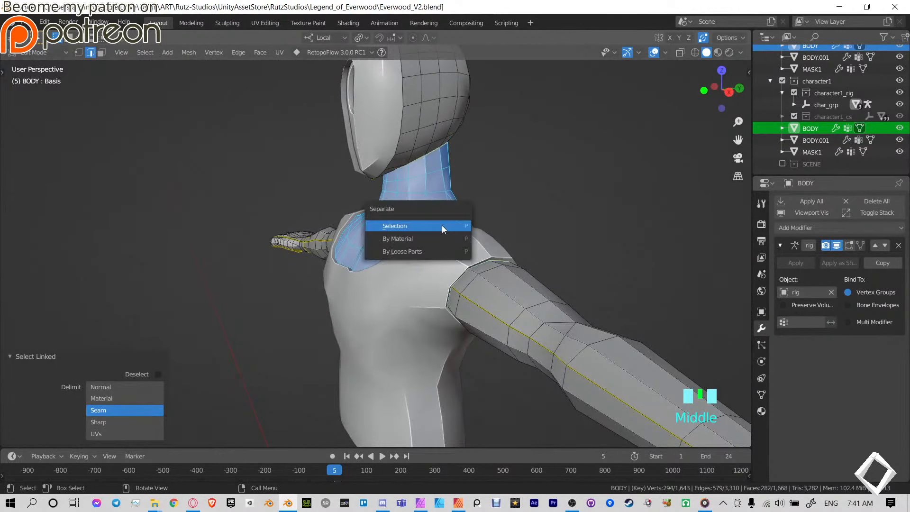
pyautogui.click(442, 226)
# Hide the separated neck and chest object and view the remaining shirt, head and arms.
pyautogui.press('Tab')
pyautogui.moveTo(359, 226); pyautogui.dragTo(412, 188, button='middle')
pyautogui.click(433, 216)
pyautogui.press('h')
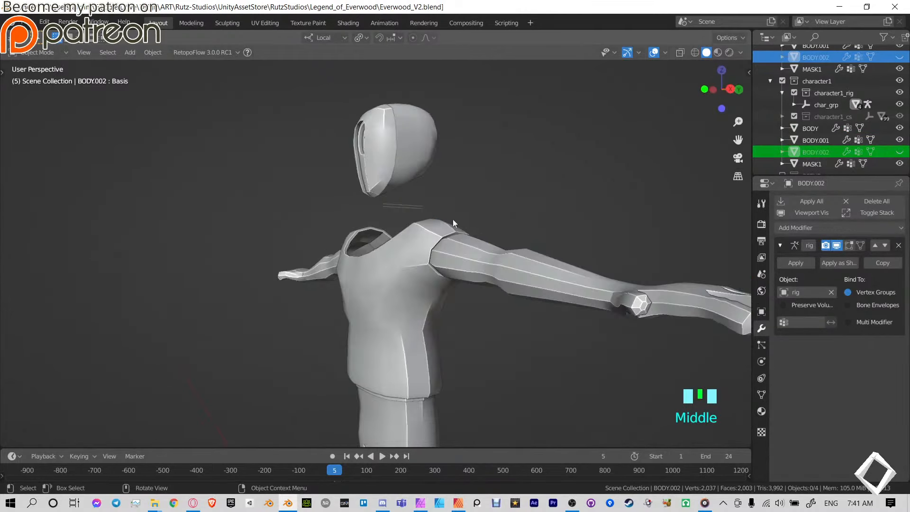
pyautogui.moveTo(453, 223); pyautogui.dragTo(339, 287, button='middle')
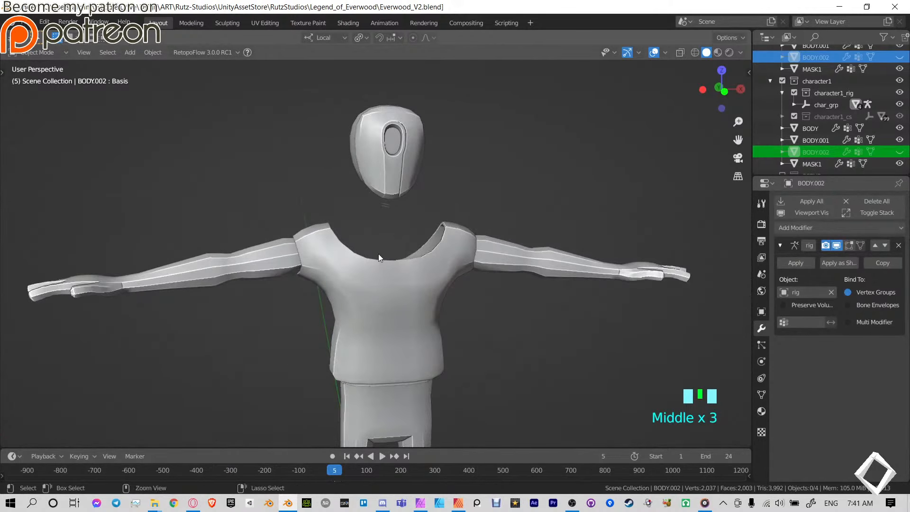
# Undo the hiding and the separation of the body's neck and chest piece.
pyautogui.hotkey('ctrl', 'z')
pyautogui.hotkey('ctrl', 'z')
pyautogui.hotkey('ctrl', 'z')
pyautogui.hotkey('ctrl', 'z')
pyautogui.hotkey('ctrl', 'z')
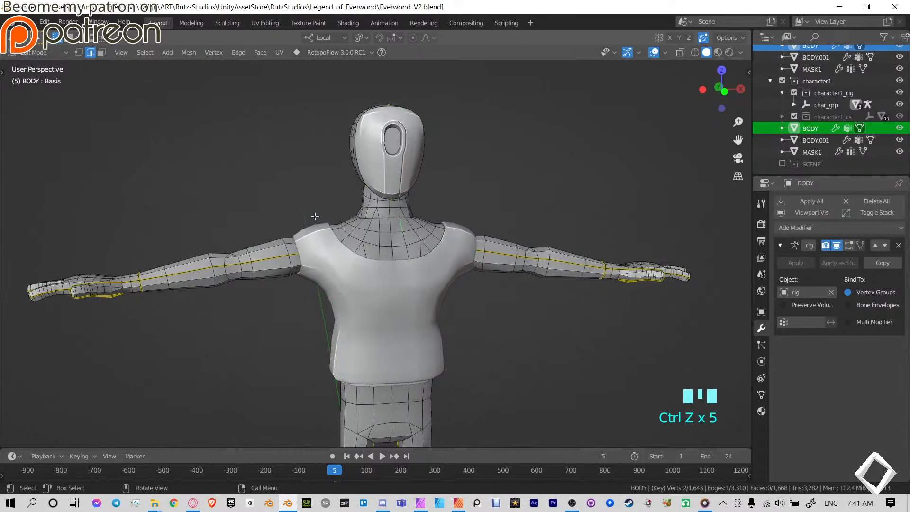
pyautogui.moveTo(455, 273)
pyautogui.mouseDown(button='middle')
pyautogui.moveTo(521, 284)
pyautogui.moveTo(459, 280)
pyautogui.mouseUp(button='middle')
pyautogui.hotkey('ctrl', 'z')
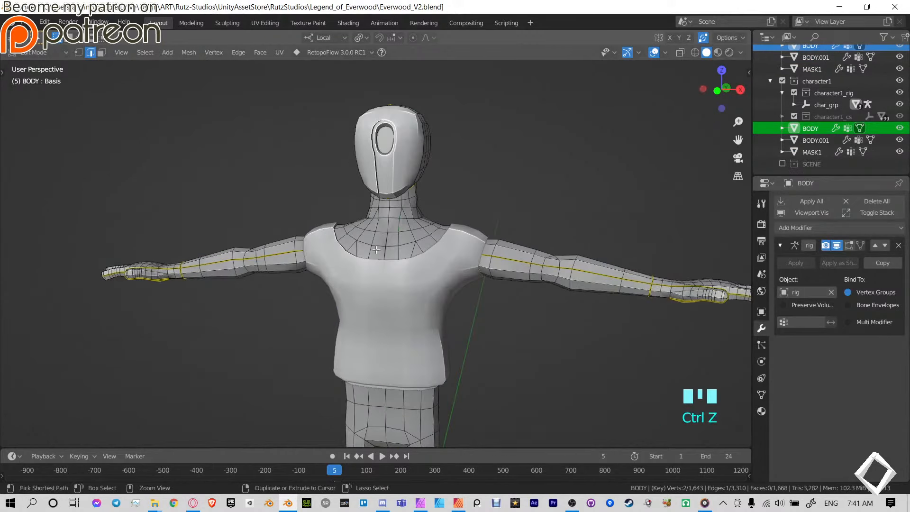
# Isolate the shirt in local view, delete the stray loose edges floating above the neckline, and leave local view.
pyautogui.click(454, 270)
pyautogui.press('g')
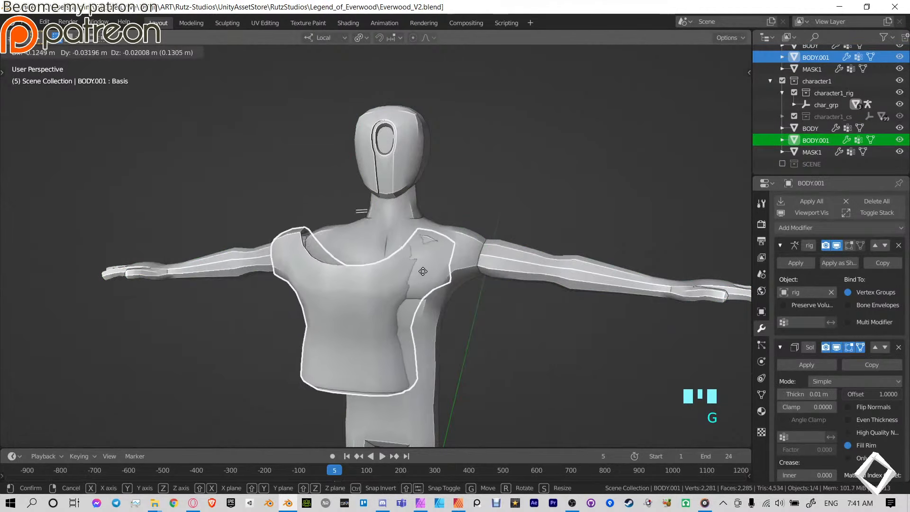
pyautogui.rightClick(440, 260)
pyautogui.press('KP_Divide')
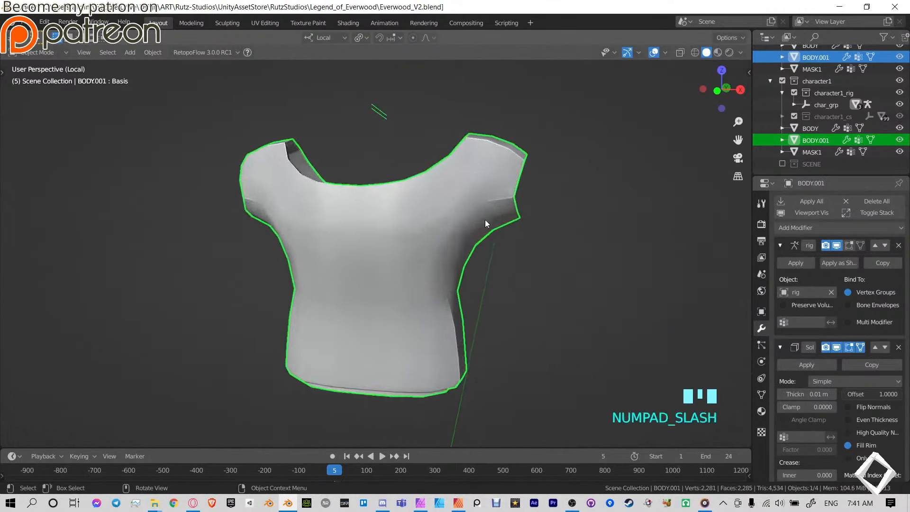
pyautogui.moveTo(484, 220); pyautogui.dragTo(435, 184, button='middle')
pyautogui.press('Tab')
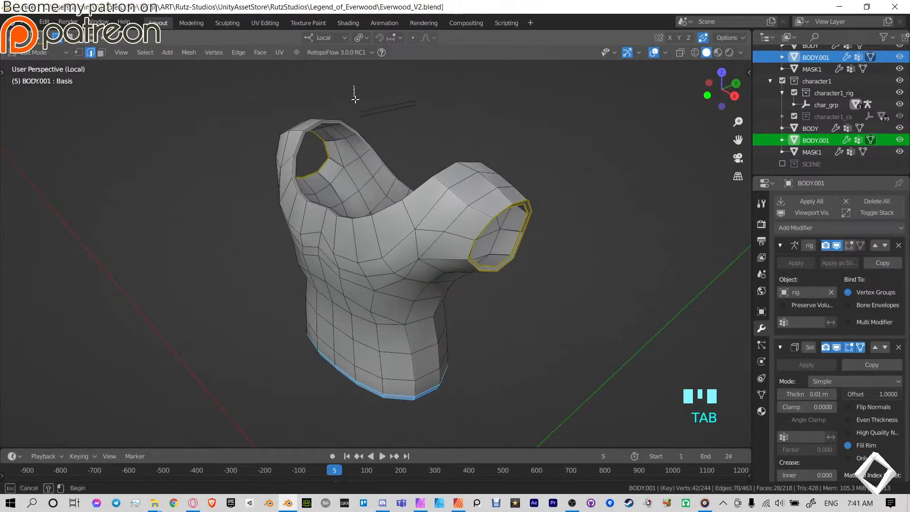
pyautogui.click(442, 117)
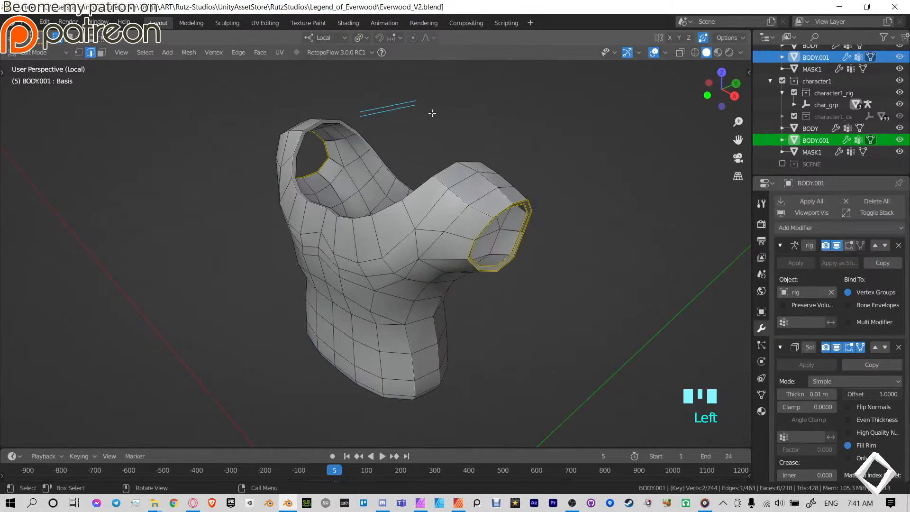
pyautogui.press('x')
pyautogui.click(426, 89)
pyautogui.press('Tab')
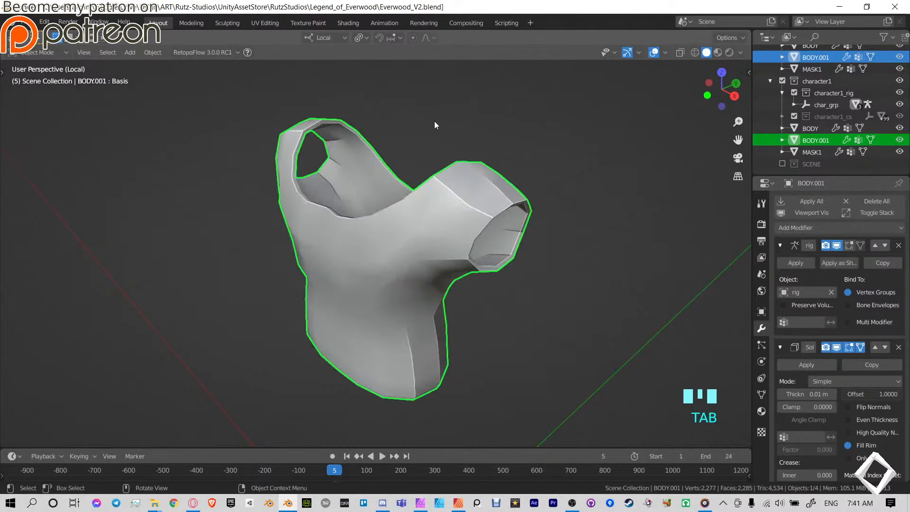
pyautogui.press('KP_Divide')
pyautogui.moveTo(434, 164); pyautogui.dragTo(448, 228, button='middle')
pyautogui.scroll(6, 442, 319)
pyautogui.keyDown('shift'); pyautogui.moveTo(442, 318); pyautogui.dragTo(411, 218, button='middle'); pyautogui.keyUp('shift')
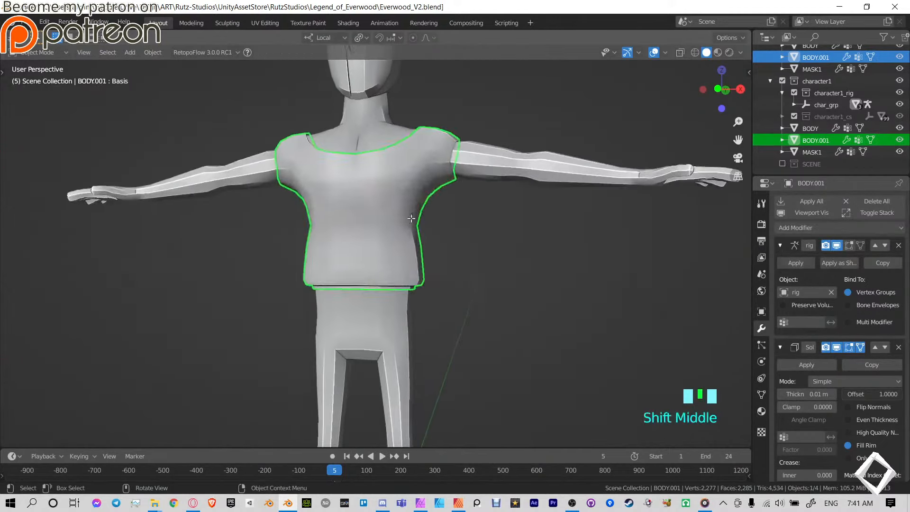
pyautogui.press('Tab')
pyautogui.press('Tab')
pyautogui.keyDown('shift'); pyautogui.moveTo(398, 260); pyautogui.dragTo(516, 191, button='middle'); pyautogui.keyUp('shift')
# Select both hands of the body mesh up to their wrist seams and separate them into their own object.
pyautogui.click(372, 291)
pyautogui.press('Tab')
pyautogui.press('Tab')
pyautogui.press('Tab')
pyautogui.click(517, 213)
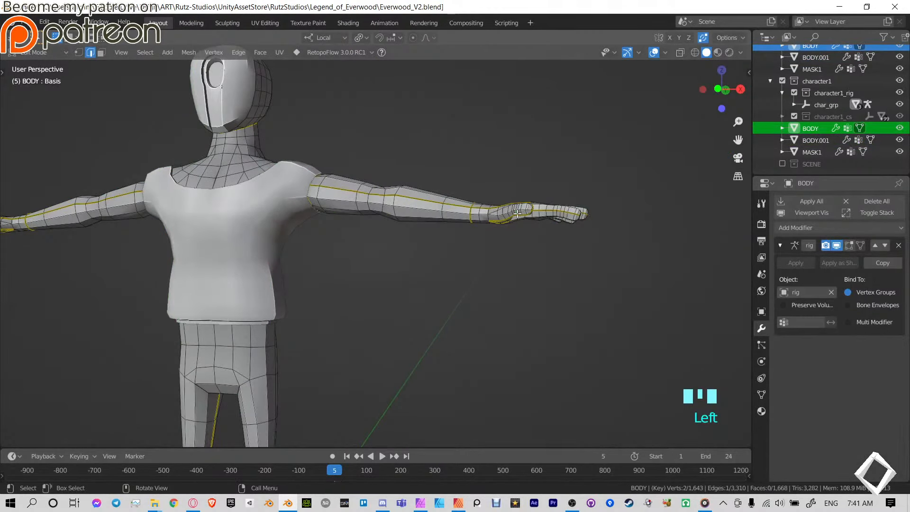
pyautogui.press('l')
pyautogui.scroll(-3, 286, 234)
pyautogui.keyDown('shift'); pyautogui.moveTo(75, 223); pyautogui.dragTo(128, 232, button='middle'); pyautogui.keyUp('shift')
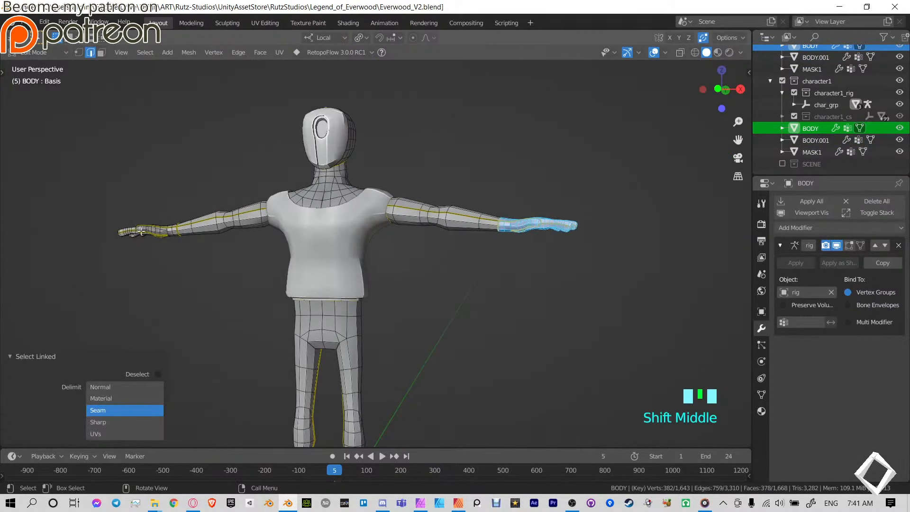
pyautogui.press('l')
pyautogui.press('p')
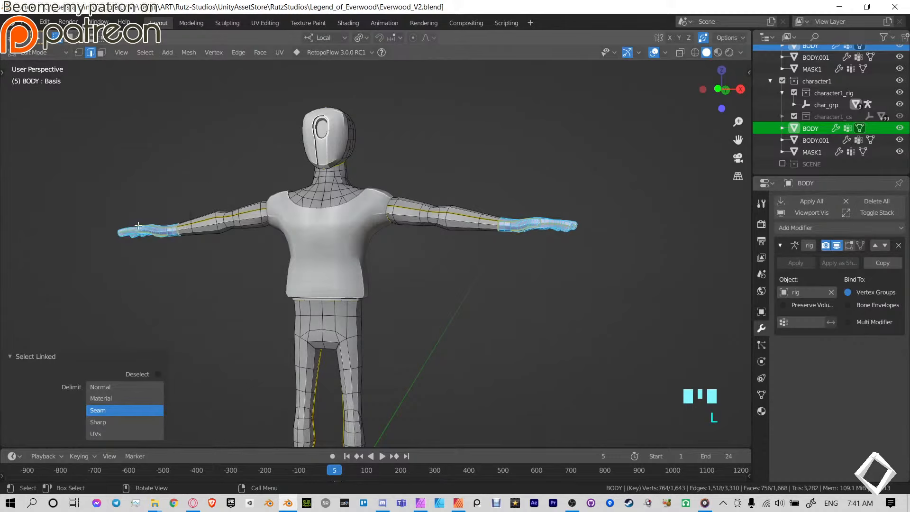
pyautogui.press('p')
pyautogui.click(138, 223)
pyautogui.moveTo(449, 222); pyautogui.dragTo(505, 229, button='middle')
pyautogui.rightClick(537, 245)
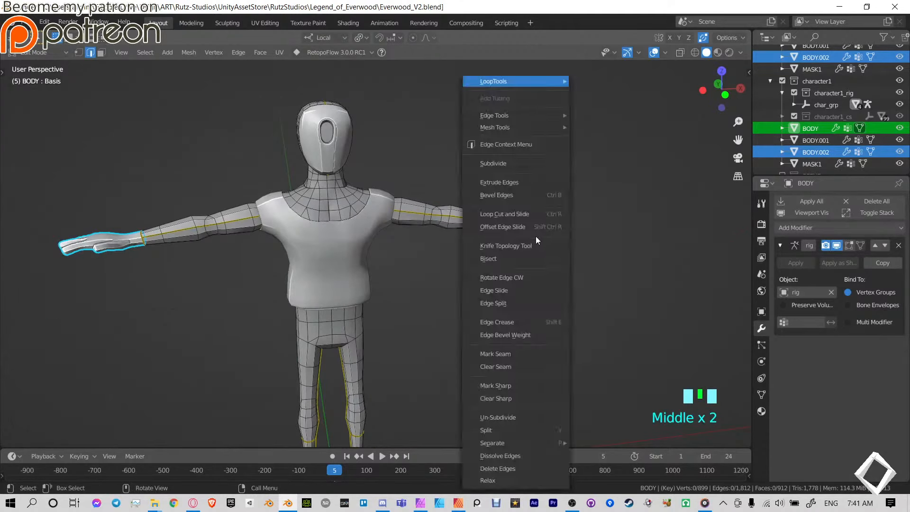
pyautogui.press('Tab')
# Select the separated hands object and duplicate it in place.
pyautogui.click(514, 256)
pyautogui.click(524, 223)
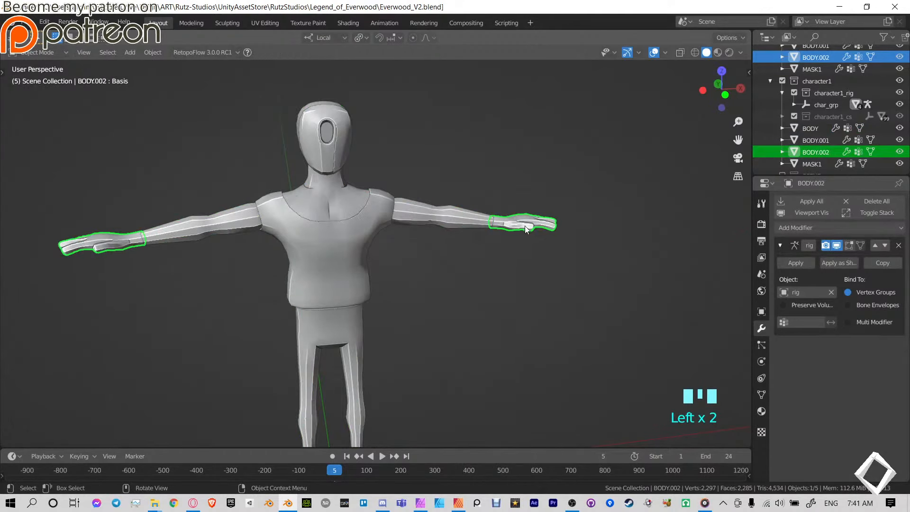
pyautogui.moveTo(524, 226); pyautogui.dragTo(507, 241, button='middle')
pyautogui.press('g')
pyautogui.rightClick(522, 232)
pyautogui.press('g')
pyautogui.rightClick(492, 250)
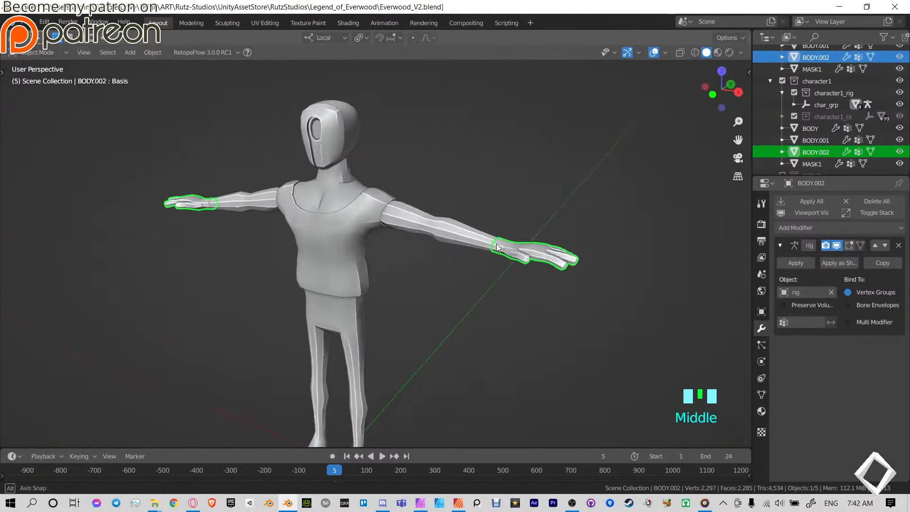
pyautogui.scroll(3, 507, 241)
pyautogui.keyDown('shift'); pyautogui.moveTo(639, 243); pyautogui.dragTo(545, 185, button='middle'); pyautogui.keyUp('shift')
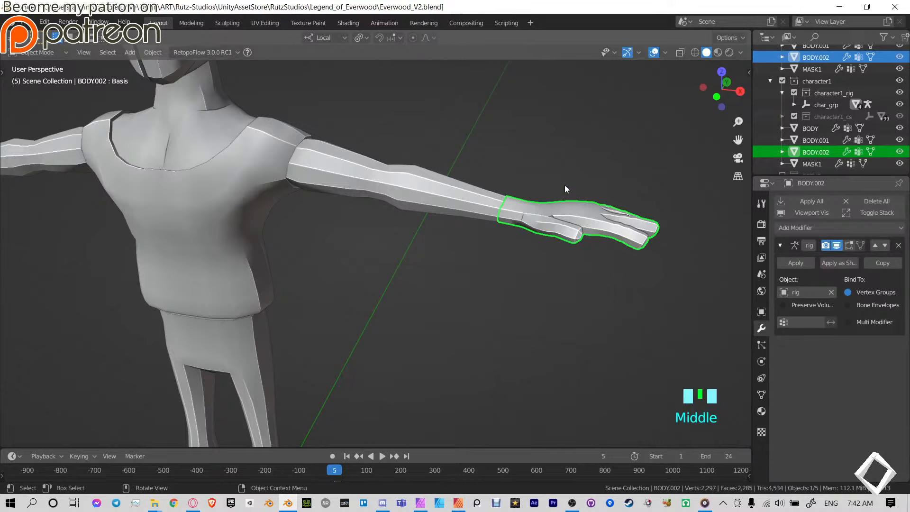
pyautogui.hotkey('shift', 'd')
pyautogui.rightClick(554, 152)
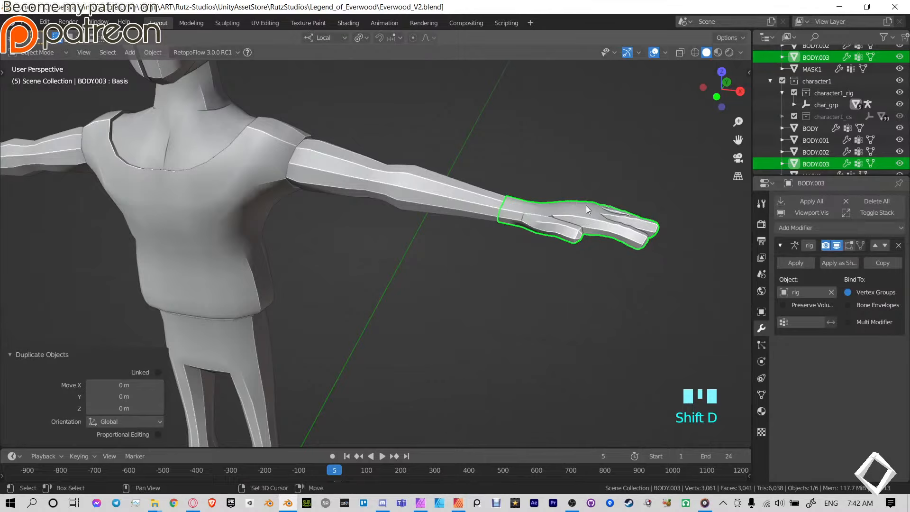
# Select the duplicated hands object BODY.003 in the scene hierarchy.
pyautogui.moveTo(585, 206); pyautogui.dragTo(465, 249, button='middle')
pyautogui.moveTo(408, 250); pyautogui.dragTo(422, 256, button='middle')
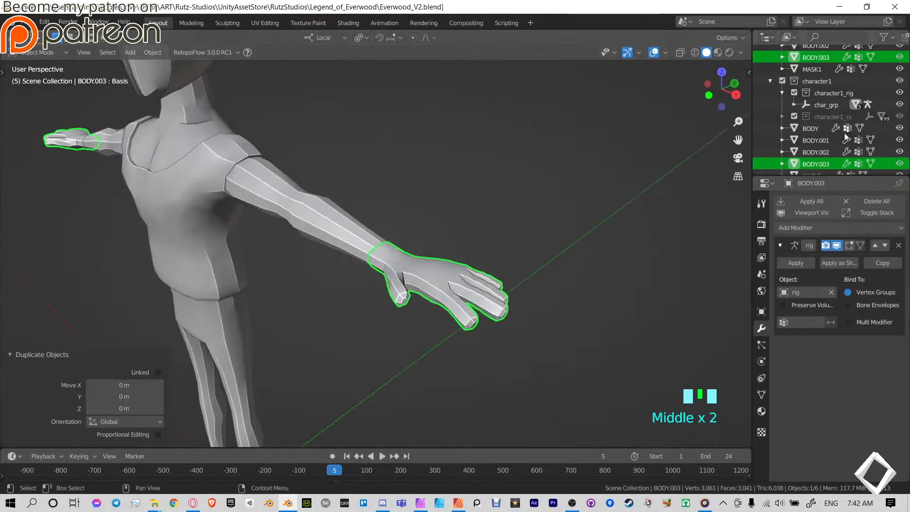
pyautogui.scroll(-2, 843, 134)
pyautogui.click(797, 141)
pyautogui.press('g')
pyautogui.rightClick(525, 213)
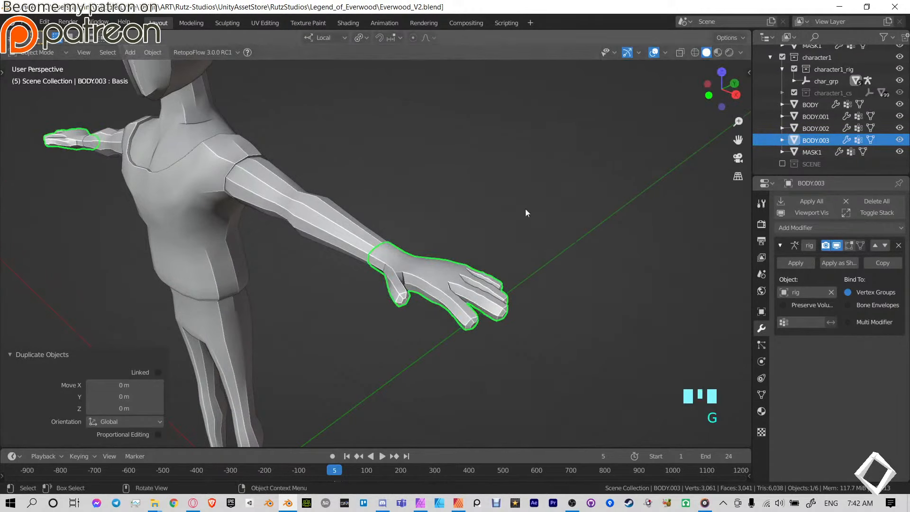
pyautogui.click(830, 139)
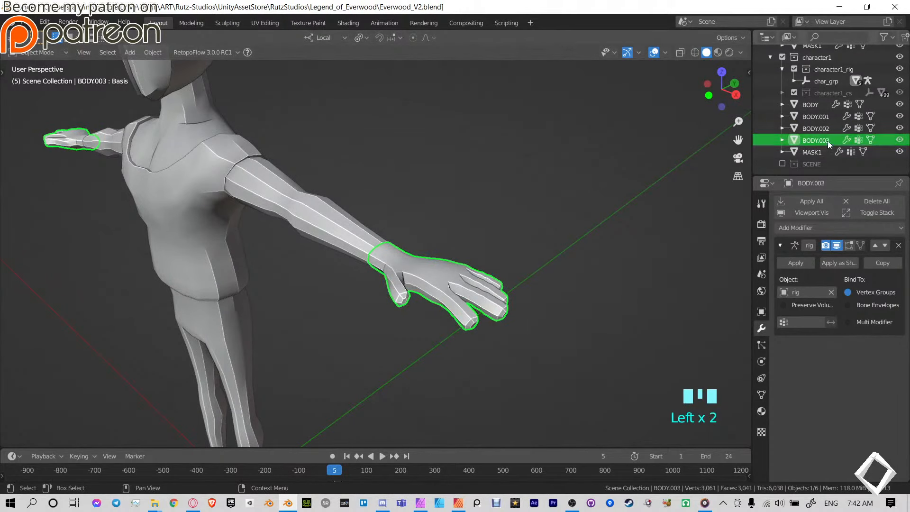
# Rename the duplicated hands object BODY.003 as GLOVES1.
pyautogui.doubleClick(829, 140)
pyautogui.write('GLOVE')
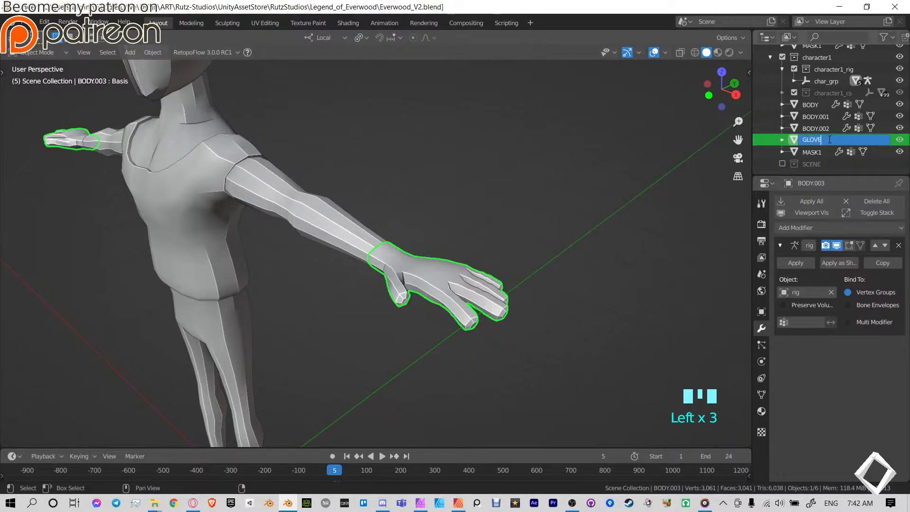
pyautogui.write('S1')
pyautogui.press('Return')
# Rename the original separated hands object BODY.002 as HANDS.
pyautogui.click(828, 130)
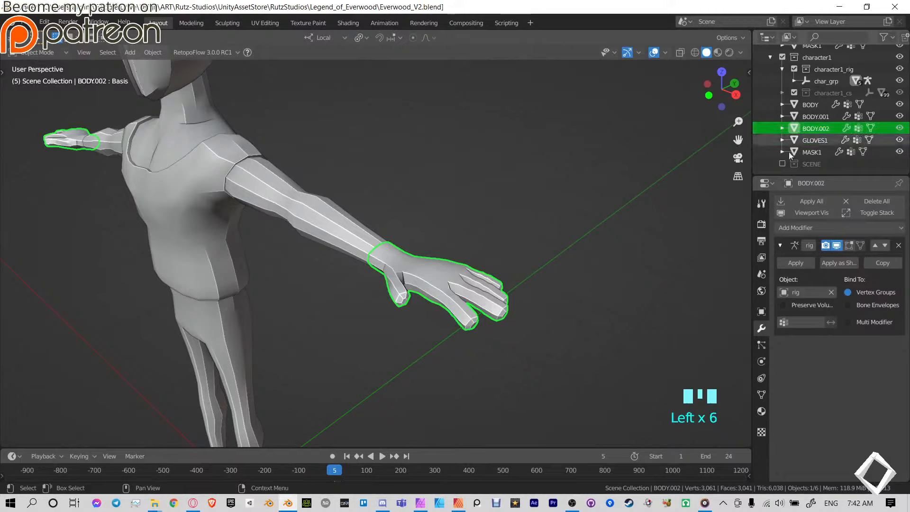
pyautogui.press('g')
pyautogui.rightClick(503, 207)
pyautogui.doubleClick(821, 129)
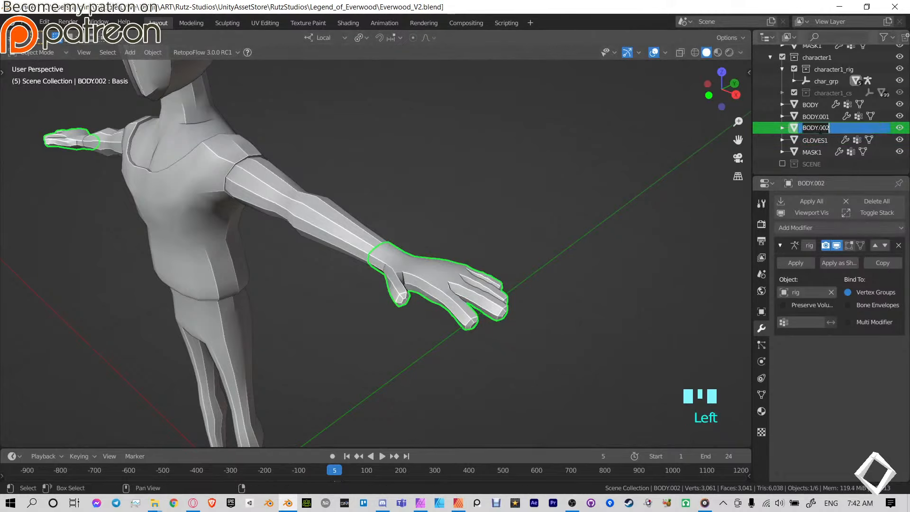
pyautogui.write('HANDS')
pyautogui.press('Return')
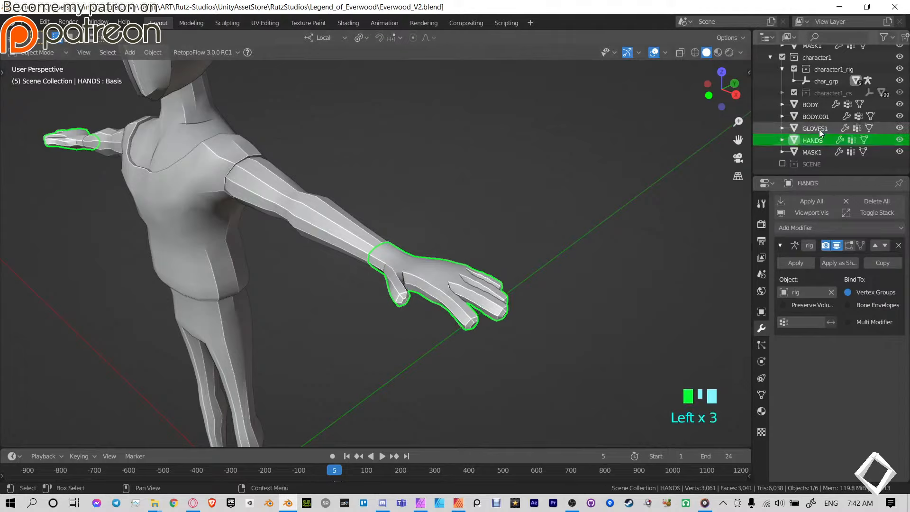
# Rename the torso garment object BODY.001 as SHIRT1.
pyautogui.click(824, 118)
pyautogui.doubleClick(824, 118)
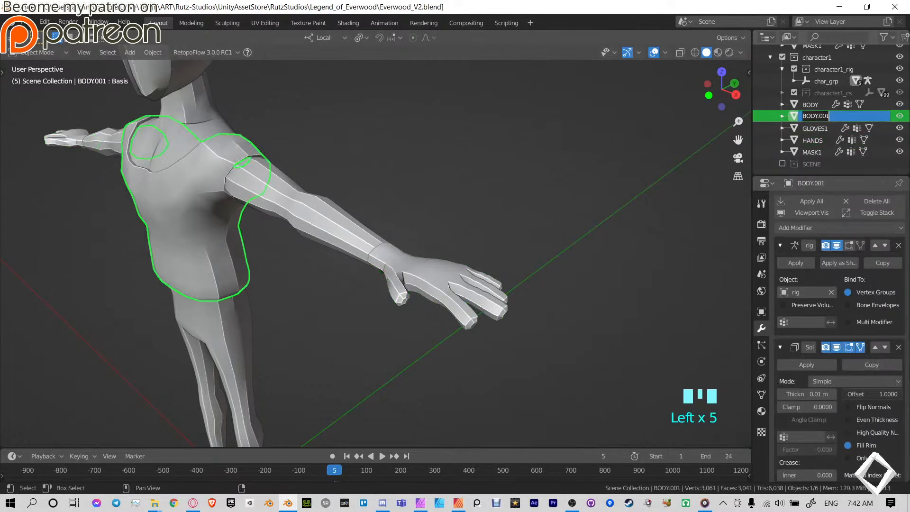
pyautogui.write('SHIRT')
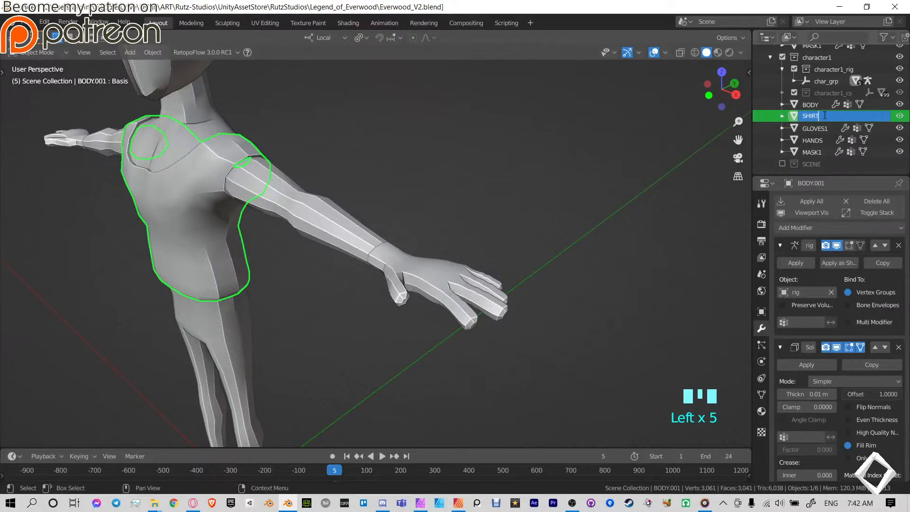
pyautogui.write('1')
pyautogui.press('Return')
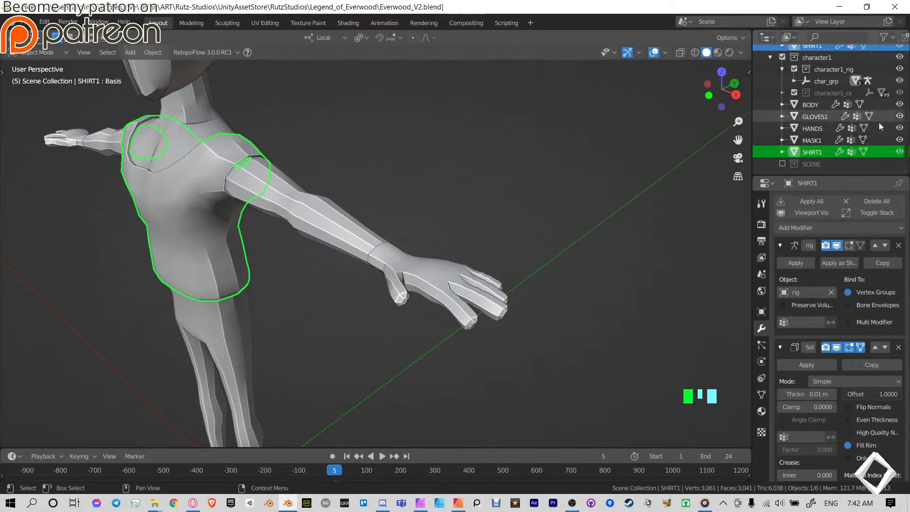
# Select the GLOVES1 object, enlarge the scene hierarchy area, and collapse the character1 collection.
pyautogui.moveTo(521, 213); pyautogui.dragTo(630, 142, button='middle')
pyautogui.click(705, 143)
pyautogui.moveTo(705, 143); pyautogui.dragTo(521, 235, button='middle')
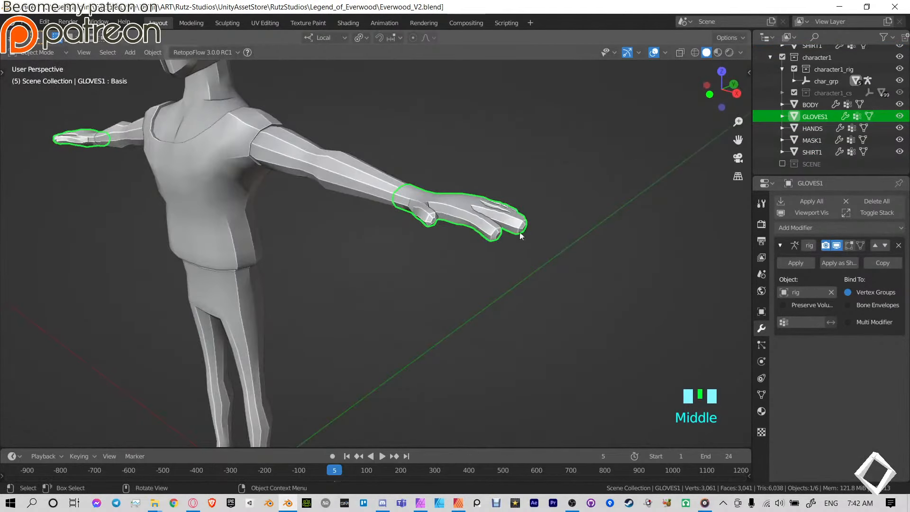
pyautogui.keyDown('shift'); pyautogui.moveTo(458, 219); pyautogui.dragTo(418, 234, button='middle'); pyautogui.keyUp('shift')
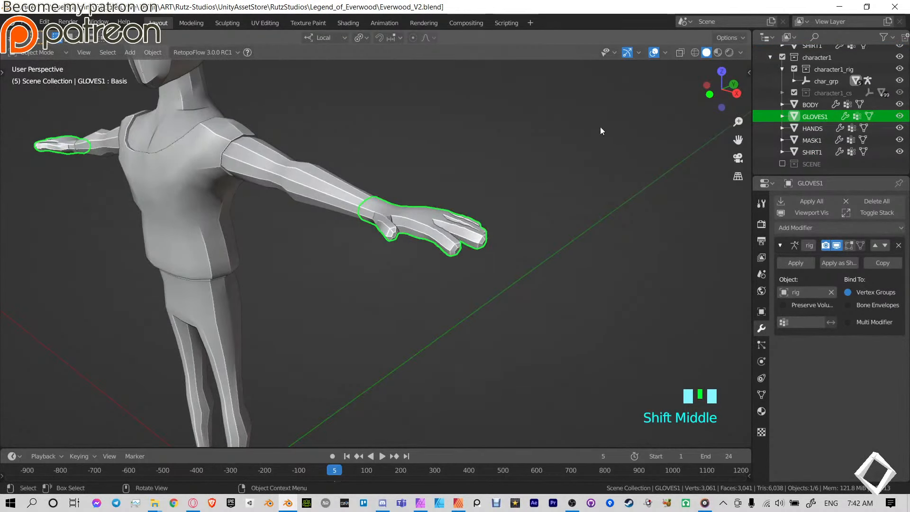
pyautogui.moveTo(810, 177); pyautogui.dragTo(810, 230)
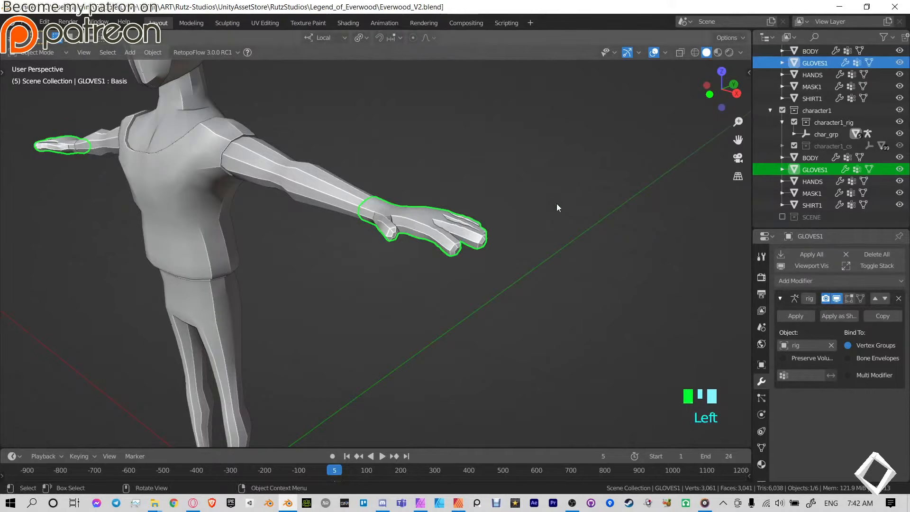
pyautogui.moveTo(556, 203)
pyautogui.mouseDown(button='middle')
pyautogui.moveTo(499, 214)
pyautogui.moveTo(555, 204)
pyautogui.mouseUp(button='middle')
pyautogui.keyDown('shift'); pyautogui.moveTo(464, 212); pyautogui.dragTo(449, 223, button='middle'); pyautogui.keyUp('shift')
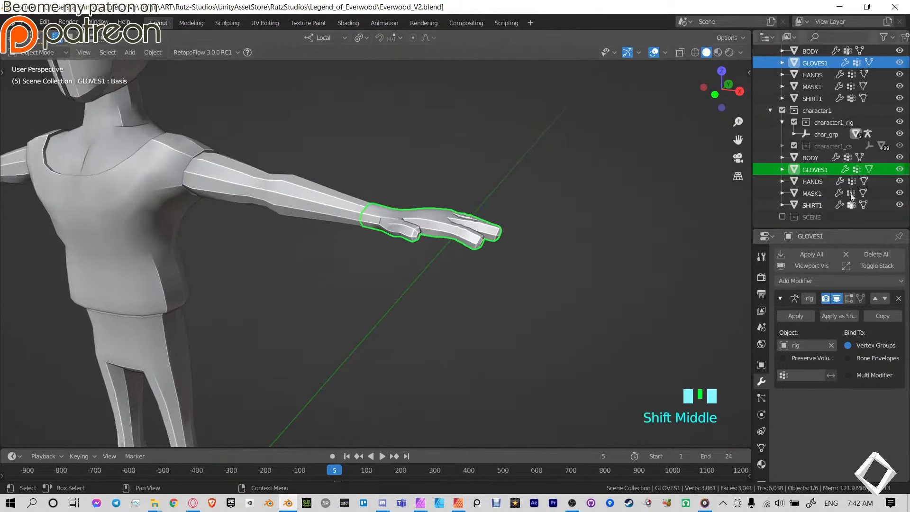
pyautogui.click(770, 113)
# Create a new scene collection and name it HAND.
pyautogui.rightClick(785, 174)
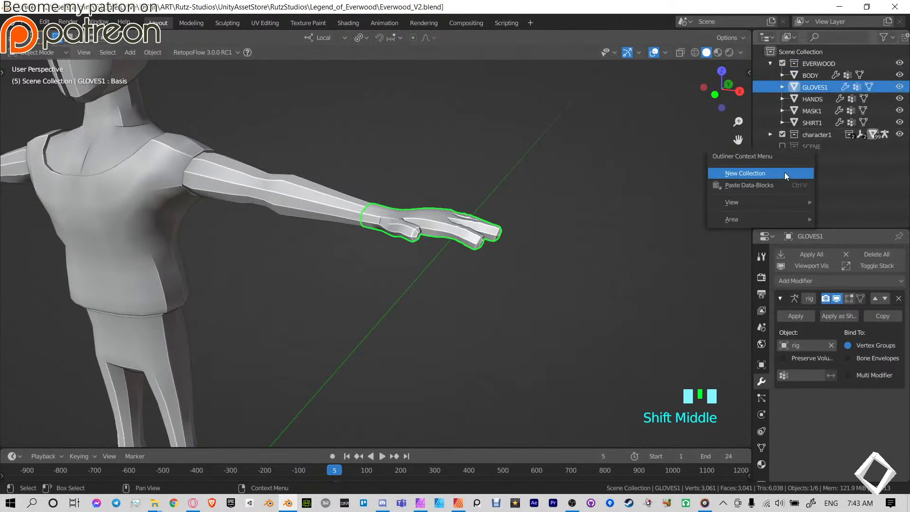
pyautogui.click(781, 176)
pyautogui.doubleClick(812, 159)
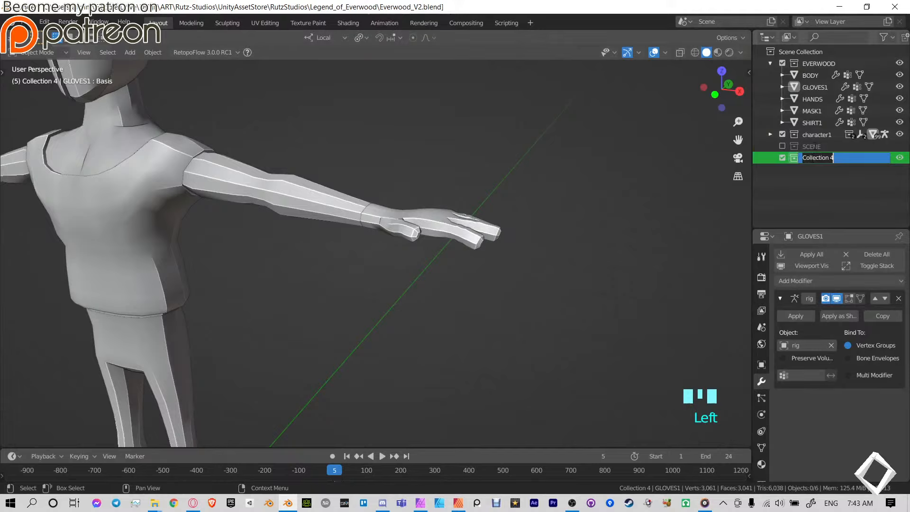
pyautogui.write('H')
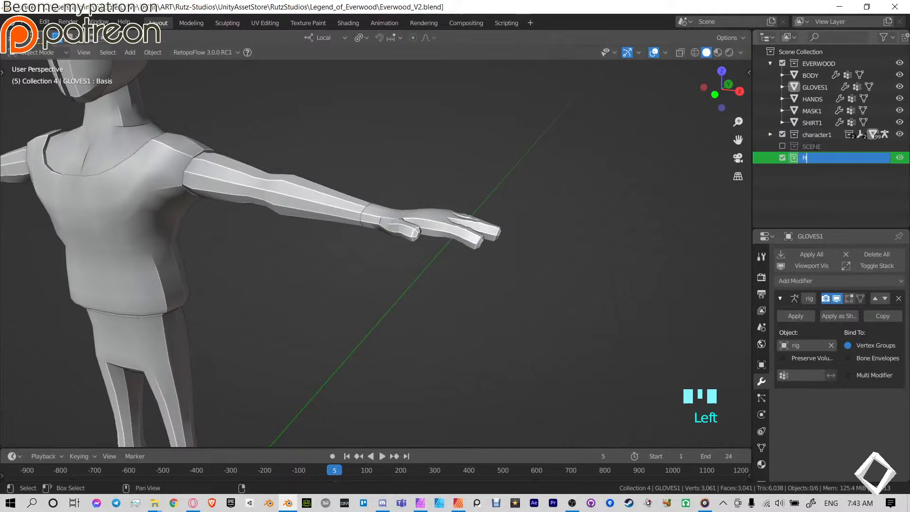
pyautogui.write('AND')
pyautogui.press('Return')
# Move the GLOVES1 and HANDS objects into the HAND collection.
pyautogui.click(814, 87)
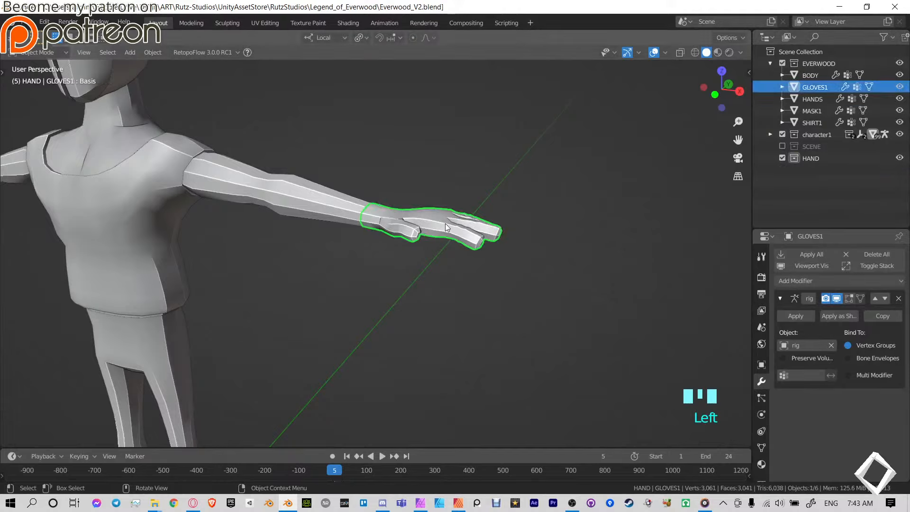
pyautogui.press('m')
pyautogui.click(440, 274)
pyautogui.click(441, 242)
pyautogui.press('m')
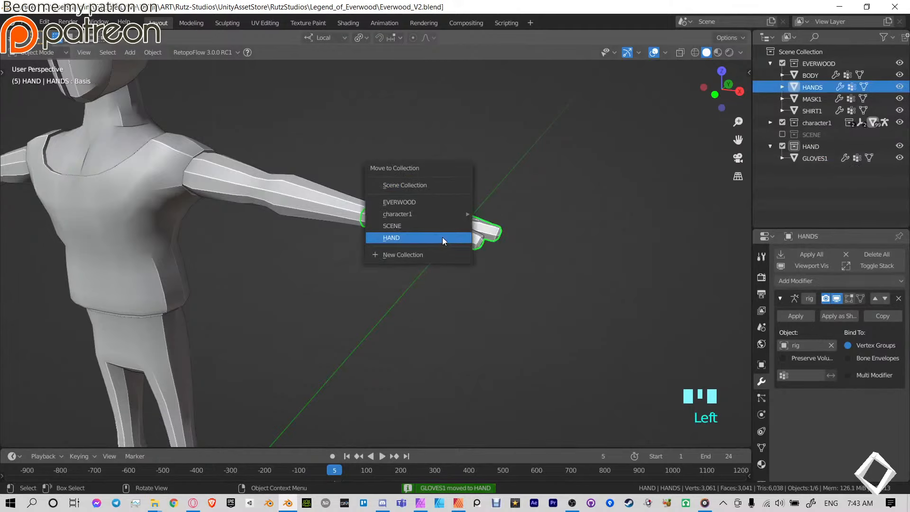
pyautogui.click(442, 237)
# Check the HAND collection's contents by excluding it from the view layer and including it again.
pyautogui.click(782, 135)
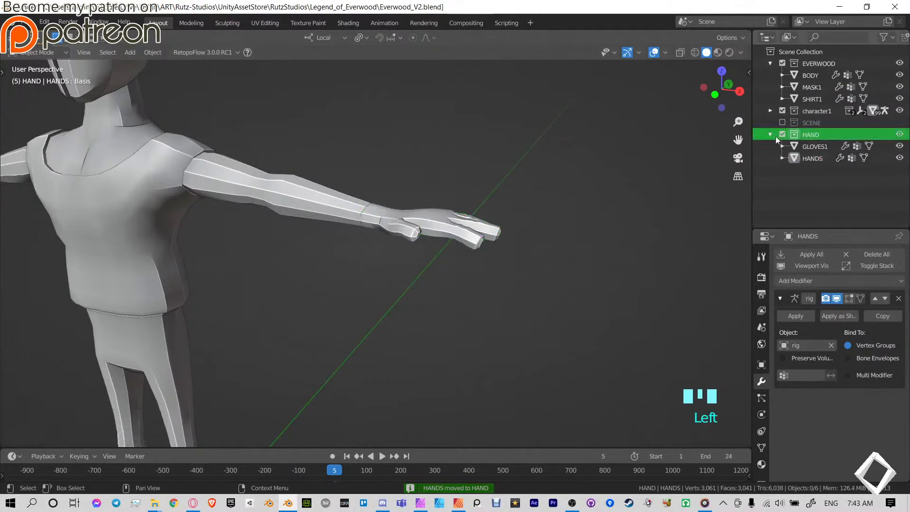
pyautogui.click(782, 134)
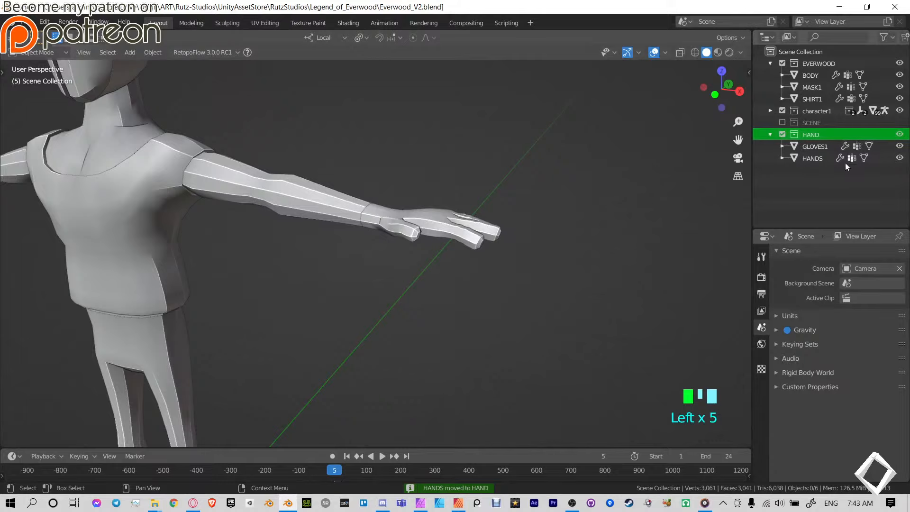
pyautogui.moveTo(804, 157); pyautogui.dragTo(803, 144)
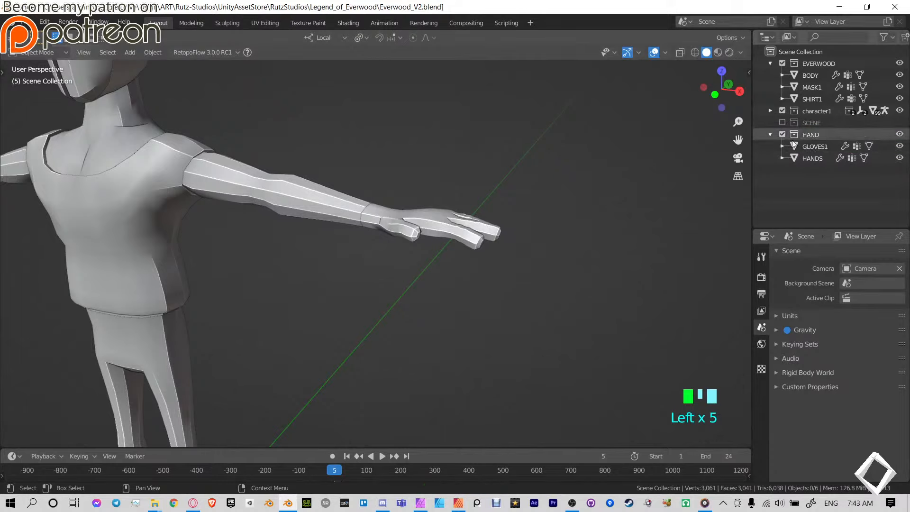
pyautogui.moveTo(448, 240); pyautogui.dragTo(517, 218, button='middle')
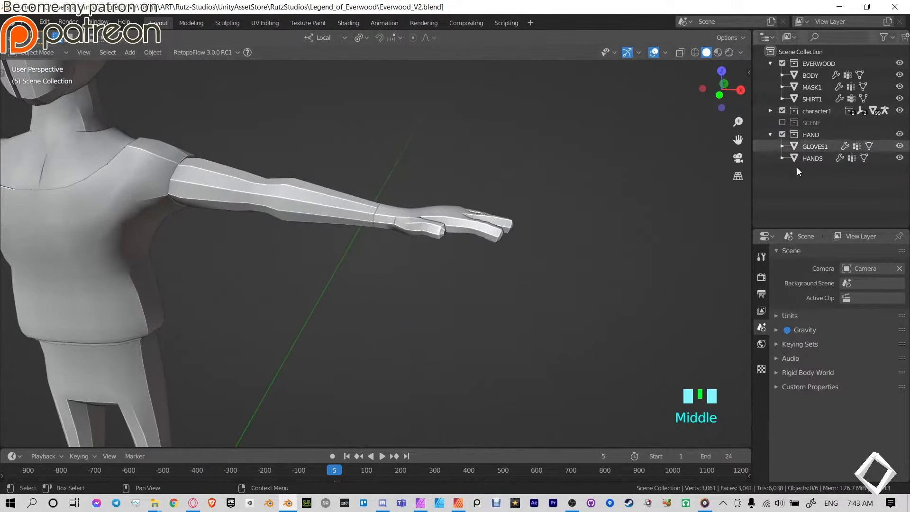
pyautogui.moveTo(496, 157); pyautogui.dragTo(479, 169, button='middle')
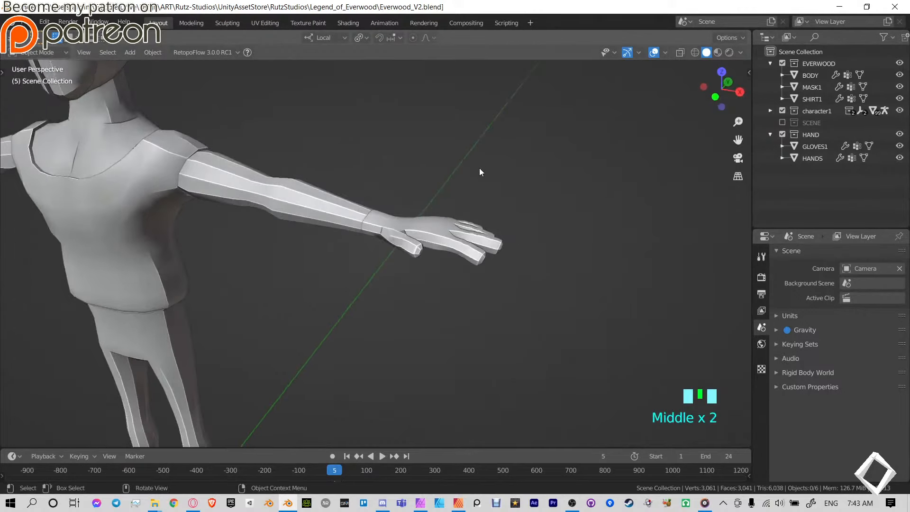
# Select the GLOVES1 object and add a Solidify modifier with its offset set to 1.
pyautogui.click(453, 224)
pyautogui.click(813, 146)
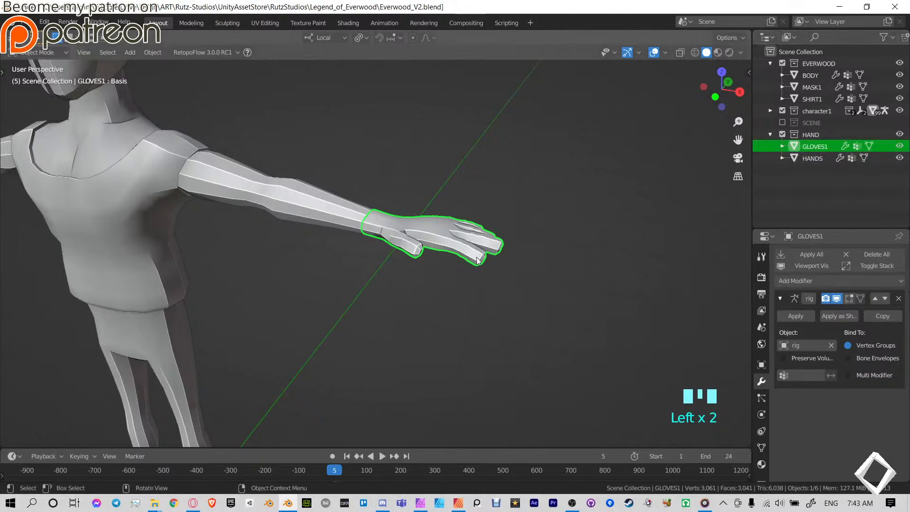
pyautogui.keyDown('shift'); pyautogui.moveTo(477, 260); pyautogui.dragTo(423, 238, button='middle'); pyautogui.keyUp('shift')
pyautogui.press('Tab')
pyautogui.scroll(3, 471, 218)
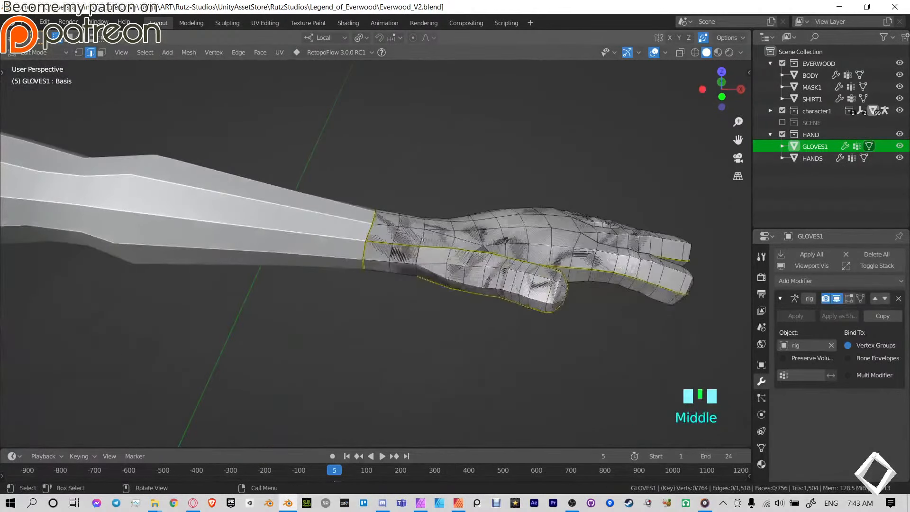
pyautogui.press('Tab')
pyautogui.click(805, 280)
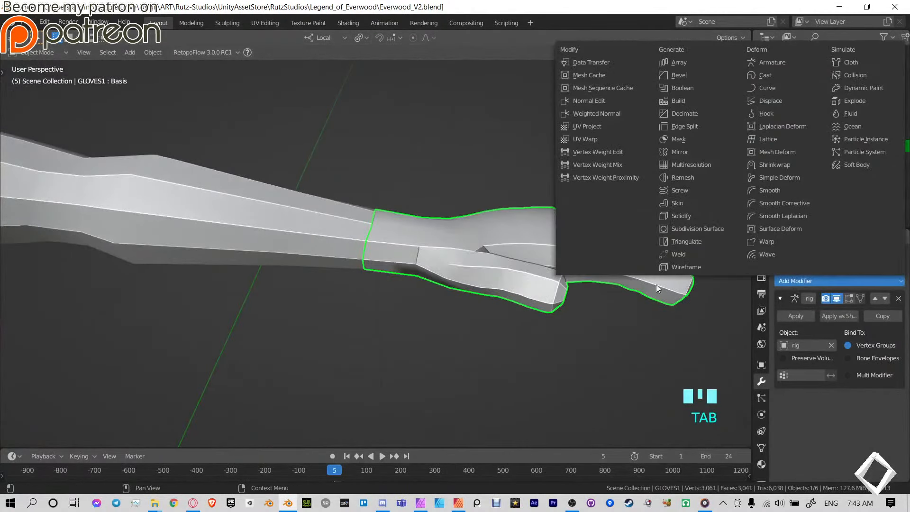
pyautogui.click(689, 216)
pyautogui.scroll(-7, 821, 422)
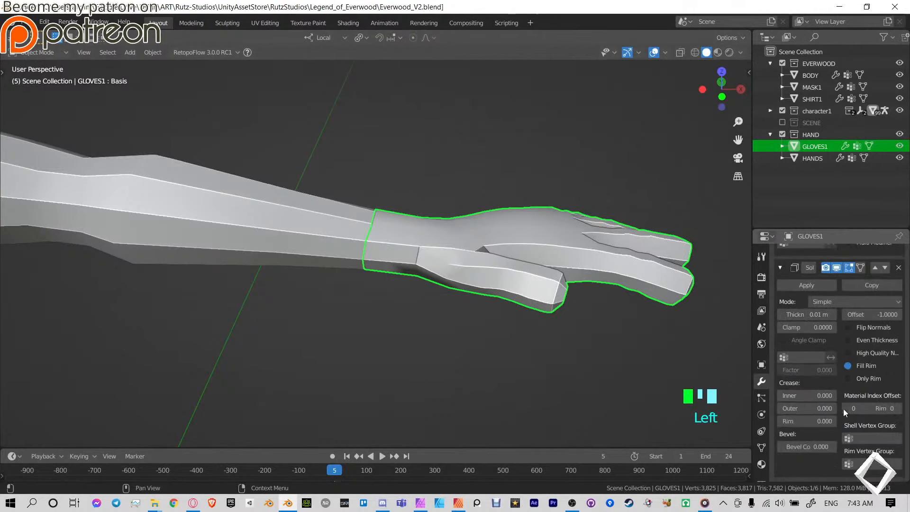
pyautogui.moveTo(857, 313); pyautogui.dragTo(900, 314)
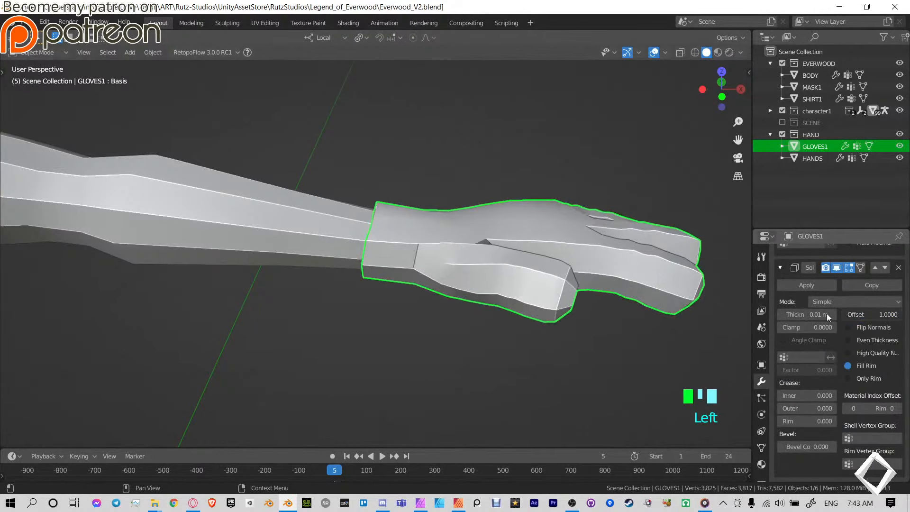
# Toggle the HANDS object's visibility to compare it with the thickened gloves, and leave it hidden.
pyautogui.moveTo(569, 247); pyautogui.dragTo(502, 266, button='middle')
pyautogui.click(898, 158)
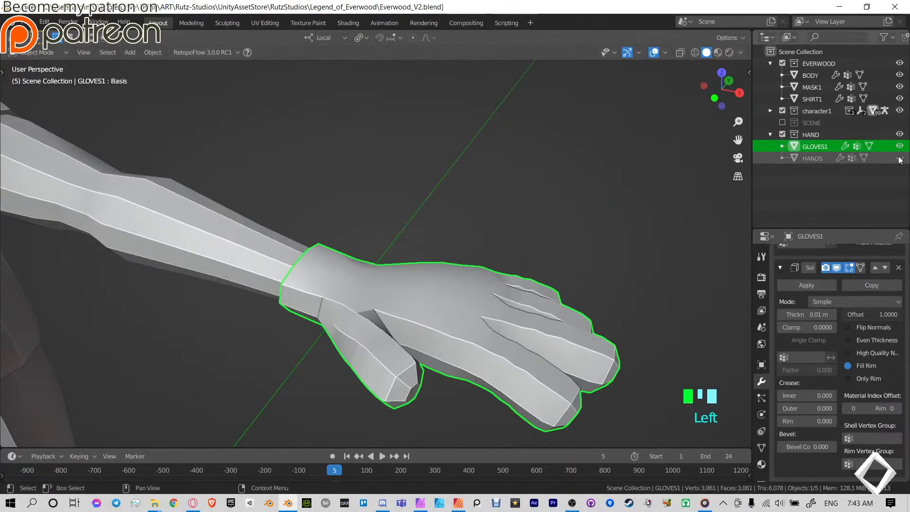
pyautogui.click(903, 159)
pyautogui.click(903, 159)
pyautogui.click(902, 158)
pyautogui.click(902, 159)
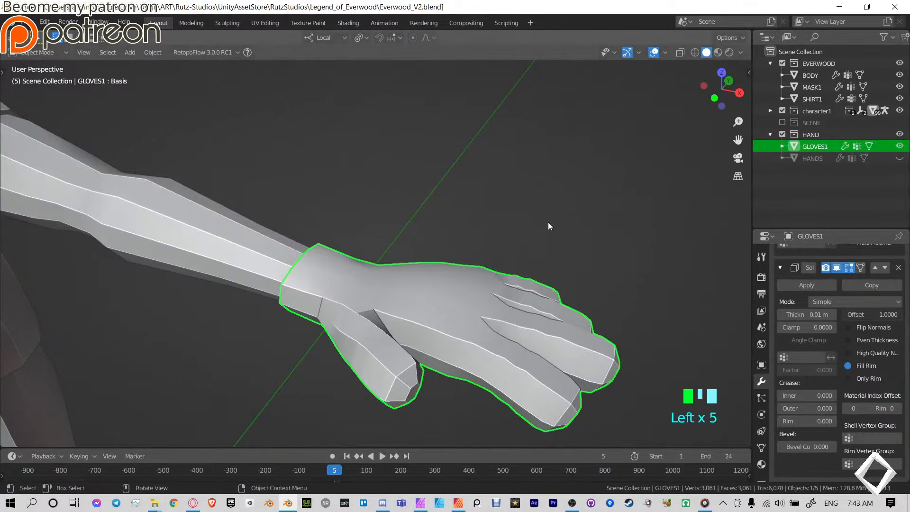
# Examine the thickened glove around its fingers, thumb, and wrist opening against the forearm.
pyautogui.moveTo(547, 221); pyautogui.dragTo(553, 233, button='middle')
pyautogui.scroll(-5, 444, 290)
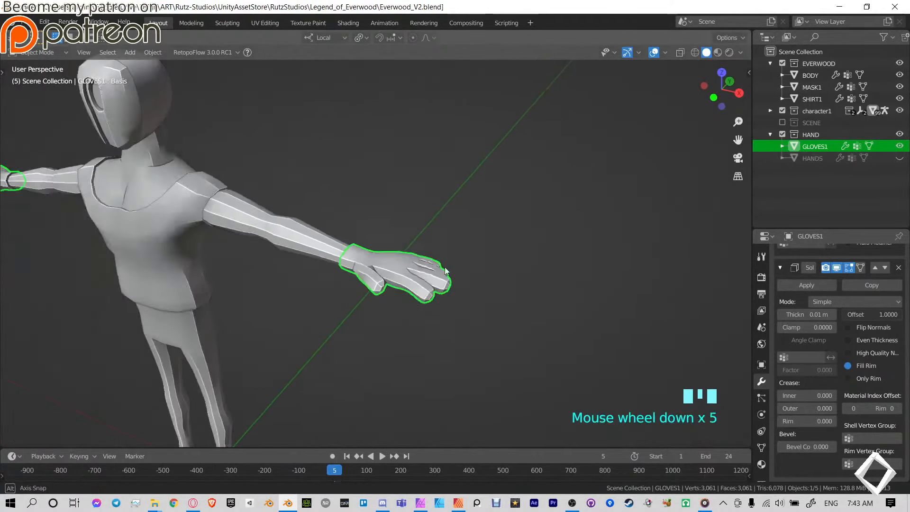
pyautogui.moveTo(416, 280); pyautogui.dragTo(464, 239, button='middle')
pyautogui.scroll(3, 470, 275)
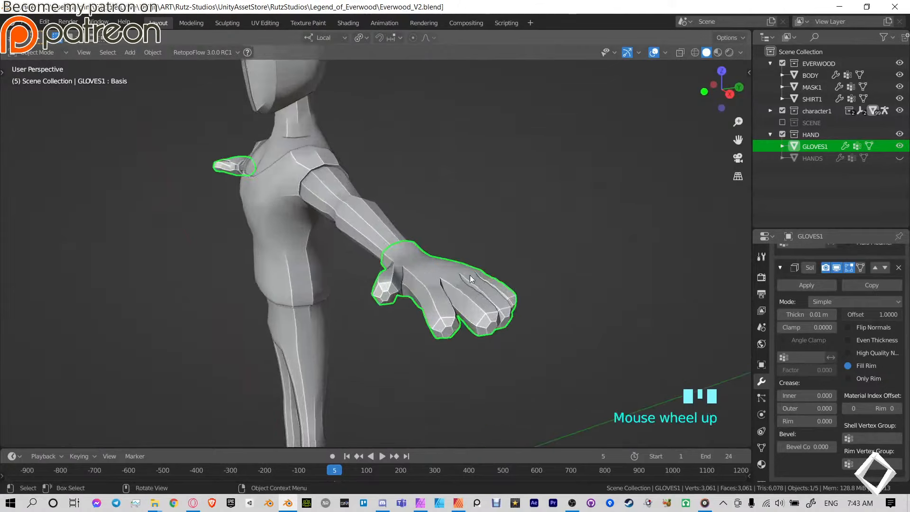
pyautogui.moveTo(470, 275); pyautogui.dragTo(555, 317, button='middle')
pyautogui.scroll(3, 489, 279)
pyautogui.keyDown('shift'); pyautogui.moveTo(490, 280); pyautogui.dragTo(687, 306, button='middle'); pyautogui.keyUp('shift')
pyautogui.keyDown('shift'); pyautogui.moveTo(583, 266); pyautogui.dragTo(482, 301, button='middle'); pyautogui.keyUp('shift')
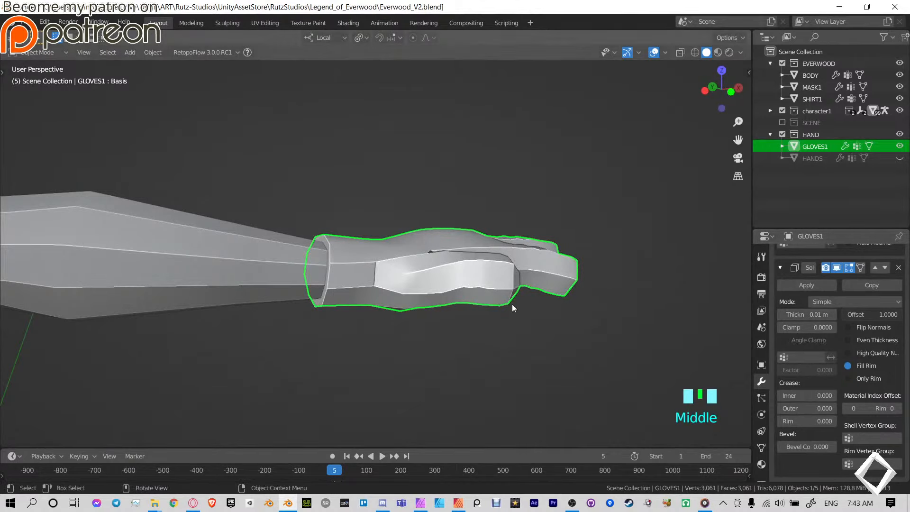
pyautogui.scroll(4, 526, 298)
pyautogui.scroll(-2, 596, 327)
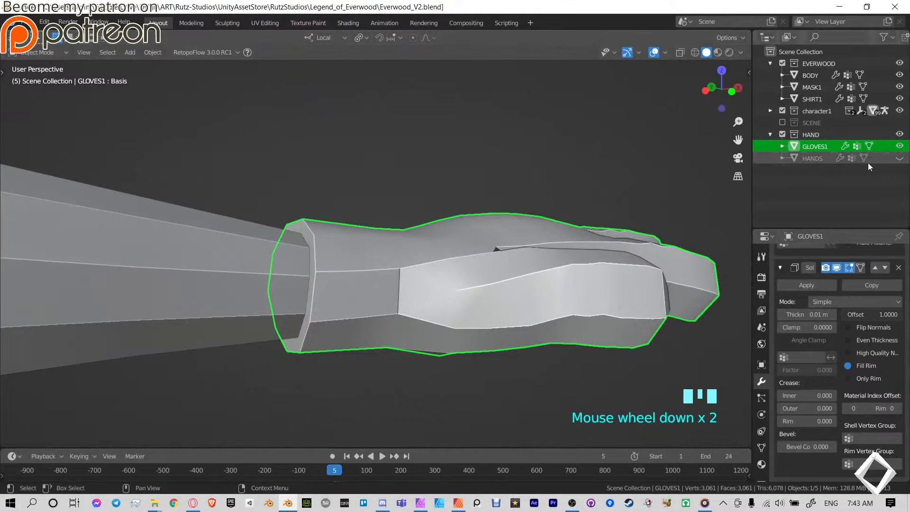
# Show the HANDS object again and set the Solidify thickness on GLOVES1 to 0.005 m.
pyautogui.doubleClick(902, 161)
pyautogui.click(902, 160)
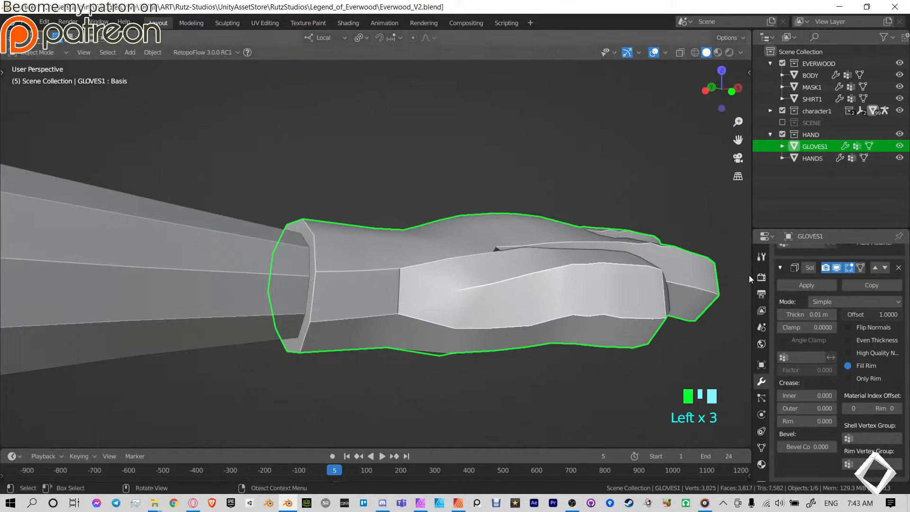
pyautogui.click(780, 314)
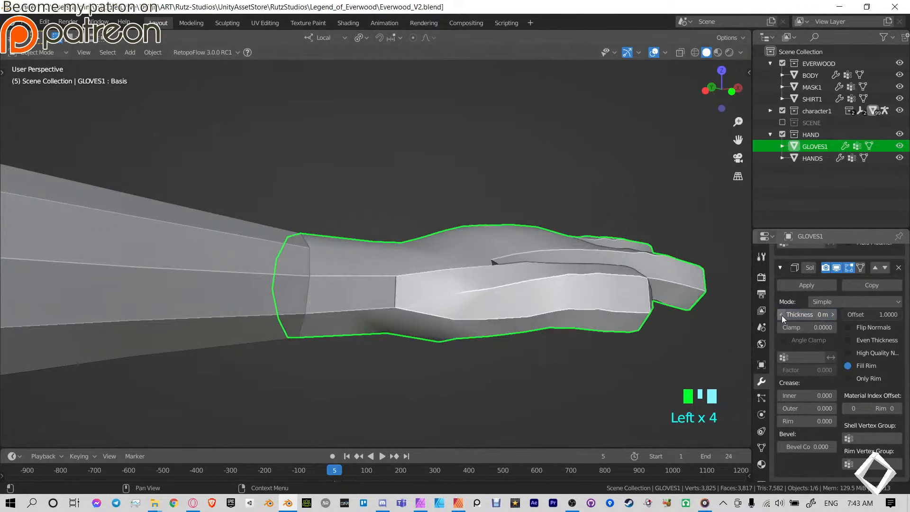
pyautogui.click(819, 313)
pyautogui.press('Return')
# Select the face loop around the wrist of the GLOVES1 mesh and separate it into its own object.
pyautogui.moveTo(354, 173); pyautogui.dragTo(374, 245, button='middle')
pyautogui.press('Tab')
pyautogui.click(301, 254)
pyautogui.press('3')
pyautogui.keyDown('alt'); pyautogui.click(349, 259); pyautogui.keyUp('alt')
pyautogui.moveTo(388, 237); pyautogui.dragTo(395, 209, button='middle')
pyautogui.press('p')
pyautogui.click(395, 208)
pyautogui.press('Tab')
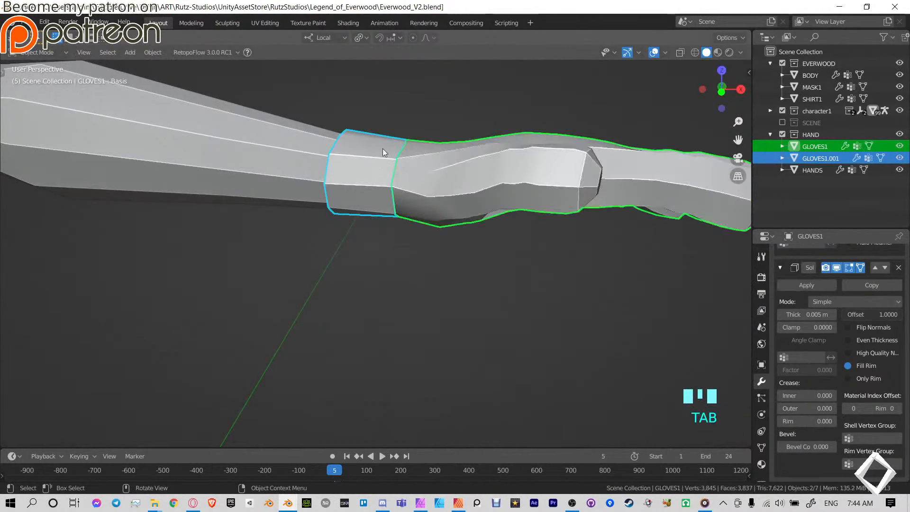
# Increase the Solidify thickness of the separated wrist cuff GLOVES1.001 so it stands out from the glove, and clear the selection.
pyautogui.click(382, 149)
pyautogui.click(832, 313)
pyautogui.click(832, 314)
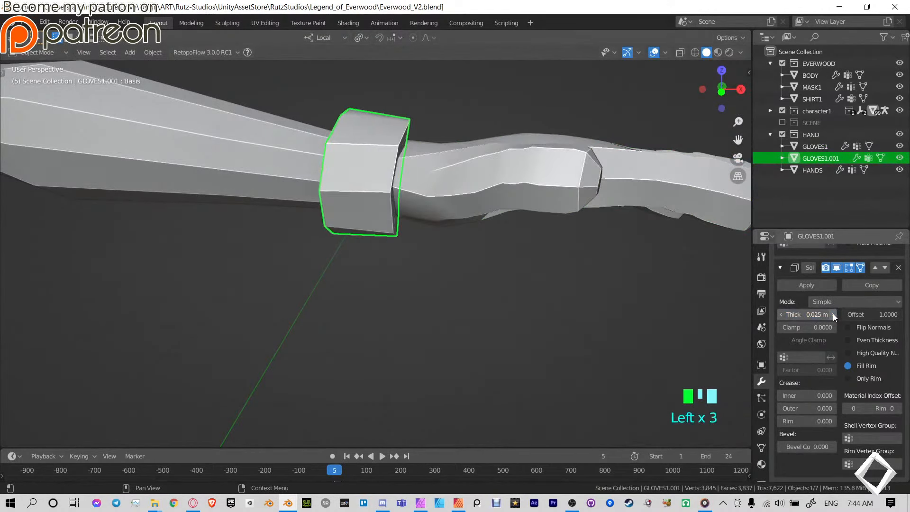
pyautogui.click(780, 314)
pyautogui.moveTo(544, 97); pyautogui.dragTo(531, 124, button='middle')
pyautogui.hotkey('alt', 'a')
# Add one unshifted loop cut to the GLOVES1 mesh around the wrist, just beside the cuff.
pyautogui.keyDown('shift'); pyautogui.moveTo(530, 124); pyautogui.dragTo(488, 213, button='middle'); pyautogui.keyUp('shift')
pyautogui.scroll(3, 483, 222)
pyautogui.moveTo(478, 232); pyautogui.dragTo(479, 274, button='middle')
pyautogui.click(437, 257)
pyautogui.press('Tab')
pyautogui.hotkey('ctrl', 'r')
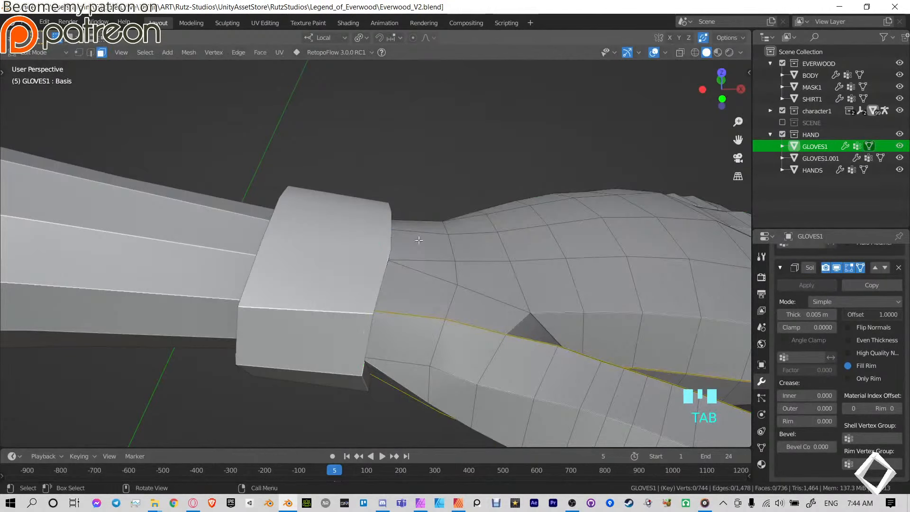
pyautogui.click(416, 239)
pyautogui.click(416, 240)
# Knife-cut across the thumb-side wrist faces of GLOVES1 to continue the new edge loop around the wrist.
pyautogui.moveTo(417, 239); pyautogui.dragTo(443, 136, button='middle')
pyautogui.press('k')
pyautogui.click(421, 102)
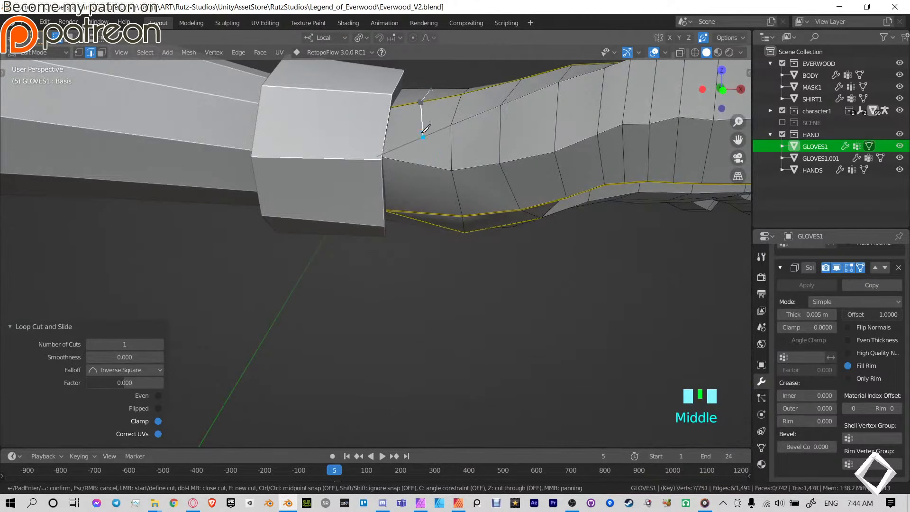
pyautogui.click(415, 163)
pyautogui.moveTo(415, 163)
pyautogui.mouseDown(button='middle')
pyautogui.moveTo(427, 98)
pyautogui.moveTo(427, 161)
pyautogui.moveTo(426, 154)
pyautogui.mouseUp(button='middle')
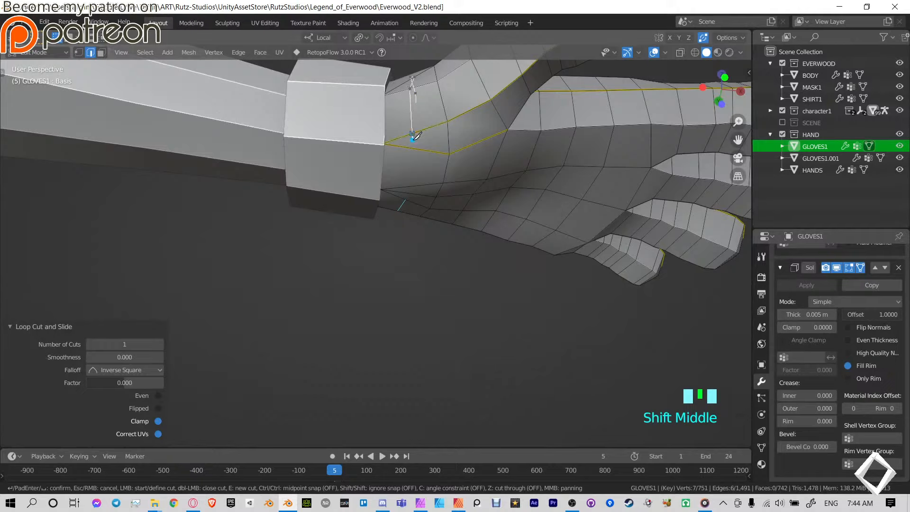
pyautogui.click(406, 199)
pyautogui.press('Return')
# Dissolve the surplus short edge where the knife cut meets the new wrist loop.
pyautogui.moveTo(442, 199); pyautogui.dragTo(395, 181, button='middle')
pyautogui.scroll(5, 415, 125)
pyautogui.click(395, 183)
pyautogui.press('g')
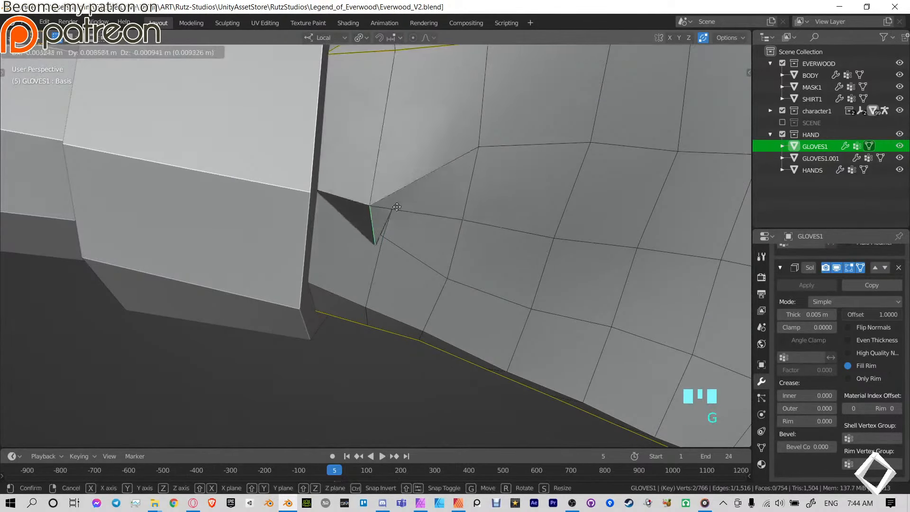
pyautogui.rightClick(412, 155)
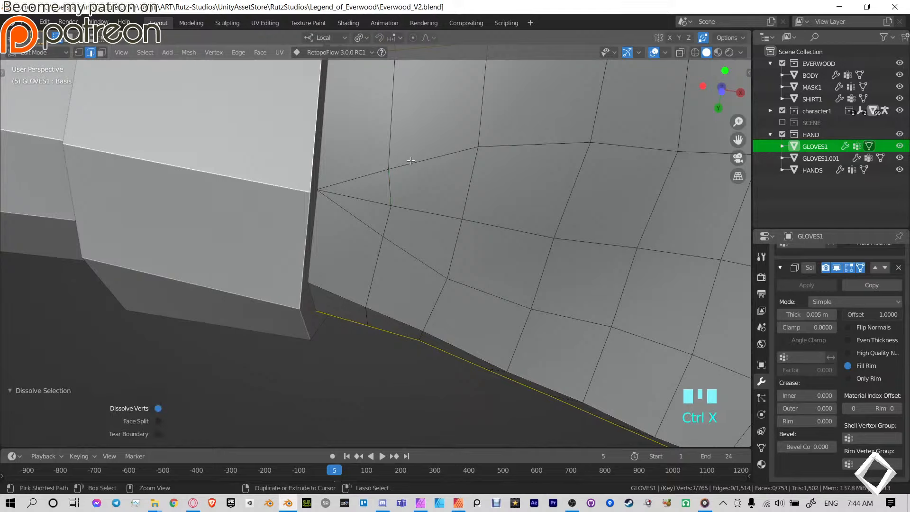
# Select the new wrist edge loop and smooth it with LoopTools Relax.
pyautogui.keyDown('alt'); pyautogui.click(387, 186); pyautogui.keyUp('alt')
pyautogui.keyDown('alt'); pyautogui.click(390, 188); pyautogui.keyUp('alt')
pyautogui.press('n')
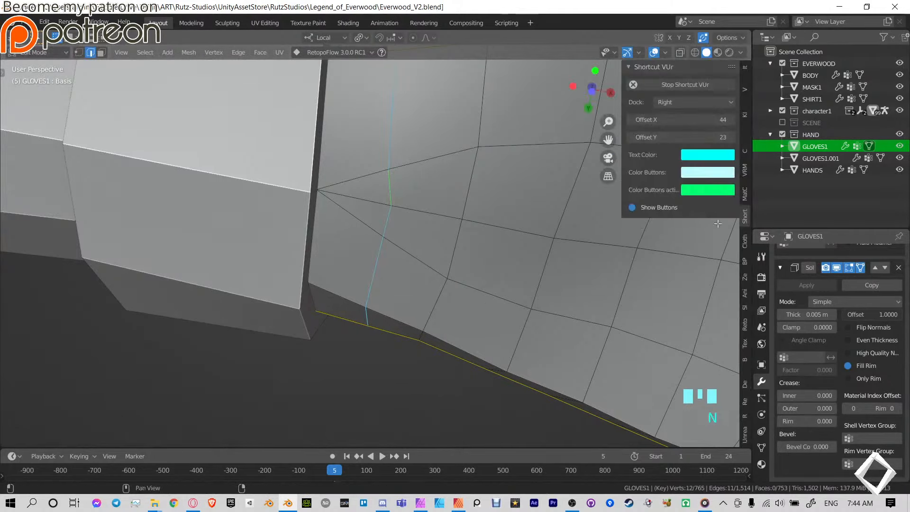
pyautogui.click(744, 114)
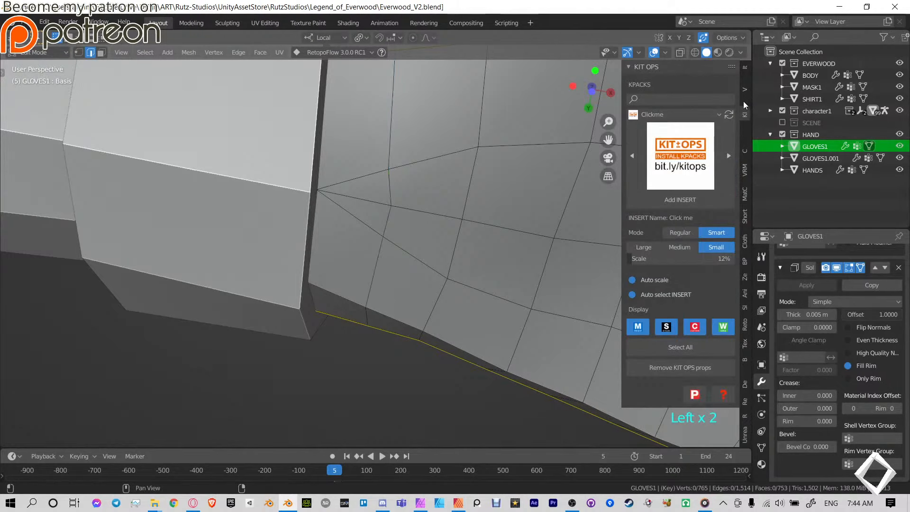
pyautogui.click(743, 101)
pyautogui.keyDown('alt'); pyautogui.click(396, 193); pyautogui.keyUp('alt')
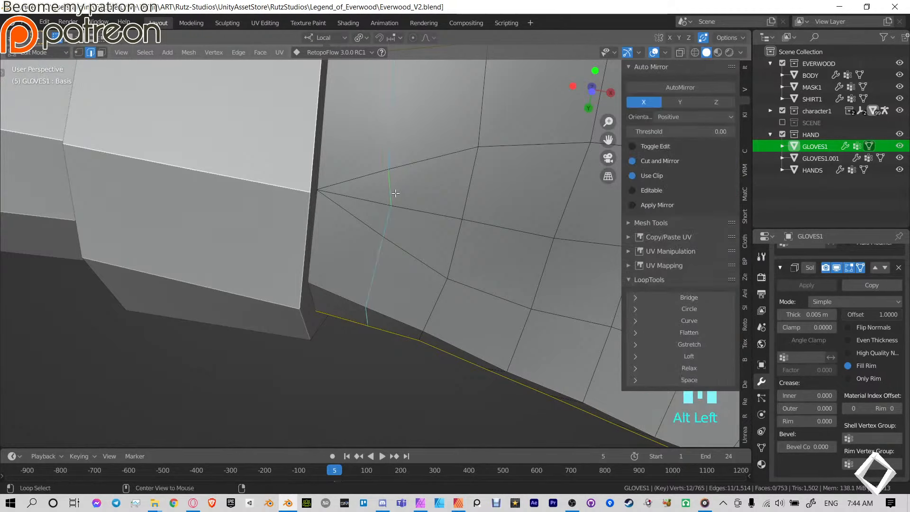
pyautogui.click(684, 369)
# Dissolve the duplicate edge running beside the wrist loop, and relax the whole loop again.
pyautogui.moveTo(441, 247); pyautogui.dragTo(405, 218, button='middle')
pyautogui.scroll(2, 405, 218)
pyautogui.click(354, 278)
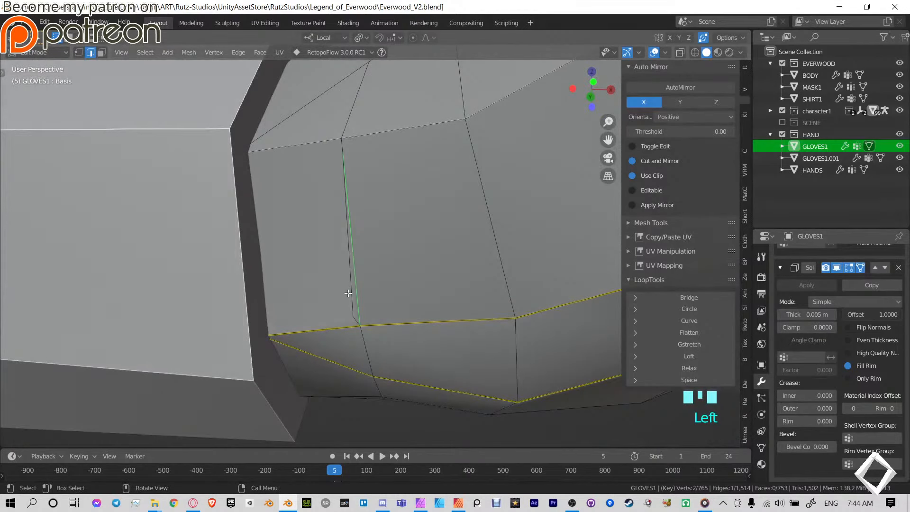
pyautogui.hotkey('ctrl', 'x')
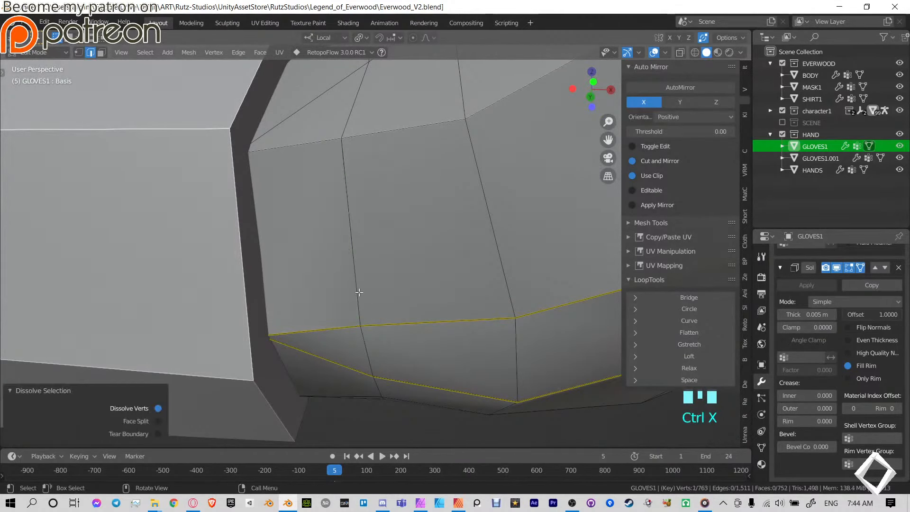
pyautogui.keyDown('alt'); pyautogui.click(357, 231); pyautogui.keyUp('alt')
pyautogui.moveTo(357, 231); pyautogui.dragTo(374, 180, button='middle')
pyautogui.click(689, 367)
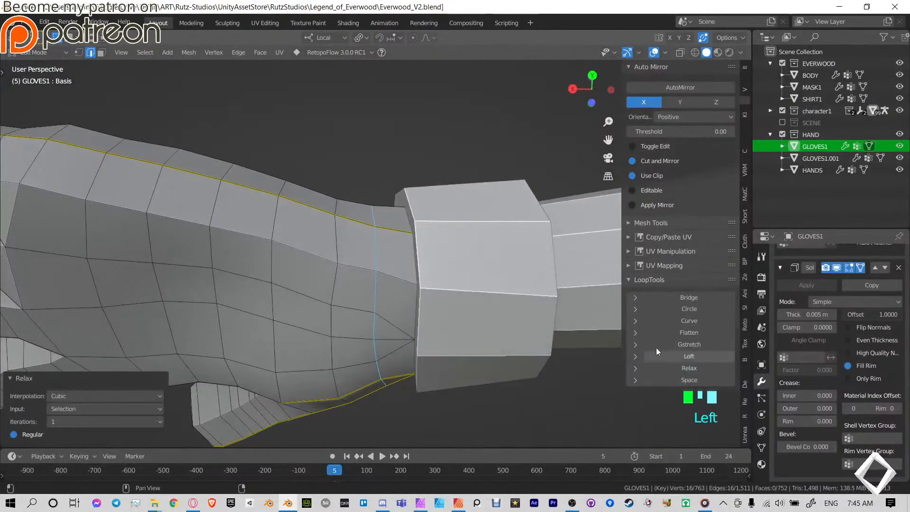
# Dissolve the extra edge on the thumb side of the wrist, and apply Relax once more to the wrist loop.
pyautogui.moveTo(426, 284); pyautogui.dragTo(343, 216, button='middle')
pyautogui.click(397, 276)
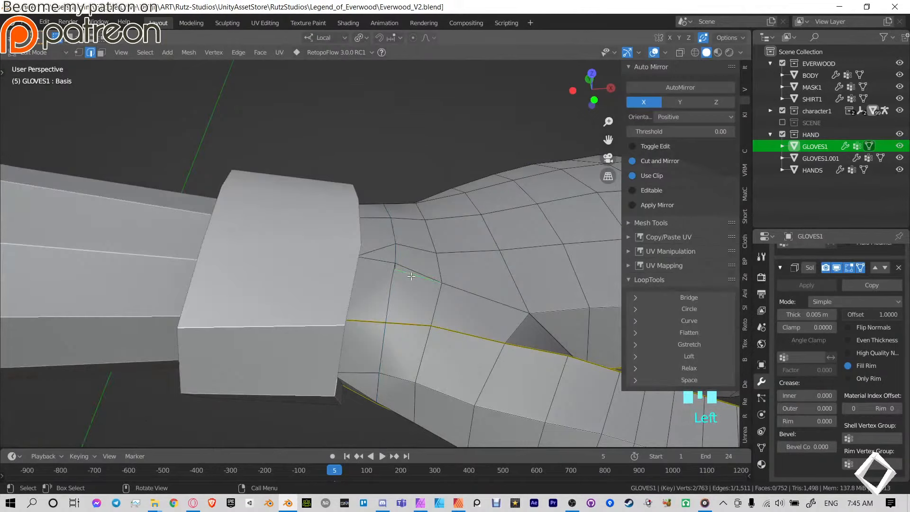
pyautogui.hotkey('ctrl', 'x')
pyautogui.scroll(-2, 435, 292)
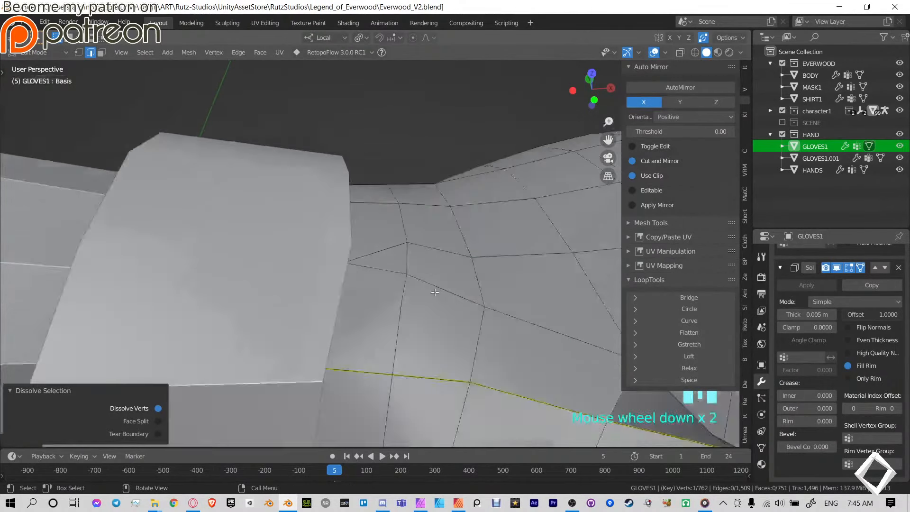
pyautogui.scroll(-1, 435, 293)
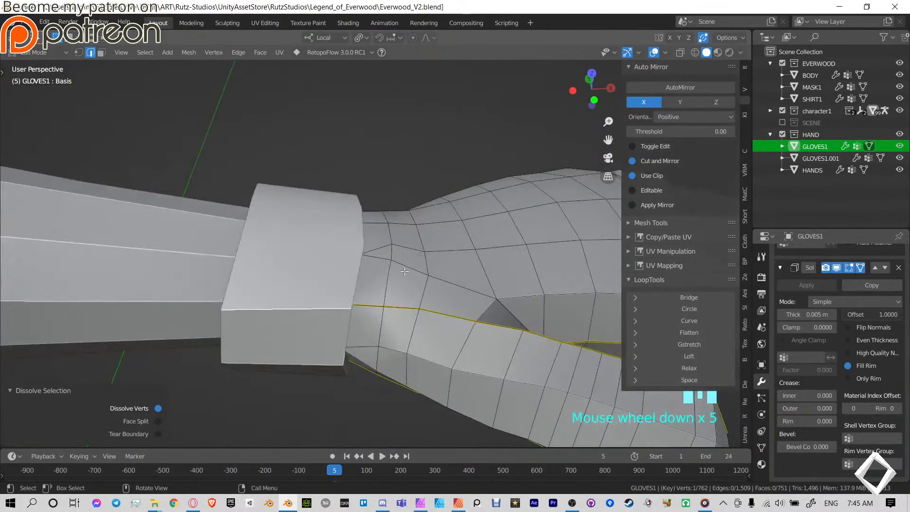
pyautogui.keyDown('alt'); pyautogui.click(385, 277); pyautogui.keyUp('alt')
pyautogui.moveTo(385, 277); pyautogui.dragTo(407, 275, button='middle')
pyautogui.click(668, 367)
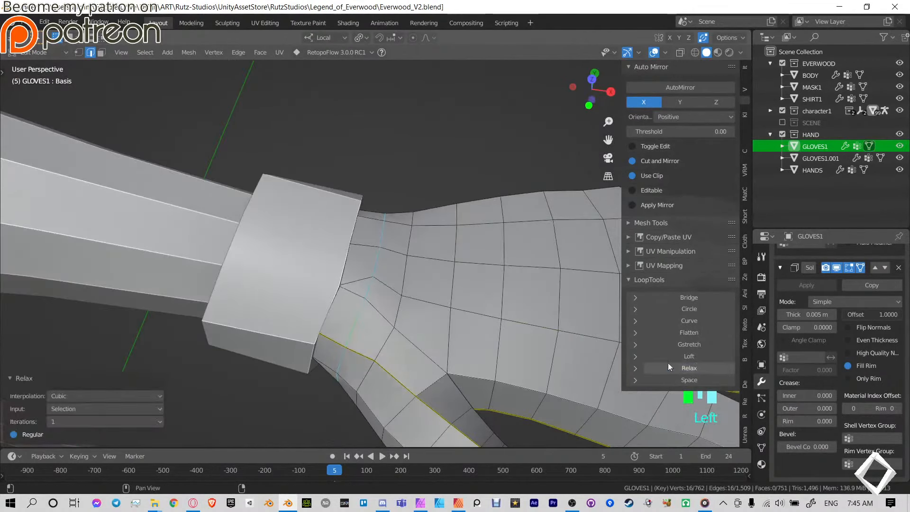
# Add a centred loop cut around the wrist on the hand side of the relaxed loop.
pyautogui.moveTo(484, 321); pyautogui.dragTo(368, 206, button='middle')
pyautogui.hotkey('ctrl', 'r')
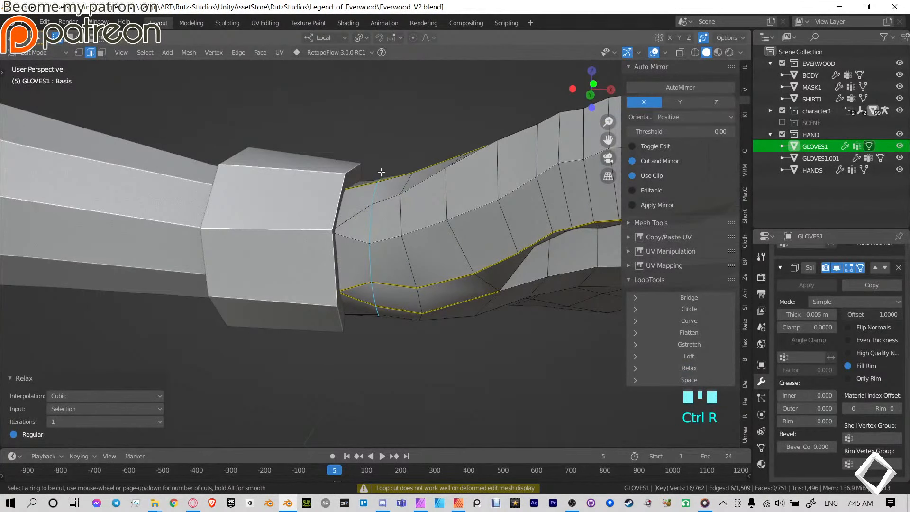
pyautogui.moveTo(381, 172); pyautogui.dragTo(264, 200, button='middle')
pyautogui.click(405, 228)
pyautogui.rightClick(405, 227)
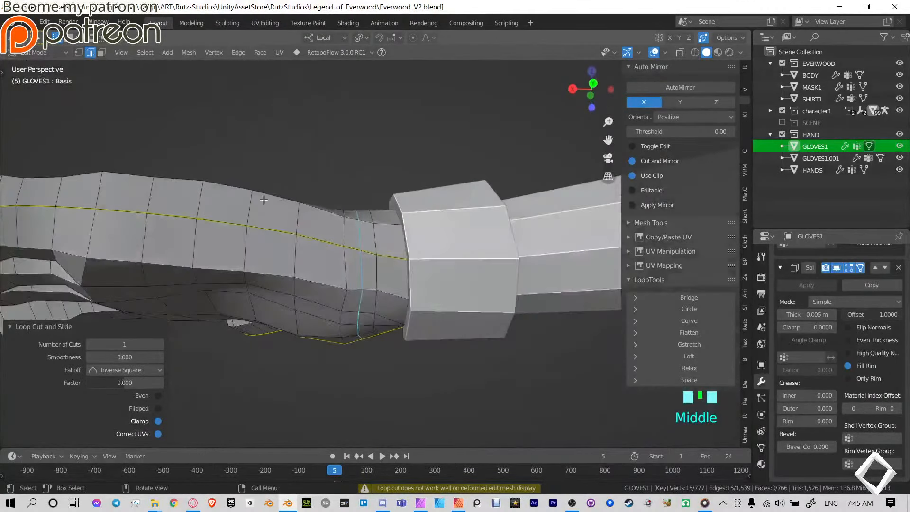
# Slide the two wrist edge loops toward the cuff, placing the outer one close against it.
pyautogui.keyDown('alt'); pyautogui.click(377, 237); pyautogui.keyUp('alt')
pyautogui.press('g')
pyautogui.press('g')
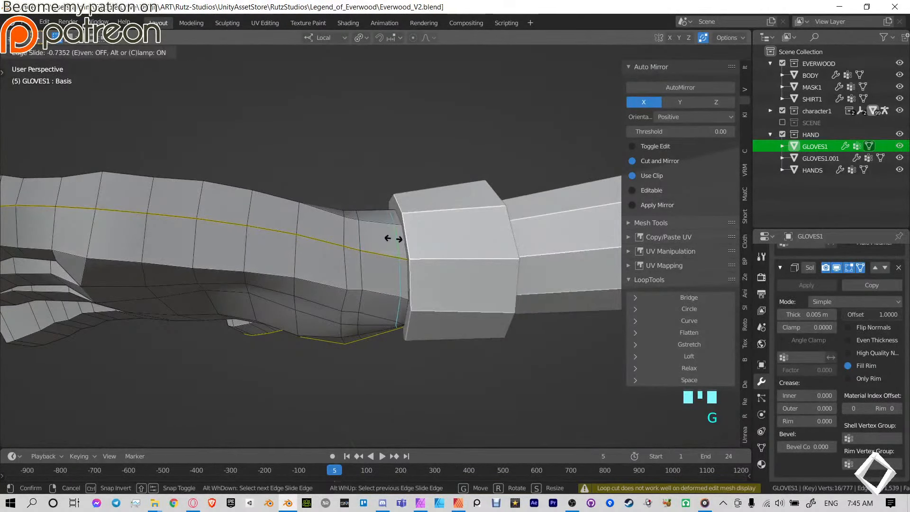
pyautogui.click(392, 238)
pyautogui.keyDown('alt'); pyautogui.click(369, 234); pyautogui.keyUp('alt')
pyautogui.press('g')
pyautogui.press('g')
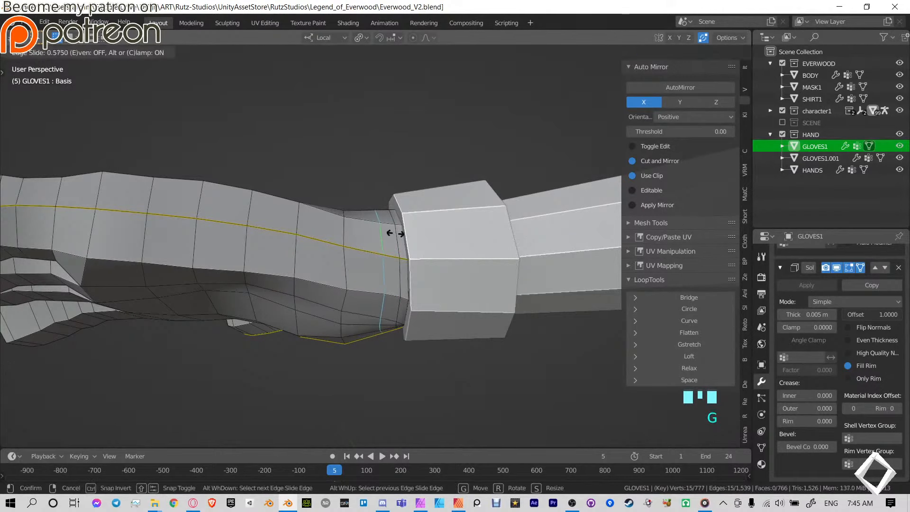
pyautogui.click(398, 237)
# Flare the loop nearest the cuff by scaling it up about 1.15, and add a scaled loop cut within the flared band.
pyautogui.press('s')
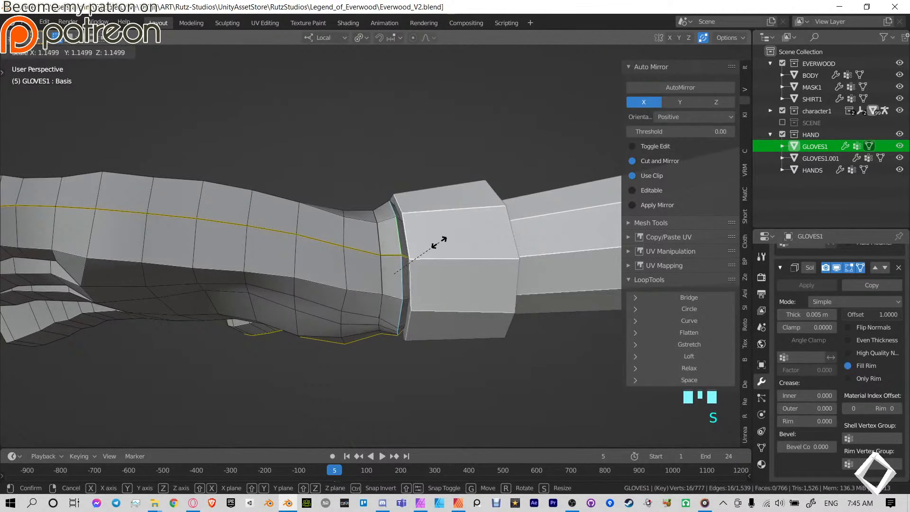
pyautogui.click(429, 239)
pyautogui.hotkey('ctrl', 'r')
pyautogui.click(384, 221)
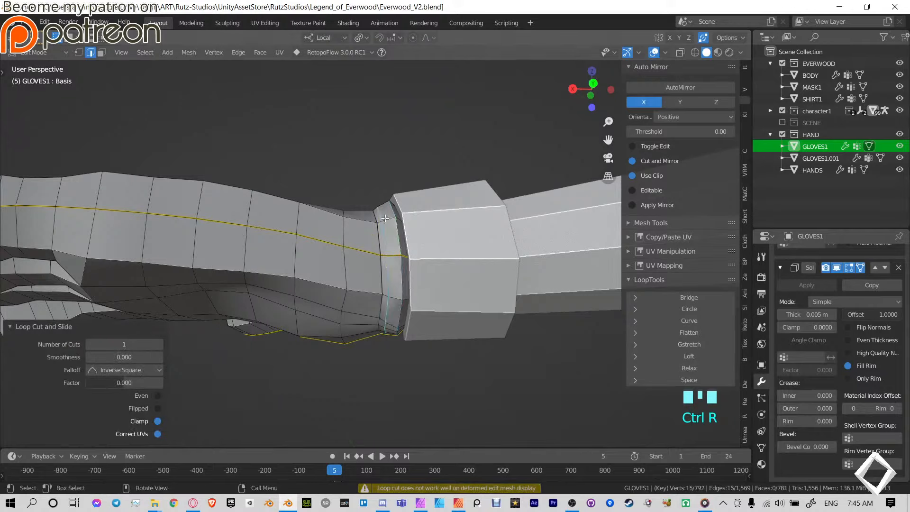
pyautogui.press('s')
pyautogui.click(423, 176)
# Slide the edge loop on the hand side of the flared band slightly toward the hand.
pyautogui.keyDown('alt'); pyautogui.click(397, 232); pyautogui.keyUp('alt')
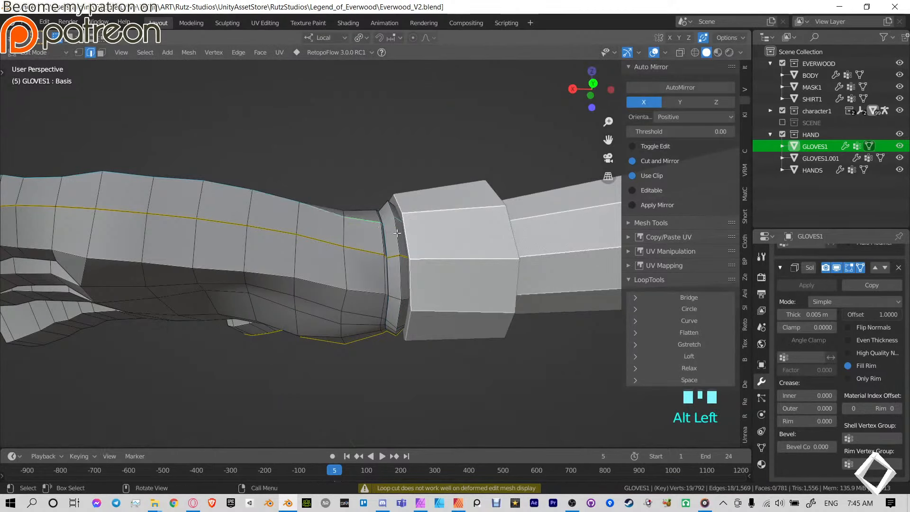
pyautogui.keyDown('alt'); pyautogui.click(381, 230); pyautogui.keyUp('alt')
pyautogui.press('g')
pyautogui.press('g')
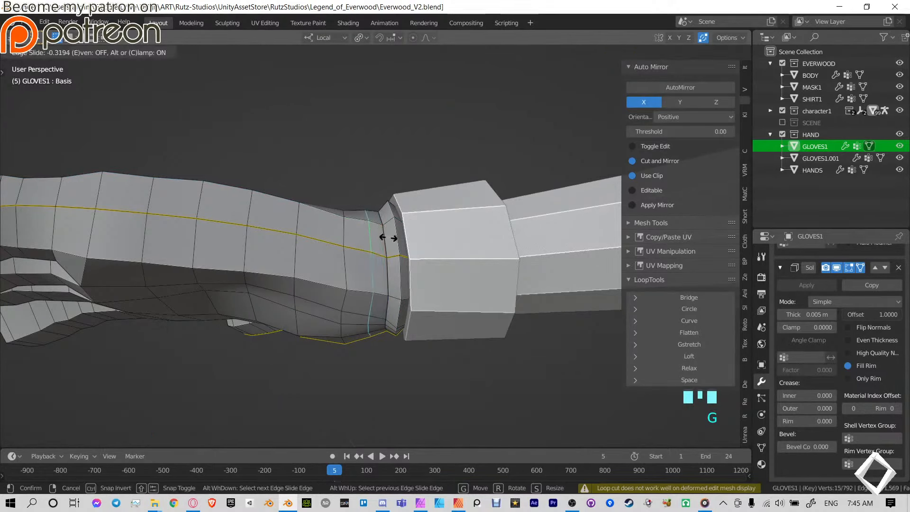
pyautogui.click(385, 239)
# Rotate the wrist crease loop about 4.3° in view, and fine-tune its scale and position to follow the cuff.
pyautogui.moveTo(386, 240); pyautogui.dragTo(463, 170, button='middle')
pyautogui.keyDown('alt'); pyautogui.click(369, 260); pyautogui.keyUp('alt')
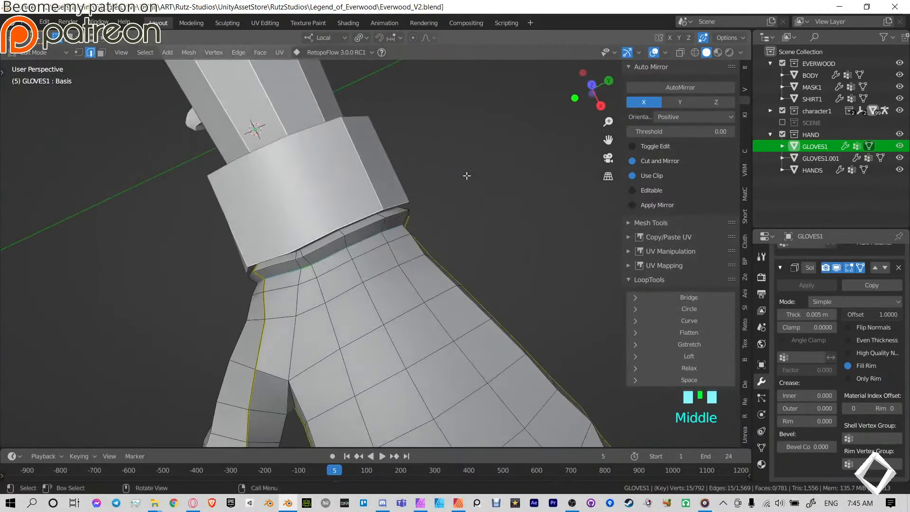
pyautogui.press('r')
pyautogui.click(470, 188)
pyautogui.press('s')
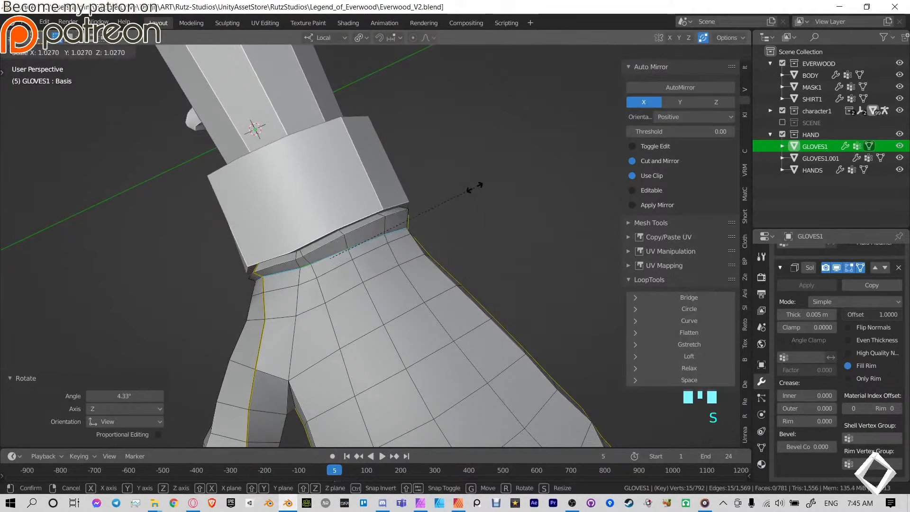
pyautogui.click(474, 188)
pyautogui.press('g')
pyautogui.click(477, 189)
# Scale the neighbouring hand-side wrist loop to 1.071, adjust its rotation, and finish editing the mesh.
pyautogui.keyDown('alt'); pyautogui.click(366, 251); pyautogui.keyUp('alt')
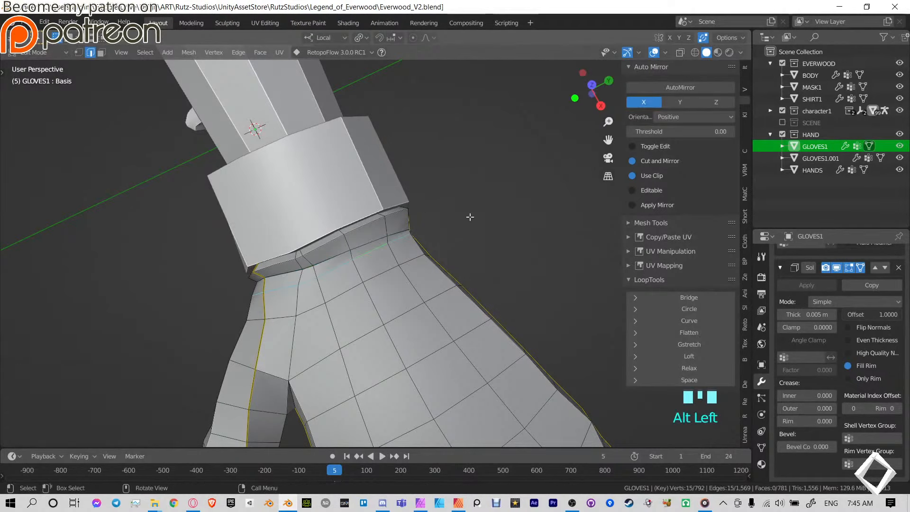
pyautogui.press('s')
pyautogui.click(481, 216)
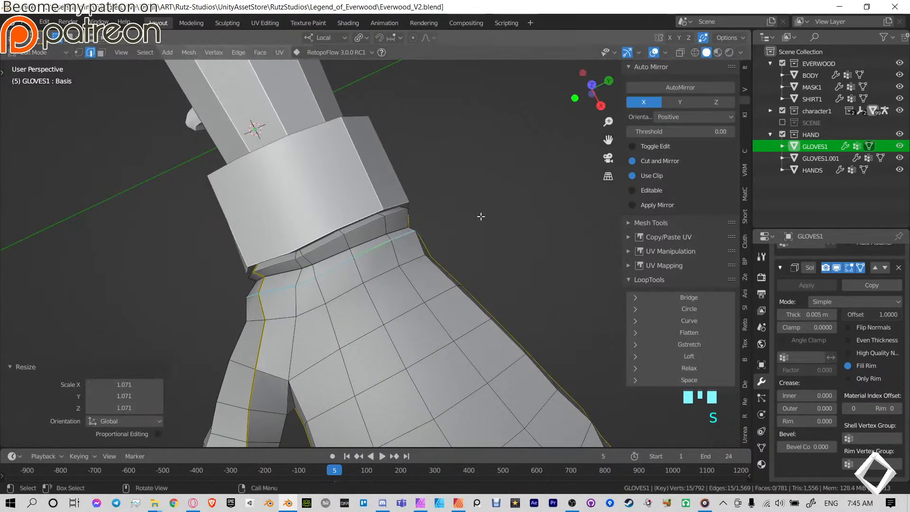
pyautogui.press('r')
pyautogui.click(481, 214)
pyautogui.press('Tab')
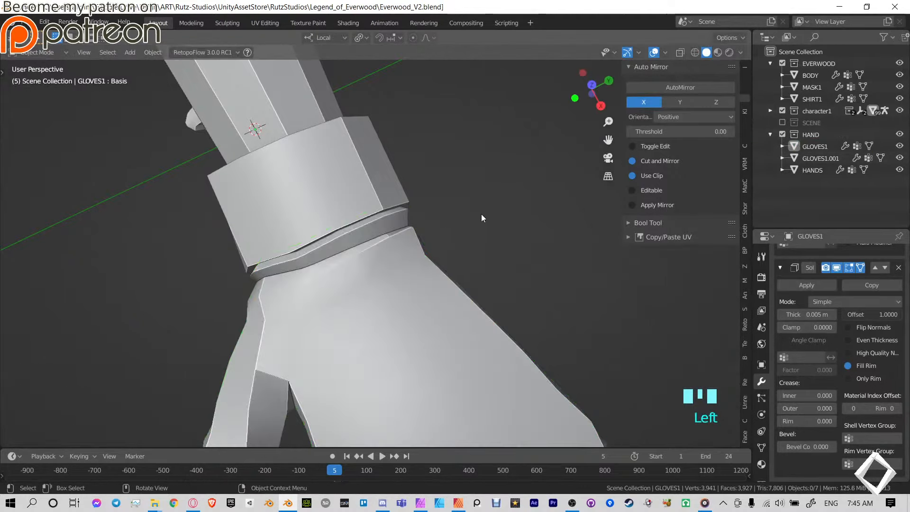
# Examine the reshaped glove wrist and back of the hand with and without the mesh edges shown.
pyautogui.moveTo(482, 214); pyautogui.dragTo(436, 320, button='middle')
pyautogui.scroll(2, 374, 292)
pyautogui.moveTo(375, 291)
pyautogui.mouseDown(button='middle')
pyautogui.moveTo(436, 298)
pyautogui.moveTo(376, 235)
pyautogui.moveTo(330, 232)
pyautogui.moveTo(373, 241)
pyautogui.moveTo(366, 304)
pyautogui.mouseUp(button='middle')
pyautogui.press('Tab')
pyautogui.press('Tab')
pyautogui.press('Tab')
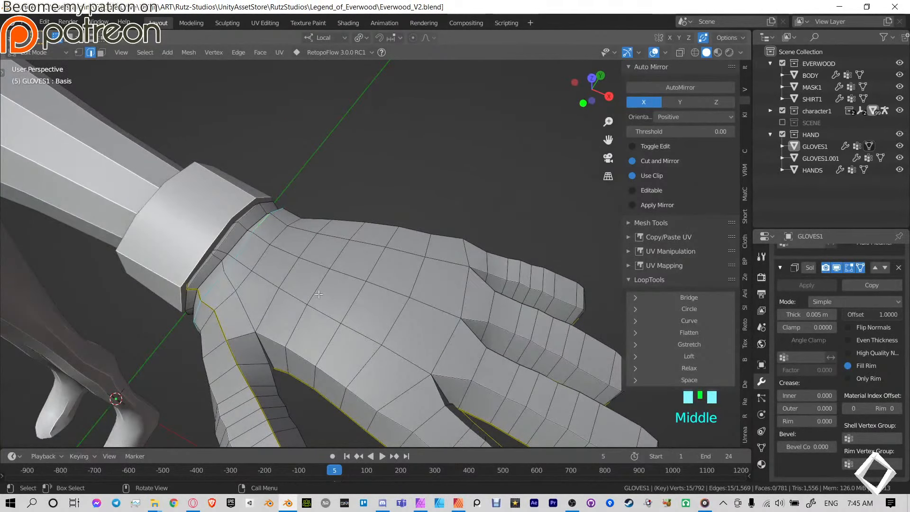
# Select the faces covering the back of the hand on GLOVES1 and separate them into their own object.
pyautogui.click(239, 274)
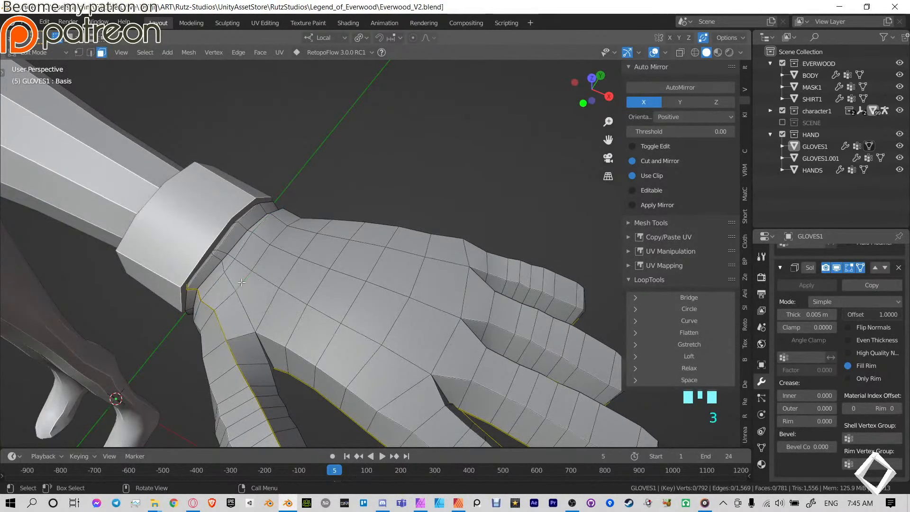
pyautogui.moveTo(227, 263); pyautogui.dragTo(266, 250, button='middle')
pyautogui.click(322, 298)
pyautogui.moveTo(322, 298); pyautogui.dragTo(298, 356, button='middle')
pyautogui.keyDown('ctrl'); pyautogui.click(247, 350); pyautogui.keyUp('ctrl')
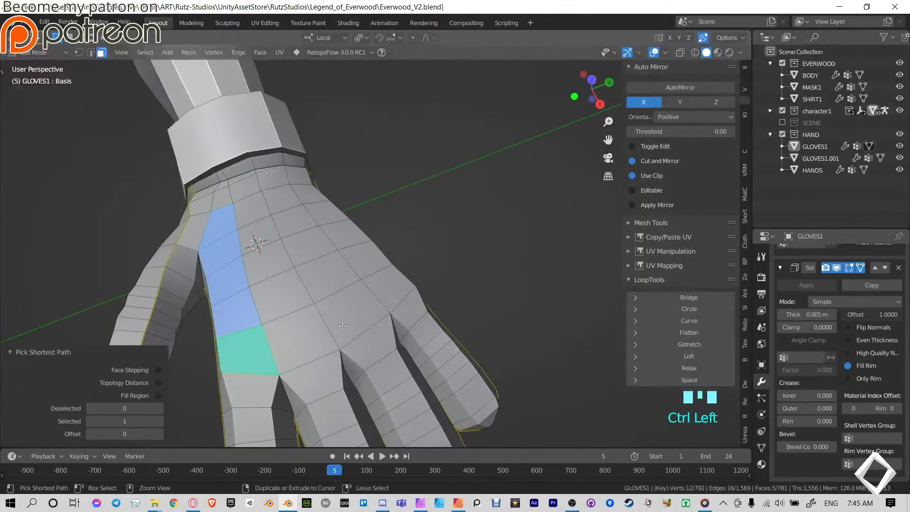
pyautogui.keyDown('ctrl'); pyautogui.click(350, 311); pyautogui.keyUp('ctrl')
pyautogui.keyDown('ctrl'); pyautogui.click(383, 287); pyautogui.keyUp('ctrl')
pyautogui.keyDown('ctrl'); pyautogui.click(308, 194); pyautogui.keyUp('ctrl')
pyautogui.keyDown('ctrl'); pyautogui.click(250, 213); pyautogui.keyUp('ctrl')
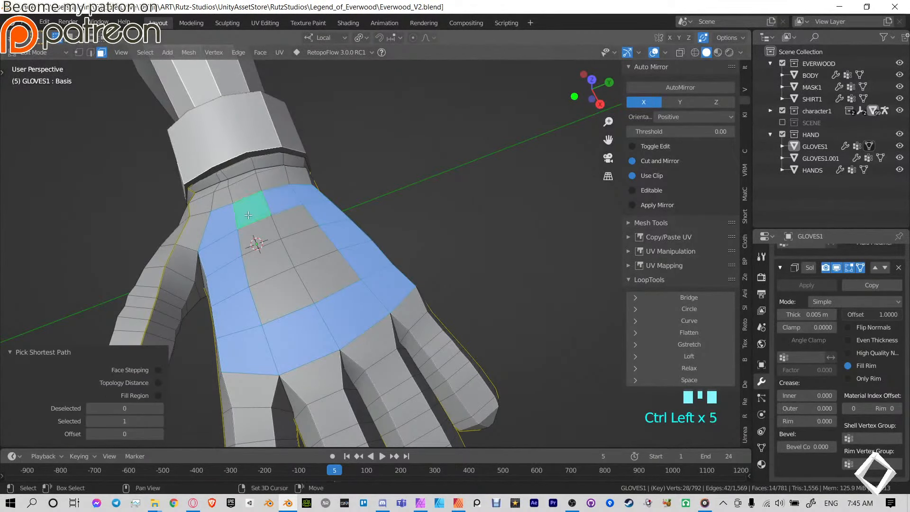
pyautogui.keyDown('shift'); pyautogui.click(252, 223); pyautogui.keyUp('shift')
pyautogui.moveTo(252, 223); pyautogui.dragTo(351, 249, button='middle')
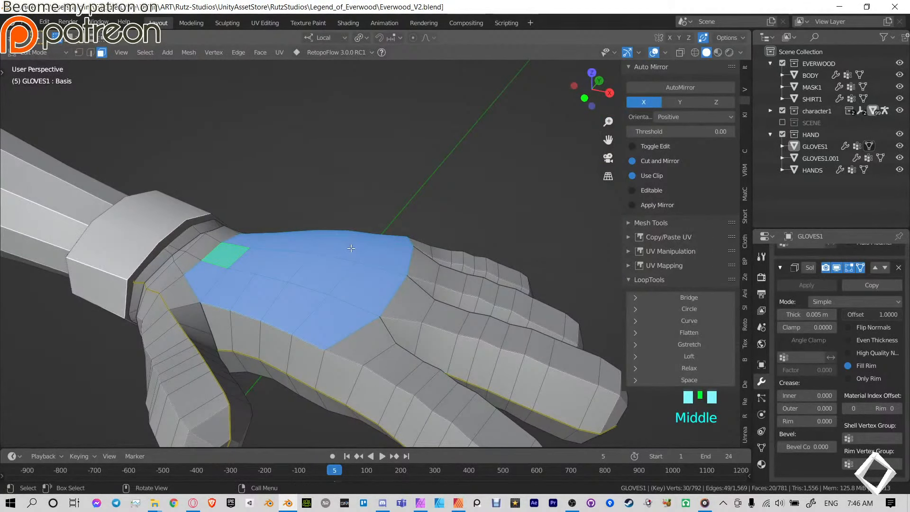
pyautogui.press('p')
pyautogui.click(351, 248)
pyautogui.moveTo(350, 248); pyautogui.dragTo(308, 264, button='middle')
pyautogui.press('Tab')
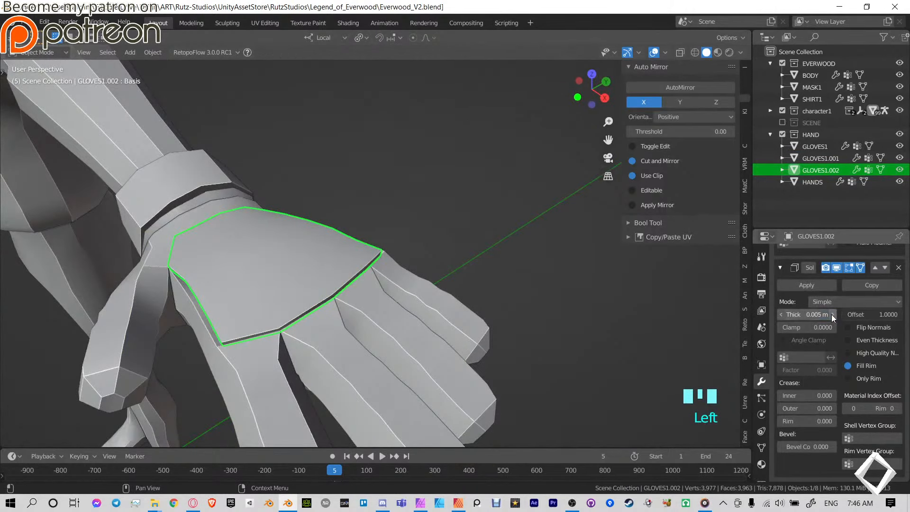
# Try Solidify thicknesses of 0.015 m and 0.012 m on the back-of-hand plate.
pyautogui.click(831, 314)
pyautogui.moveTo(399, 246); pyautogui.dragTo(374, 261, button='middle')
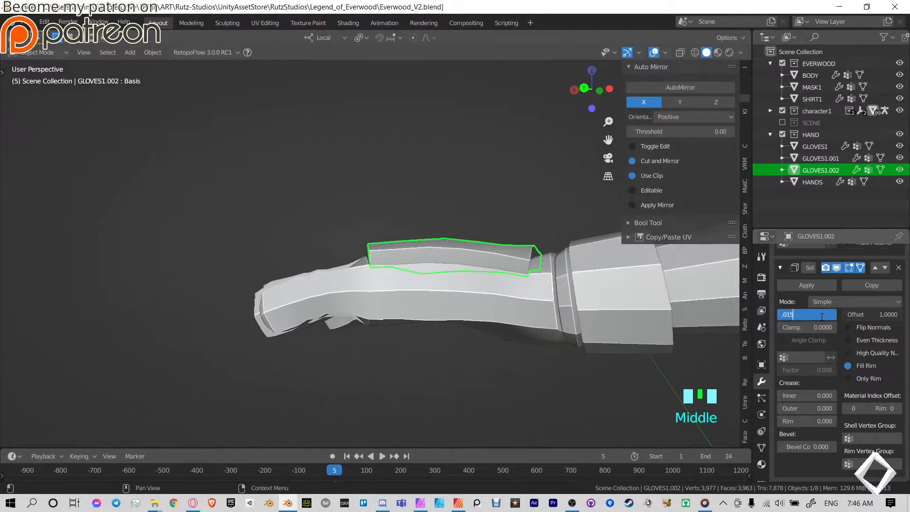
pyautogui.click(822, 316)
pyautogui.write('.01\\2')
pyautogui.press('Return')
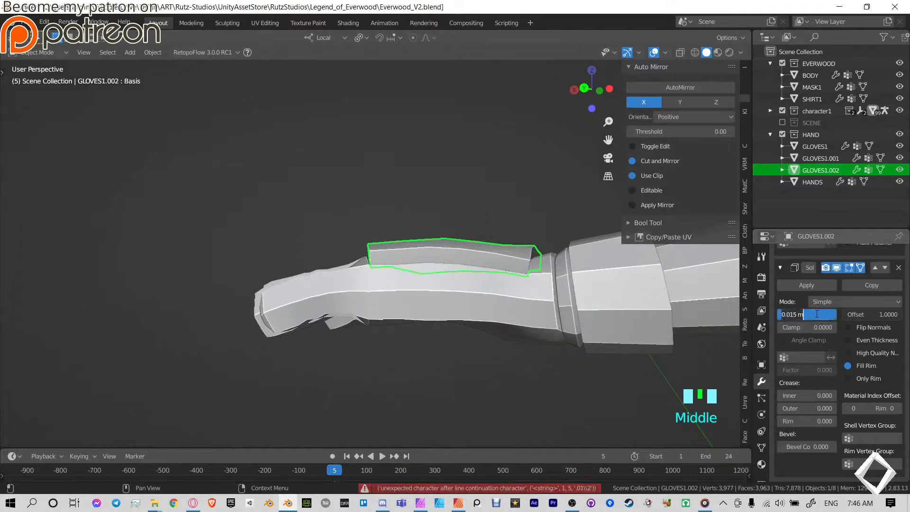
pyautogui.write('2')
pyautogui.press('Return')
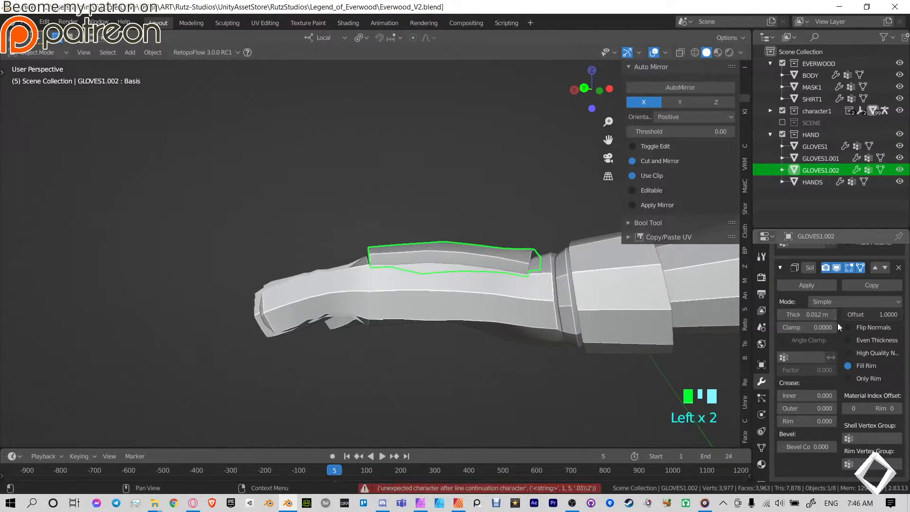
# Set the back-of-hand plate's Solidify thickness to 0.01 m, check it around the hand, and hide the viewport sidebar.
pyautogui.click(810, 312)
pyautogui.write('.01')
pyautogui.click(810, 311)
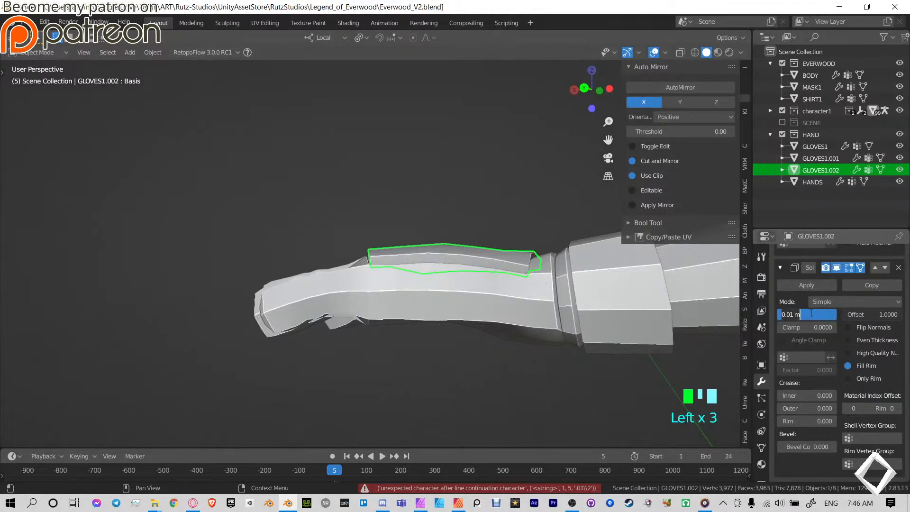
pyautogui.press('Return')
pyautogui.moveTo(314, 211); pyautogui.dragTo(466, 212, button='middle')
pyautogui.moveTo(280, 208); pyautogui.dragTo(383, 246, button='middle')
pyautogui.keyDown('shift'); pyautogui.moveTo(403, 247); pyautogui.dragTo(438, 212, button='middle'); pyautogui.keyUp('shift')
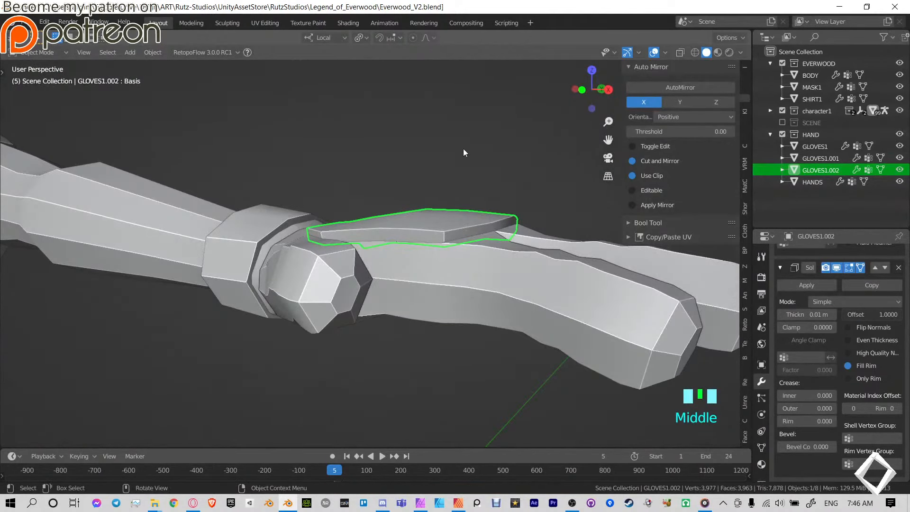
pyautogui.press('n')
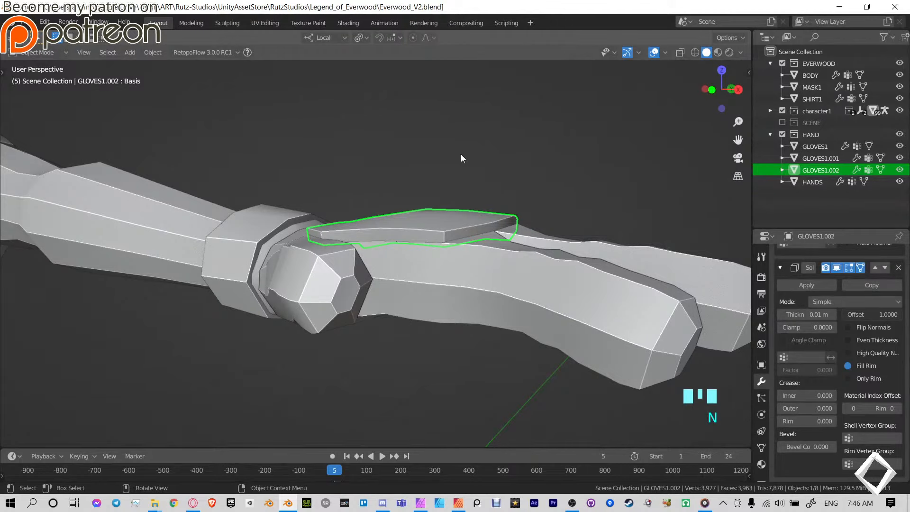
pyautogui.moveTo(462, 187); pyautogui.dragTo(342, 195, button='middle')
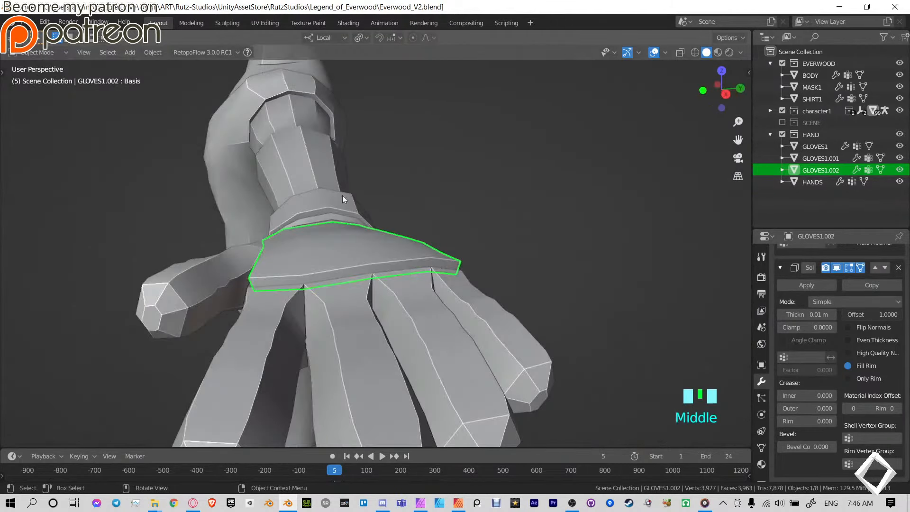
pyautogui.keyDown('shift'); pyautogui.moveTo(393, 257); pyautogui.dragTo(321, 221, button='middle'); pyautogui.keyUp('shift')
# Select SHIRT1 and temporarily pull it away from the torso to expose the body, cancelling the move.
pyautogui.click(320, 219)
pyautogui.scroll(-2, 462, 273)
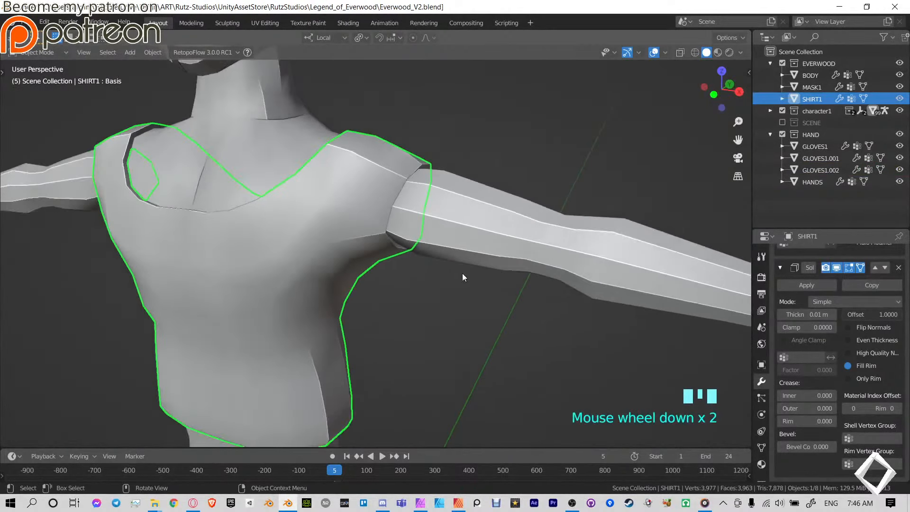
pyautogui.moveTo(587, 322); pyautogui.dragTo(545, 343, button='middle')
pyautogui.press('g')
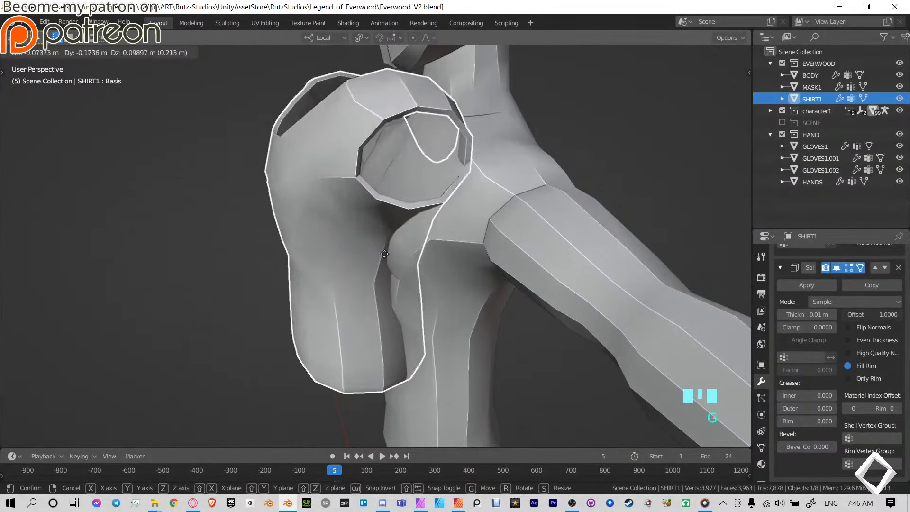
pyautogui.rightClick(403, 271)
pyautogui.moveTo(398, 274); pyautogui.dragTo(521, 260, button='middle')
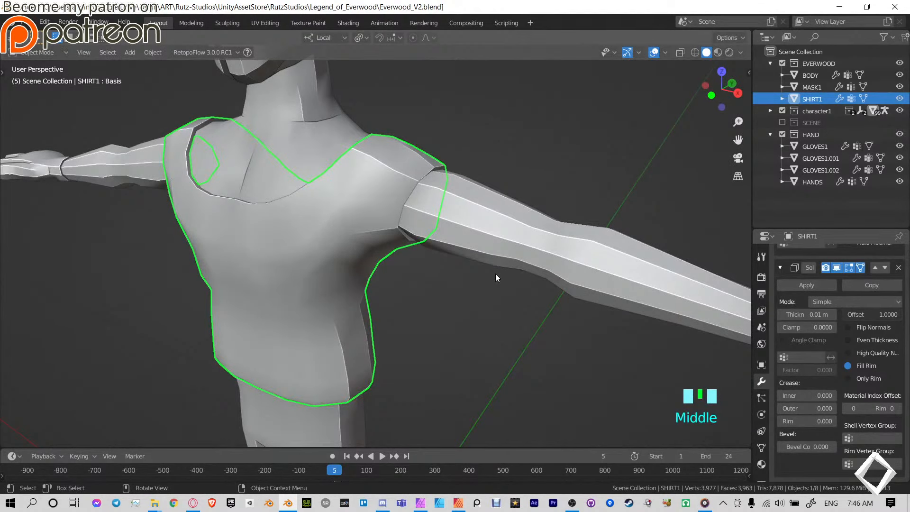
# Examine the shirt's mesh in Edit Mode around the neckline, shoulder and armhole, and follow the arm to the glove.
pyautogui.keyDown('shift'); pyautogui.moveTo(303, 181); pyautogui.dragTo(436, 290, button='middle'); pyautogui.keyUp('shift')
pyautogui.press('Tab')
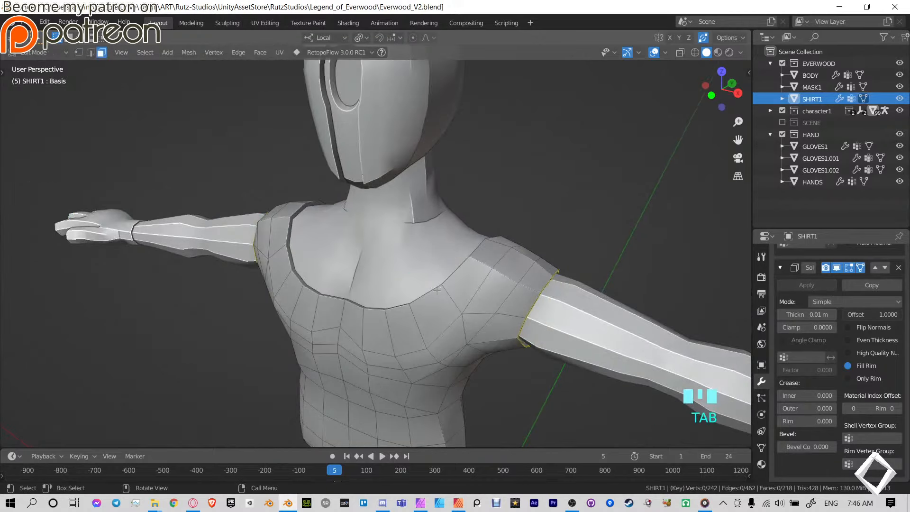
pyautogui.moveTo(277, 205); pyautogui.dragTo(426, 260, button='middle')
pyautogui.scroll(6, 303, 265)
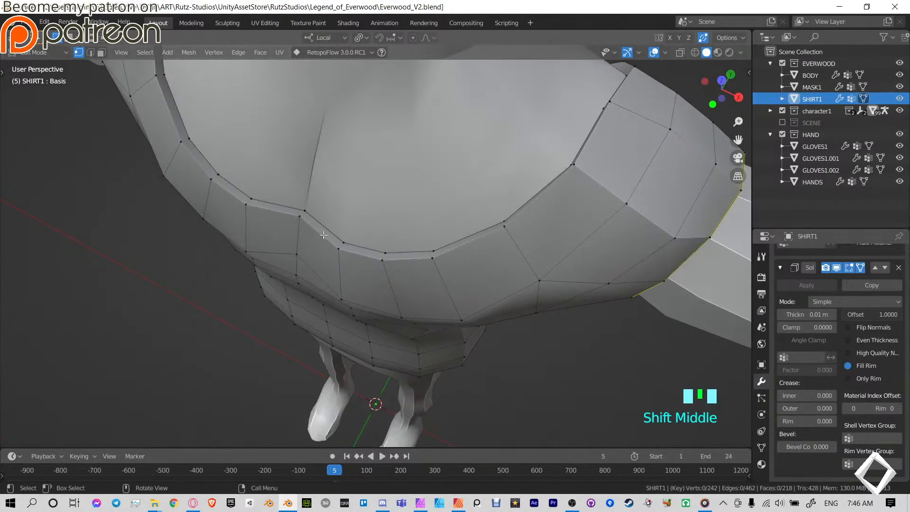
pyautogui.scroll(-4, 616, 284)
pyautogui.moveTo(586, 320); pyautogui.dragTo(447, 225, button='middle')
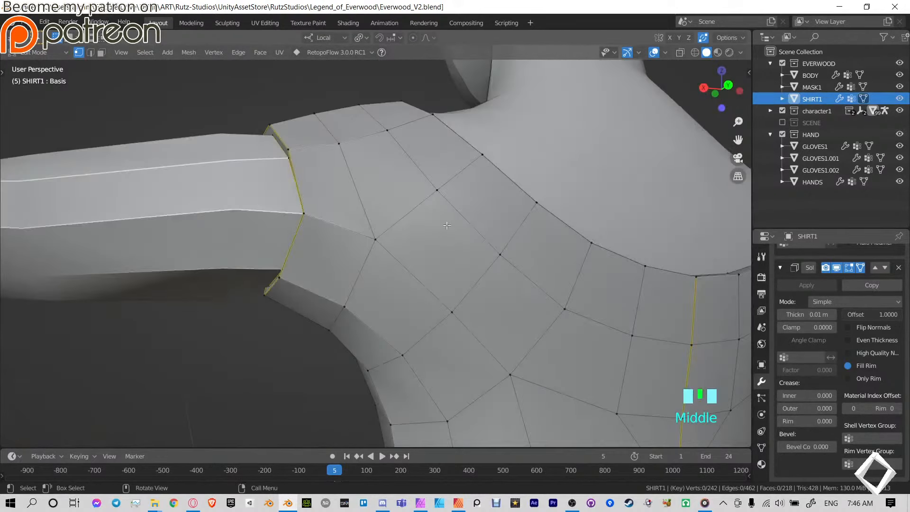
pyautogui.keyDown('shift'); pyautogui.moveTo(288, 174); pyautogui.dragTo(472, 212, button='middle'); pyautogui.keyUp('shift')
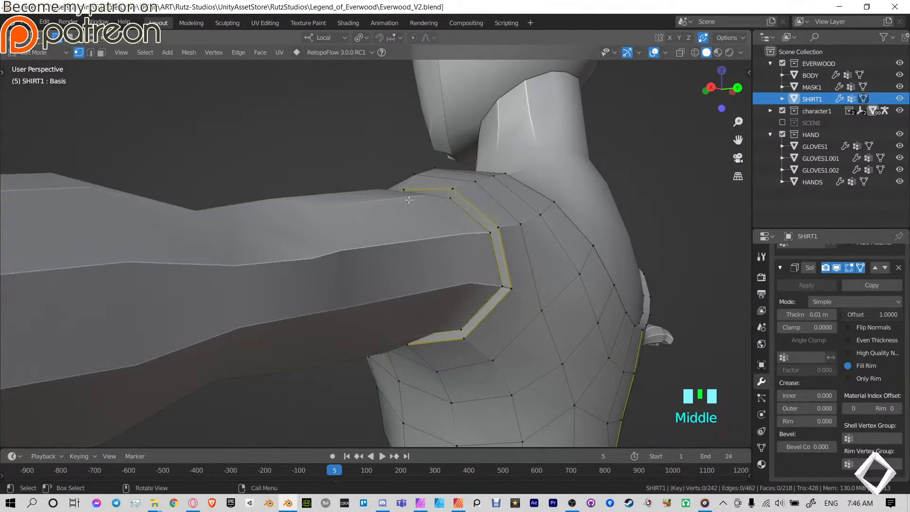
pyautogui.scroll(-3, 484, 254)
pyautogui.moveTo(484, 254); pyautogui.dragTo(449, 318, button='middle')
pyautogui.scroll(-4, 335, 245)
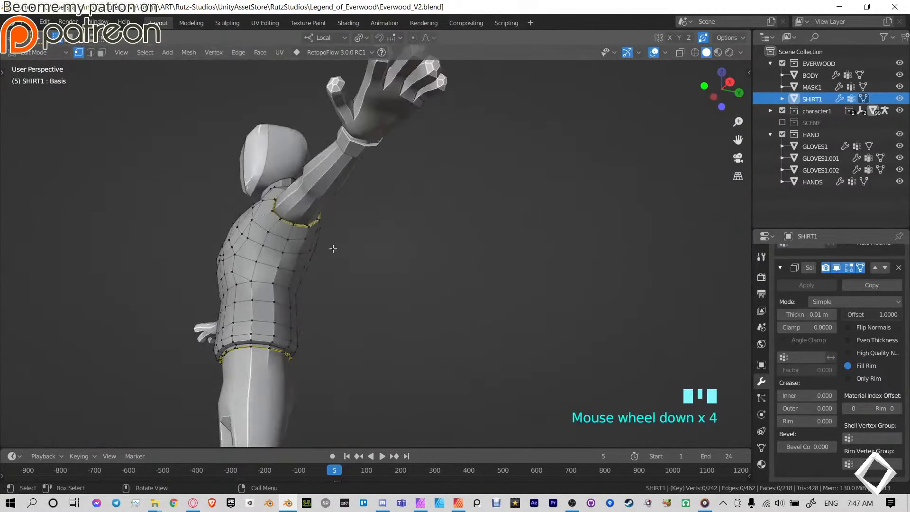
pyautogui.moveTo(335, 246); pyautogui.dragTo(330, 199, button='middle')
pyautogui.keyDown('shift'); pyautogui.moveTo(346, 231); pyautogui.dragTo(417, 234, button='middle'); pyautogui.keyUp('shift')
pyautogui.scroll(3, 607, 278)
pyautogui.moveTo(608, 278); pyautogui.dragTo(401, 233, button='middle')
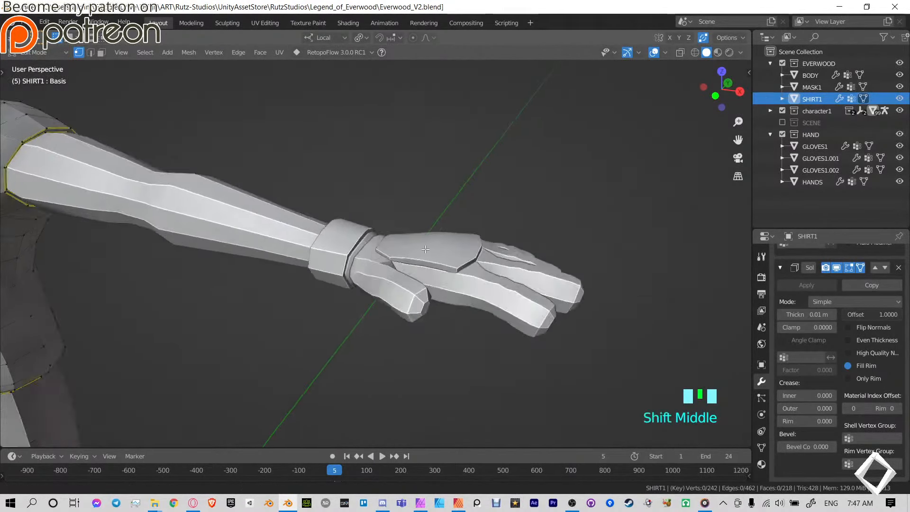
pyautogui.scroll(4, 403, 232)
pyautogui.press('Tab')
# Enable Only Rim on the back-of-hand plate's Solidify modifier and isolate the plate to inspect its underside.
pyautogui.click(536, 124)
pyautogui.keyDown('shift'); pyautogui.moveTo(536, 124); pyautogui.dragTo(260, 284, button='middle'); pyautogui.keyUp('shift')
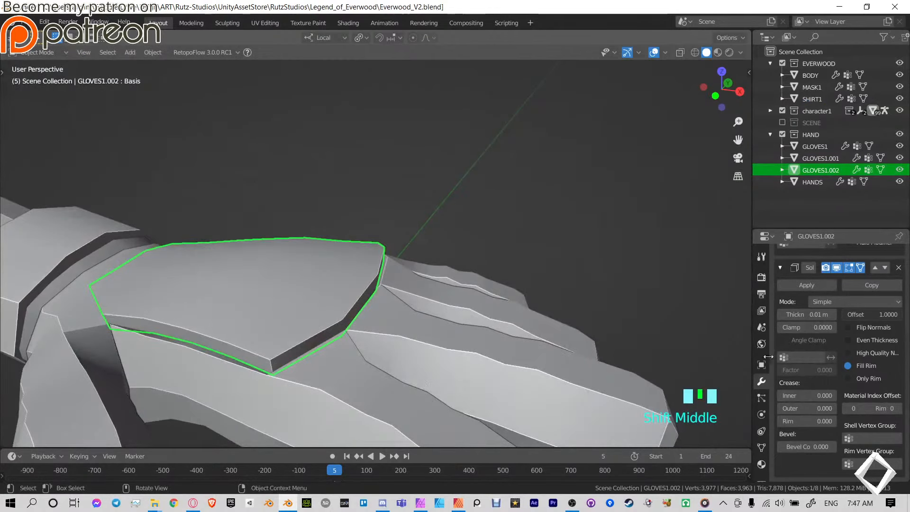
pyautogui.click(849, 379)
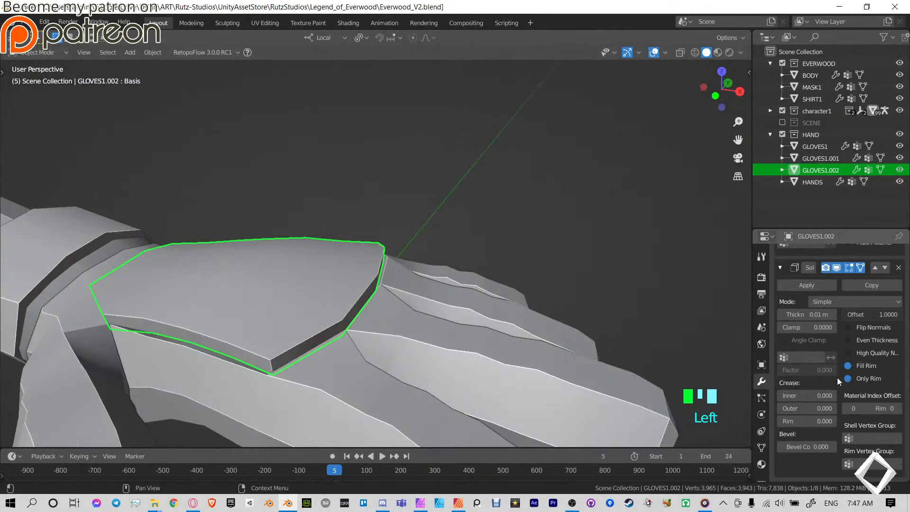
pyautogui.press('KP_Divide')
pyautogui.moveTo(429, 256); pyautogui.dragTo(384, 248, button='middle')
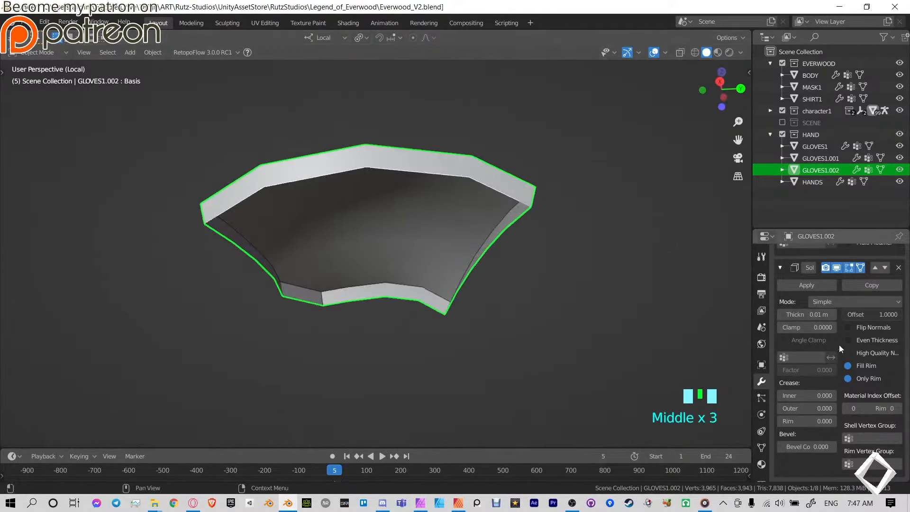
pyautogui.moveTo(296, 218); pyautogui.dragTo(503, 237, button='middle')
# Turn off Only Rim and highlight the plate's hidden inner faces in Edit Mode for inspection.
pyautogui.click(848, 378)
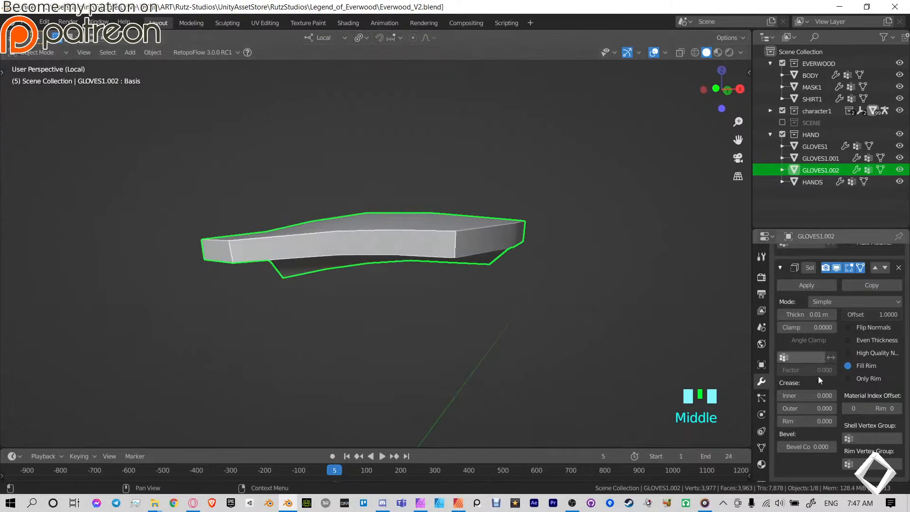
pyautogui.moveTo(426, 260); pyautogui.dragTo(430, 234, button='middle')
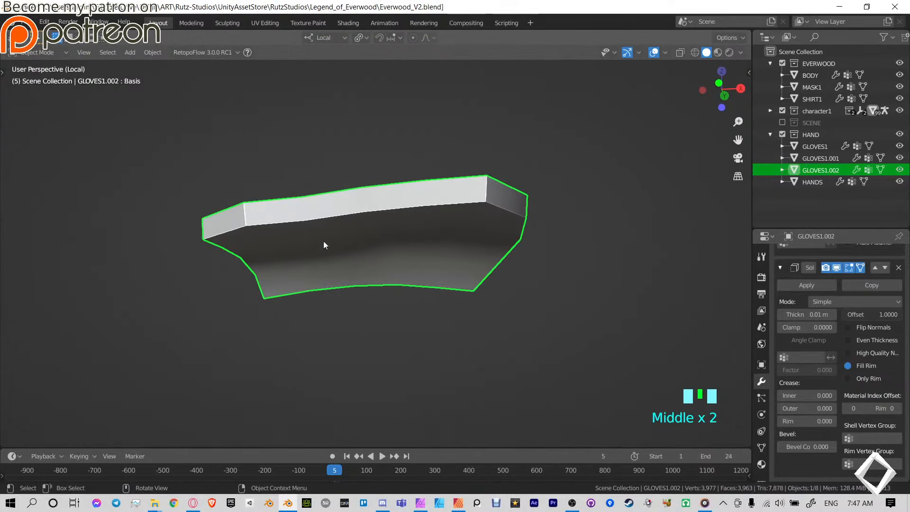
pyautogui.moveTo(323, 244); pyautogui.dragTo(362, 258, button='middle')
pyautogui.press('Tab')
pyautogui.moveTo(428, 266); pyautogui.dragTo(170, 225, button='middle')
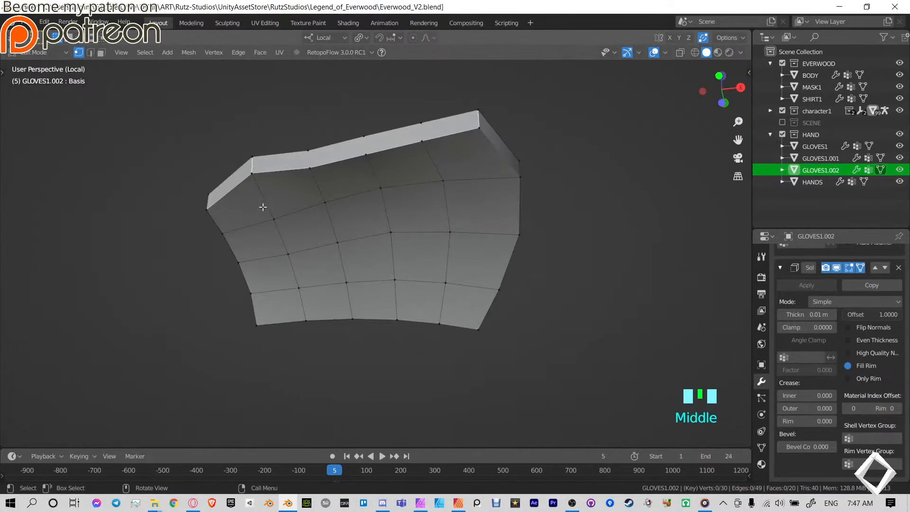
pyautogui.moveTo(258, 195); pyautogui.dragTo(434, 290)
pyautogui.moveTo(393, 178); pyautogui.dragTo(505, 293)
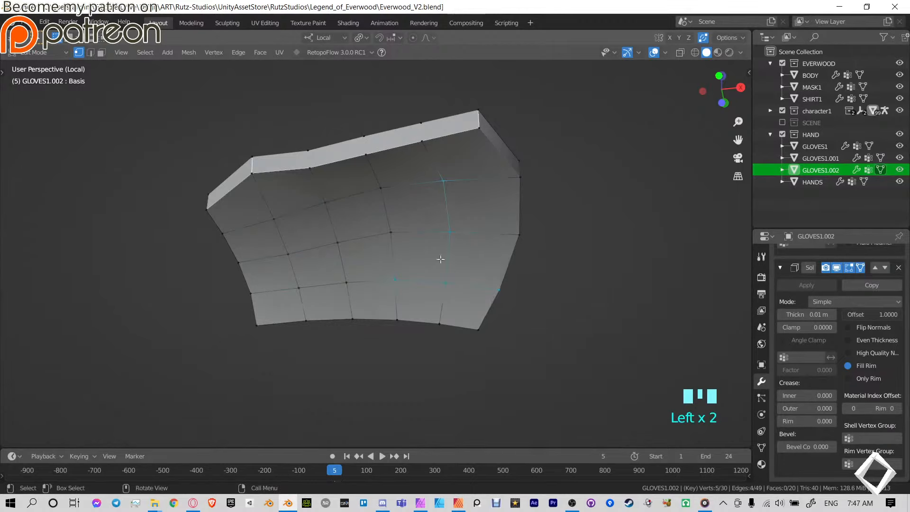
pyautogui.moveTo(265, 186); pyautogui.dragTo(463, 296)
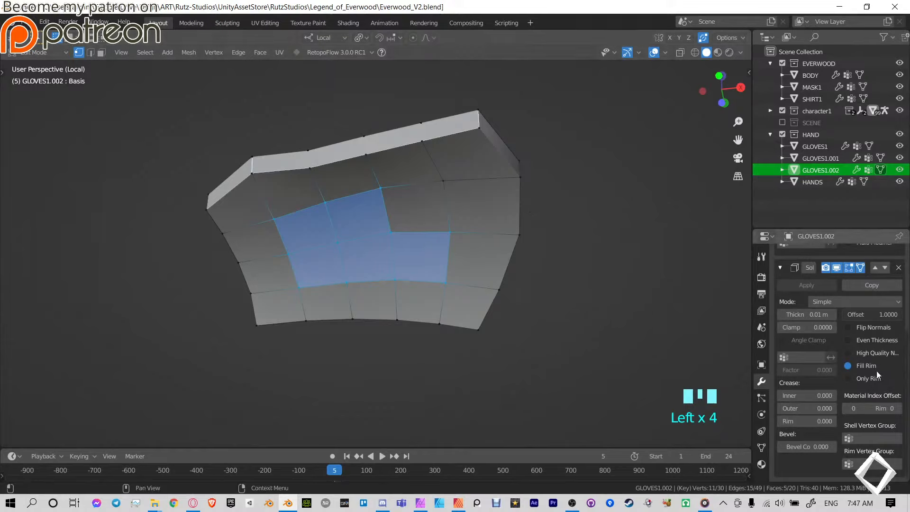
pyautogui.press('Tab')
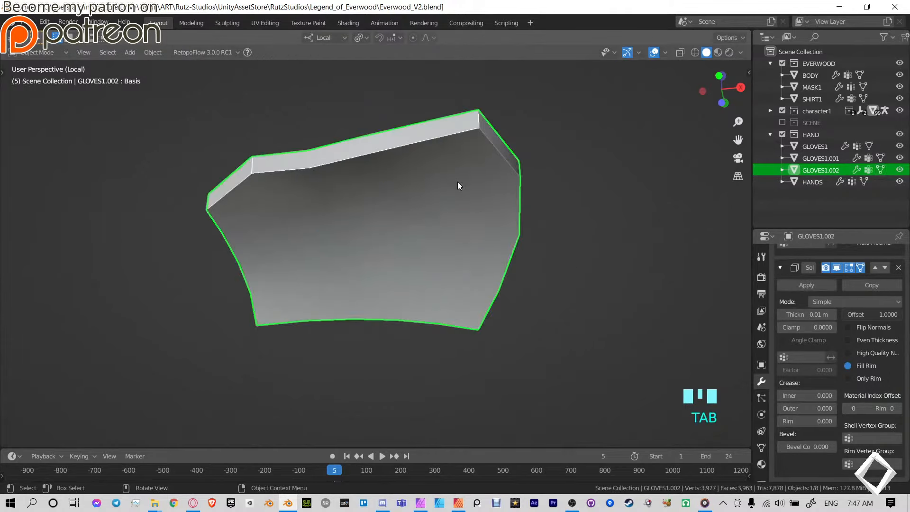
# Turn Only Rim back on, leave the isolated view, and look over the plate together with the whole character.
pyautogui.click(848, 379)
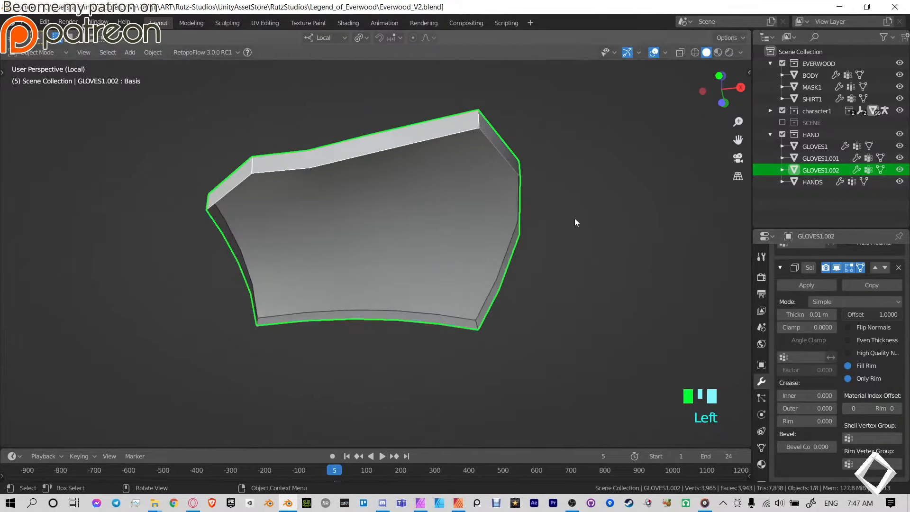
pyautogui.moveTo(569, 214); pyautogui.dragTo(548, 200, button='middle')
pyautogui.press('KP_Divide')
pyautogui.scroll(-4, 548, 199)
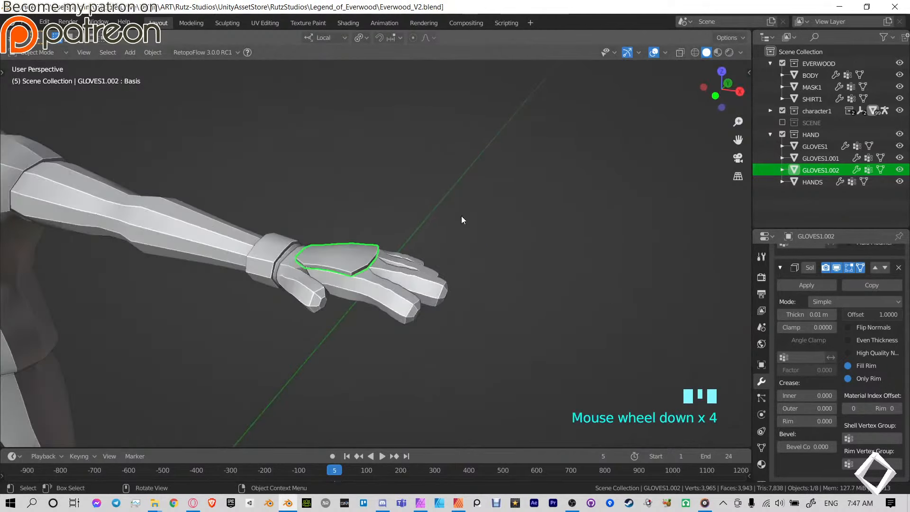
pyautogui.keyDown('shift'); pyautogui.moveTo(461, 215); pyautogui.dragTo(374, 382, button='middle'); pyautogui.keyUp('shift')
pyautogui.moveTo(342, 213); pyautogui.dragTo(353, 207, button='middle')
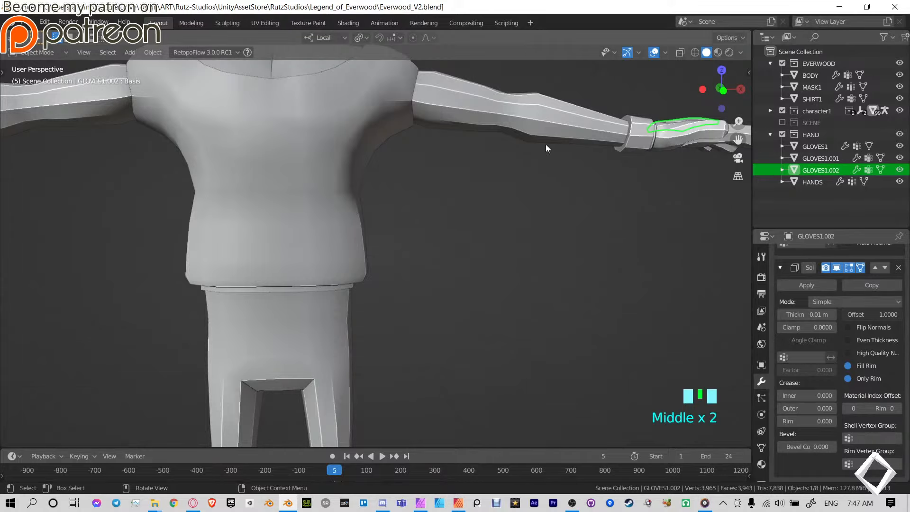
pyautogui.keyDown('shift'); pyautogui.moveTo(538, 138); pyautogui.dragTo(851, 383, button='middle'); pyautogui.keyUp('shift')
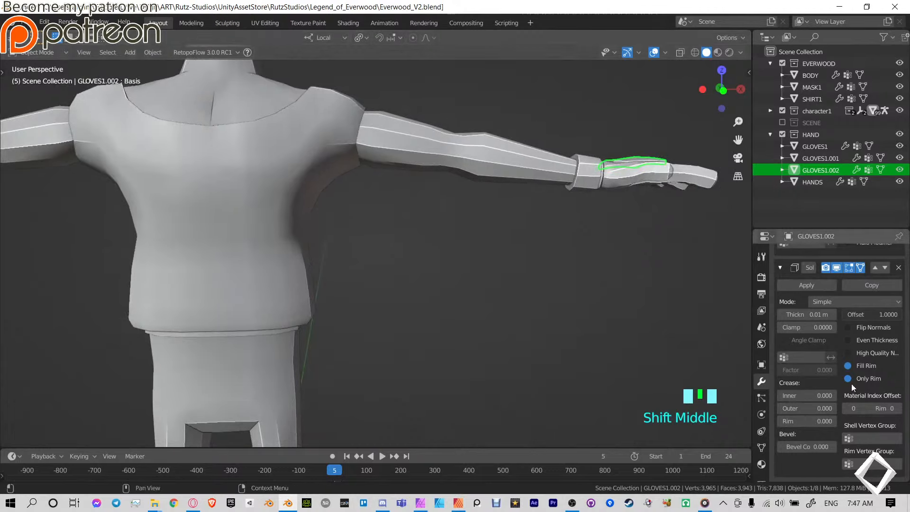
# Disable Only Rim for the plate and review the arm and the back of the hand.
pyautogui.click(847, 379)
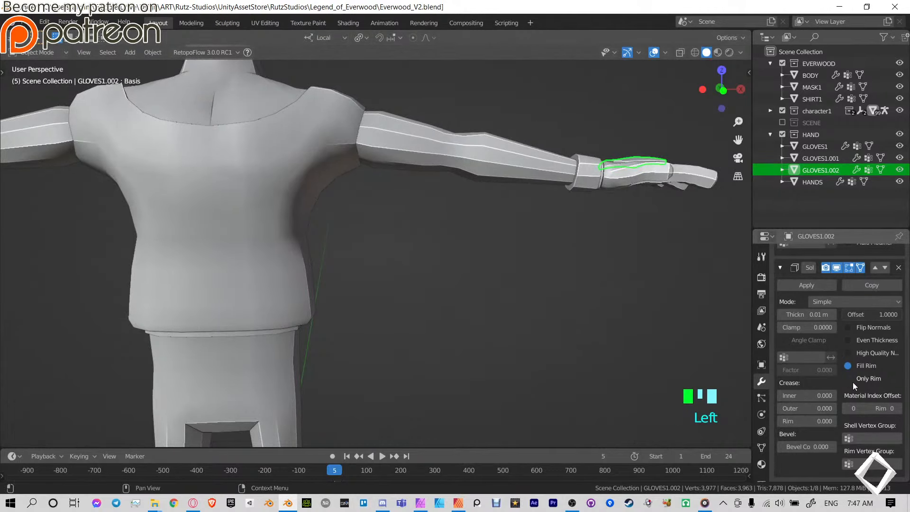
pyautogui.moveTo(590, 218); pyautogui.dragTo(465, 222, button='middle')
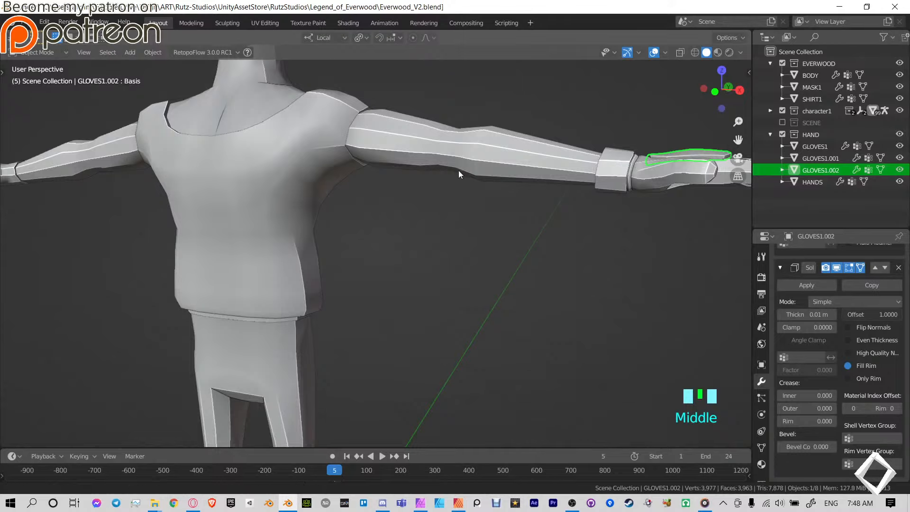
pyautogui.keyDown('shift'); pyautogui.moveTo(458, 170); pyautogui.dragTo(456, 235, button='middle'); pyautogui.keyUp('shift')
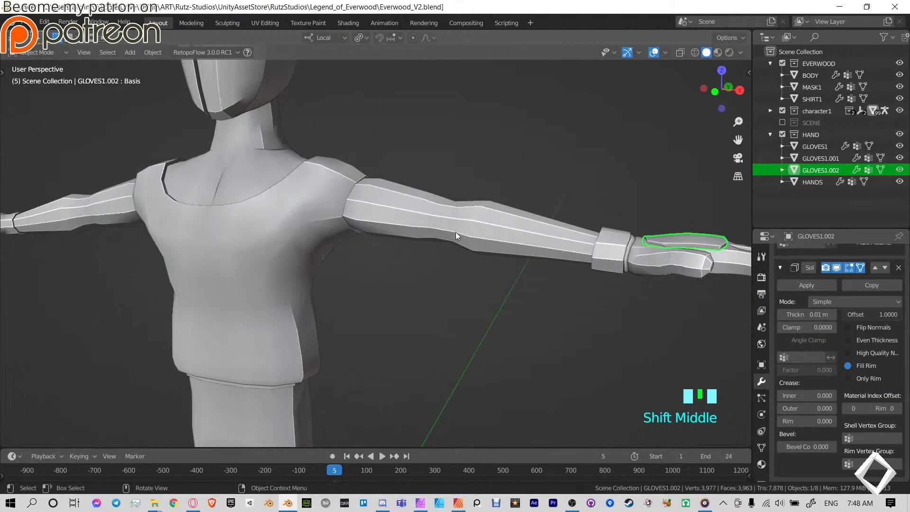
pyautogui.moveTo(615, 273); pyautogui.dragTo(535, 254, button='middle')
pyautogui.scroll(5, 536, 254)
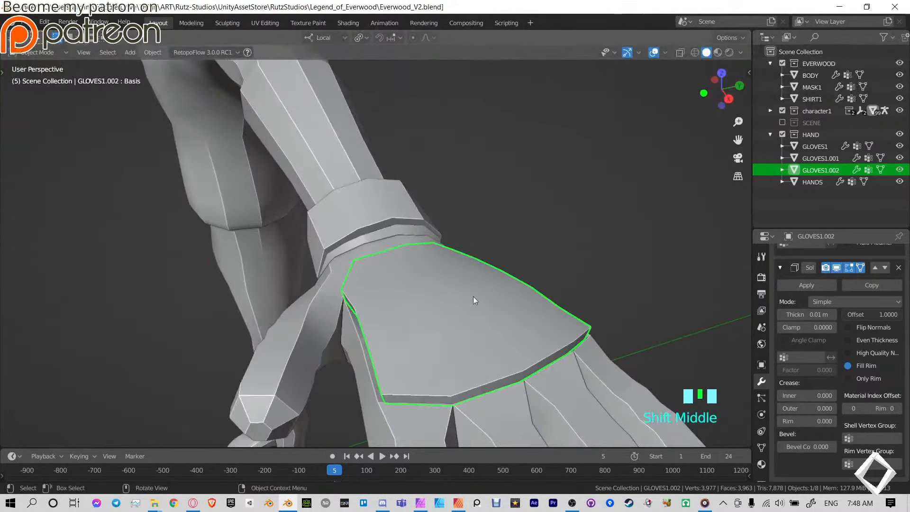
# Enable Only Rim on the back-of-hand plate's Solidify modifier and select the wrist cuff object.
pyautogui.click(464, 306)
pyautogui.click(467, 307)
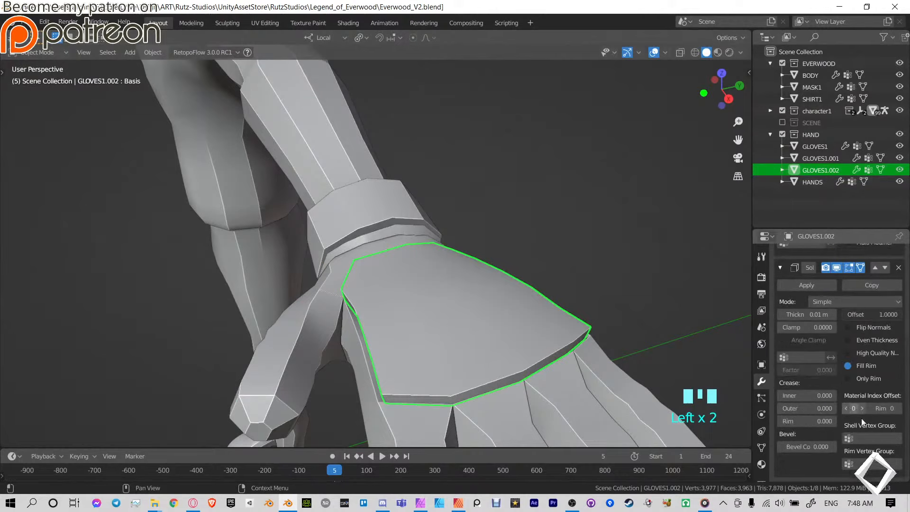
pyautogui.click(848, 378)
pyautogui.moveTo(471, 303); pyautogui.dragTo(436, 272, button='middle')
pyautogui.click(436, 272)
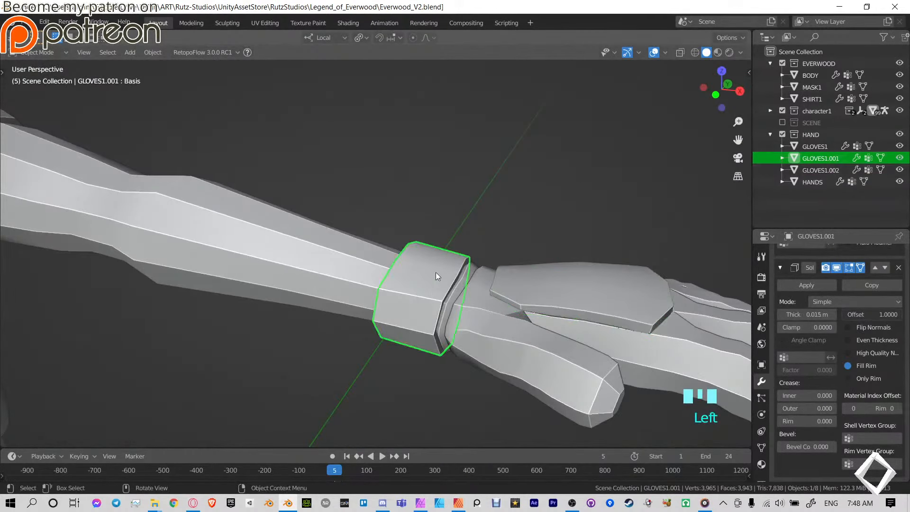
# Enable Only Rim on the wrist cuff's Solidify modifier.
pyautogui.click(828, 379)
# Try to join the wrist cuff and back-of-hand plate into the glove, and undo the join.
pyautogui.click(470, 274)
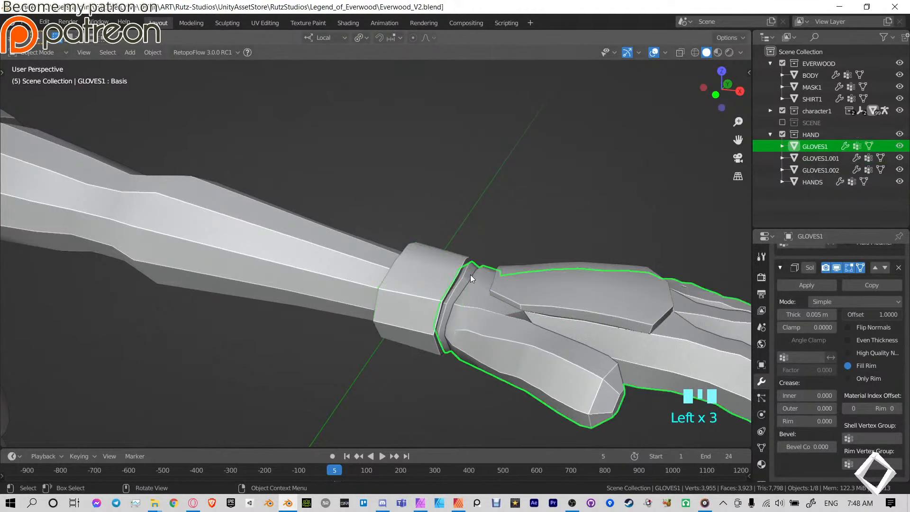
pyautogui.click(576, 276)
pyautogui.keyDown('shift'); pyautogui.click(474, 271); pyautogui.keyUp('shift')
pyautogui.keyDown('shift'); pyautogui.click(489, 316); pyautogui.keyUp('shift')
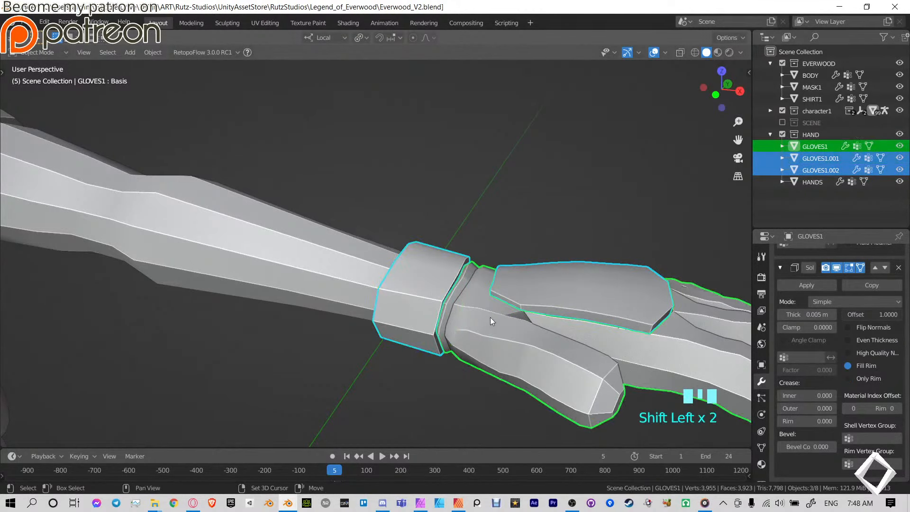
pyautogui.hotkey('ctrl', 'j')
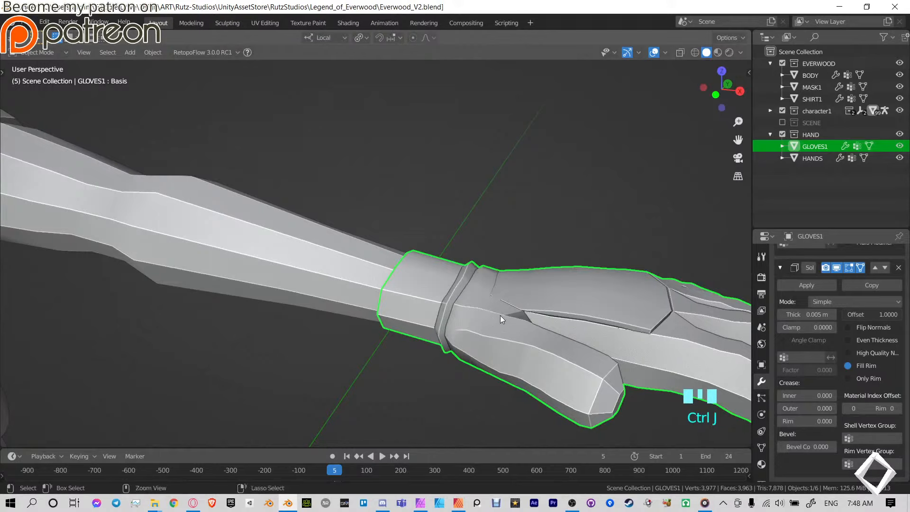
pyautogui.moveTo(499, 315); pyautogui.dragTo(452, 247, button='middle')
pyautogui.hotkey('ctrl', 'z')
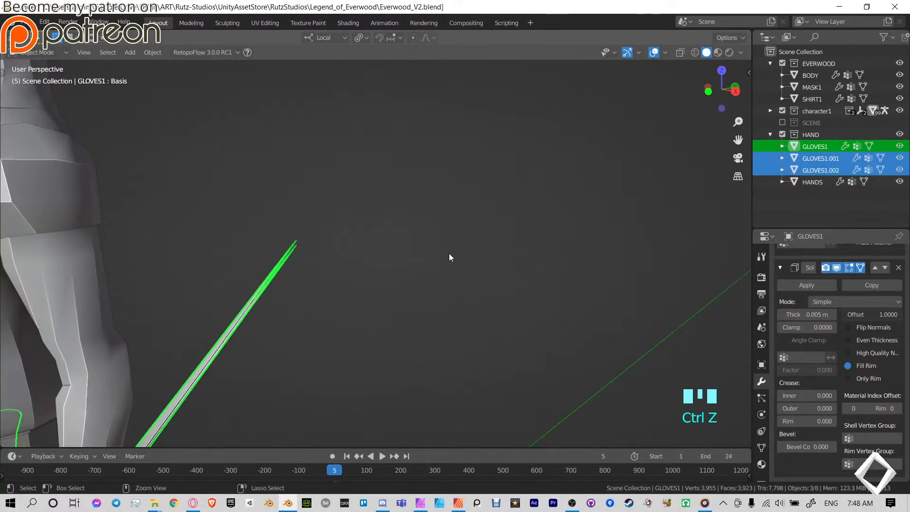
pyautogui.hotkey('ctrl', 'z')
# Remove the Basis shape key from the back-of-hand plate and apply its Solidify modifier.
pyautogui.click(423, 231)
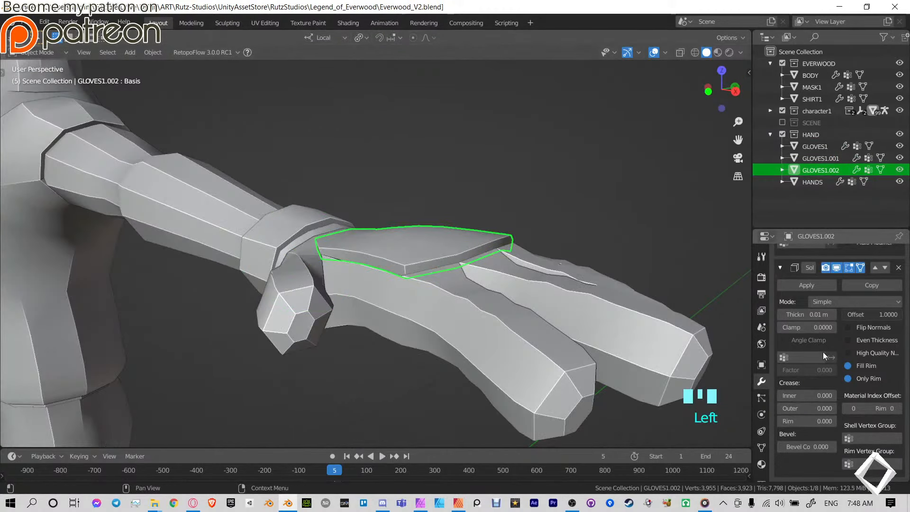
pyautogui.click(783, 284)
pyautogui.doubleClick(444, 233)
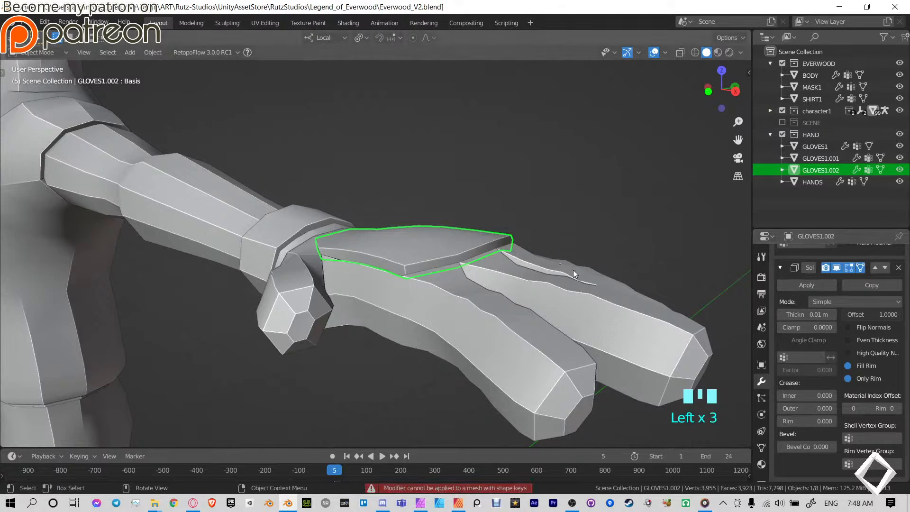
pyautogui.click(761, 448)
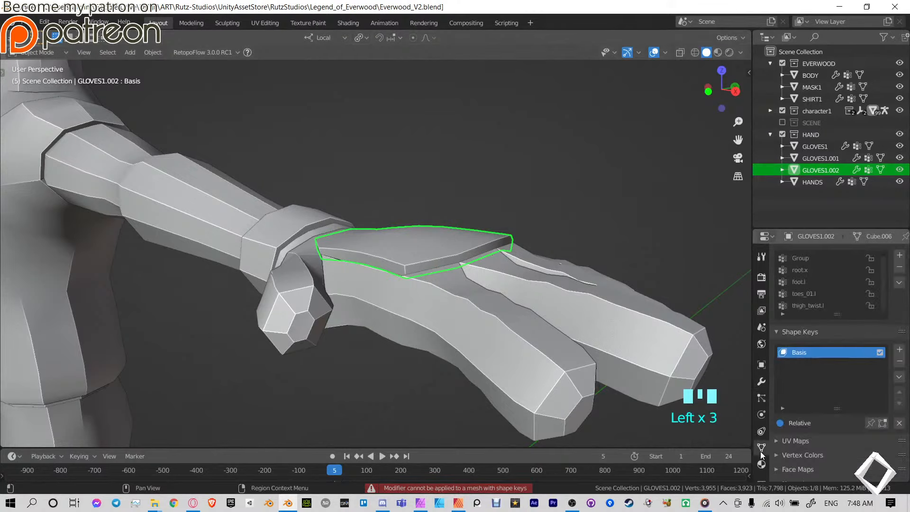
pyautogui.click(899, 376)
pyautogui.click(899, 361)
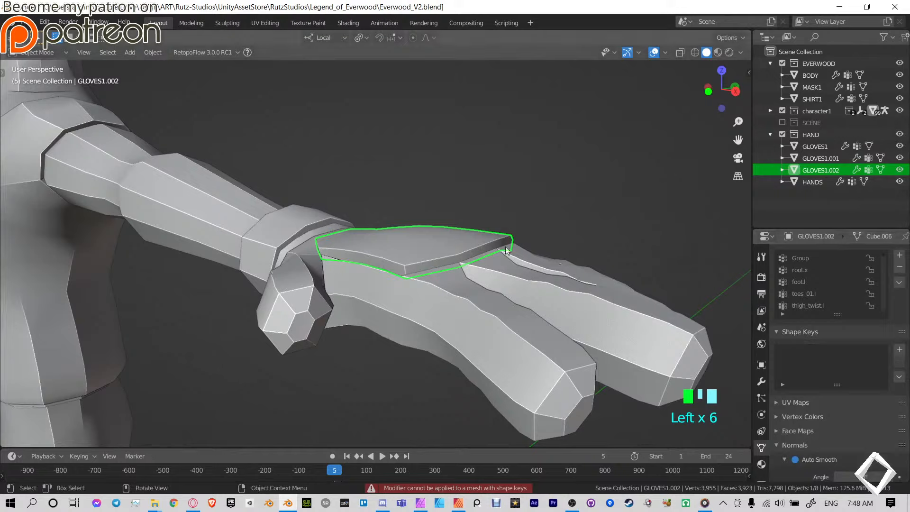
pyautogui.click(760, 381)
pyautogui.click(812, 286)
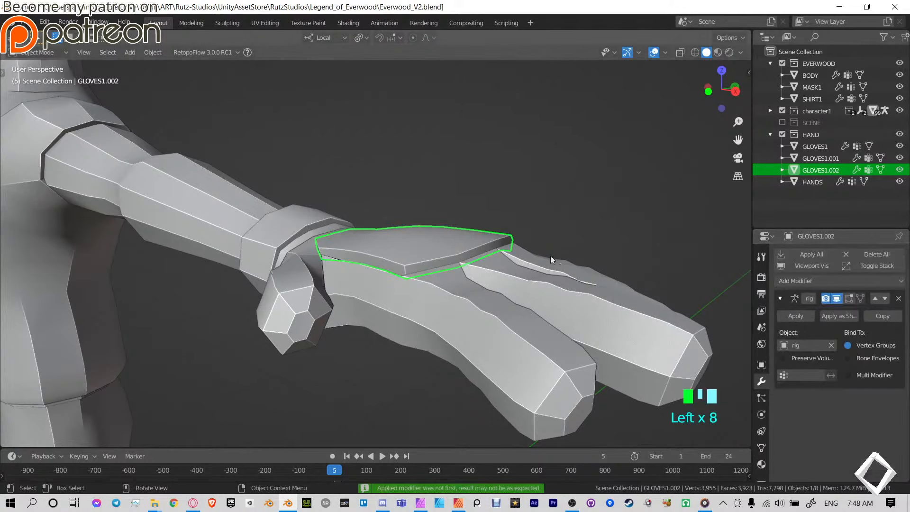
# Delete the wrist cuff's Basis shape key and apply the cuff's Solidify modifier.
pyautogui.click(302, 226)
pyautogui.click(760, 448)
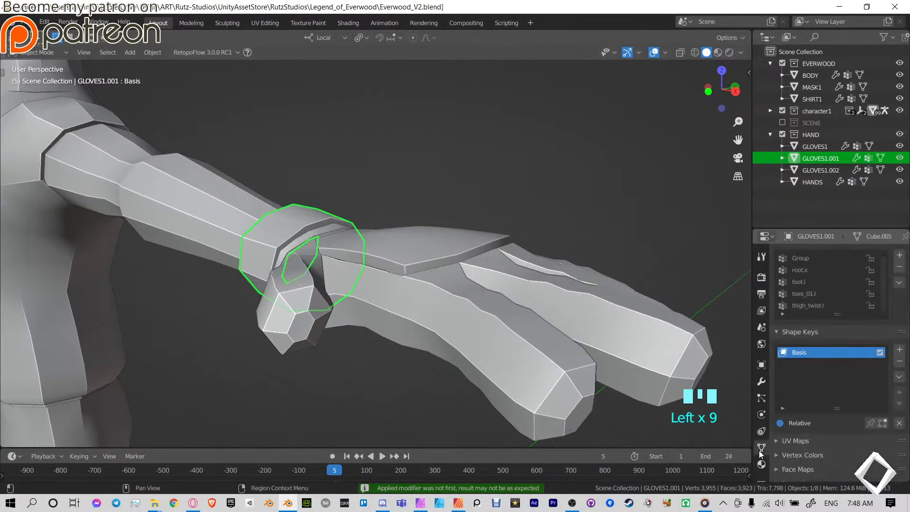
pyautogui.click(899, 361)
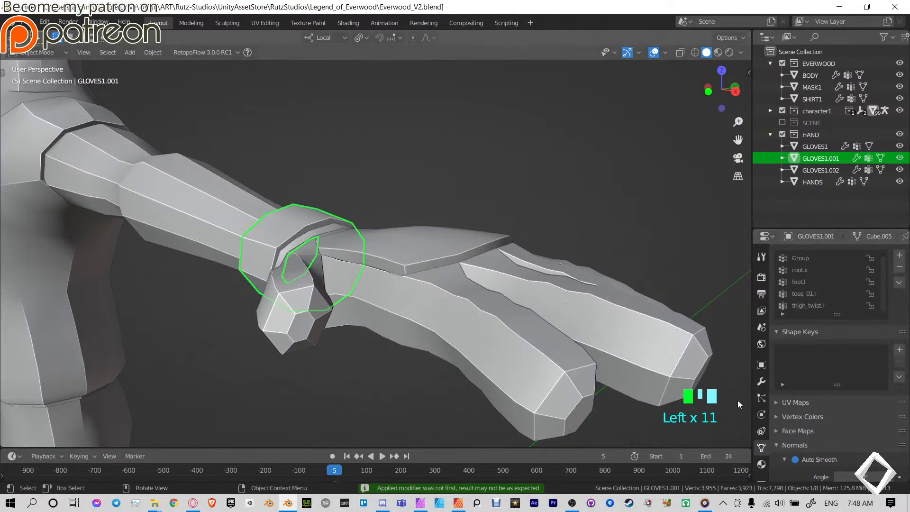
pyautogui.click(761, 381)
pyautogui.scroll(-4, 780, 298)
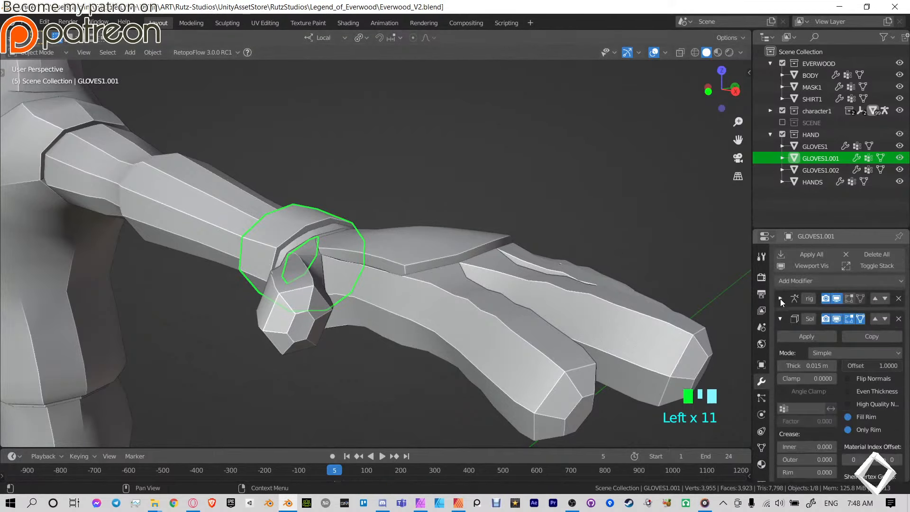
pyautogui.click(795, 337)
# Enable Only Rim on the main glove's Solidify modifier, remove the glove's Basis shape key, and apply the modifier.
pyautogui.click(431, 263)
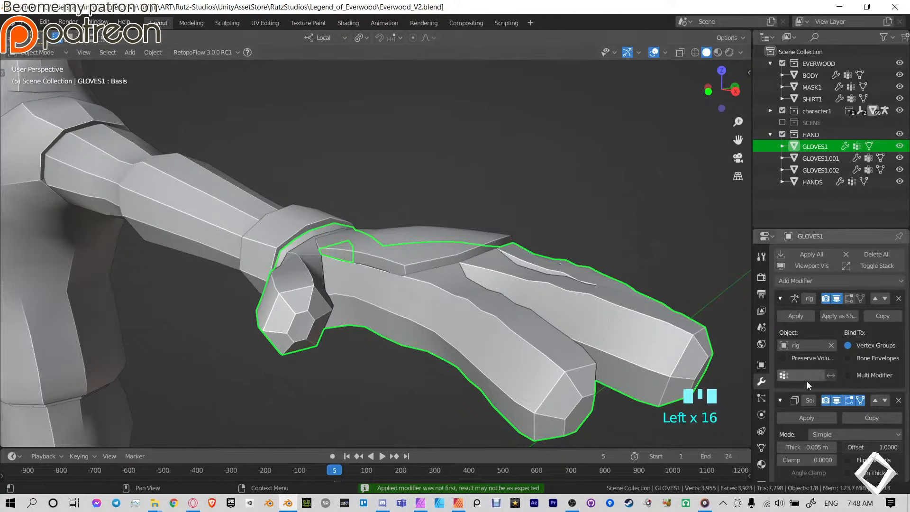
pyautogui.scroll(-3, 781, 398)
pyautogui.click(847, 454)
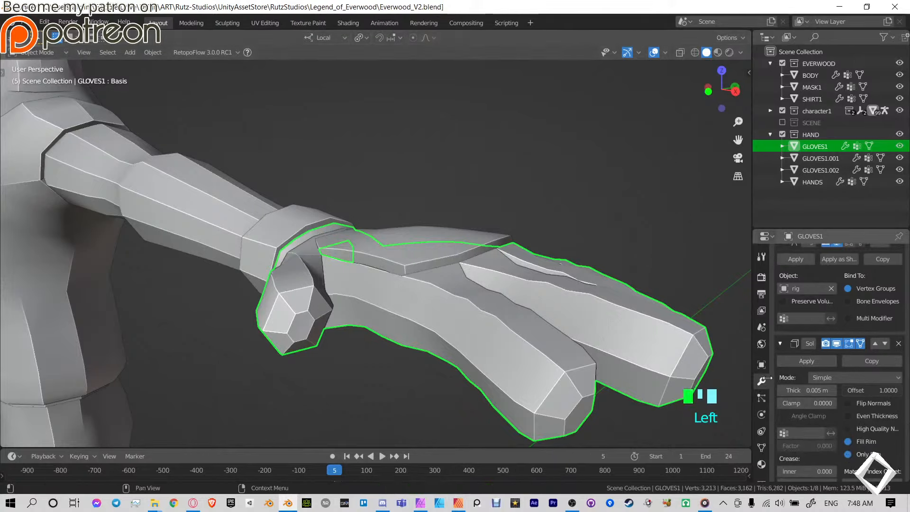
pyautogui.click(762, 448)
pyautogui.click(898, 361)
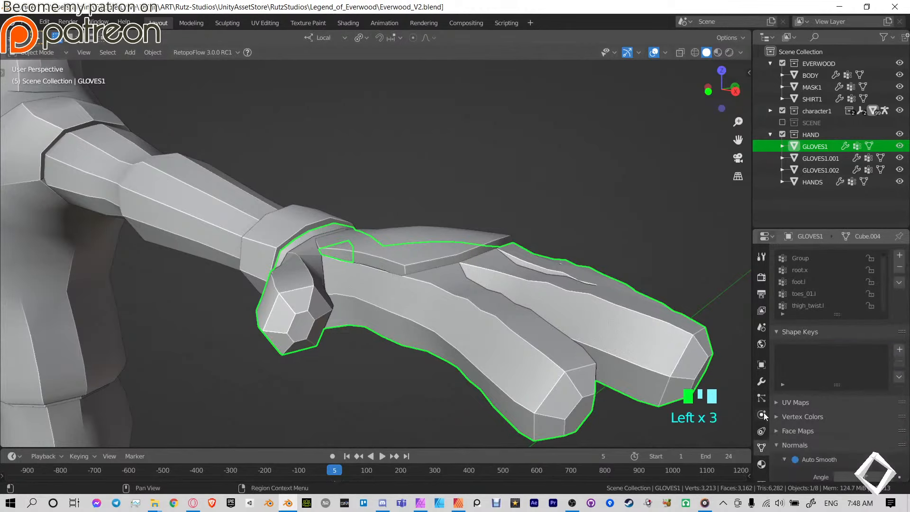
pyautogui.click(762, 380)
pyautogui.click(795, 364)
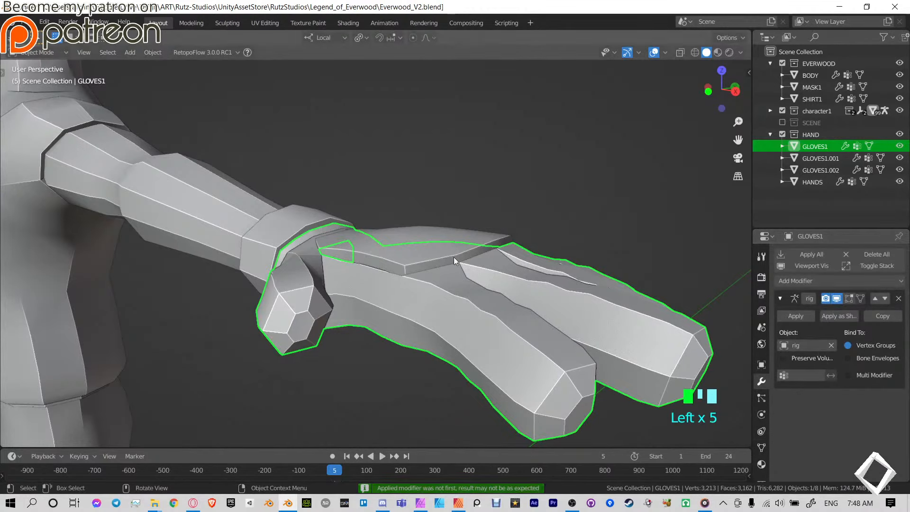
# Join the back-of-hand plate and wrist cuff into the main glove object GLOVES1.
pyautogui.moveTo(454, 257); pyautogui.dragTo(445, 286, button='middle')
pyautogui.click(426, 361)
pyautogui.keyDown('shift'); pyautogui.click(332, 326); pyautogui.keyUp('shift')
pyautogui.keyDown('shift'); pyautogui.moveTo(434, 367); pyautogui.dragTo(518, 231, button='middle'); pyautogui.keyUp('shift')
pyautogui.keyDown('shift'); pyautogui.click(476, 333); pyautogui.keyUp('shift')
pyautogui.hotkey('ctrl', 'j')
# Merge all vertices of the joined glove mesh by distance in Edit Mode.
pyautogui.press('Tab')
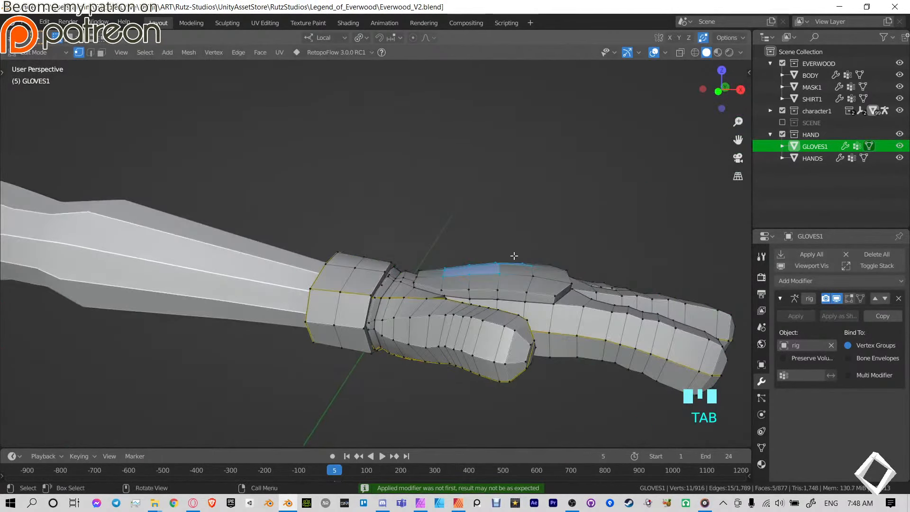
pyautogui.press('a')
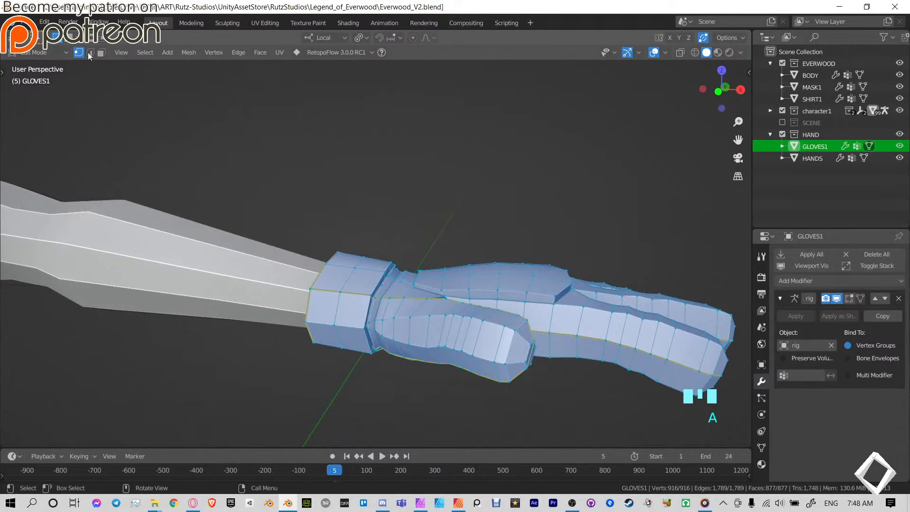
pyautogui.click(189, 52)
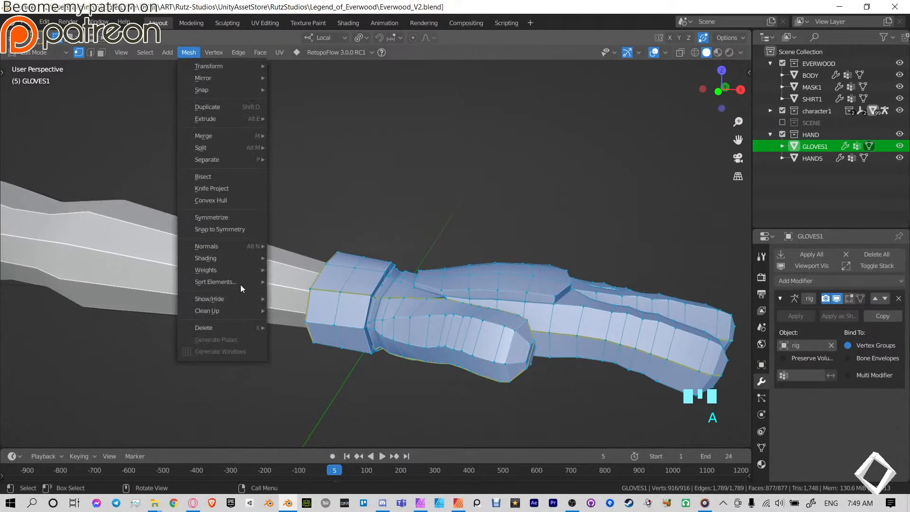
pyautogui.moveTo(243, 309)
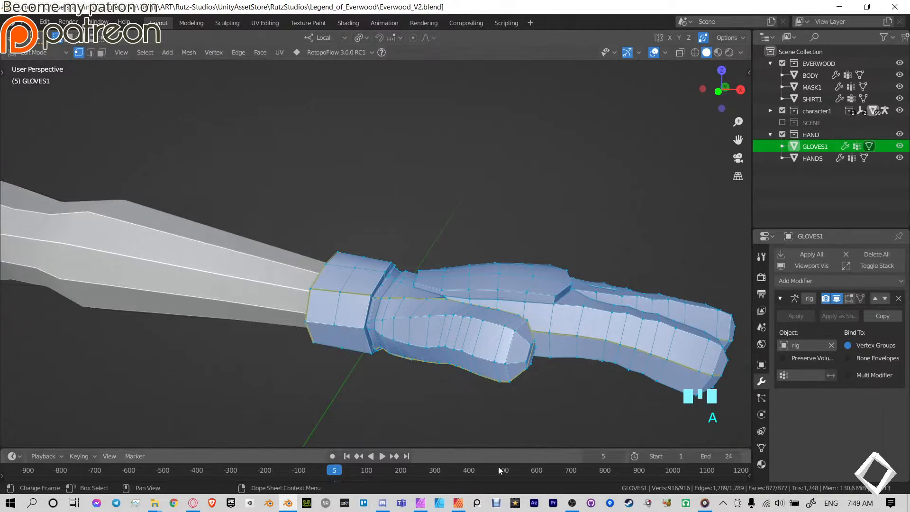
pyautogui.click(189, 53)
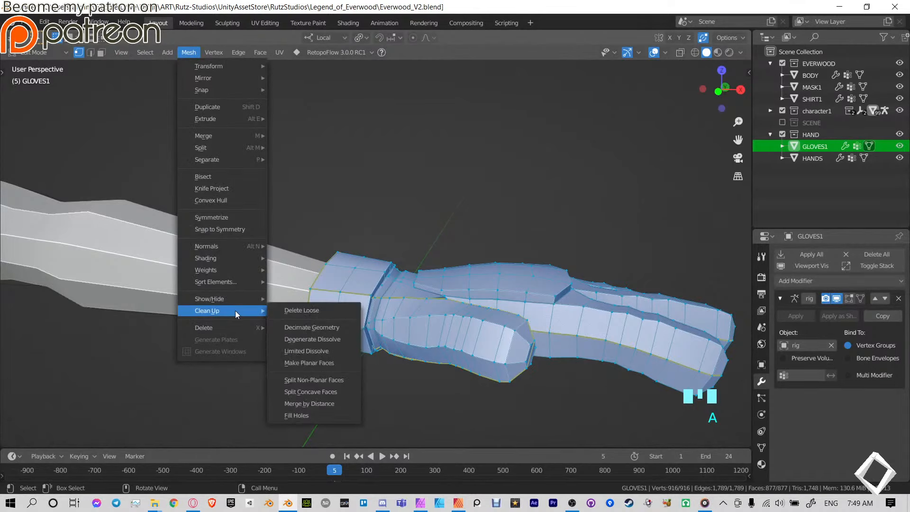
pyautogui.click(309, 403)
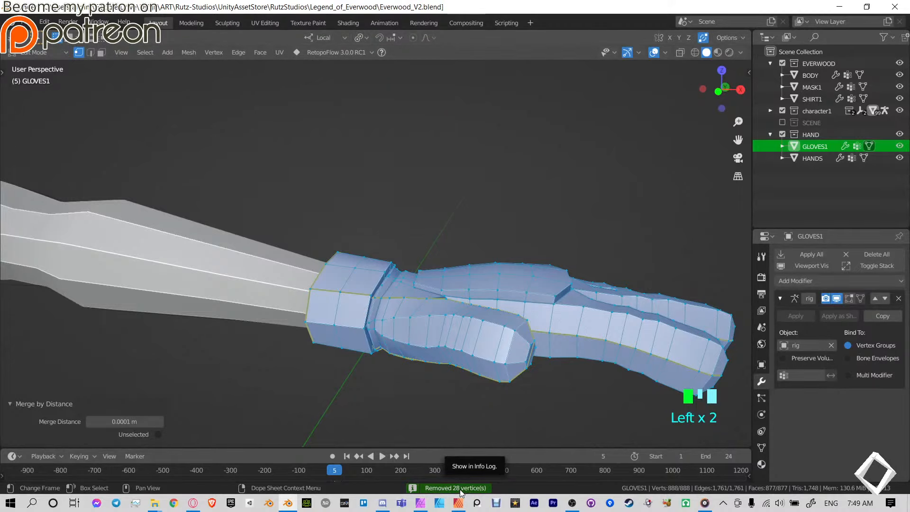
# Isolate the gloves and examine the gap between the back-of-hand plate's edge and the glove surface beneath it.
pyautogui.moveTo(561, 261); pyautogui.dragTo(537, 267, button='middle')
pyautogui.scroll(3, 425, 306)
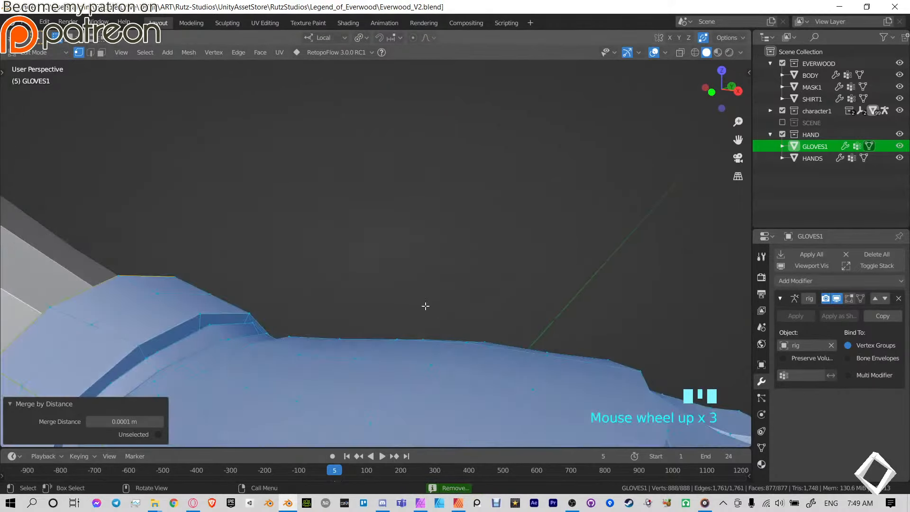
pyautogui.press('KP_Divide')
pyautogui.click(501, 255)
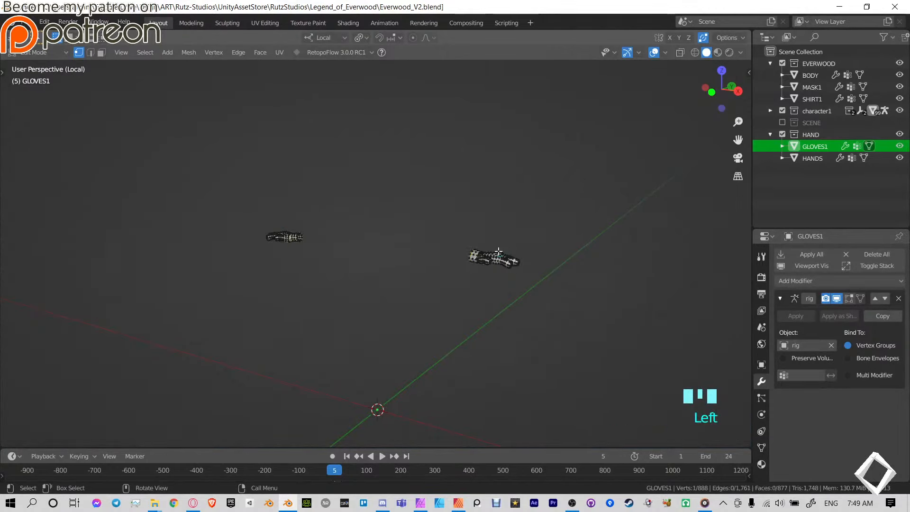
pyautogui.scroll(-10, 487, 258)
pyautogui.moveTo(484, 259); pyautogui.dragTo(549, 325, button='middle')
pyautogui.keyDown('shift'); pyautogui.moveTo(517, 183); pyautogui.dragTo(462, 238, button='middle'); pyautogui.keyUp('shift')
pyautogui.scroll(2, 491, 243)
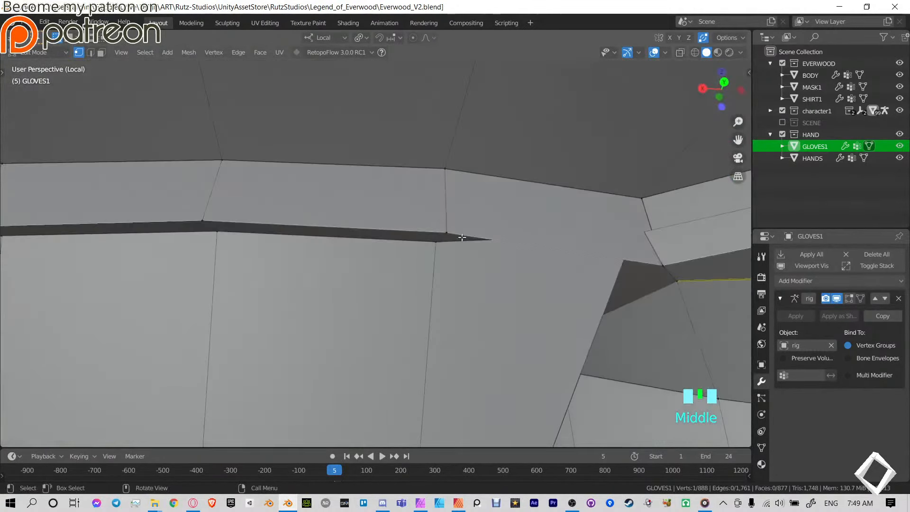
pyautogui.click(442, 246)
pyautogui.press('g')
pyautogui.rightClick(460, 305)
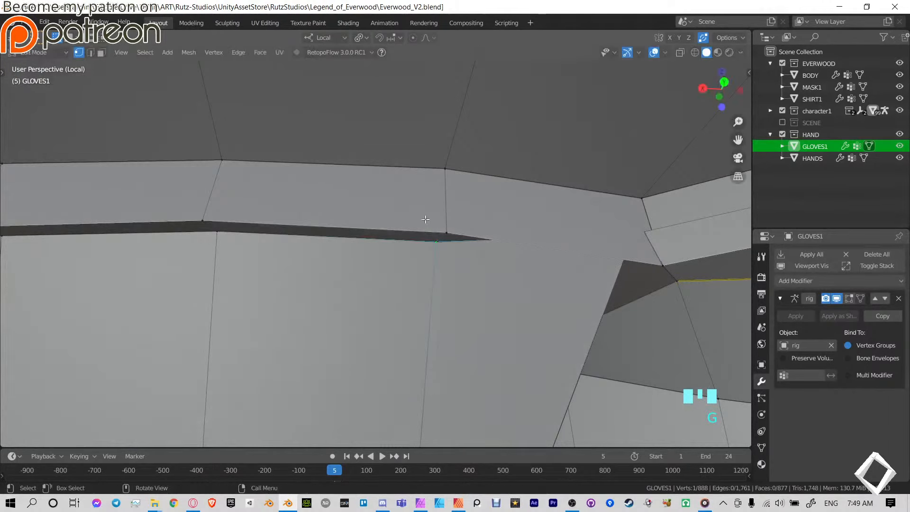
# Slide the glove vertex near the plate's corner at the thumb along its edge, away from the plate.
pyautogui.click(426, 218)
pyautogui.press('g')
pyautogui.click(478, 215)
pyautogui.moveTo(592, 231); pyautogui.dragTo(538, 268, button='middle')
pyautogui.click(538, 267)
pyautogui.press('g')
pyautogui.press('g')
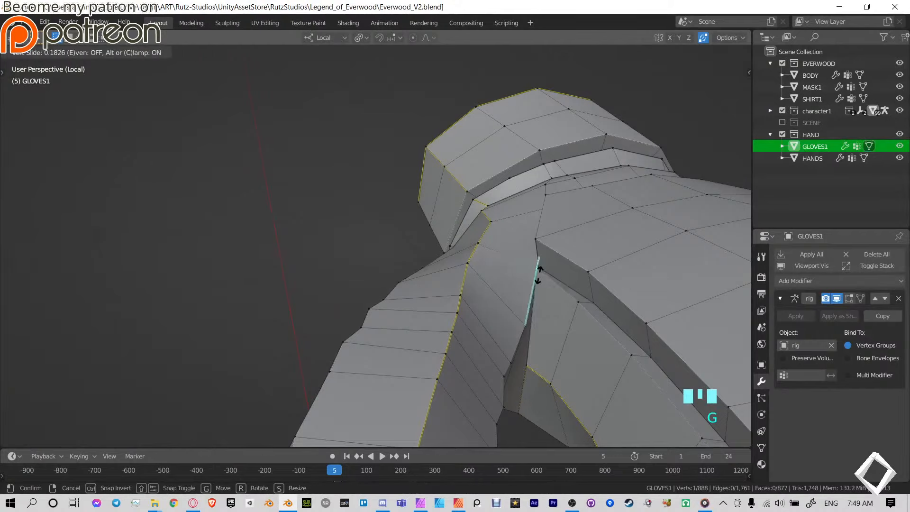
pyautogui.click(534, 284)
# Move the vertex between the thumb and the plate about 0.002 m down.
pyautogui.moveTo(534, 284); pyautogui.dragTo(490, 303, button='middle')
pyautogui.press('g')
pyautogui.click(495, 332)
pyautogui.press('g')
pyautogui.click(514, 349)
pyautogui.keyDown('shift'); pyautogui.moveTo(491, 304); pyautogui.dragTo(348, 279, button='middle'); pyautogui.keyUp('shift')
pyautogui.scroll(-6, 447, 246)
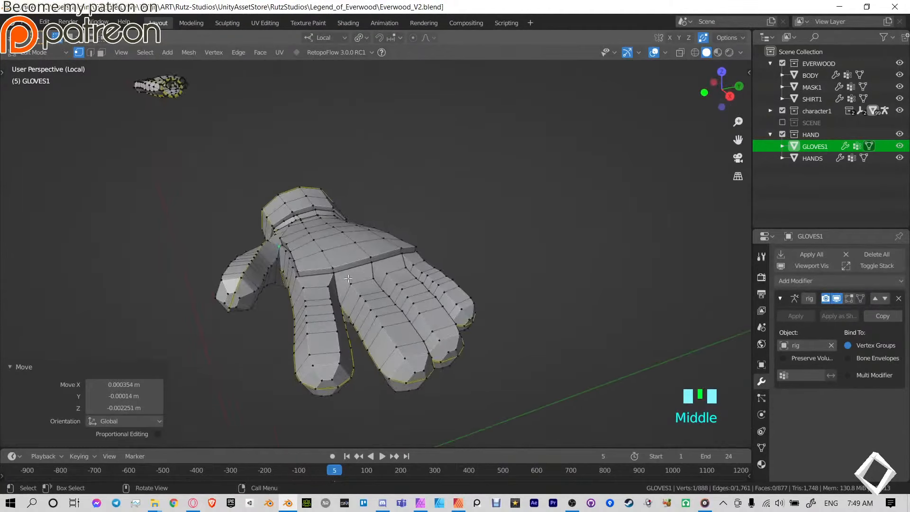
# Leave the isolated view and Edit Mode, returning to the arm of the full character.
pyautogui.press('KP_Divide')
pyautogui.scroll(-5, 348, 279)
pyautogui.scroll(-2, 348, 278)
pyautogui.click(443, 231)
pyautogui.press('Tab')
pyautogui.click(425, 234)
pyautogui.moveTo(426, 234); pyautogui.dragTo(458, 277, button='middle')
pyautogui.scroll(3, 458, 277)
# Test-move the gloves away from the hands to check the bare hand beneath, cancelling each move.
pyautogui.click(459, 277)
pyautogui.press('g')
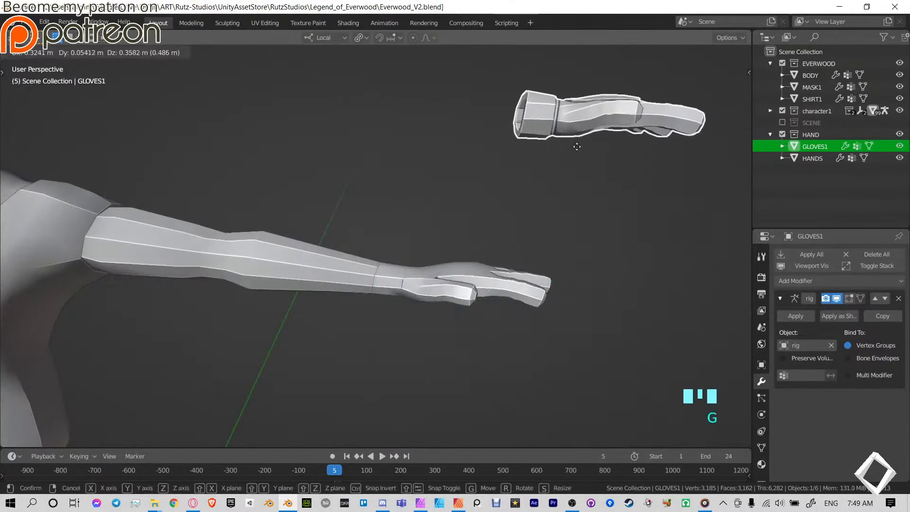
pyautogui.rightClick(462, 273)
pyautogui.press('g')
pyautogui.rightClick(456, 287)
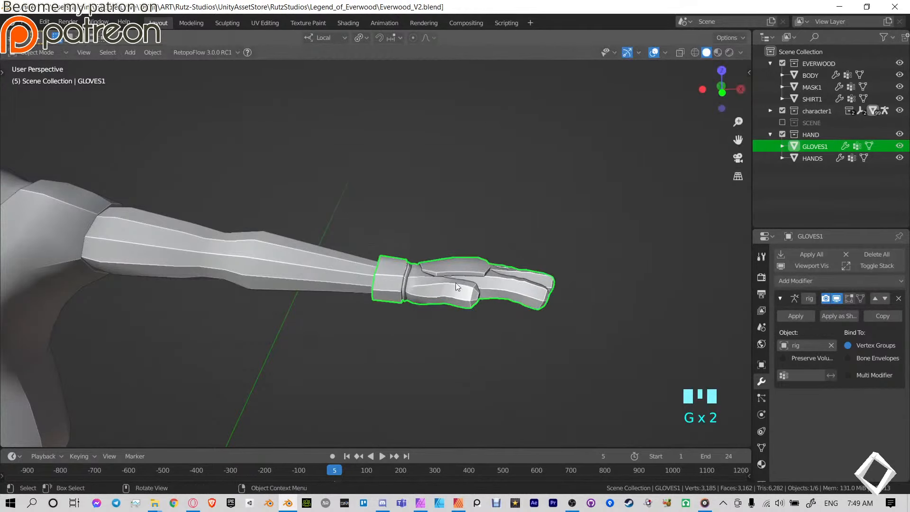
# Test-move the HANDS object out of the gloves from several angles, cancelling each move.
pyautogui.click(431, 285)
pyautogui.press('g')
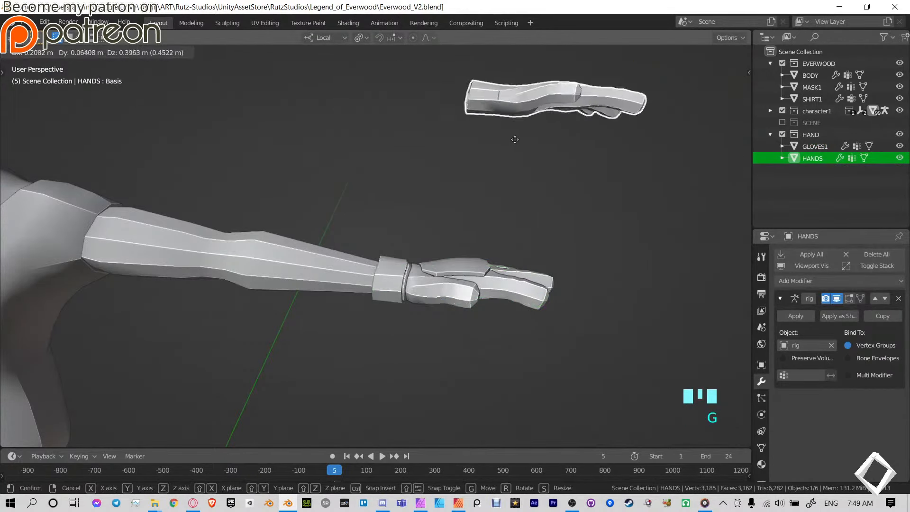
pyautogui.rightClick(524, 146)
pyautogui.moveTo(451, 172); pyautogui.dragTo(444, 89, button='middle')
pyautogui.press('g')
pyautogui.rightClick(353, 153)
pyautogui.moveTo(353, 148); pyautogui.dragTo(341, 284, button='middle')
pyautogui.press('g')
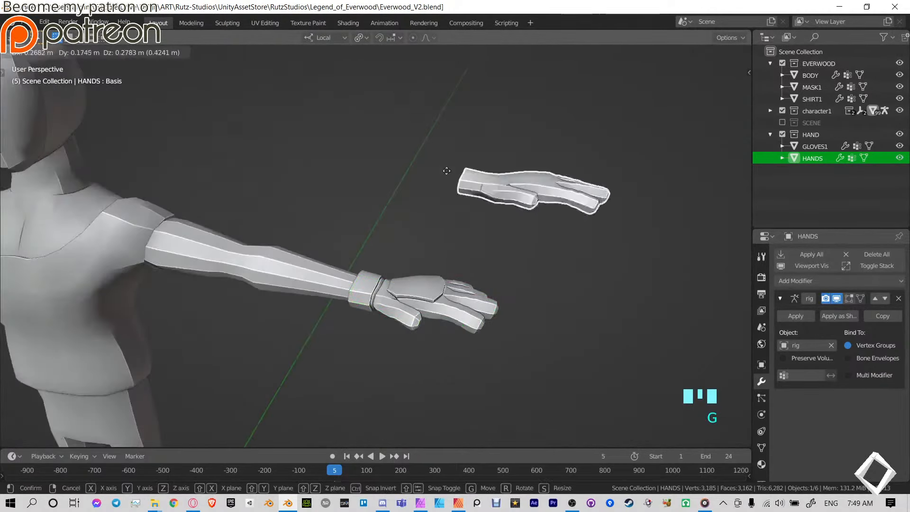
pyautogui.rightClick(476, 142)
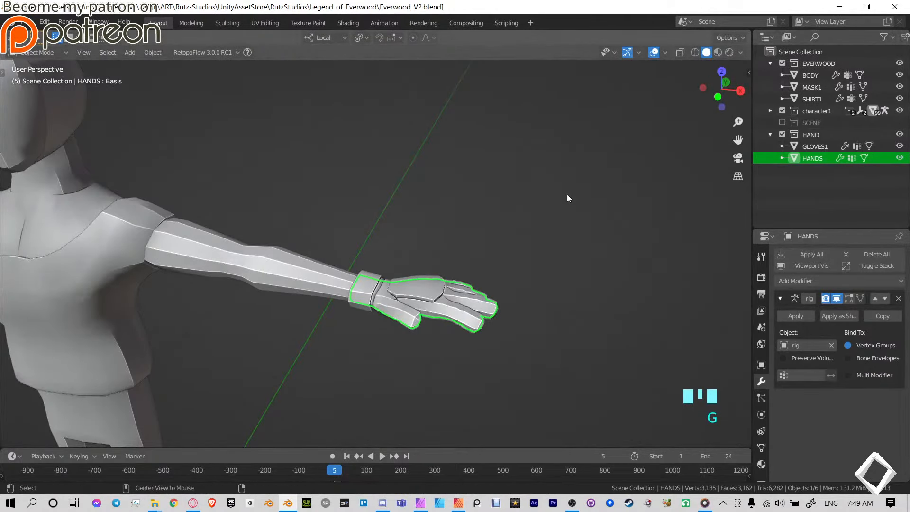
# Unhide the hidden objects and select the character's rig.
pyautogui.hotkey('alt', 'h')
pyautogui.scroll(-4, 417, 262)
pyautogui.keyDown('shift'); pyautogui.moveTo(407, 266); pyautogui.dragTo(483, 237, button='middle'); pyautogui.keyUp('shift')
pyautogui.click(372, 207)
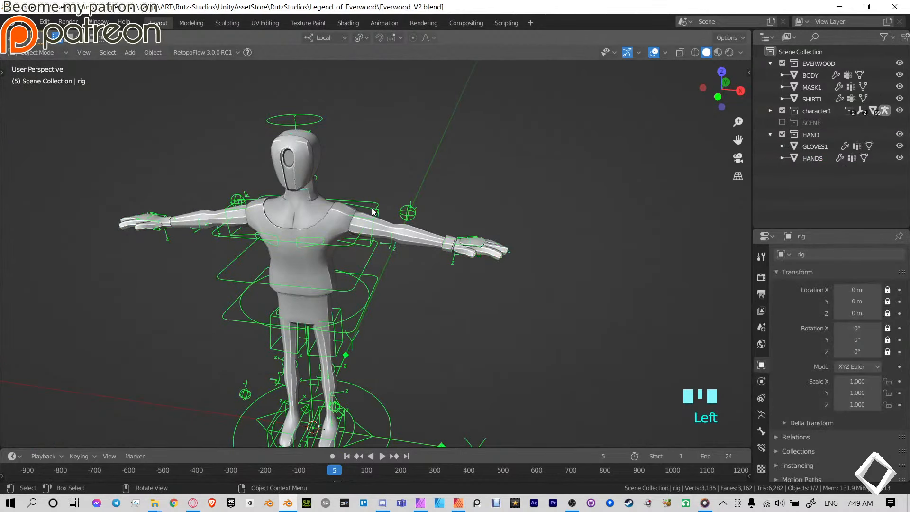
pyautogui.keyDown('shift'); pyautogui.moveTo(372, 207); pyautogui.dragTo(416, 205, button='middle'); pyautogui.keyUp('shift')
pyautogui.scroll(4, 481, 195)
pyautogui.moveTo(481, 194); pyautogui.dragTo(419, 206, button='middle')
# Select the gloves, compare them on both hands, and open the Auto Mirror settings.
pyautogui.click(580, 171)
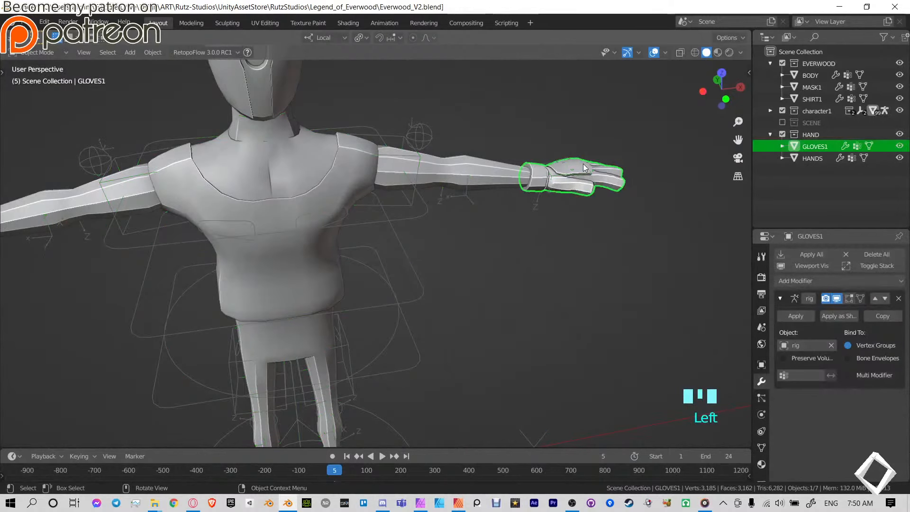
pyautogui.keyDown('shift'); pyautogui.moveTo(669, 168); pyautogui.dragTo(619, 213, button='middle'); pyautogui.keyUp('shift')
pyautogui.keyDown('shift'); pyautogui.moveTo(487, 127); pyautogui.dragTo(543, 202, button='middle'); pyautogui.keyUp('shift')
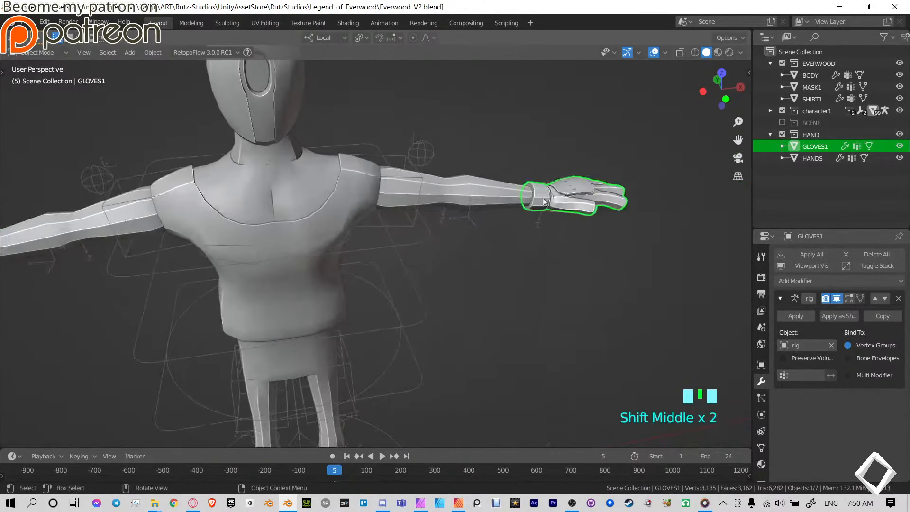
pyautogui.keyDown('shift'); pyautogui.moveTo(488, 156); pyautogui.dragTo(479, 231, button='middle'); pyautogui.keyUp('shift')
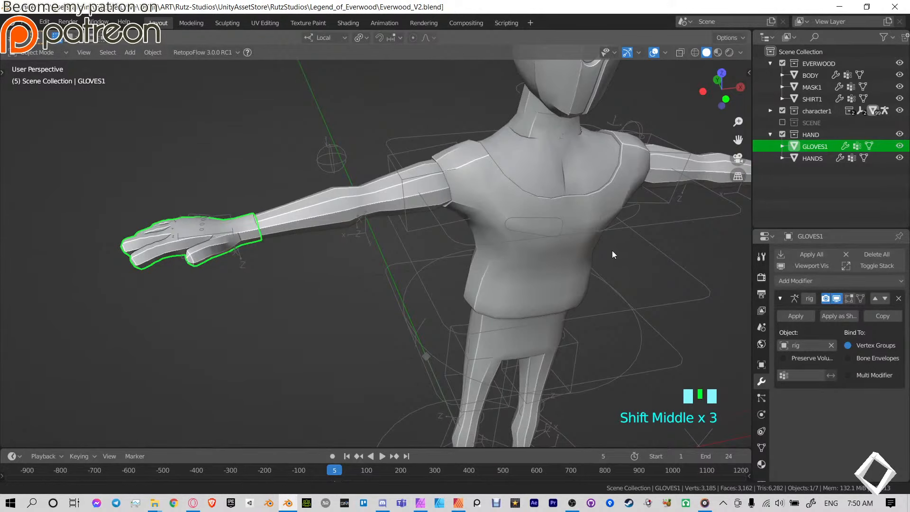
pyautogui.keyDown('shift'); pyautogui.moveTo(208, 211); pyautogui.dragTo(429, 227, button='middle'); pyautogui.keyUp('shift')
pyautogui.keyDown('shift'); pyautogui.moveTo(635, 225); pyautogui.dragTo(564, 224, button='middle'); pyautogui.keyUp('shift')
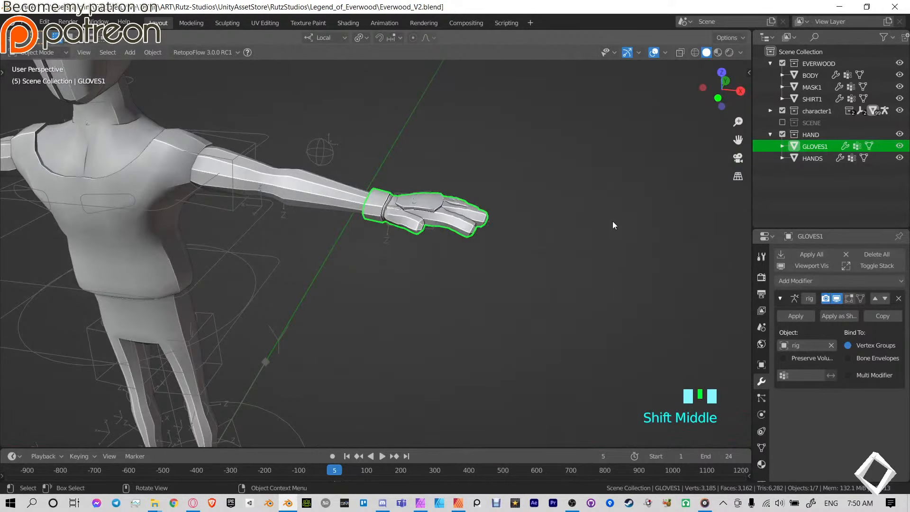
pyautogui.press('n')
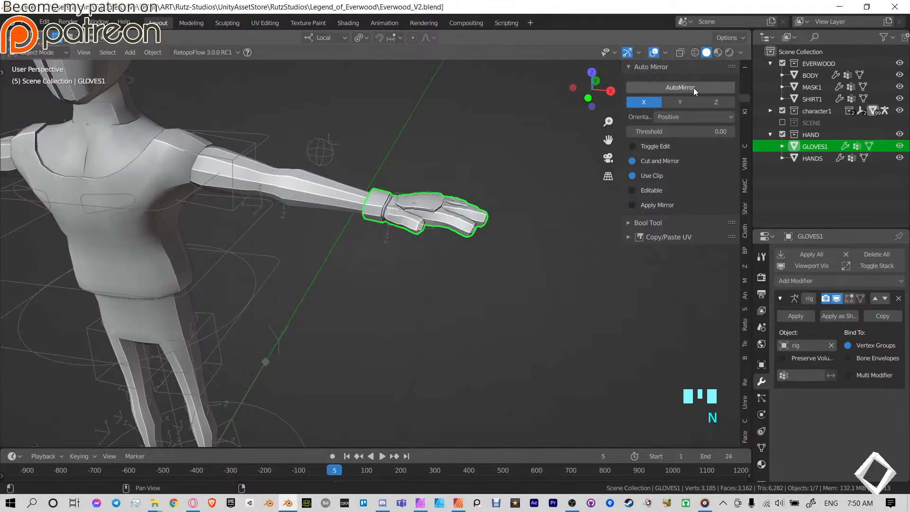
# Mirror the gloves mesh across the X axis with AutoMirror, using the positive orientation.
pyautogui.scroll(-4, 348, 215)
pyautogui.keyDown('shift'); pyautogui.moveTo(365, 218); pyautogui.dragTo(421, 156, button='middle'); pyautogui.keyUp('shift')
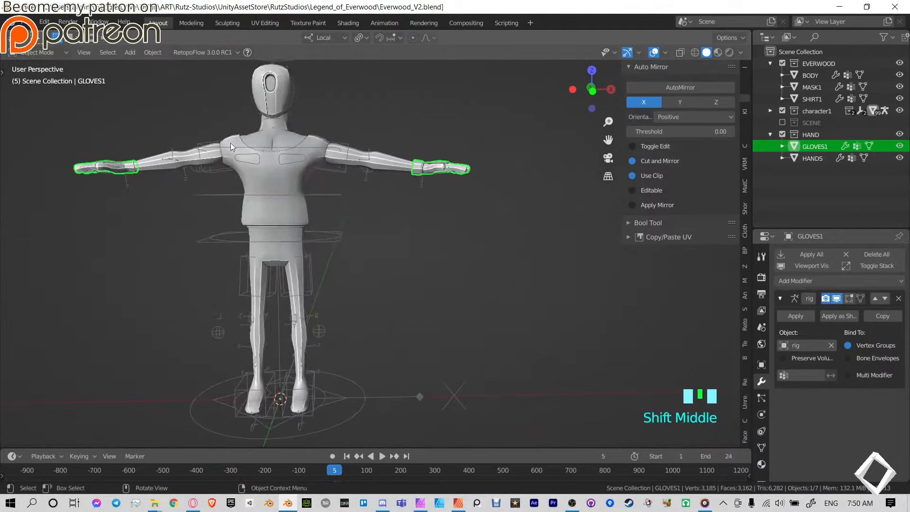
pyautogui.click(692, 118)
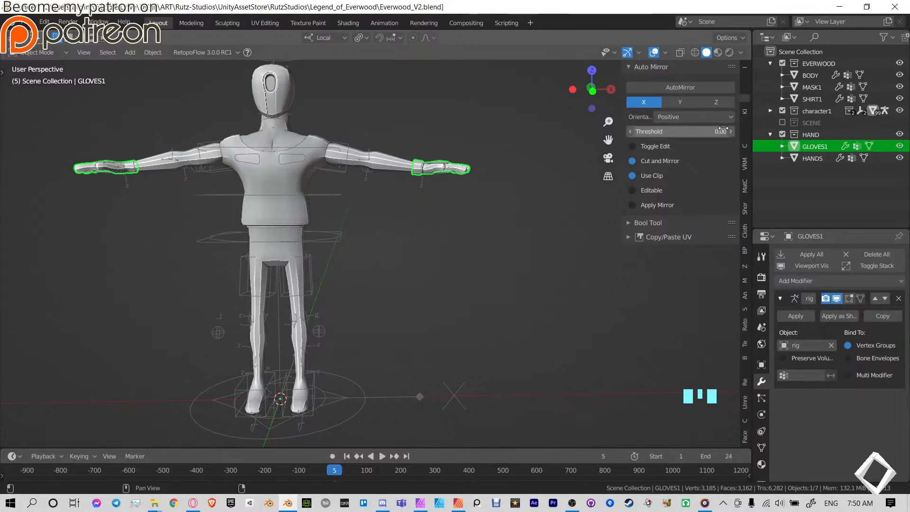
pyautogui.click(692, 86)
# Collapse the armature modifier's settings and apply the mirror modifier on the gloves.
pyautogui.keyDown('shift'); pyautogui.moveTo(624, 106); pyautogui.dragTo(411, 146, button='middle'); pyautogui.keyUp('shift')
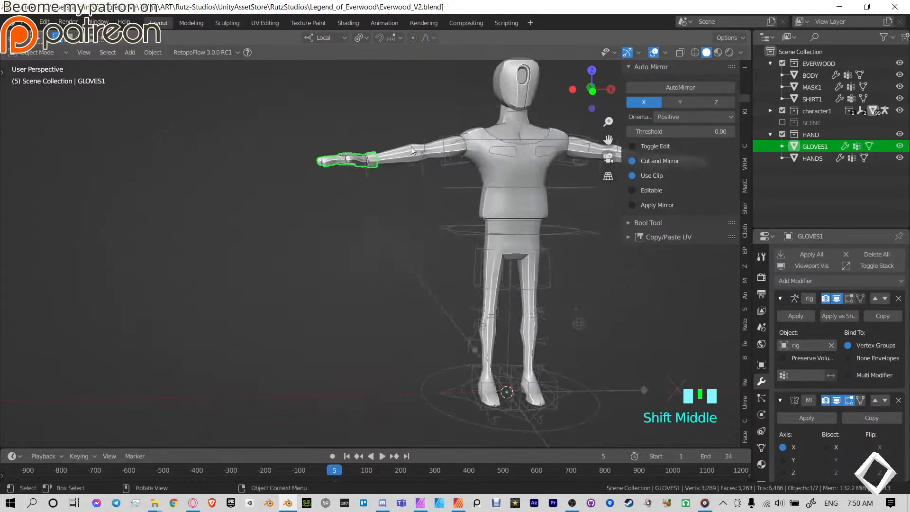
pyautogui.scroll(5, 450, 182)
pyautogui.keyDown('shift'); pyautogui.moveTo(450, 183); pyautogui.dragTo(281, 224, button='middle'); pyautogui.keyUp('shift')
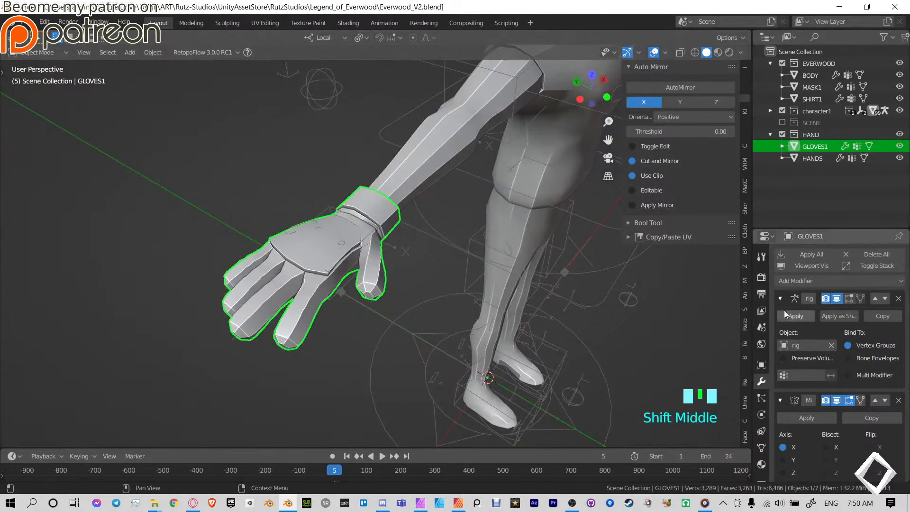
pyautogui.click(780, 298)
pyautogui.click(796, 338)
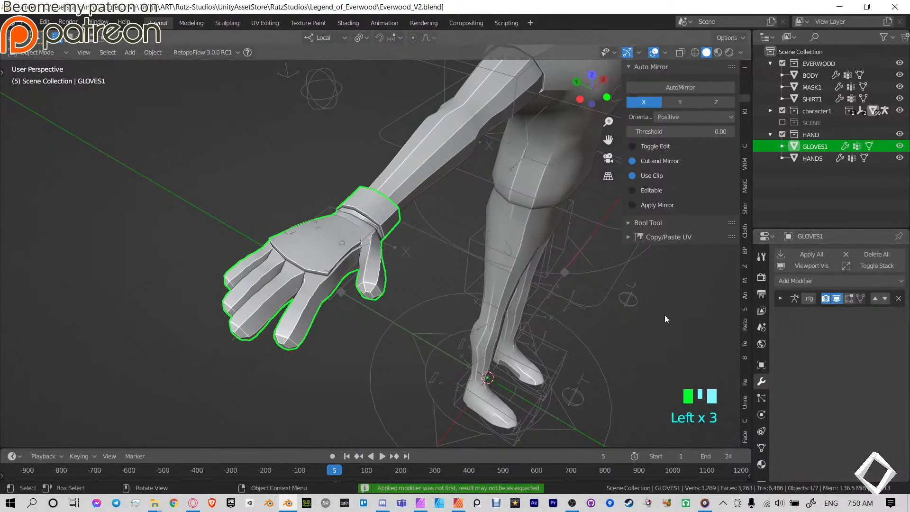
# Put the character rig in Pose Mode and test-rotate the spine bone, cancelling the rotation.
pyautogui.scroll(-2, 665, 315)
pyautogui.keyDown('shift'); pyautogui.moveTo(664, 315); pyautogui.dragTo(514, 221, button='middle'); pyautogui.keyUp('shift')
pyautogui.keyDown('shift'); pyautogui.moveTo(514, 222); pyautogui.dragTo(429, 222, button='middle'); pyautogui.keyUp('shift')
pyautogui.click(478, 247)
pyautogui.hotkey('ctrl', 'Tab')
pyautogui.press('r')
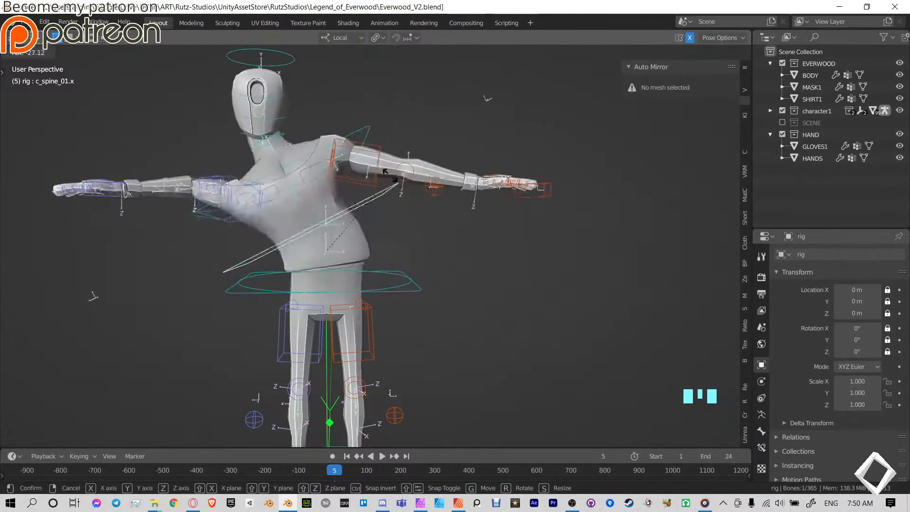
pyautogui.rightClick(407, 209)
# Move the left hand IK control down beside the body to test how the gloves deform.
pyautogui.moveTo(467, 242); pyautogui.dragTo(569, 220, button='middle')
pyautogui.click(510, 299)
pyautogui.press('g')
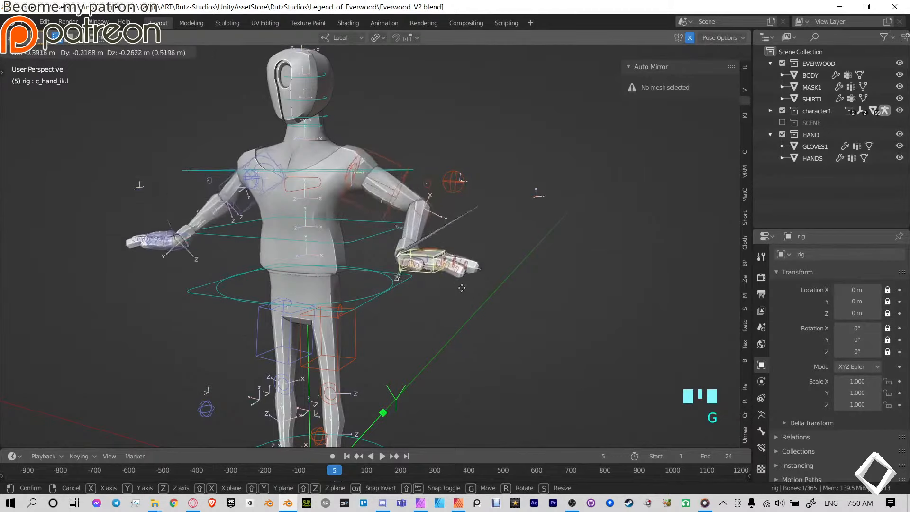
pyautogui.click(579, 358)
# Return to Object Mode, select the gloves and examine the stretched geometry at the wrist.
pyautogui.scroll(4, 596, 303)
pyautogui.keyDown('shift'); pyautogui.moveTo(596, 303); pyautogui.dragTo(436, 312, button='middle'); pyautogui.keyUp('shift')
pyautogui.scroll(-4, 460, 324)
pyautogui.press('Tab')
pyautogui.press('Tab')
pyautogui.moveTo(377, 273); pyautogui.dragTo(400, 284, button='middle')
pyautogui.hotkey('ctrl', 'Tab')
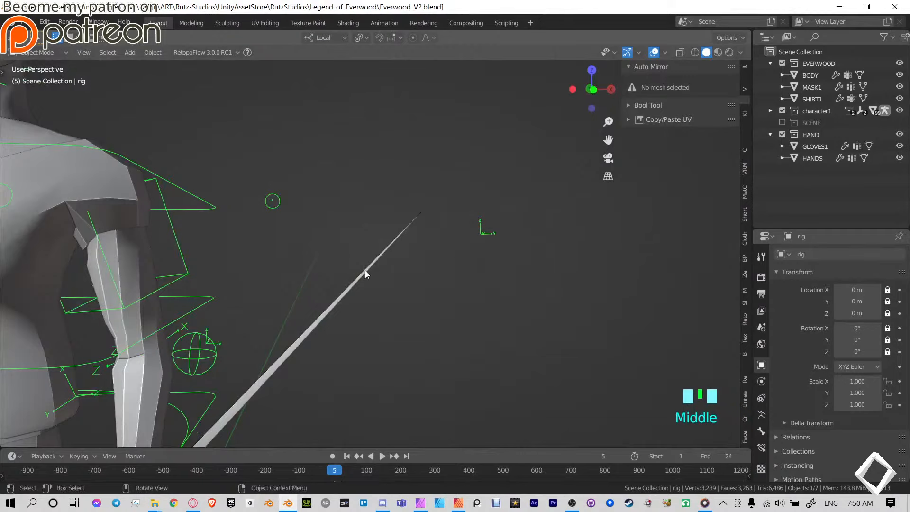
pyautogui.click(365, 270)
pyautogui.keyDown('shift'); pyautogui.moveTo(365, 270); pyautogui.dragTo(361, 249, button='middle'); pyautogui.keyUp('shift')
pyautogui.scroll(8, 433, 182)
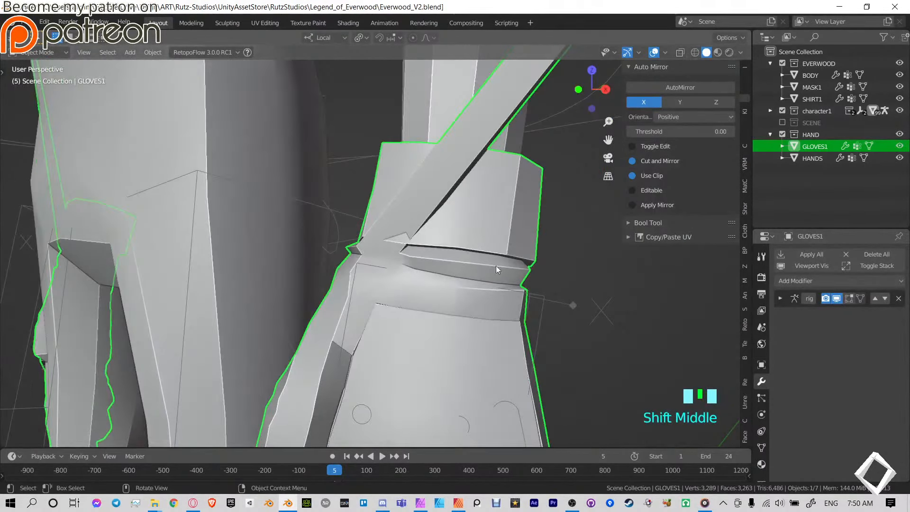
pyautogui.scroll(-4, 420, 229)
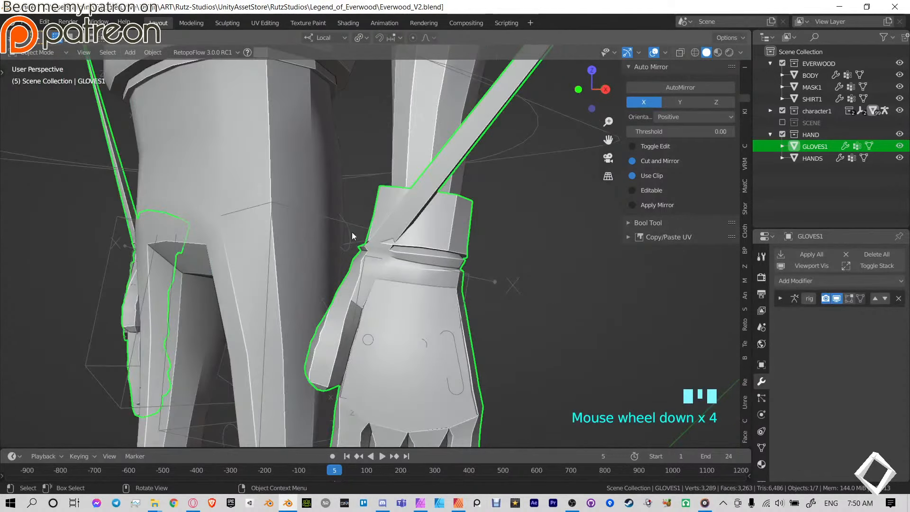
pyautogui.keyDown('shift'); pyautogui.moveTo(379, 243); pyautogui.dragTo(317, 314, button='middle'); pyautogui.keyUp('shift')
pyautogui.scroll(-5, 365, 328)
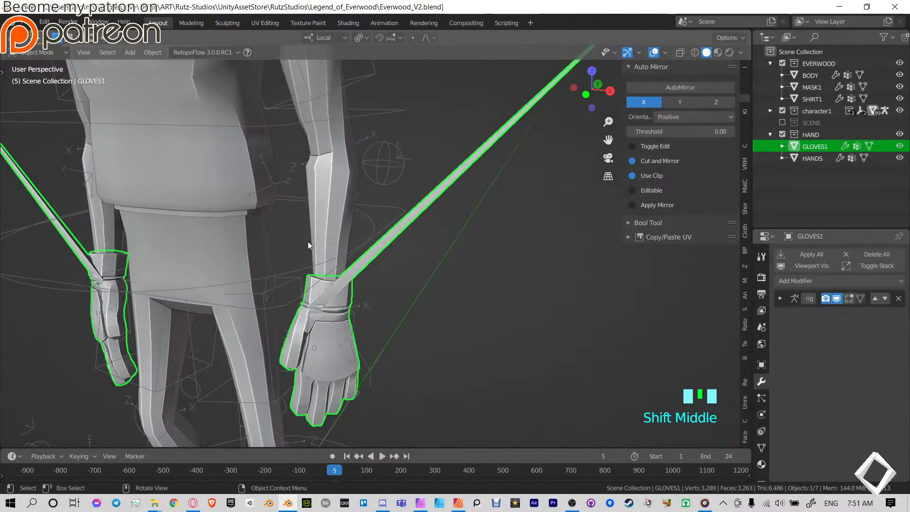
# Clear the location and rotation of all rig bones in Pose Mode, returning to Object Mode.
pyautogui.click(381, 205)
pyautogui.hotkey('ctrl', 'Tab')
pyautogui.press('a')
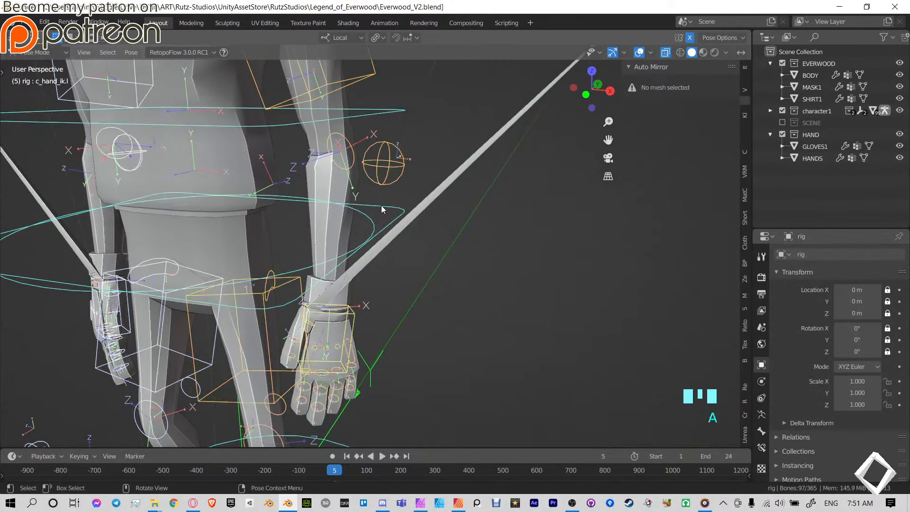
pyautogui.hotkey('alt', 'g')
pyautogui.hotkey('alt', 'r')
pyautogui.scroll(-5, 413, 211)
pyautogui.keyDown('shift'); pyautogui.moveTo(413, 211); pyautogui.dragTo(426, 224, button='middle'); pyautogui.keyUp('shift')
pyautogui.hotkey('ctrl', 'Tab')
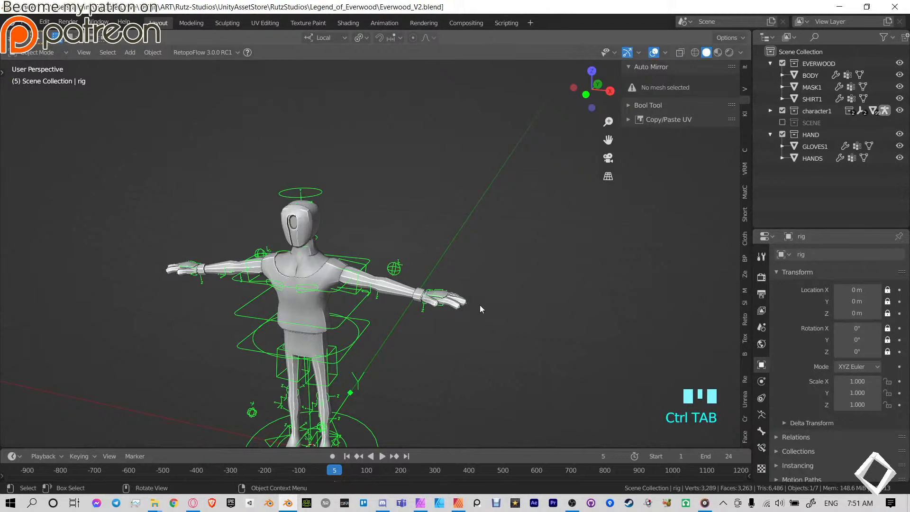
# Enter Edit Mode on the gloves mesh and select all of its vertices.
pyautogui.scroll(6, 479, 305)
pyautogui.keyDown('shift'); pyautogui.moveTo(538, 305); pyautogui.dragTo(360, 263, button='middle'); pyautogui.keyUp('shift')
pyautogui.click(365, 269)
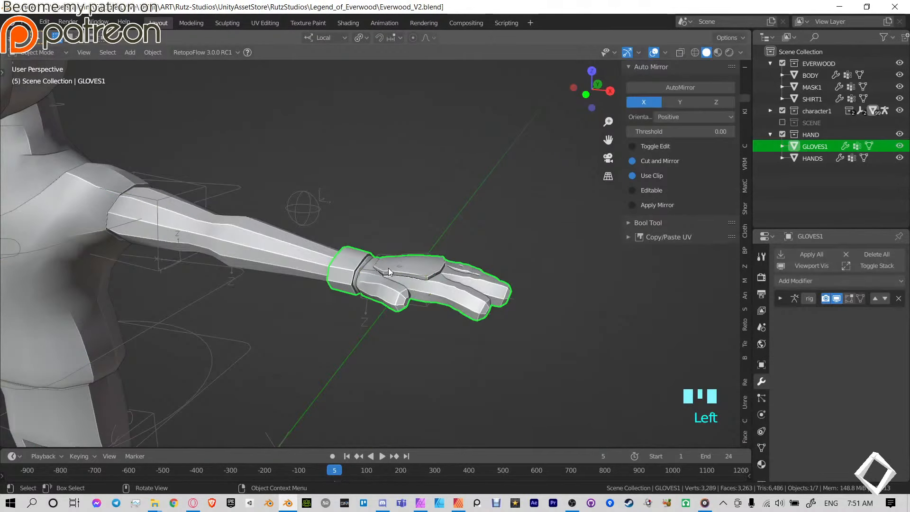
pyautogui.scroll(2, 375, 280)
pyautogui.hotkey('ctrl', 'Tab')
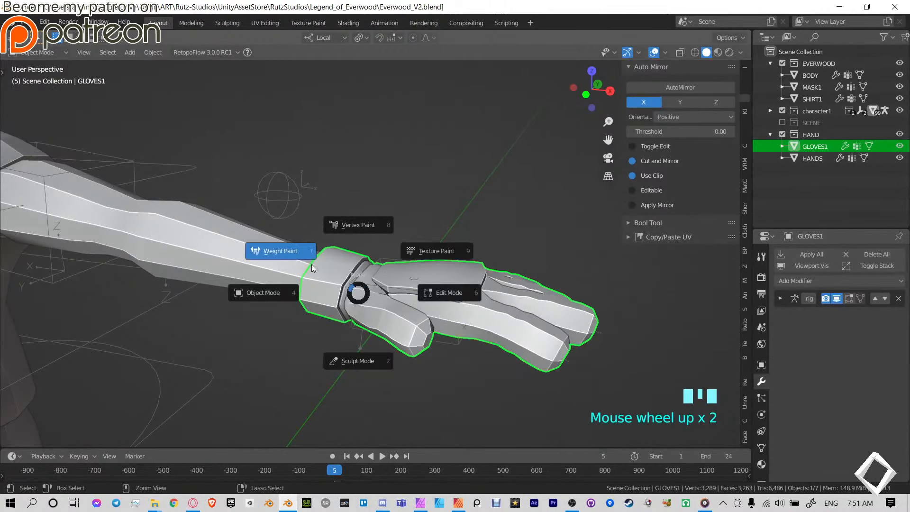
pyautogui.click(450, 293)
pyautogui.press('a')
pyautogui.moveTo(424, 263); pyautogui.dragTo(724, 311, button='middle')
pyautogui.scroll(3, 522, 285)
# Show the gloves' vertex groups and enable the Vertex Group Weights overlay in the viewport.
pyautogui.click(761, 447)
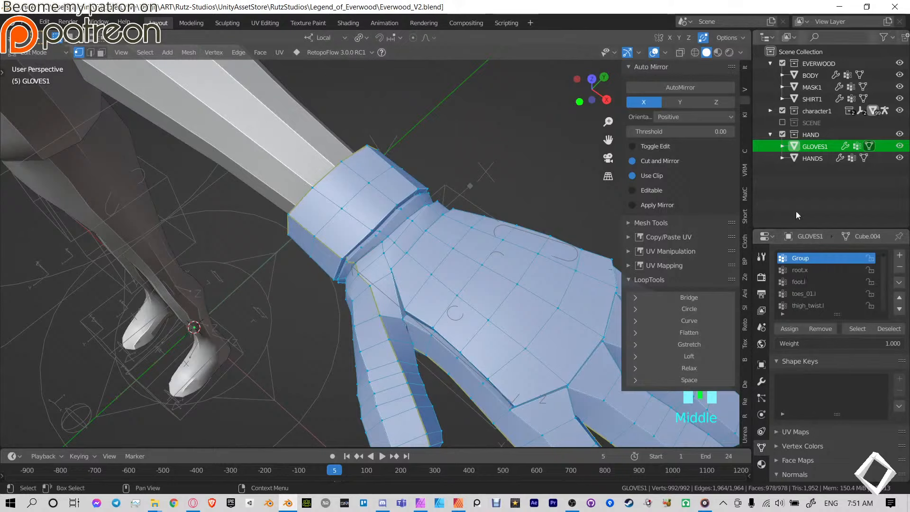
pyautogui.click(668, 66)
pyautogui.keyDown('shift'); pyautogui.moveTo(366, 170); pyautogui.dragTo(373, 230, button='middle'); pyautogui.keyUp('shift')
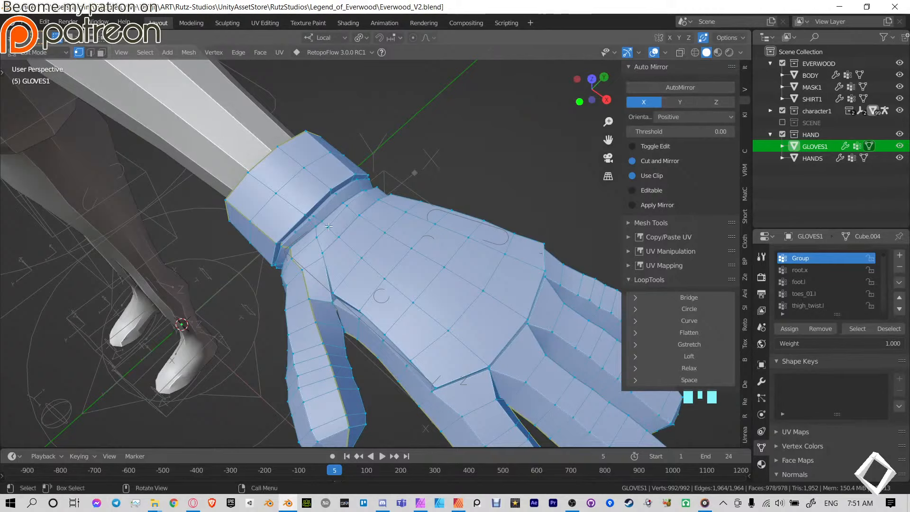
pyautogui.click(665, 52)
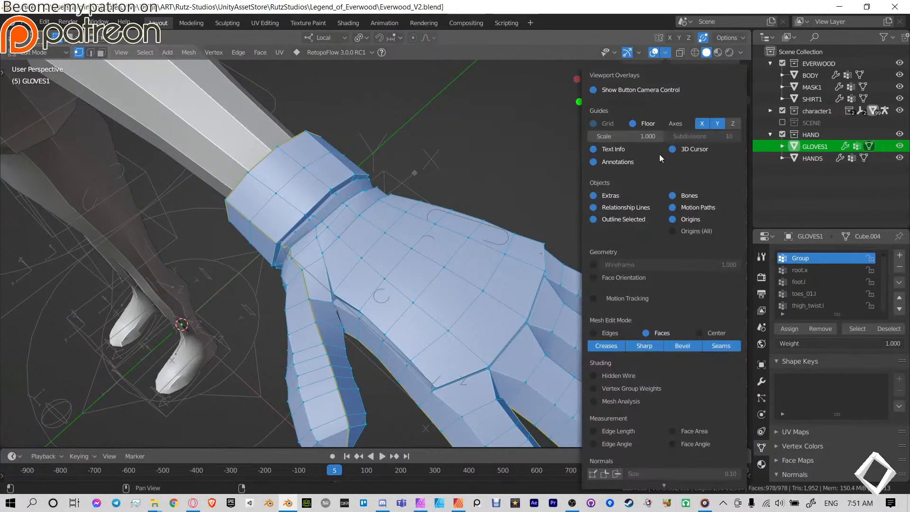
pyautogui.click(599, 388)
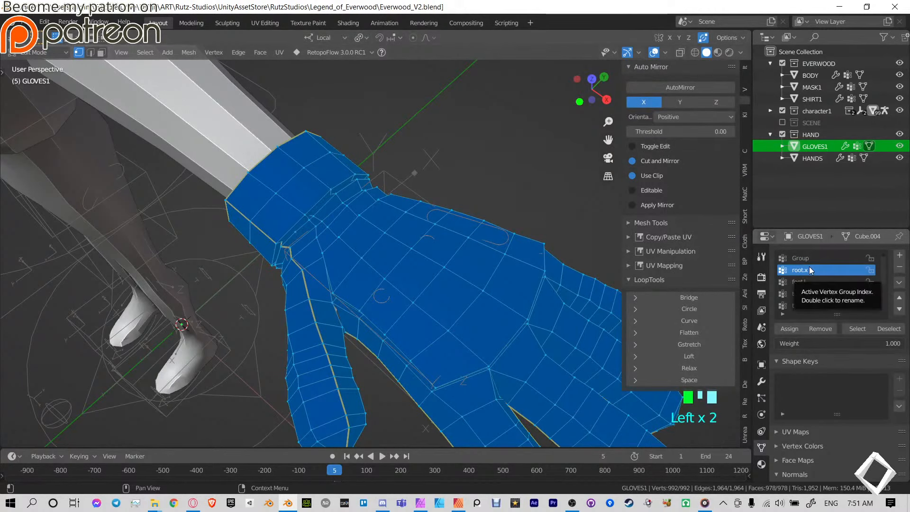
# Go through the gloves' vertex groups and make forearm_twist.l the active group.
pyautogui.press('n')
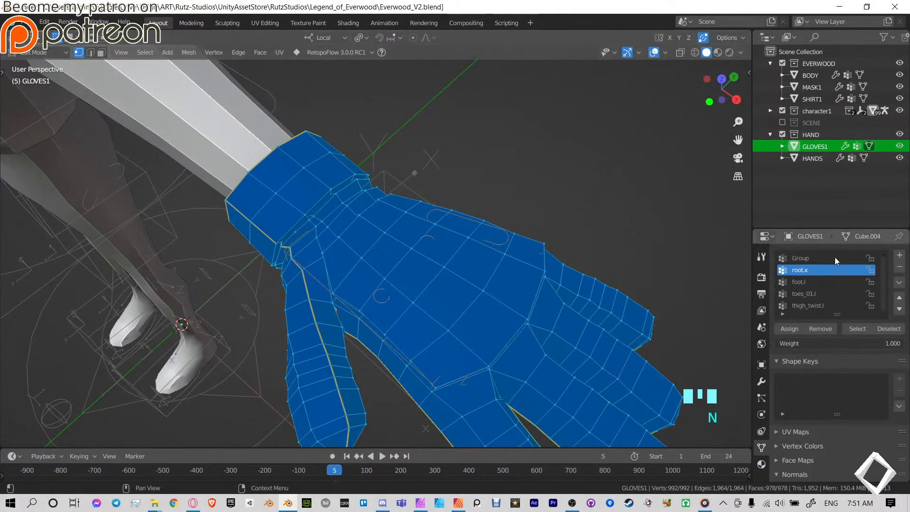
pyautogui.click(833, 258)
pyautogui.press('Down')
pyautogui.press('Down')
pyautogui.press('Down')
pyautogui.press('Down')
pyautogui.press('Down')
pyautogui.press('Down')
pyautogui.press('Down')
pyautogui.press('Down')
pyautogui.press('Down')
pyautogui.press('Down')
pyautogui.press('Down')
pyautogui.press('Down')
pyautogui.press('Down')
pyautogui.press('Down')
pyautogui.press('Down')
pyautogui.press('Down')
pyautogui.press('Down')
pyautogui.press('Down')
pyautogui.press('Down')
pyautogui.press('Down')
pyautogui.press('Down')
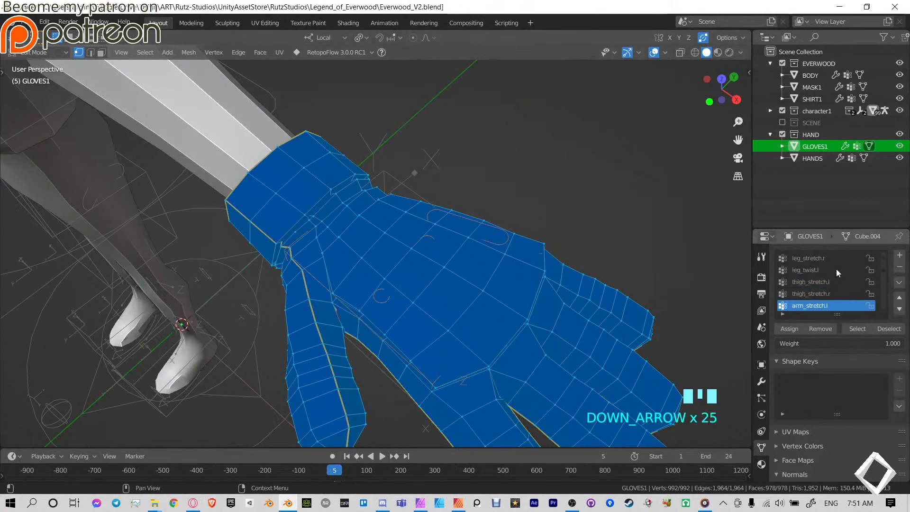
pyautogui.press('Up')
pyautogui.press('Up')
pyautogui.press('Up')
pyautogui.press('Up')
pyautogui.press('Up')
pyautogui.press('Up')
pyautogui.press('Up')
pyautogui.press('Up')
pyautogui.press('Up')
pyautogui.press('Up')
pyautogui.press('Up')
pyautogui.press('Up')
pyautogui.press('Up')
pyautogui.press('Down')
pyautogui.press('Down')
pyautogui.press('Down')
pyautogui.press('Down')
pyautogui.press('Down')
pyautogui.press('Down')
pyautogui.press('Down')
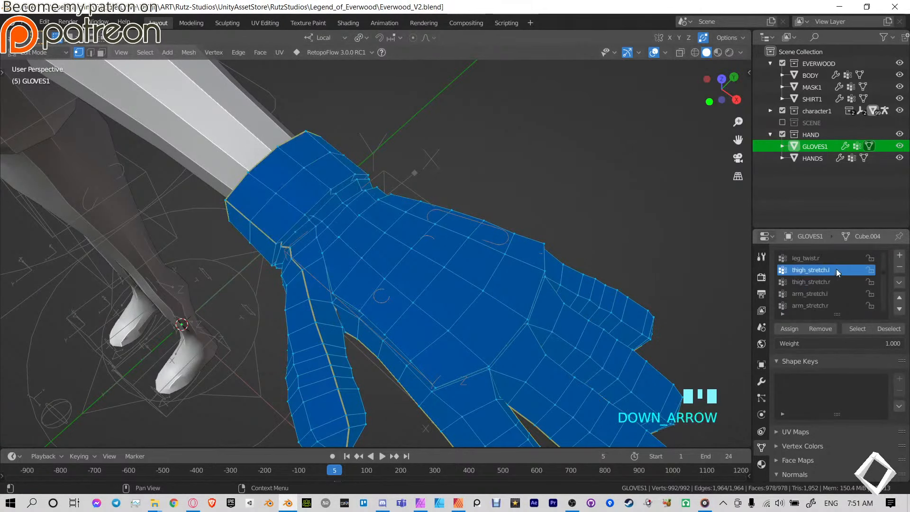
pyautogui.press('Down')
# Inspect the weights around the left glove's wrist and select the single dark blue vertex in the cuff groove.
pyautogui.moveTo(389, 213); pyautogui.dragTo(431, 241, button='middle')
pyautogui.scroll(4, 407, 187)
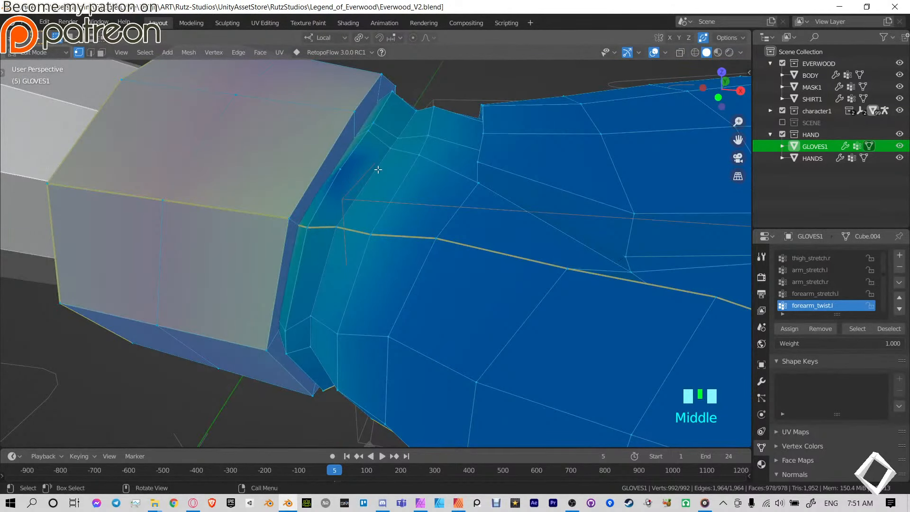
pyautogui.moveTo(378, 169); pyautogui.dragTo(391, 179, button='middle')
pyautogui.scroll(-2, 402, 194)
pyautogui.moveTo(428, 228); pyautogui.dragTo(392, 270, button='middle')
pyautogui.click(371, 373)
pyautogui.scroll(-3, 411, 293)
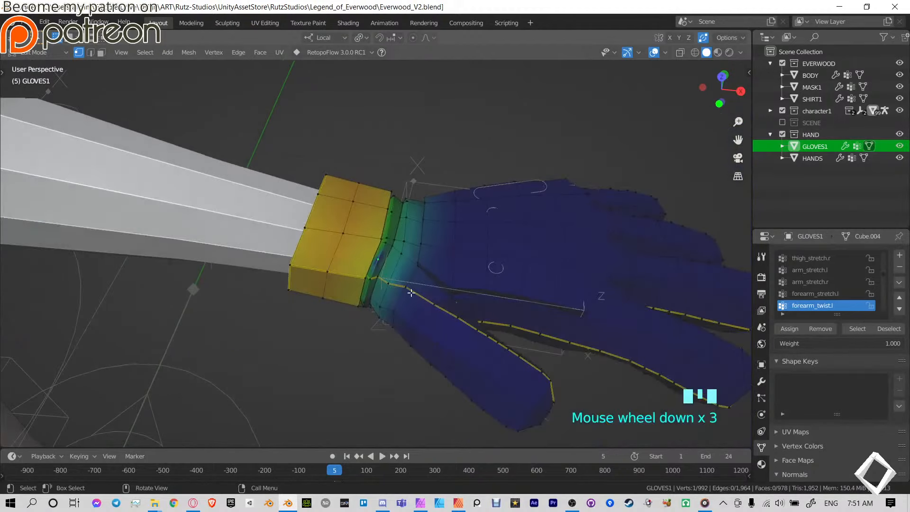
pyautogui.scroll(3, 373, 259)
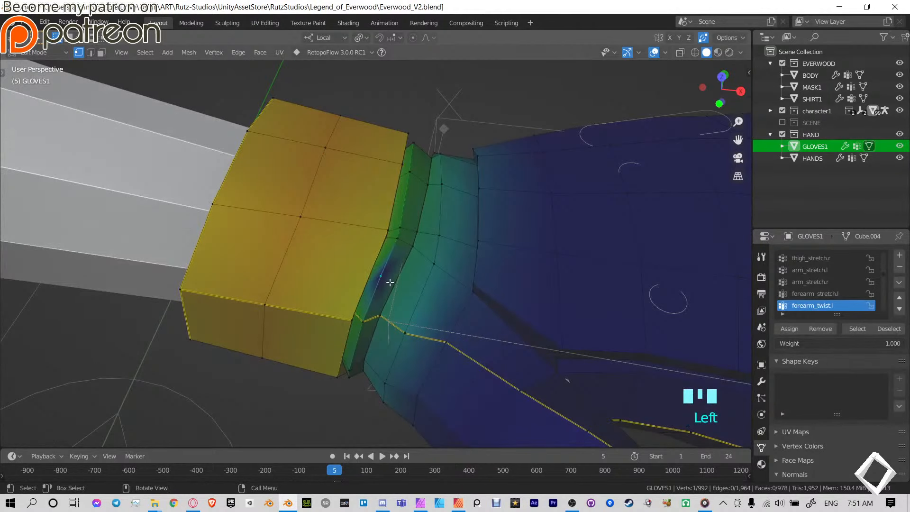
# Set the selected wrist vertex's weight to 0.3 and assign it to the forearm_twist.l group.
pyautogui.press('g')
pyautogui.rightClick(534, 286)
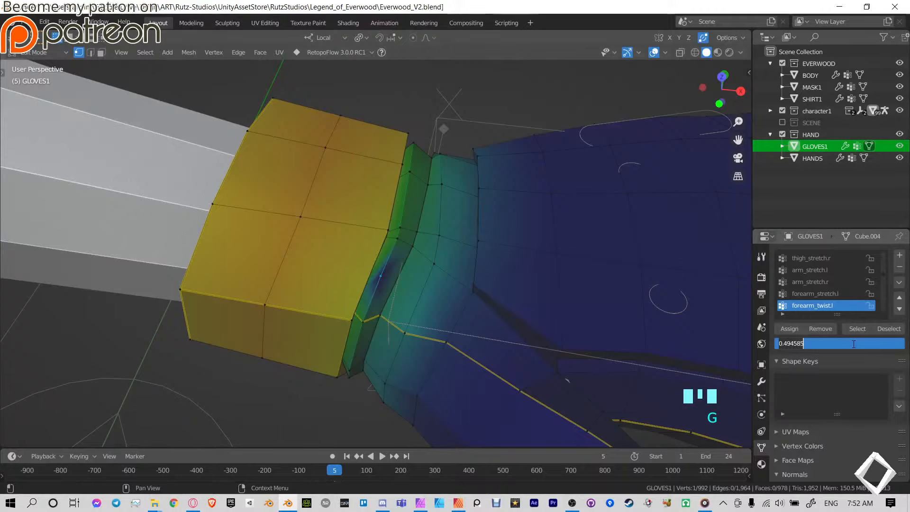
pyautogui.write('.3')
pyautogui.press('Return')
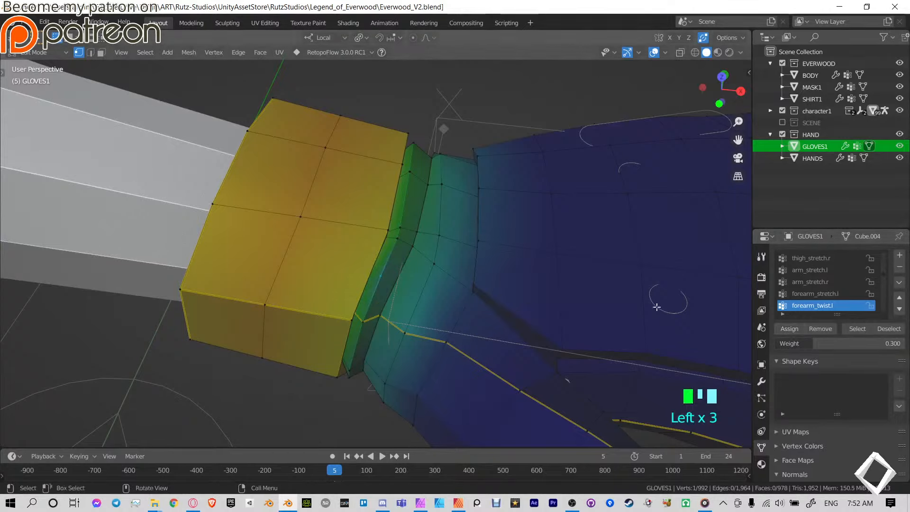
# Test the glove deformation in Pose Mode by moving the left hand IK control from several views, cancelling each move.
pyautogui.moveTo(327, 265); pyautogui.dragTo(394, 279, button='middle')
pyautogui.scroll(-4, 417, 266)
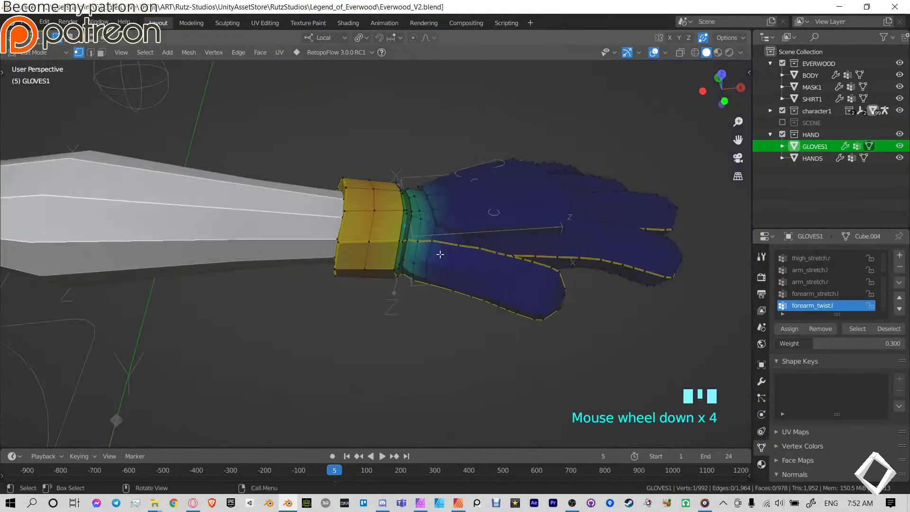
pyautogui.hotkey('ctrl', 'Tab')
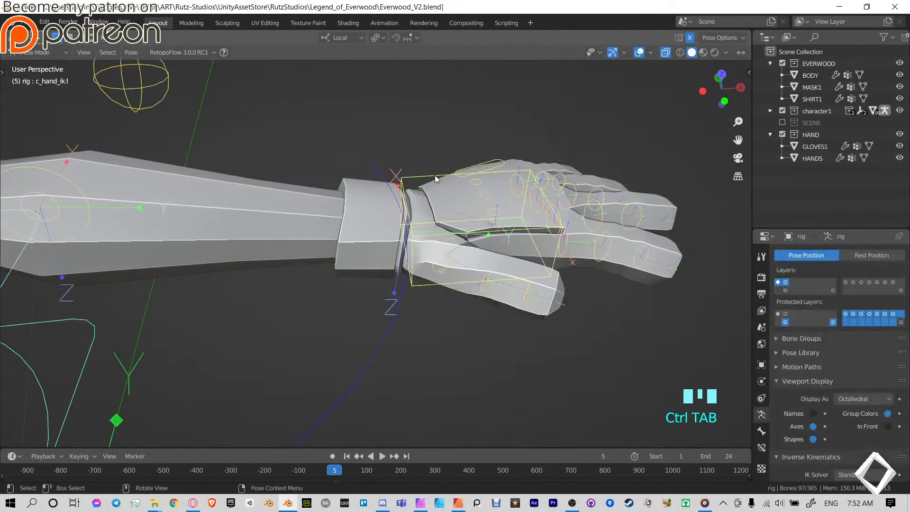
pyautogui.click(559, 218)
pyautogui.press('g')
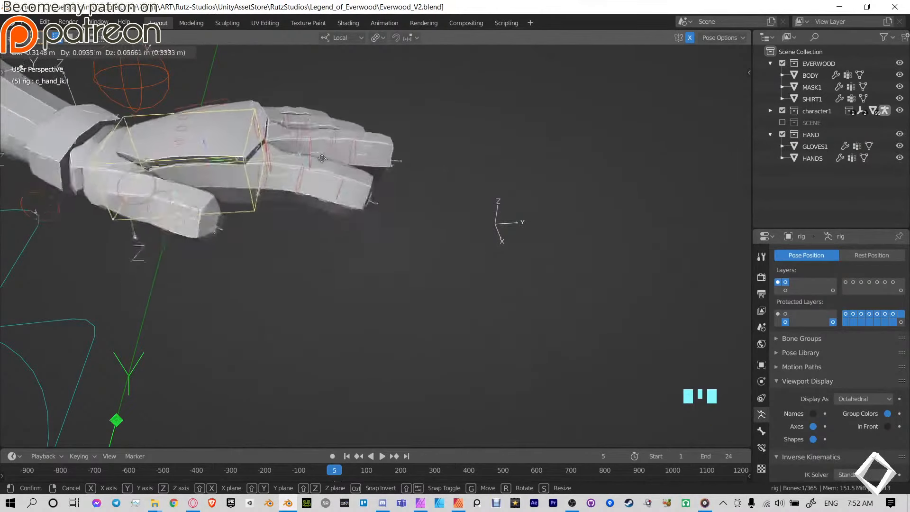
pyautogui.rightClick(438, 151)
pyautogui.scroll(-8, 438, 154)
pyautogui.press('g')
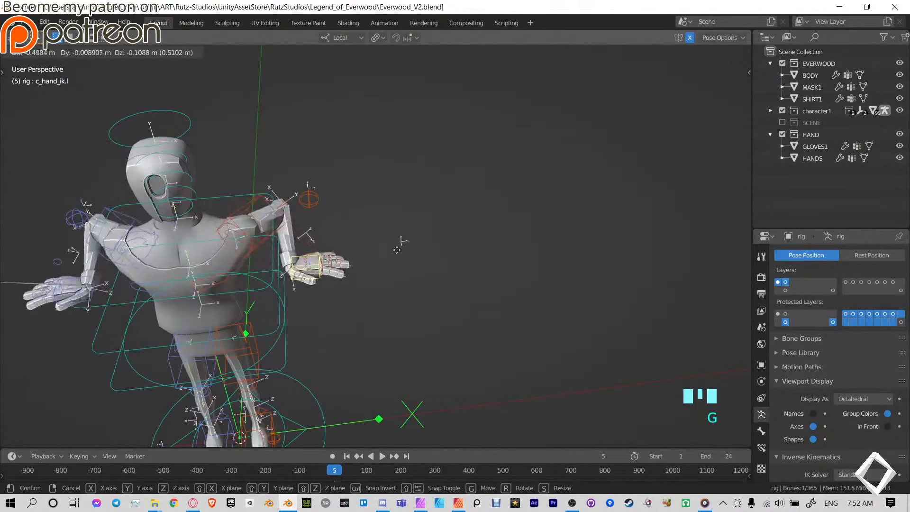
pyautogui.rightClick(447, 227)
pyautogui.moveTo(447, 226); pyautogui.dragTo(524, 214, button='middle')
pyautogui.press('g')
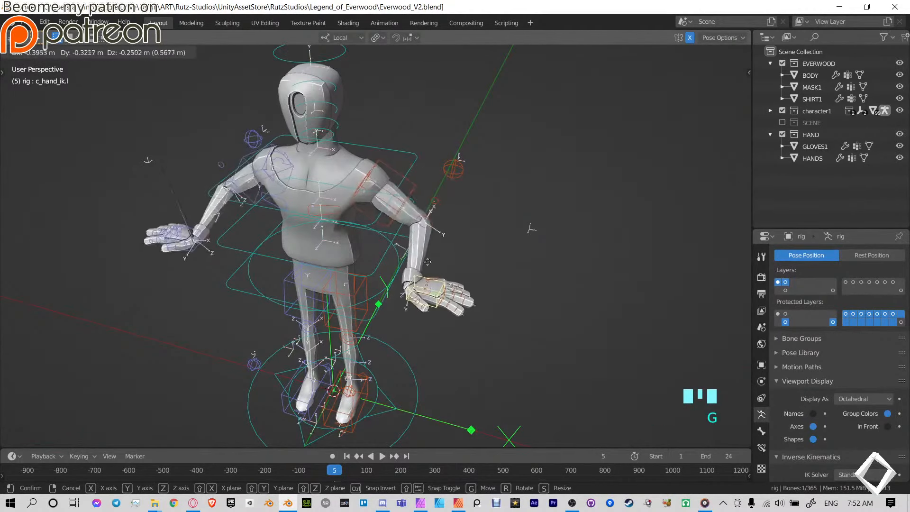
pyautogui.rightClick(482, 267)
pyautogui.moveTo(482, 266); pyautogui.dragTo(449, 227, button='middle')
pyautogui.press('g')
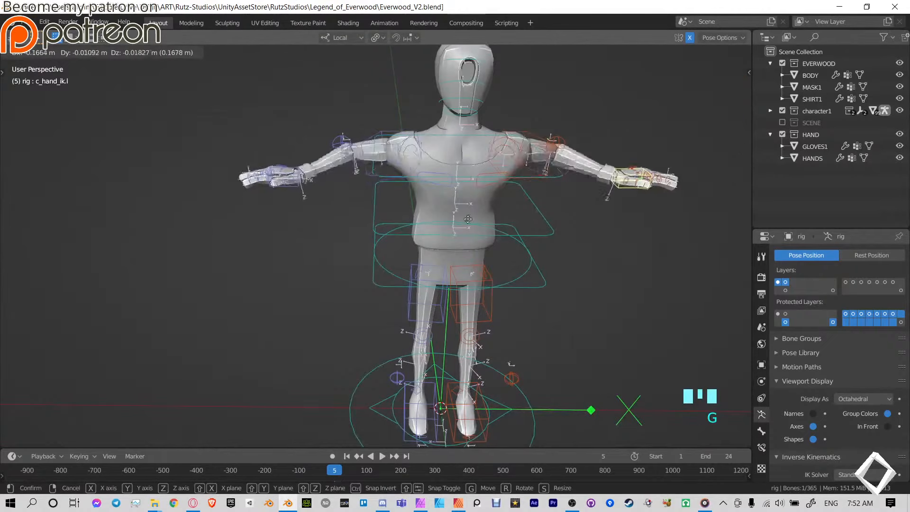
pyautogui.rightClick(450, 227)
# Return to Object Mode, select the gloves mesh and show the Auto Mirror settings again.
pyautogui.keyDown('shift'); pyautogui.moveTo(243, 176); pyautogui.dragTo(482, 191, button='middle'); pyautogui.keyUp('shift')
pyautogui.hotkey('ctrl', 'Tab')
pyautogui.click(529, 184)
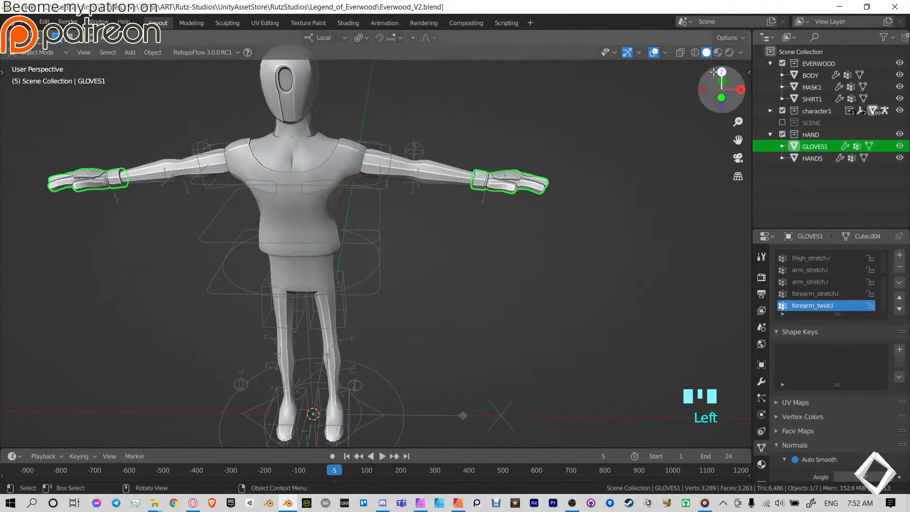
pyautogui.press('n')
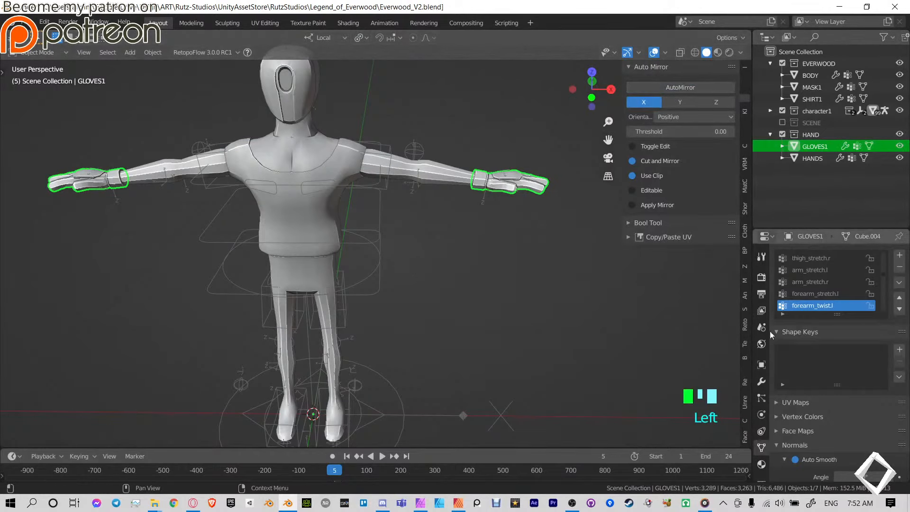
# Apply the gloves' Mirror modifier, leaving only the rig's Armature modifier, and hide the Auto Mirror settings.
pyautogui.click(761, 381)
pyautogui.click(806, 337)
pyautogui.press('n')
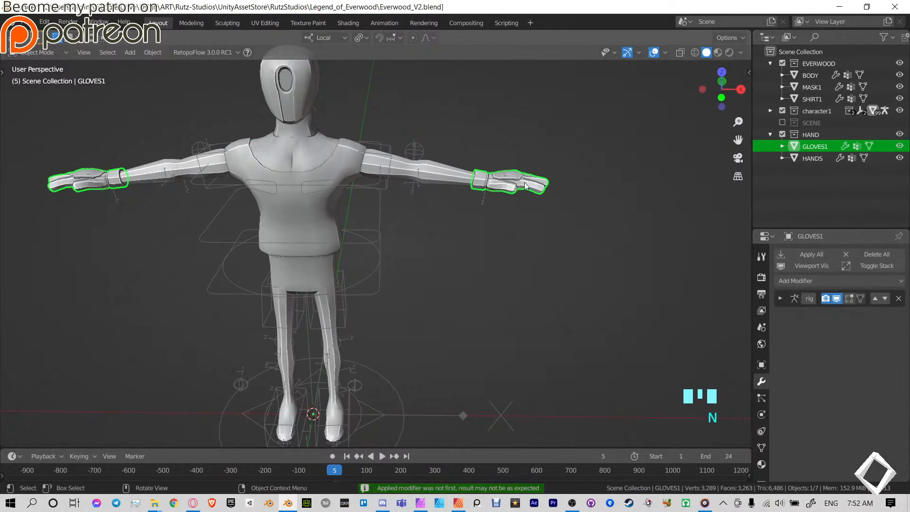
# Test the mirrored gloves in Pose Mode by moving the left hand IK control from two views, cancelling each move.
pyautogui.click(506, 181)
pyautogui.hotkey('ctrl', 'Tab')
pyautogui.press('g')
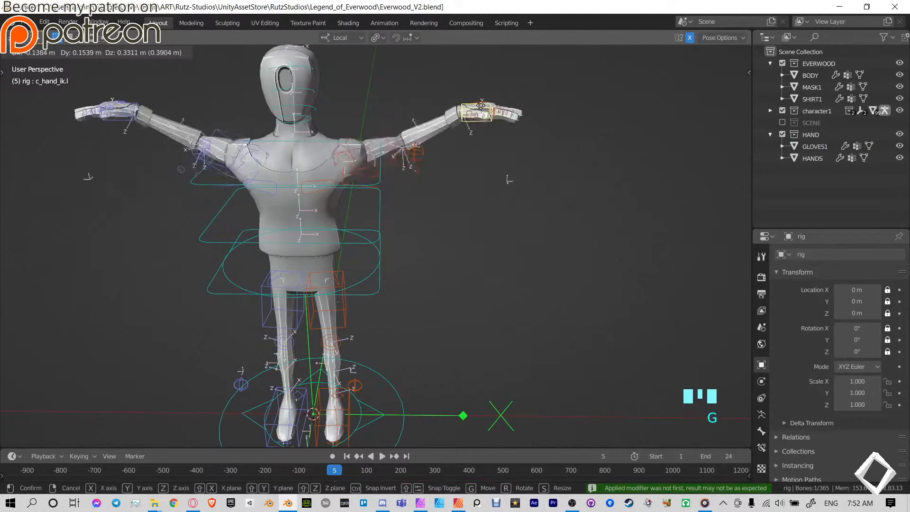
pyautogui.press('Escape')
pyautogui.moveTo(471, 209); pyautogui.dragTo(501, 193, button='middle')
pyautogui.press('g')
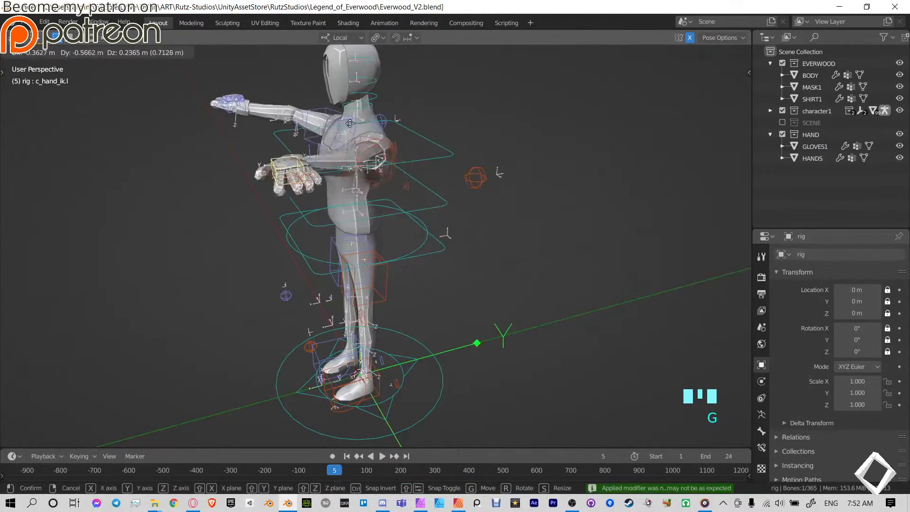
pyautogui.rightClick(463, 125)
pyautogui.moveTo(467, 147); pyautogui.dragTo(588, 210, button='middle')
# Rotate the left hand IK control about its local Z axis and lower the mirrored hands beside the hips.
pyautogui.press('r')
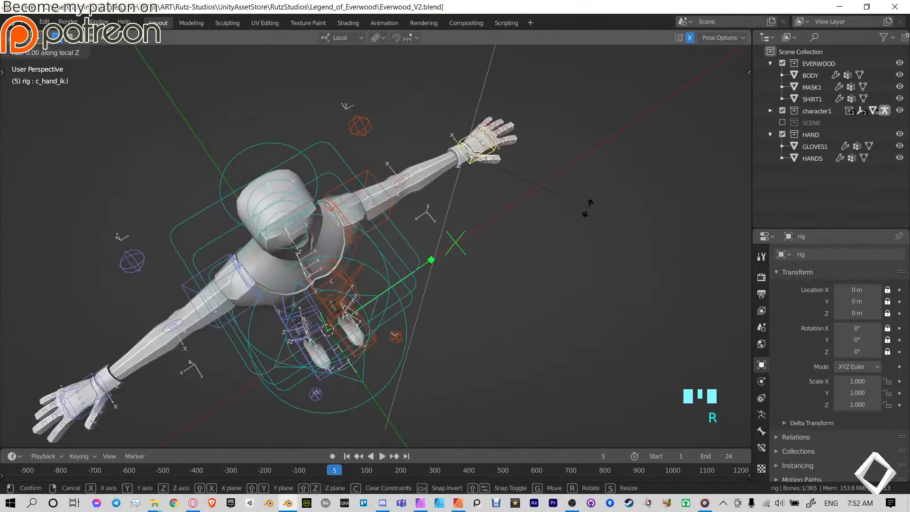
pyautogui.click(493, 241)
pyautogui.press('g')
pyautogui.click(496, 282)
pyautogui.moveTo(495, 284); pyautogui.dragTo(386, 193, button='middle')
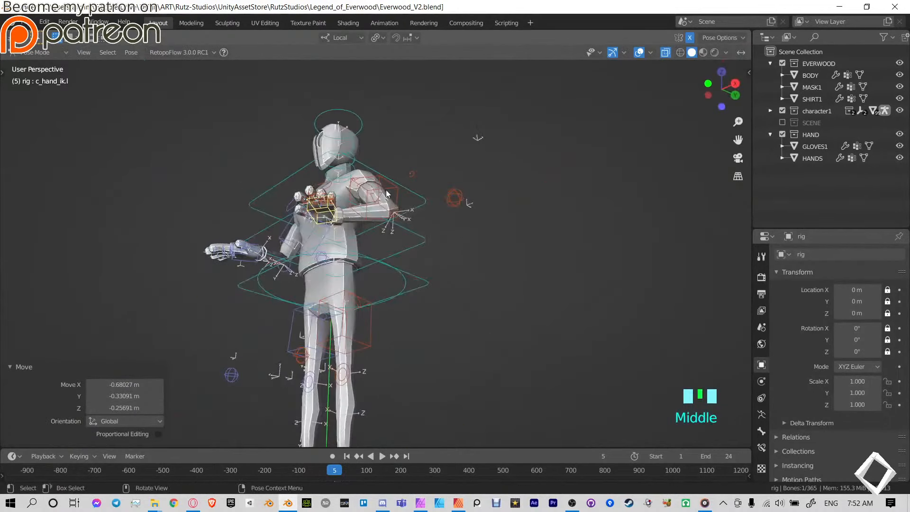
pyautogui.press('g')
pyautogui.click(385, 282)
# Bend the left glove's index finger by rotating the c_index1.l control about 74°.
pyautogui.moveTo(384, 282); pyautogui.dragTo(472, 302, button='middle')
pyautogui.scroll(4, 364, 192)
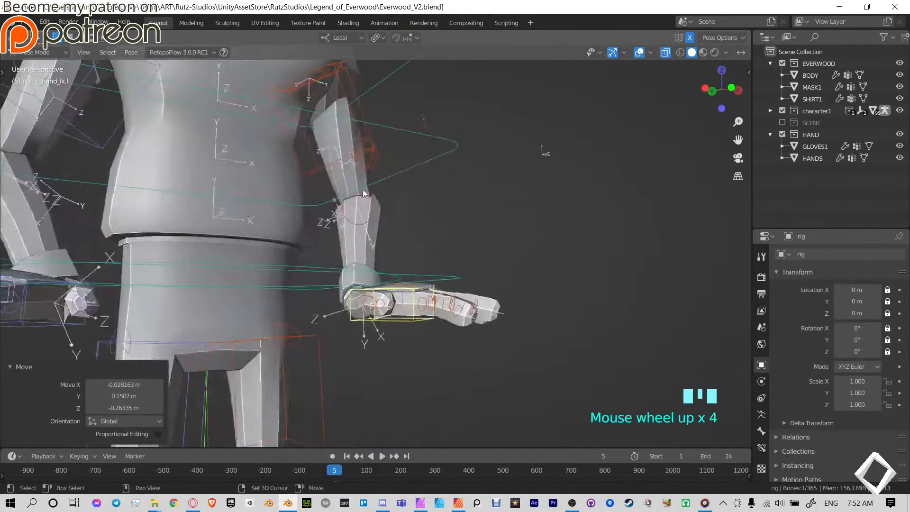
pyautogui.scroll(-2, 473, 300)
pyautogui.keyDown('shift'); pyautogui.moveTo(362, 189); pyautogui.dragTo(423, 244, button='middle'); pyautogui.keyUp('shift')
pyautogui.scroll(5, 424, 244)
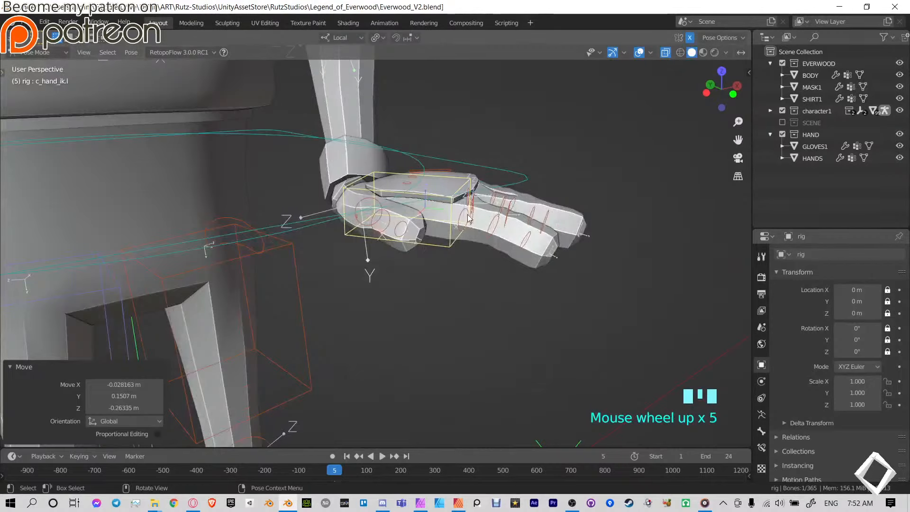
pyautogui.moveTo(469, 218); pyautogui.dragTo(497, 226, button='middle')
pyautogui.click(496, 226)
pyautogui.press('r')
pyautogui.click(533, 279)
pyautogui.moveTo(532, 279); pyautogui.dragTo(449, 223, button='middle')
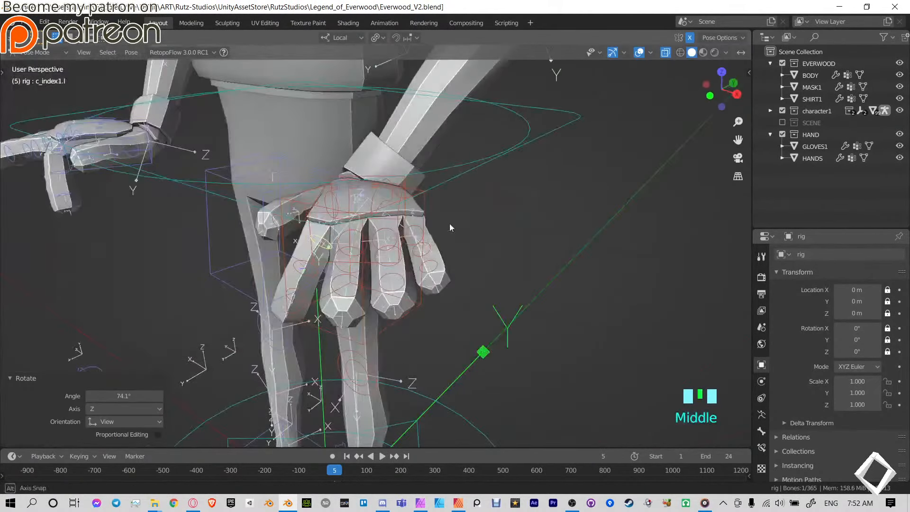
# Rotate two more finger controls of the left hand to test how the glove fingers deform.
pyautogui.click(391, 232)
pyautogui.moveTo(391, 232); pyautogui.dragTo(272, 265, button='middle')
pyautogui.press('r')
pyautogui.click(290, 260)
pyautogui.click(275, 258)
pyautogui.press('r')
pyautogui.click(281, 302)
# Rotate the c_middle2.l finger control about 64°, then about -35.3° from the front view to test the middle finger.
pyautogui.moveTo(281, 303); pyautogui.dragTo(507, 252, button='middle')
pyautogui.click(511, 229)
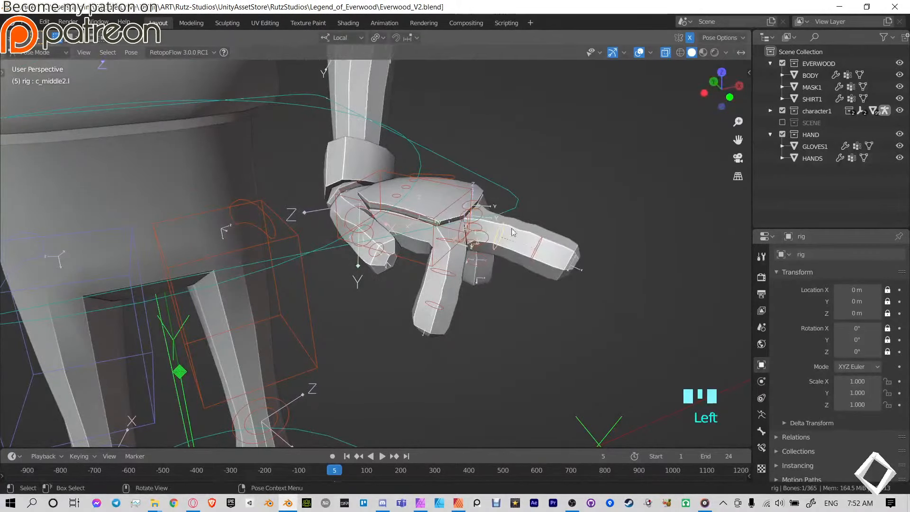
pyautogui.press('r')
pyautogui.click(562, 299)
pyautogui.moveTo(563, 299); pyautogui.dragTo(483, 259, button='middle')
pyautogui.press('r')
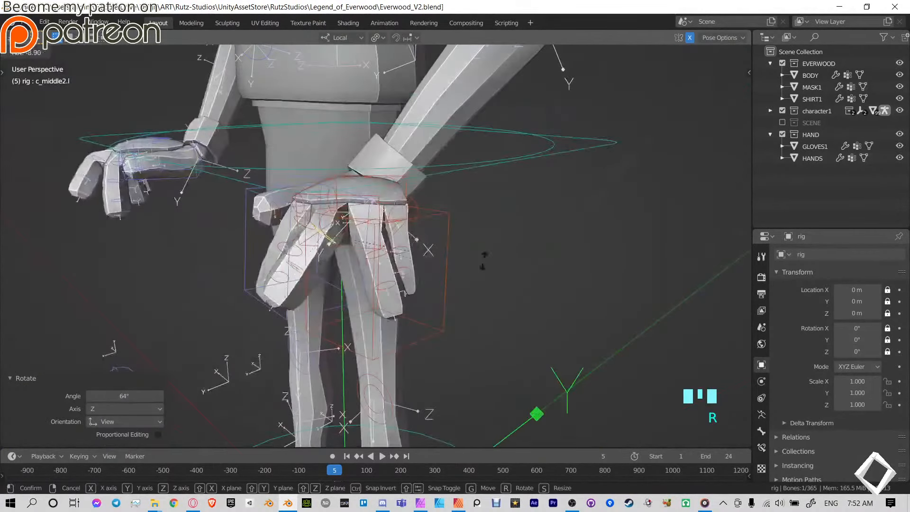
pyautogui.click(463, 207)
# Reset the pose by clearing the rotation and location of all the rig's bones.
pyautogui.moveTo(463, 207); pyautogui.dragTo(445, 245, button='middle')
pyautogui.scroll(-4, 436, 240)
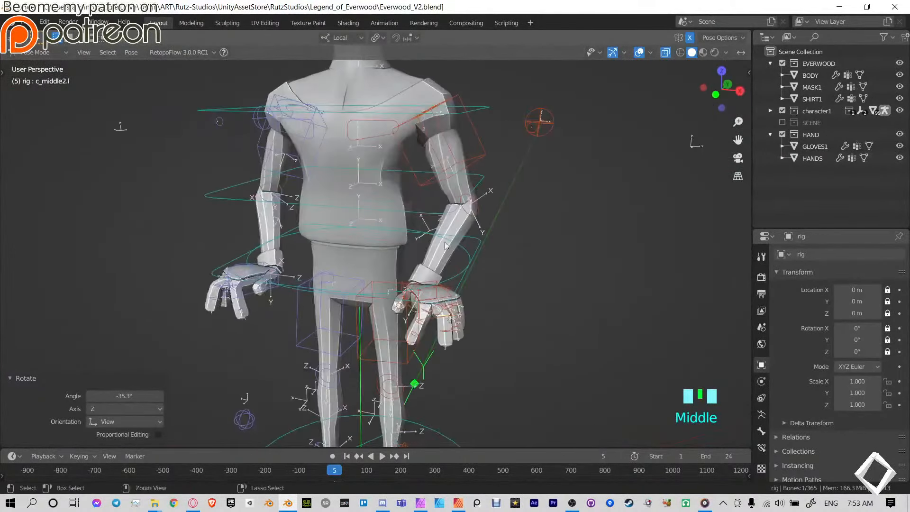
pyautogui.press('a')
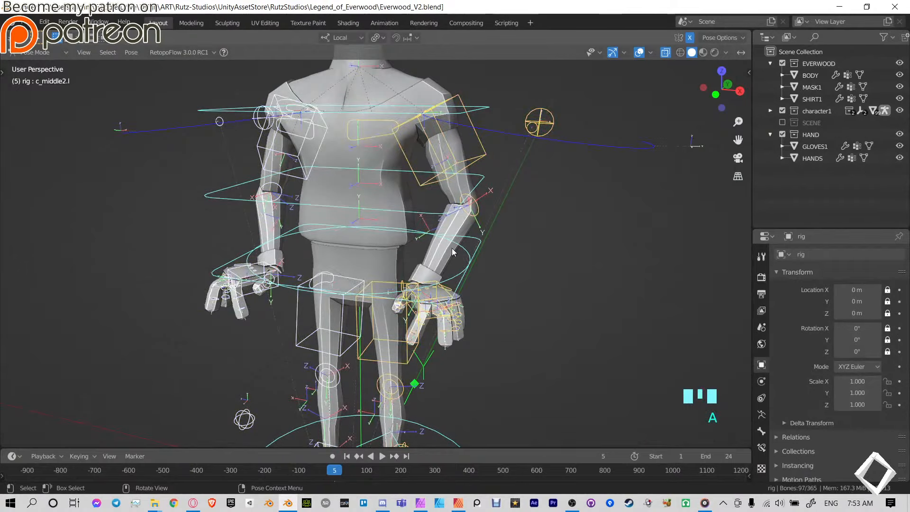
pyautogui.hotkey('alt', 'r')
pyautogui.hotkey('alt', 'g')
# Return to Object Mode and hide the rig.
pyautogui.hotkey('ctrl', 'Tab')
pyautogui.scroll(-4, 450, 245)
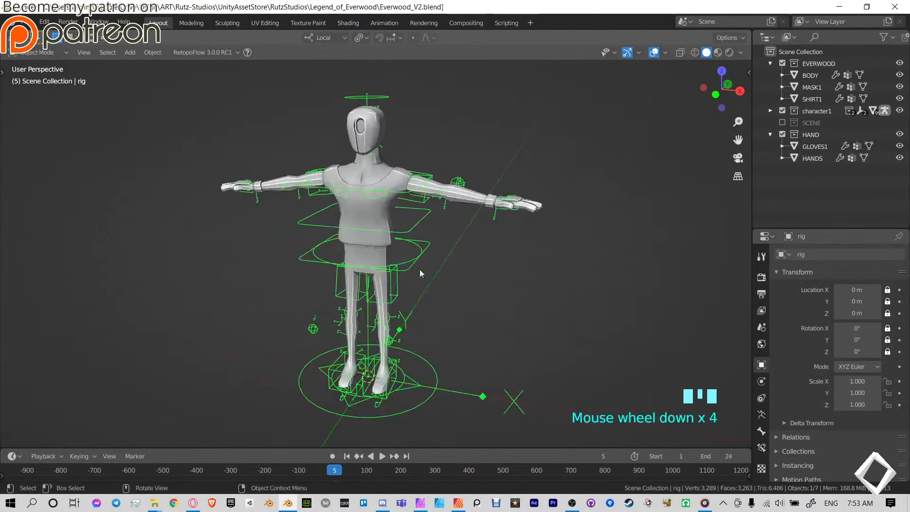
pyautogui.press('h')
# Select the BODY mesh and enter Edit Mode with face selection around the lower legs.
pyautogui.moveTo(450, 242); pyautogui.dragTo(576, 273, button='middle')
pyautogui.scroll(5, 517, 273)
pyautogui.scroll(-4, 496, 269)
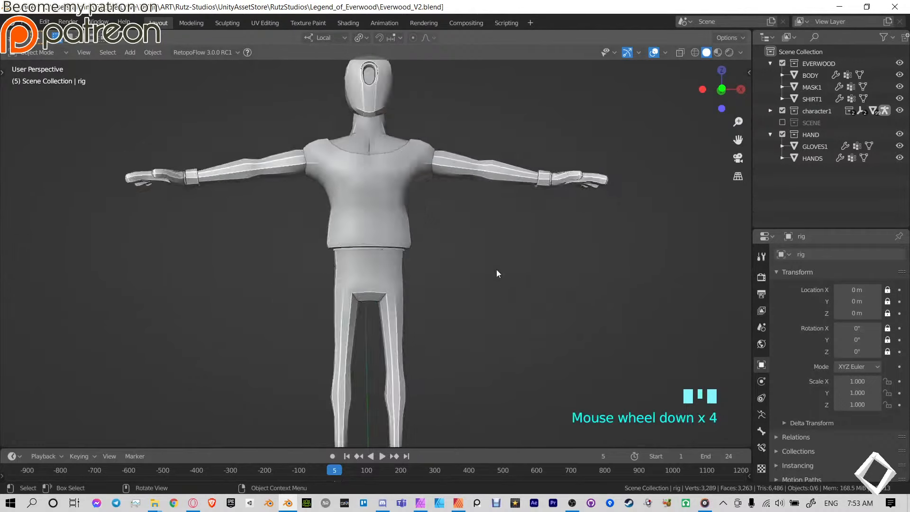
pyautogui.keyDown('shift'); pyautogui.moveTo(496, 269); pyautogui.dragTo(388, 257, button='middle'); pyautogui.keyUp('shift')
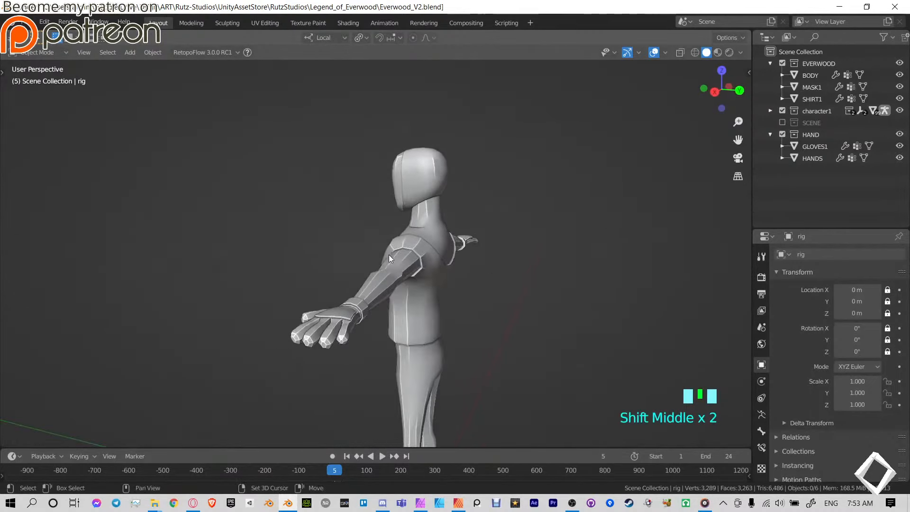
pyautogui.keyDown('shift'); pyautogui.moveTo(402, 354); pyautogui.dragTo(410, 220, button='middle'); pyautogui.keyUp('shift')
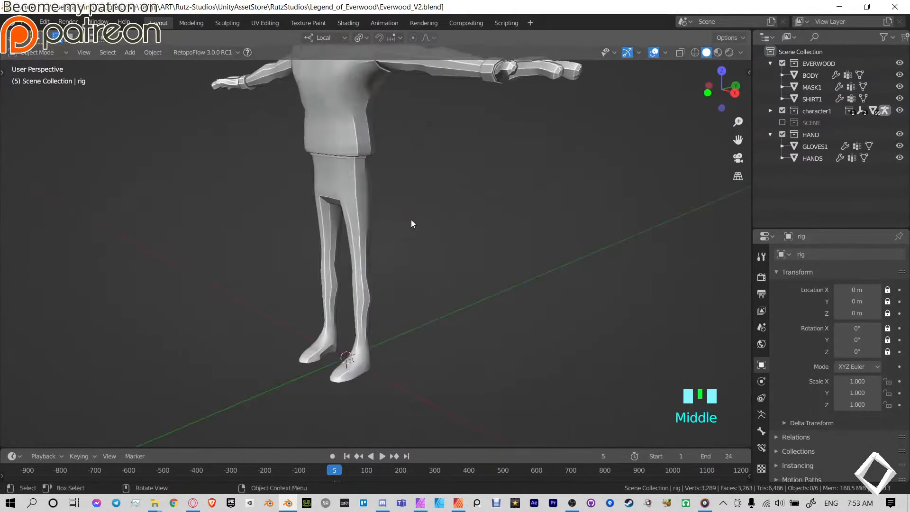
pyautogui.click(394, 278)
pyautogui.keyDown('shift'); pyautogui.moveTo(394, 281); pyautogui.dragTo(457, 311, button='middle'); pyautogui.keyUp('shift')
pyautogui.press('Tab')
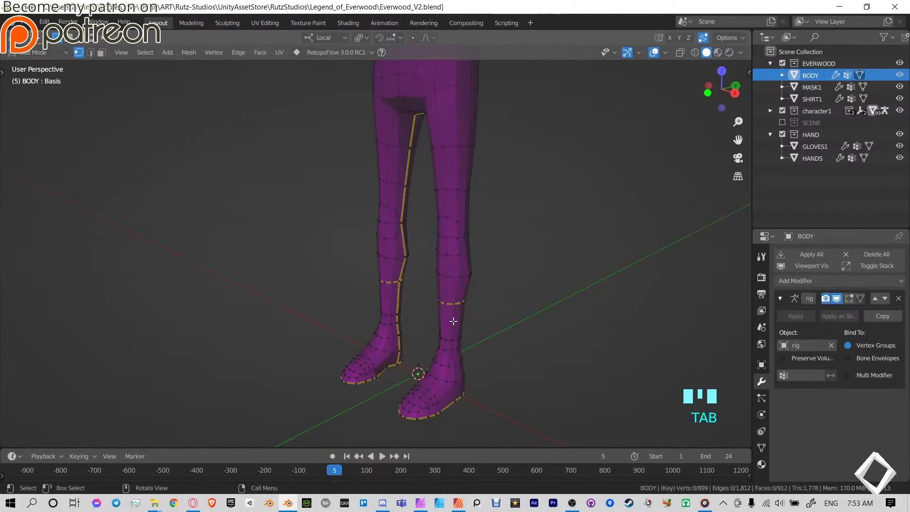
pyautogui.press('Tab')
pyautogui.press('Tab')
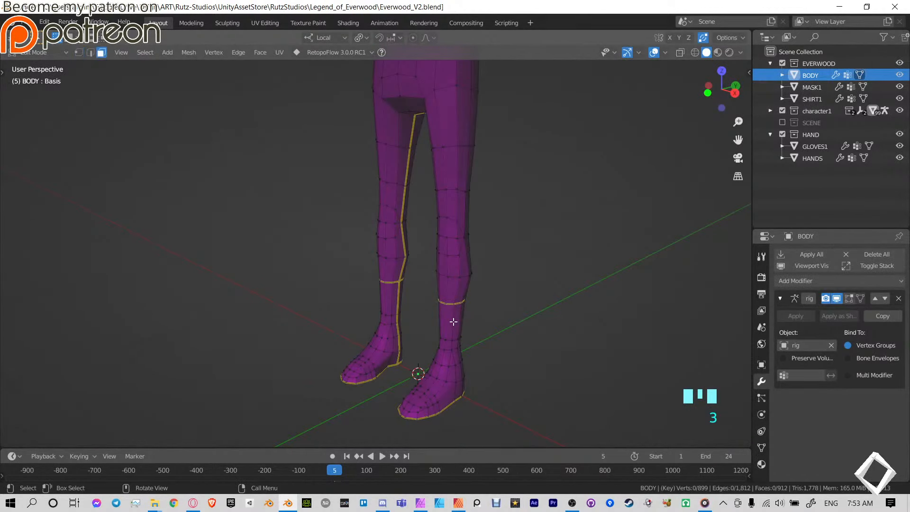
# Select the linked faces of both feet, including the soles, up to the ankle seams using the Seam delimiter.
pyautogui.press('l')
pyautogui.press('l')
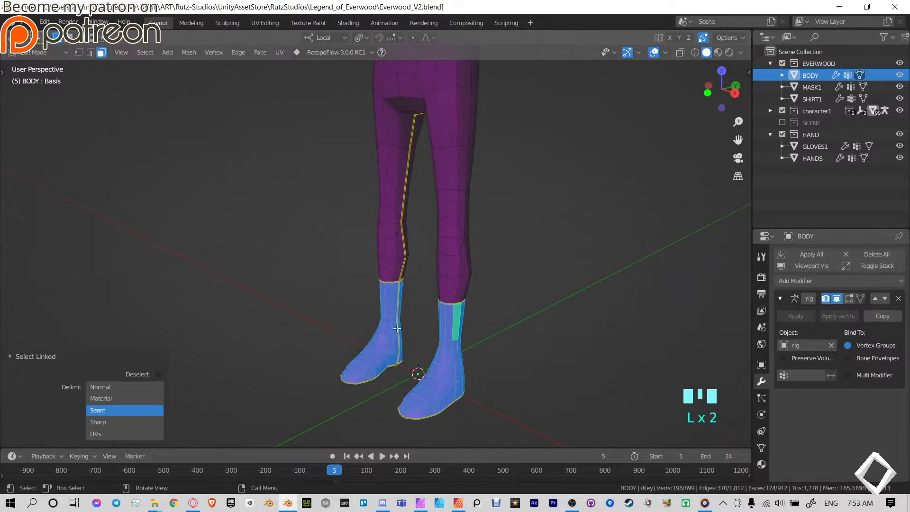
pyautogui.moveTo(417, 372); pyautogui.dragTo(446, 404, button='middle')
pyautogui.press('l')
pyautogui.moveTo(329, 410); pyautogui.dragTo(467, 319, button='middle')
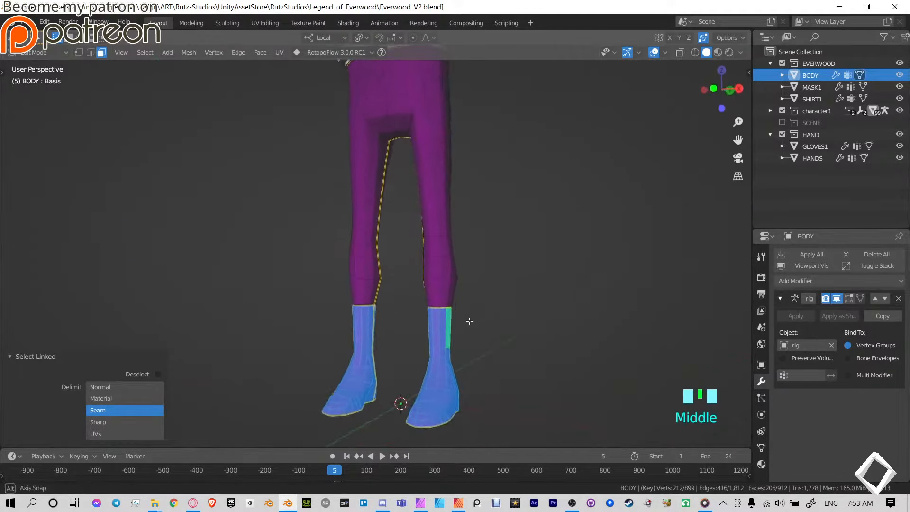
# Duplicate the selected foot faces in place, separate them into a new object and return to Object Mode.
pyautogui.scroll(-3, 382, 335)
pyautogui.keyDown('shift'); pyautogui.moveTo(382, 335); pyautogui.dragTo(427, 228, button='middle'); pyautogui.keyUp('shift')
pyautogui.scroll(2, 428, 264)
pyautogui.keyDown('shift'); pyautogui.moveTo(458, 265); pyautogui.dragTo(473, 223, button='middle'); pyautogui.keyUp('shift')
pyautogui.scroll(2, 487, 216)
pyautogui.moveTo(498, 289); pyautogui.dragTo(500, 280, button='middle')
pyautogui.keyDown('shift'); pyautogui.moveTo(507, 278); pyautogui.dragTo(499, 282, button='middle'); pyautogui.keyUp('shift')
pyautogui.hotkey('shift', 'd')
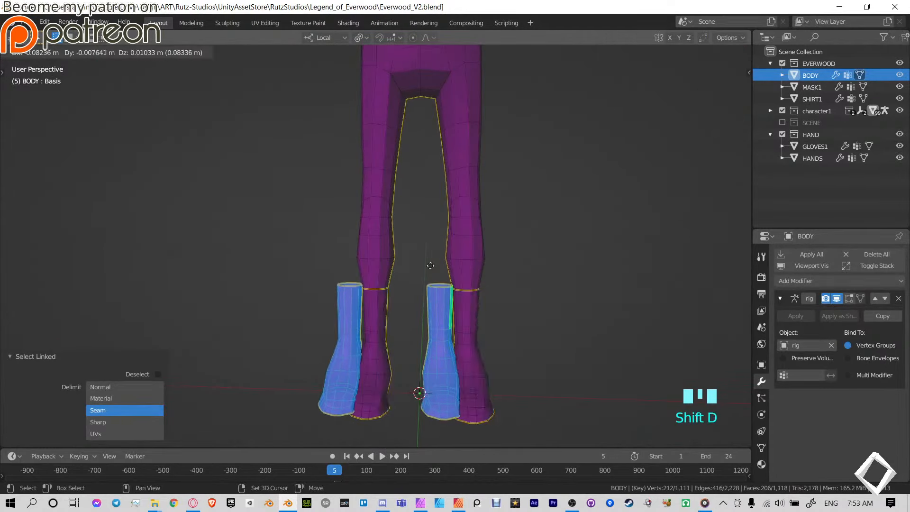
pyautogui.rightClick(504, 279)
pyautogui.press('p')
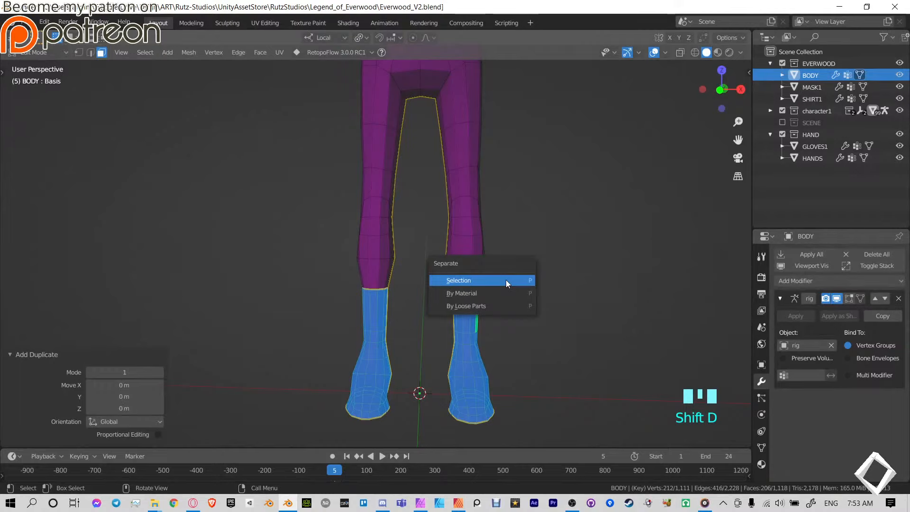
pyautogui.press('p')
pyautogui.press('Tab')
# Select the separated foot mesh, save the file and rename the mesh BOOT1.
pyautogui.click(471, 312)
pyautogui.keyDown('shift'); pyautogui.moveTo(471, 311); pyautogui.dragTo(467, 288, button='middle'); pyautogui.keyUp('shift')
pyautogui.hotkey('ctrl', 's')
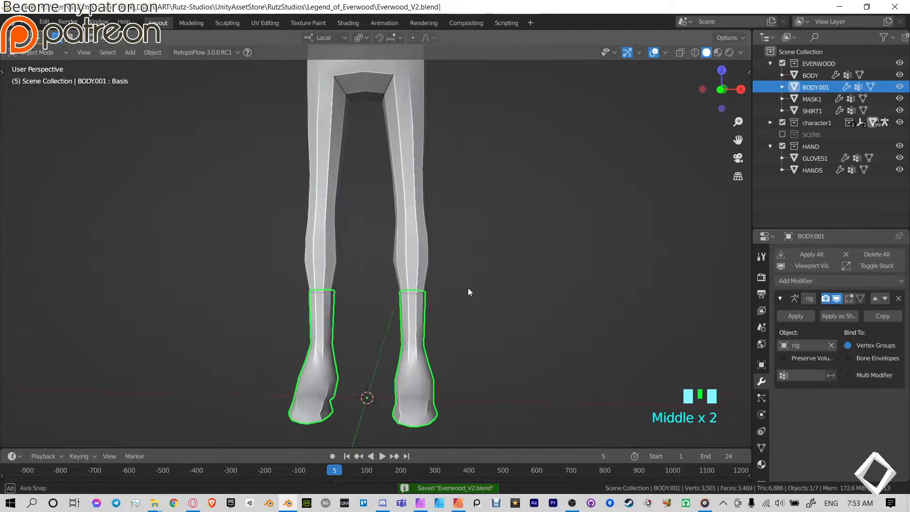
pyautogui.doubleClick(826, 88)
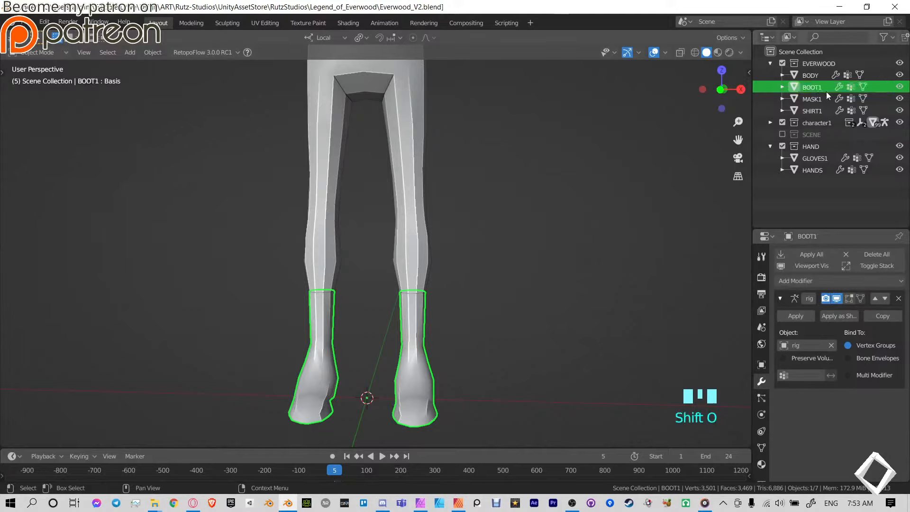
# Create a new collection in the scene and name it FEET.
pyautogui.rightClick(805, 198)
pyautogui.click(806, 199)
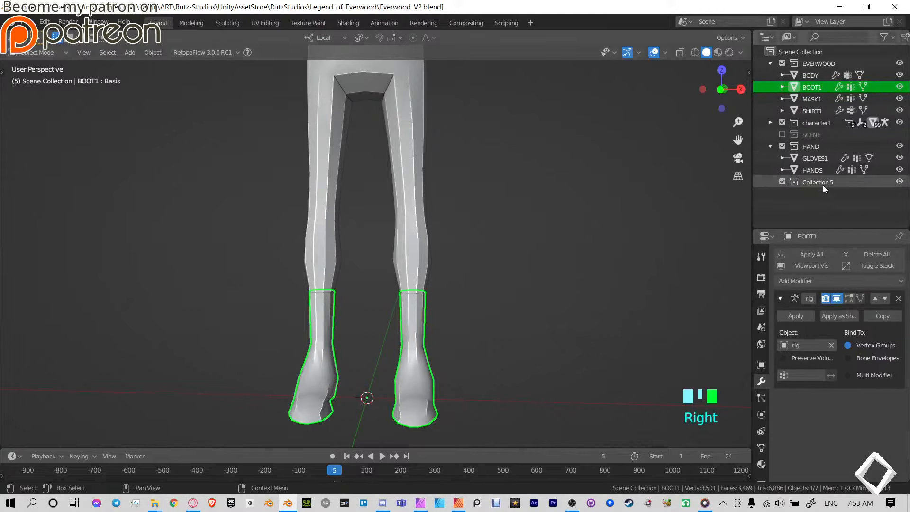
pyautogui.doubleClick(824, 184)
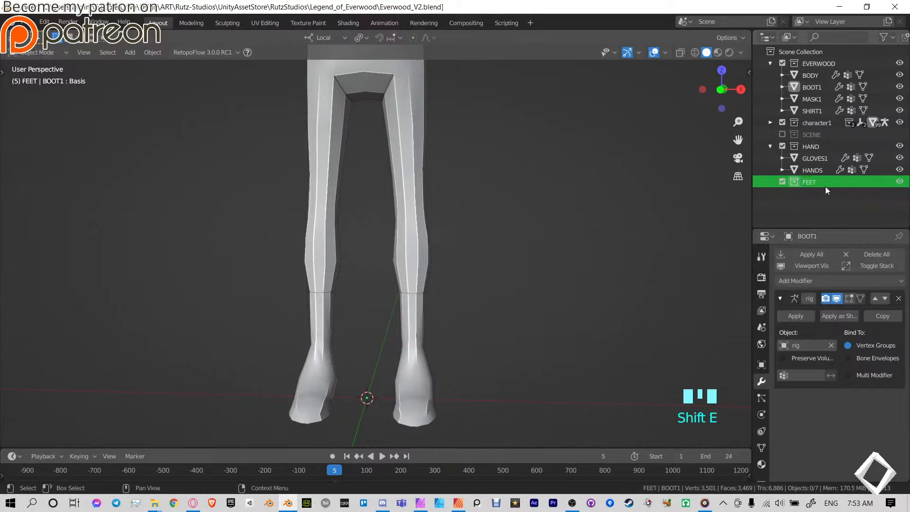
# Move the BOOT1 mesh into the FEET collection.
pyautogui.click(432, 357)
pyautogui.press('m')
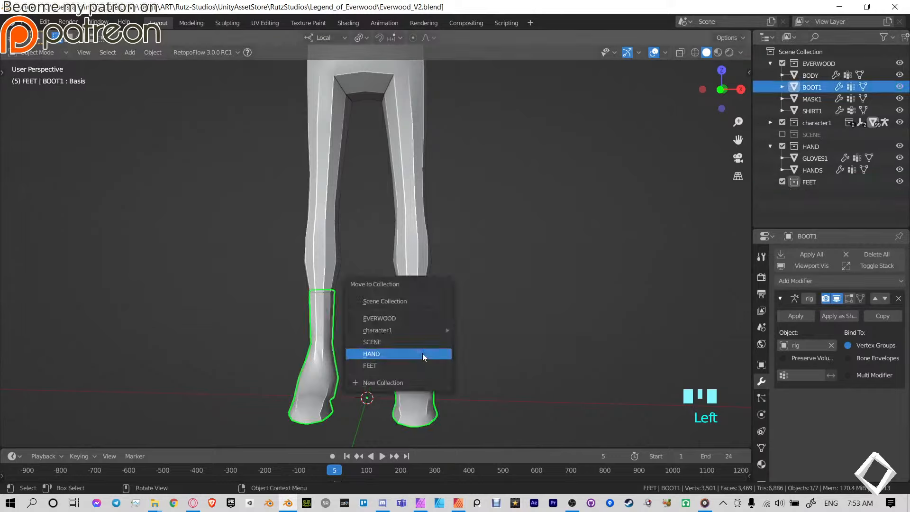
pyautogui.click(405, 365)
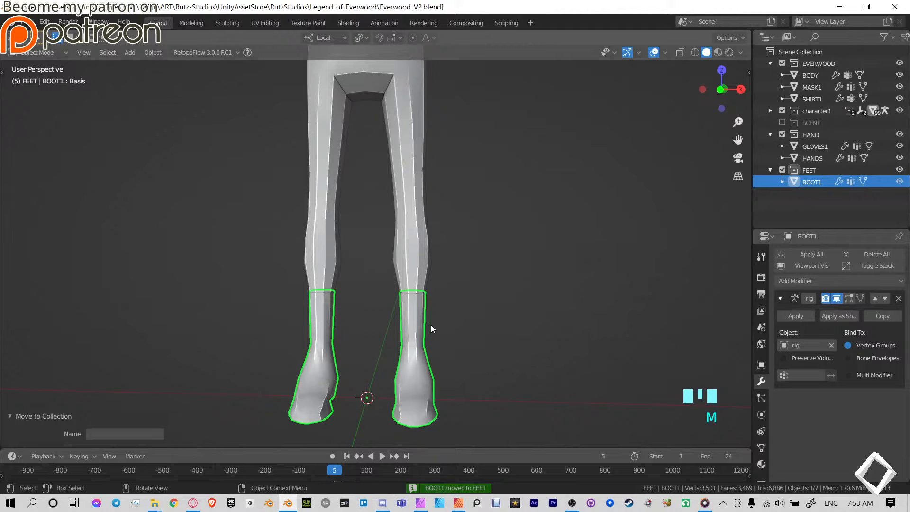
# Add a Solidify modifier to BOOT1 and set its offset to 1.
pyautogui.click(780, 297)
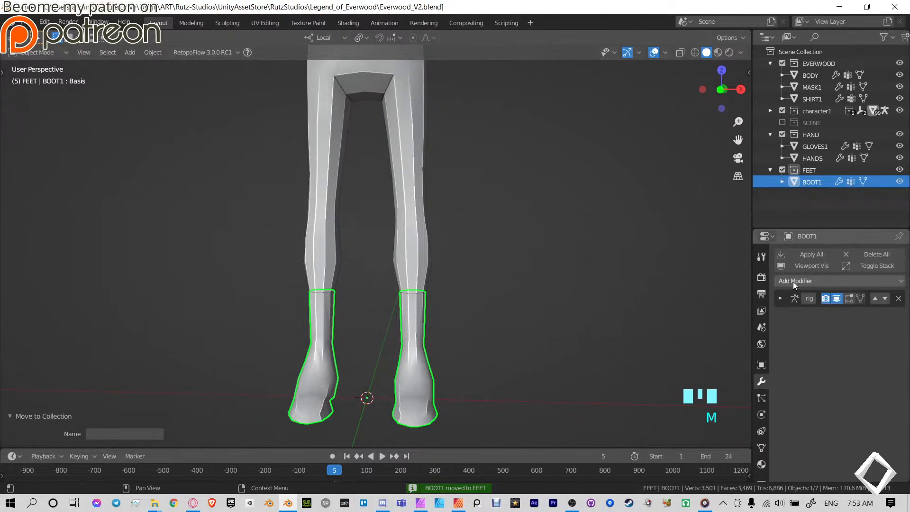
pyautogui.click(793, 281)
pyautogui.click(696, 216)
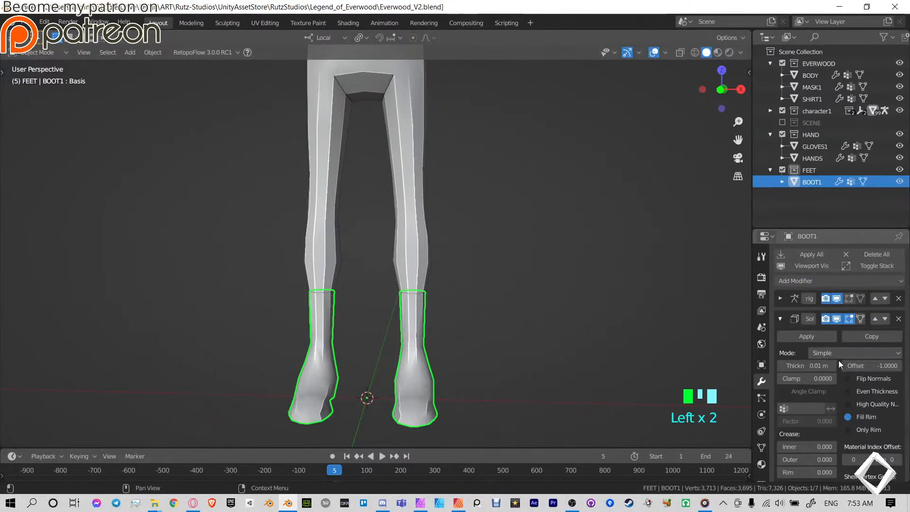
pyautogui.moveTo(856, 368); pyautogui.dragTo(881, 368)
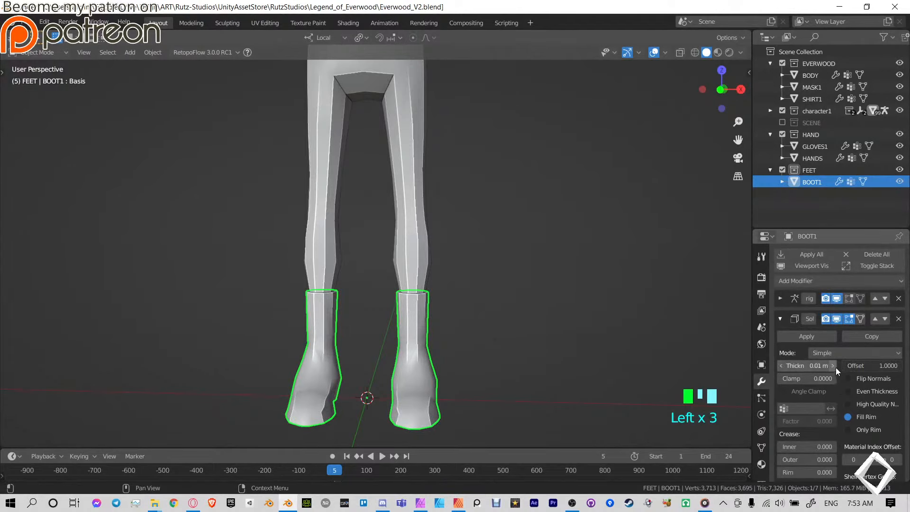
# Enter Edit Mode on BOOT1 and show the Solidify modifier on the editing cage.
pyautogui.moveTo(498, 293); pyautogui.dragTo(439, 253, button='middle')
pyautogui.scroll(6, 485, 298)
pyautogui.moveTo(540, 265)
pyautogui.mouseDown(button='middle')
pyautogui.moveTo(436, 283)
pyautogui.moveTo(289, 130)
pyautogui.moveTo(460, 270)
pyautogui.moveTo(457, 283)
pyautogui.moveTo(570, 205)
pyautogui.moveTo(556, 276)
pyautogui.moveTo(524, 258)
pyautogui.mouseUp(button='middle')
pyautogui.press('Tab')
pyautogui.keyDown('shift'); pyautogui.moveTo(471, 172); pyautogui.dragTo(453, 218, button='middle'); pyautogui.keyUp('shift')
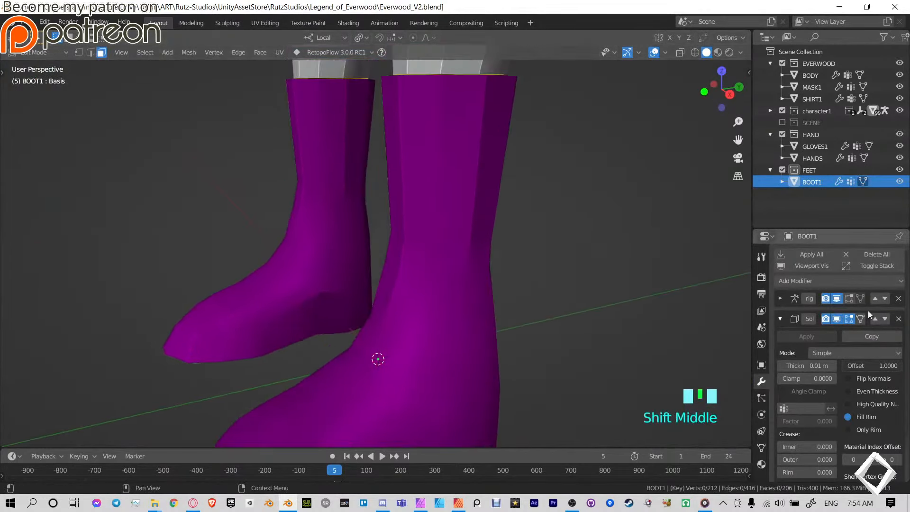
pyautogui.click(859, 319)
# Add one centred loop cut around the left boot's ankle and scale it outward by about 1.57.
pyautogui.hotkey('ctrl', 'r')
pyautogui.click(463, 264)
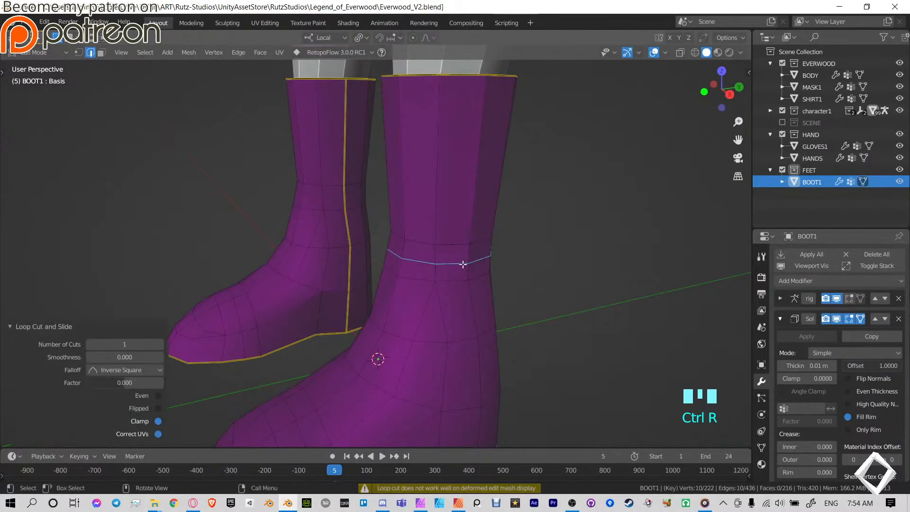
pyautogui.moveTo(463, 264); pyautogui.dragTo(479, 244, button='middle')
pyautogui.press('s')
pyautogui.click(509, 264)
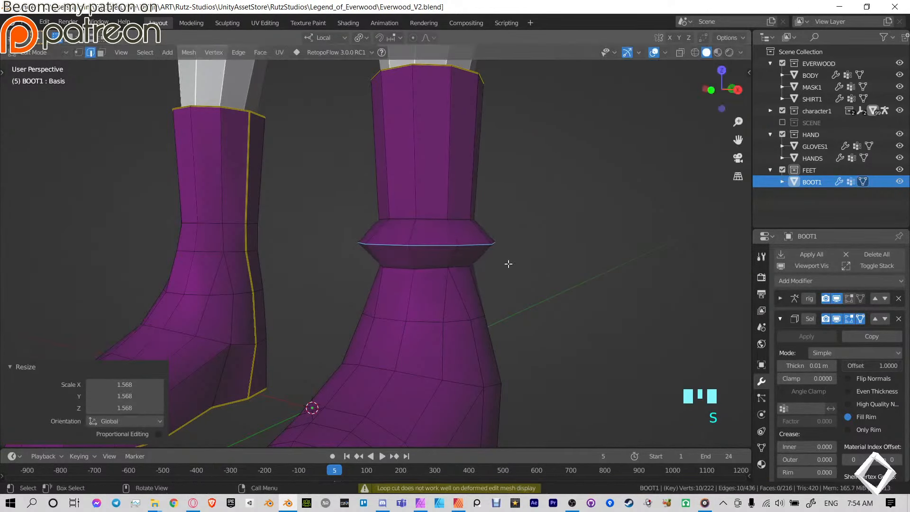
# Select the edge loop just above the left boot's flared ankle ring and scale it outward by about 1.58.
pyautogui.keyDown('alt'); pyautogui.click(467, 219); pyautogui.keyUp('alt')
pyautogui.press('s')
pyautogui.keyDown('shift'); pyautogui.moveTo(562, 230); pyautogui.dragTo(572, 301, button='middle'); pyautogui.keyUp('shift')
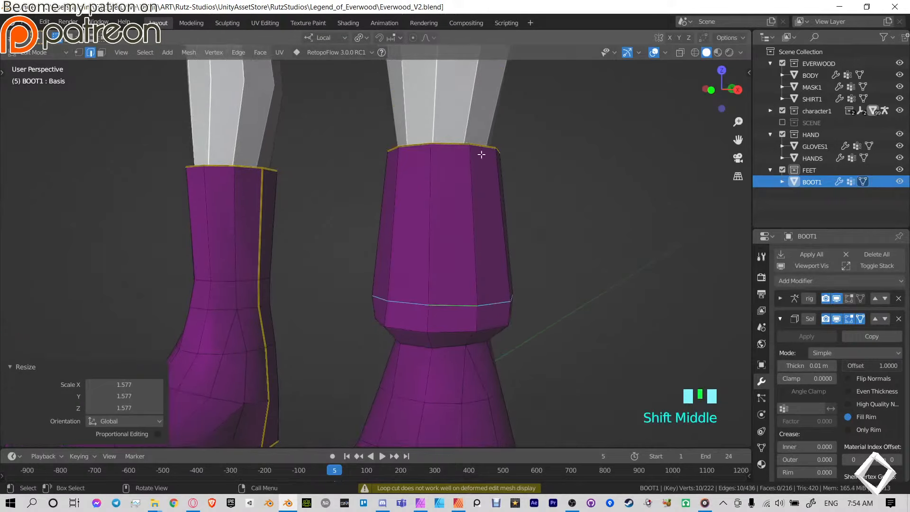
# Select the top rim edge loop of the left boot and scale it outward by about 1.69.
pyautogui.keyDown('alt'); pyautogui.click(496, 132); pyautogui.keyUp('alt')
pyautogui.keyDown('shift'); pyautogui.moveTo(496, 132); pyautogui.dragTo(479, 203, button='middle'); pyautogui.keyUp('shift')
pyautogui.press('s')
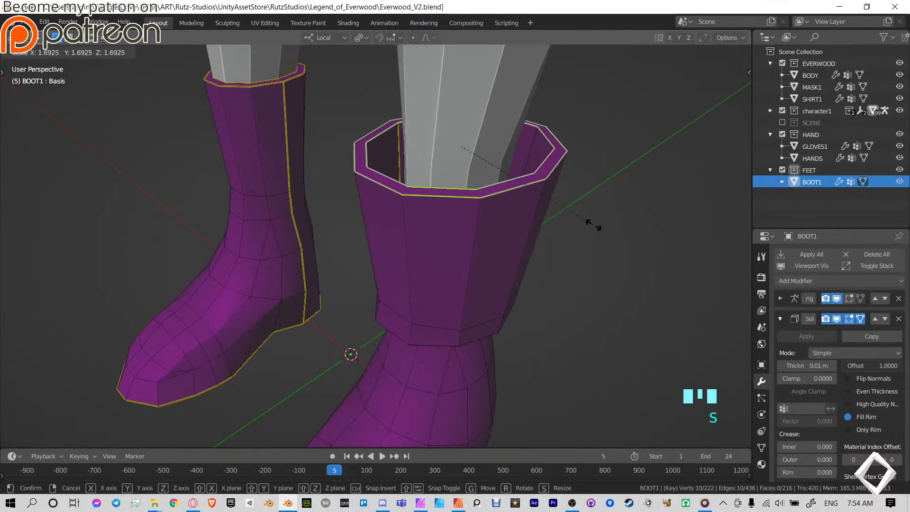
pyautogui.click(592, 224)
# Select the three heel faces on the left boot's sole and raise them about 0.0175 m along local Z.
pyautogui.moveTo(601, 223); pyautogui.dragTo(505, 238, button='middle')
pyautogui.scroll(5, 467, 227)
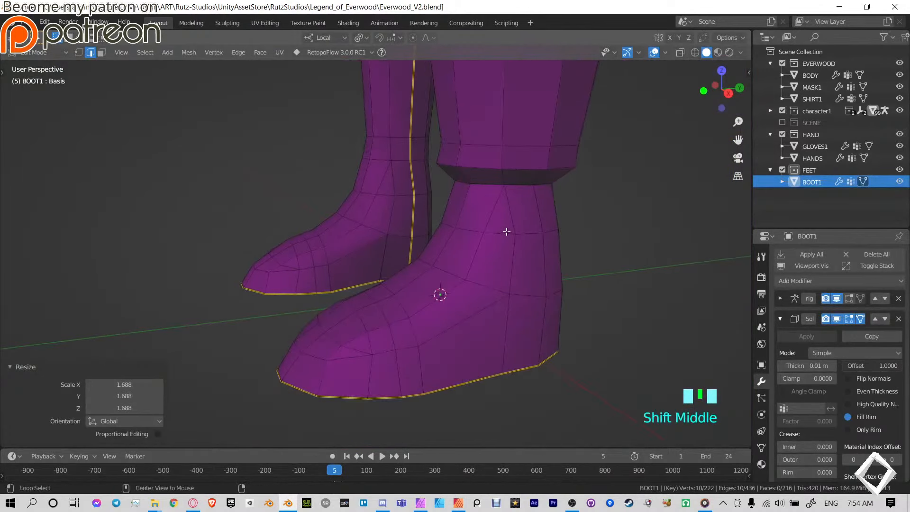
pyautogui.keyDown('shift'); pyautogui.moveTo(596, 273); pyautogui.dragTo(572, 256, button='middle'); pyautogui.keyUp('shift')
pyautogui.moveTo(514, 303); pyautogui.dragTo(466, 275, button='middle')
pyautogui.keyDown('shift'); pyautogui.moveTo(514, 324); pyautogui.dragTo(471, 268, button='middle'); pyautogui.keyUp('shift')
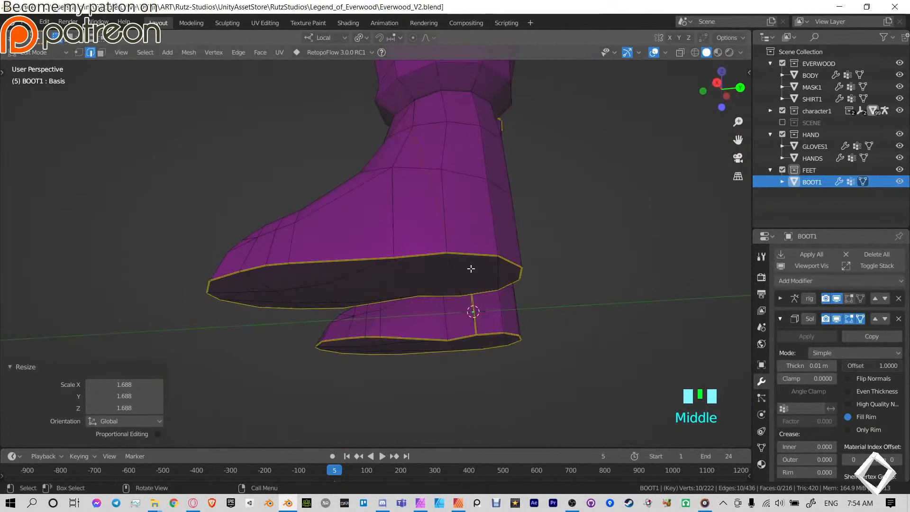
pyautogui.press('3')
pyautogui.moveTo(438, 283); pyautogui.dragTo(493, 256)
pyautogui.moveTo(493, 256); pyautogui.dragTo(495, 260, button='middle')
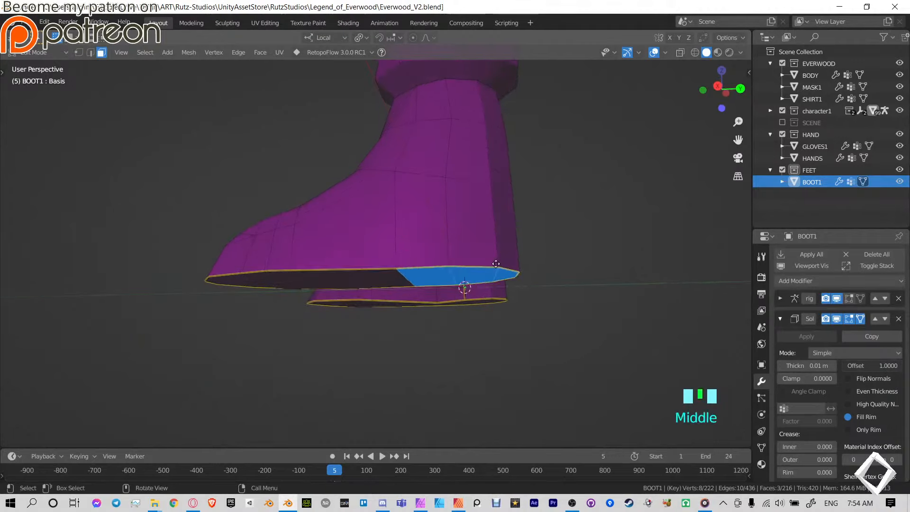
pyautogui.press('g')
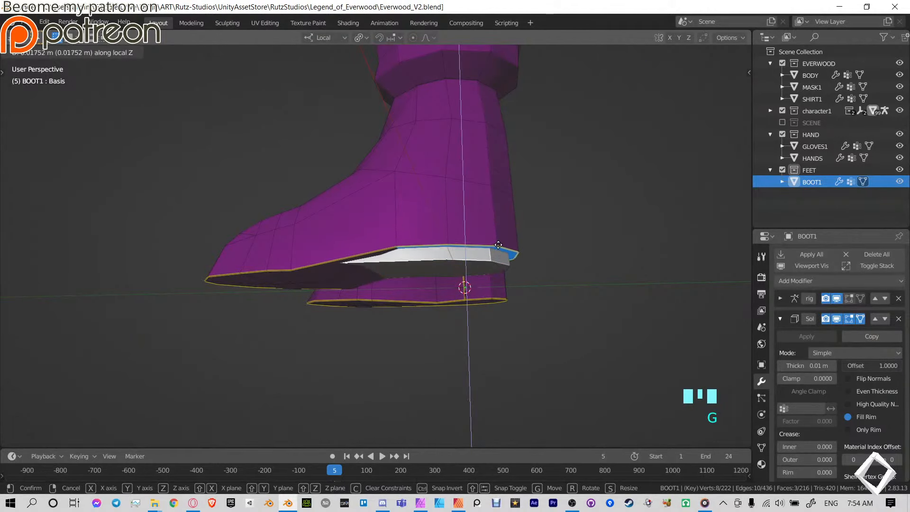
pyautogui.click(471, 208)
pyautogui.moveTo(471, 209); pyautogui.dragTo(481, 191, button='middle')
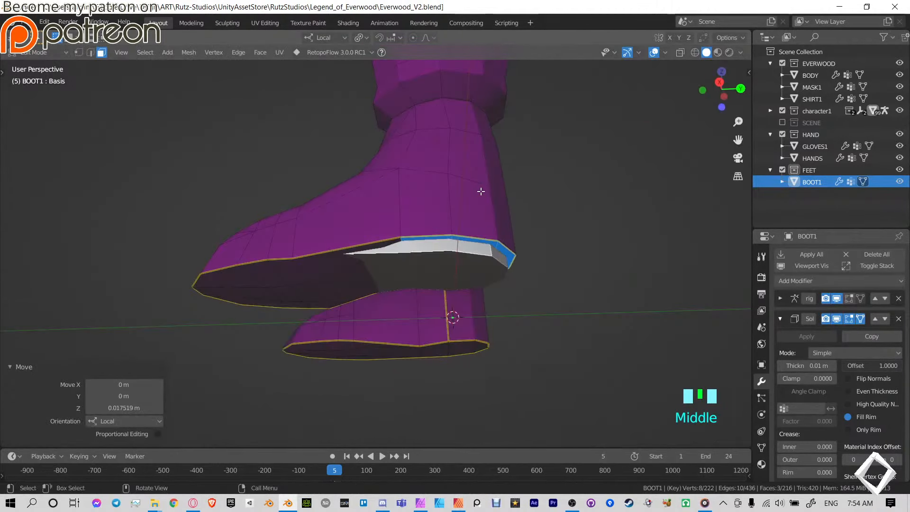
# Extrude the heel faces about 0.015 m downward along Z and check the boot's shape in Object Mode.
pyautogui.press('e')
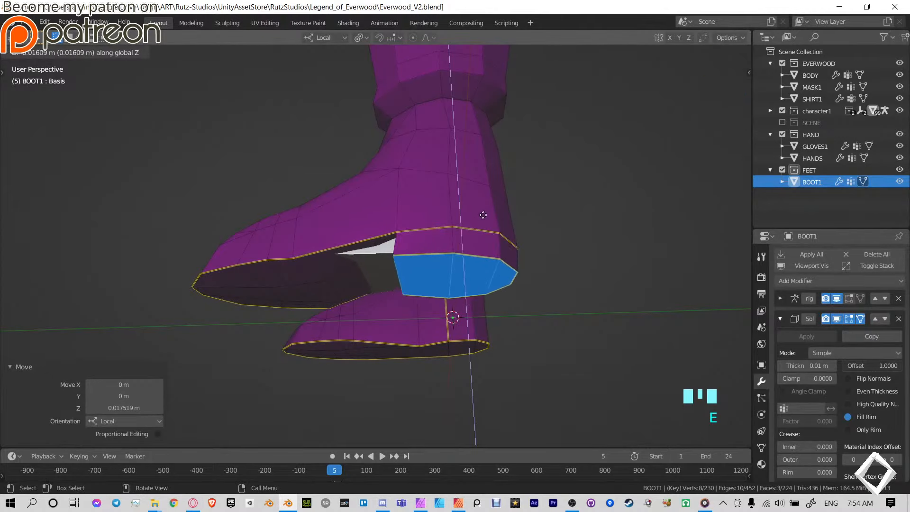
pyautogui.click(486, 214)
pyautogui.press('KP_3')
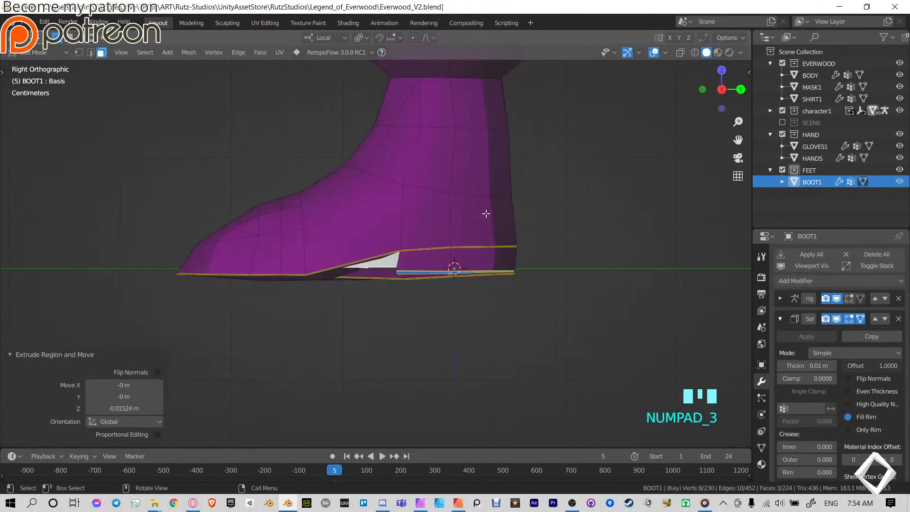
pyautogui.scroll(5, 486, 223)
pyautogui.scroll(-4, 484, 230)
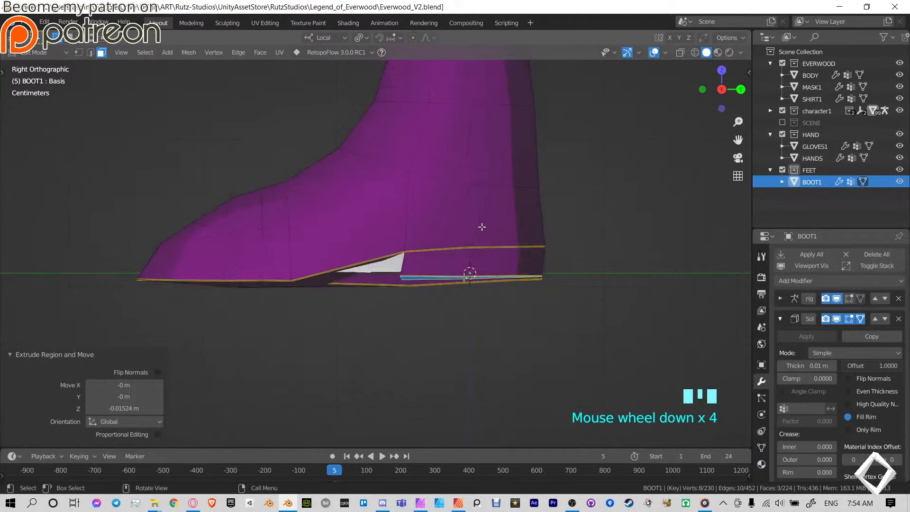
pyautogui.press('Tab')
pyautogui.moveTo(447, 210)
pyautogui.mouseDown(button='middle')
pyautogui.moveTo(460, 153)
pyautogui.moveTo(457, 202)
pyautogui.mouseUp(button='middle')
pyautogui.scroll(-5, 447, 225)
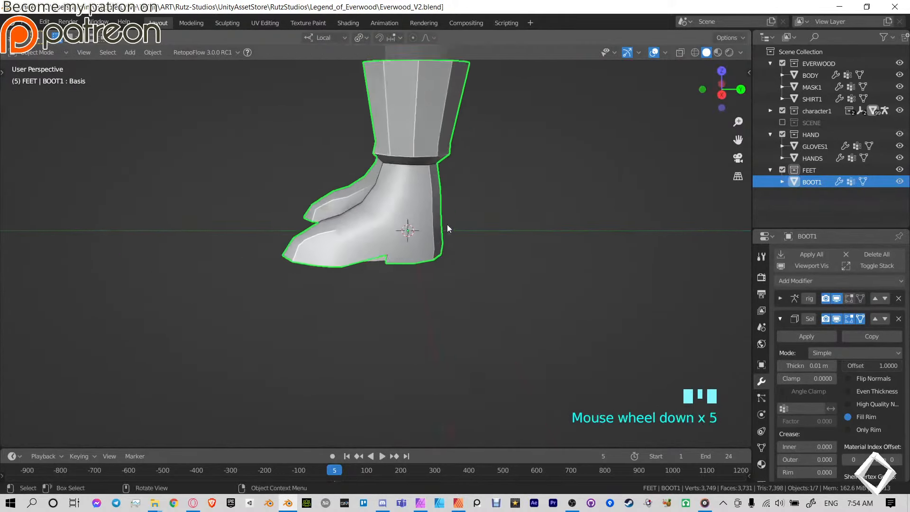
# Return to Edit Mode on BOOT1 and select the full edge loop at the pinched ankle below the flared shaft.
pyautogui.press('Tab')
pyautogui.moveTo(398, 274); pyautogui.dragTo(417, 260, button='middle')
pyautogui.scroll(6, 412, 232)
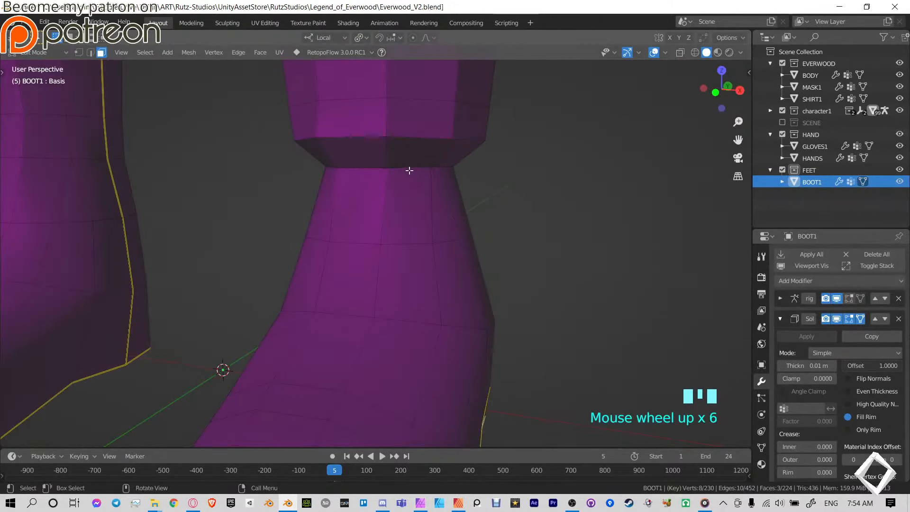
pyautogui.moveTo(409, 170); pyautogui.dragTo(290, 158, button='middle')
pyautogui.keyDown('ctrl'); pyautogui.click(493, 166); pyautogui.keyUp('ctrl')
pyautogui.keyDown('ctrl'); pyautogui.click(289, 160); pyautogui.keyUp('ctrl')
pyautogui.moveTo(538, 200); pyautogui.dragTo(485, 213, button='middle')
pyautogui.press('w')
pyautogui.rightClick(494, 213)
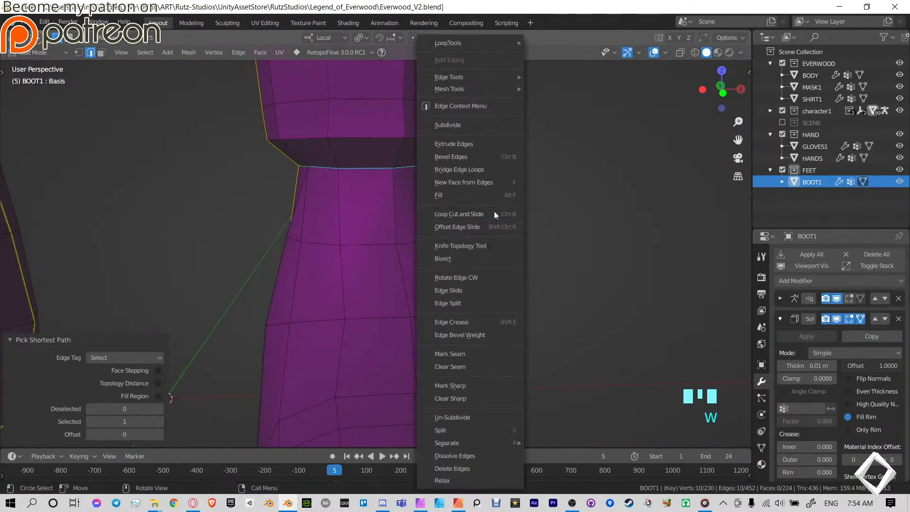
pyautogui.press('w')
pyautogui.rightClick(421, 220)
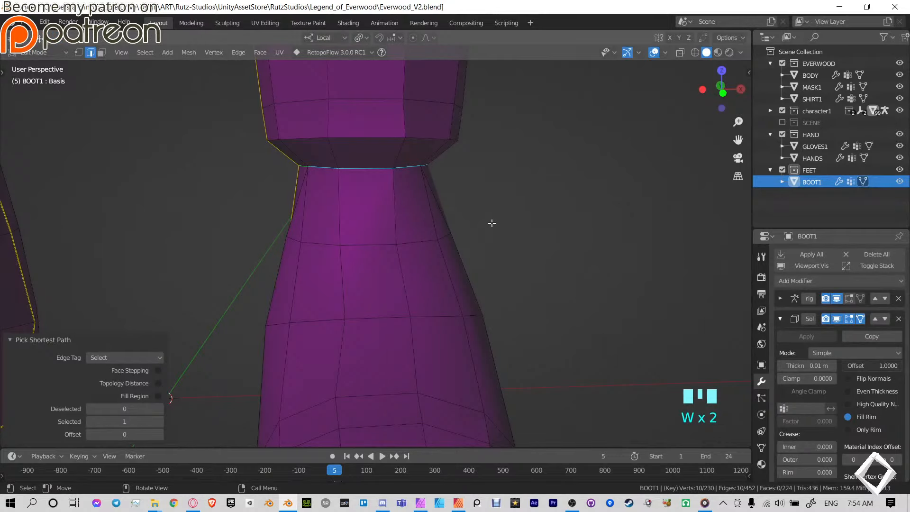
pyautogui.press('t')
pyautogui.press('t')
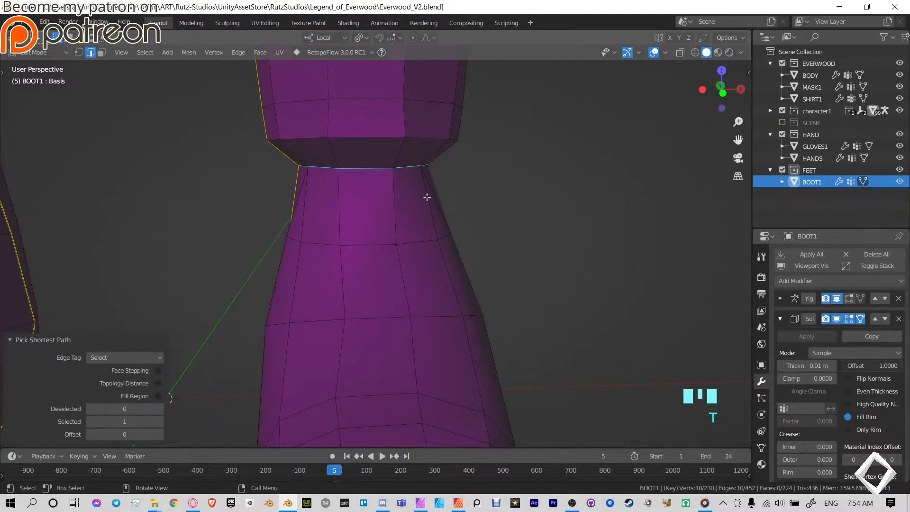
# Scale the selected ankle edge loop outward by about 1.28 and move it about 0.0056 m along local Y.
pyautogui.press('s')
pyautogui.click(513, 203)
pyautogui.scroll(-4, 491, 199)
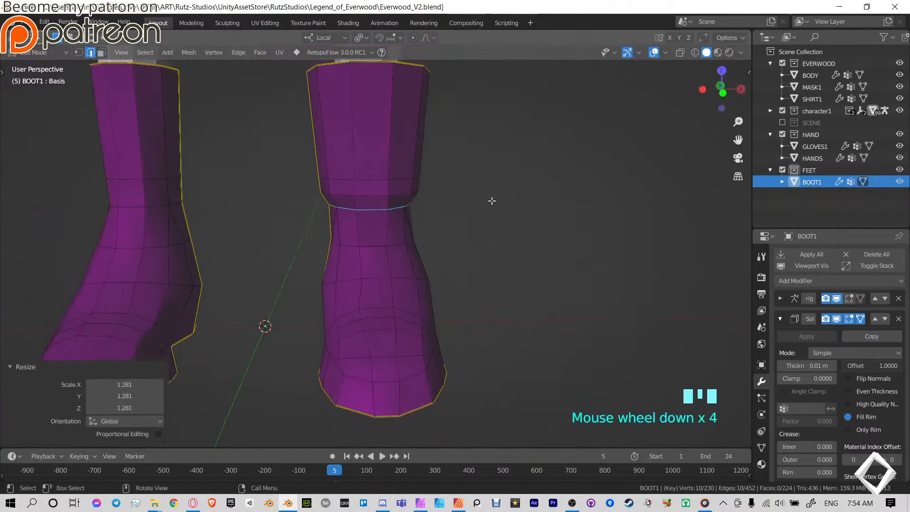
pyautogui.moveTo(491, 199); pyautogui.dragTo(481, 249, button='middle')
pyautogui.press('g')
pyautogui.press('y')
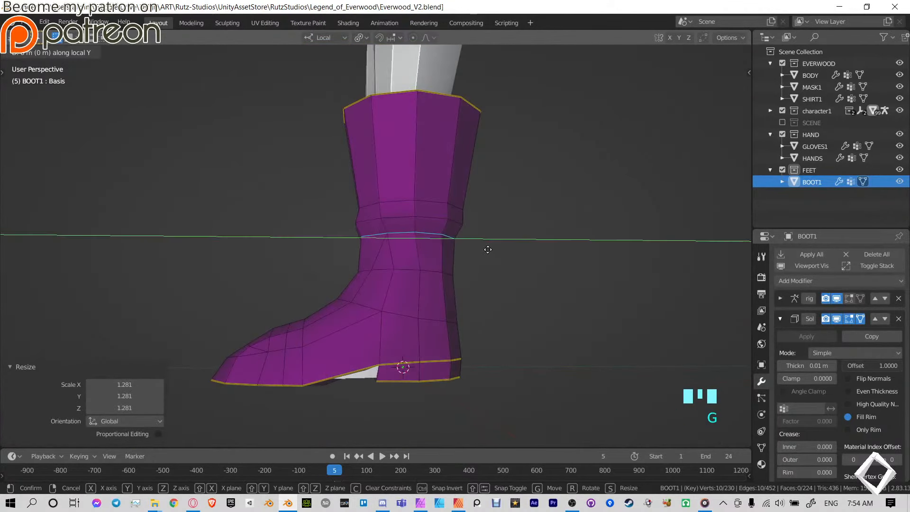
pyautogui.click(491, 249)
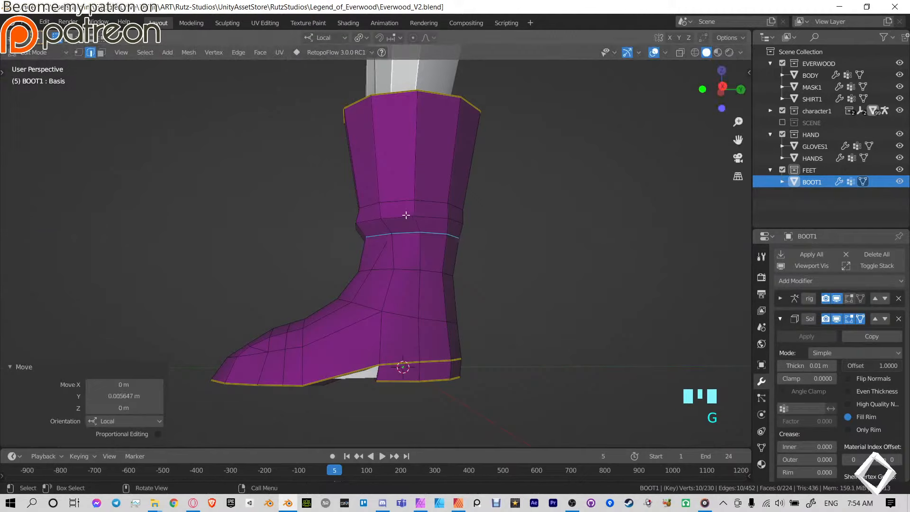
# Select the edge loop just above the ankle loop, move it about 0.007 m along local Y and tilt it about 4°.
pyautogui.keyDown('alt'); pyautogui.click(407, 215); pyautogui.keyUp('alt')
pyautogui.press('g')
pyautogui.press('y')
pyautogui.click(517, 230)
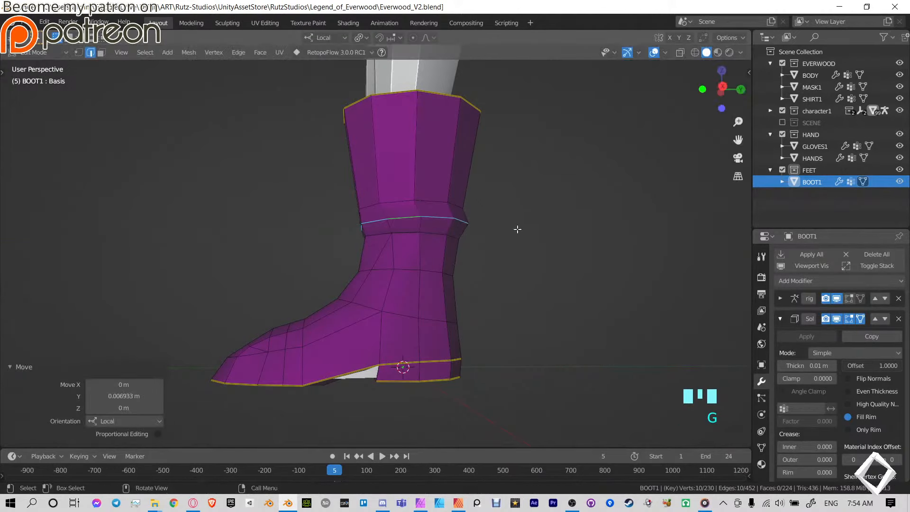
pyautogui.moveTo(433, 203); pyautogui.dragTo(513, 243, button='middle')
pyautogui.press('r')
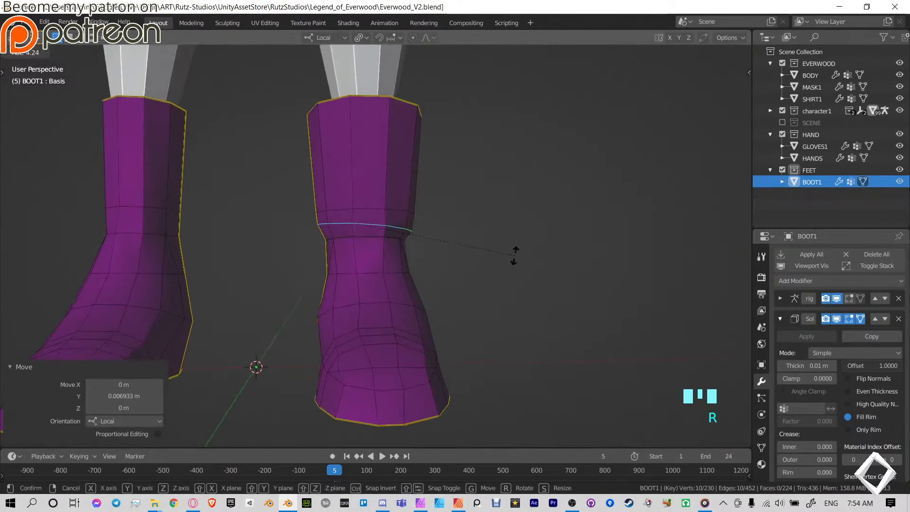
pyautogui.click(514, 257)
# Scale the edge loop at the base of the left boot's shaft slightly inward and check the boots in Object Mode.
pyautogui.press('s')
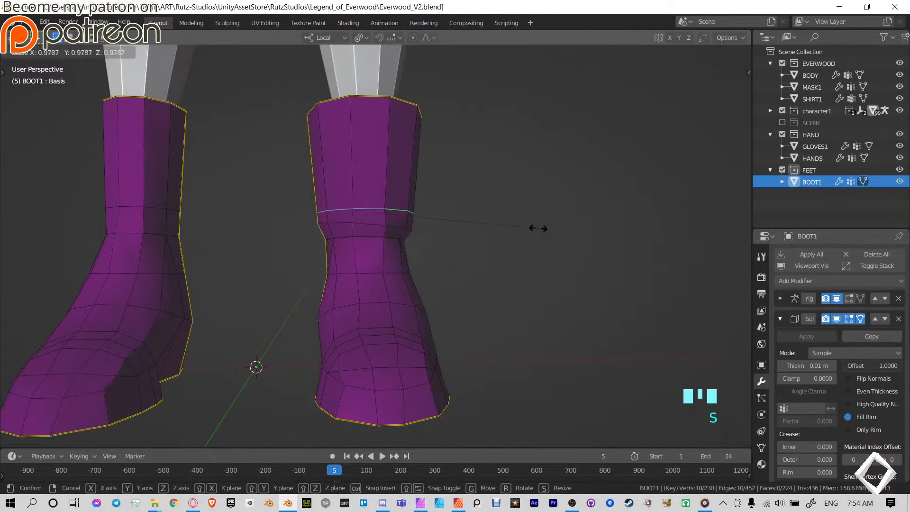
pyautogui.click(528, 228)
pyautogui.press('Tab')
pyautogui.scroll(-5, 527, 229)
pyautogui.keyDown('shift'); pyautogui.moveTo(479, 229); pyautogui.dragTo(499, 288, button='middle'); pyautogui.keyUp('shift')
pyautogui.moveTo(500, 288); pyautogui.dragTo(531, 283, button='middle')
pyautogui.scroll(5, 327, 295)
# Select all sole faces of the left boot, including the heel, and lower them about 0.0174 m along local Z.
pyautogui.press('Tab')
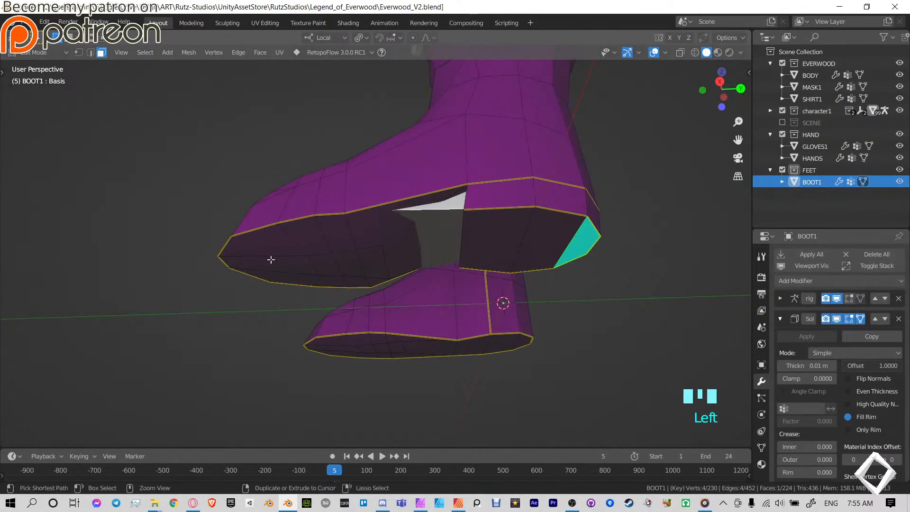
pyautogui.keyDown('ctrl'); pyautogui.click(240, 246); pyautogui.keyUp('ctrl')
pyautogui.moveTo(279, 254); pyautogui.dragTo(376, 277)
pyautogui.moveTo(464, 237); pyautogui.dragTo(468, 262, button='middle')
pyautogui.press('KP_3')
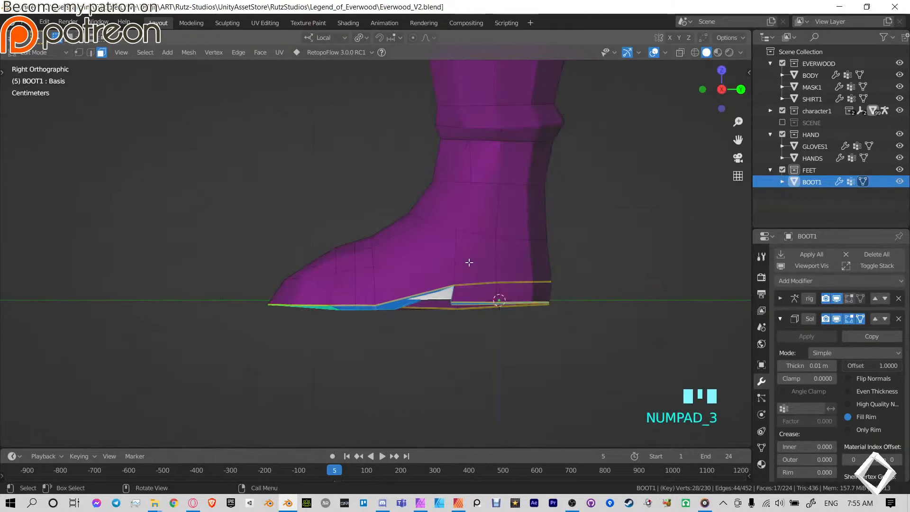
pyautogui.press('g')
pyautogui.click(469, 277)
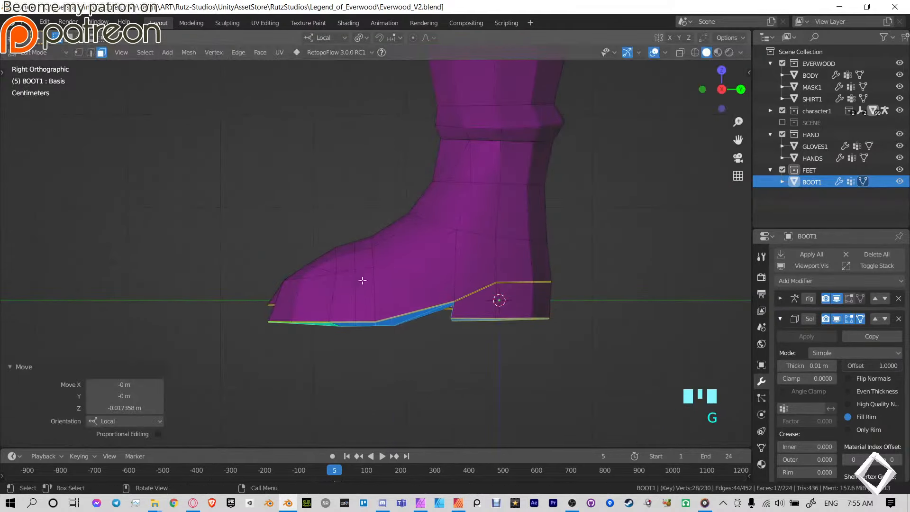
pyautogui.moveTo(362, 280); pyautogui.dragTo(440, 263, button='middle')
pyautogui.scroll(-4, 337, 278)
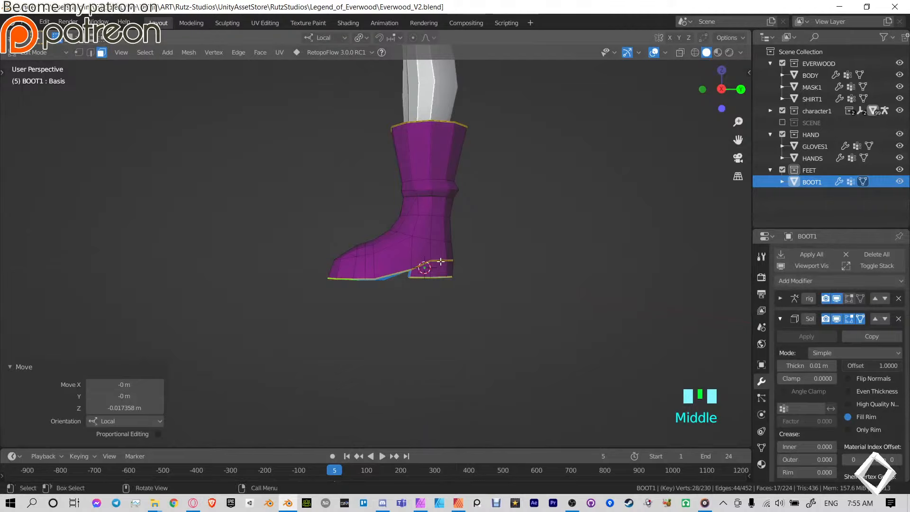
# Examine the left boot's shaft, ankle ring, sole and heel from the side and from the front.
pyautogui.press('KP_3')
pyautogui.scroll(5, 440, 261)
pyautogui.keyDown('shift'); pyautogui.moveTo(491, 164); pyautogui.dragTo(427, 127, button='middle'); pyautogui.keyUp('shift')
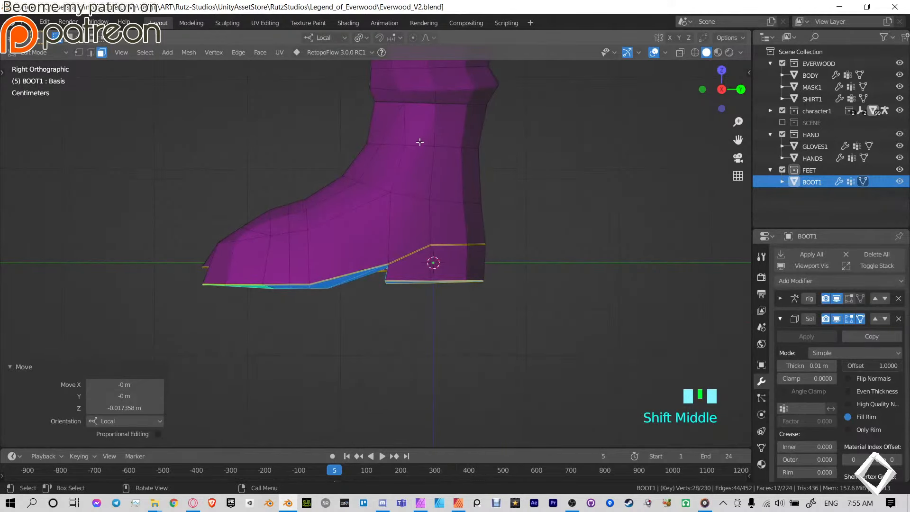
pyautogui.keyDown('shift'); pyautogui.moveTo(443, 178); pyautogui.dragTo(430, 300, button='middle'); pyautogui.keyUp('shift')
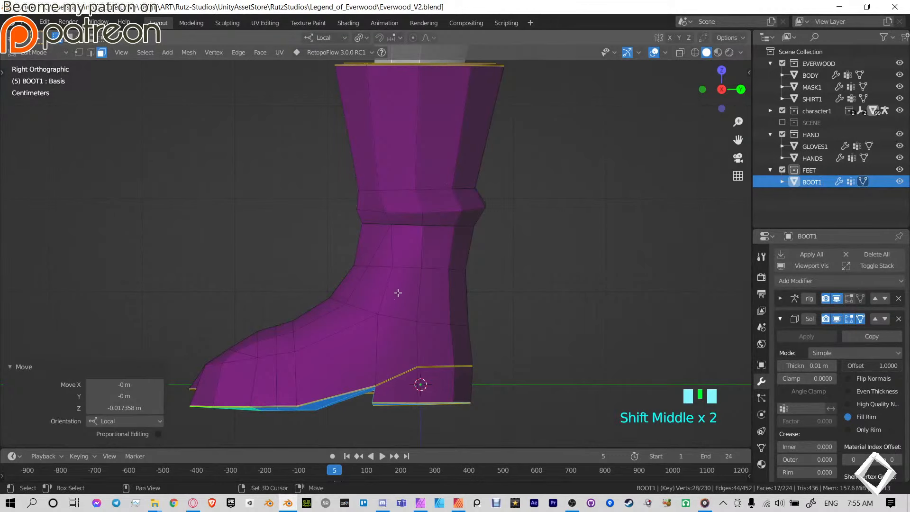
pyautogui.keyDown('shift'); pyautogui.moveTo(397, 293); pyautogui.dragTo(405, 266, button='middle'); pyautogui.keyUp('shift')
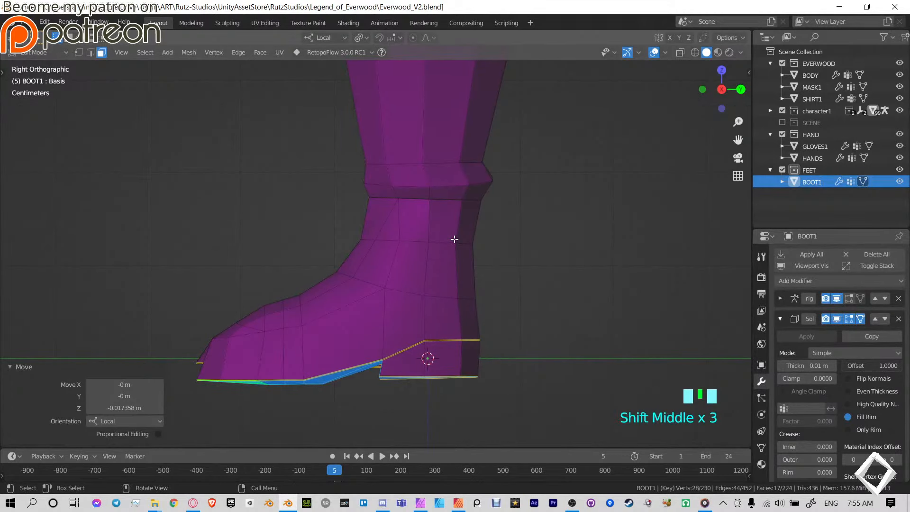
pyautogui.keyDown('shift'); pyautogui.moveTo(378, 257); pyautogui.dragTo(429, 228, button='middle'); pyautogui.keyUp('shift')
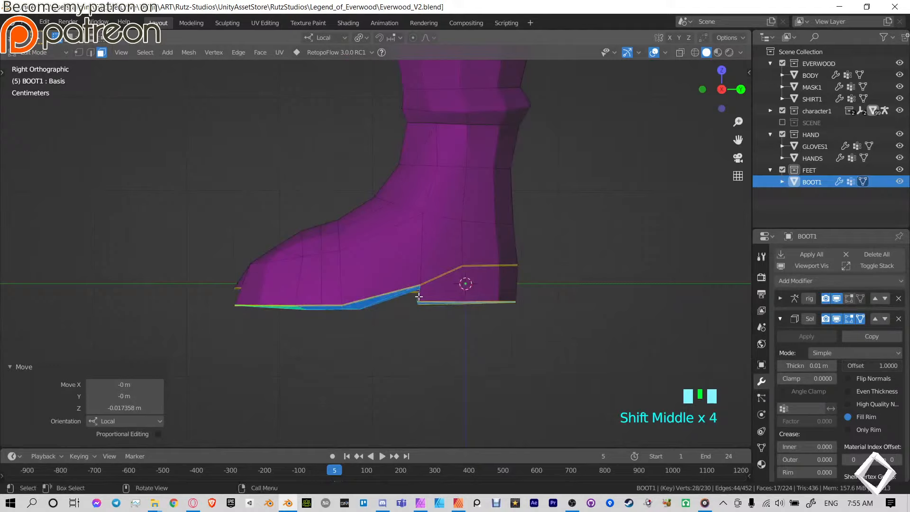
pyautogui.moveTo(417, 287); pyautogui.dragTo(493, 152, button='middle')
pyautogui.scroll(-3, 286, 223)
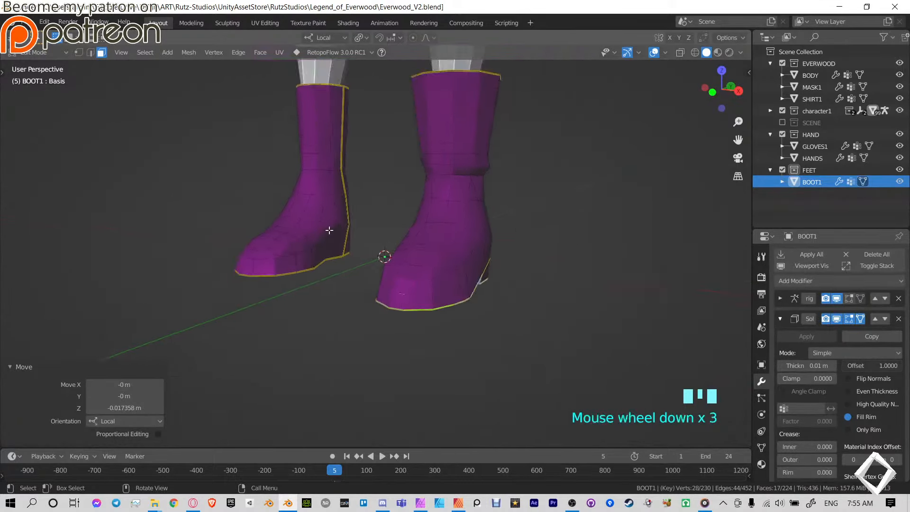
pyautogui.moveTo(329, 229); pyautogui.dragTo(436, 271, button='middle')
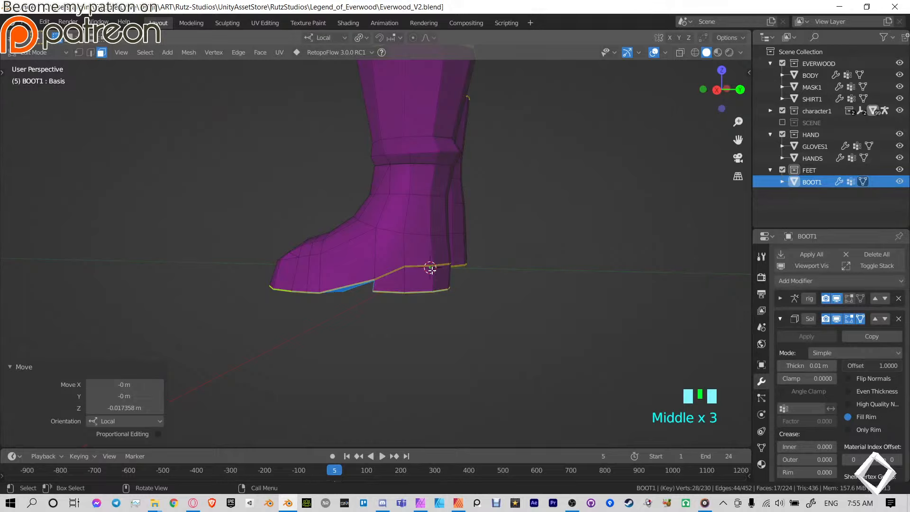
pyautogui.moveTo(502, 241); pyautogui.dragTo(407, 234, button='middle')
# Leave Edit Mode, deselect BOOT1 and hide the viewport overlays.
pyautogui.press('Tab')
pyautogui.scroll(-7, 488, 203)
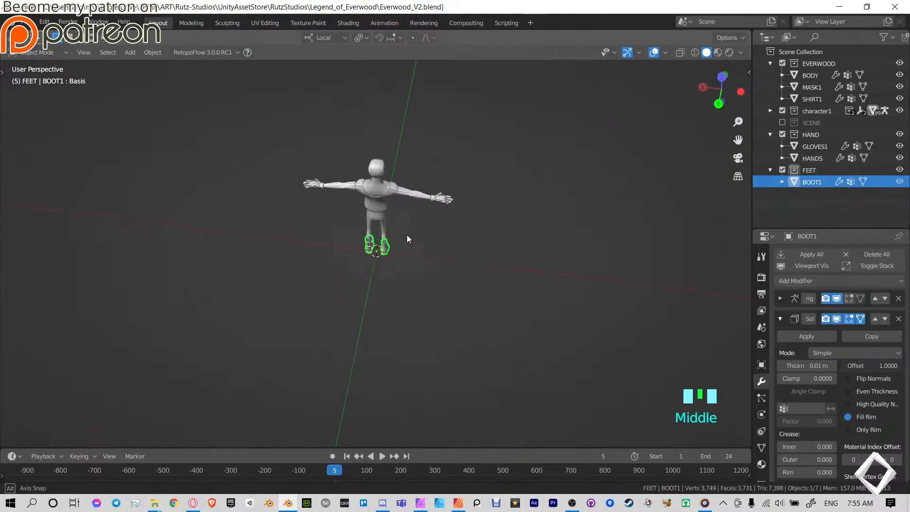
pyautogui.scroll(-1, 426, 239)
pyautogui.click(531, 234)
pyautogui.moveTo(569, 210); pyautogui.dragTo(527, 211, button='middle')
pyautogui.click(653, 52)
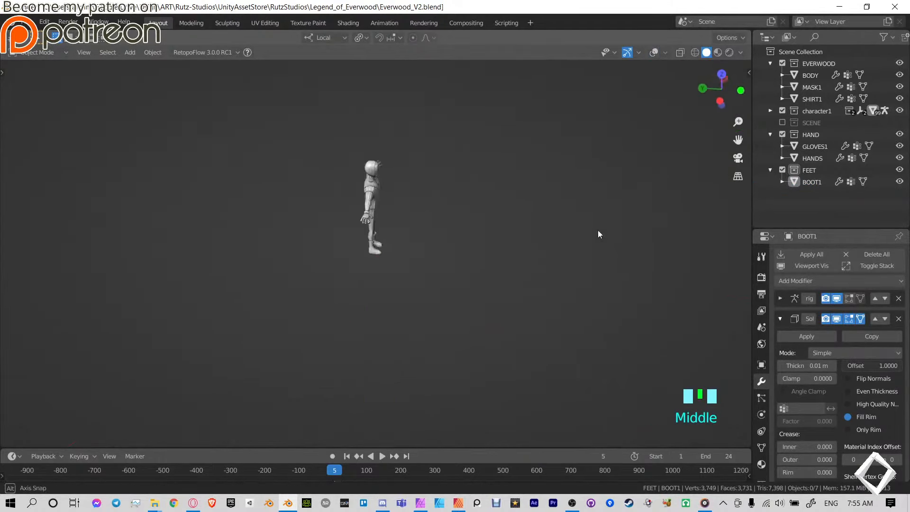
# Examine the whole character and its boots from the front, side and back without overlays.
pyautogui.moveTo(598, 233); pyautogui.dragTo(578, 226, button='middle')
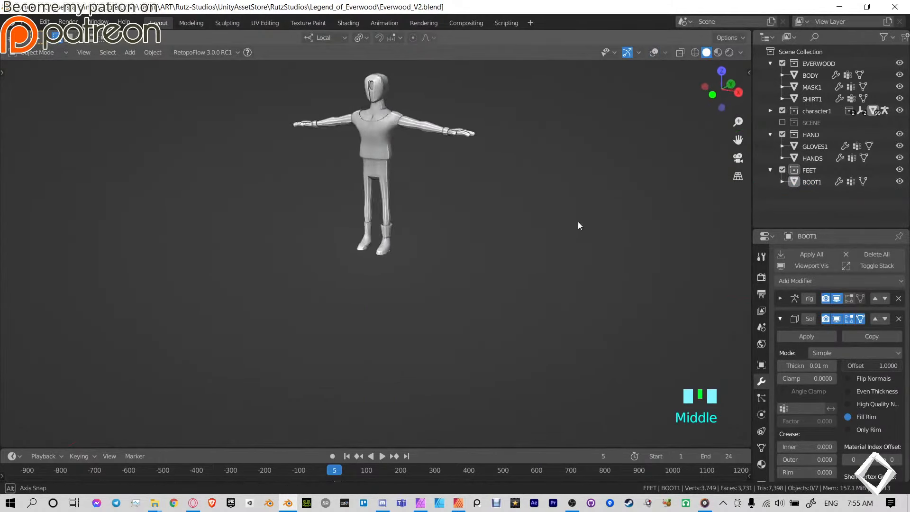
pyautogui.scroll(-3, 502, 185)
pyautogui.moveTo(501, 185); pyautogui.dragTo(487, 197, button='middle')
pyautogui.scroll(7, 487, 194)
pyautogui.moveTo(618, 238); pyautogui.dragTo(368, 270, button='middle')
pyautogui.scroll(5, 411, 222)
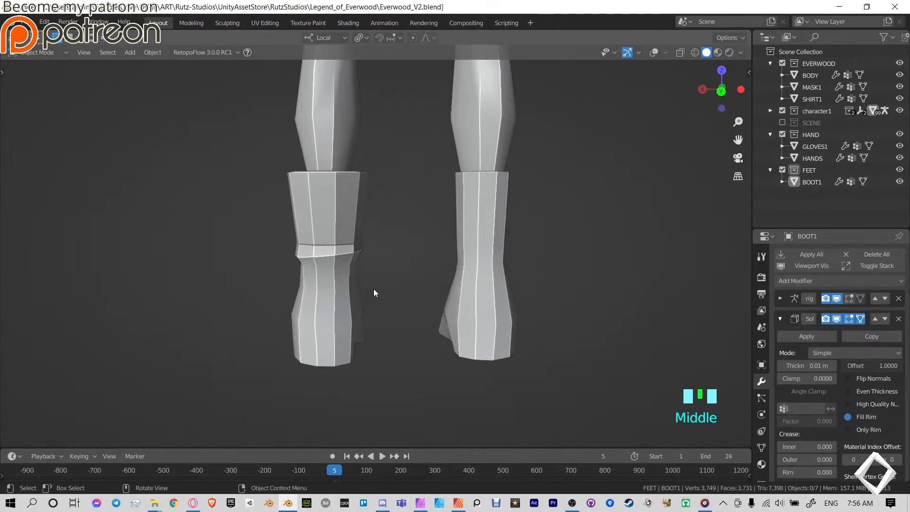
pyautogui.scroll(-6, 354, 144)
pyautogui.moveTo(354, 144); pyautogui.dragTo(382, 248, button='middle')
pyautogui.scroll(-1, 396, 237)
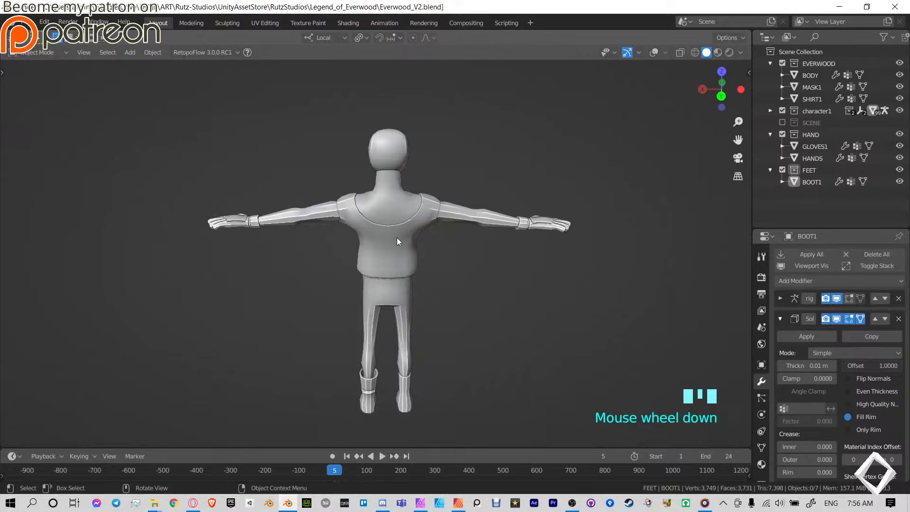
# Show the viewport overlays again and examine the whole character and its boots from the side and front.
pyautogui.click(654, 52)
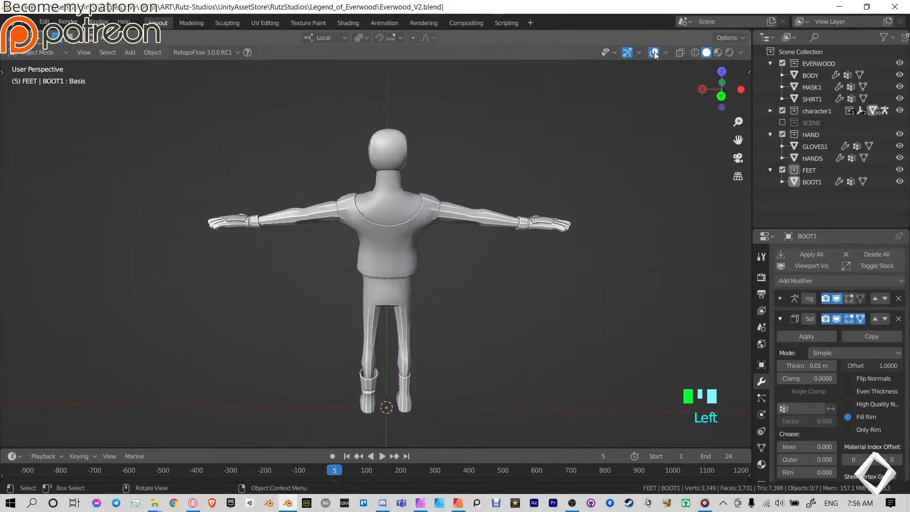
pyautogui.keyDown('shift'); pyautogui.moveTo(386, 271); pyautogui.dragTo(482, 258, button='middle'); pyautogui.keyUp('shift')
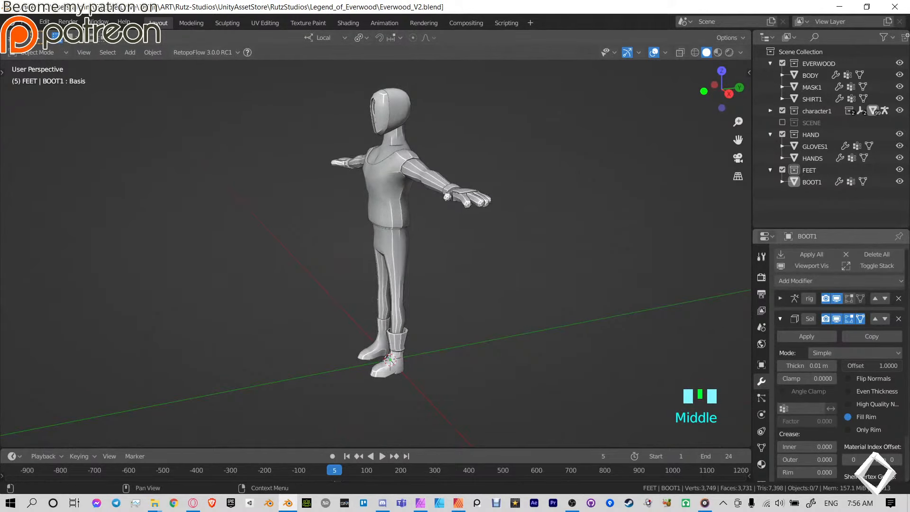
pyautogui.hotkey('alt', 'Tab')
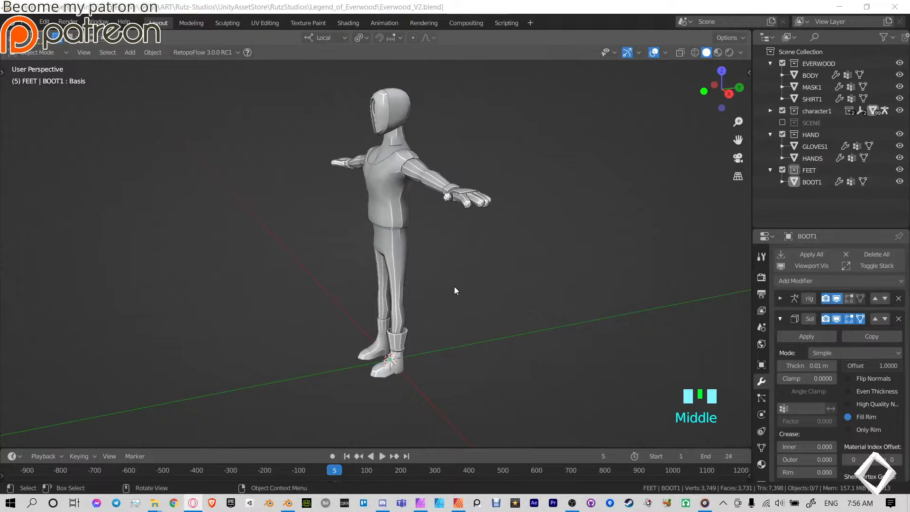
pyautogui.moveTo(385, 244); pyautogui.dragTo(420, 268, button='middle')
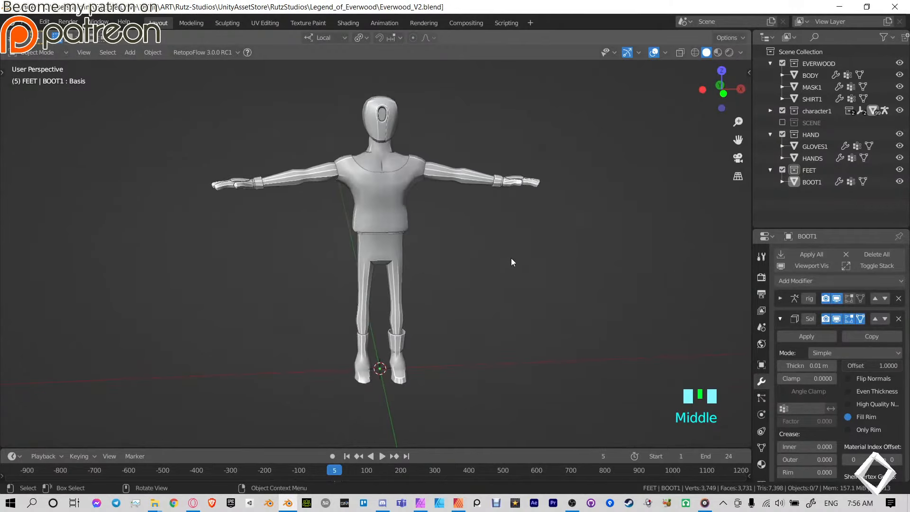
pyautogui.moveTo(511, 260); pyautogui.dragTo(448, 246, button='middle')
pyautogui.scroll(3, 448, 247)
pyautogui.keyDown('shift'); pyautogui.moveTo(466, 363); pyautogui.dragTo(437, 240, button='middle'); pyautogui.keyUp('shift')
# Select BOOT1 and examine the left boot's shaft, ankle ring and heel from the side.
pyautogui.click(374, 303)
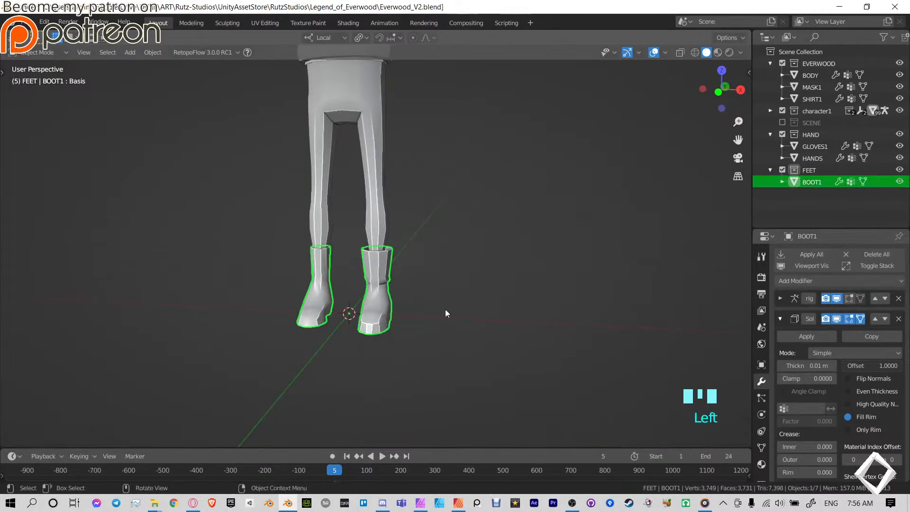
pyautogui.moveTo(445, 309)
pyautogui.mouseDown(button='middle')
pyautogui.moveTo(417, 241)
pyautogui.moveTo(413, 265)
pyautogui.moveTo(469, 325)
pyautogui.moveTo(461, 291)
pyautogui.moveTo(458, 301)
pyautogui.mouseUp(button='middle')
pyautogui.scroll(3, 445, 254)
pyautogui.press('Tab')
pyautogui.press('Tab')
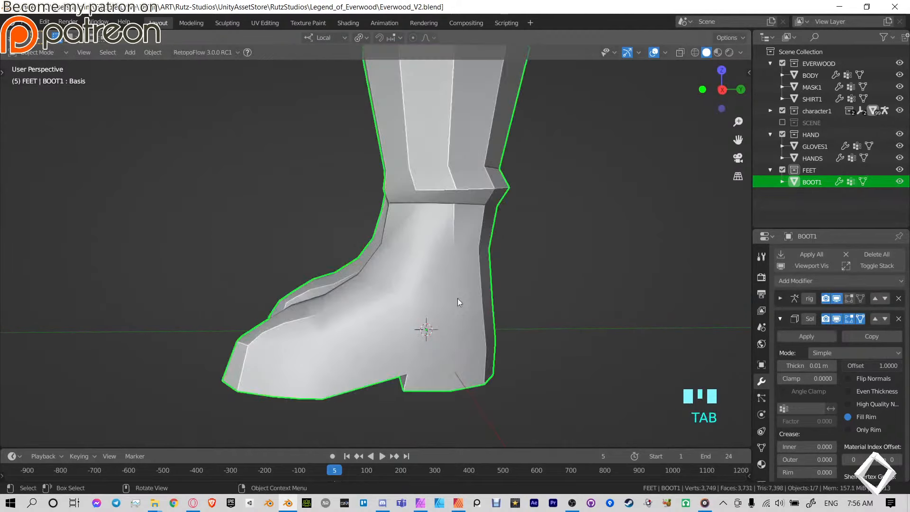
# Isolate BODY, select both feet's linked faces delimited by seam, separate them into their own object and show all objects again.
pyautogui.scroll(-5, 387, 132)
pyautogui.click(388, 131)
pyautogui.press('KP_Divide')
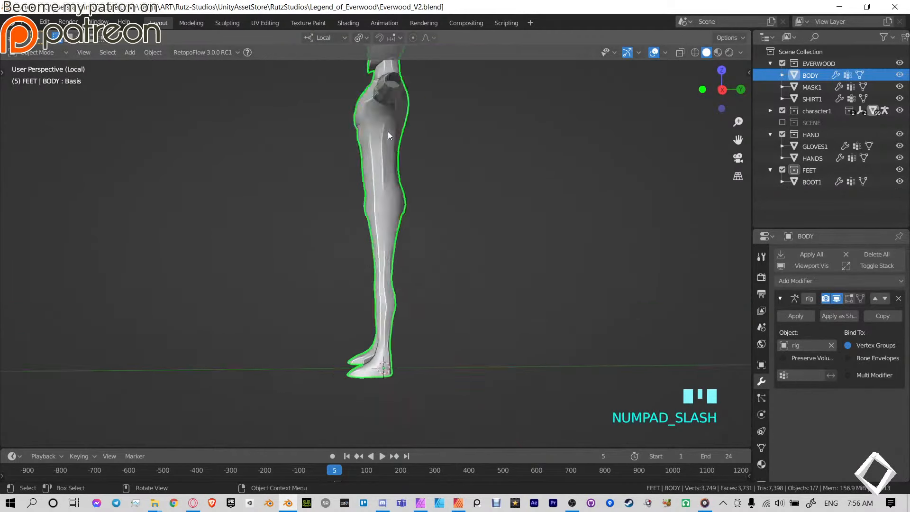
pyautogui.scroll(5, 387, 261)
pyautogui.press('Tab')
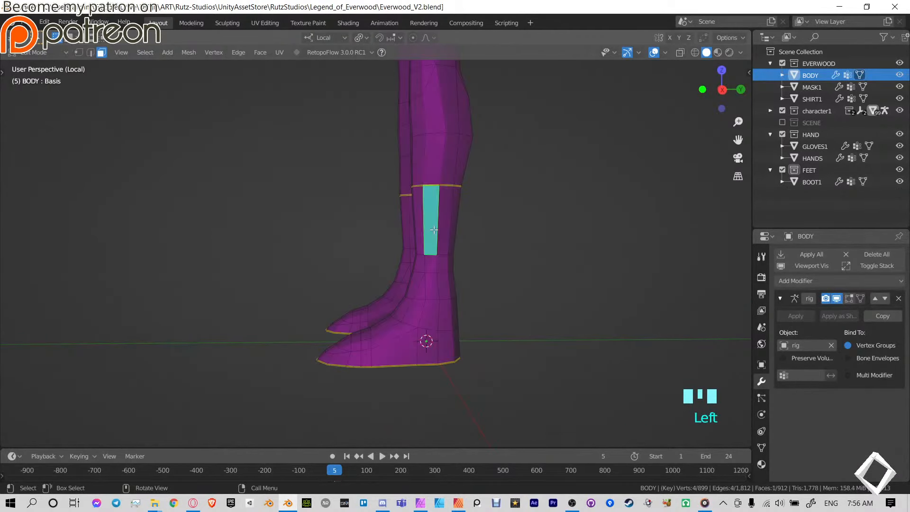
pyautogui.press('l')
pyautogui.press('l')
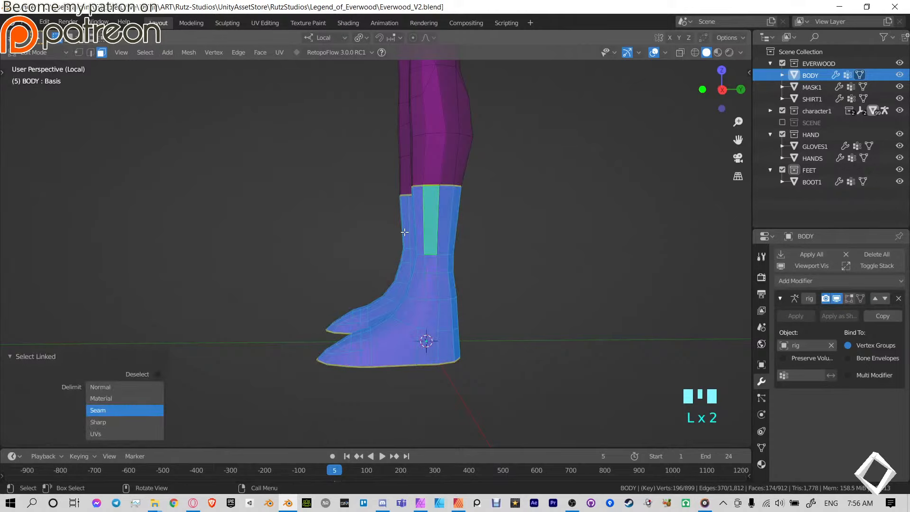
pyautogui.press('p')
pyautogui.click(405, 232)
pyautogui.press('Tab')
pyautogui.press('KP_Divide')
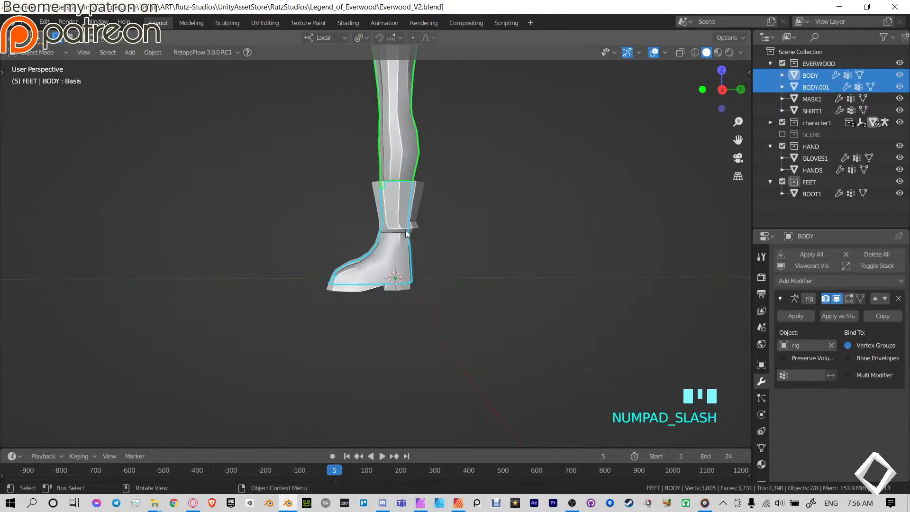
# Hide the separated feet object inside the boots.
pyautogui.keyDown('shift'); pyautogui.moveTo(419, 186); pyautogui.dragTo(425, 353, button='middle'); pyautogui.keyUp('shift')
pyautogui.click(425, 384)
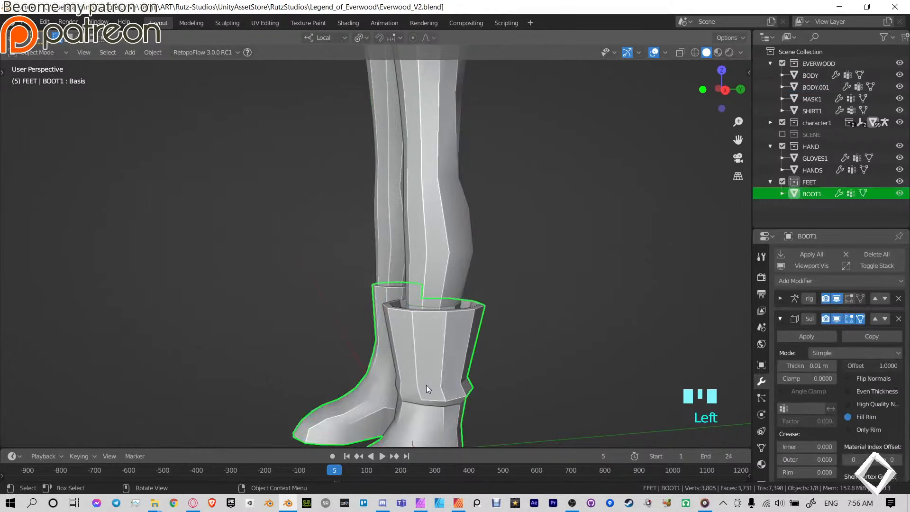
pyautogui.click(425, 385)
pyautogui.press('h')
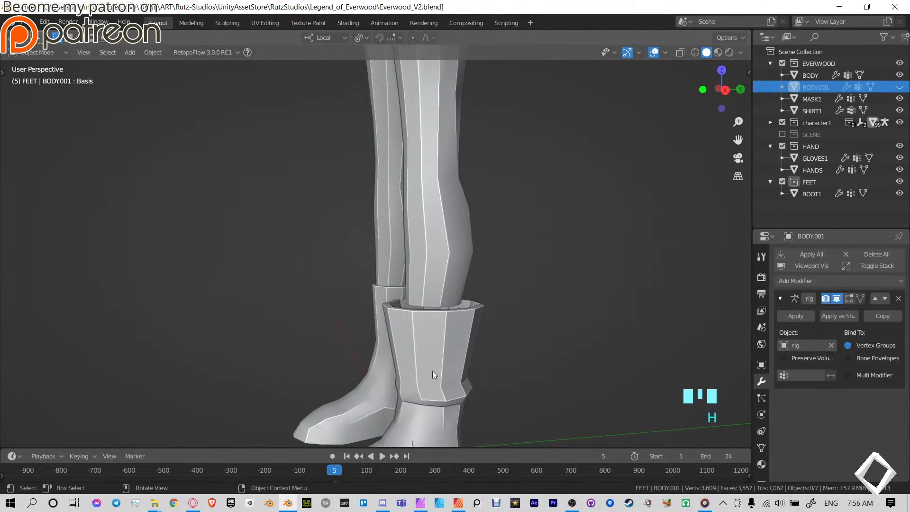
# Try to close the left boot's top opening by filling its rim edge loop.
pyautogui.click(434, 262)
pyautogui.moveTo(434, 263); pyautogui.dragTo(418, 296, button='middle')
pyautogui.click(445, 349)
pyautogui.press('Tab')
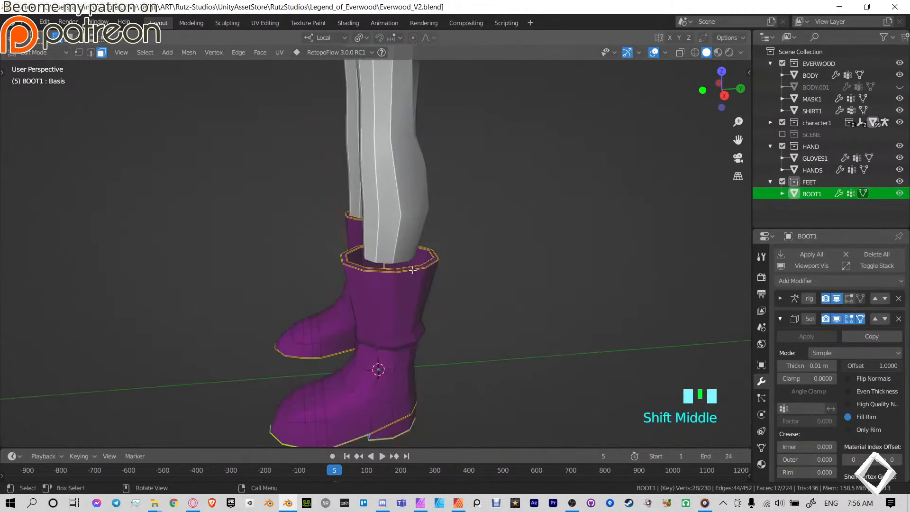
pyautogui.click(412, 270)
pyautogui.scroll(3, 412, 270)
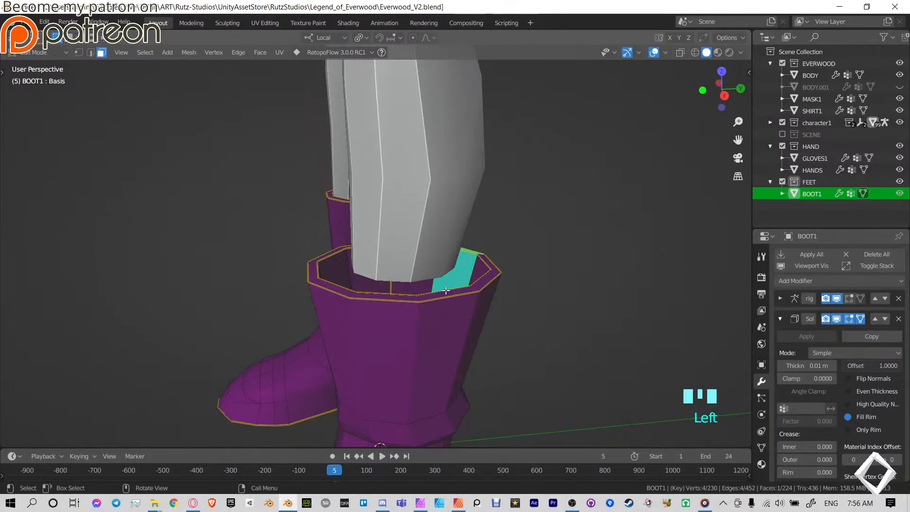
pyautogui.press('2')
pyautogui.keyDown('alt'); pyautogui.click(446, 290); pyautogui.keyUp('alt')
pyautogui.press('f')
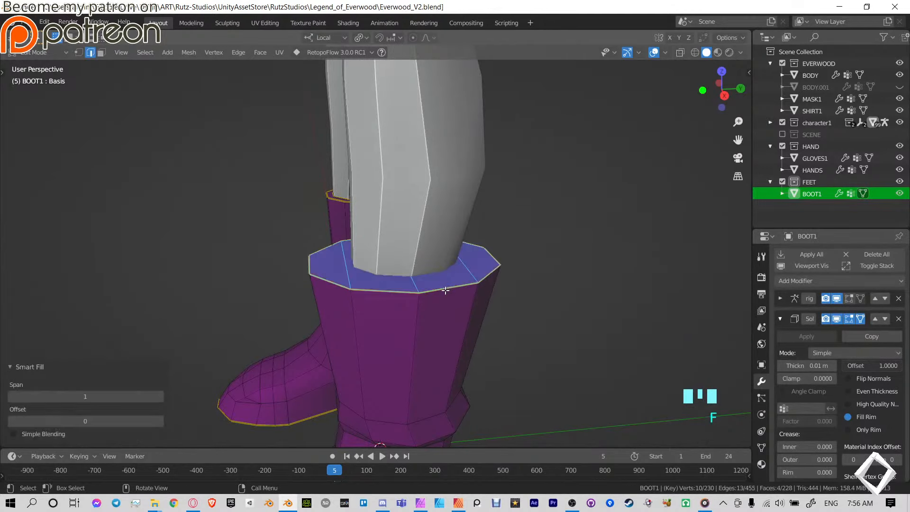
# Undo the fill across the left boot's top opening.
pyautogui.moveTo(445, 290); pyautogui.dragTo(483, 374, button='middle')
pyautogui.press('Tab')
pyautogui.hotkey('ctrl', 'z')
pyautogui.hotkey('ctrl', 'z')
# Add one edge loop around the left boot's shaft between the rim and the ankle ring.
pyautogui.scroll(4, 613, 329)
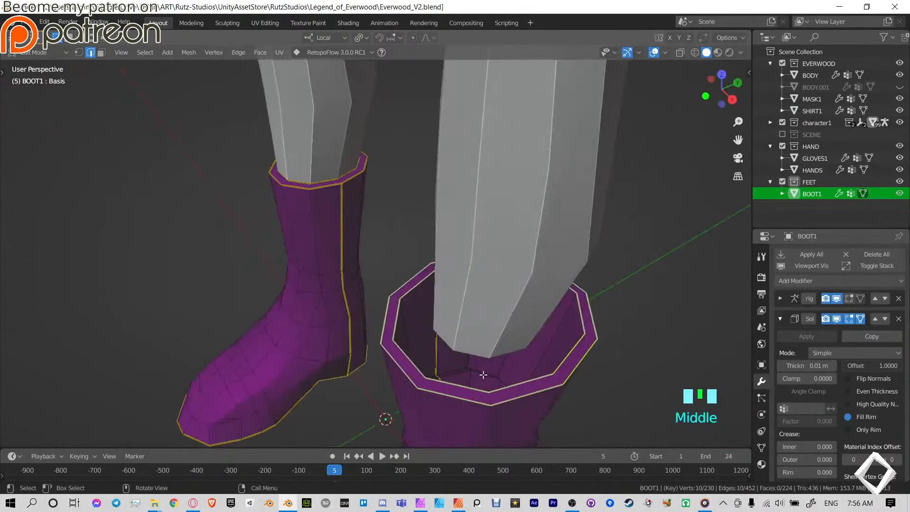
pyautogui.hotkey('ctrl', 'r')
pyautogui.click(532, 411)
pyautogui.moveTo(531, 410); pyautogui.dragTo(550, 404, button='middle')
pyautogui.press('g')
pyautogui.press('g')
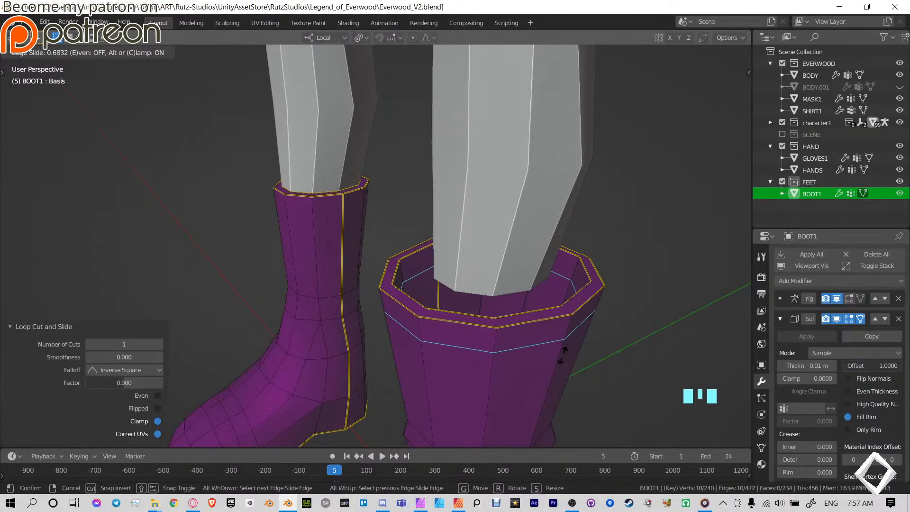
pyautogui.rightClick(562, 341)
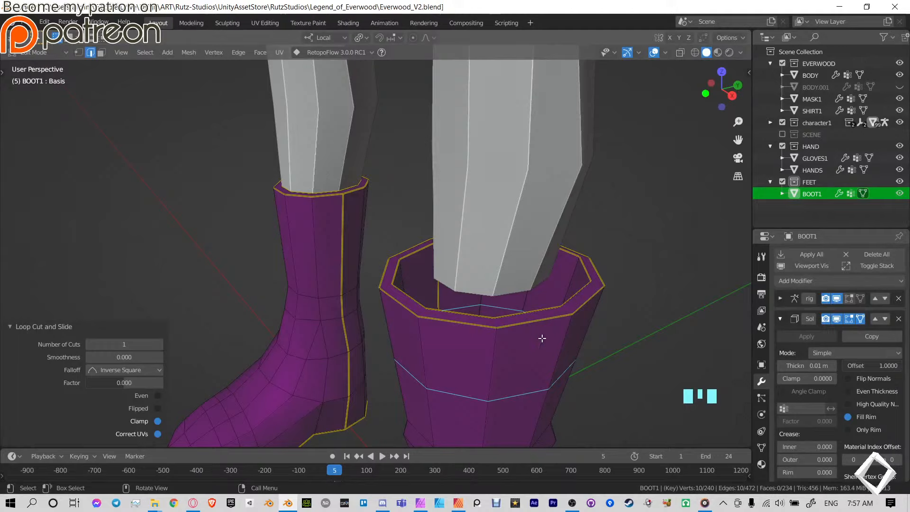
# Raise the left boot's top rim loop about 0.0414 m along local Z.
pyautogui.keyDown('alt'); pyautogui.click(509, 322); pyautogui.keyUp('alt')
pyautogui.press('g')
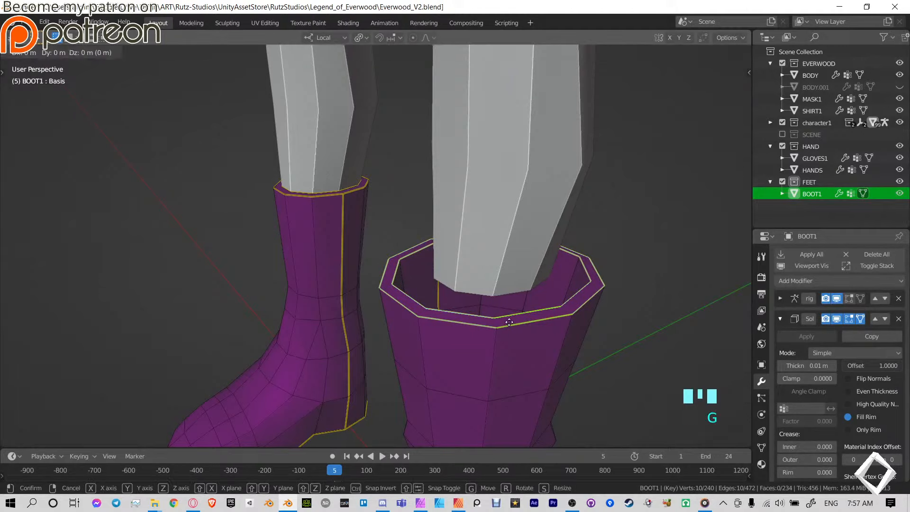
pyautogui.click(518, 274)
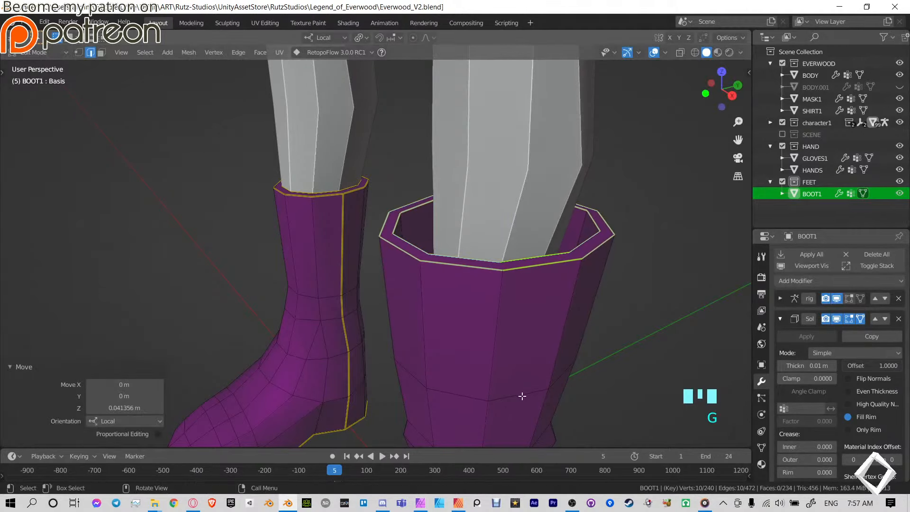
# Slide the shaft's new edge loop up toward the rim by a factor of about 0.717.
pyautogui.keyDown('alt'); pyautogui.click(522, 396); pyautogui.keyUp('alt')
pyautogui.press('g')
pyautogui.press('g')
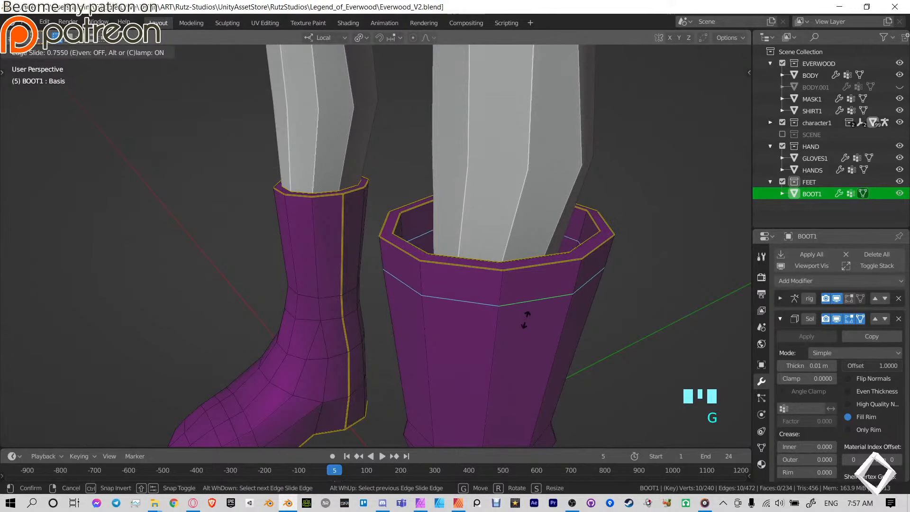
pyautogui.click(523, 321)
pyautogui.moveTo(524, 321); pyautogui.dragTo(459, 333, button='middle')
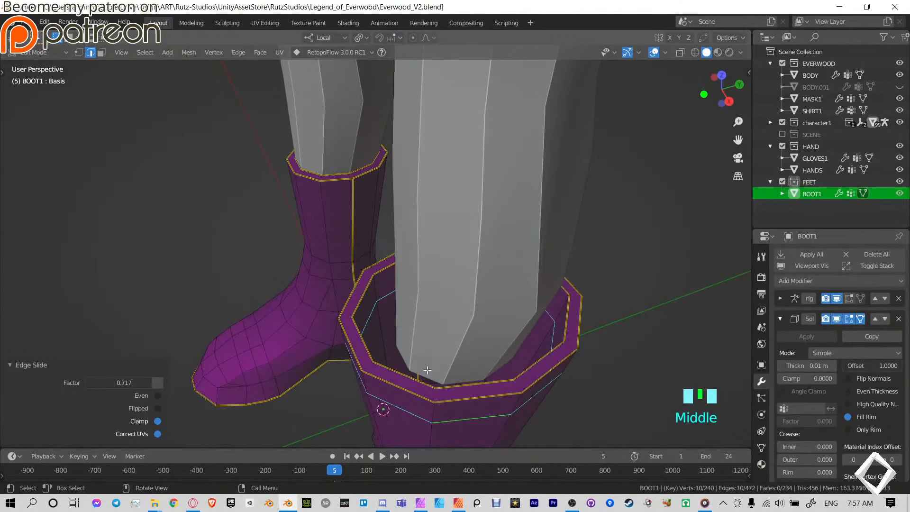
# Fine-tune the shaft's edge loop below the rim by edge sliding it in the right orthographic view with X-ray on.
pyautogui.click(680, 54)
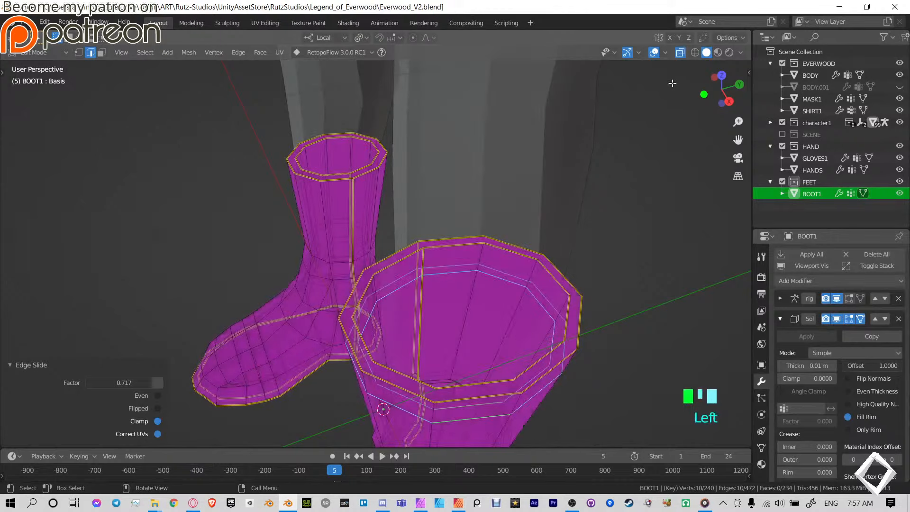
pyautogui.press('KP_3')
pyautogui.press('g')
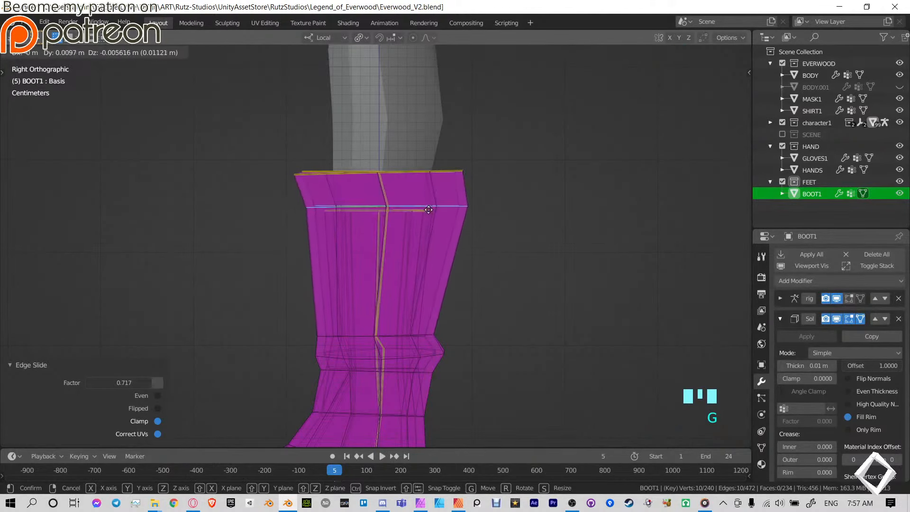
pyautogui.click(421, 217)
pyautogui.press('g')
pyautogui.press('g')
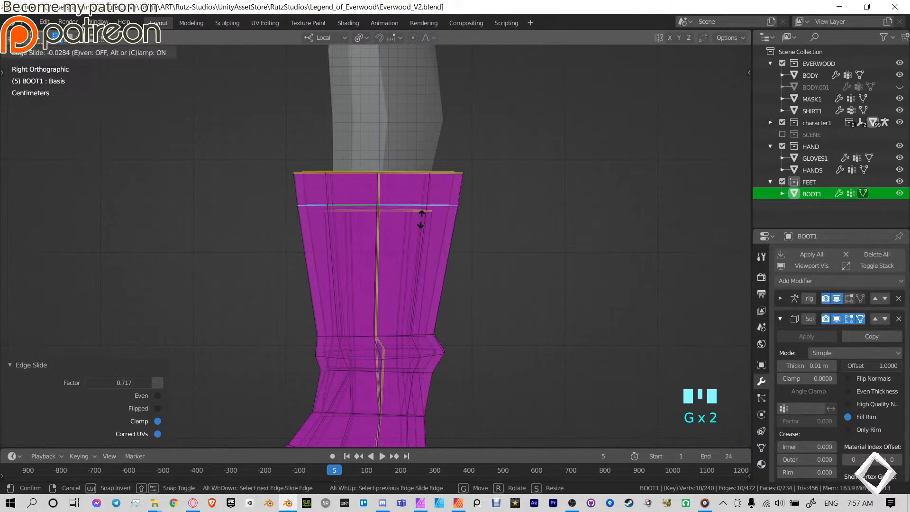
pyautogui.click(423, 220)
# Fill the edge loop inside the left boot's shaft with a face, turn X-ray off and leave Edit Mode.
pyautogui.press('f')
pyautogui.moveTo(489, 174); pyautogui.dragTo(532, 199, button='middle')
pyautogui.press('KP_Divide')
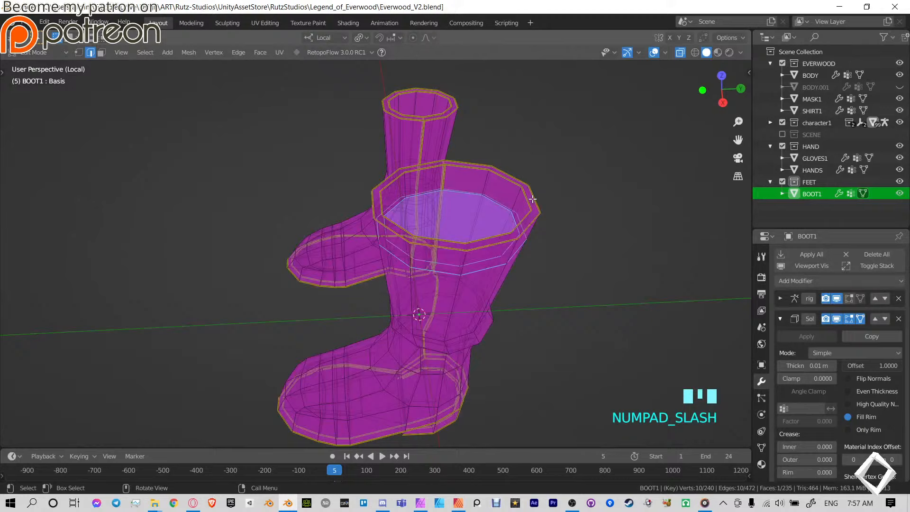
pyautogui.click(680, 54)
pyautogui.press('KP_Divide')
pyautogui.press('Tab')
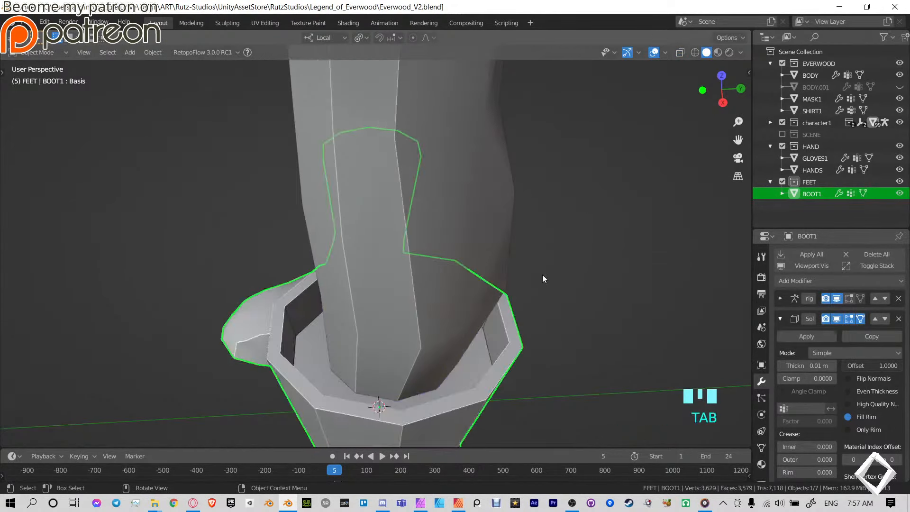
# Examine how the capped left boot shaft fits around the leg from above and from the side.
pyautogui.scroll(-4, 544, 279)
pyautogui.click(555, 293)
pyautogui.moveTo(556, 293); pyautogui.dragTo(516, 251, button='middle')
pyautogui.click(383, 298)
pyautogui.moveTo(384, 297); pyautogui.dragTo(420, 288, button='middle')
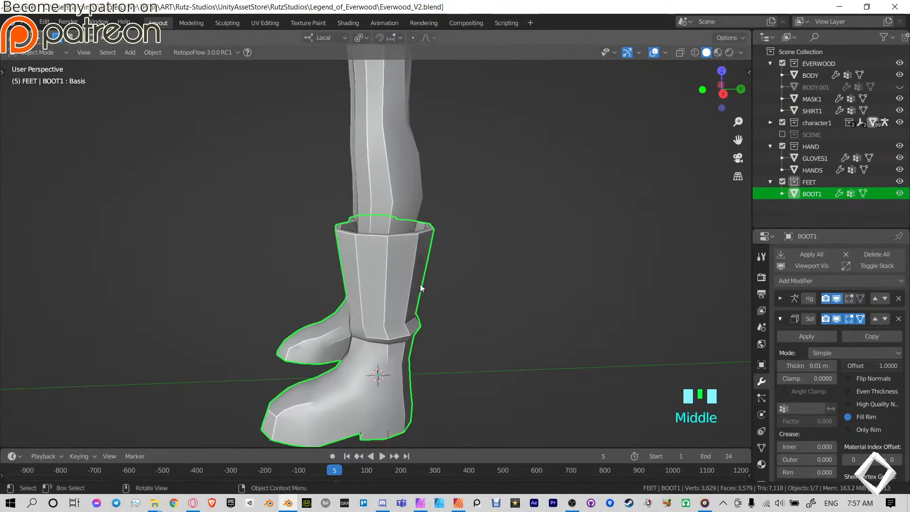
# Try moving the boots away from the legs and examine the left boot from the side.
pyautogui.press('g')
pyautogui.rightClick(453, 282)
pyautogui.press('g')
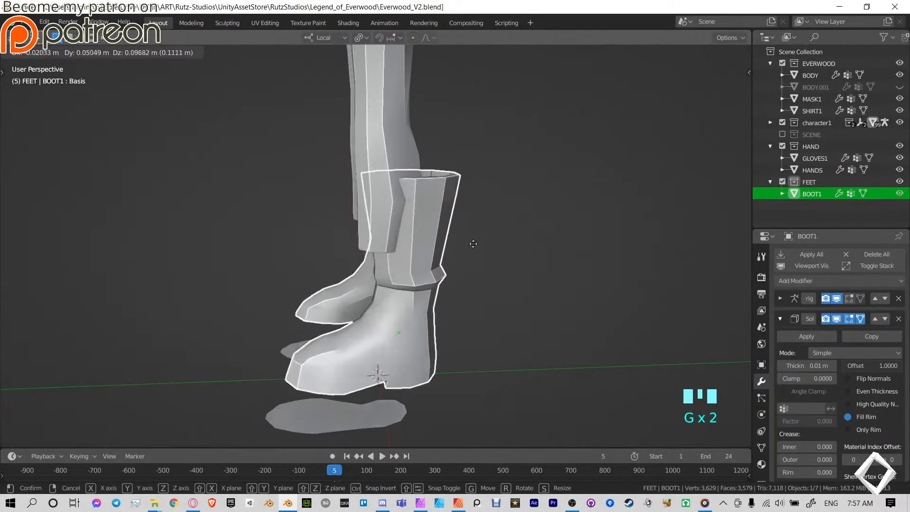
pyautogui.press('g')
pyautogui.rightClick(431, 195)
pyautogui.moveTo(388, 323); pyautogui.dragTo(405, 291, button='middle')
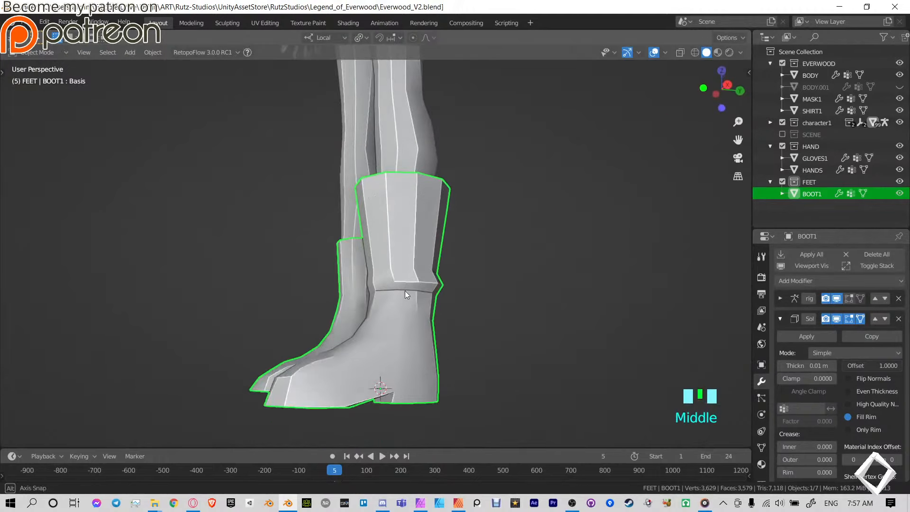
# Undo the left boot's shaft cap, edge loop and rim raise, back to BOOT1 in Object Mode.
pyautogui.hotkey('ctrl', 'z')
pyautogui.hotkey('ctrl', 'z')
pyautogui.hotkey('ctrl', 'z')
pyautogui.hotkey('ctrl', 'z')
pyautogui.hotkey('ctrl', 'z')
pyautogui.hotkey('ctrl', 'z')
pyautogui.hotkey('ctrl', 'z')
pyautogui.hotkey('ctrl', 'z')
pyautogui.hotkey('ctrl', 'z')
pyautogui.hotkey('ctrl', 'z')
pyautogui.hotkey('ctrl', 'z')
pyautogui.hotkey('ctrl', 'z')
pyautogui.hotkey('ctrl', 'z')
pyautogui.hotkey('ctrl', 'z')
pyautogui.hotkey('ctrl', 'z')
pyautogui.hotkey('ctrl', 'z')
pyautogui.hotkey('ctrl', 'z')
pyautogui.hotkey('ctrl', 'z')
pyautogui.hotkey('ctrl', 'z')
pyautogui.hotkey('ctrl', 'z')
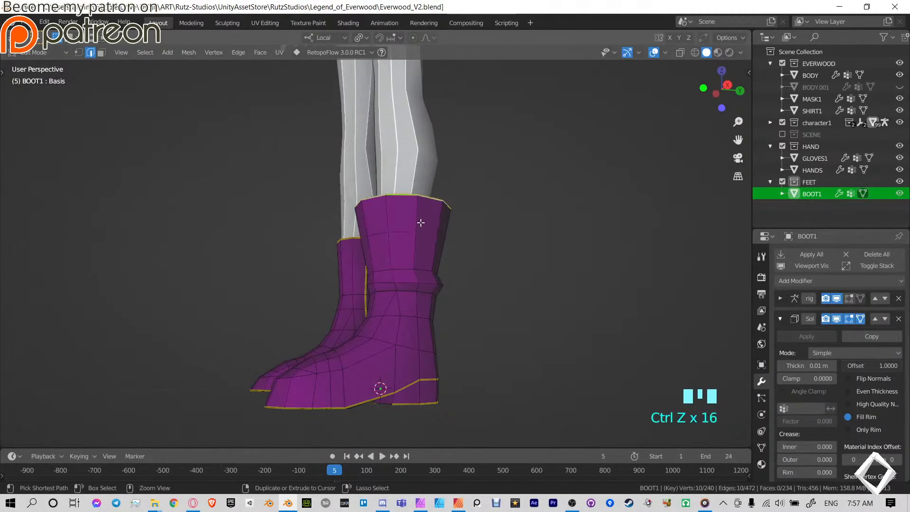
pyautogui.hotkey('ctrl', 'z')
pyautogui.hotkey('ctrl', 'z')
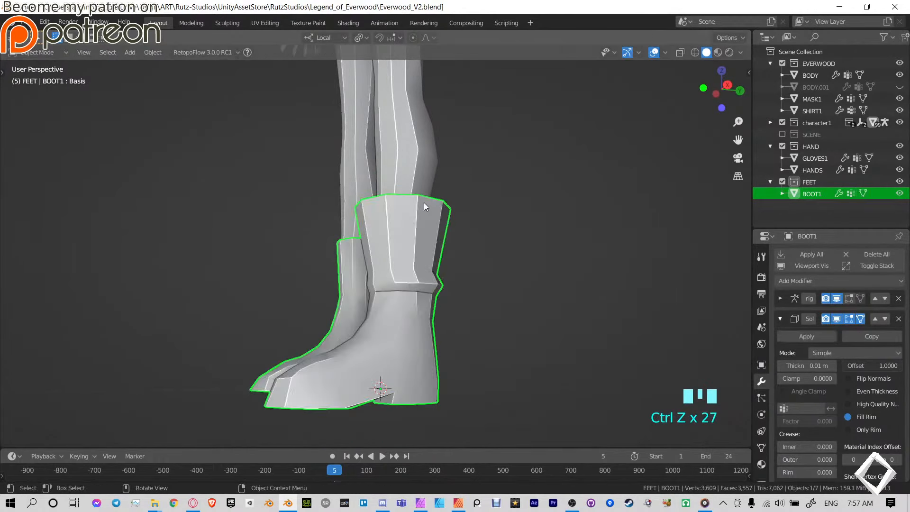
# Trial-move the boots off the legs to check the cut leg ends and the remaining soles.
pyautogui.moveTo(423, 203); pyautogui.dragTo(431, 227, button='middle')
pyautogui.press('g')
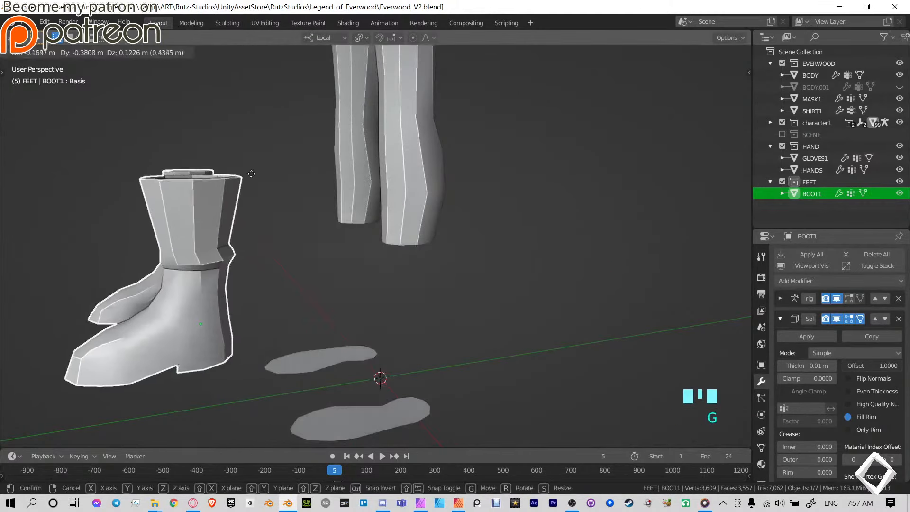
pyautogui.rightClick(454, 235)
# Undo hiding the feet object and separating it from BODY, back to BODY in Edit Mode.
pyautogui.hotkey('ctrl', 'z')
pyautogui.hotkey('ctrl', 'z')
pyautogui.hotkey('ctrl', 'z')
pyautogui.hotkey('ctrl', 'z')
pyautogui.hotkey('ctrl', 'z')
pyautogui.hotkey('ctrl', 'z')
pyautogui.hotkey('ctrl', 'z')
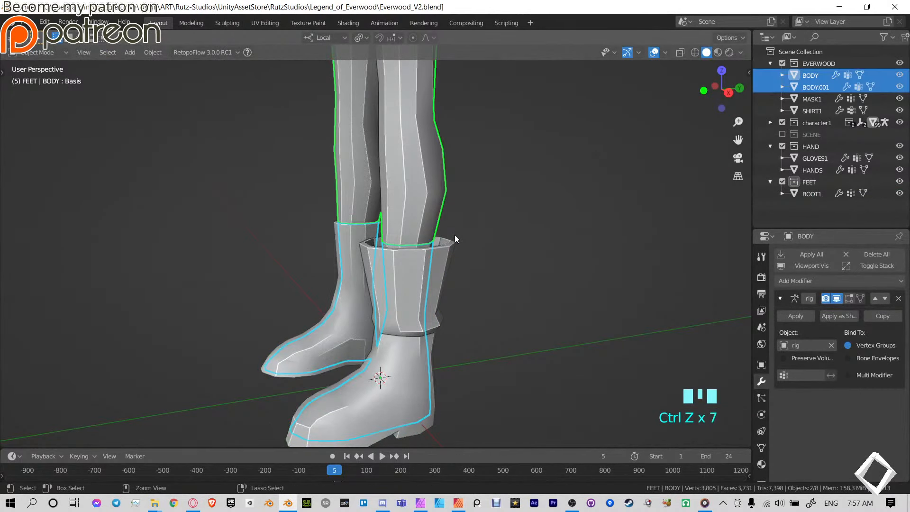
pyautogui.hotkey('ctrl', 'z')
pyautogui.hotkey('ctrl', 'z')
pyautogui.hotkey('ctrl', 'z')
pyautogui.hotkey('ctrl', 'z')
pyautogui.hotkey('ctrl', 'z')
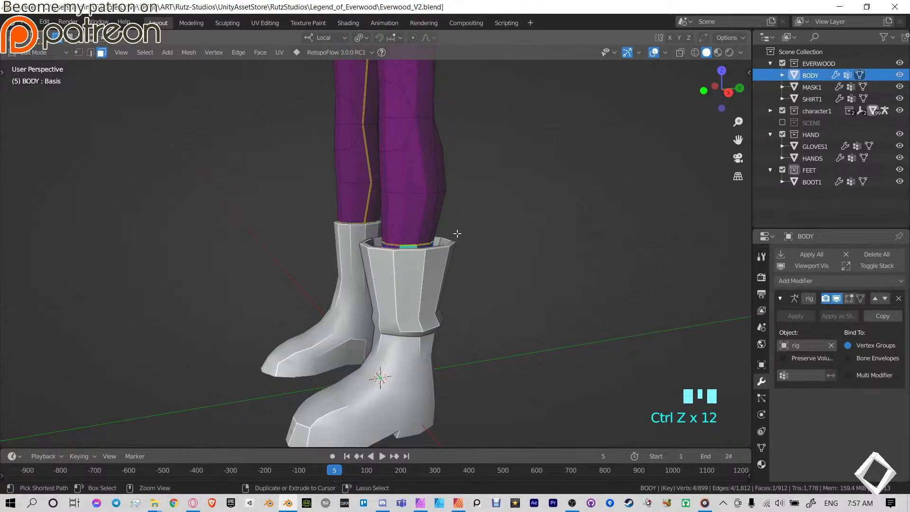
# Undo the last face selection on BODY, save the file and return to Object Mode.
pyautogui.hotkey('ctrl', 'z')
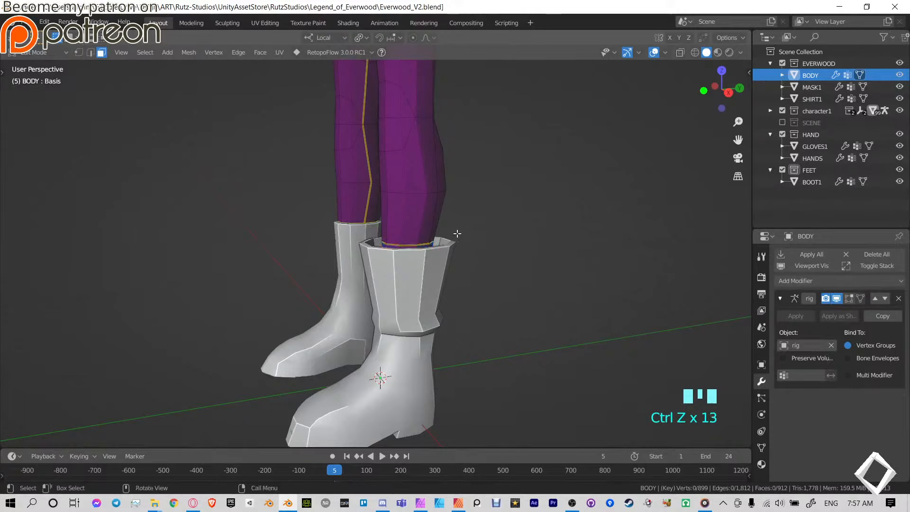
pyautogui.hotkey('ctrl', 's')
pyautogui.hotkey('ctrl', 'Tab')
pyautogui.click(513, 268)
pyautogui.scroll(-3, 510, 271)
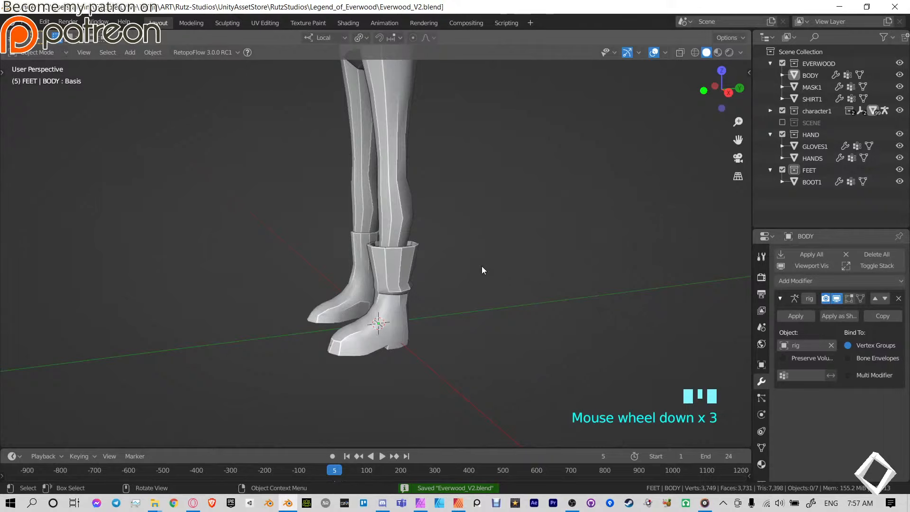
# Mirror BOOT1 across the X axis with AutoMirror, using the Positive orientation.
pyautogui.moveTo(365, 254); pyautogui.dragTo(465, 345, button='middle')
pyautogui.click(425, 302)
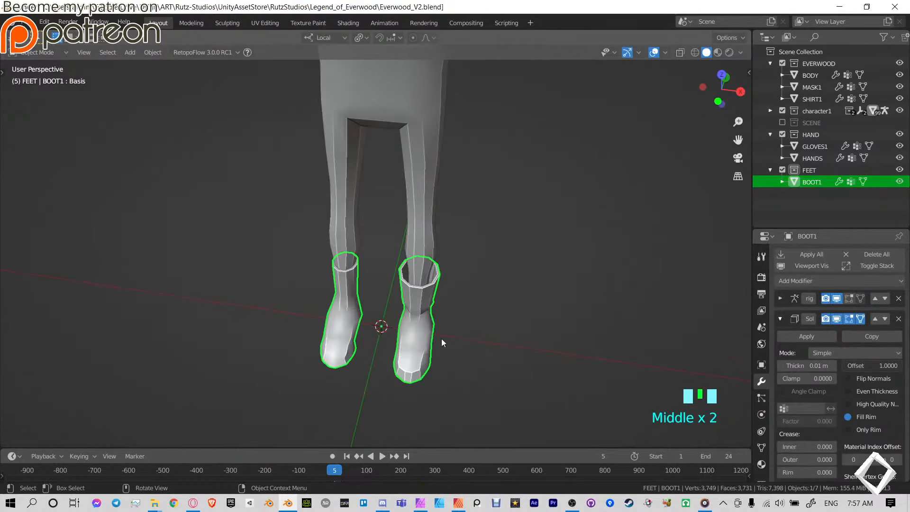
pyautogui.moveTo(433, 379); pyautogui.dragTo(398, 345, button='middle')
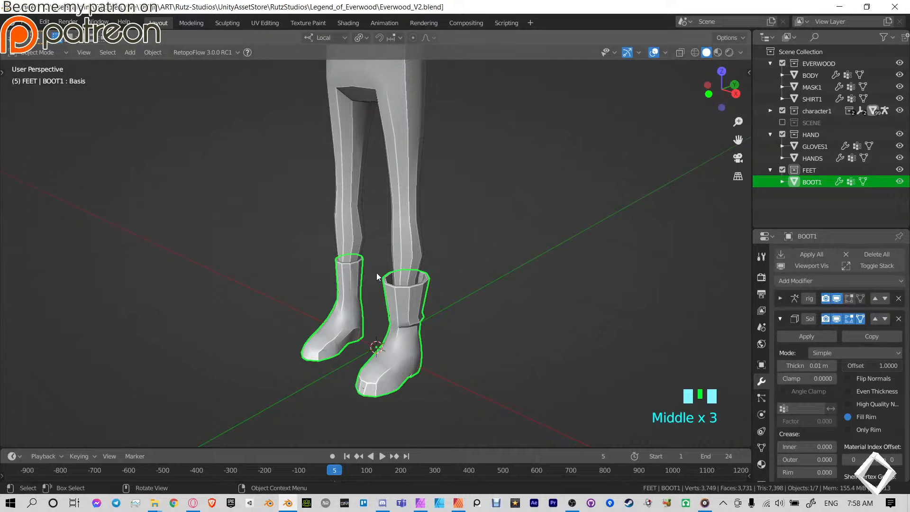
pyautogui.press('n')
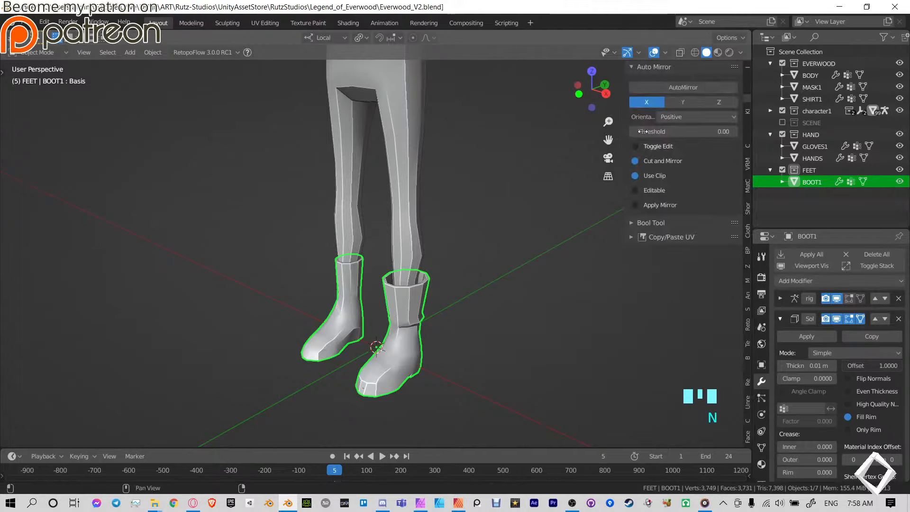
pyautogui.click(680, 87)
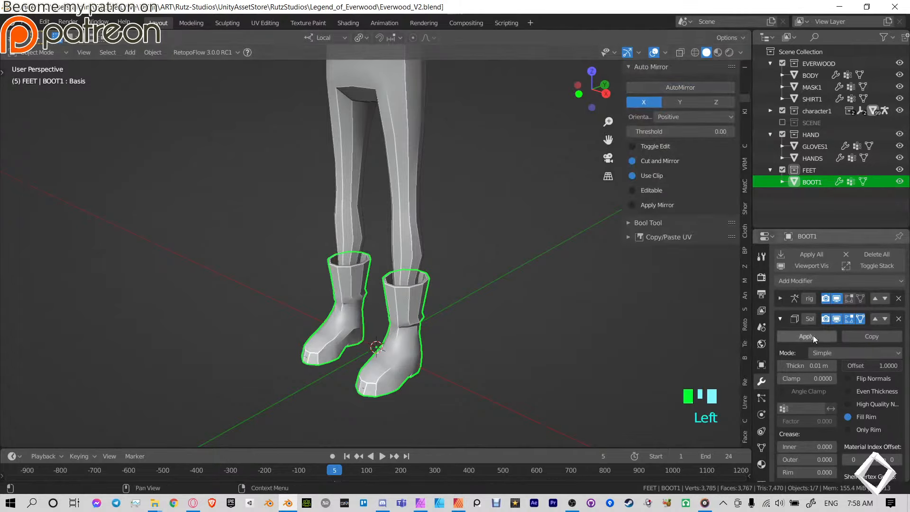
# Move BOOT1's Mirror modifier above its Solidify modifier and try to apply it.
pyautogui.click(411, 330)
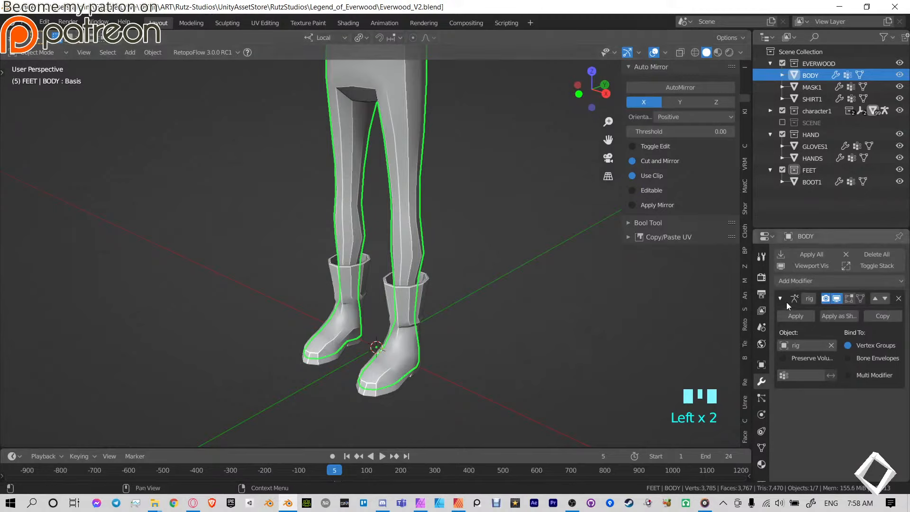
pyautogui.click(405, 303)
pyautogui.scroll(3, 799, 331)
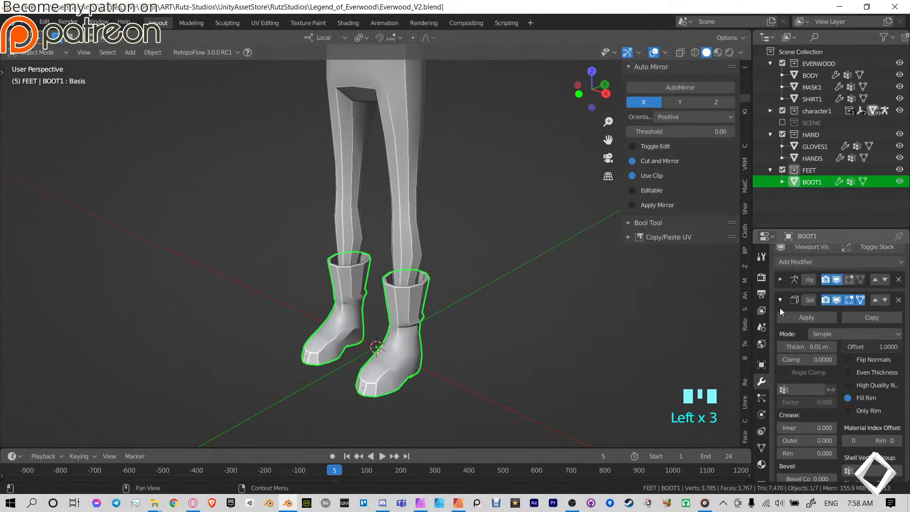
pyautogui.click(779, 300)
pyautogui.click(875, 321)
pyautogui.click(803, 316)
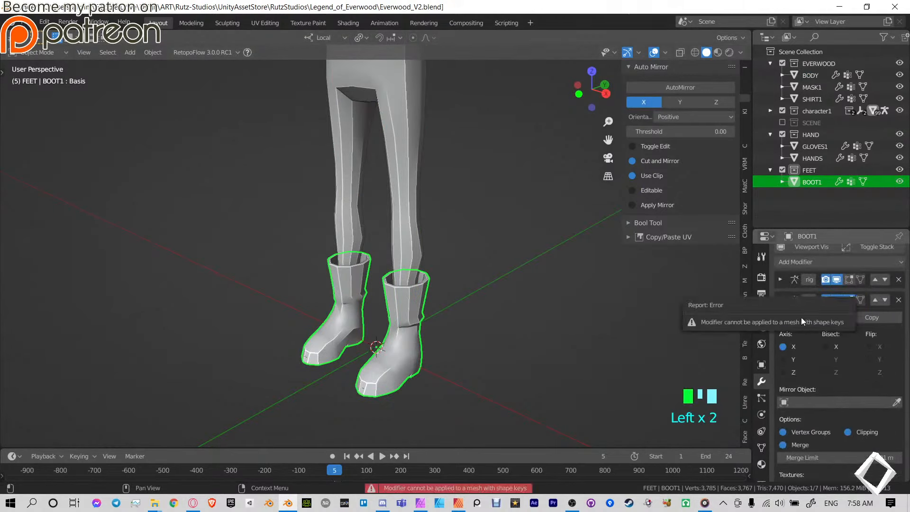
# Remove the Basis shape key from BOOT1 and apply its Mirror modifier.
pyautogui.click(762, 447)
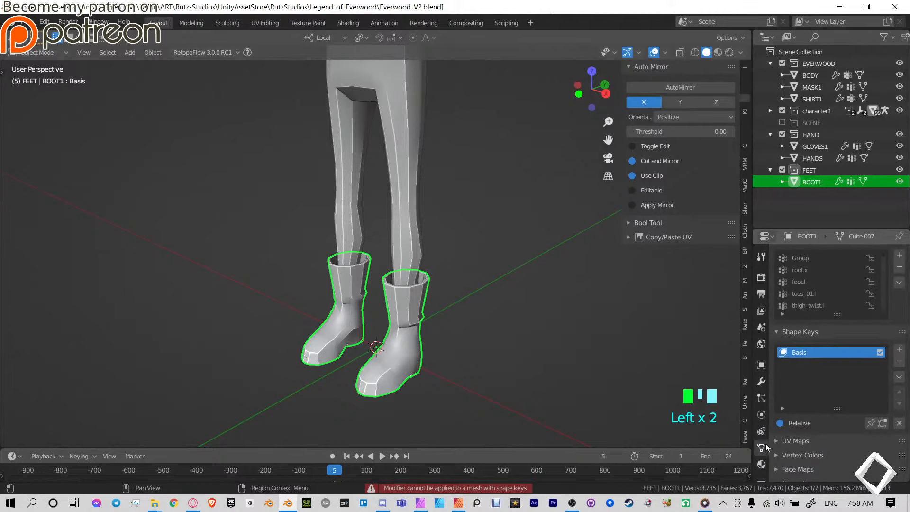
pyautogui.click(900, 362)
pyautogui.click(762, 381)
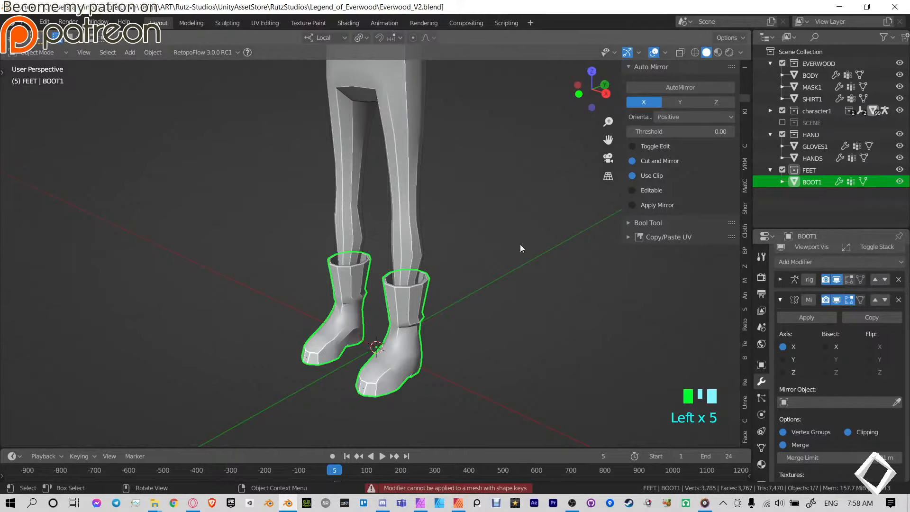
pyautogui.click(808, 318)
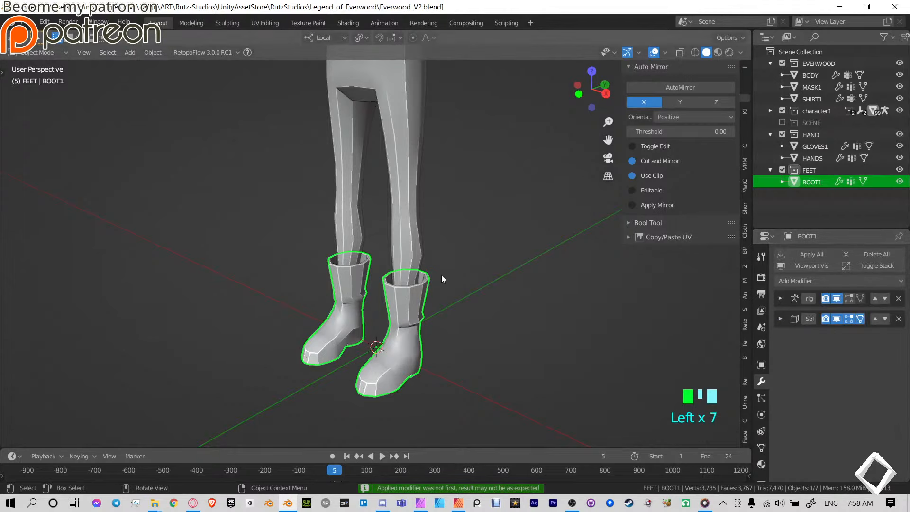
pyautogui.press('Tab')
pyautogui.press('Tab')
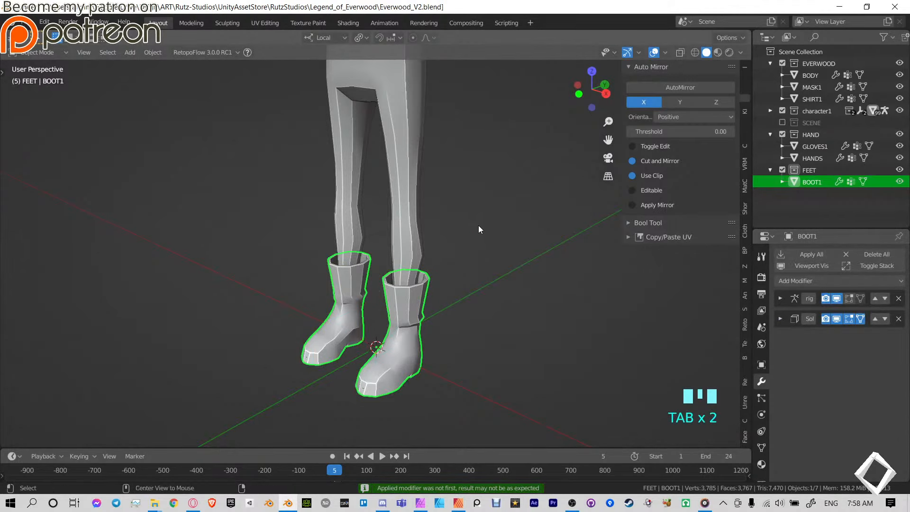
# Put the rig in Pose Mode and trial-move the left foot IK control to check how the boots follow.
pyautogui.scroll(-1, 462, 265)
pyautogui.click(431, 318)
pyautogui.hotkey('ctrl', 'Tab')
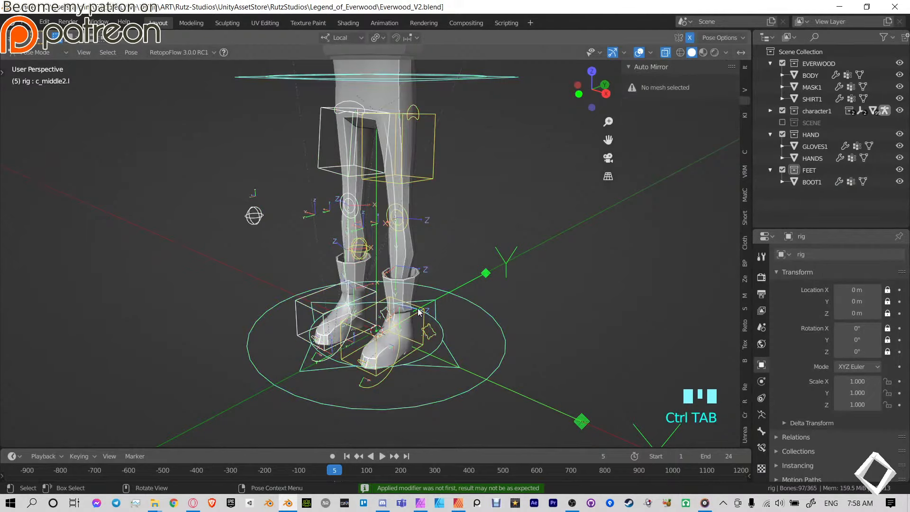
pyautogui.click(421, 316)
pyautogui.press('g')
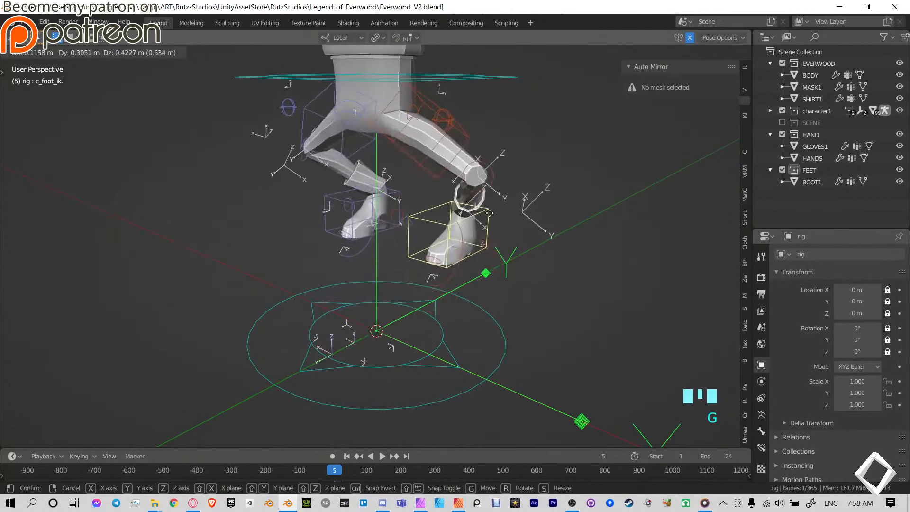
pyautogui.rightClick(419, 257)
pyautogui.moveTo(419, 255); pyautogui.dragTo(350, 280, button='middle')
pyautogui.press('g')
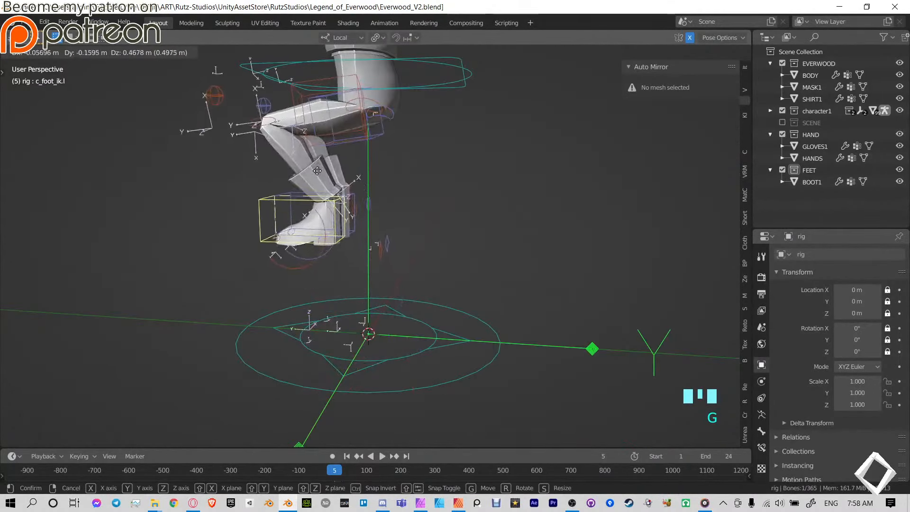
pyautogui.rightClick(333, 296)
pyautogui.moveTo(334, 318); pyautogui.dragTo(335, 308, button='middle')
pyautogui.keyDown('shift'); pyautogui.moveTo(335, 308); pyautogui.dragTo(385, 234, button='middle'); pyautogui.keyUp('shift')
pyautogui.scroll(5, 487, 258)
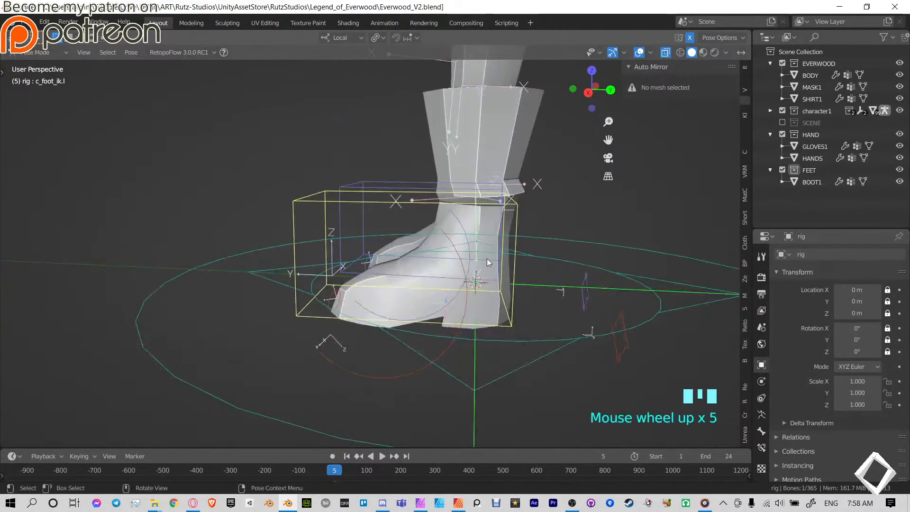
# Rotate the left foot roll control by about -47° and examine how both boots bend.
pyautogui.click(464, 260)
pyautogui.moveTo(501, 305); pyautogui.dragTo(523, 282, button='middle')
pyautogui.press('r')
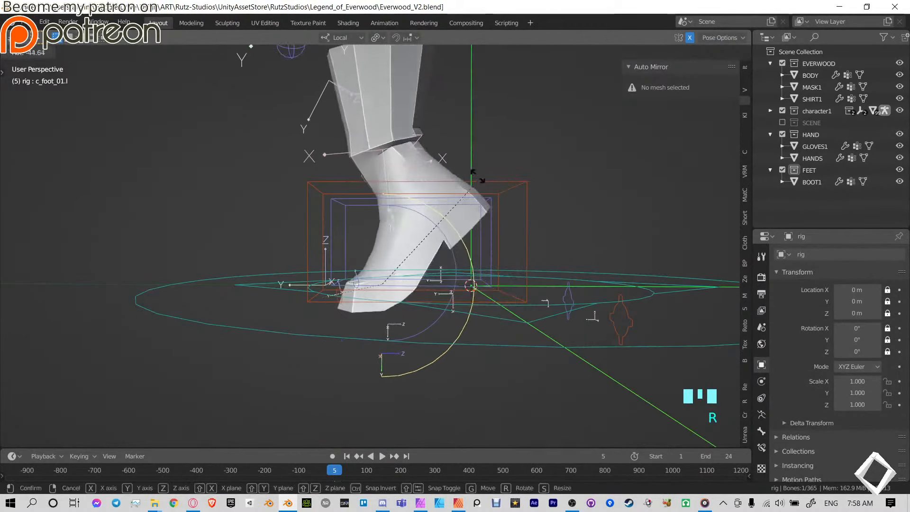
pyautogui.click(478, 187)
pyautogui.moveTo(545, 235); pyautogui.dragTo(626, 254, button='middle')
pyautogui.scroll(4, 581, 235)
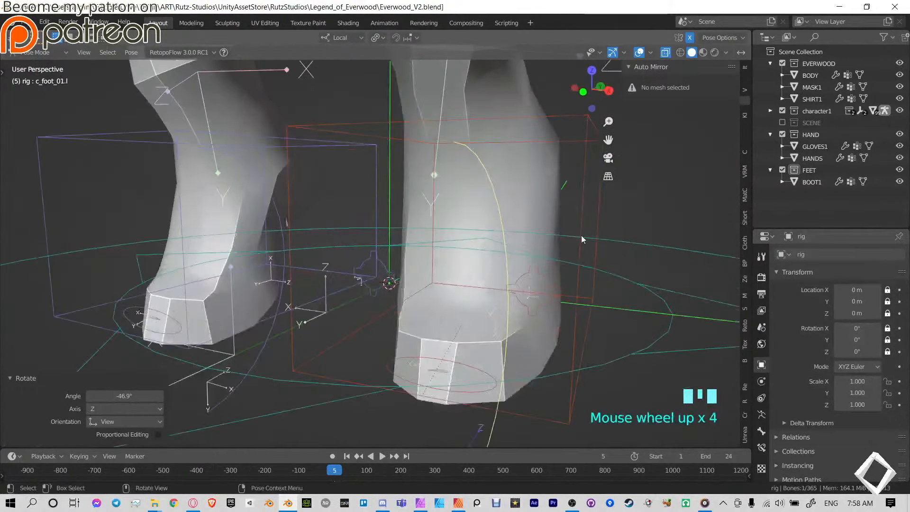
pyautogui.moveTo(580, 235); pyautogui.dragTo(567, 195, button='middle')
pyautogui.scroll(-4, 564, 247)
pyautogui.moveTo(561, 308); pyautogui.dragTo(440, 316, button='middle')
pyautogui.click(449, 299)
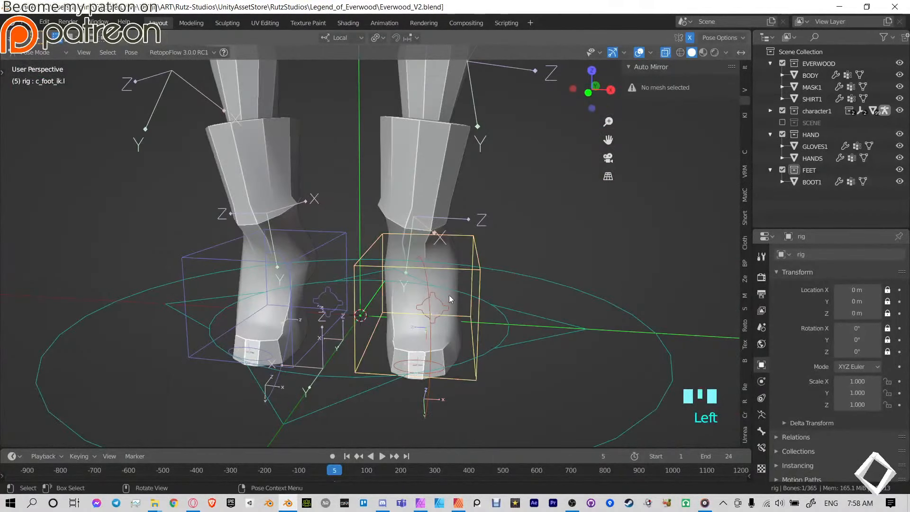
pyautogui.click(441, 194)
pyautogui.press('g')
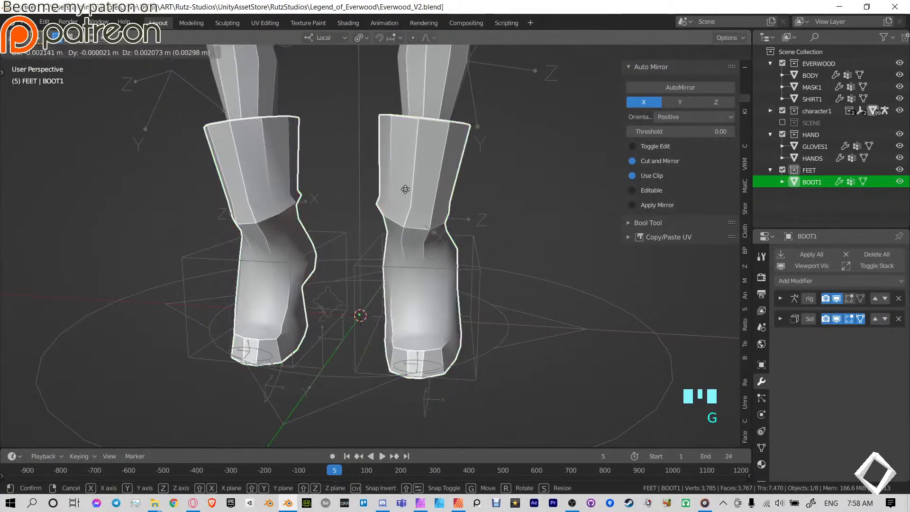
pyautogui.rightClick(442, 198)
pyautogui.moveTo(445, 197); pyautogui.dragTo(436, 265, button='middle')
pyautogui.scroll(-3, 536, 254)
pyautogui.keyDown('shift'); pyautogui.moveTo(536, 254); pyautogui.dragTo(416, 271, button='middle'); pyautogui.keyUp('shift')
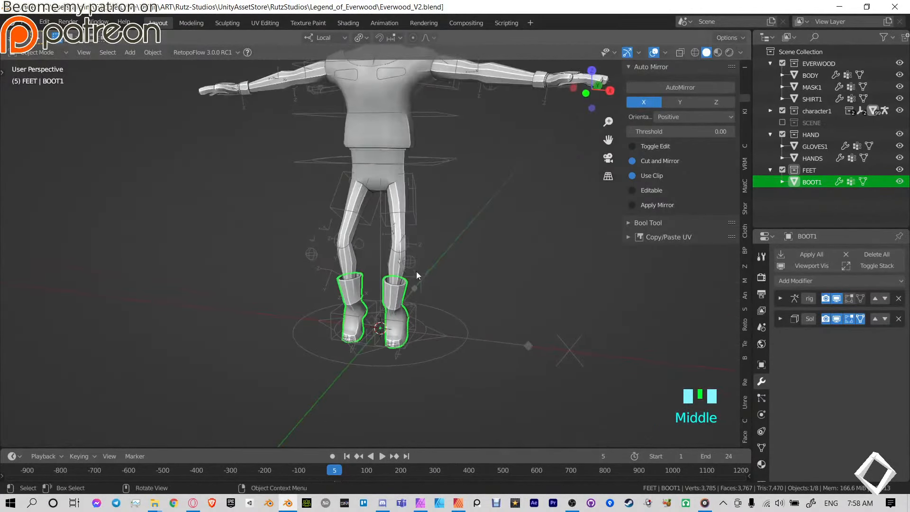
# Clear the pose rotations on all rig bones, return to Object Mode and save the file.
pyautogui.click(416, 305)
pyautogui.hotkey('ctrl', 'Tab')
pyautogui.press('alt')
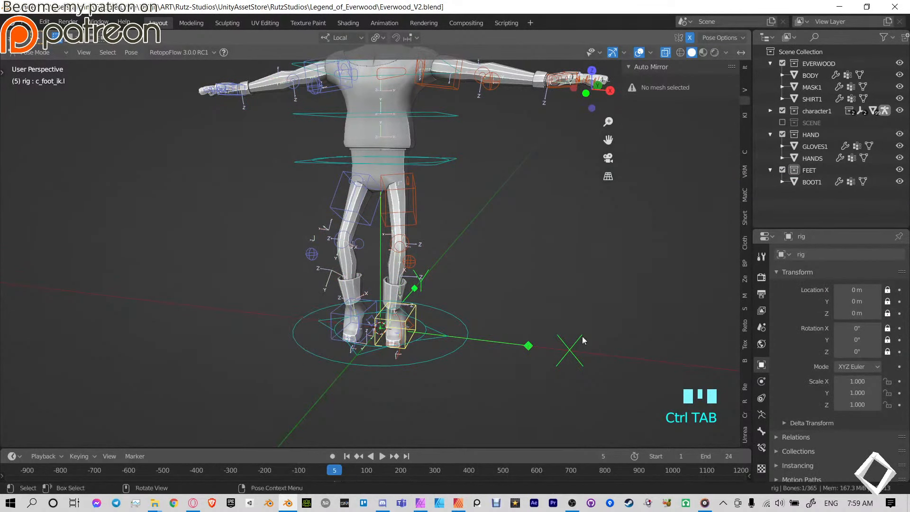
pyautogui.hotkey('alt', 'r')
pyautogui.moveTo(532, 350); pyautogui.dragTo(308, 260, button='middle')
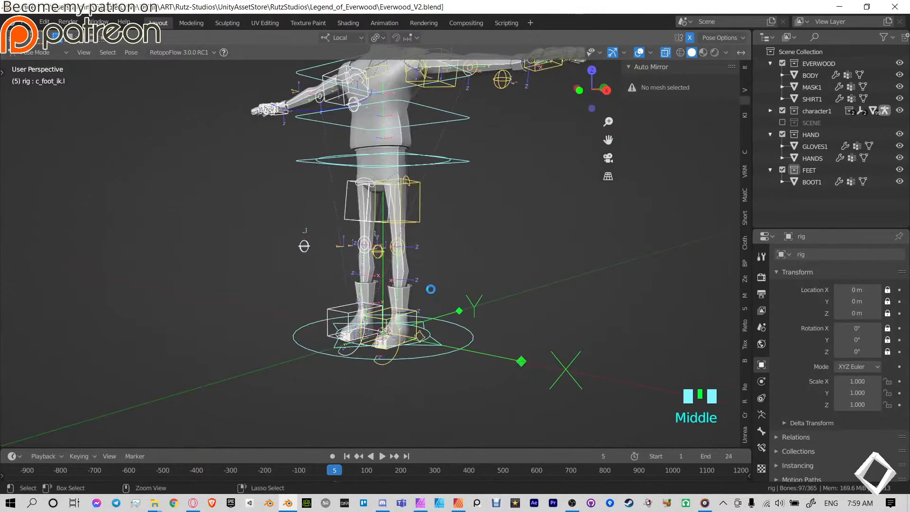
pyautogui.hotkey('ctrl', 'Tab')
pyautogui.hotkey('ctrl', 's')
pyautogui.click(447, 242)
# Hide the SHIRT1 object on the character's torso.
pyautogui.scroll(-3, 449, 242)
pyautogui.moveTo(449, 242); pyautogui.dragTo(407, 252, button='middle')
pyautogui.scroll(6, 416, 187)
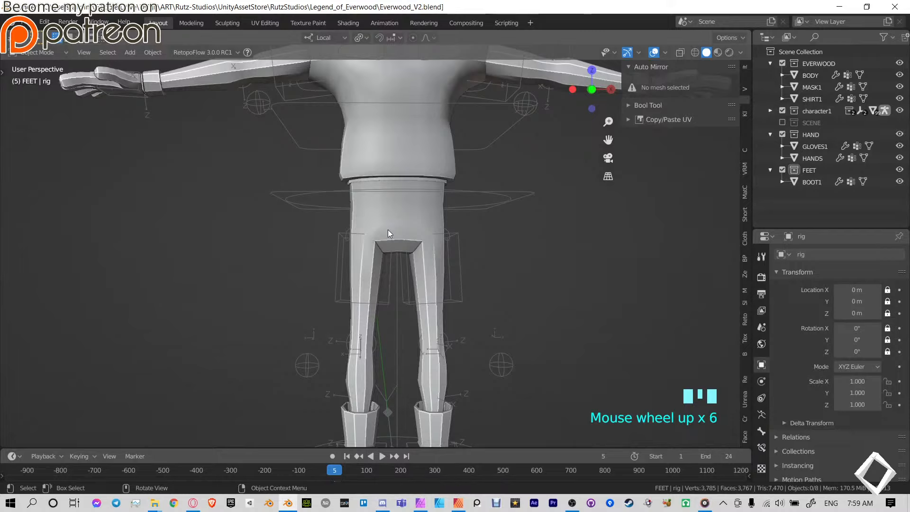
pyautogui.keyDown('shift'); pyautogui.moveTo(402, 210); pyautogui.dragTo(491, 249, button='middle'); pyautogui.keyUp('shift')
pyautogui.keyDown('shift'); pyautogui.moveTo(423, 99); pyautogui.dragTo(500, 257, button='middle'); pyautogui.keyUp('shift')
pyautogui.click(500, 257)
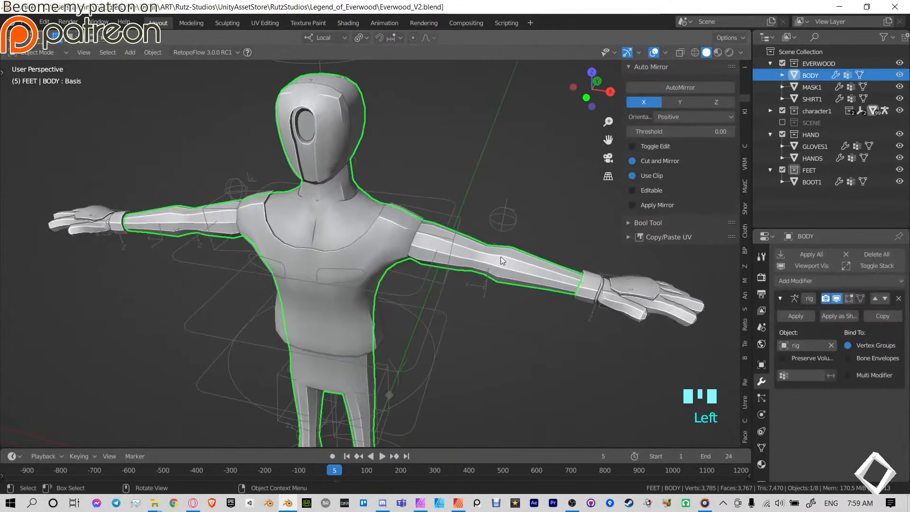
pyautogui.click(378, 237)
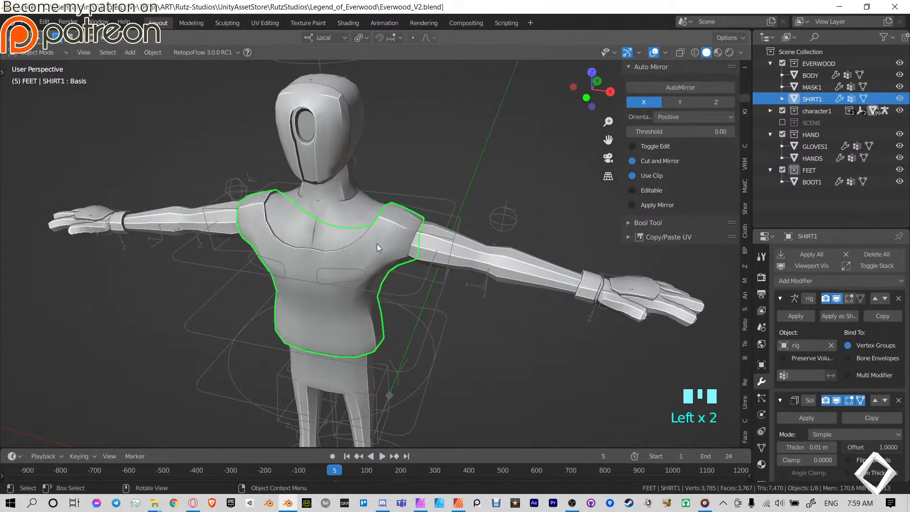
pyautogui.press('h')
# In BODY's Edit Mode, select the linked faces of the torso and both arms, delimited by seams.
pyautogui.click(381, 225)
pyautogui.press('Tab')
pyautogui.click(460, 250)
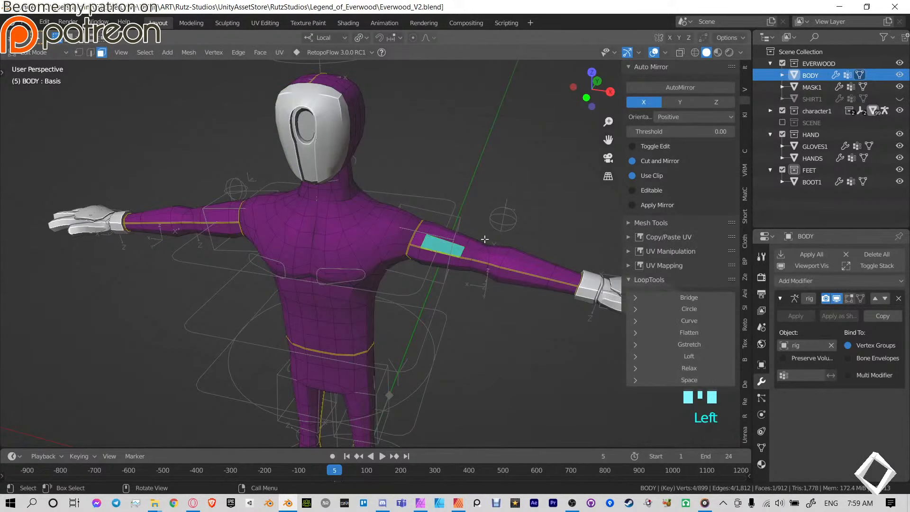
pyautogui.press('l')
pyautogui.press('l')
pyautogui.press('l')
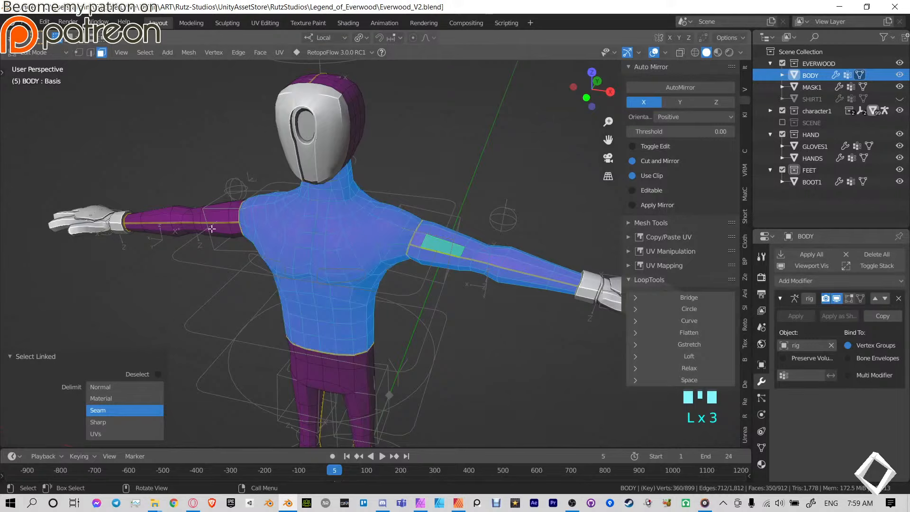
pyautogui.press('l')
pyautogui.moveTo(212, 229); pyautogui.dragTo(332, 303, button='middle')
# Duplicate the selected torso and arm faces in place and separate them into their own object.
pyautogui.hotkey('shift', 'd')
pyautogui.rightClick(370, 299)
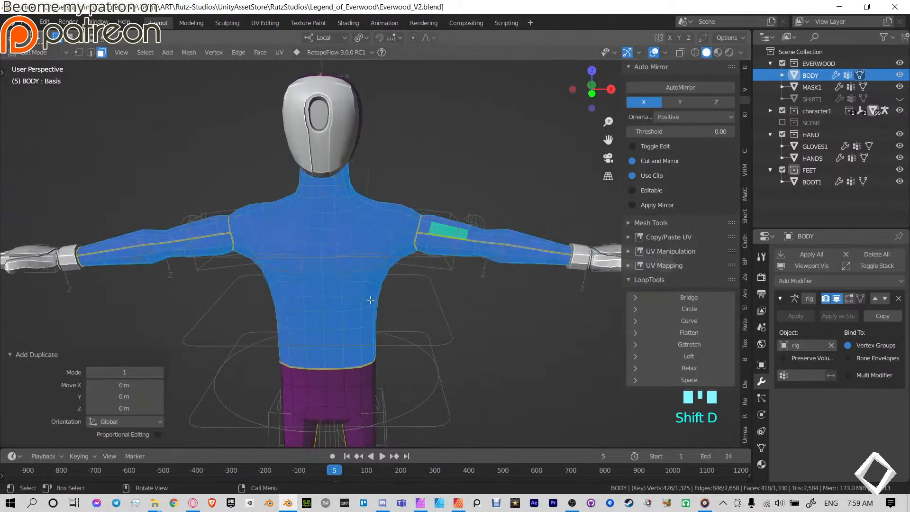
pyautogui.press('p')
pyautogui.click(370, 299)
pyautogui.press('Tab')
# Rename the separated torso and arms object as L-S-SHIRT.
pyautogui.click(349, 228)
pyautogui.moveTo(349, 228); pyautogui.dragTo(431, 236, button='middle')
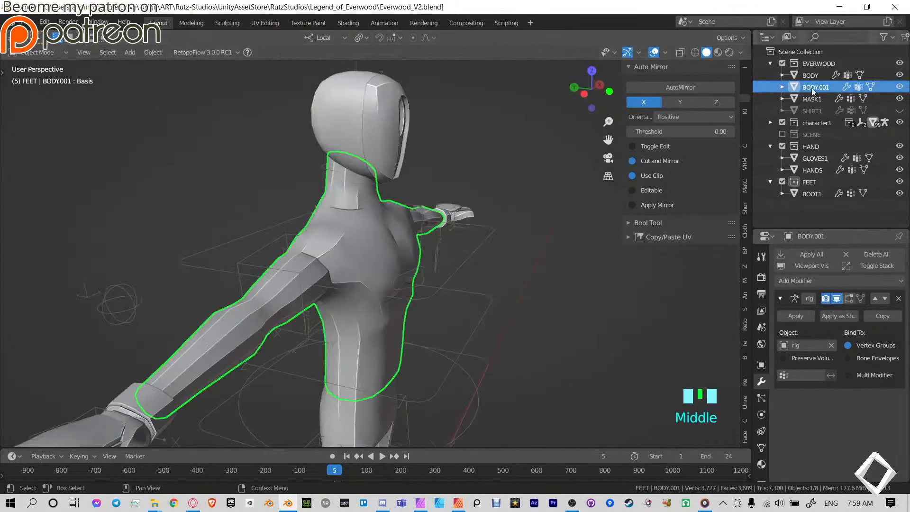
pyautogui.doubleClick(811, 87)
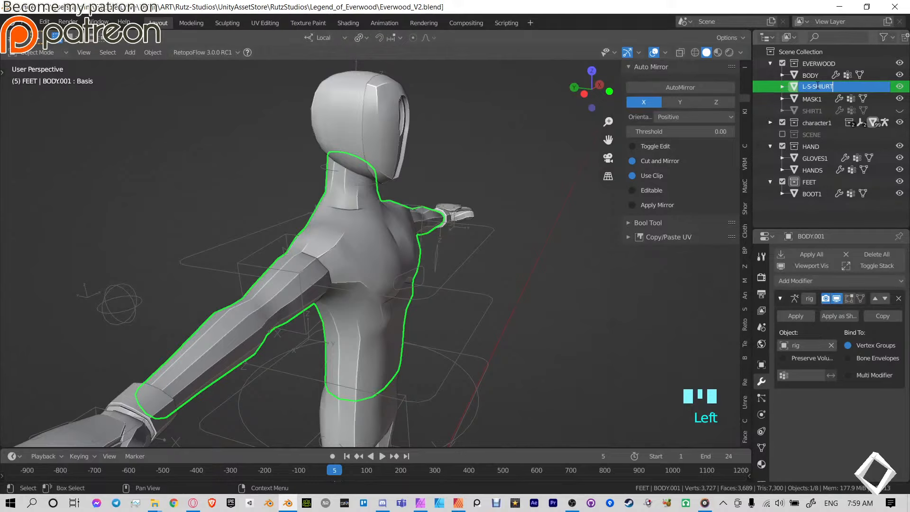
pyautogui.write('L-S-SHIRT')
pyautogui.press('Return')
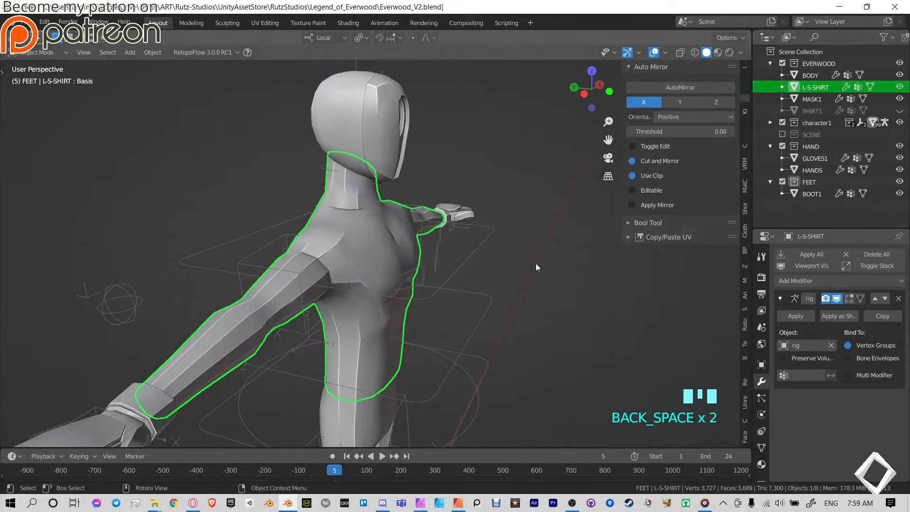
# In L-S-SHIRT's Edit Mode, select the top edge loop of the neck and scale it outward to widen the collar opening.
pyautogui.moveTo(535, 262); pyautogui.dragTo(397, 256, button='middle')
pyautogui.scroll(-1, 397, 256)
pyautogui.keyDown('shift'); pyautogui.moveTo(397, 255); pyautogui.dragTo(373, 249, button='middle'); pyautogui.keyUp('shift')
pyautogui.press('Tab')
pyautogui.scroll(3, 415, 243)
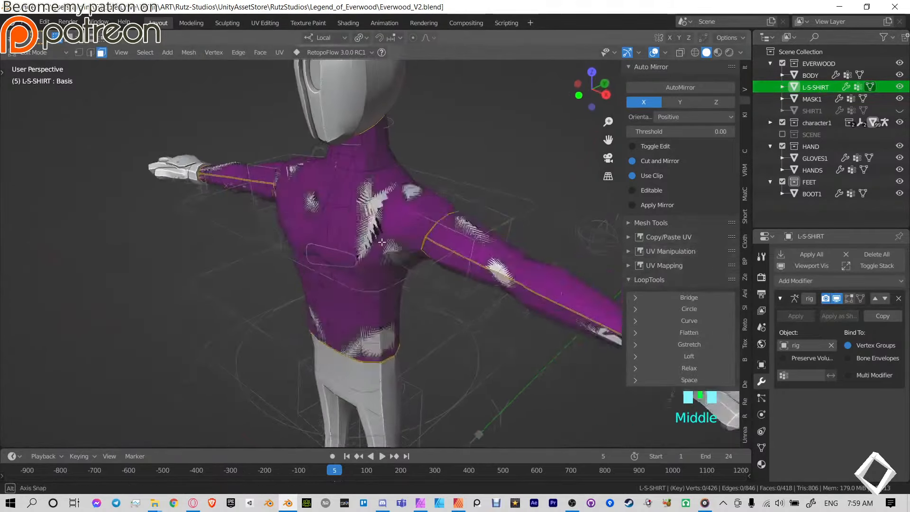
pyautogui.moveTo(438, 218); pyautogui.dragTo(441, 196, button='middle')
pyautogui.press('Tab')
pyautogui.press('Tab')
pyautogui.scroll(3, 398, 191)
pyautogui.keyDown('shift'); pyautogui.moveTo(389, 157); pyautogui.dragTo(426, 223, button='middle'); pyautogui.keyUp('shift')
pyautogui.moveTo(441, 175); pyautogui.dragTo(398, 194, button='middle')
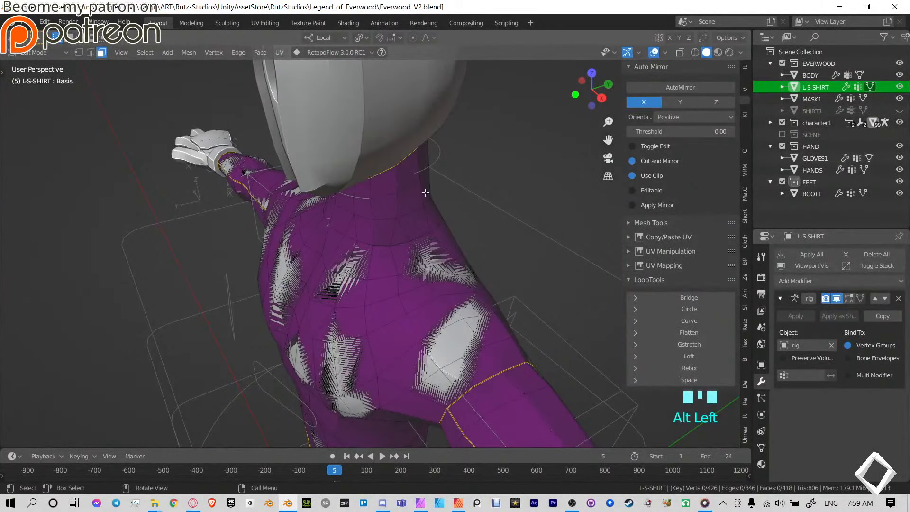
pyautogui.press('2')
pyautogui.keyDown('alt'); pyautogui.click(501, 186); pyautogui.keyUp('alt')
pyautogui.keyDown('shift'); pyautogui.moveTo(501, 186); pyautogui.dragTo(463, 184, button='middle'); pyautogui.keyUp('shift')
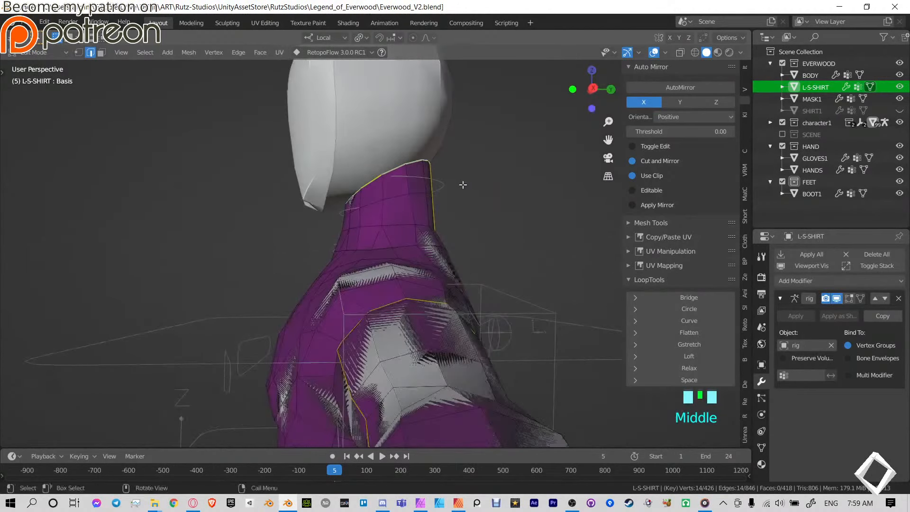
pyautogui.press('s')
pyautogui.click(455, 192)
# Scale up the edge loop just below the collar's rim so the collar flares evenly.
pyautogui.keyDown('alt'); pyautogui.click(425, 194); pyautogui.keyUp('alt')
pyautogui.press('s')
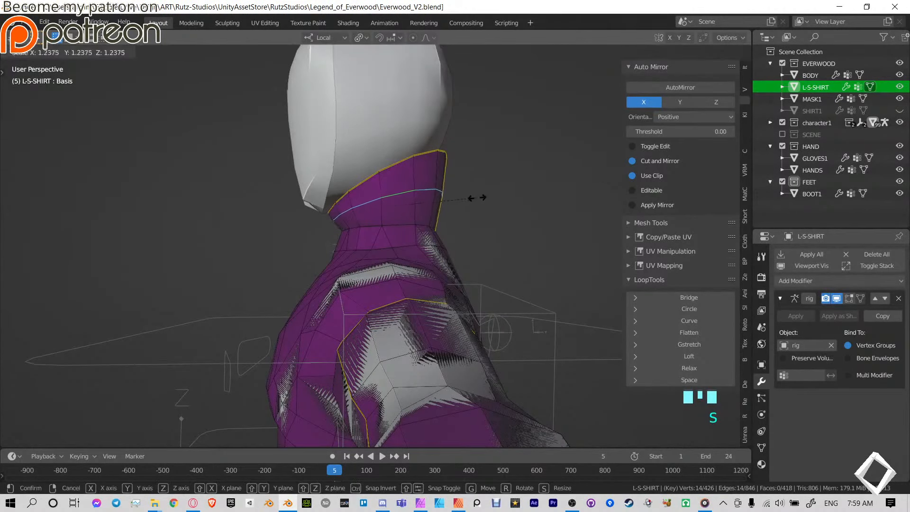
pyautogui.click(475, 197)
# Select the lower neck edge loop all the way around and scale it up by 1.155.
pyautogui.keyDown('alt'); pyautogui.click(392, 230); pyautogui.keyUp('alt')
pyautogui.keyDown('alt'); pyautogui.click(396, 227); pyautogui.keyUp('alt')
pyautogui.moveTo(275, 228); pyautogui.dragTo(341, 227, button='middle')
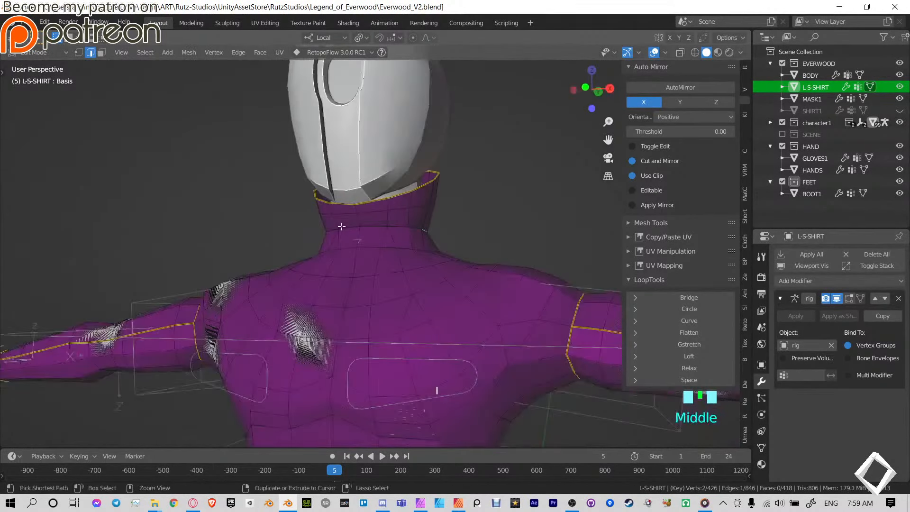
pyautogui.keyDown('ctrl'); pyautogui.click(340, 228); pyautogui.keyUp('ctrl')
pyautogui.moveTo(199, 226); pyautogui.dragTo(412, 209, button='middle')
pyautogui.keyDown('ctrl'); pyautogui.click(346, 232); pyautogui.keyUp('ctrl')
pyautogui.press('s')
pyautogui.click(494, 238)
# Knife-cut the front of the collar on one side, from the rim down to the centre vertex at the neck base.
pyautogui.scroll(5, 402, 209)
pyautogui.press('k')
pyautogui.click(360, 190)
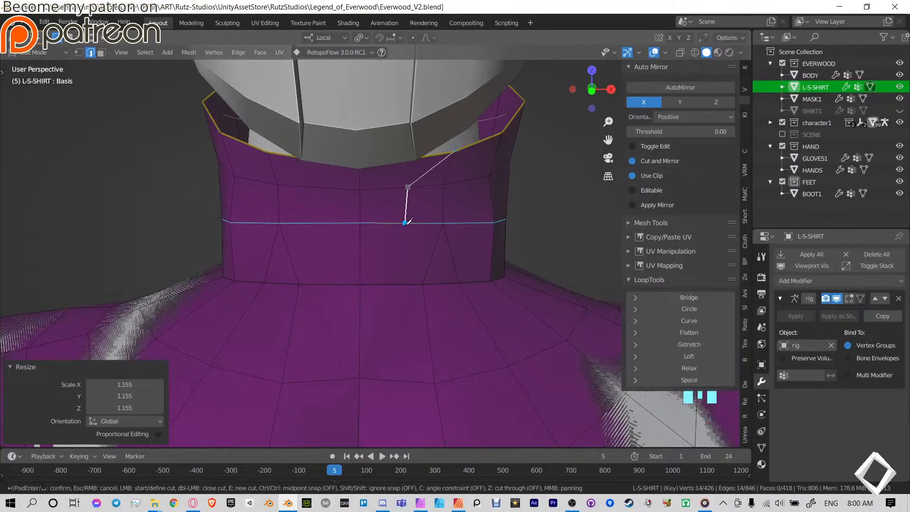
pyautogui.click(360, 285)
pyautogui.press('Return')
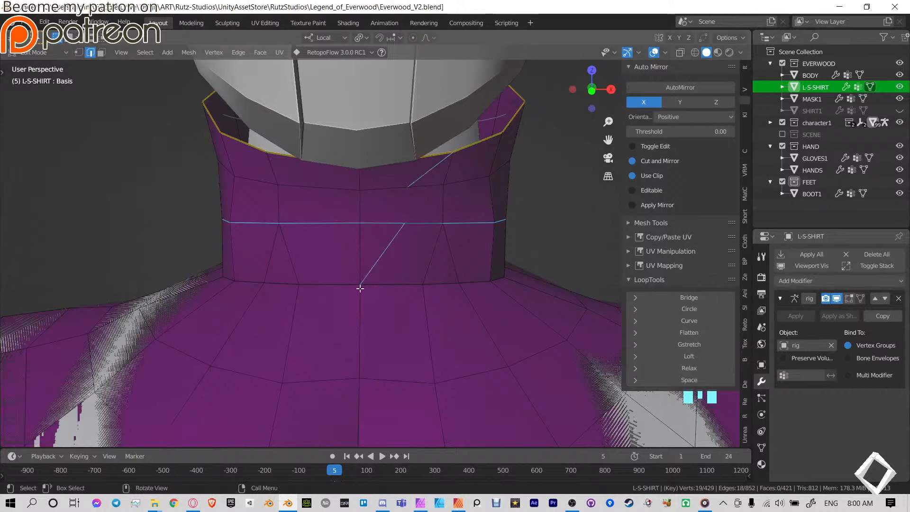
pyautogui.press('k')
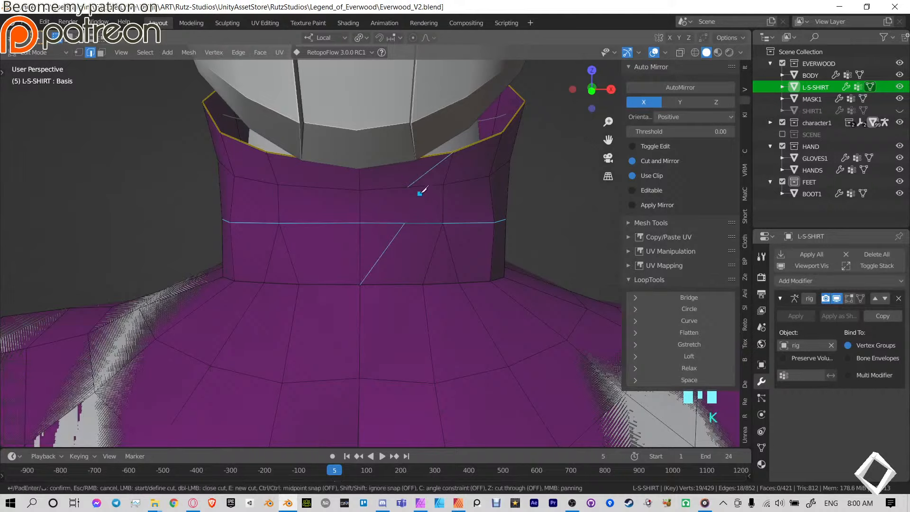
pyautogui.click(406, 231)
pyautogui.press('Return')
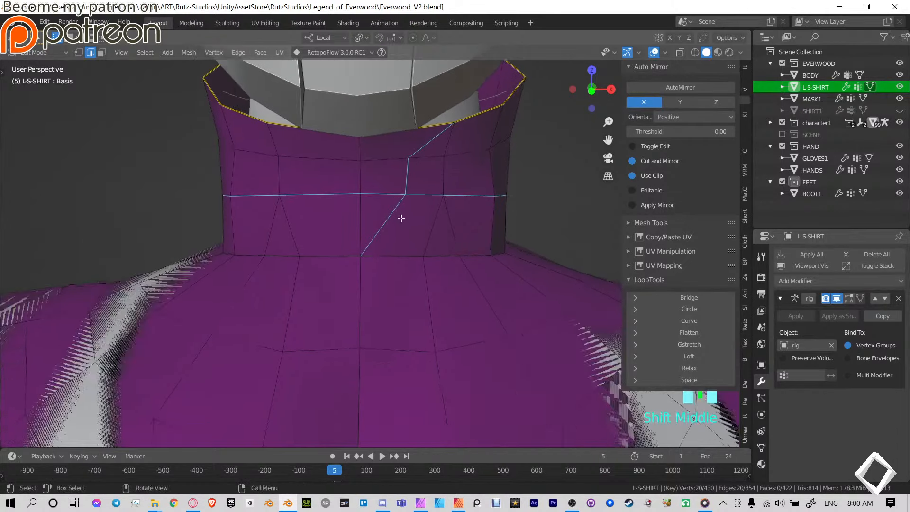
# Apply AutoMirror on the X axis to L-S-SHIRT and resume editing the mesh.
pyautogui.press('Tab')
pyautogui.click(680, 87)
pyautogui.press('Tab')
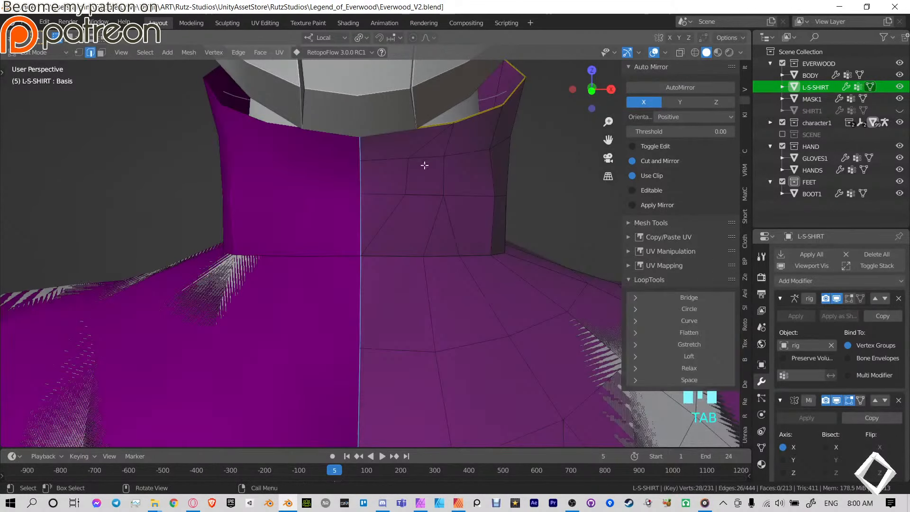
# Delete the three faces between the knife cut and the centre line to open a front notch in the collar.
pyautogui.press('3')
pyautogui.click(398, 144)
pyautogui.keyDown('ctrl'); pyautogui.click(380, 217); pyautogui.keyUp('ctrl')
pyautogui.press('x')
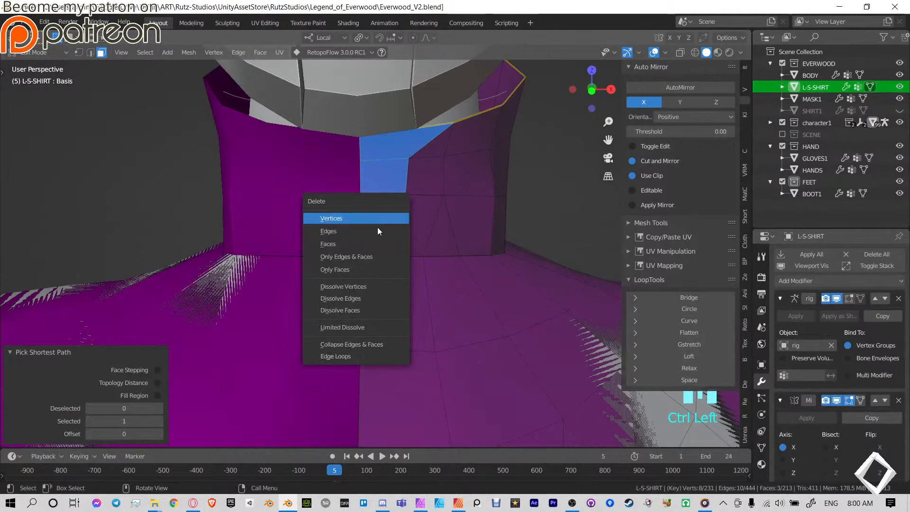
pyautogui.click(341, 243)
pyautogui.scroll(-5, 379, 213)
pyautogui.moveTo(379, 213); pyautogui.dragTo(407, 190, button='middle')
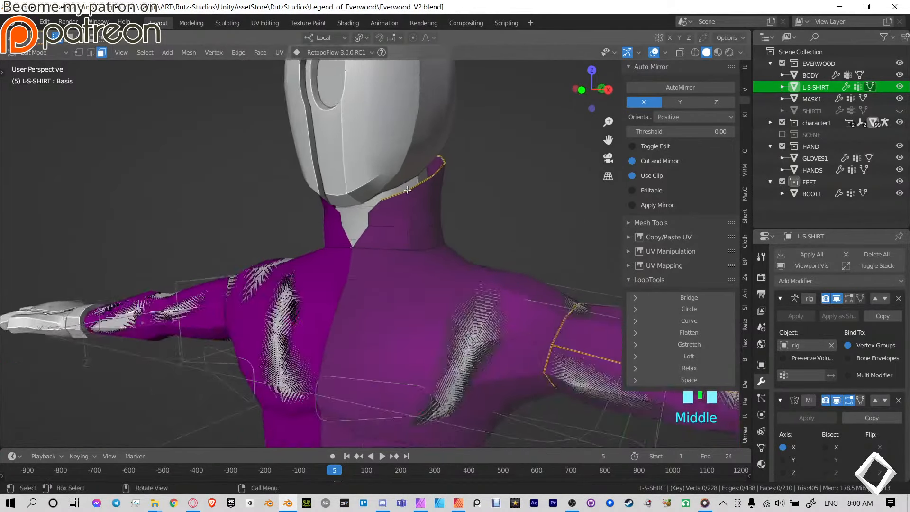
# Reposition the edges bordering the collar notch, using a local Y move, and dissolve the selected neck edge.
pyautogui.scroll(2, 408, 189)
pyautogui.press('1')
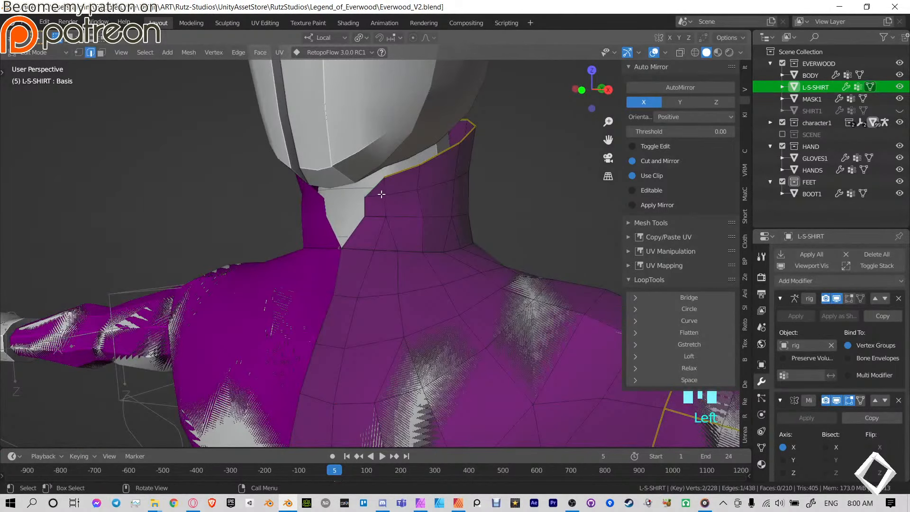
pyautogui.press('g')
pyautogui.click(365, 220)
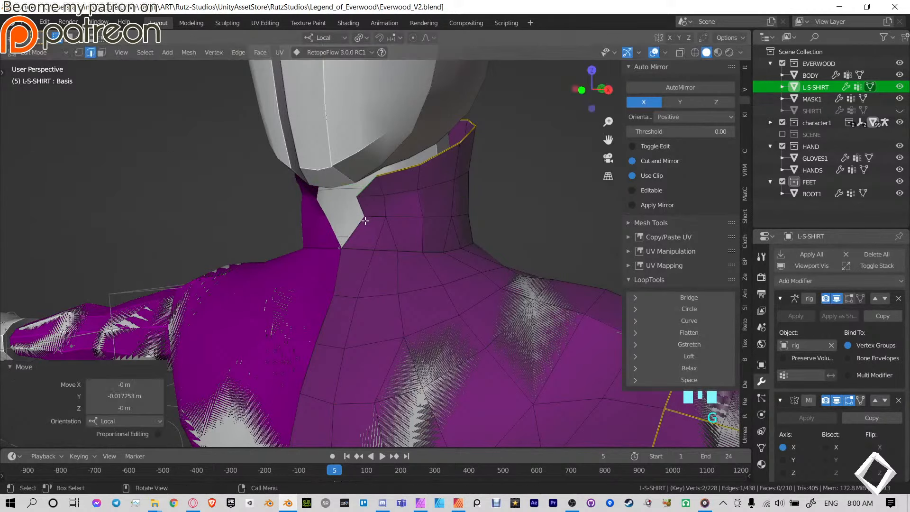
pyautogui.press('g')
pyautogui.press('y')
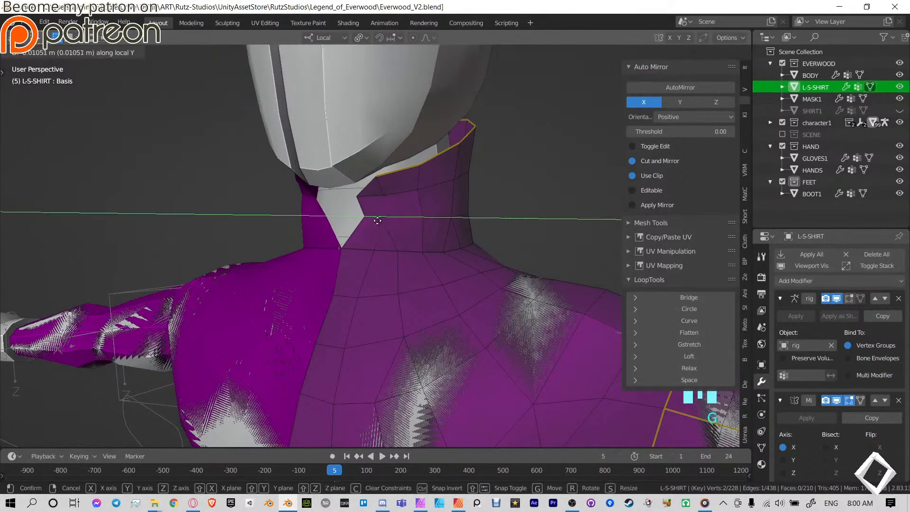
pyautogui.click(379, 218)
pyautogui.scroll(3, 374, 218)
pyautogui.moveTo(374, 218); pyautogui.dragTo(412, 223, button='middle')
pyautogui.press('g')
pyautogui.click(397, 241)
pyautogui.scroll(3, 398, 241)
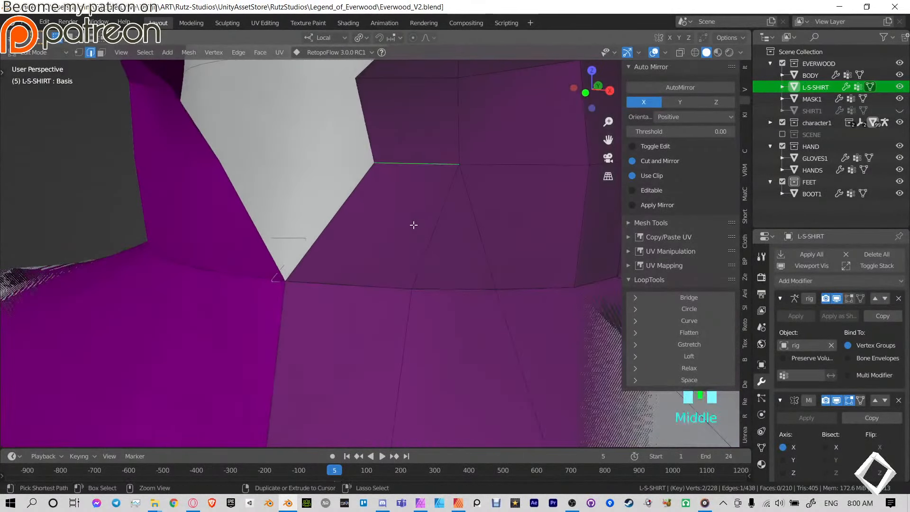
pyautogui.hotkey('ctrl', 'x')
# Move the horizontal neck edge beside the notch about -0.015 m along local Y and rotate it around local Z.
pyautogui.click(450, 164)
pyautogui.moveTo(450, 163)
pyautogui.mouseDown(button='middle')
pyautogui.moveTo(410, 223)
pyautogui.moveTo(414, 205)
pyautogui.moveTo(352, 228)
pyautogui.moveTo(451, 158)
pyautogui.mouseUp(button='middle')
pyautogui.press('g')
pyautogui.rightClick(410, 204)
pyautogui.press('g')
pyautogui.press('y')
pyautogui.click(389, 221)
pyautogui.scroll(-6, 390, 221)
pyautogui.press('r')
pyautogui.press('z')
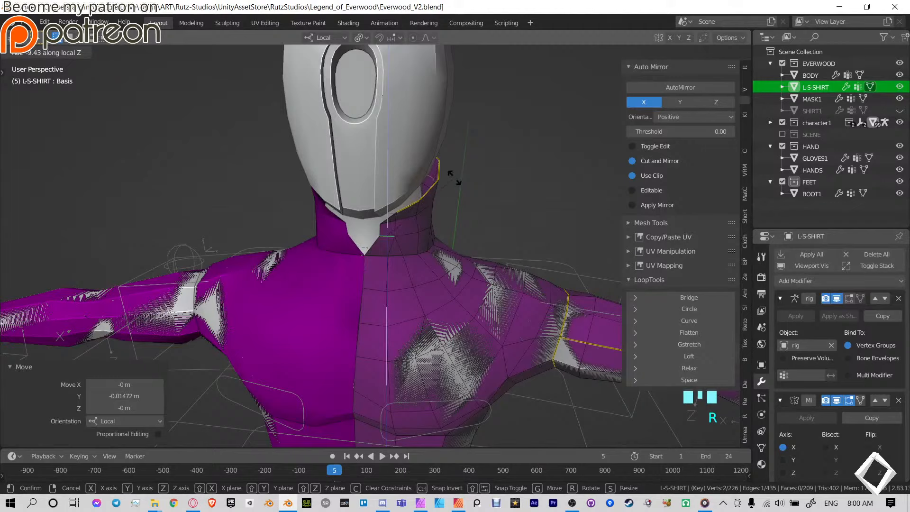
pyautogui.click(454, 175)
# Relax the vertical edge run on the side of the neck from the collar rim to the neck base.
pyautogui.moveTo(438, 212); pyautogui.dragTo(410, 219, button='middle')
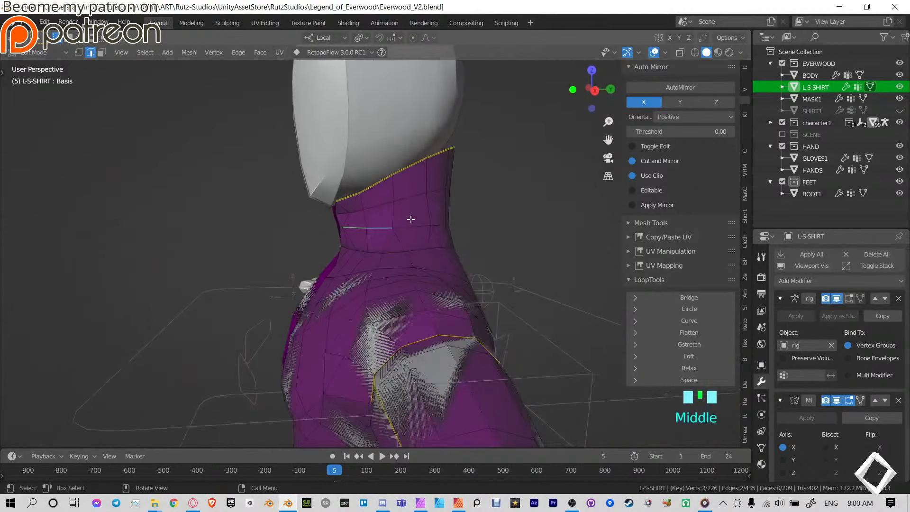
pyautogui.scroll(3, 415, 229)
pyautogui.moveTo(513, 223); pyautogui.dragTo(406, 203, button='middle')
pyautogui.click(352, 187)
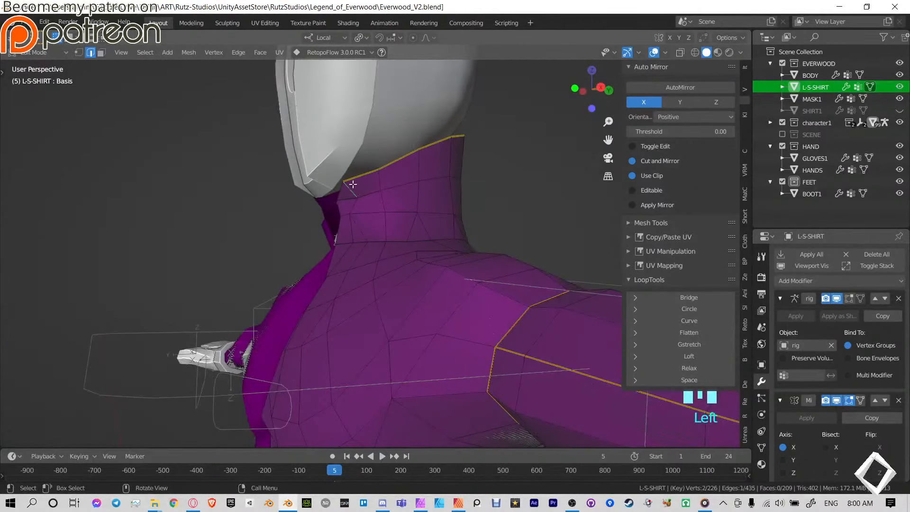
pyautogui.keyDown('ctrl'); pyautogui.click(351, 236); pyautogui.keyUp('ctrl')
pyautogui.click(703, 369)
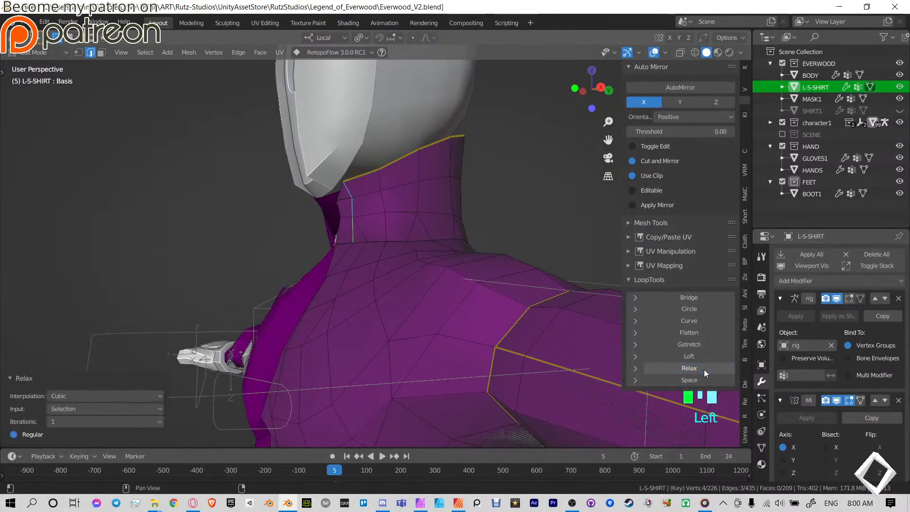
# Select the edges along the collar notch and relax them twice into a smooth V shape.
pyautogui.moveTo(341, 239); pyautogui.dragTo(411, 217, button='middle')
pyautogui.click(391, 188)
pyautogui.keyDown('ctrl'); pyautogui.click(371, 228); pyautogui.keyUp('ctrl')
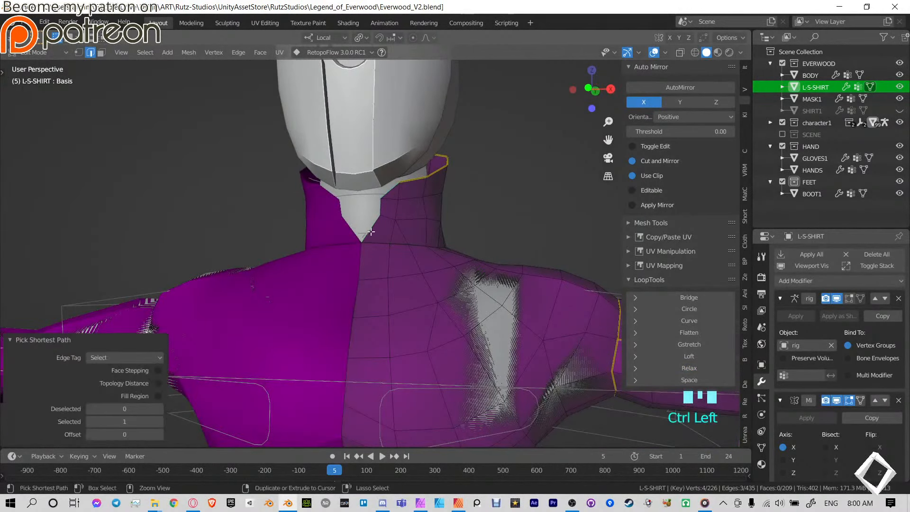
pyautogui.click(690, 367)
pyautogui.click(690, 366)
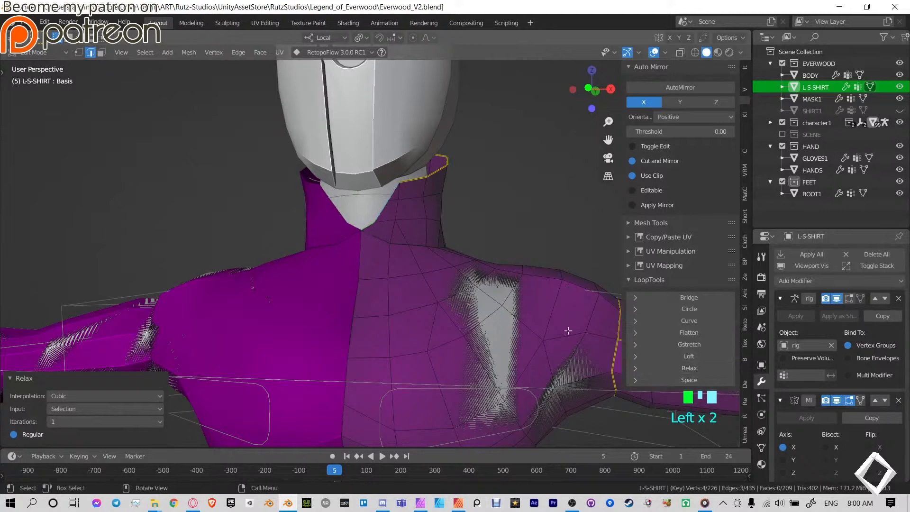
# Slide the bottom vertex of the collar notch down along the centre line.
pyautogui.press('1')
pyautogui.press('g')
pyautogui.press('g')
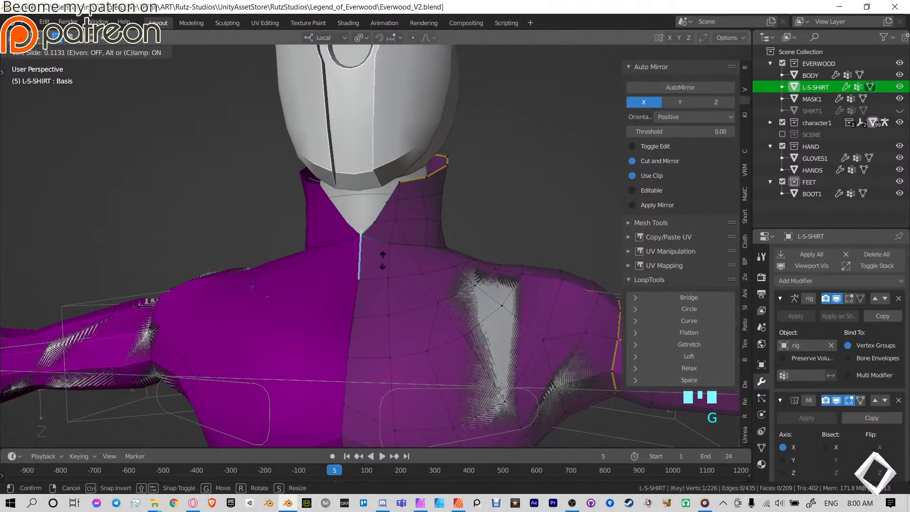
pyautogui.click(382, 276)
# Slide the two neck-base vertices beside the notch downward to follow its lowered point.
pyautogui.click(390, 246)
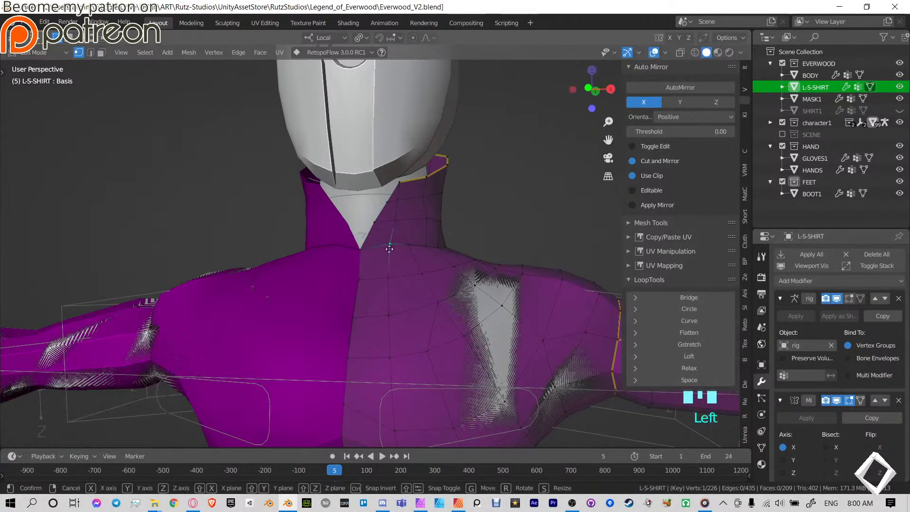
pyautogui.press('g')
pyautogui.press('g')
pyautogui.click(392, 256)
pyautogui.click(409, 246)
pyautogui.press('g')
pyautogui.press('g')
pyautogui.click(411, 254)
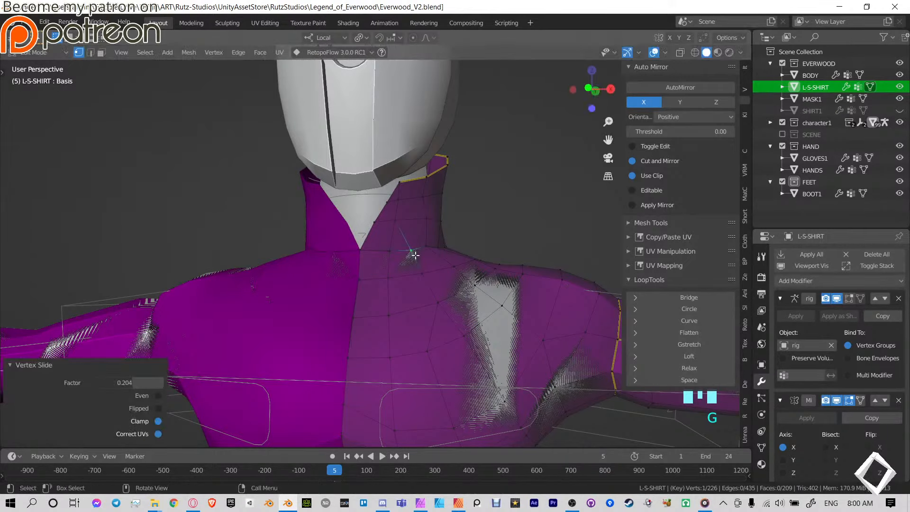
# Slide the next vertex around the side of the neck base and check the collar shape in Object Mode.
pyautogui.moveTo(431, 232); pyautogui.dragTo(354, 264, button='middle')
pyautogui.press('Tab')
pyautogui.scroll(-2, 387, 270)
pyautogui.press('Tab')
pyautogui.scroll(5, 374, 267)
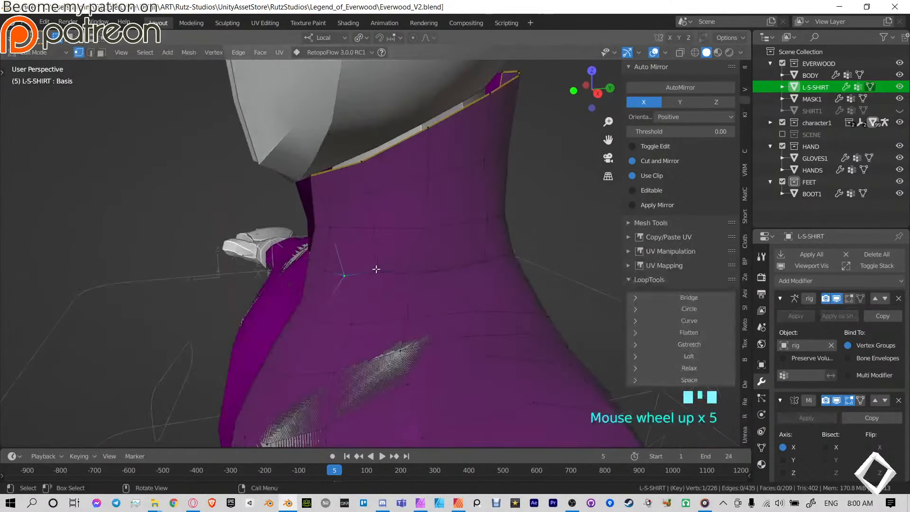
pyautogui.click(375, 271)
pyautogui.press('g')
pyautogui.press('g')
pyautogui.press('Tab')
pyautogui.scroll(-5, 407, 290)
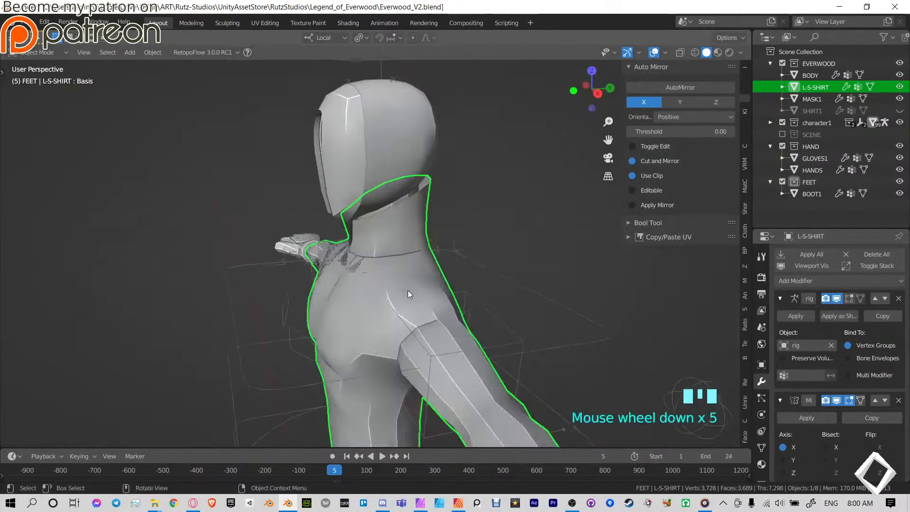
pyautogui.moveTo(407, 290); pyautogui.dragTo(382, 225, button='middle')
# Scale the edge loop around the shoulder seam outward and select the neighbouring loop.
pyautogui.press('Tab')
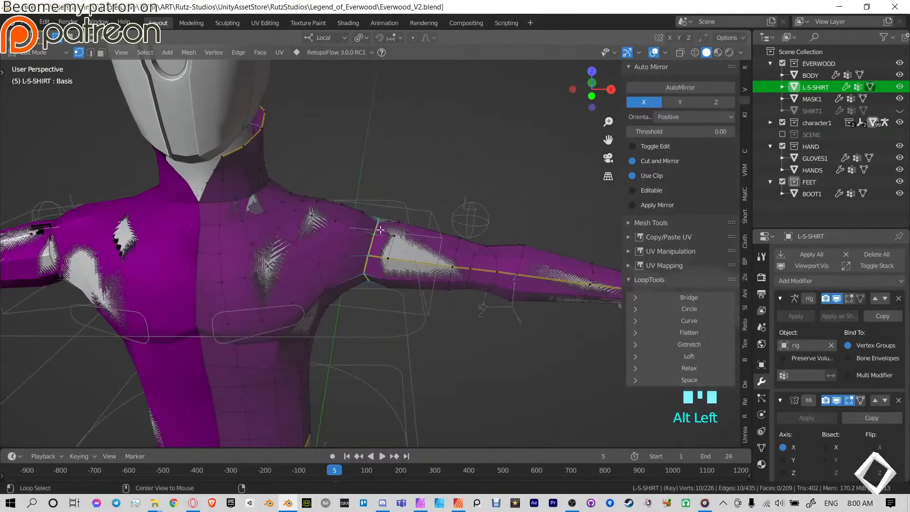
pyautogui.press('s')
pyautogui.click(422, 205)
pyautogui.keyDown('alt'); pyautogui.click(444, 244); pyautogui.keyUp('alt')
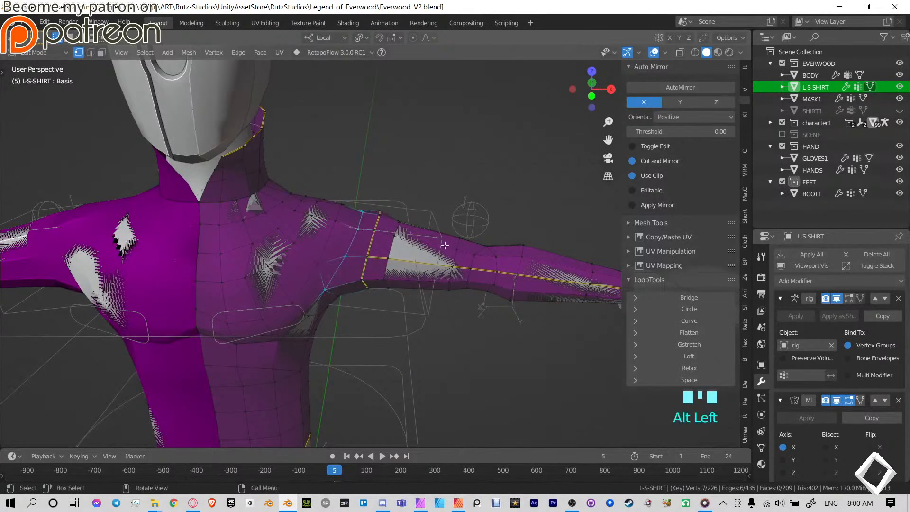
pyautogui.moveTo(416, 211); pyautogui.dragTo(414, 221, button='middle')
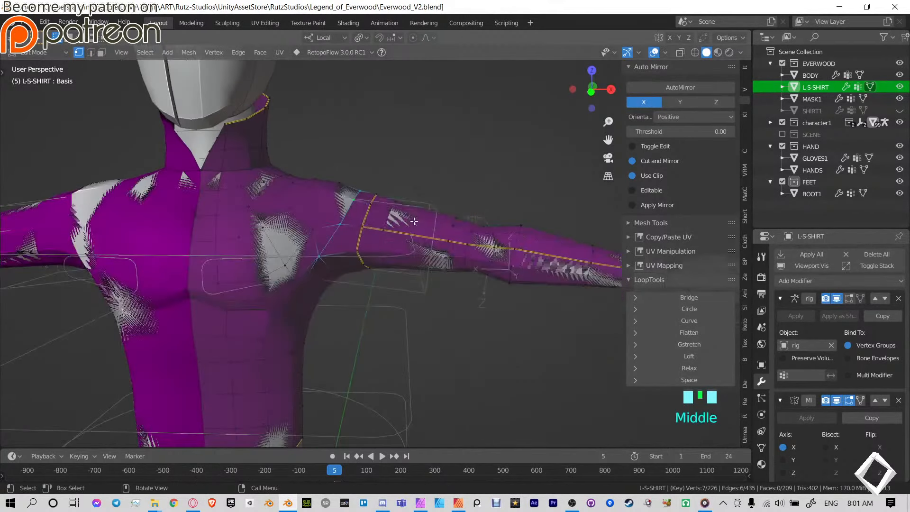
pyautogui.hotkey('ctrl', 'Tab')
pyautogui.moveTo(421, 301)
pyautogui.keyDown('shift'); pyautogui.mouseDown(button='middle')
pyautogui.moveTo(502, 270)
pyautogui.moveTo(461, 256)
pyautogui.mouseUp(button='middle'); pyautogui.keyUp('shift')
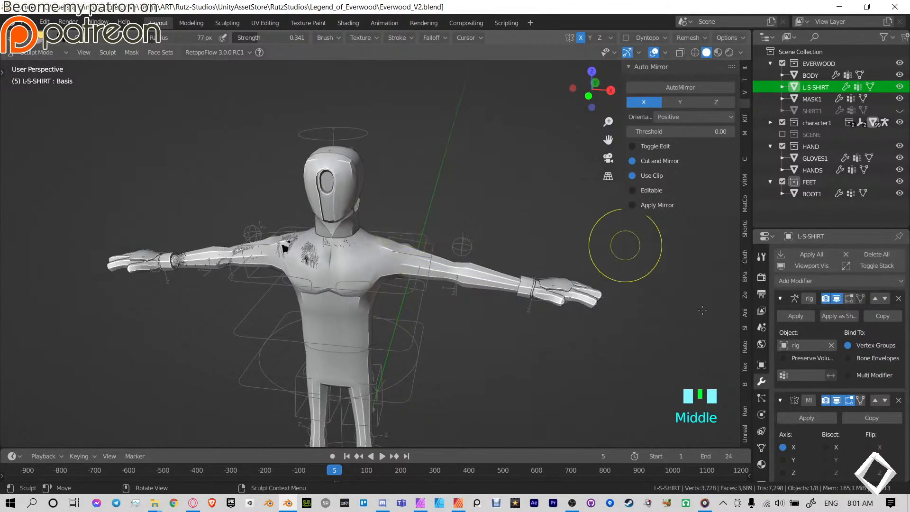
pyautogui.hotkey('ctrl', 'Tab')
# Remove the Basis shape key from L-S-SHIRT and apply its Mirror modifier.
pyautogui.click(798, 417)
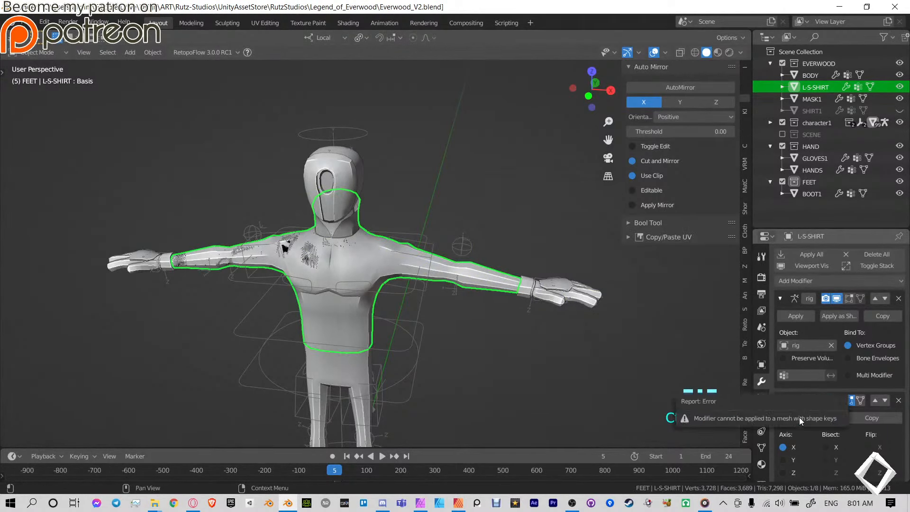
pyautogui.click(761, 448)
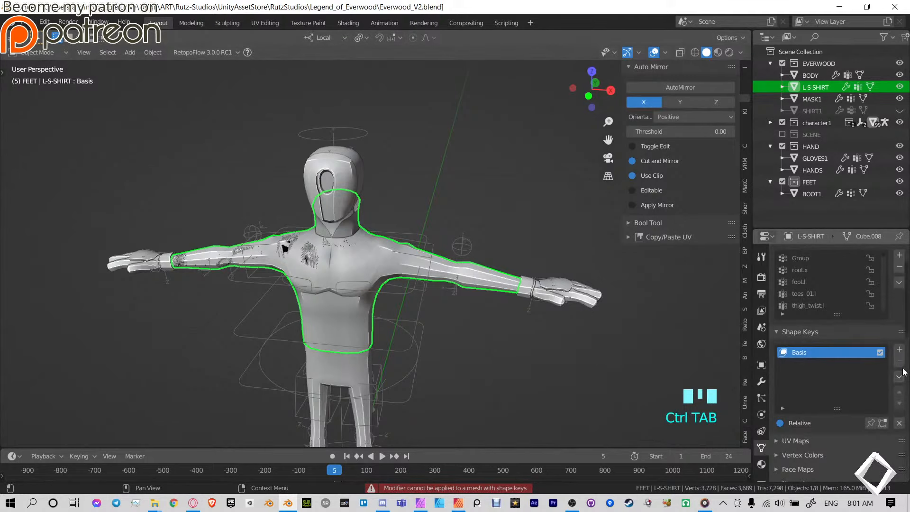
pyautogui.click(899, 361)
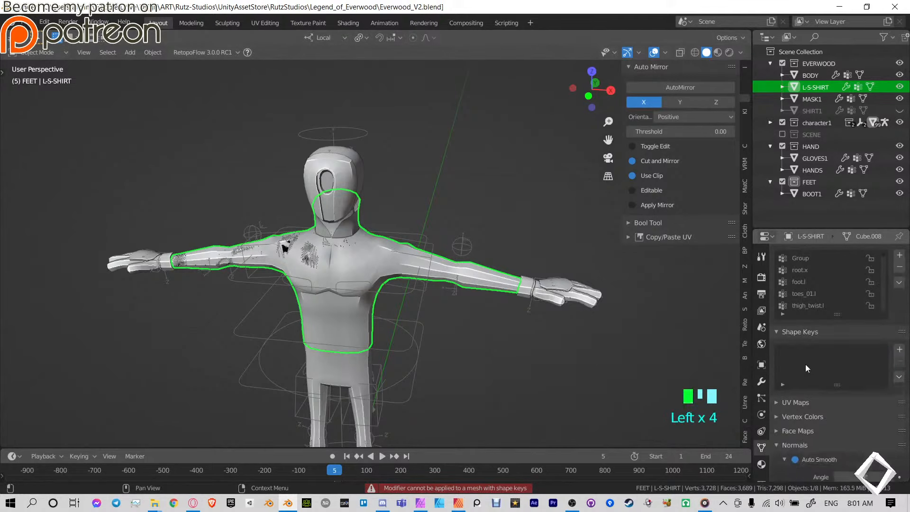
pyautogui.click(760, 382)
pyautogui.click(804, 414)
# Switch L-S-SHIRT to Sculpt Mode and set the brush radius to 126 px.
pyautogui.hotkey('ctrl', 'Tab')
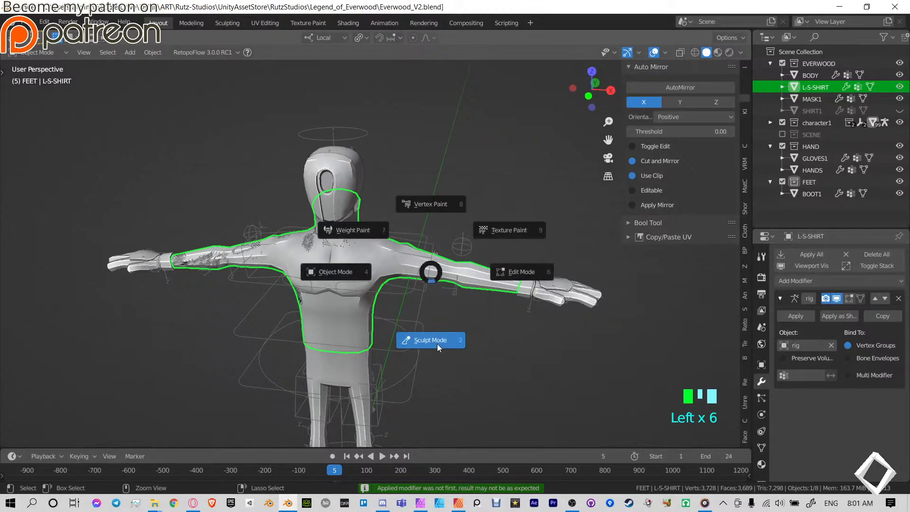
pyautogui.click(432, 340)
pyautogui.scroll(4, 406, 278)
pyautogui.moveTo(406, 278)
pyautogui.keyDown('shift'); pyautogui.mouseDown(button='middle')
pyautogui.moveTo(421, 223)
pyautogui.moveTo(403, 219)
pyautogui.moveTo(386, 237)
pyautogui.mouseUp(button='middle'); pyautogui.keyUp('shift')
pyautogui.scroll(-2, 386, 237)
pyautogui.press('f')
pyautogui.click(397, 242)
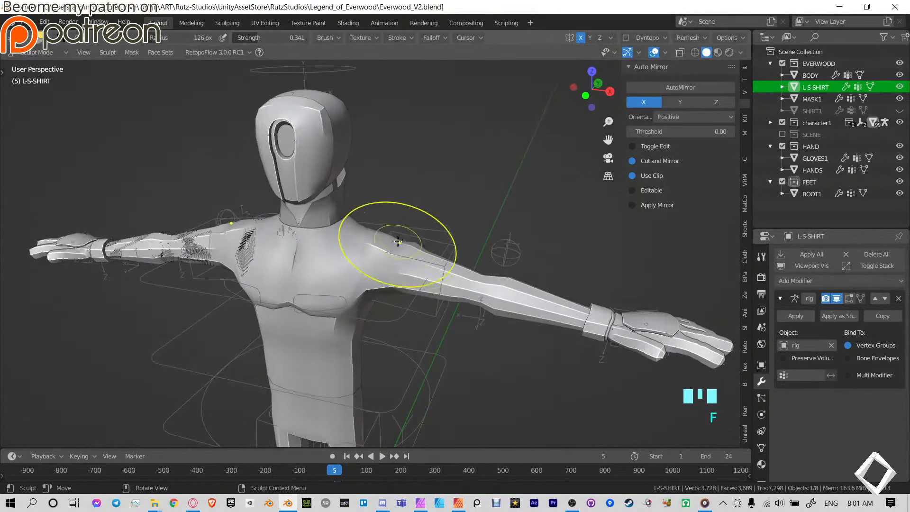
# Pull the shirt's shoulder surface outward over the body with the Grab brush, working from the front and side.
pyautogui.moveTo(397, 242); pyautogui.dragTo(397, 223)
pyautogui.moveTo(398, 221); pyautogui.dragTo(457, 243, button='middle')
pyautogui.moveTo(402, 242)
pyautogui.mouseDown()
pyautogui.moveTo(360, 244)
pyautogui.moveTo(382, 235)
pyautogui.mouseUp()
pyautogui.moveTo(381, 235); pyautogui.dragTo(406, 213, button='middle')
pyautogui.moveTo(406, 213); pyautogui.dragTo(404, 215)
pyautogui.scroll(2, 401, 260)
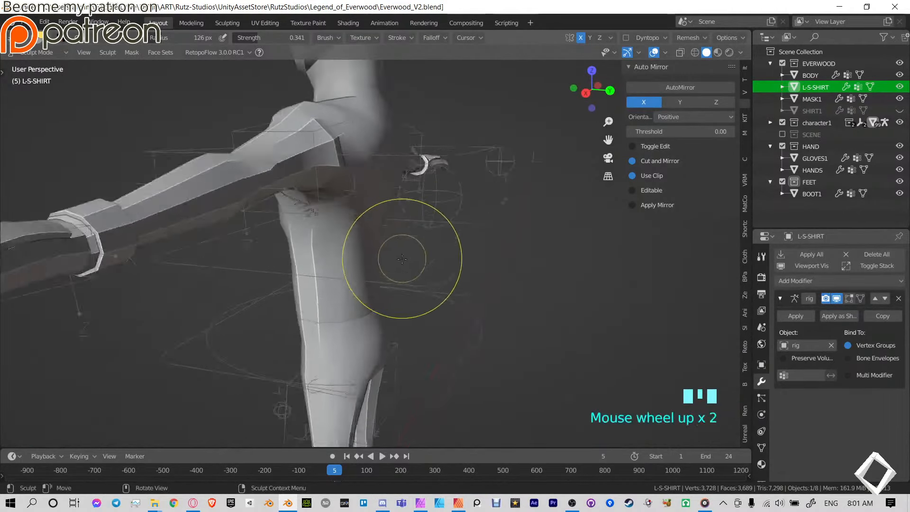
# Pull the front and underside of the sleeve around the elbow outward with the Grab brush.
pyautogui.moveTo(402, 260); pyautogui.dragTo(477, 254, button='middle')
pyautogui.scroll(-4, 477, 255)
pyautogui.keyDown('shift'); pyautogui.moveTo(417, 223); pyautogui.dragTo(431, 219, button='middle'); pyautogui.keyUp('shift')
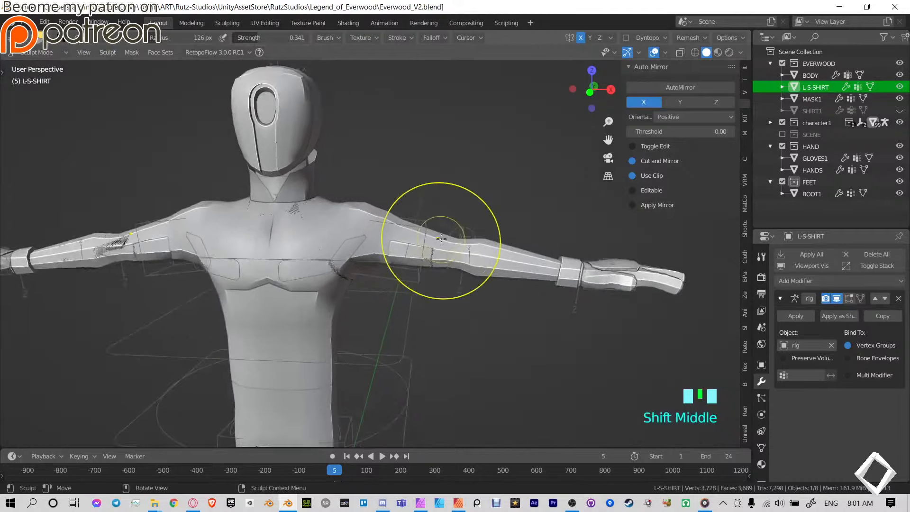
pyautogui.scroll(3, 451, 236)
pyautogui.moveTo(524, 234)
pyautogui.mouseDown()
pyautogui.moveTo(504, 235)
pyautogui.moveTo(527, 304)
pyautogui.mouseUp()
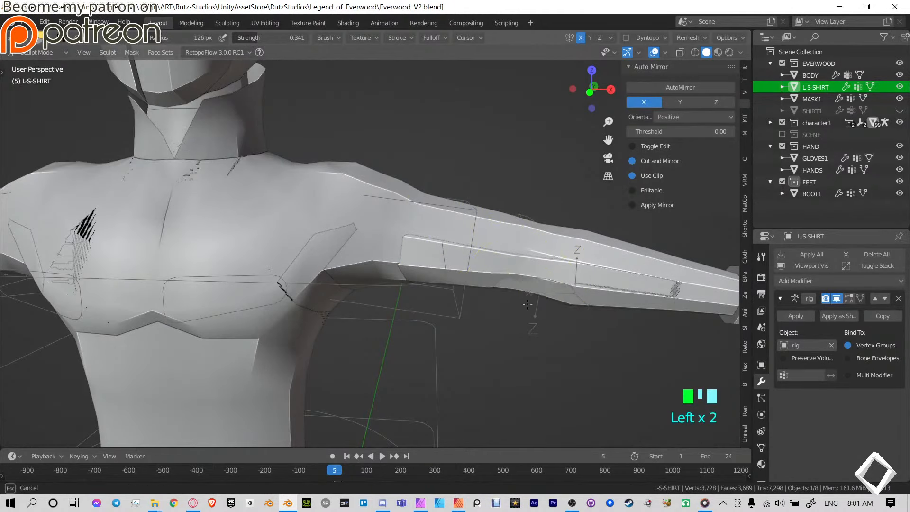
pyautogui.moveTo(455, 283); pyautogui.dragTo(456, 284)
pyautogui.moveTo(457, 284); pyautogui.dragTo(457, 284)
pyautogui.click(613, 306)
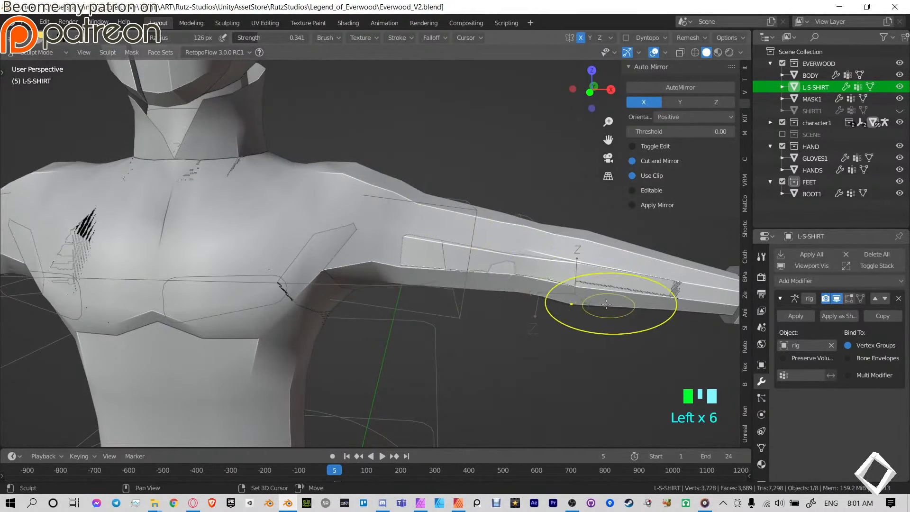
# Adjust the lower and upper edges of the forearm sleeve with short Grab strokes.
pyautogui.keyDown('shift'); pyautogui.moveTo(613, 306); pyautogui.dragTo(420, 284, button='middle'); pyautogui.keyUp('shift')
pyautogui.moveTo(420, 285); pyautogui.dragTo(424, 291)
pyautogui.moveTo(476, 287); pyautogui.dragTo(479, 293)
pyautogui.moveTo(536, 260); pyautogui.dragTo(539, 254)
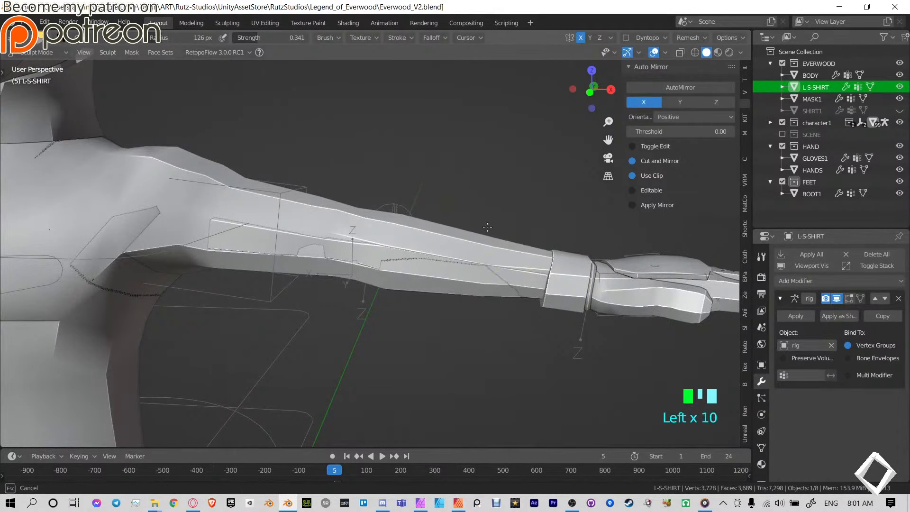
# Widen the underside of the forearm sleeve up to the glove cuff with repeated Grab strokes.
pyautogui.scroll(2, 504, 292)
pyautogui.click(521, 279)
pyautogui.click(620, 280)
pyautogui.click(663, 284)
pyautogui.click(679, 284)
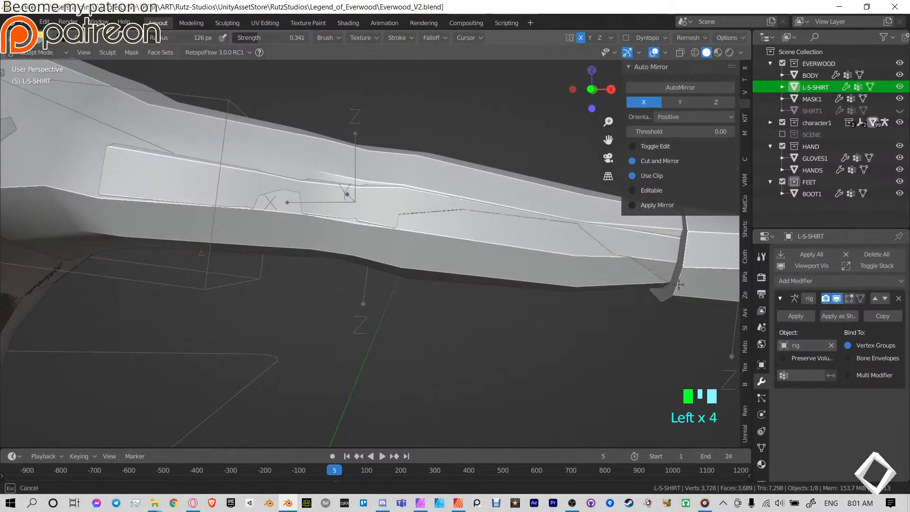
pyautogui.click(675, 300)
pyautogui.click(667, 301)
pyautogui.click(611, 284)
pyautogui.click(564, 284)
pyautogui.click(502, 282)
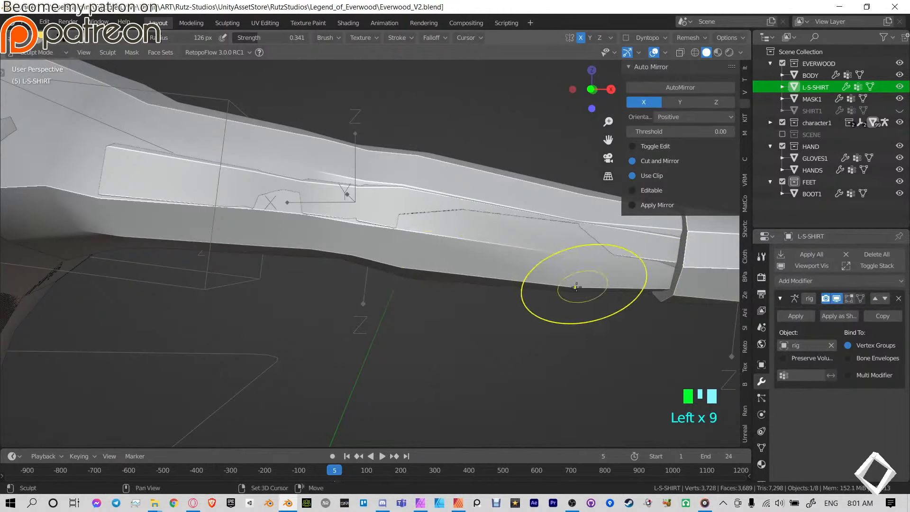
pyautogui.moveTo(575, 286)
pyautogui.keyDown('shift'); pyautogui.mouseDown(button='middle')
pyautogui.moveTo(456, 237)
pyautogui.moveTo(483, 228)
pyautogui.moveTo(567, 232)
pyautogui.mouseUp(button='middle'); pyautogui.keyUp('shift')
pyautogui.click(498, 229)
# Pull the front underside of the sleeve outward with Grab strokes from the wrist up to the armpit.
pyautogui.moveTo(498, 229); pyautogui.dragTo(436, 272, button='middle')
pyautogui.moveTo(436, 272)
pyautogui.keyDown('shift'); pyautogui.mouseDown(button='middle')
pyautogui.moveTo(351, 314)
pyautogui.moveTo(378, 265)
pyautogui.mouseUp(button='middle'); pyautogui.keyUp('shift')
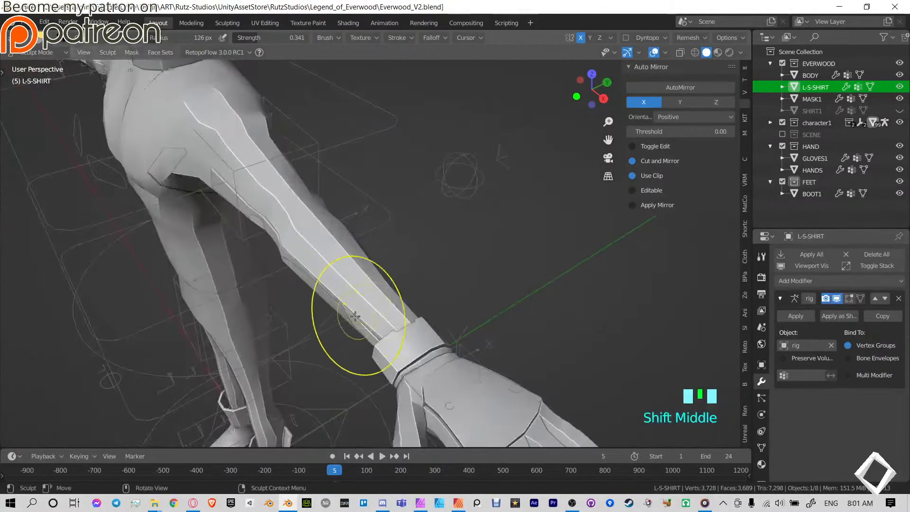
pyautogui.moveTo(347, 281)
pyautogui.mouseDown()
pyautogui.moveTo(332, 294)
pyautogui.moveTo(316, 284)
pyautogui.mouseUp()
pyautogui.moveTo(309, 275); pyautogui.dragTo(289, 249)
pyautogui.moveTo(303, 241); pyautogui.dragTo(284, 239)
pyautogui.moveTo(279, 237)
pyautogui.mouseDown()
pyautogui.moveTo(258, 235)
pyautogui.moveTo(247, 218)
pyautogui.mouseUp()
pyautogui.moveTo(251, 214); pyautogui.dragTo(228, 191)
pyautogui.moveTo(230, 192); pyautogui.dragTo(219, 184)
pyautogui.moveTo(220, 184); pyautogui.dragTo(202, 171)
pyautogui.moveTo(211, 177); pyautogui.dragTo(201, 171)
# Pull the back underside of the sleeve outward with Grab strokes from the forearm to the armpit.
pyautogui.moveTo(409, 218); pyautogui.dragTo(314, 218, button='middle')
pyautogui.moveTo(252, 247); pyautogui.dragTo(309, 207)
pyautogui.moveTo(319, 207); pyautogui.dragTo(324, 201)
pyautogui.moveTo(328, 201); pyautogui.dragTo(361, 184)
pyautogui.moveTo(385, 180); pyautogui.dragTo(405, 166)
pyautogui.moveTo(409, 174); pyautogui.dragTo(417, 169)
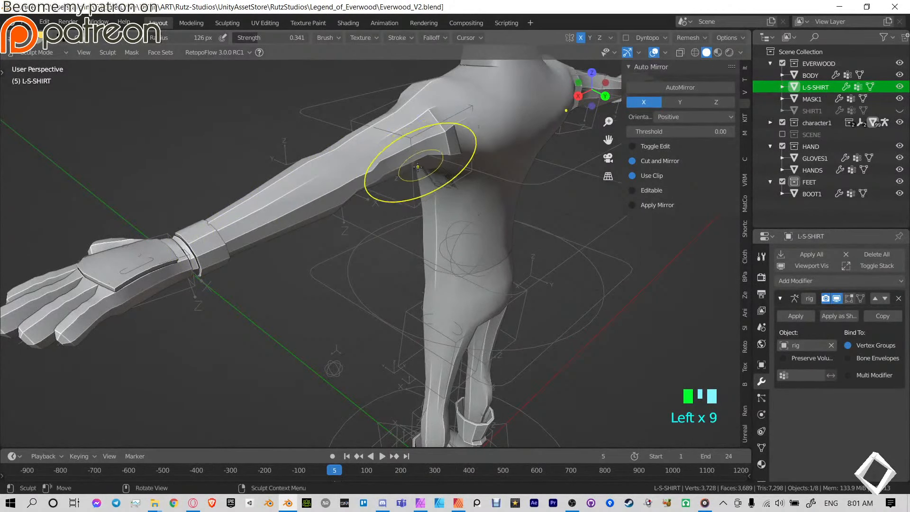
# Switch to the Inflate brush and set its strength to 0.292.
pyautogui.moveTo(417, 169); pyautogui.dragTo(270, 169, button='middle')
pyautogui.press('t')
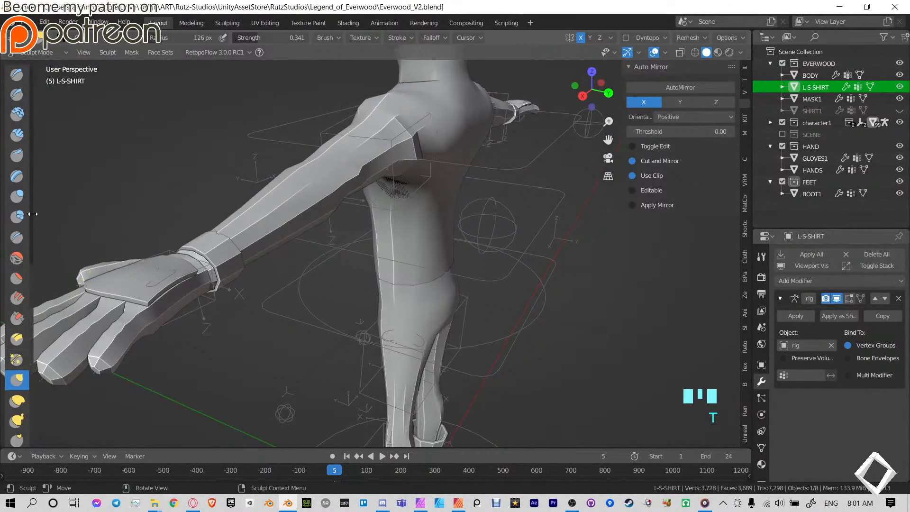
pyautogui.click(17, 196)
pyautogui.moveTo(213, 199)
pyautogui.mouseDown(button='middle')
pyautogui.moveTo(442, 243)
pyautogui.moveTo(118, 231)
pyautogui.mouseUp(button='middle')
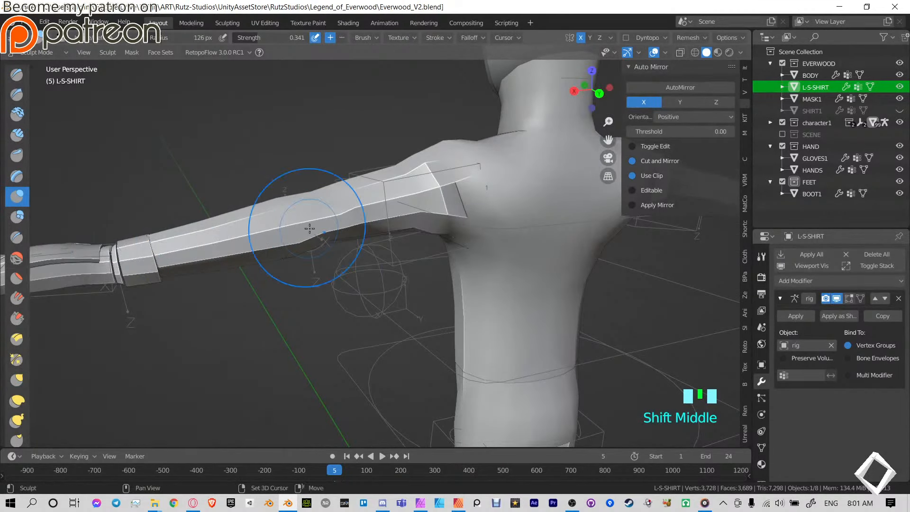
pyautogui.hotkey('shift', 'f')
pyautogui.click(239, 246)
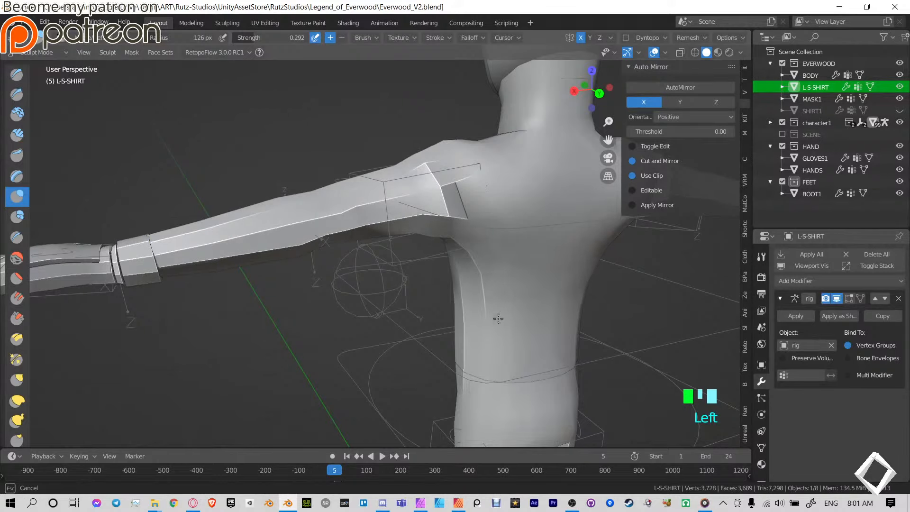
# Inflate the shirt's upper back, shoulder and the front and underside of the sleeve.
pyautogui.moveTo(487, 188); pyautogui.dragTo(505, 184)
pyautogui.moveTo(369, 190); pyautogui.dragTo(476, 195, button='middle')
pyautogui.moveTo(317, 194); pyautogui.dragTo(351, 249)
pyautogui.keyDown('shift'); pyautogui.moveTo(409, 351); pyautogui.dragTo(471, 209, button='middle'); pyautogui.keyUp('shift')
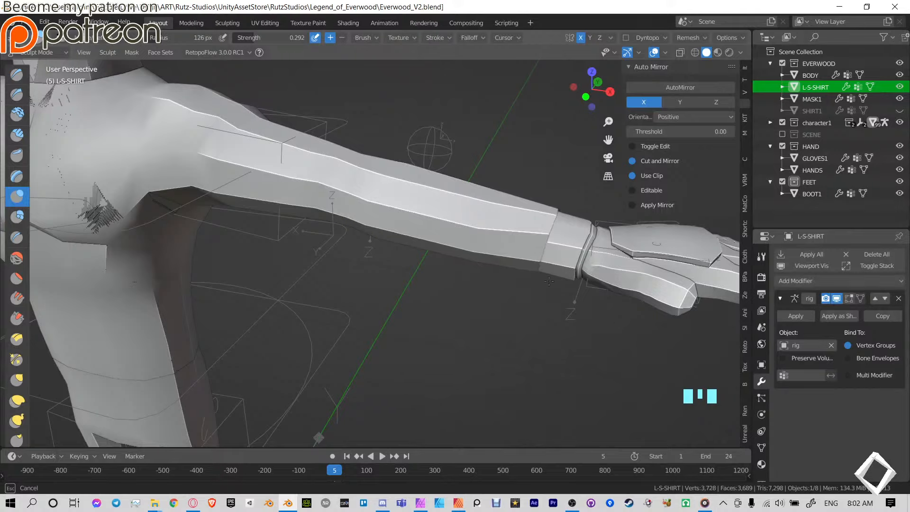
pyautogui.moveTo(408, 222)
pyautogui.mouseDown()
pyautogui.moveTo(322, 183)
pyautogui.moveTo(332, 209)
pyautogui.mouseUp()
pyautogui.moveTo(333, 215)
pyautogui.keyDown('shift'); pyautogui.mouseDown(button='middle')
pyautogui.moveTo(419, 286)
pyautogui.moveTo(487, 280)
pyautogui.mouseUp(button='middle'); pyautogui.keyUp('shift')
pyautogui.moveTo(493, 274)
pyautogui.mouseDown(button='middle')
pyautogui.moveTo(518, 197)
pyautogui.moveTo(334, 224)
pyautogui.mouseUp(button='middle')
pyautogui.moveTo(356, 213); pyautogui.dragTo(376, 205)
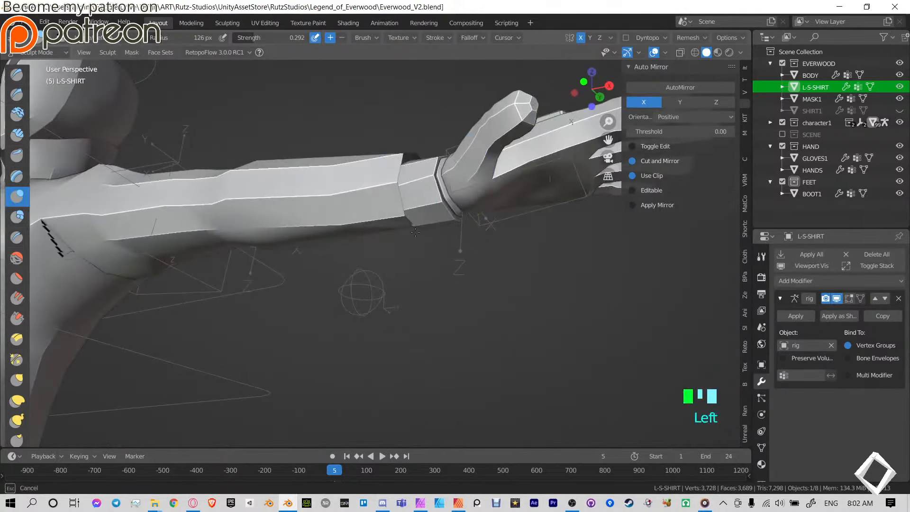
# Inflate the back of the sleeve near the wrist.
pyautogui.moveTo(442, 209); pyautogui.dragTo(213, 252, button='middle')
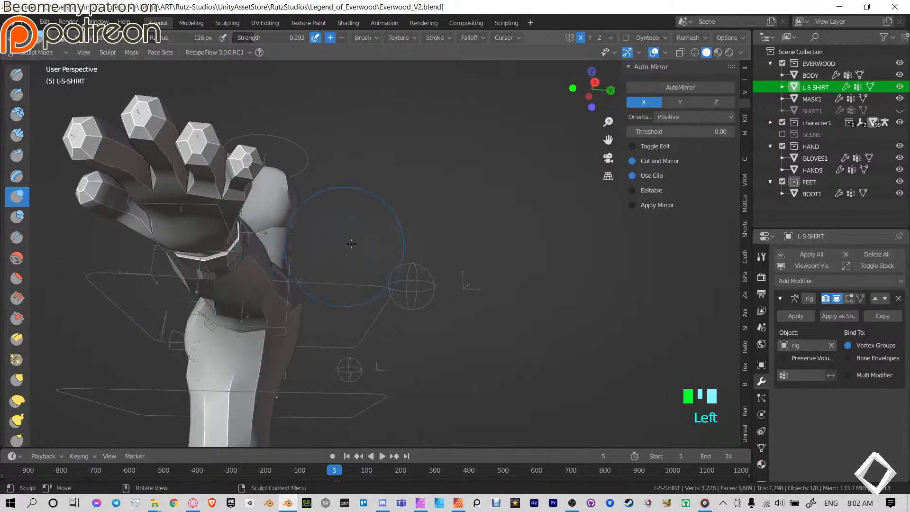
pyautogui.moveTo(351, 243); pyautogui.dragTo(243, 285, button='middle')
pyautogui.moveTo(245, 286); pyautogui.dragTo(258, 279)
pyautogui.moveTo(260, 280); pyautogui.dragTo(268, 276)
# Smooth the shirt's upper back and inflate its sides and lower back.
pyautogui.moveTo(378, 289)
pyautogui.keyDown('shift'); pyautogui.mouseDown(button='middle')
pyautogui.moveTo(332, 303)
pyautogui.moveTo(379, 265)
pyautogui.mouseUp(button='middle'); pyautogui.keyUp('shift')
pyautogui.moveTo(469, 273); pyautogui.dragTo(341, 263, button='middle')
pyautogui.keyDown('shift'); pyautogui.moveTo(341, 263); pyautogui.dragTo(329, 260, button='middle'); pyautogui.keyUp('shift')
pyautogui.moveTo(328, 260)
pyautogui.keyDown('shift'); pyautogui.mouseDown()
pyautogui.moveTo(377, 271)
pyautogui.moveTo(365, 278)
pyautogui.moveTo(374, 266)
pyautogui.moveTo(402, 274)
pyautogui.moveTo(413, 290)
pyautogui.mouseUp(); pyautogui.keyUp('shift')
pyautogui.keyDown('shift'); pyautogui.moveTo(422, 305); pyautogui.dragTo(385, 257, button='middle'); pyautogui.keyUp('shift')
pyautogui.moveTo(384, 353); pyautogui.dragTo(388, 367)
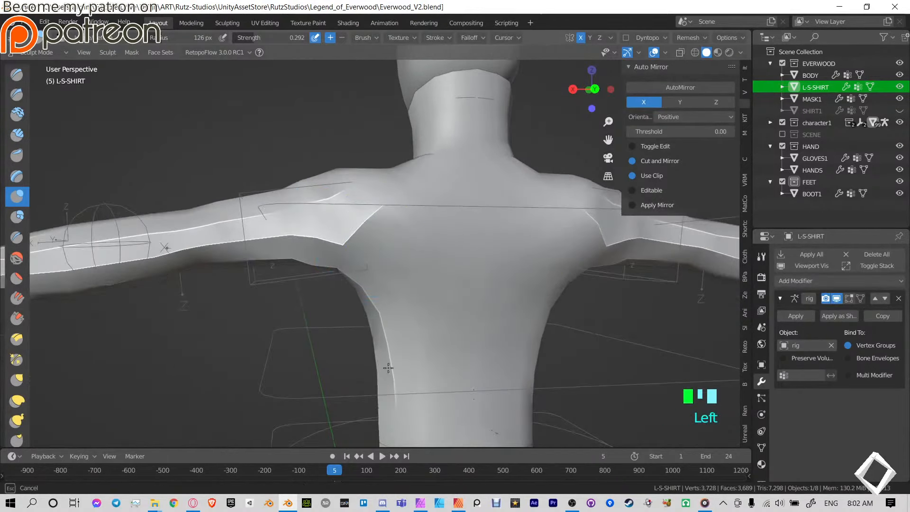
pyautogui.keyDown('shift'); pyautogui.moveTo(394, 335); pyautogui.dragTo(416, 248, button='middle'); pyautogui.keyUp('shift')
pyautogui.moveTo(417, 248); pyautogui.dragTo(370, 381)
pyautogui.moveTo(457, 367)
pyautogui.mouseDown()
pyautogui.moveTo(381, 293)
pyautogui.moveTo(484, 257)
pyautogui.mouseUp()
# Inflate the front of the shirt's torso and smooth the crease below the chest.
pyautogui.moveTo(204, 202)
pyautogui.mouseDown(button='middle')
pyautogui.moveTo(309, 209)
pyautogui.moveTo(520, 260)
pyautogui.moveTo(473, 268)
pyautogui.mouseUp(button='middle')
pyautogui.moveTo(378, 285); pyautogui.dragTo(280, 300)
pyautogui.moveTo(280, 300)
pyautogui.mouseDown(button='middle')
pyautogui.moveTo(447, 270)
pyautogui.moveTo(296, 297)
pyautogui.mouseUp(button='middle')
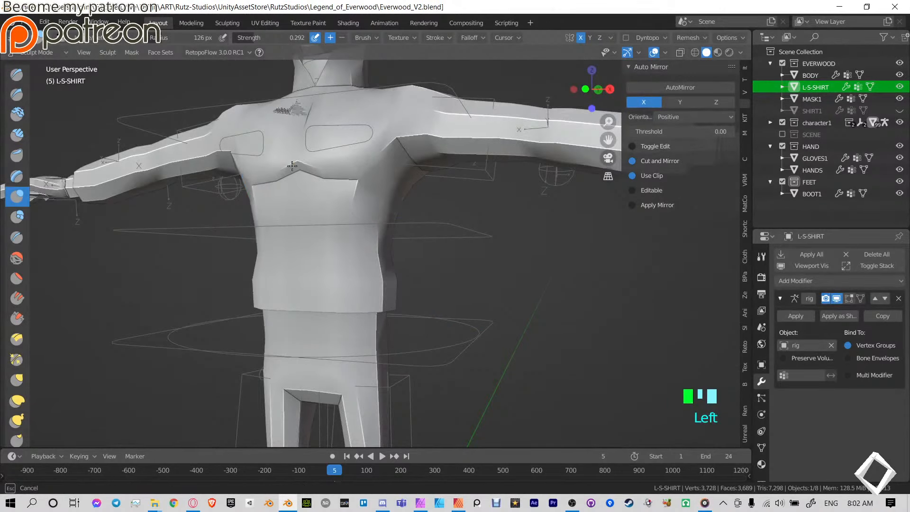
pyautogui.keyDown('shift'); pyautogui.moveTo(292, 165); pyautogui.dragTo(293, 204, button='middle'); pyautogui.keyUp('shift')
pyautogui.scroll(3, 325, 274)
pyautogui.keyDown('shift'); pyautogui.moveTo(324, 274); pyautogui.dragTo(335, 284); pyautogui.keyUp('shift')
# Smooth the chest from the other side and inflate the shoulder top, ribs and abdomen.
pyautogui.moveTo(335, 284)
pyautogui.mouseDown(button='middle')
pyautogui.moveTo(423, 279)
pyautogui.moveTo(440, 265)
pyautogui.mouseUp(button='middle')
pyautogui.scroll(-2, 402, 274)
pyautogui.moveTo(440, 265); pyautogui.dragTo(362, 270, button='middle')
pyautogui.moveTo(360, 269)
pyautogui.keyDown('shift'); pyautogui.mouseDown()
pyautogui.moveTo(434, 256)
pyautogui.moveTo(352, 250)
pyautogui.mouseUp(); pyautogui.keyUp('shift')
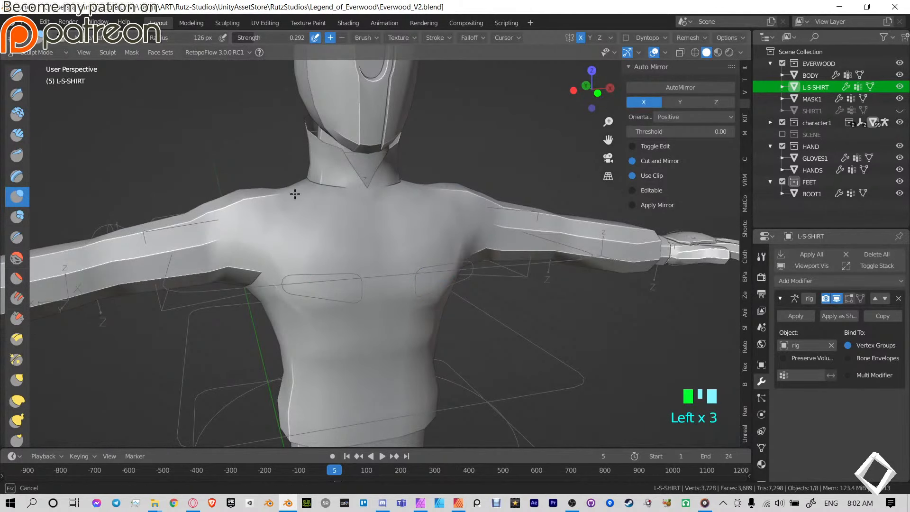
pyautogui.moveTo(274, 190); pyautogui.dragTo(287, 188)
pyautogui.keyDown('shift'); pyautogui.moveTo(354, 258); pyautogui.dragTo(347, 151, button='middle'); pyautogui.keyUp('shift')
pyautogui.moveTo(272, 205); pyautogui.dragTo(262, 216)
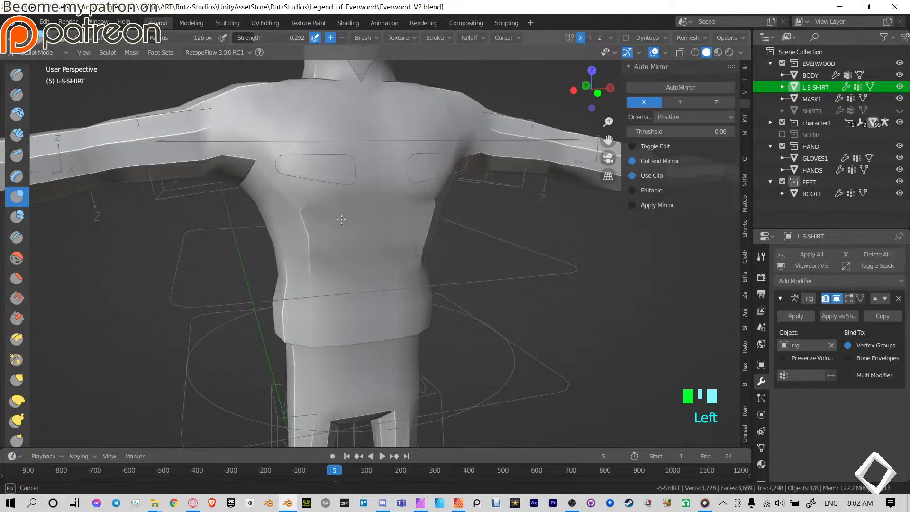
pyautogui.moveTo(341, 219); pyautogui.dragTo(324, 290)
# Smooth the side and back of the shirt's waist just above the hem.
pyautogui.keyDown('shift'); pyautogui.moveTo(325, 294); pyautogui.dragTo(306, 222, button='middle'); pyautogui.keyUp('shift')
pyautogui.moveTo(305, 222); pyautogui.dragTo(327, 219, button='middle')
pyautogui.keyDown('shift'); pyautogui.moveTo(249, 247); pyautogui.dragTo(230, 235); pyautogui.keyUp('shift')
pyautogui.keyDown('shift'); pyautogui.moveTo(226, 233); pyautogui.dragTo(224, 230); pyautogui.keyUp('shift')
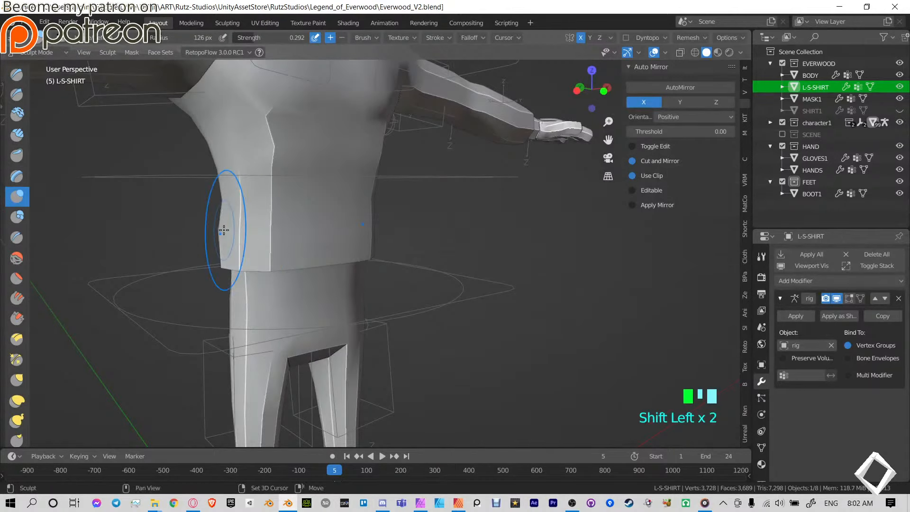
pyautogui.moveTo(203, 233); pyautogui.dragTo(332, 228, button='middle')
pyautogui.scroll(-1, 339, 228)
pyautogui.moveTo(332, 231)
pyautogui.keyDown('shift'); pyautogui.mouseDown()
pyautogui.moveTo(309, 242)
pyautogui.moveTo(256, 237)
pyautogui.mouseUp(); pyautogui.keyUp('shift')
# Inflate the shirt's back, armpit area and side of the torso.
pyautogui.moveTo(211, 223); pyautogui.dragTo(328, 223, button='middle')
pyautogui.moveTo(332, 224); pyautogui.dragTo(445, 232)
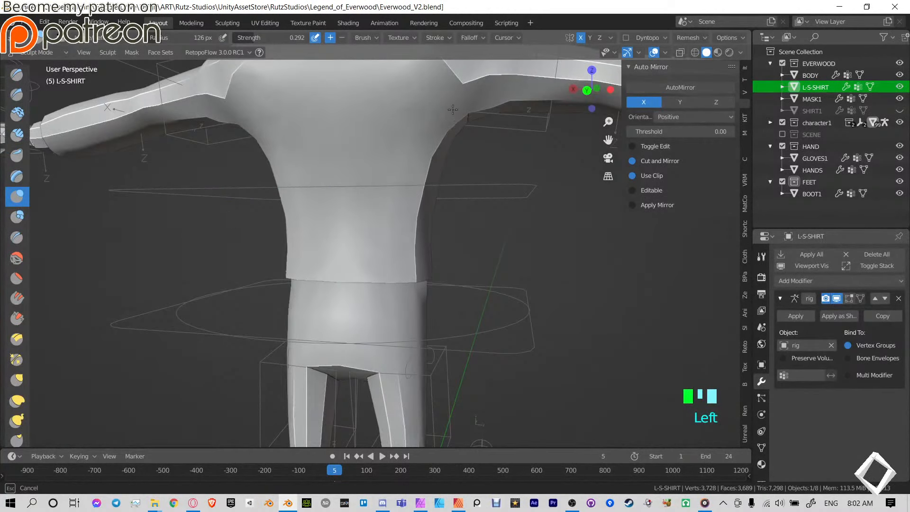
pyautogui.moveTo(360, 134); pyautogui.dragTo(413, 205)
pyautogui.moveTo(445, 222); pyautogui.dragTo(303, 190, button='middle')
pyautogui.moveTo(301, 195)
pyautogui.mouseDown()
pyautogui.moveTo(300, 174)
pyautogui.moveTo(365, 177)
pyautogui.mouseUp()
pyautogui.moveTo(374, 177); pyautogui.dragTo(319, 225, button='middle')
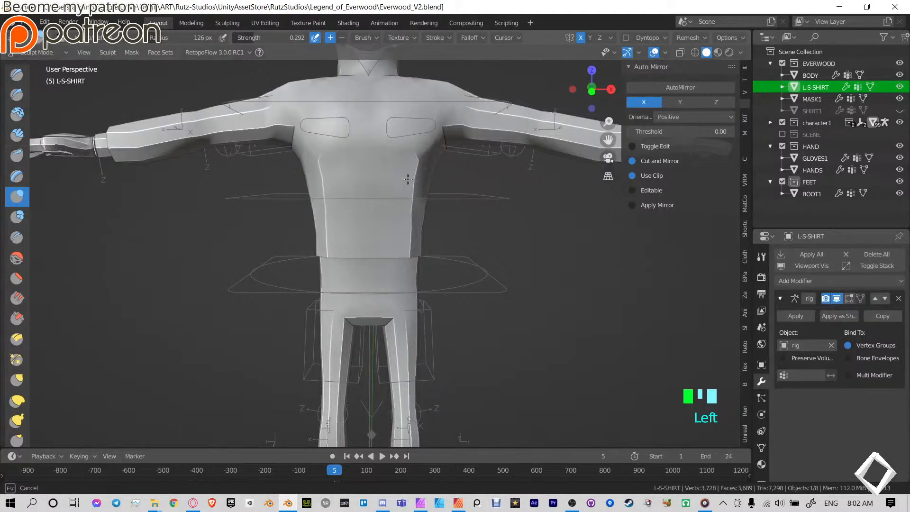
# Smooth the front of the torso below the chest and the side beneath the armpit.
pyautogui.scroll(3, 381, 229)
pyautogui.keyDown('shift'); pyautogui.moveTo(407, 227); pyautogui.dragTo(426, 203); pyautogui.keyUp('shift')
pyautogui.moveTo(426, 202); pyautogui.dragTo(437, 225, button='middle')
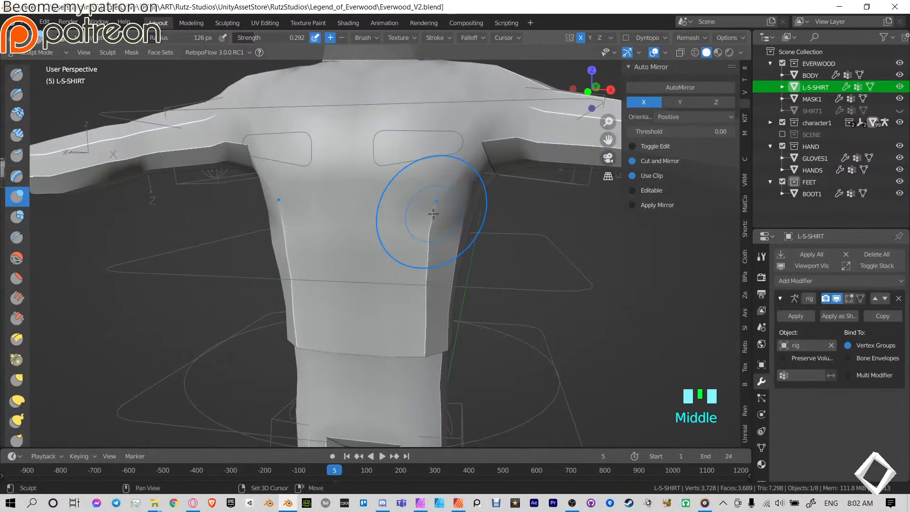
pyautogui.moveTo(433, 213)
pyautogui.keyDown('shift'); pyautogui.mouseDown()
pyautogui.moveTo(437, 228)
pyautogui.moveTo(433, 177)
pyautogui.moveTo(371, 246)
pyautogui.mouseUp(); pyautogui.keyUp('shift')
pyautogui.moveTo(397, 199); pyautogui.dragTo(459, 162, button='middle')
pyautogui.keyDown('shift'); pyautogui.moveTo(459, 163); pyautogui.dragTo(465, 203); pyautogui.keyUp('shift')
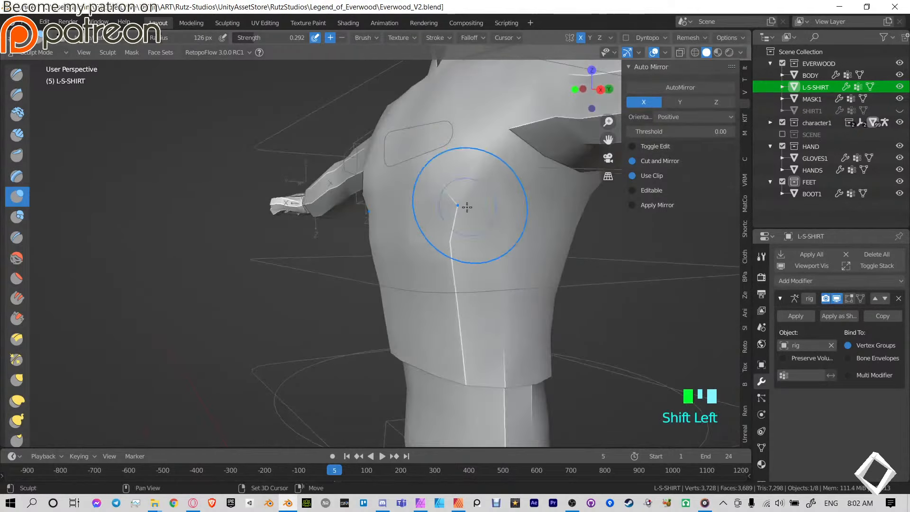
# Inflate the lower side and front of the shirt near the hem.
pyautogui.moveTo(465, 203)
pyautogui.keyDown('shift'); pyautogui.mouseDown(button='middle')
pyautogui.moveTo(361, 146)
pyautogui.moveTo(326, 151)
pyautogui.mouseUp(button='middle'); pyautogui.keyUp('shift')
pyautogui.moveTo(341, 239); pyautogui.dragTo(337, 278)
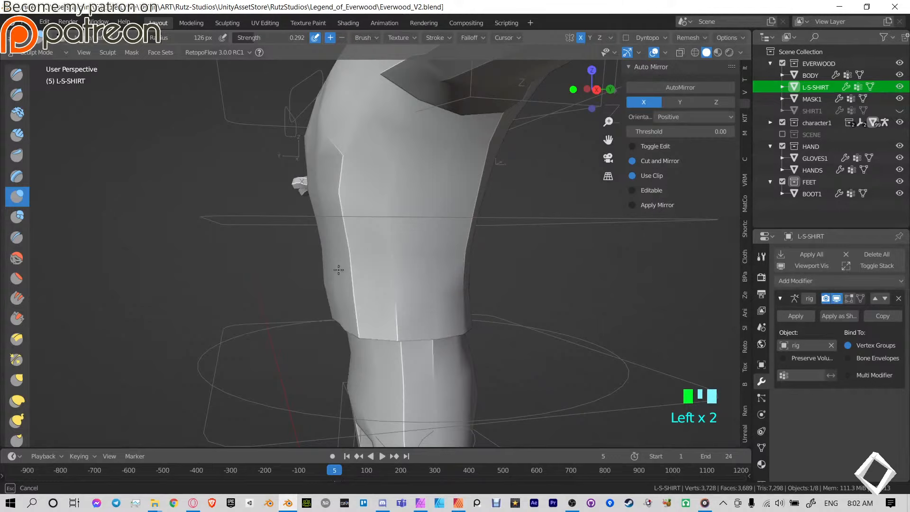
pyautogui.moveTo(338, 270)
pyautogui.mouseDown(button='middle')
pyautogui.moveTo(347, 309)
pyautogui.moveTo(372, 262)
pyautogui.moveTo(362, 270)
pyautogui.mouseUp(button='middle')
pyautogui.moveTo(361, 270); pyautogui.dragTo(361, 270)
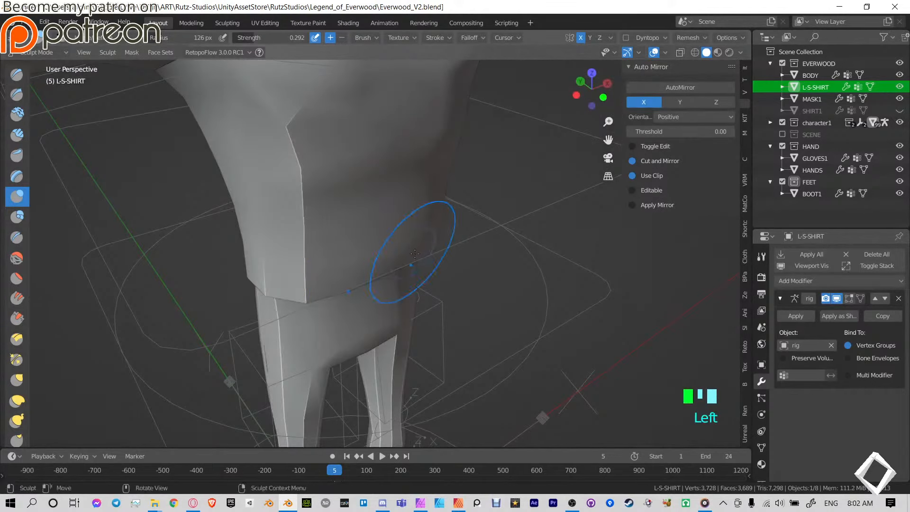
pyautogui.moveTo(414, 253); pyautogui.dragTo(384, 218, button='middle')
# Switch to Edit Mode and relax the edge loop just above the hem with LoopTools.
pyautogui.hotkey('ctrl', 'Tab')
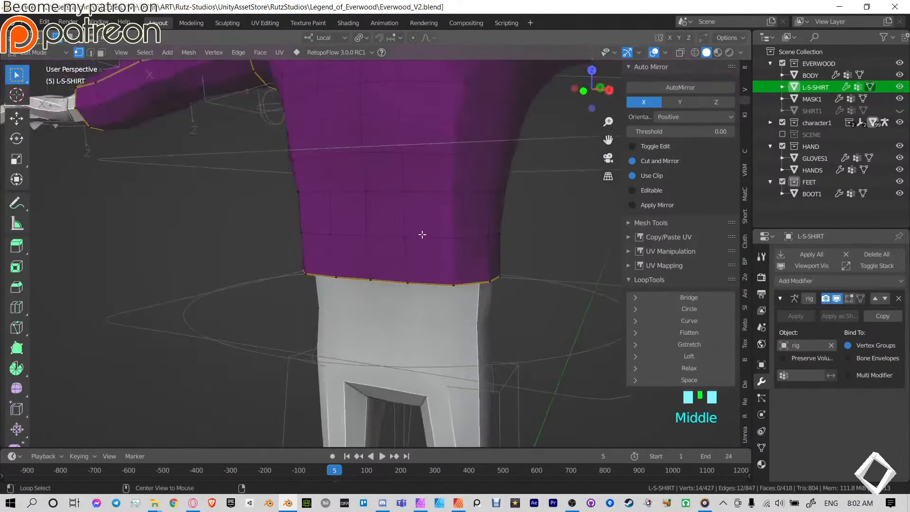
pyautogui.keyDown('alt'); pyautogui.click(422, 234); pyautogui.keyUp('alt')
pyautogui.click(703, 369)
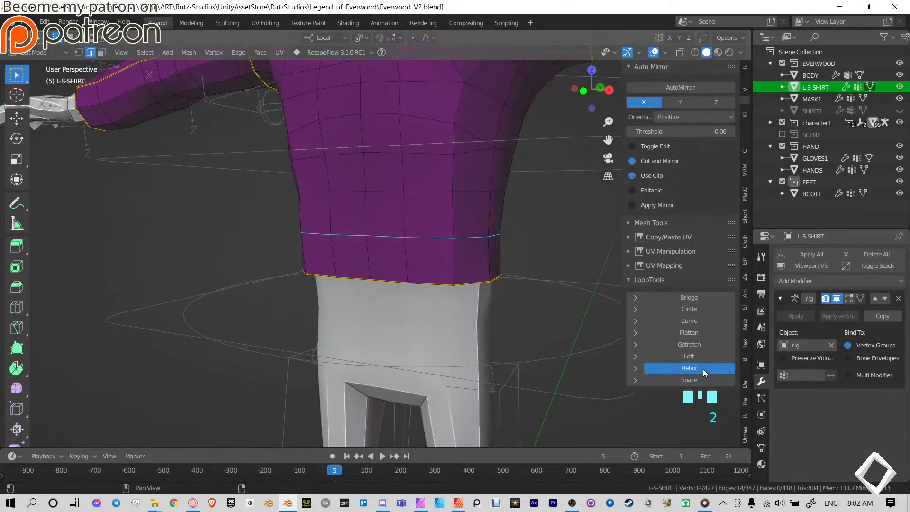
# Relax the shirt's bottom hem loop repeatedly with LoopTools.
pyautogui.keyDown('alt'); pyautogui.click(430, 284); pyautogui.keyUp('alt')
pyautogui.click(711, 367)
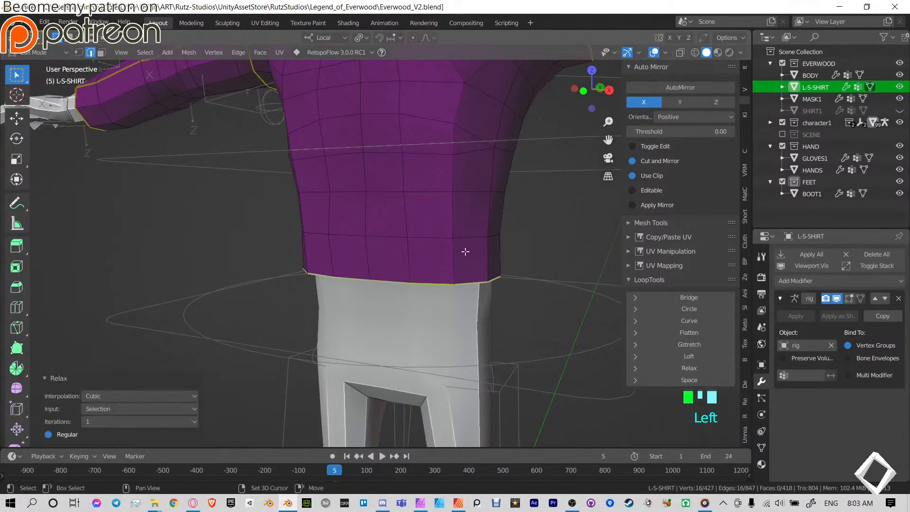
pyautogui.keyDown('shift'); pyautogui.moveTo(711, 367); pyautogui.dragTo(713, 382, button='middle'); pyautogui.keyUp('shift')
pyautogui.click(713, 368)
pyautogui.click(714, 368)
pyautogui.click(713, 367)
pyautogui.click(713, 367)
pyautogui.click(713, 368)
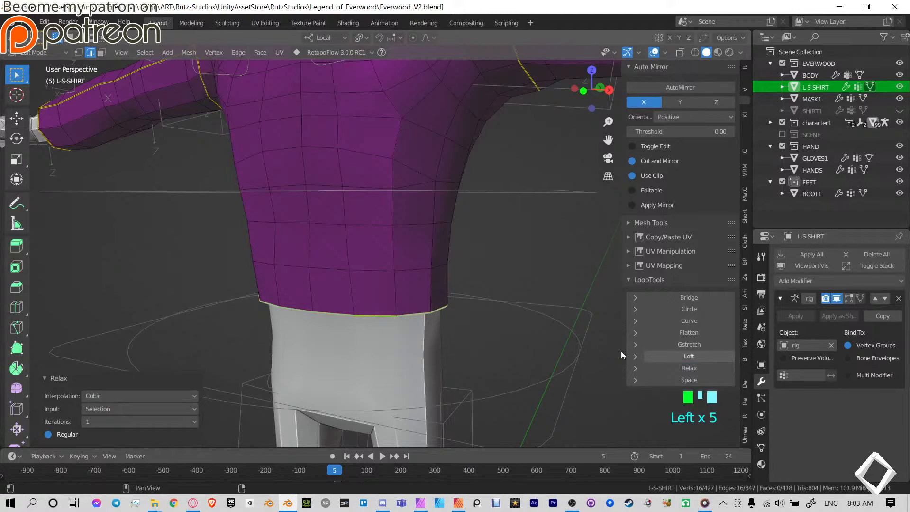
# Apply LoopTools Relax six more times to the edge loop just above the hem.
pyautogui.keyDown('alt'); pyautogui.click(371, 268); pyautogui.keyUp('alt')
pyautogui.click(700, 368)
pyautogui.click(700, 368)
pyautogui.click(700, 367)
pyautogui.click(700, 367)
pyautogui.click(700, 368)
pyautogui.click(700, 368)
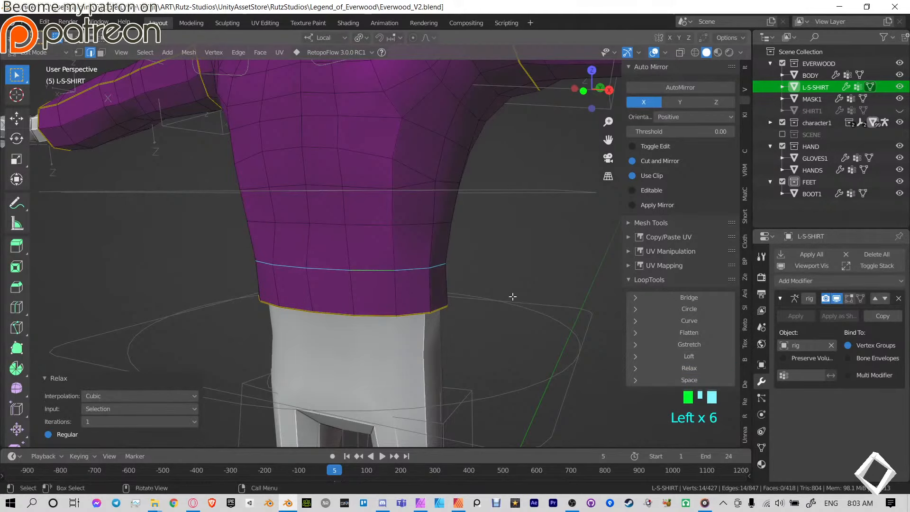
# Relax the second edge loop above the hem six times with LoopTools.
pyautogui.keyDown('alt'); pyautogui.click(377, 229); pyautogui.keyUp('alt')
pyautogui.click(700, 365)
pyautogui.click(700, 365)
pyautogui.click(700, 365)
pyautogui.click(700, 364)
pyautogui.click(700, 365)
pyautogui.click(700, 364)
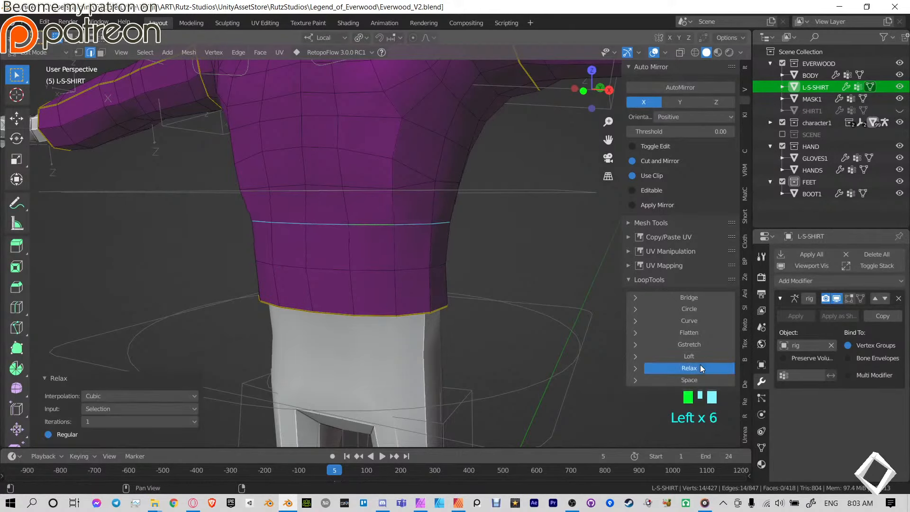
# Select the third edge loop above the shirt's hem all the way around and relax it five times with LoopTools.
pyautogui.moveTo(417, 208); pyautogui.dragTo(385, 210, button='middle')
pyautogui.keyDown('alt'); pyautogui.click(384, 210); pyautogui.keyUp('alt')
pyautogui.moveTo(256, 212); pyautogui.dragTo(394, 199, button='middle')
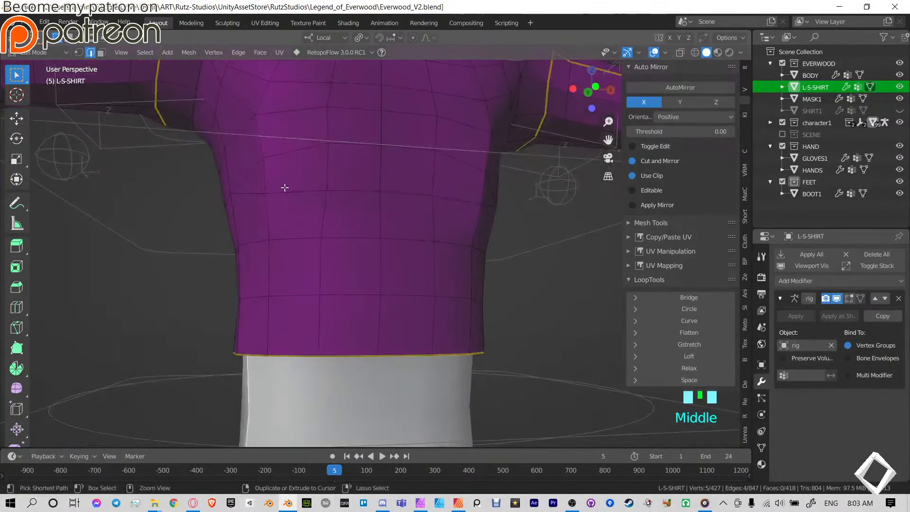
pyautogui.keyDown('ctrl'); pyautogui.click(284, 188); pyautogui.keyUp('ctrl')
pyautogui.moveTo(282, 188); pyautogui.dragTo(408, 205, button='middle')
pyautogui.keyDown('ctrl'); pyautogui.click(367, 199); pyautogui.keyUp('ctrl')
pyautogui.keyDown('ctrl'); pyautogui.click(408, 208); pyautogui.keyUp('ctrl')
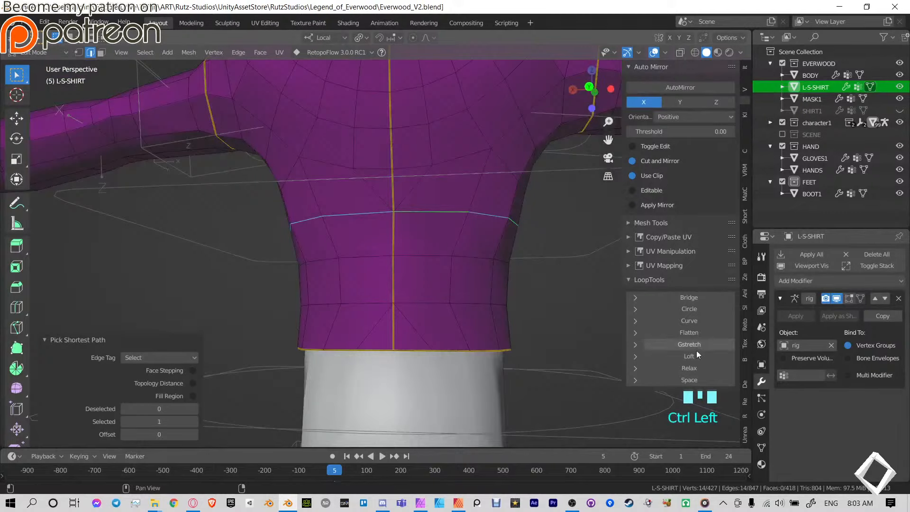
pyautogui.click(700, 367)
pyautogui.click(702, 368)
pyautogui.click(702, 368)
pyautogui.click(702, 369)
pyautogui.click(702, 368)
# Dissolve the horizontal row of edges running across the front of the torso below the chest.
pyautogui.moveTo(530, 234); pyautogui.dragTo(450, 218, button='middle')
pyautogui.scroll(1, 339, 237)
pyautogui.scroll(-3, 338, 237)
pyautogui.click(271, 223)
pyautogui.keyDown('ctrl'); pyautogui.click(392, 205); pyautogui.keyUp('ctrl')
pyautogui.hotkey('ctrl', 'x')
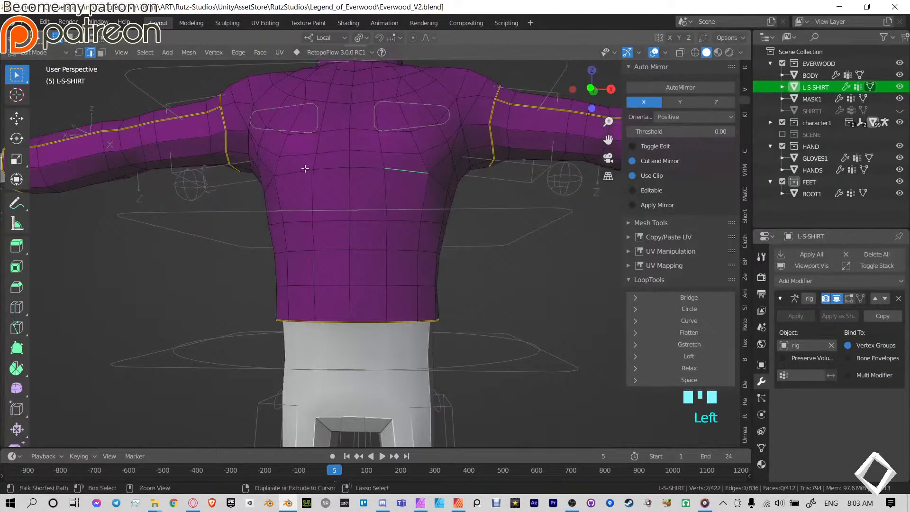
# Select the horizontal edge row across the front just below the chest patches and slide it down by about 0.2.
pyautogui.keyDown('ctrl'); pyautogui.click(305, 168); pyautogui.keyUp('ctrl')
pyautogui.press('g')
pyautogui.press('g')
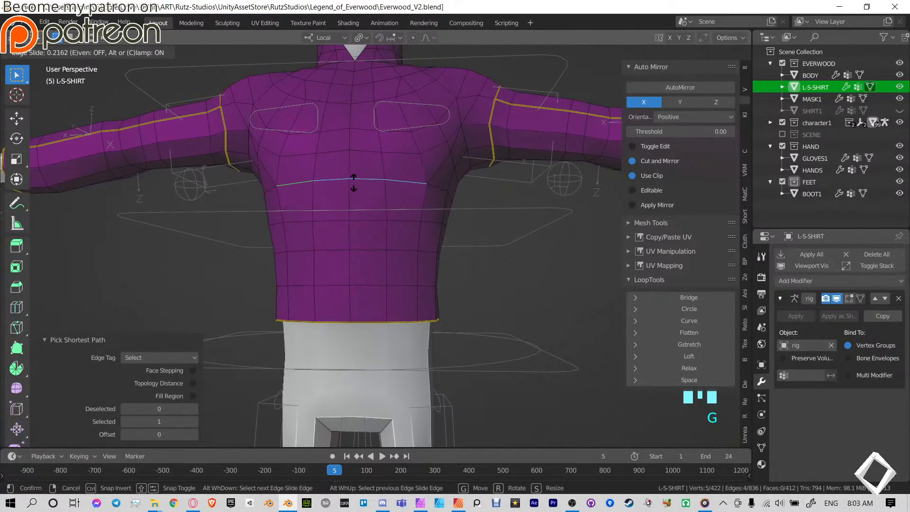
pyautogui.click(353, 183)
# Select the full edge loop around the lower chest, front and back, relax it once with LoopTools and save the file.
pyautogui.moveTo(461, 181); pyautogui.dragTo(391, 183, button='middle')
pyautogui.keyDown('alt'); pyautogui.click(363, 193); pyautogui.keyUp('alt')
pyautogui.moveTo(493, 200); pyautogui.dragTo(394, 205, button='middle')
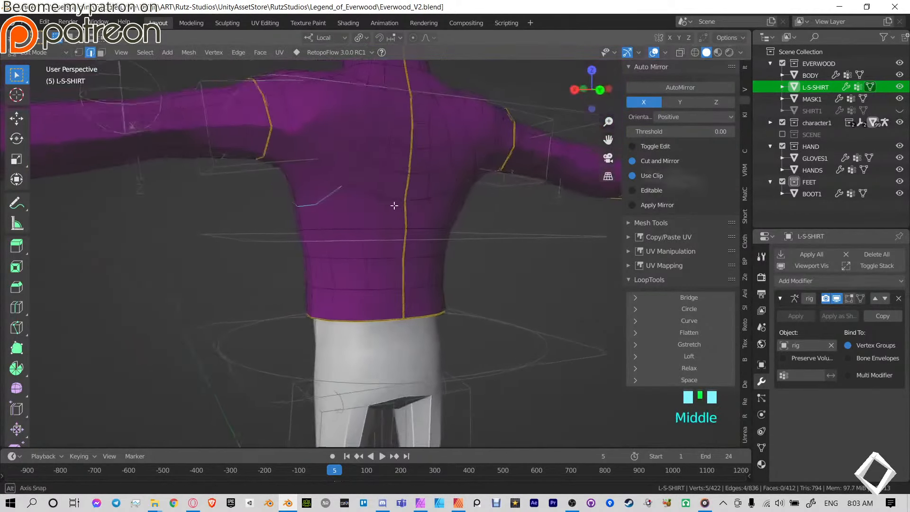
pyautogui.keyDown('alt'); pyautogui.keyDown('shift'); pyautogui.click(355, 191); pyautogui.keyUp('shift'); pyautogui.keyUp('alt')
pyautogui.moveTo(511, 198); pyautogui.dragTo(369, 199, button='middle')
pyautogui.keyDown('alt'); pyautogui.keyDown('shift'); pyautogui.click(351, 197); pyautogui.keyUp('shift'); pyautogui.keyUp('alt')
pyautogui.keyDown('alt'); pyautogui.keyDown('shift'); pyautogui.click(311, 192); pyautogui.keyUp('shift'); pyautogui.keyUp('alt')
pyautogui.moveTo(339, 239); pyautogui.dragTo(491, 250, button='middle')
pyautogui.click(674, 369)
pyautogui.hotkey('ctrl', 's')
# Select the vertical edge paths on both sides of the back's centre seam and relax them twice with LoopTools.
pyautogui.hotkey('ctrl', 'Tab')
pyautogui.moveTo(410, 241); pyautogui.dragTo(341, 116, button='middle')
pyautogui.press('Tab')
pyautogui.scroll(4, 341, 199)
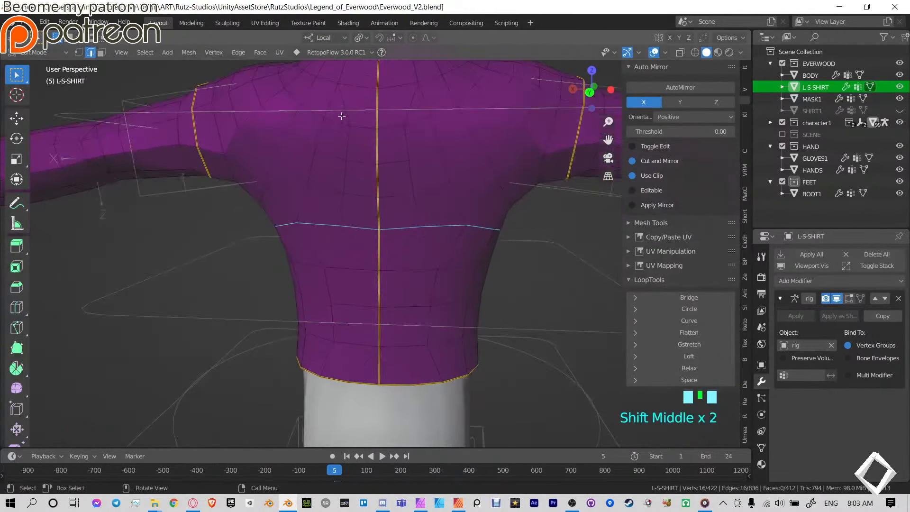
pyautogui.click(343, 114)
pyautogui.keyDown('ctrl'); pyautogui.click(366, 258); pyautogui.keyUp('ctrl')
pyautogui.keyDown('shift'); pyautogui.click(406, 122); pyautogui.keyUp('shift')
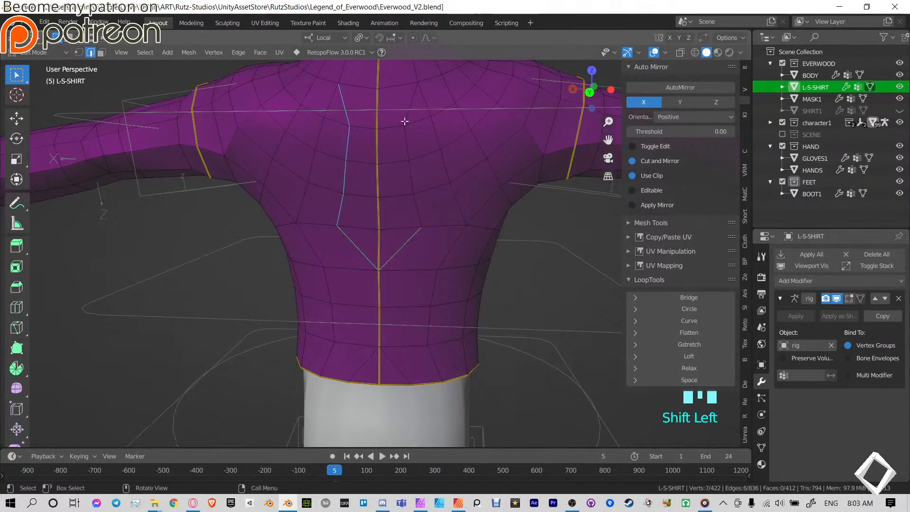
pyautogui.keyDown('ctrl'); pyautogui.click(393, 253); pyautogui.keyUp('ctrl')
pyautogui.click(677, 369)
pyautogui.click(675, 369)
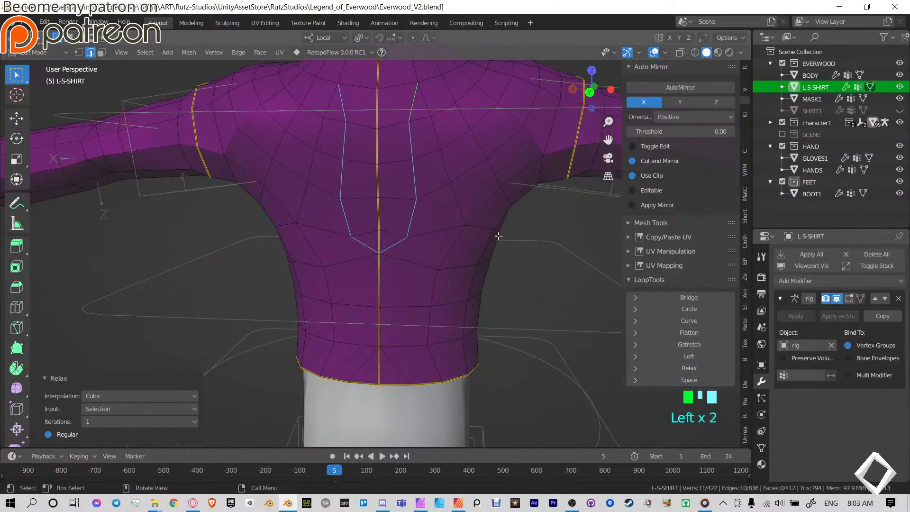
# Relax the third edge loop above the hem twice and the full loop above it once with LoopTools.
pyautogui.keyDown('shift'); pyautogui.moveTo(361, 270); pyautogui.dragTo(318, 204, button='middle'); pyautogui.keyUp('shift')
pyautogui.click(319, 206)
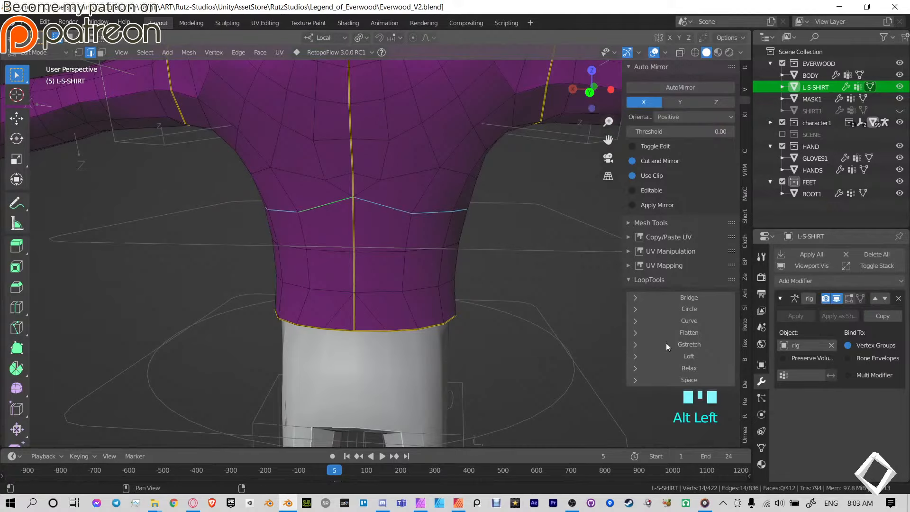
pyautogui.click(681, 366)
pyautogui.click(681, 366)
pyautogui.keyDown('alt'); pyautogui.click(295, 171); pyautogui.keyUp('alt')
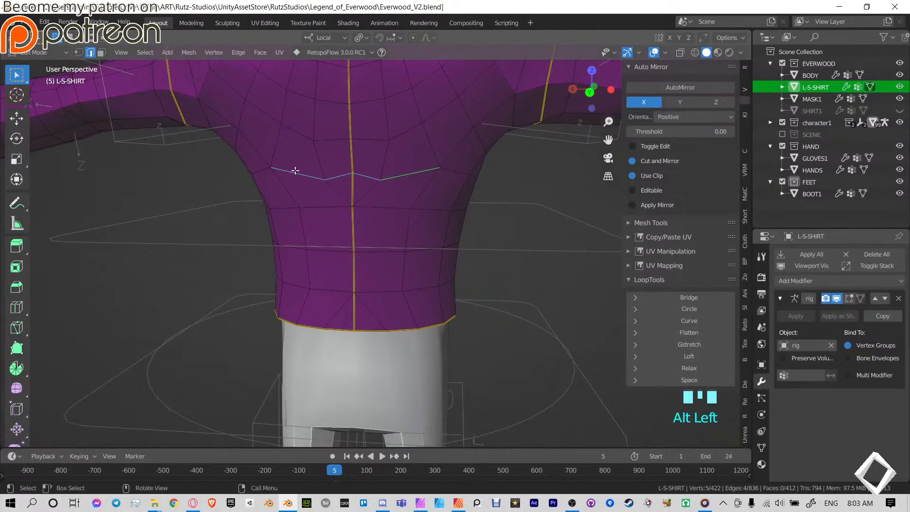
pyautogui.moveTo(525, 196); pyautogui.dragTo(386, 189, button='middle')
pyautogui.keyDown('alt'); pyautogui.keyDown('shift'); pyautogui.click(386, 191); pyautogui.keyUp('shift'); pyautogui.keyUp('alt')
pyautogui.click(683, 368)
# Slide the lower-chest loop's vertices on either side of the back seam toward the seam by factors of about 0.34.
pyautogui.scroll(-4, 498, 254)
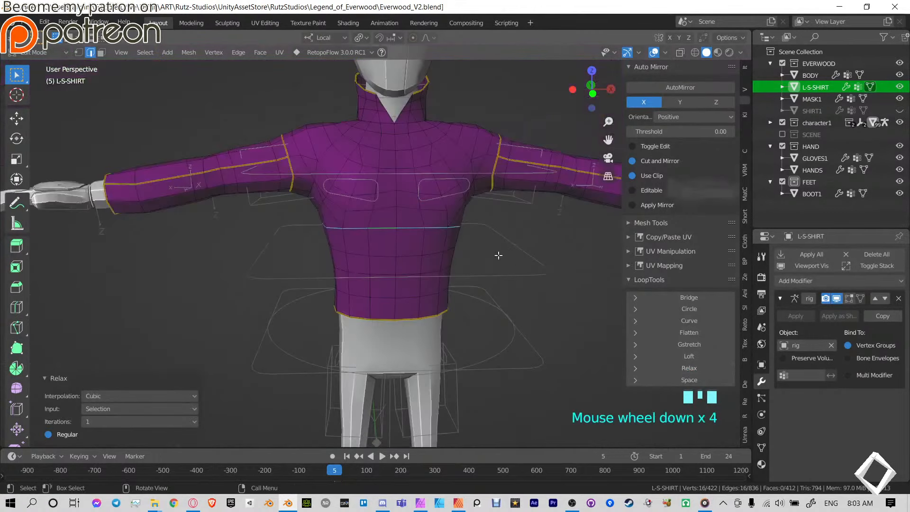
pyautogui.moveTo(498, 253); pyautogui.dragTo(338, 243, button='middle')
pyautogui.scroll(3, 339, 197)
pyautogui.click(341, 194)
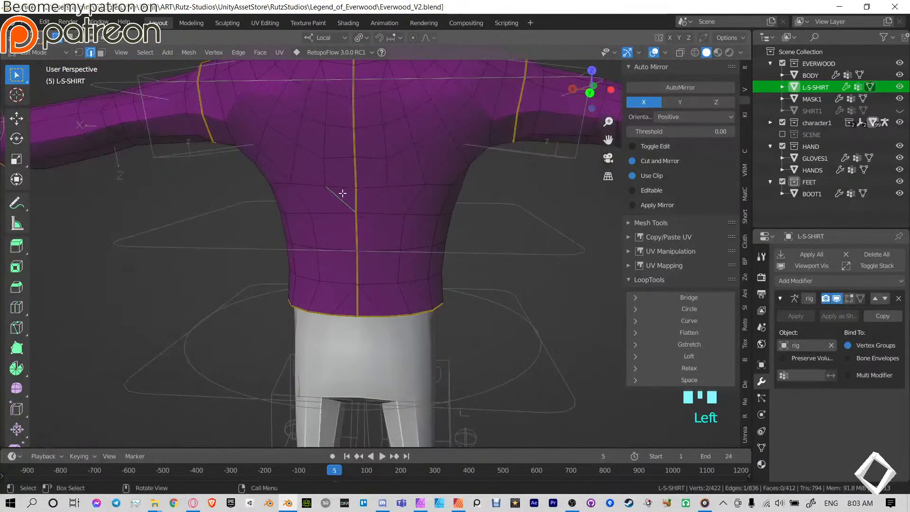
pyautogui.keyDown('shift'); pyautogui.moveTo(341, 195); pyautogui.dragTo(322, 187, button='middle'); pyautogui.keyUp('shift')
pyautogui.scroll(4, 319, 220)
pyautogui.click(246, 173)
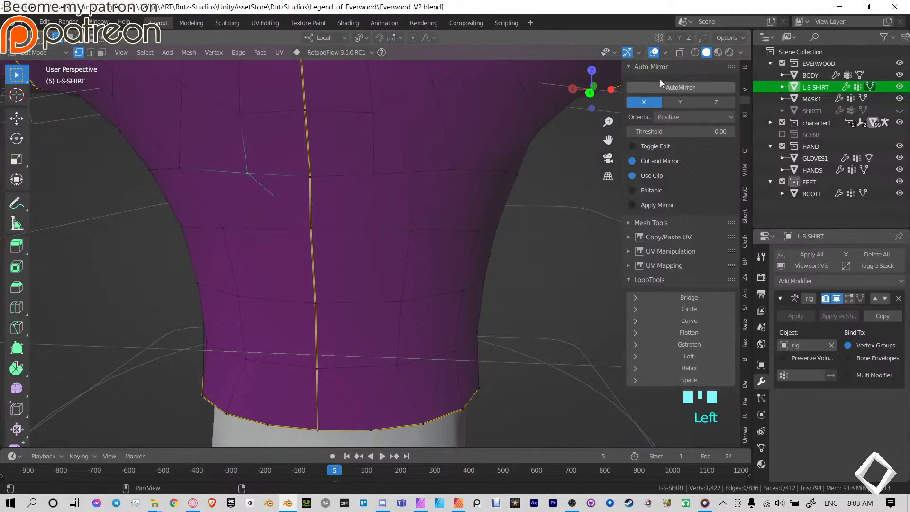
pyautogui.press('g')
pyautogui.press('g')
pyautogui.click(370, 220)
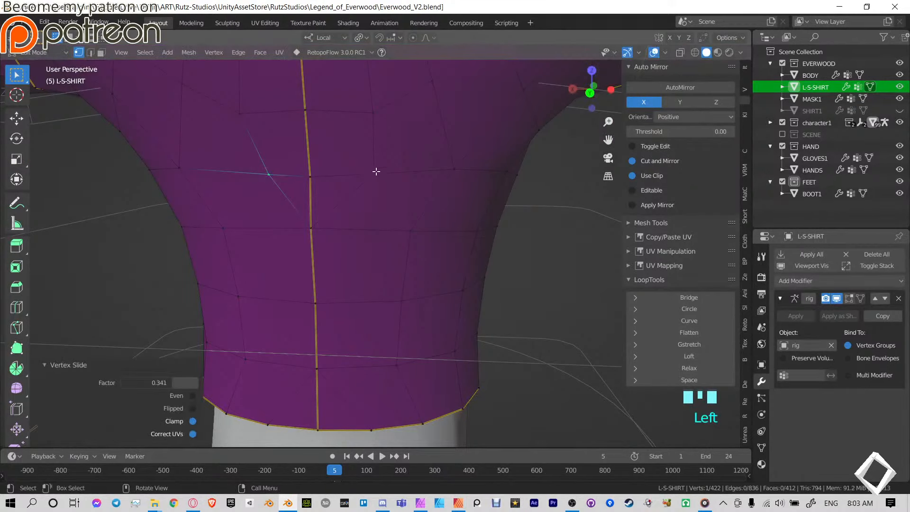
pyautogui.click(420, 197)
pyautogui.press('g')
pyautogui.press('g')
pyautogui.click(396, 193)
pyautogui.keyDown('shift'); pyautogui.moveTo(396, 193); pyautogui.dragTo(414, 255, button='middle'); pyautogui.keyUp('shift')
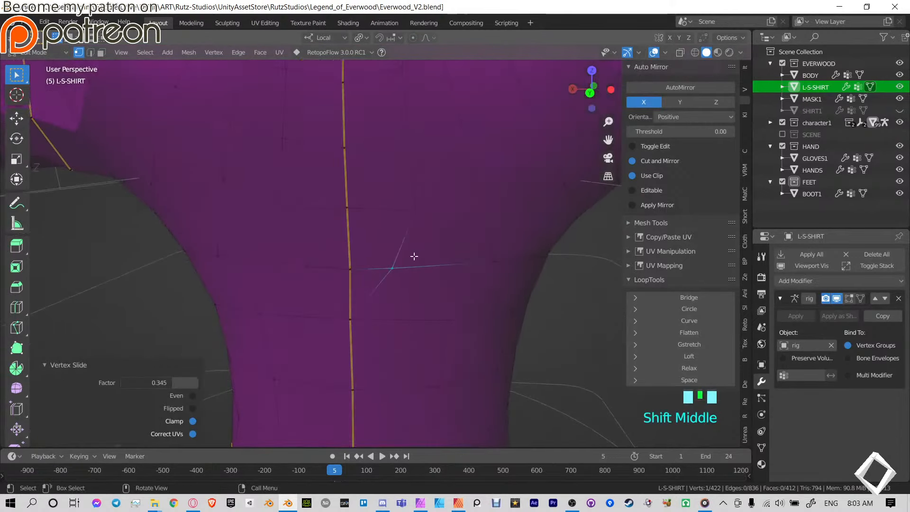
# Slide the next higher pair of vertices beside the back seam inward and check the shading in Object Mode.
pyautogui.click(280, 203)
pyautogui.press('g')
pyautogui.press('g')
pyautogui.click(308, 221)
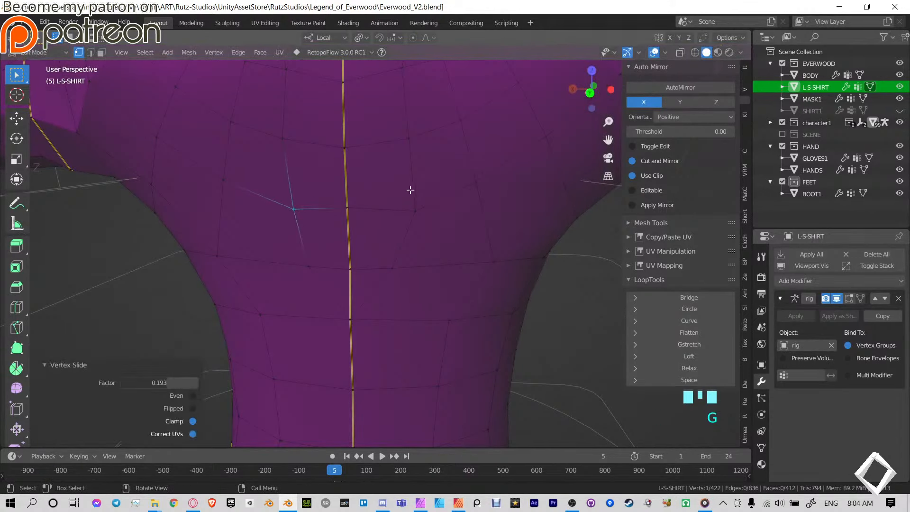
pyautogui.click(415, 211)
pyautogui.press('g')
pyautogui.press('g')
pyautogui.click(458, 247)
pyautogui.scroll(-2, 414, 220)
pyautogui.press('Tab')
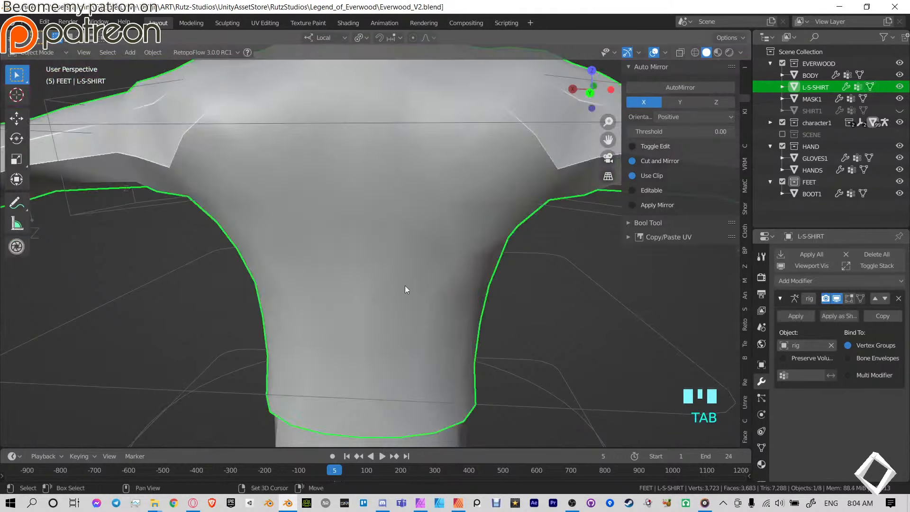
pyautogui.press('Tab')
# Dissolve the diagonal edge beside the back seam at the hem and slide the neighbouring hem vertex by 0.251.
pyautogui.moveTo(406, 225)
pyautogui.mouseDown(button='middle')
pyautogui.moveTo(441, 204)
pyautogui.moveTo(402, 217)
pyautogui.mouseUp(button='middle')
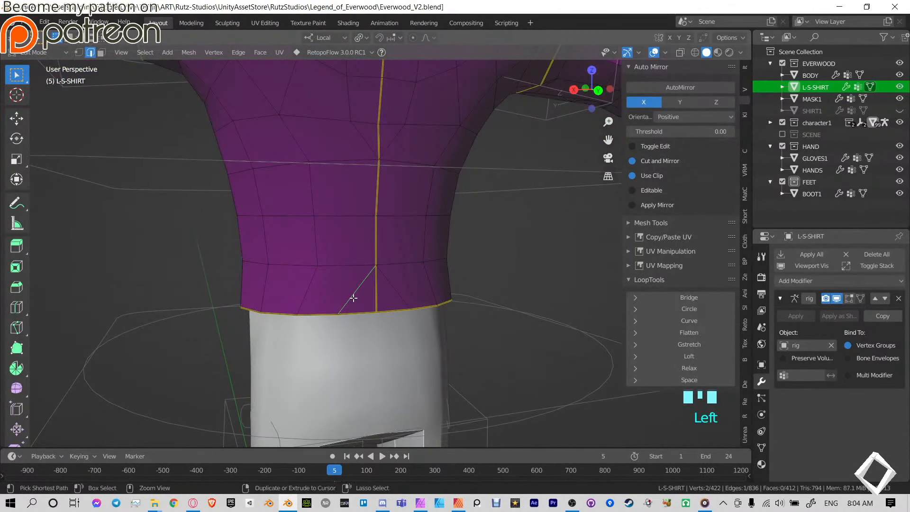
pyautogui.hotkey('ctrl', 'x')
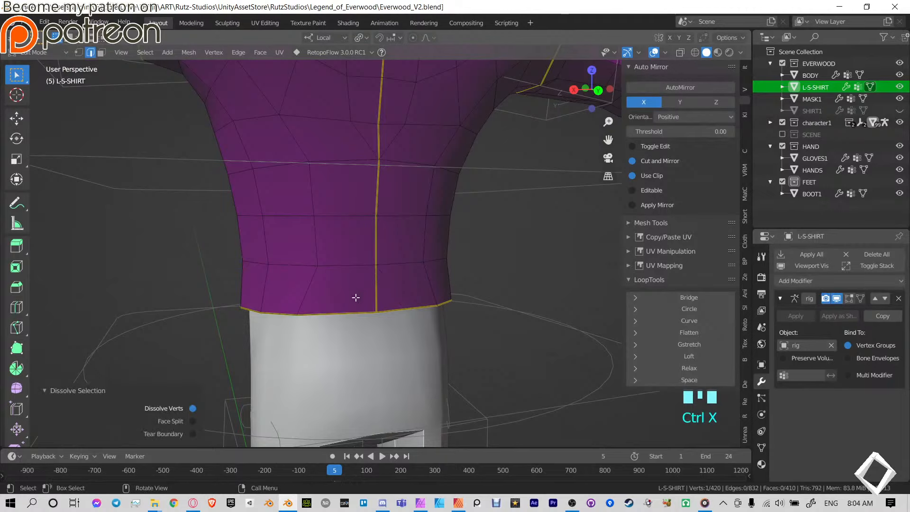
pyautogui.press('1')
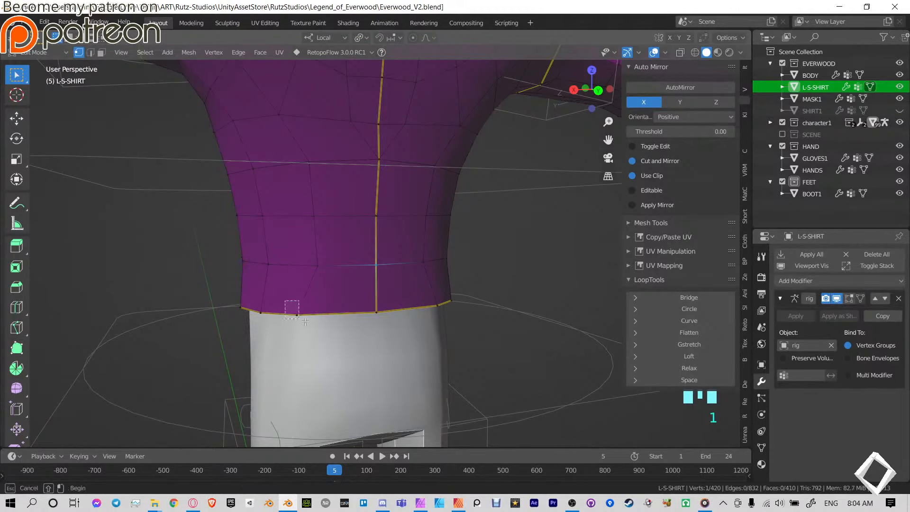
pyautogui.press('g')
pyautogui.press('g')
pyautogui.click(342, 323)
pyautogui.scroll(-1, 343, 231)
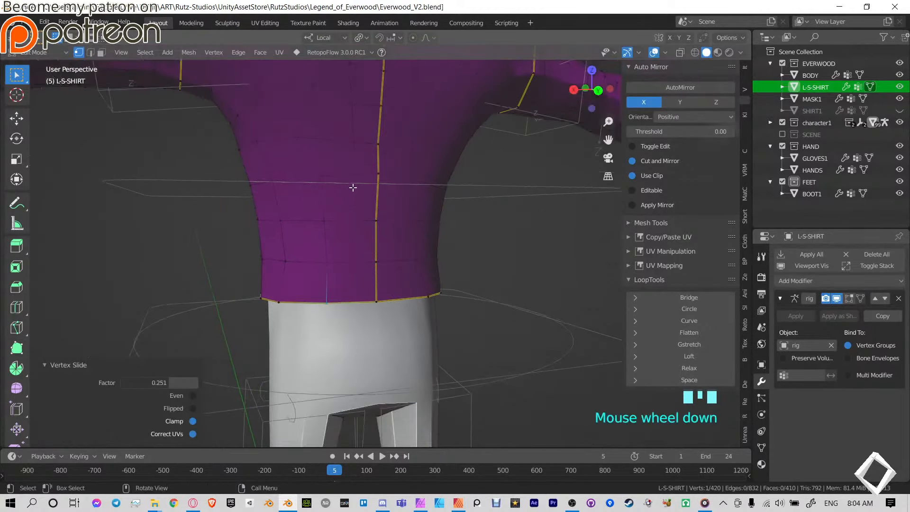
# Move the back vertex beside the armpit seam and adjust its position with a vertex slide.
pyautogui.keyDown('shift'); pyautogui.moveTo(352, 190); pyautogui.dragTo(366, 257, button='middle'); pyautogui.keyUp('shift')
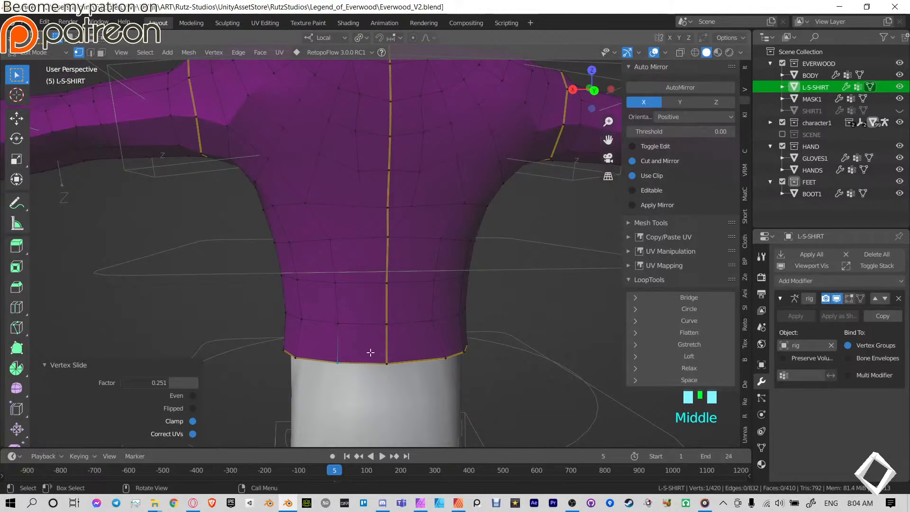
pyautogui.moveTo(370, 346); pyautogui.dragTo(551, 296, button='middle')
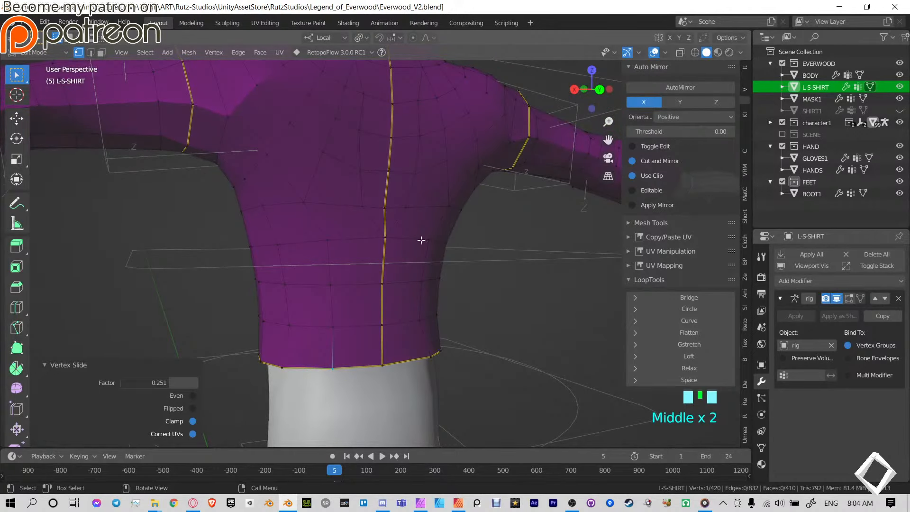
pyautogui.keyDown('shift'); pyautogui.moveTo(350, 190); pyautogui.dragTo(342, 362, button='middle'); pyautogui.keyUp('shift')
pyautogui.click(344, 360)
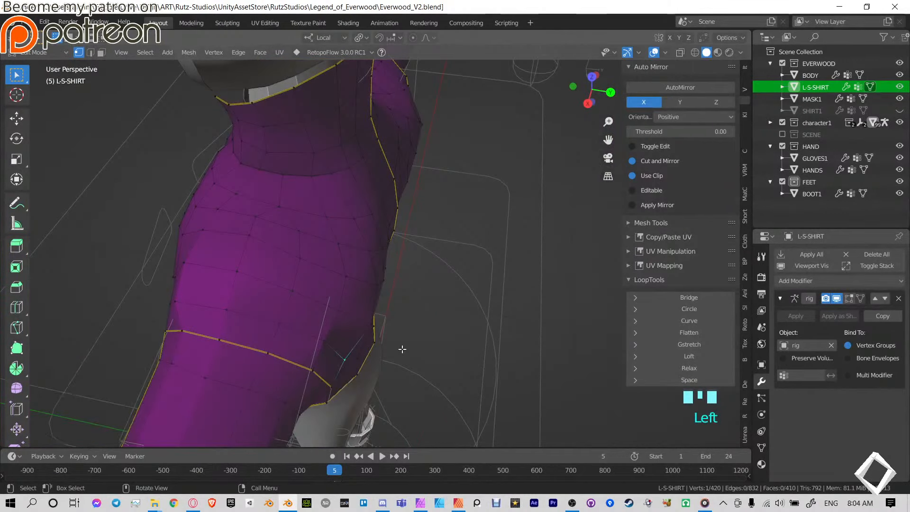
pyautogui.press('g')
pyautogui.click(412, 349)
pyautogui.moveTo(413, 350); pyautogui.dragTo(486, 248, button='middle')
pyautogui.press('g')
pyautogui.press('g')
pyautogui.click(307, 214)
pyautogui.press('Tab')
pyautogui.press('Tab')
# Select the edge loop at the sleeve's cuff opening and scale it up to 1.655.
pyautogui.scroll(5, 432, 264)
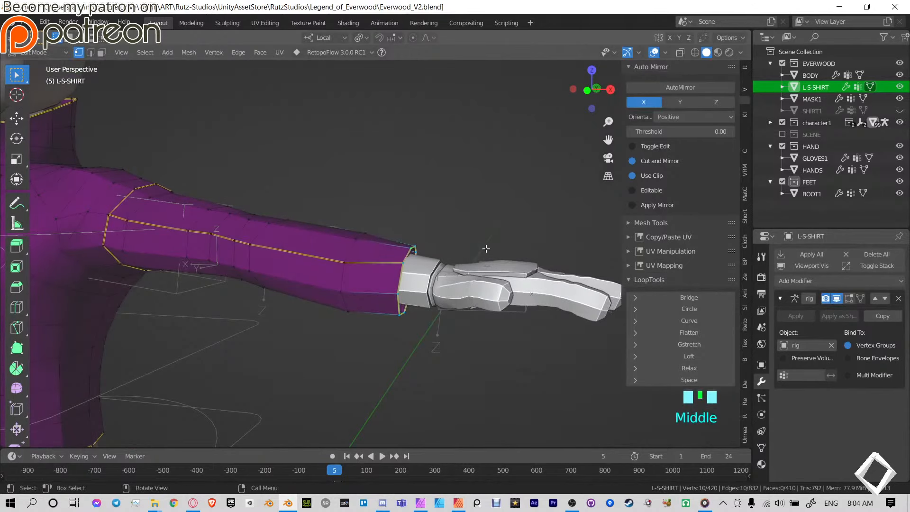
pyautogui.keyDown('alt'); pyautogui.click(402, 252); pyautogui.keyUp('alt')
pyautogui.press('s')
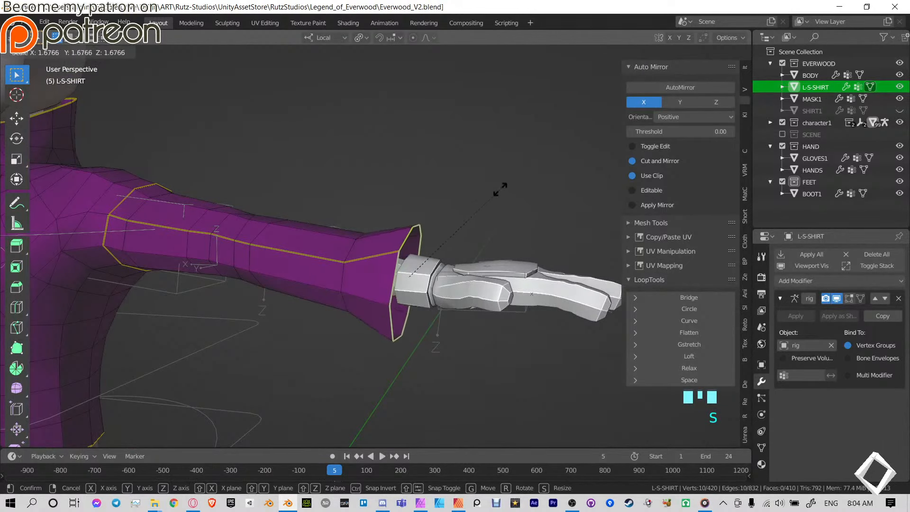
pyautogui.click(447, 208)
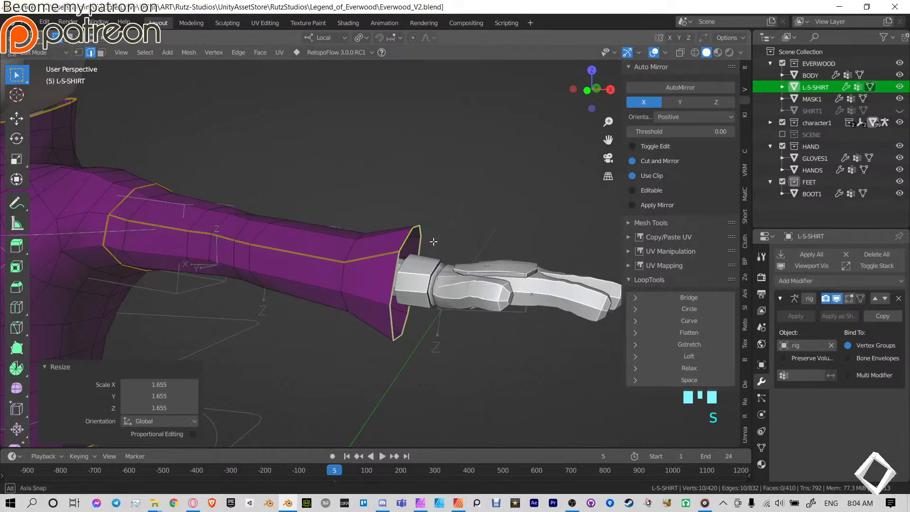
# Add a centred loop cut around the sleeve at the elbow and scale it up to 1.124.
pyautogui.moveTo(433, 241); pyautogui.dragTo(474, 213, button='middle')
pyautogui.keyDown('shift'); pyautogui.moveTo(323, 238); pyautogui.dragTo(426, 263, button='middle'); pyautogui.keyUp('shift')
pyautogui.moveTo(358, 246); pyautogui.dragTo(355, 254, button='middle')
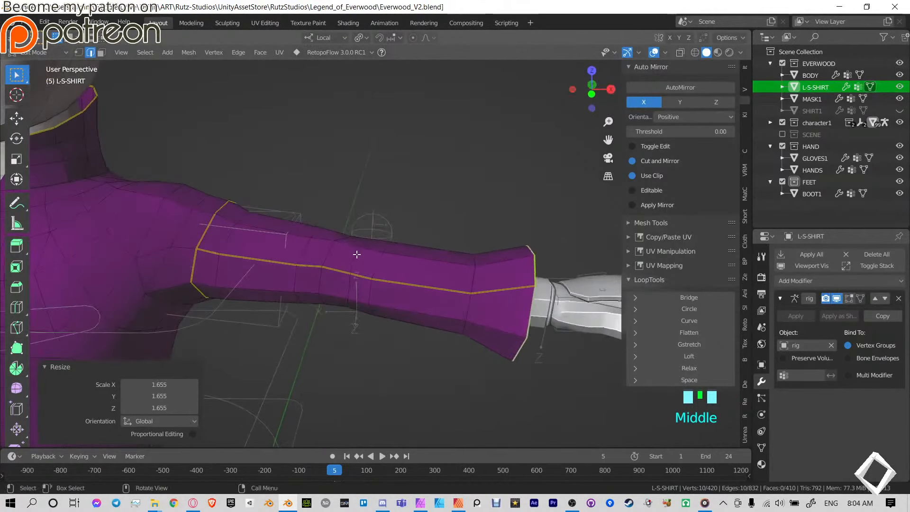
pyautogui.keyDown('alt'); pyautogui.click(356, 254); pyautogui.keyUp('alt')
pyautogui.moveTo(448, 226); pyautogui.dragTo(346, 298, button='middle')
pyautogui.scroll(3, 346, 299)
pyautogui.keyDown('shift'); pyautogui.moveTo(385, 276); pyautogui.dragTo(351, 201, button='middle'); pyautogui.keyUp('shift')
pyautogui.hotkey('ctrl', 'r')
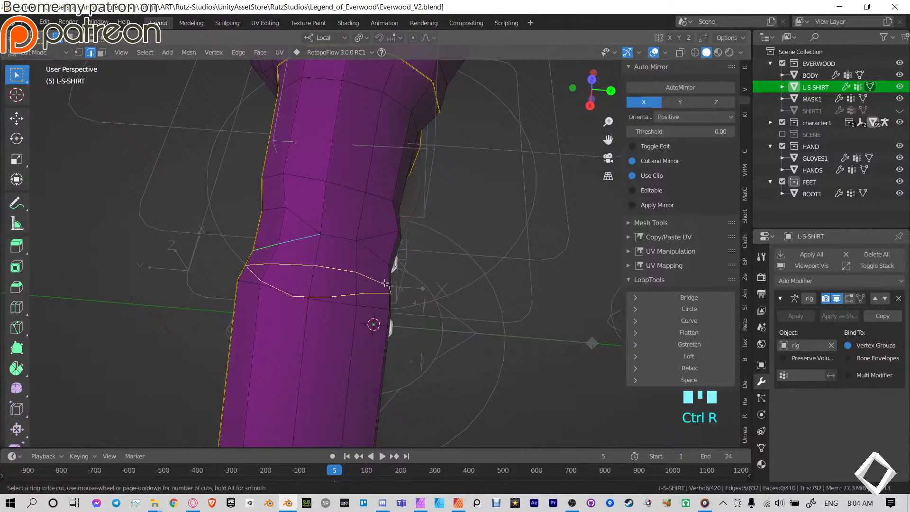
pyautogui.click(386, 255)
pyautogui.rightClick(386, 256)
pyautogui.press('s')
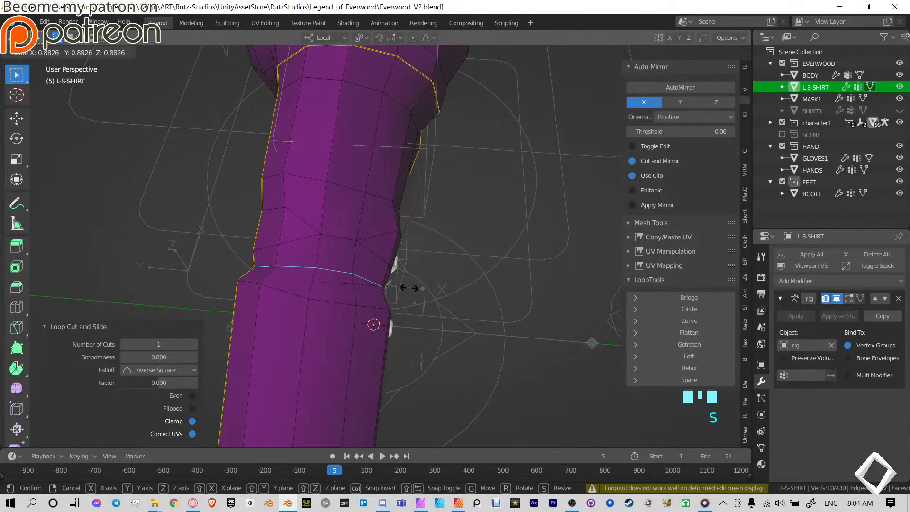
pyautogui.click(432, 284)
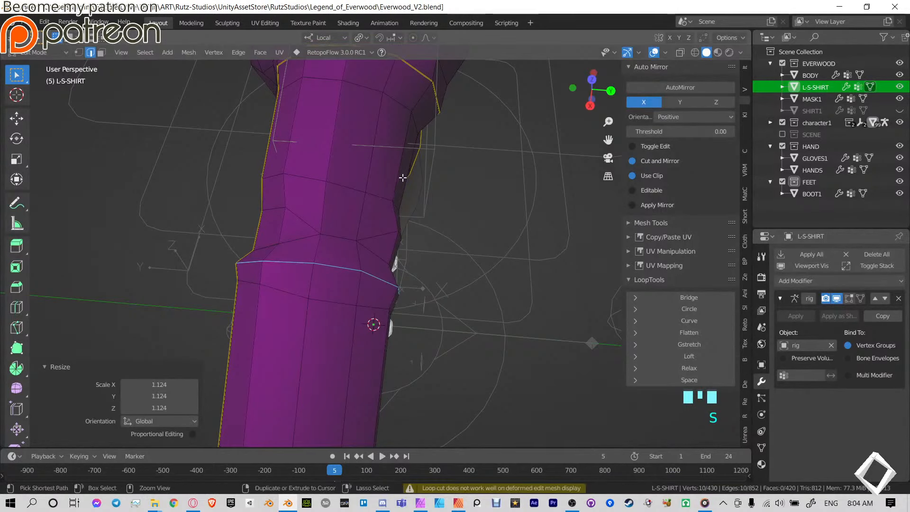
# Add a loop cut around the sleeve above the elbow at factor -0.699 and scale it up slightly.
pyautogui.hotkey('ctrl', 'r')
pyautogui.click(399, 200)
pyautogui.click(400, 203)
pyautogui.press('s')
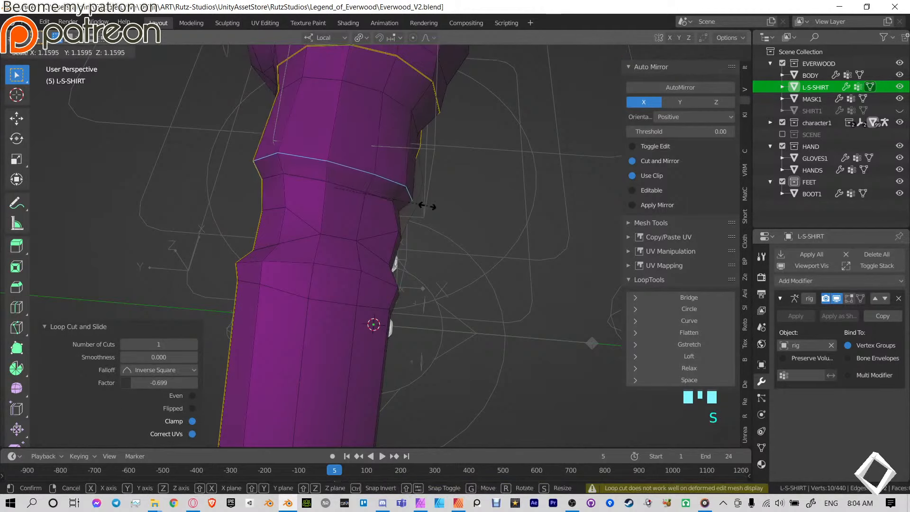
pyautogui.click(420, 205)
# Switch to Sculpt Mode and reshape both sides of the sleeve around the elbow with the Grab brush.
pyautogui.hotkey('ctrl', 'Tab')
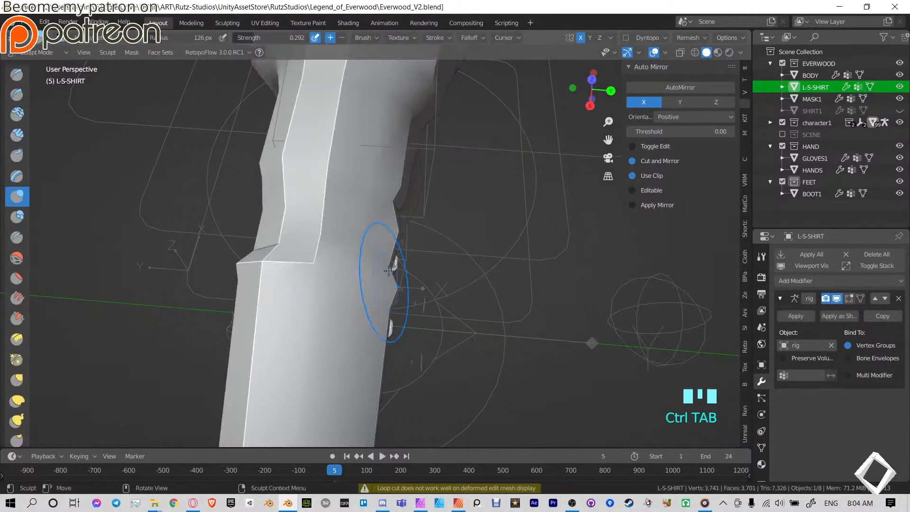
pyautogui.click(419, 239)
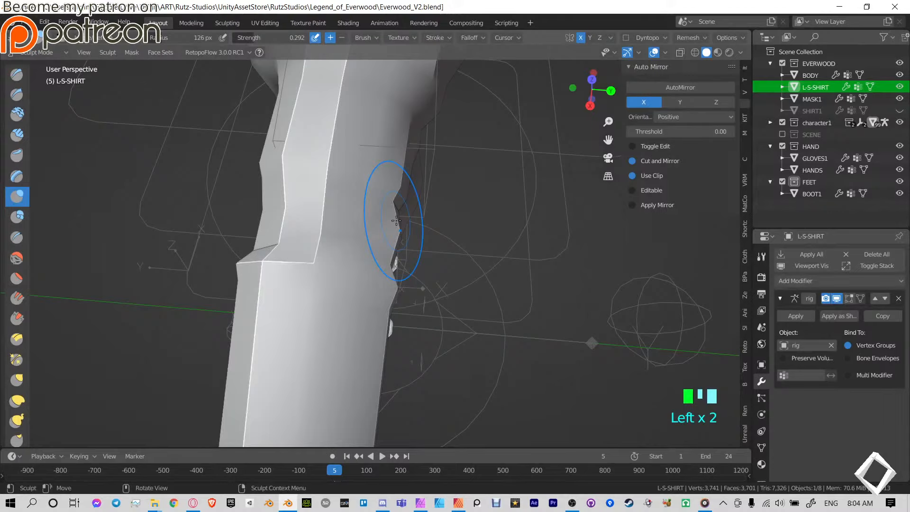
pyautogui.press('g')
pyautogui.moveTo(391, 214); pyautogui.dragTo(412, 233)
pyautogui.moveTo(259, 205); pyautogui.dragTo(262, 208)
pyautogui.moveTo(261, 209); pyautogui.dragTo(264, 213)
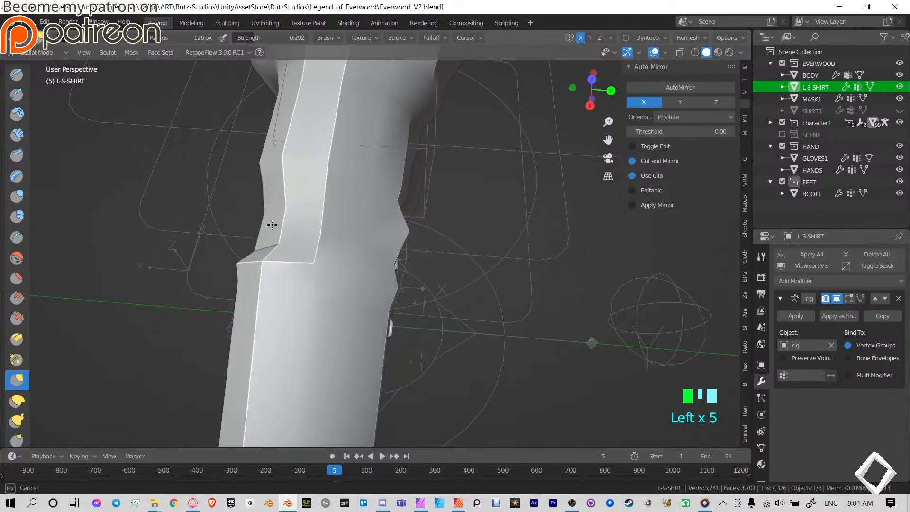
# Push the top of the sleeve just above the elbow downward with the Grab brush to form a fold.
pyautogui.moveTo(264, 213); pyautogui.dragTo(387, 192, button='middle')
pyautogui.moveTo(386, 192); pyautogui.dragTo(389, 184)
pyautogui.moveTo(388, 179); pyautogui.dragTo(385, 184)
pyautogui.moveTo(364, 171); pyautogui.dragTo(364, 183)
pyautogui.moveTo(372, 171); pyautogui.dragTo(368, 182)
pyautogui.moveTo(362, 197); pyautogui.dragTo(361, 208)
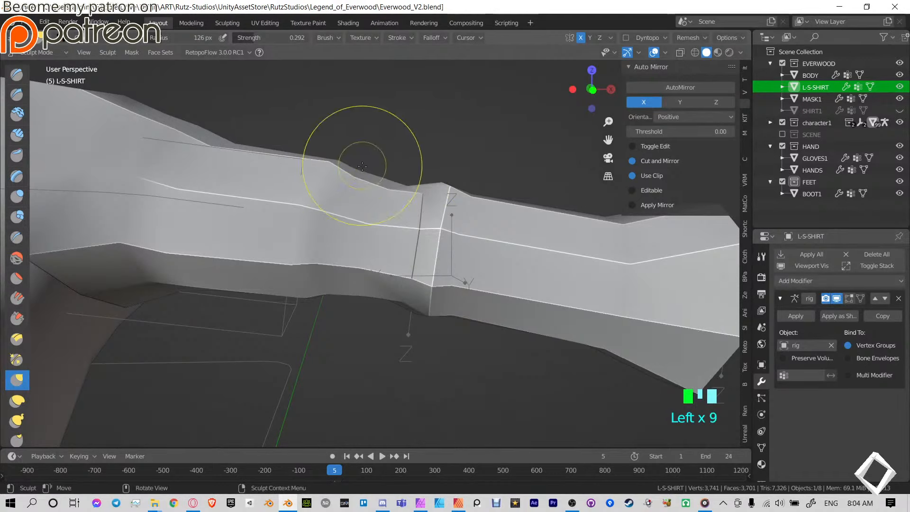
pyautogui.moveTo(362, 164); pyautogui.dragTo(361, 169)
# Push the underside of the sleeve just above the elbow upward with the Grab brush.
pyautogui.moveTo(393, 251); pyautogui.dragTo(391, 223, button='middle')
pyautogui.moveTo(343, 281); pyautogui.dragTo(345, 264)
pyautogui.moveTo(380, 241); pyautogui.dragTo(381, 235)
pyautogui.moveTo(336, 269); pyautogui.dragTo(337, 260)
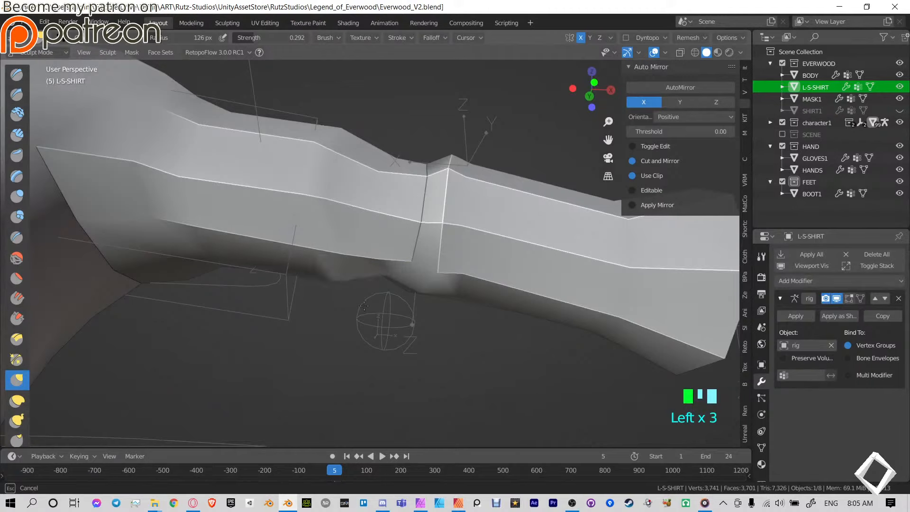
# Reshape the lower edge of the sleeve around the elbow from the other side of the arm with the Grab brush.
pyautogui.moveTo(453, 190)
pyautogui.mouseDown(button='middle')
pyautogui.moveTo(461, 209)
pyautogui.moveTo(299, 276)
pyautogui.moveTo(297, 261)
pyautogui.mouseUp(button='middle')
pyautogui.moveTo(356, 260); pyautogui.dragTo(362, 281)
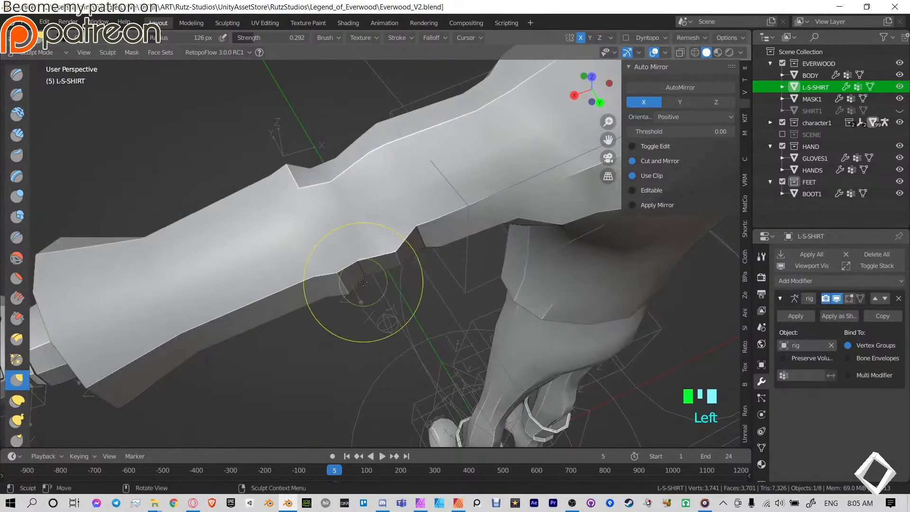
pyautogui.keyDown('shift'); pyautogui.moveTo(389, 252); pyautogui.dragTo(373, 260); pyautogui.keyUp('shift')
pyautogui.moveTo(380, 247); pyautogui.dragTo(383, 268, button='middle')
pyautogui.moveTo(384, 269)
pyautogui.mouseDown()
pyautogui.moveTo(396, 279)
pyautogui.moveTo(406, 254)
pyautogui.mouseUp()
pyautogui.moveTo(406, 253); pyautogui.dragTo(393, 244, button='middle')
pyautogui.moveTo(416, 244); pyautogui.dragTo(445, 226)
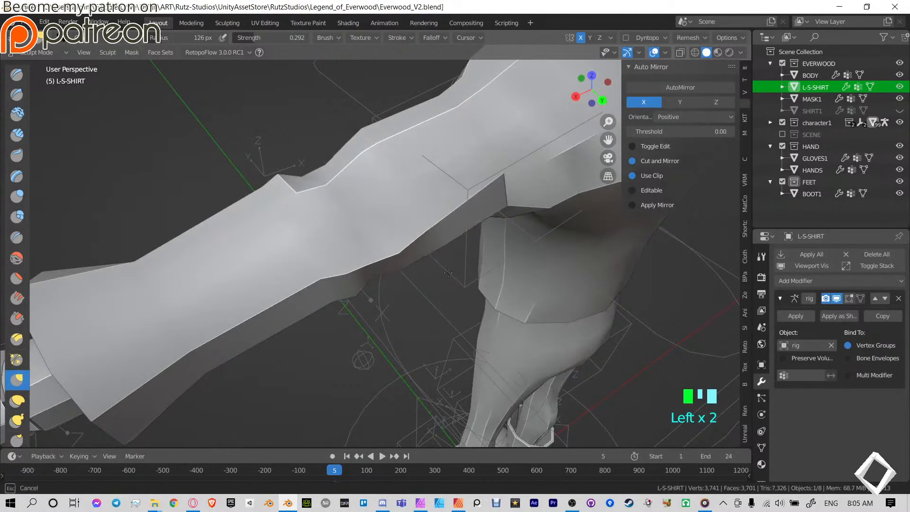
# Reshape and smooth the long-sleeved shirt's sleeve around the elbow and underside with sculpt strokes.
pyautogui.moveTo(411, 266); pyautogui.dragTo(393, 266)
pyautogui.moveTo(412, 265)
pyautogui.keyDown('shift'); pyautogui.mouseDown()
pyautogui.moveTo(393, 265)
pyautogui.moveTo(391, 256)
pyautogui.mouseUp(); pyautogui.keyUp('shift')
pyautogui.moveTo(393, 327); pyautogui.dragTo(385, 238, button='middle')
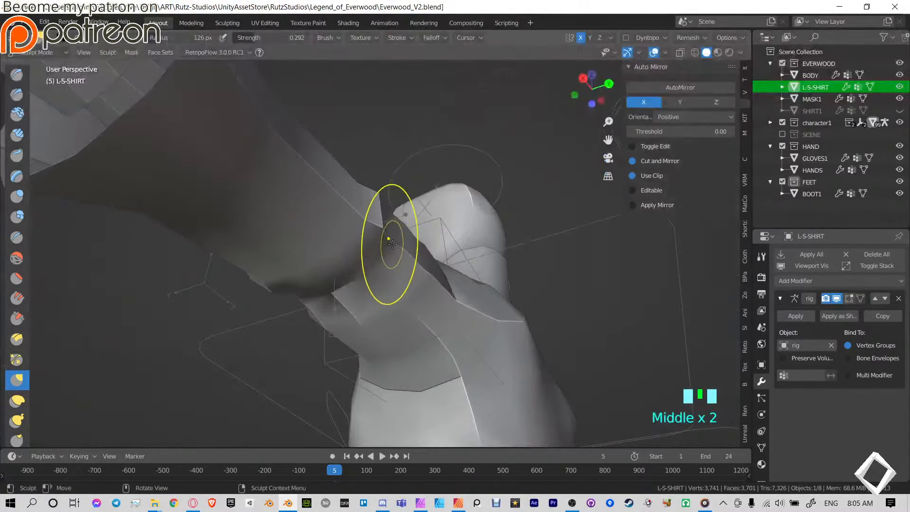
pyautogui.moveTo(386, 238); pyautogui.dragTo(398, 239)
pyautogui.moveTo(398, 239)
pyautogui.mouseDown(button='middle')
pyautogui.moveTo(417, 237)
pyautogui.moveTo(426, 279)
pyautogui.mouseUp(button='middle')
pyautogui.moveTo(364, 275); pyautogui.dragTo(360, 264)
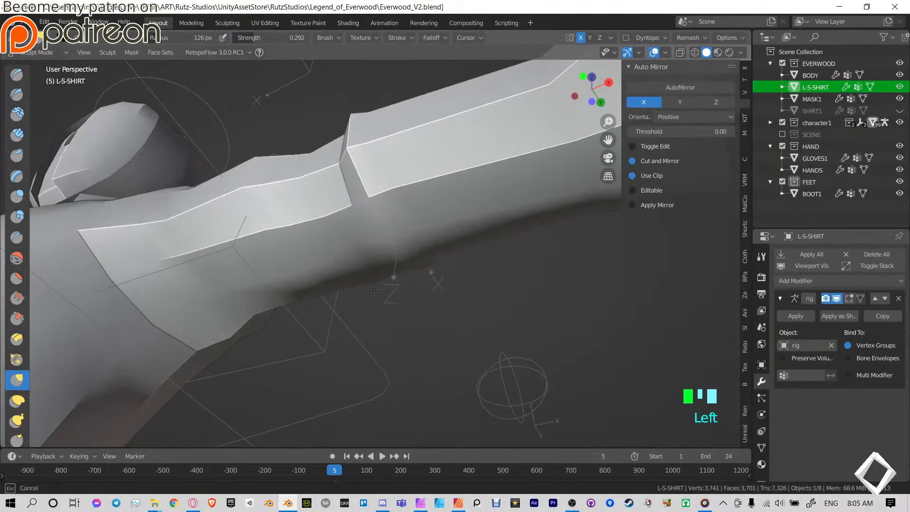
pyautogui.moveTo(379, 264)
pyautogui.mouseDown(button='middle')
pyautogui.moveTo(419, 221)
pyautogui.moveTo(430, 264)
pyautogui.mouseUp(button='middle')
pyautogui.scroll(-1, 430, 263)
# Leave Sculpt Mode for Object Mode and clear the selection.
pyautogui.hotkey('ctrl', 'Tab')
pyautogui.click(365, 251)
pyautogui.scroll(-5, 338, 226)
pyautogui.click(385, 206)
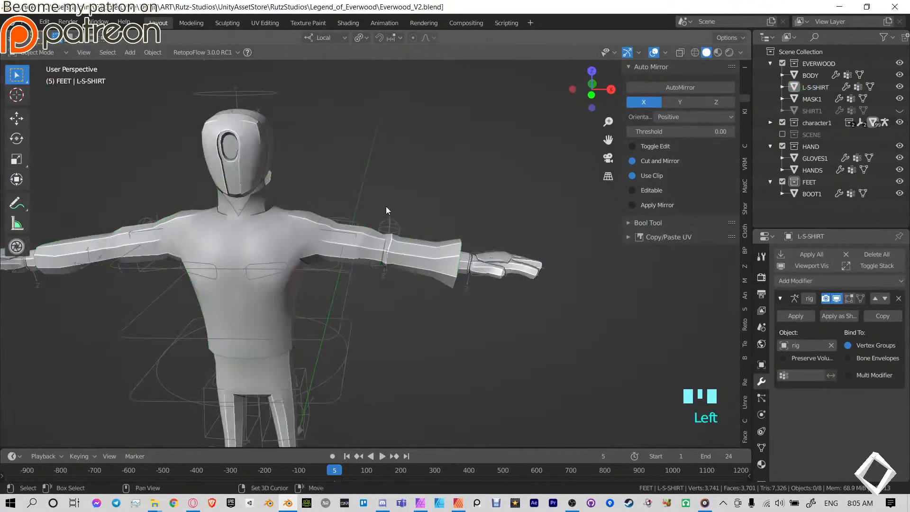
pyautogui.moveTo(386, 206); pyautogui.dragTo(375, 241, button='middle')
pyautogui.keyDown('shift'); pyautogui.moveTo(374, 241); pyautogui.dragTo(400, 245, button='middle'); pyautogui.keyUp('shift')
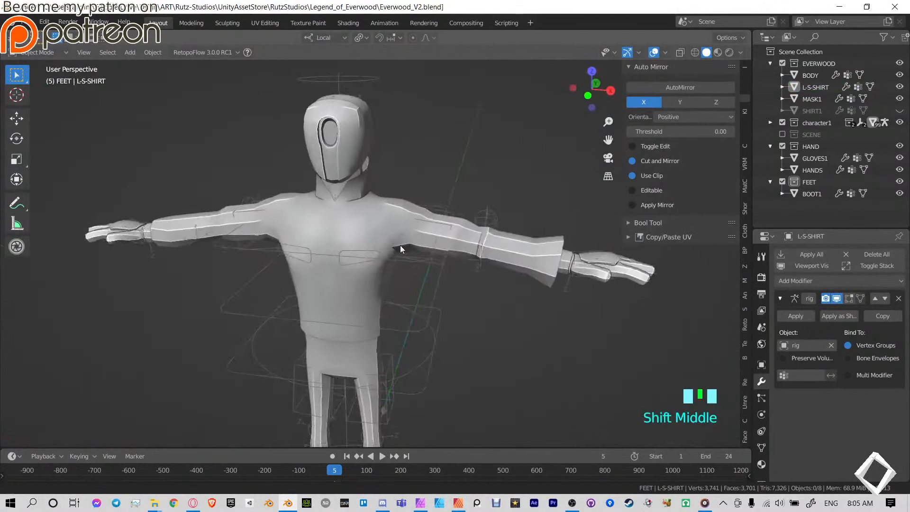
# Open the L-S-SHIRT mesh for editing and add a centred loop cut around the base of the collar.
pyautogui.scroll(3, 440, 215)
pyautogui.keyDown('shift'); pyautogui.moveTo(440, 215); pyautogui.dragTo(442, 260, button='middle'); pyautogui.keyUp('shift')
pyautogui.click(442, 277)
pyautogui.press('Tab')
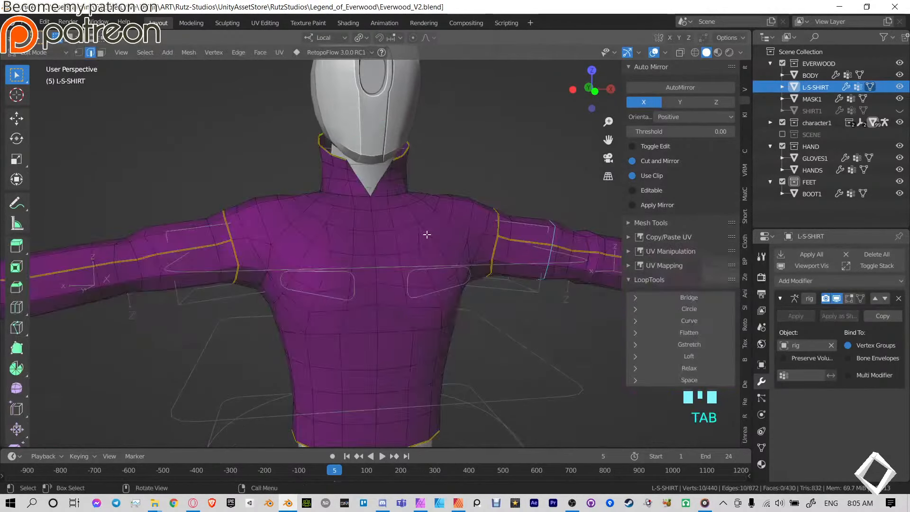
pyautogui.scroll(3, 386, 263)
pyautogui.keyDown('shift'); pyautogui.moveTo(386, 264); pyautogui.dragTo(514, 212, button='middle'); pyautogui.keyUp('shift')
pyautogui.hotkey('ctrl', 'r')
pyautogui.click(433, 219)
pyautogui.rightClick(433, 218)
# Move the edge path along one side of the collar base up about 0.014 m in Z and outward about 0.012 m in X.
pyautogui.keyDown('ctrl'); pyautogui.click(462, 252); pyautogui.keyUp('ctrl')
pyautogui.scroll(-2, 495, 232)
pyautogui.press('g')
pyautogui.press('z')
pyautogui.click(514, 201)
pyautogui.press('g')
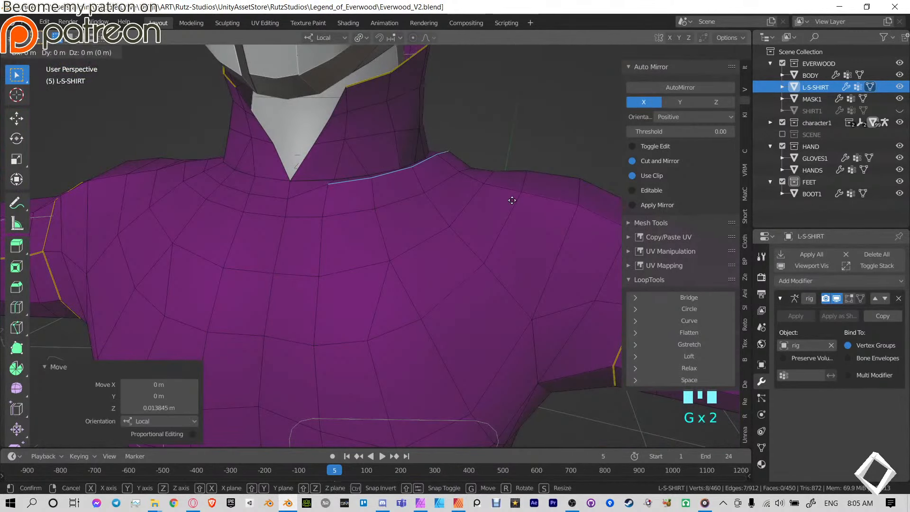
pyautogui.click(524, 201)
# Add a centred loop cut around the neckline just outside the raised collar-base edges.
pyautogui.hotkey('ctrl', 'r')
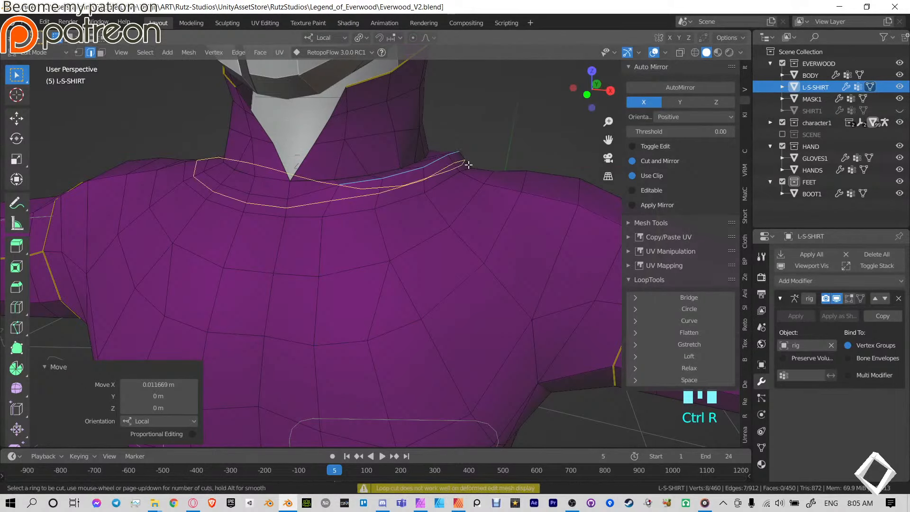
pyautogui.click(468, 165)
pyautogui.rightClick(468, 164)
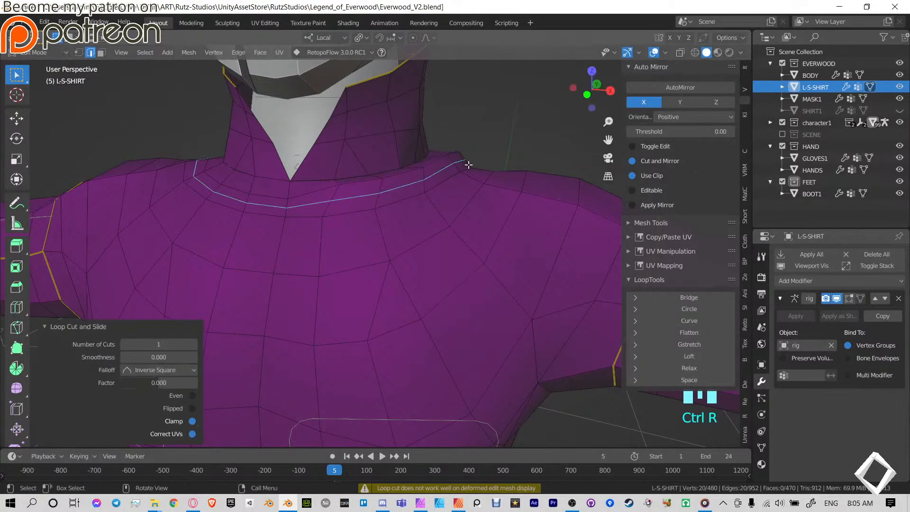
# Select the new loop's edges from front to back on the raised side and move them inward and down beneath the ridge.
pyautogui.click(307, 204)
pyautogui.moveTo(307, 203); pyautogui.dragTo(374, 223, button='middle')
pyautogui.keyDown('ctrl'); pyautogui.click(456, 248); pyautogui.keyUp('ctrl')
pyautogui.press('g')
pyautogui.click(382, 232)
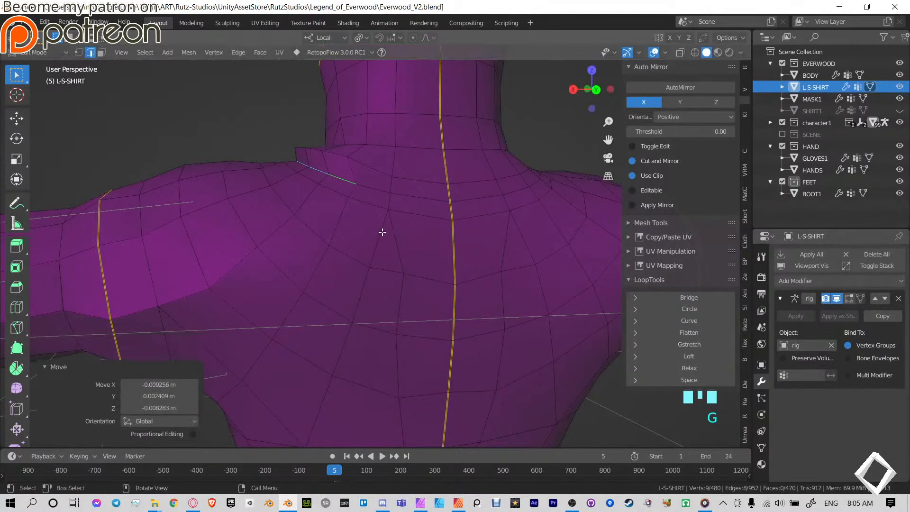
# Turn on proportional editing with size 0.04 and move two ridge edges at the back of the shoulder toward the neck.
pyautogui.moveTo(373, 170); pyautogui.dragTo(370, 169, button='middle')
pyautogui.click(314, 170)
pyautogui.moveTo(314, 169); pyautogui.dragTo(308, 228, button='middle')
pyautogui.press('o')
pyautogui.press('g')
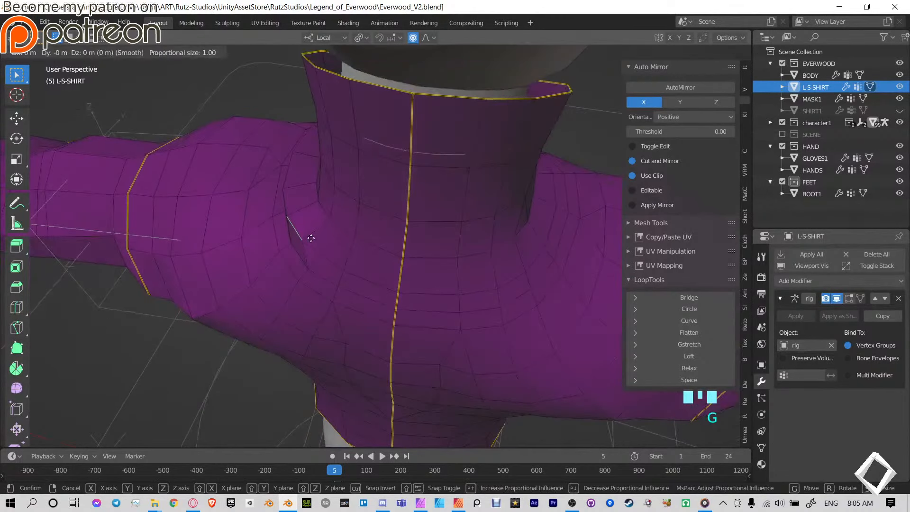
pyautogui.scroll(12, 317, 241)
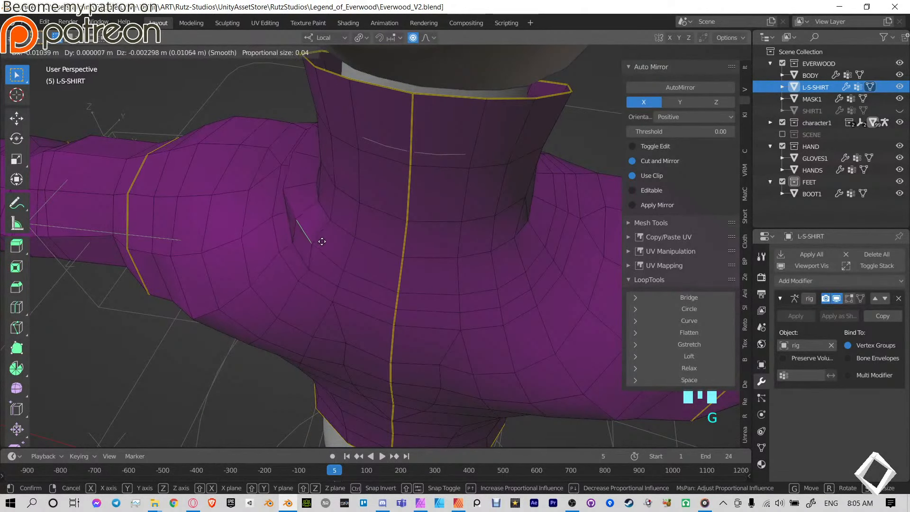
pyautogui.click(325, 247)
pyautogui.press('g')
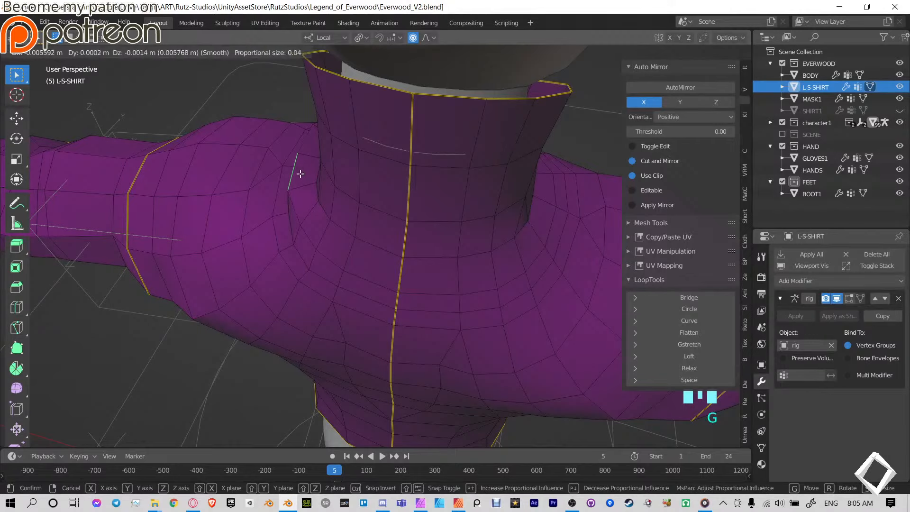
pyautogui.click(299, 173)
# Select the front edges of the collar ridge and rotate them with proportional editing to even out the rim.
pyautogui.moveTo(298, 173); pyautogui.dragTo(400, 173, button='middle')
pyautogui.click(460, 177)
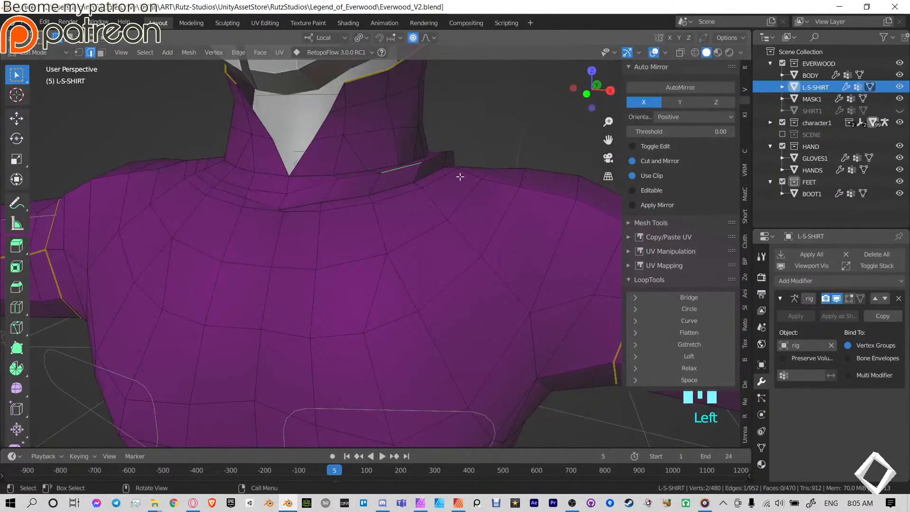
pyautogui.keyDown('ctrl'); pyautogui.click(447, 152); pyautogui.keyUp('ctrl')
pyautogui.moveTo(470, 166); pyautogui.dragTo(484, 166, button='middle')
pyautogui.press('r')
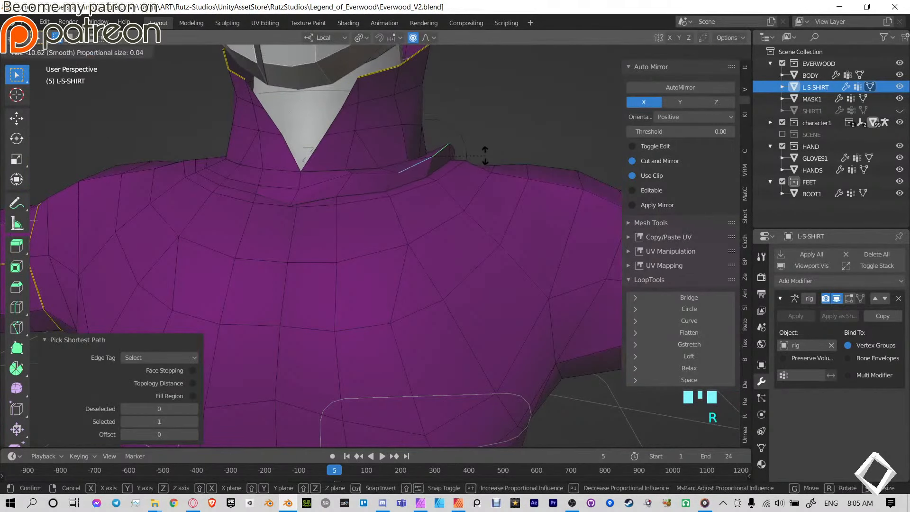
pyautogui.click(416, 167)
# Slide the edge loop below the collar ridge along the chest by a factor of -0.410.
pyautogui.moveTo(415, 168); pyautogui.dragTo(379, 266, button='middle')
pyautogui.press('Tab')
pyautogui.press('Tab')
pyautogui.scroll(4, 419, 244)
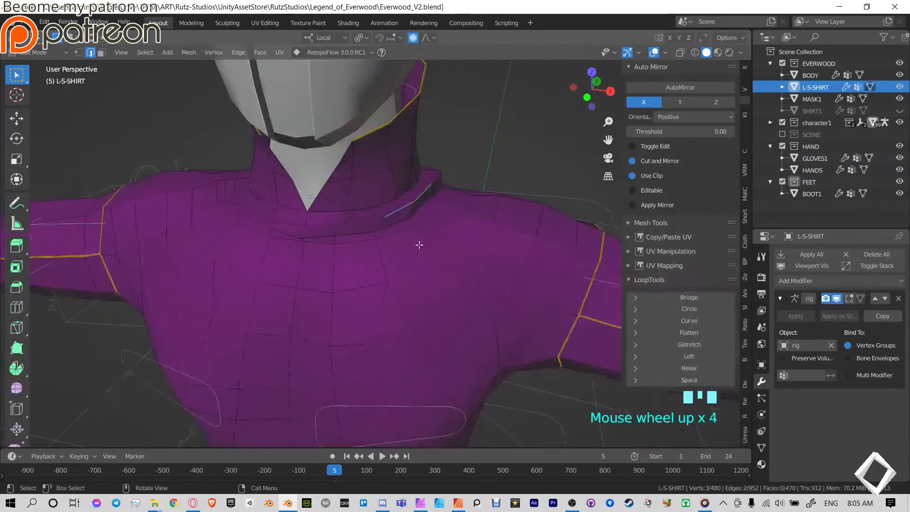
pyautogui.keyDown('alt'); pyautogui.click(432, 213); pyautogui.keyUp('alt')
pyautogui.press('g')
pyautogui.press('g')
pyautogui.click(438, 220)
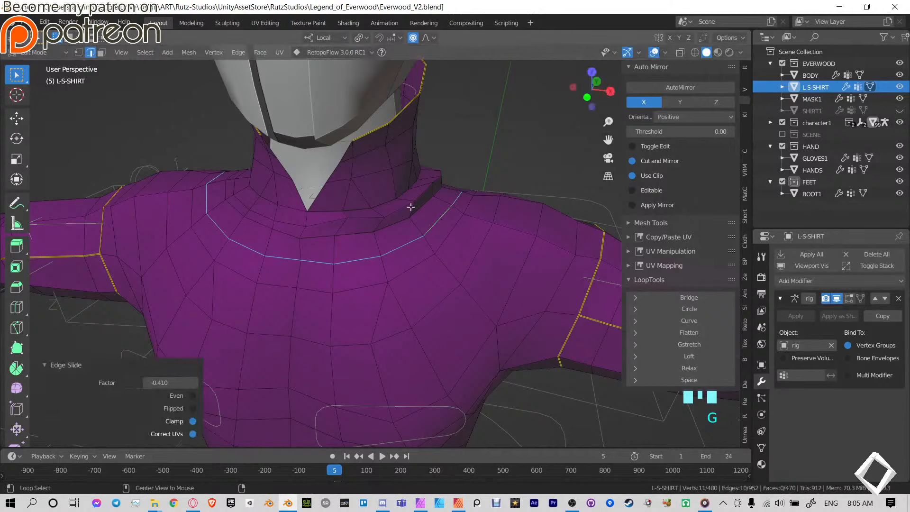
# Slide the edge loop directly around the foot of the collar ridge by a factor of 0.340.
pyautogui.keyDown('alt'); pyautogui.click(417, 209); pyautogui.keyUp('alt')
pyautogui.keyDown('alt'); pyautogui.click(421, 208); pyautogui.keyUp('alt')
pyautogui.press('g')
pyautogui.press('g')
pyautogui.click(426, 209)
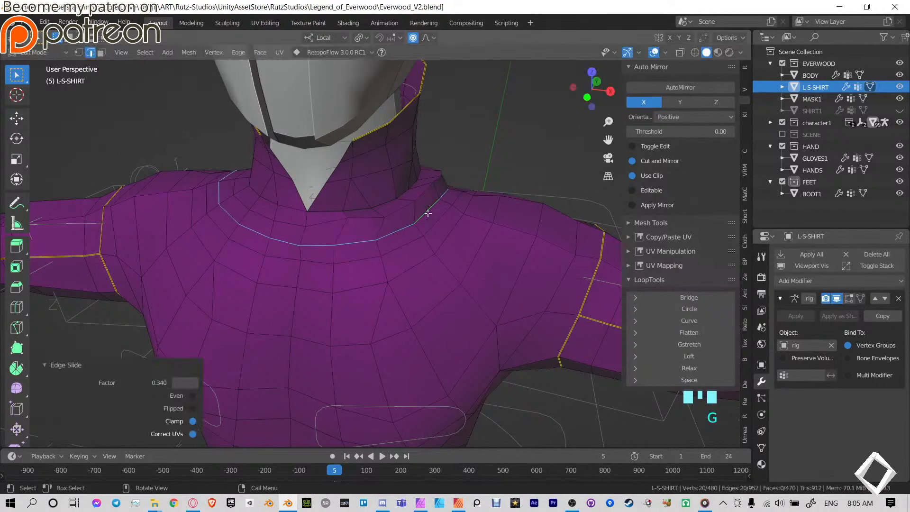
# Return to Object Mode, mirror the shirt across X with AutoMirror, and apply the Mirror modifier.
pyautogui.scroll(-4, 426, 209)
pyautogui.press('Tab')
pyautogui.moveTo(442, 209); pyautogui.dragTo(552, 151, button='middle')
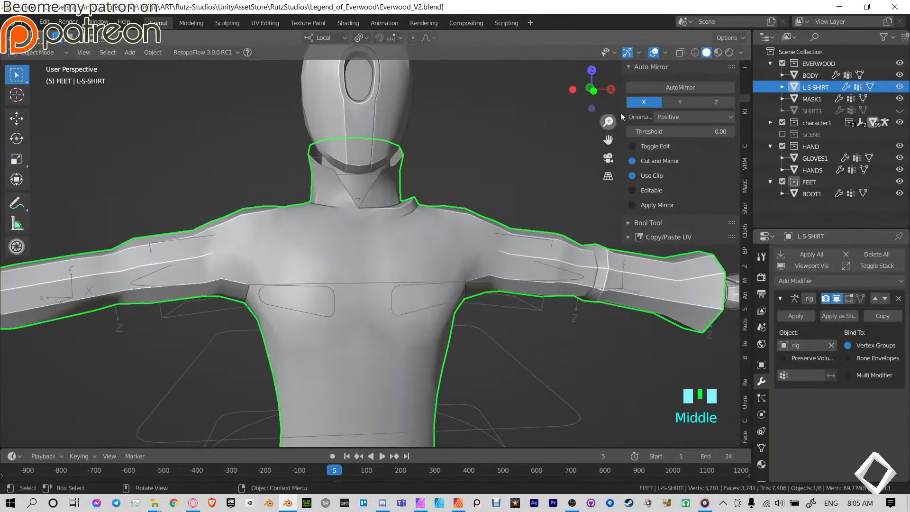
pyautogui.click(679, 88)
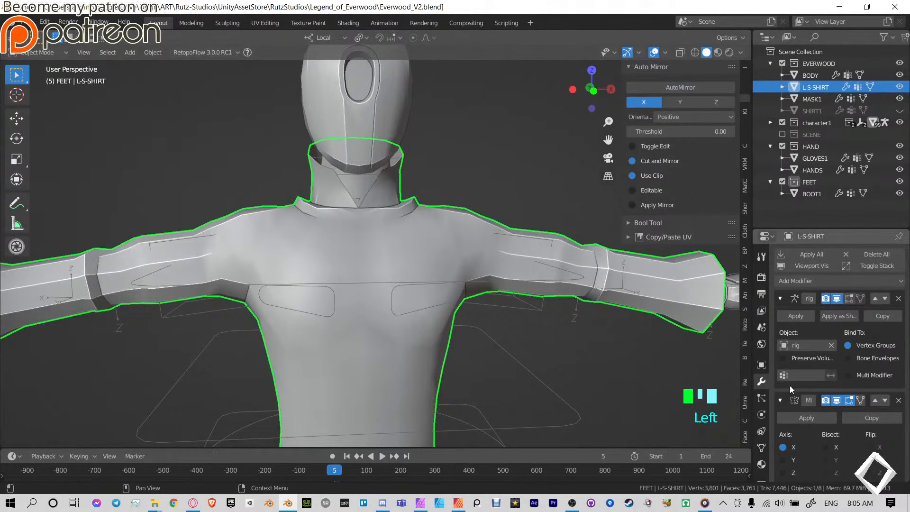
pyautogui.click(805, 417)
pyautogui.click(575, 202)
# Save the Everwood_V2.blend file.
pyautogui.scroll(-4, 545, 220)
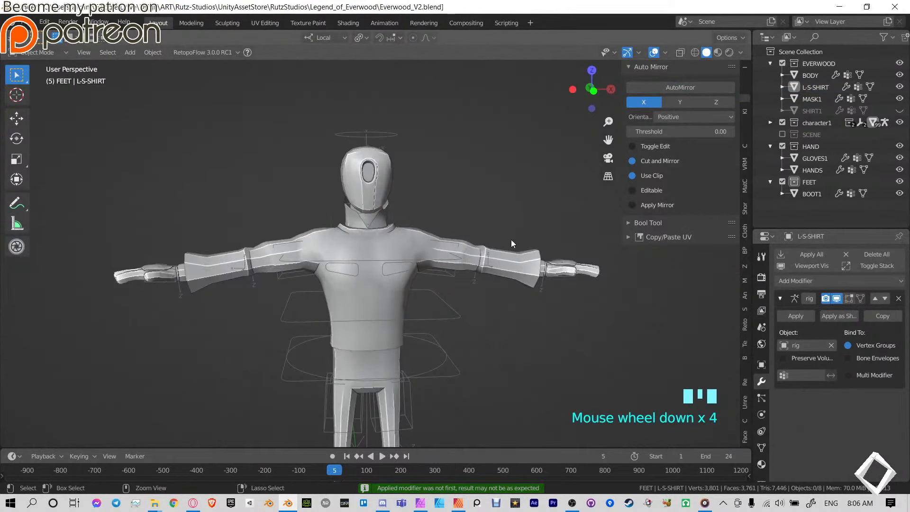
pyautogui.hotkey('ctrl', 's')
pyautogui.keyDown('shift'); pyautogui.moveTo(467, 178); pyautogui.dragTo(435, 165, button='middle'); pyautogui.keyUp('shift')
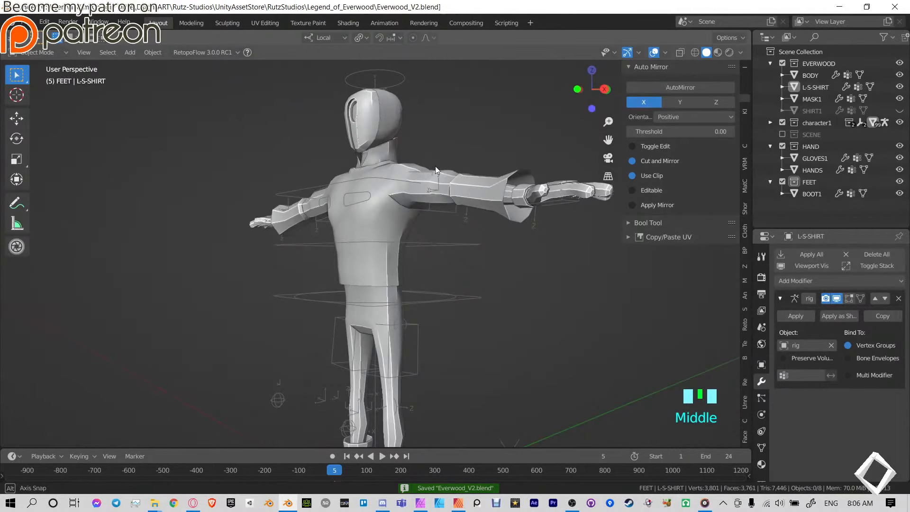
# Select the shirt and turn on the Face Orientation overlay to examine the normals around its cuff.
pyautogui.scroll(2, 499, 180)
pyautogui.click(498, 180)
pyautogui.keyDown('shift'); pyautogui.moveTo(499, 180); pyautogui.dragTo(459, 262, button='middle'); pyautogui.keyUp('shift')
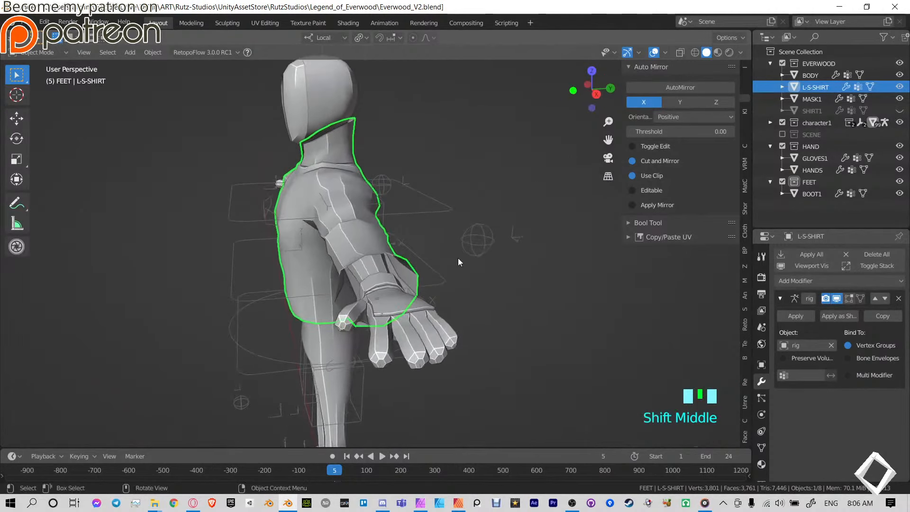
pyautogui.click(664, 52)
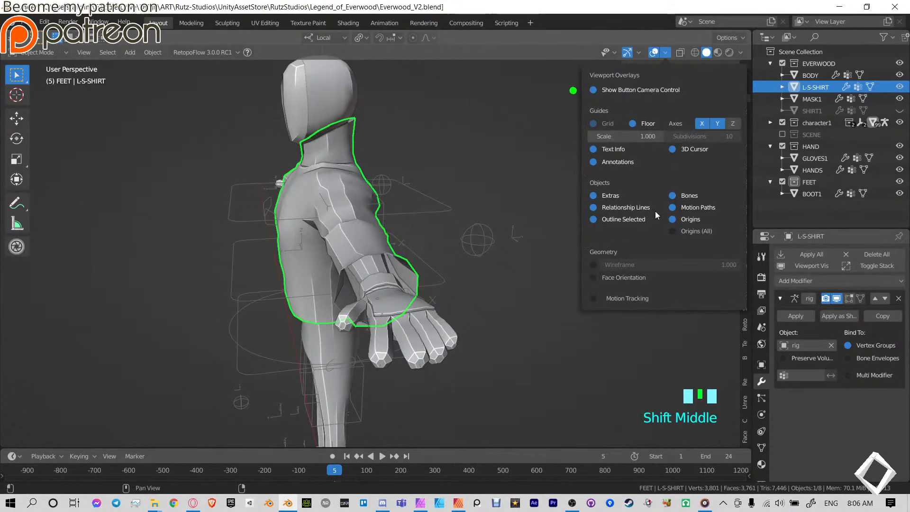
pyautogui.click(592, 277)
pyautogui.moveTo(481, 295); pyautogui.dragTo(454, 282, button='middle')
pyautogui.scroll(2, 454, 281)
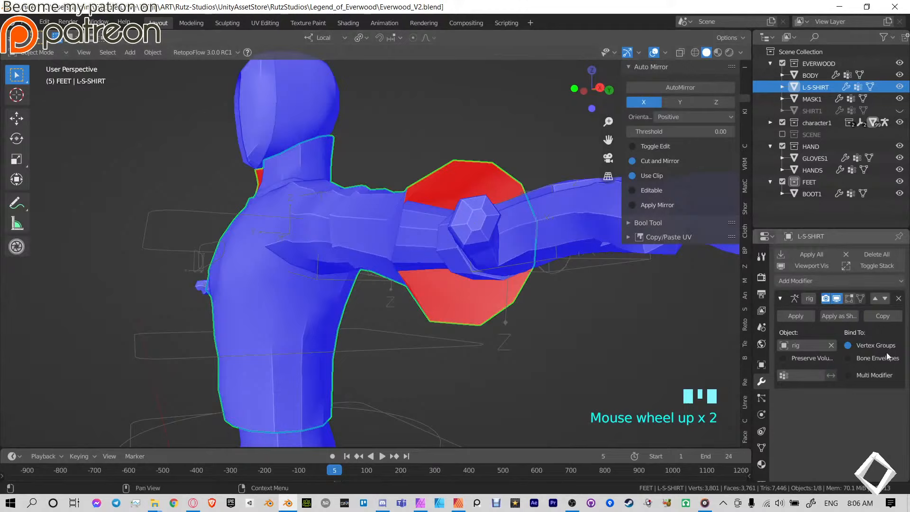
# Collapse the rig modifier and check the shirt in Material Preview shading, returning to Solid shading.
pyautogui.click(777, 299)
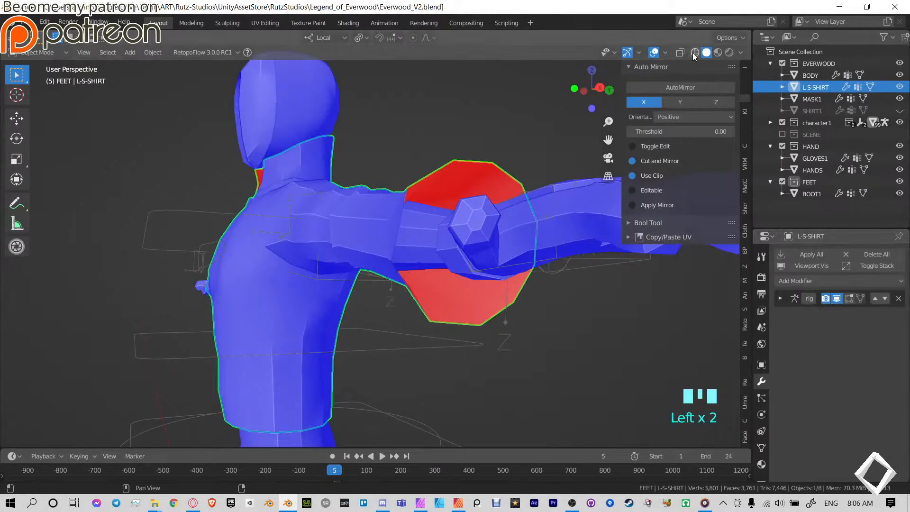
pyautogui.click(715, 53)
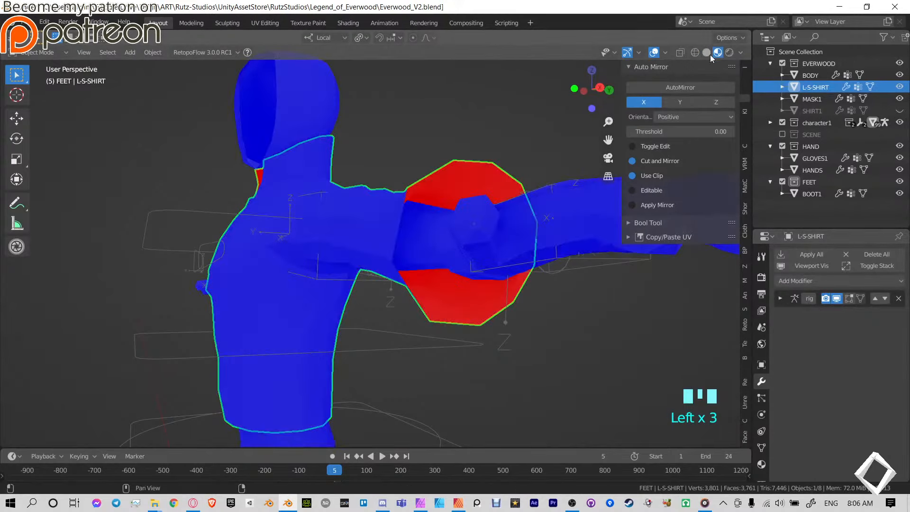
pyautogui.click(706, 52)
pyautogui.keyDown('shift'); pyautogui.moveTo(479, 236); pyautogui.dragTo(412, 241, button='middle'); pyautogui.keyUp('shift')
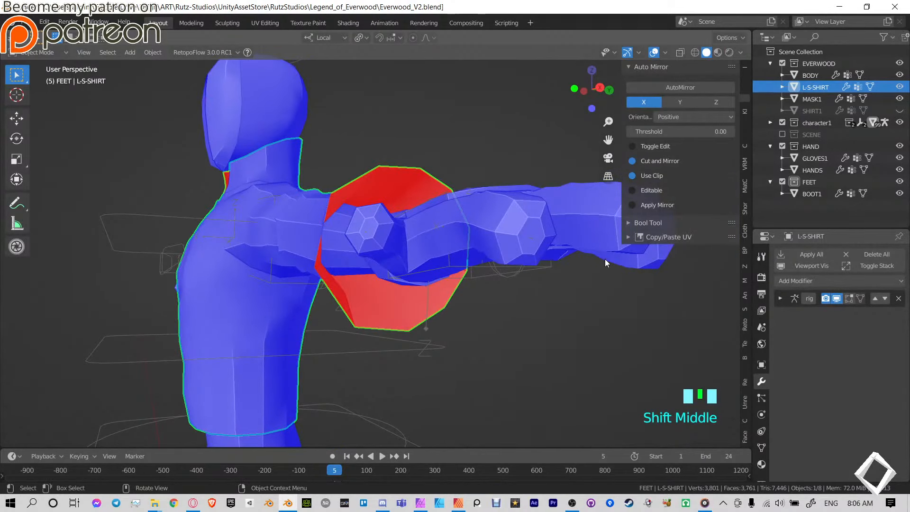
# Hide the viewport sidebar, turn off the Face Orientation overlay, and clear the selection.
pyautogui.press('n')
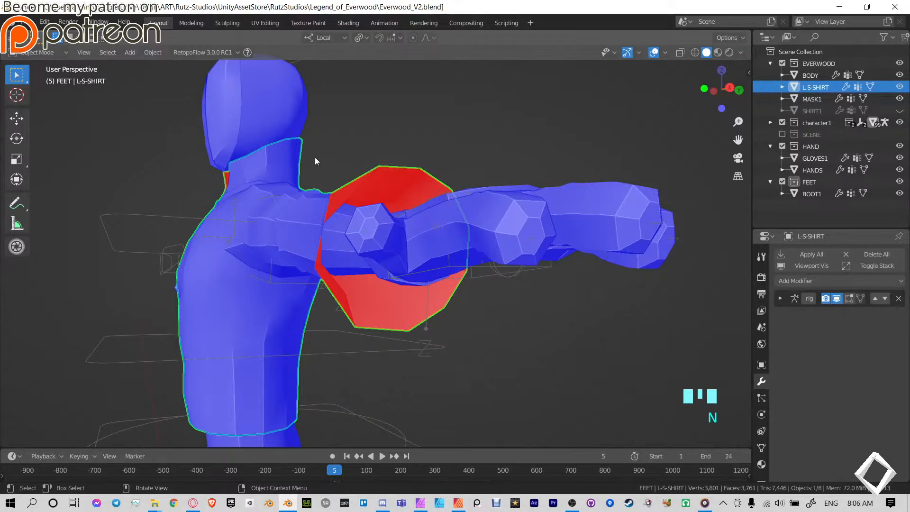
pyautogui.click(664, 53)
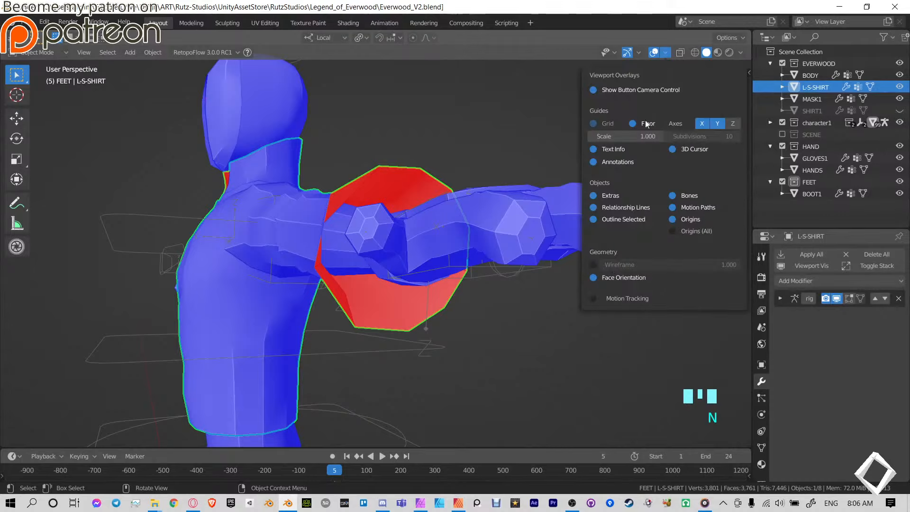
pyautogui.click(591, 277)
pyautogui.click(477, 187)
# Select the shirt and add a Solidify modifier to it.
pyautogui.moveTo(477, 187); pyautogui.dragTo(428, 217, button='middle')
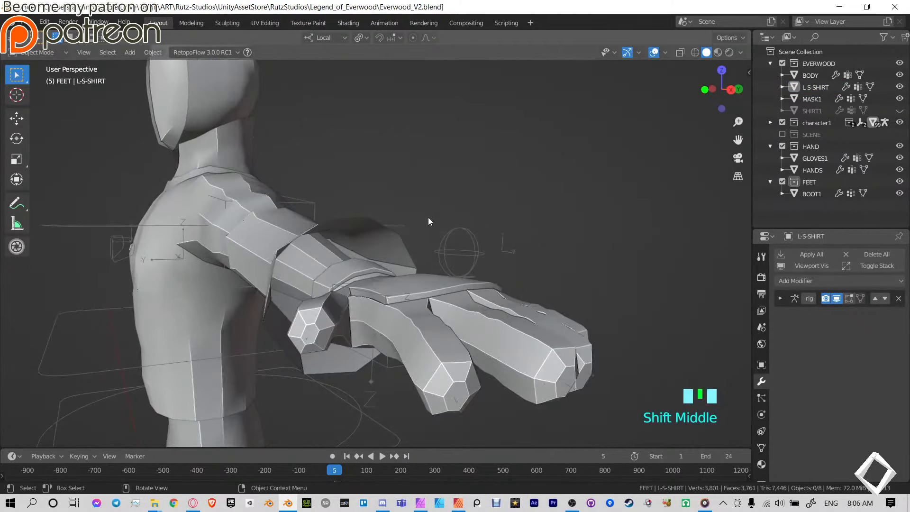
pyautogui.scroll(-4, 401, 266)
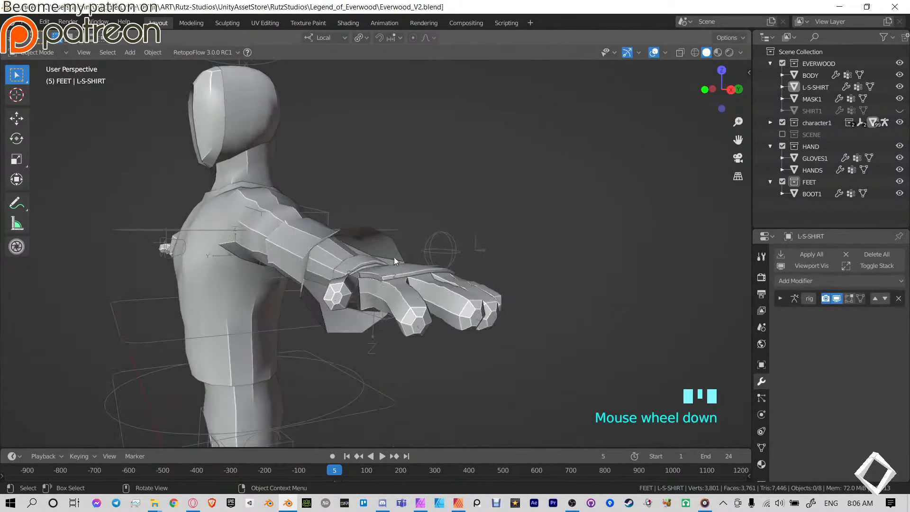
pyautogui.moveTo(393, 257); pyautogui.dragTo(481, 123, button='middle')
pyautogui.moveTo(556, 270); pyautogui.dragTo(337, 285, button='middle')
pyautogui.scroll(-5, 374, 249)
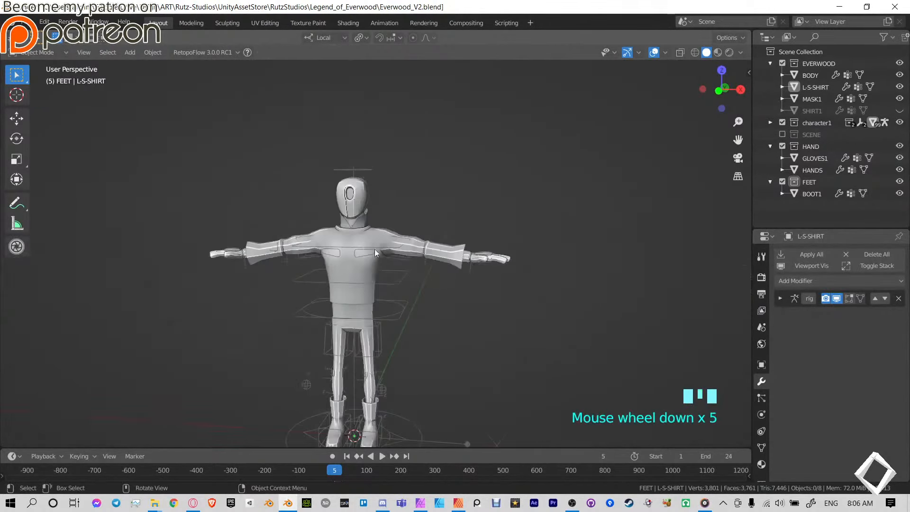
pyautogui.scroll(4, 399, 232)
pyautogui.click(442, 230)
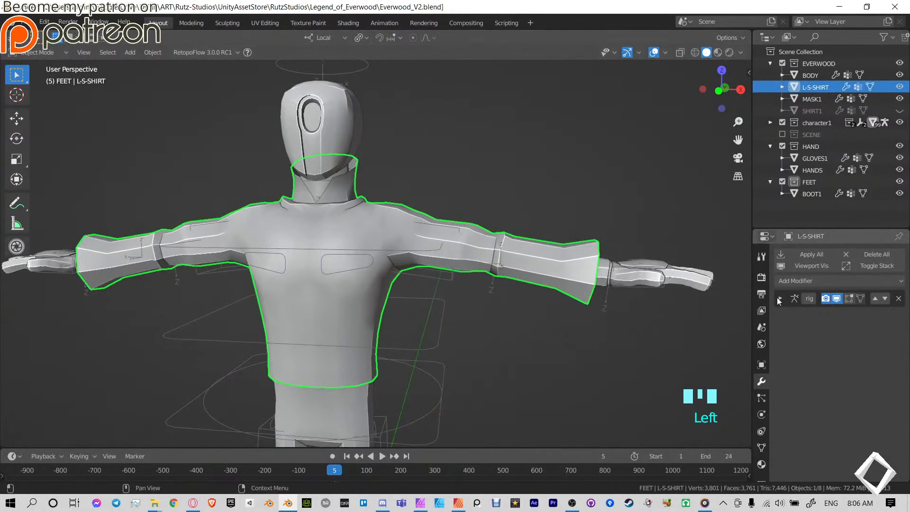
pyautogui.click(792, 282)
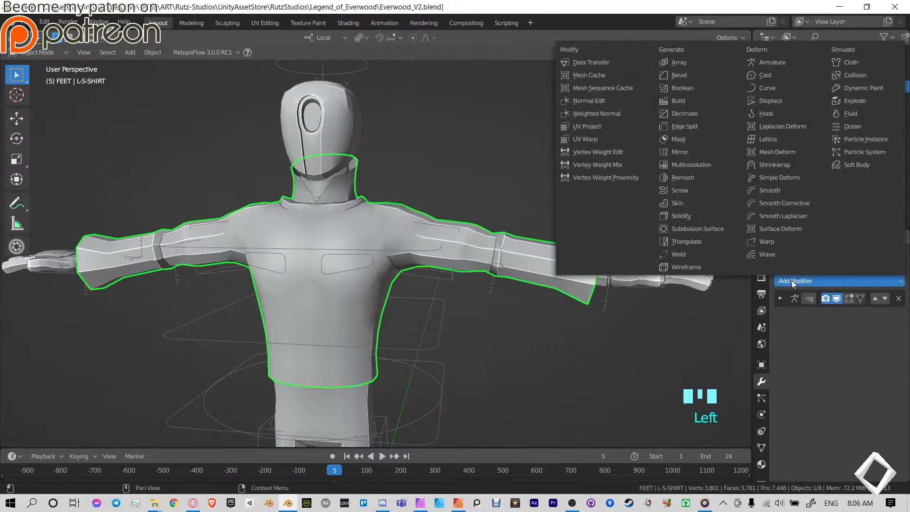
pyautogui.click(680, 216)
pyautogui.moveTo(599, 313); pyautogui.dragTo(510, 300, button='middle')
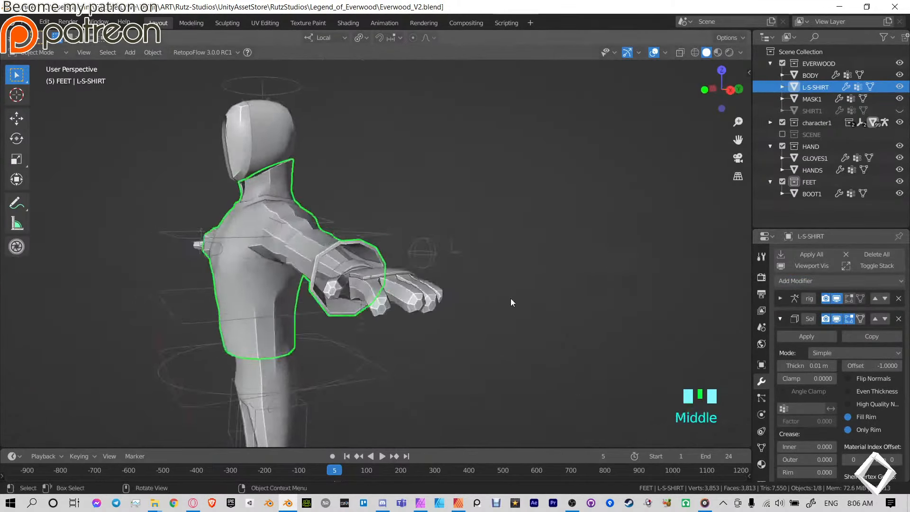
# Turn off Only Rim in the shirt's Solidify modifier and examine the thickened cuff and sleeve.
pyautogui.scroll(4, 509, 296)
pyautogui.moveTo(385, 211); pyautogui.dragTo(478, 128, button='middle')
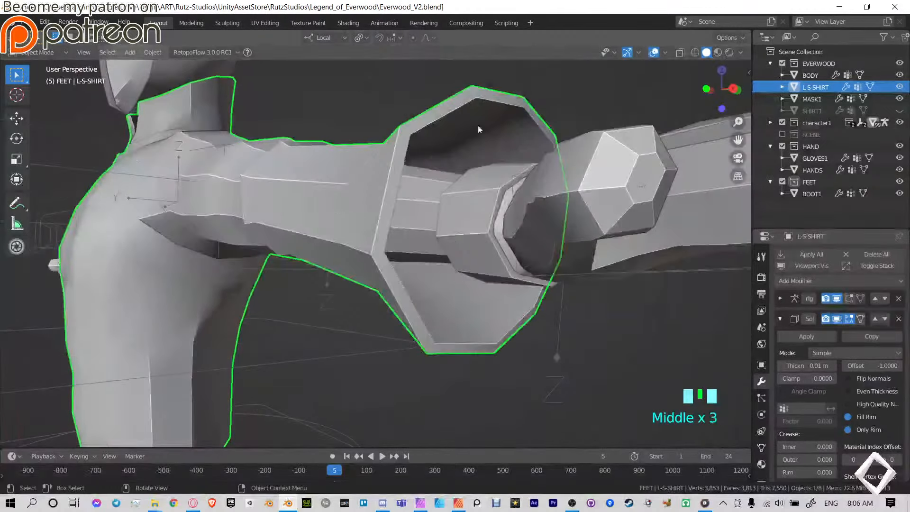
pyautogui.click(852, 429)
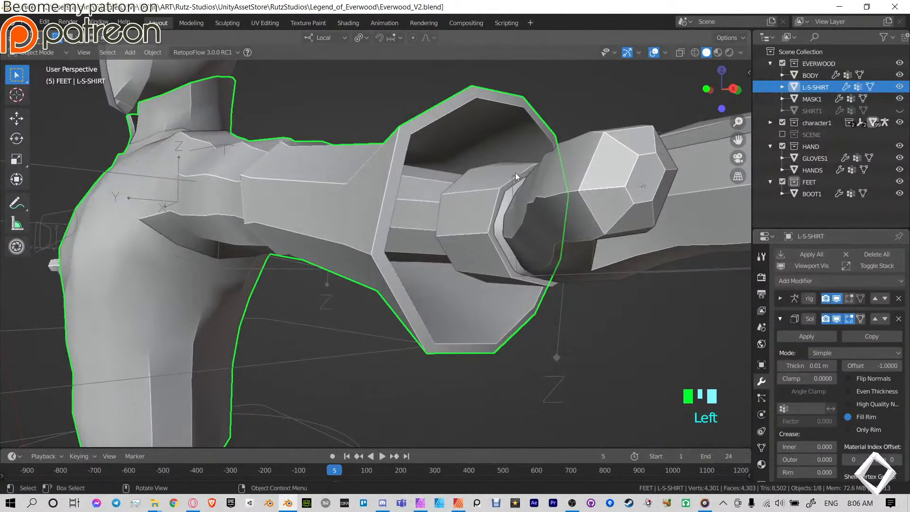
pyautogui.moveTo(449, 313); pyautogui.dragTo(497, 275, button='middle')
pyautogui.scroll(-3, 561, 228)
pyautogui.scroll(2, 532, 254)
pyautogui.scroll(-2, 501, 285)
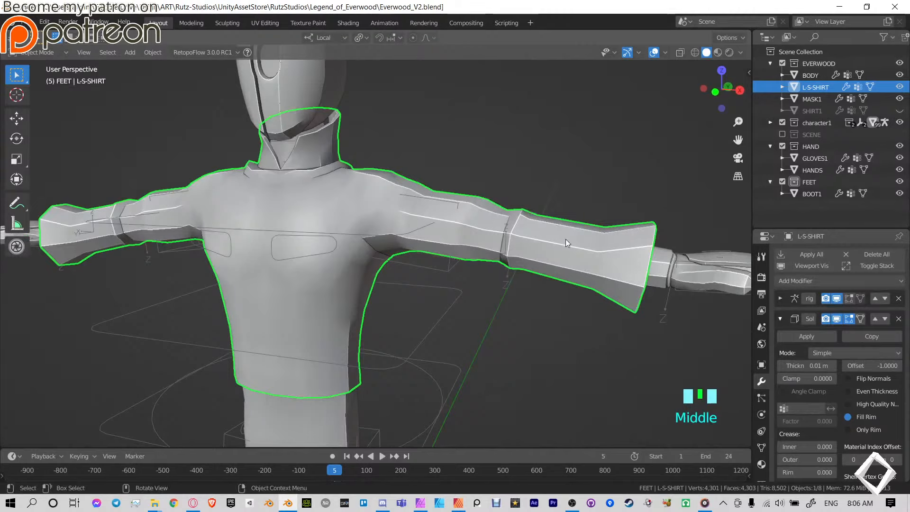
# Separate the flared forearm faces of the character's left sleeve, from elbow to cuff, into their own object.
pyautogui.press('Tab')
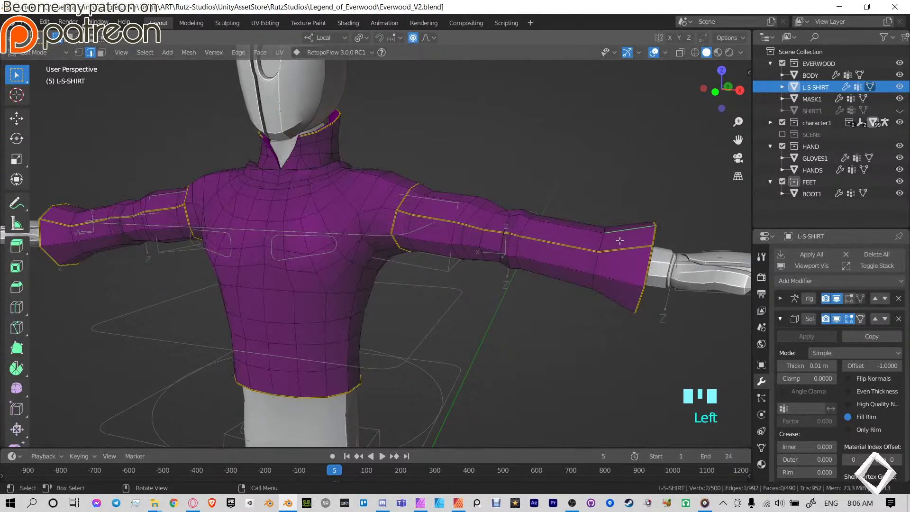
pyautogui.press('3')
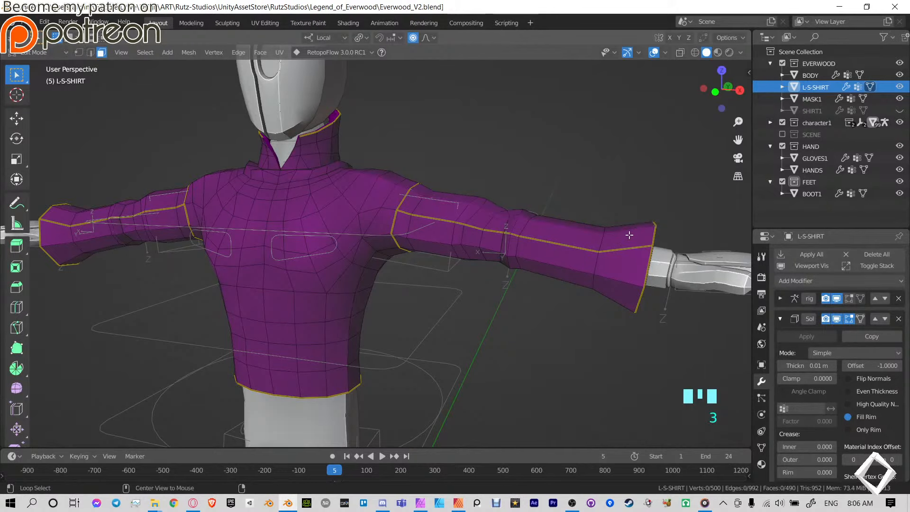
pyautogui.moveTo(628, 238); pyautogui.dragTo(589, 239, button='middle')
pyautogui.moveTo(445, 239); pyautogui.dragTo(482, 242, button='middle')
pyautogui.press('p')
pyautogui.click(487, 241)
pyautogui.press('Tab')
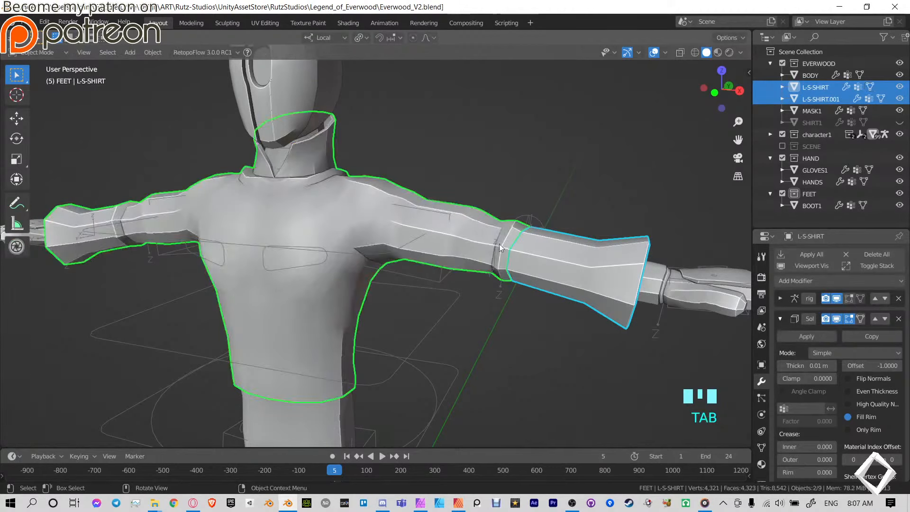
# Select the main shirt object and remove its Solidify modifier.
pyautogui.click(572, 260)
pyautogui.click(573, 257)
pyautogui.click(496, 225)
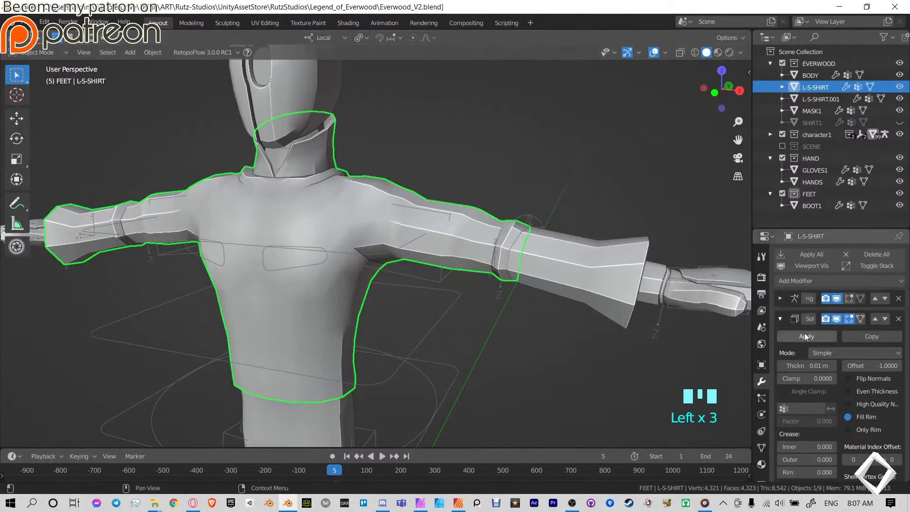
pyautogui.click(899, 319)
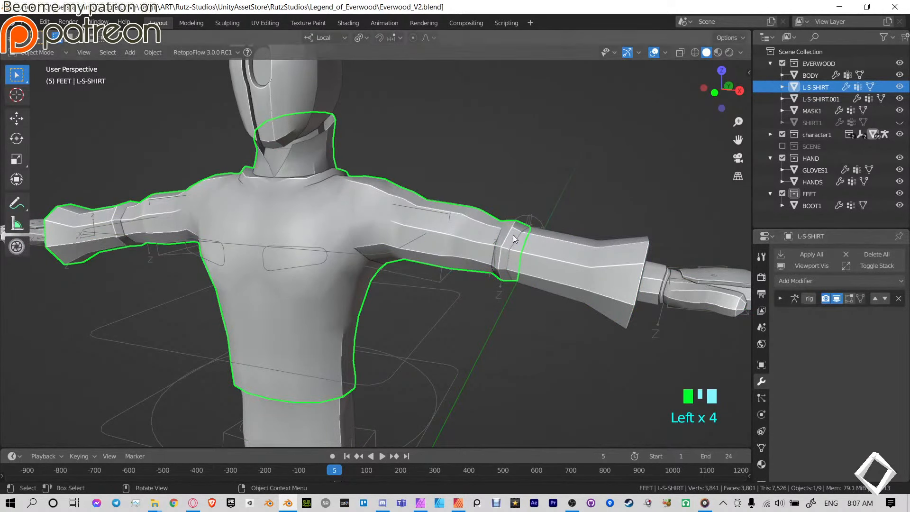
# Apply the Solidify modifier on the separated forearm section, join it back into the shirt, and enter Edit Mode.
pyautogui.click(571, 255)
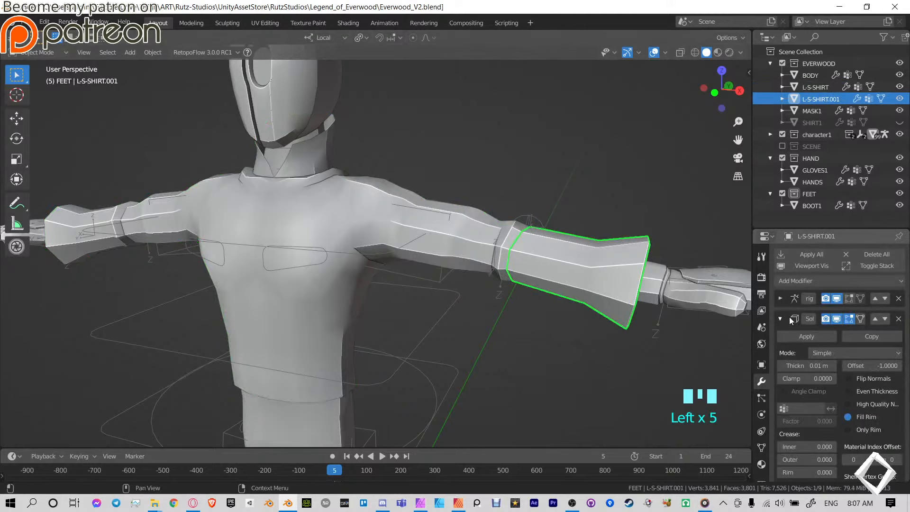
pyautogui.click(805, 336)
pyautogui.keyDown('shift'); pyautogui.click(473, 226); pyautogui.keyUp('shift')
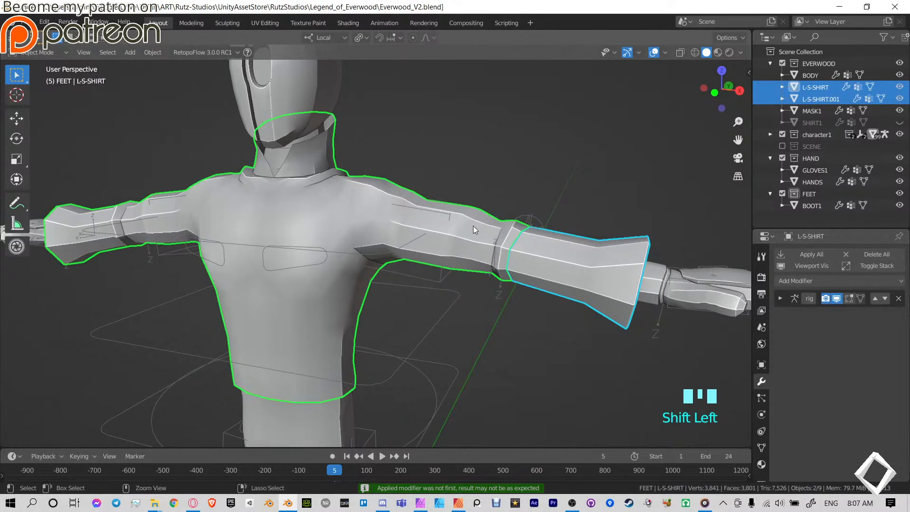
pyautogui.hotkey('ctrl', 'j')
pyautogui.press('Tab')
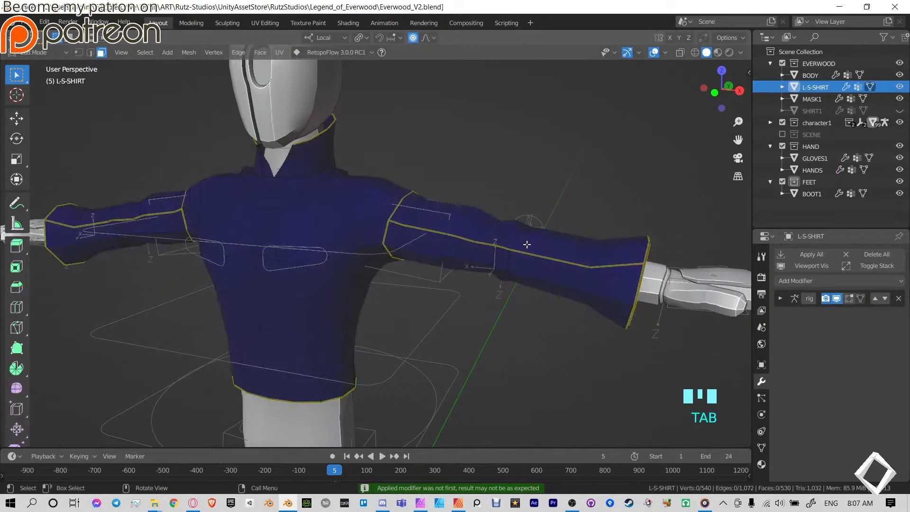
# Merge all of the shirt's vertices by distance and return to Object Mode with nothing selected.
pyautogui.press('a')
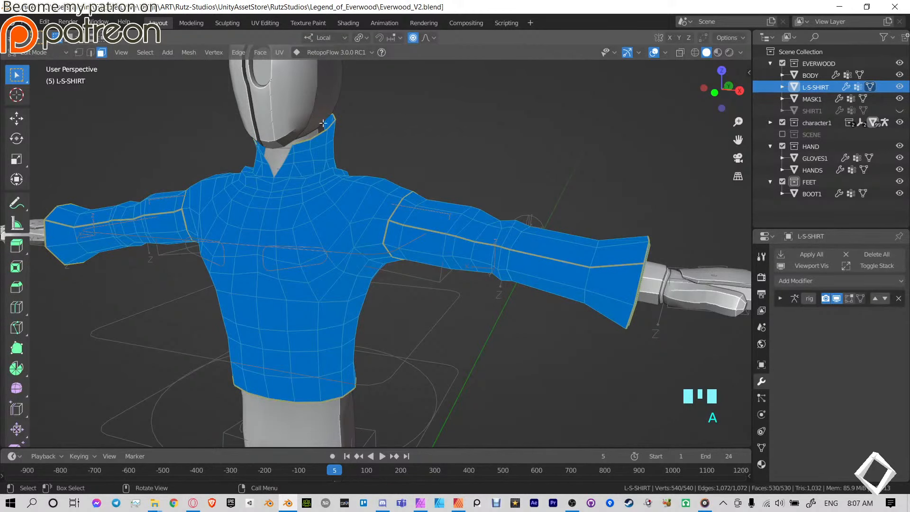
pyautogui.press('1')
pyautogui.click(188, 52)
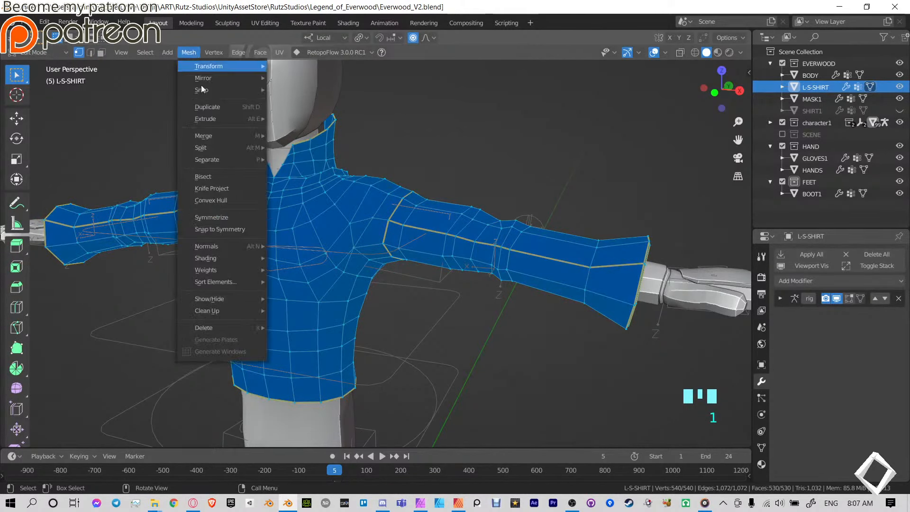
pyautogui.moveTo(227, 309)
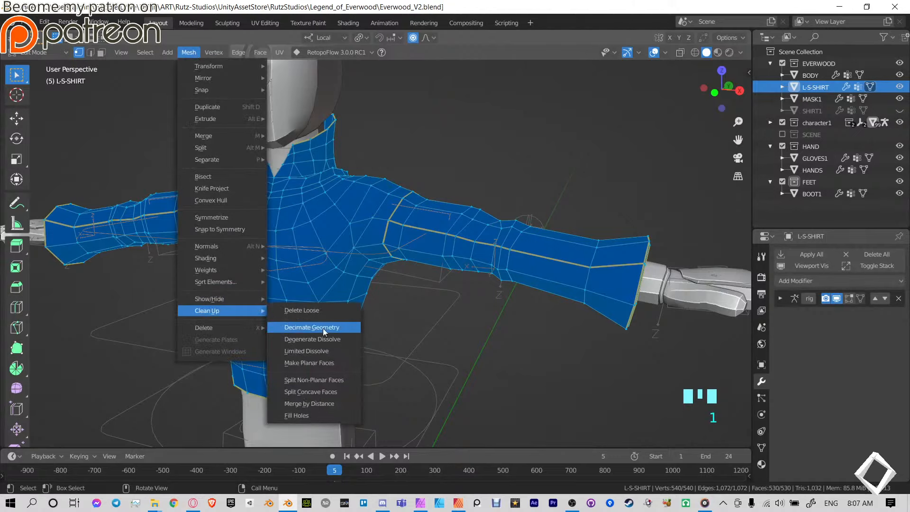
pyautogui.click(314, 403)
pyautogui.press('Tab')
pyautogui.click(578, 242)
# Hide the Vertex Group Weights overlay in Edit Mode and slide the left sleeve's edge just past the elbow.
pyautogui.moveTo(578, 243); pyautogui.dragTo(480, 298, button='middle')
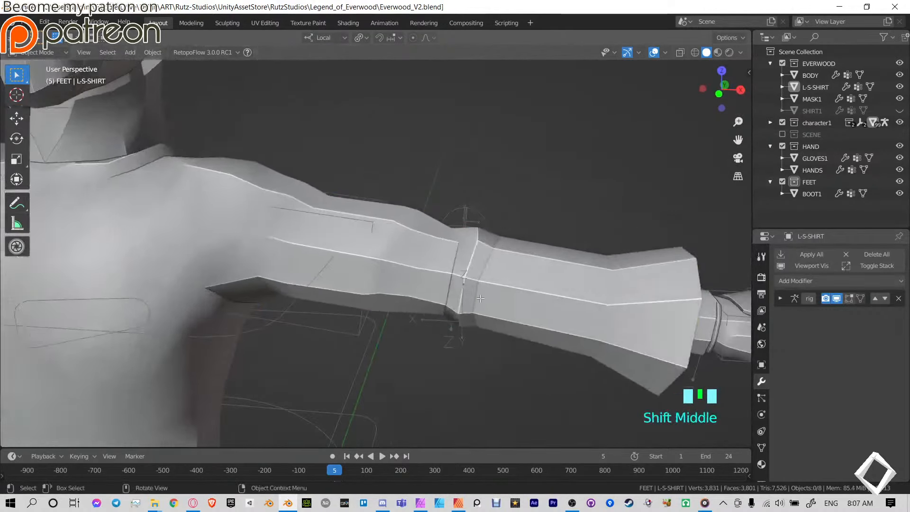
pyautogui.press('Tab')
pyautogui.click(493, 270)
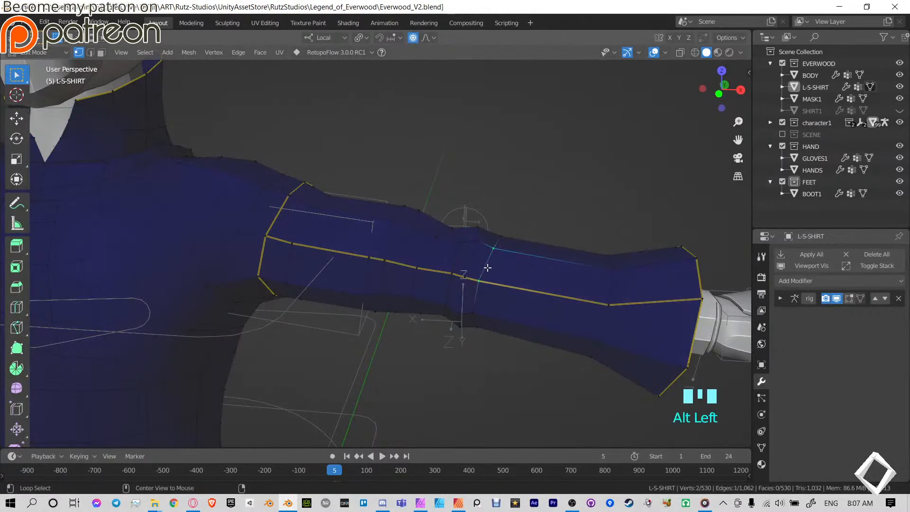
pyautogui.click(660, 51)
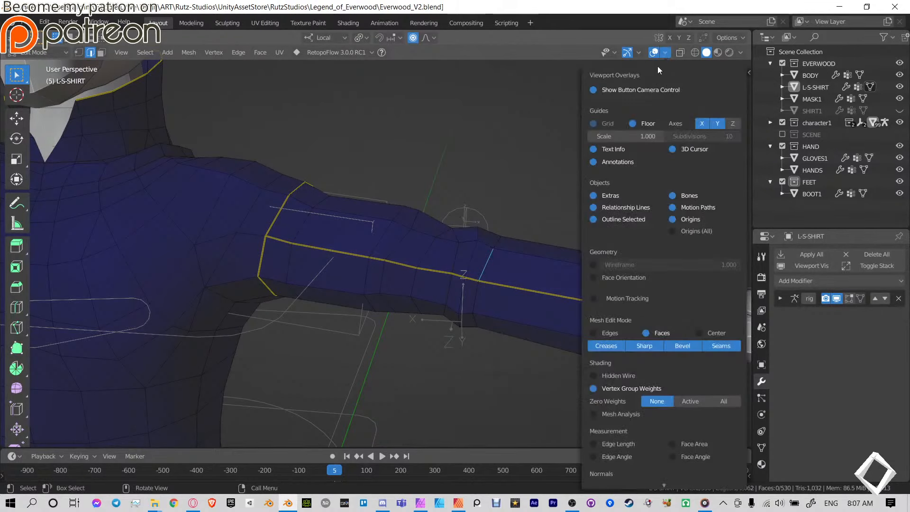
pyautogui.click(593, 388)
pyautogui.moveTo(489, 300); pyautogui.dragTo(397, 321, button='middle')
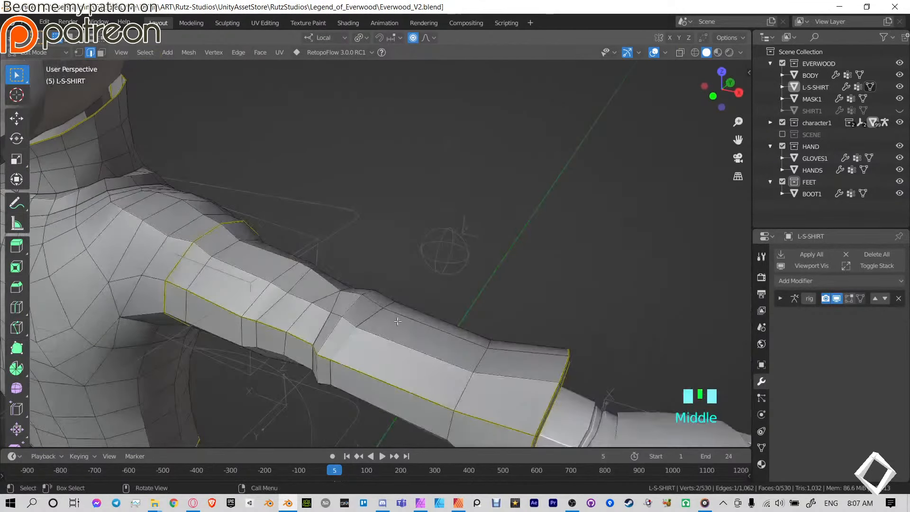
pyautogui.press('g')
pyautogui.press('g')
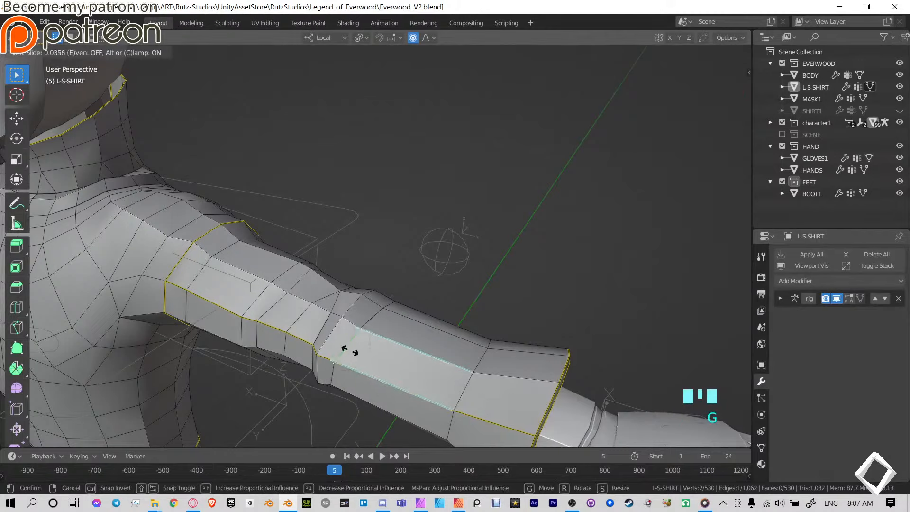
pyautogui.click(354, 351)
# Smooth the sleeve around the elbow fold in Sculpt Mode and undo the last stroke.
pyautogui.hotkey('ctrl', 'Tab')
pyautogui.scroll(2, 375, 280)
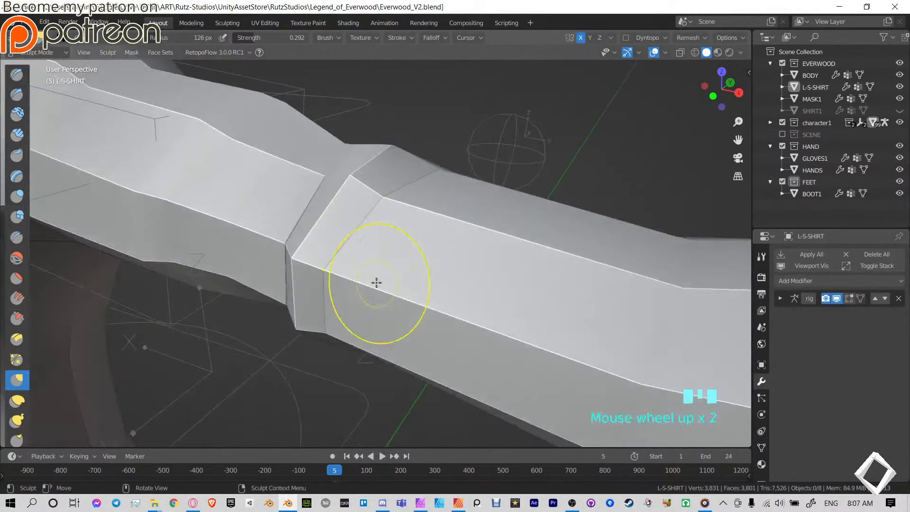
pyautogui.moveTo(376, 280)
pyautogui.keyDown('shift'); pyautogui.mouseDown()
pyautogui.moveTo(374, 222)
pyautogui.moveTo(345, 264)
pyautogui.mouseUp(); pyautogui.keyUp('shift')
pyautogui.moveTo(345, 264)
pyautogui.mouseDown(button='middle')
pyautogui.moveTo(477, 375)
pyautogui.moveTo(427, 346)
pyautogui.moveTo(419, 322)
pyautogui.moveTo(278, 219)
pyautogui.mouseUp(button='middle')
pyautogui.keyDown('shift'); pyautogui.moveTo(278, 219); pyautogui.dragTo(271, 218); pyautogui.keyUp('shift')
pyautogui.moveTo(271, 218); pyautogui.dragTo(284, 180, button='middle')
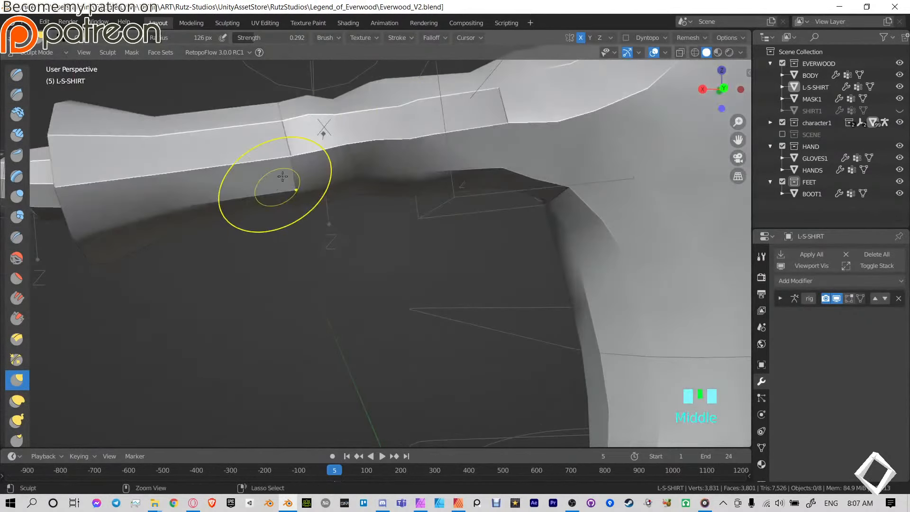
pyautogui.hotkey('ctrl', 'z')
# Switch the viewport to Material Preview shading and return the shirt to Object Mode.
pyautogui.click(717, 52)
pyautogui.press('Tab')
pyautogui.press('Tab')
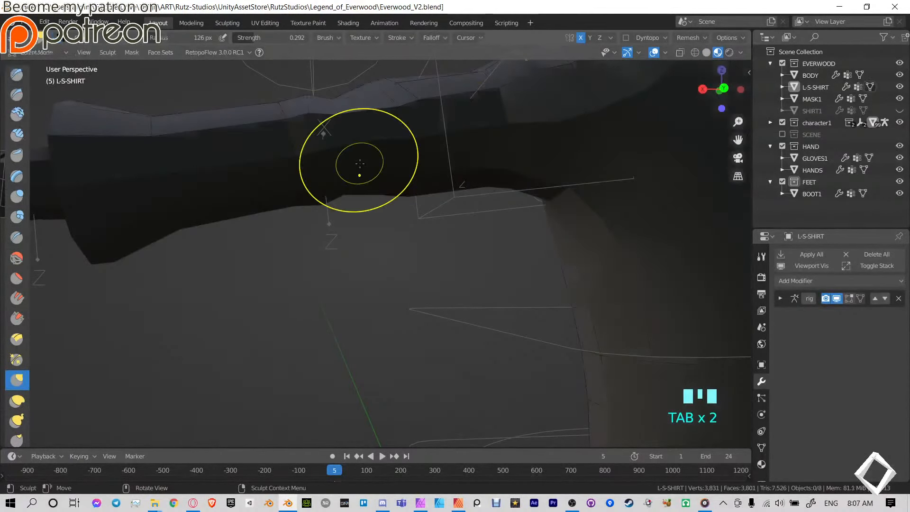
pyautogui.moveTo(360, 174); pyautogui.dragTo(361, 166, button='middle')
pyautogui.hotkey('ctrl', 'Tab')
pyautogui.click(368, 192)
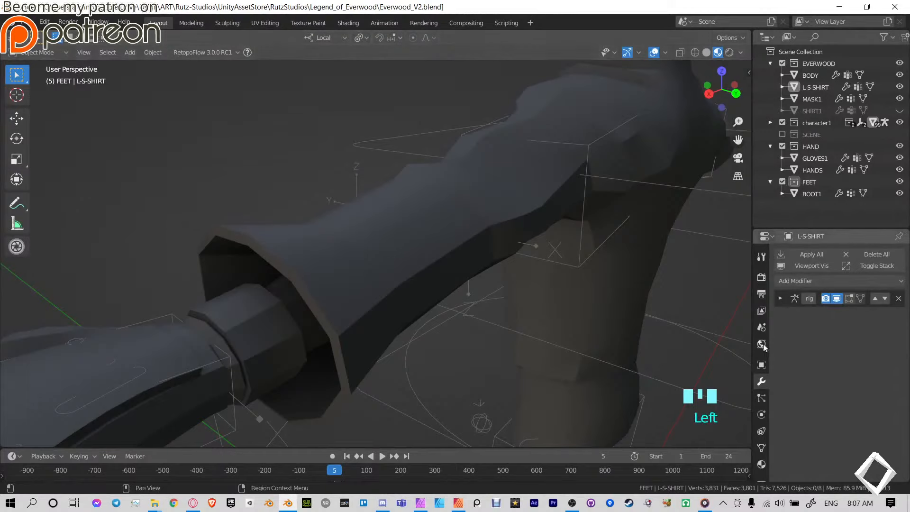
# Set the Roughness of the shirt's ATLAST material to 1.000.
pyautogui.click(761, 446)
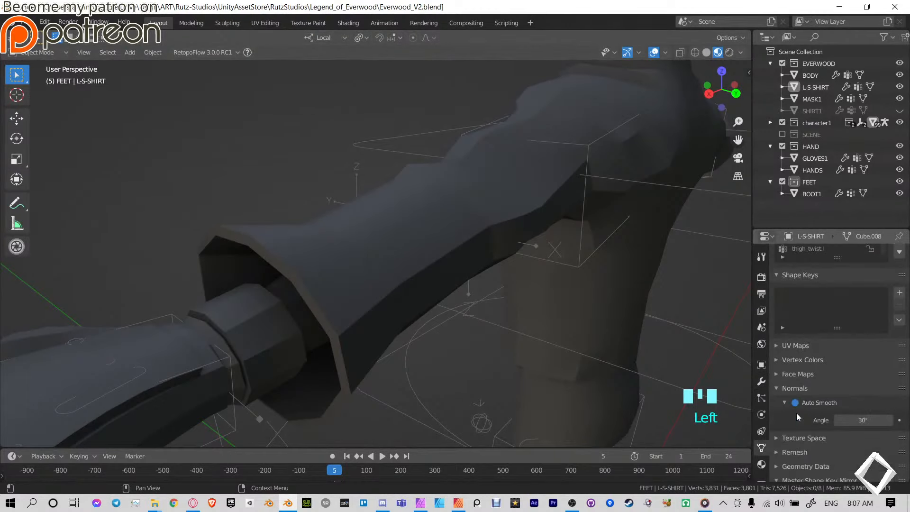
pyautogui.click(762, 464)
pyautogui.scroll(-12, 854, 386)
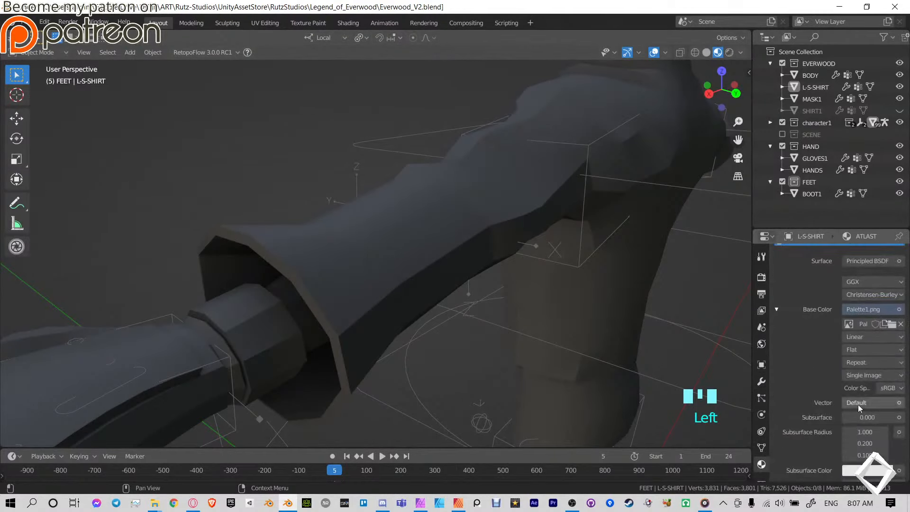
pyautogui.moveTo(862, 417); pyautogui.dragTo(896, 417)
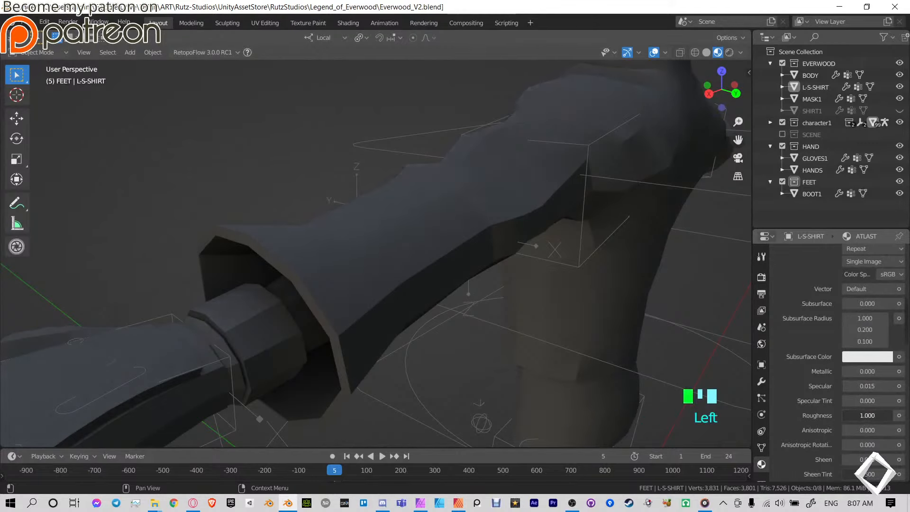
# Select the shirt and isolate it in Local View.
pyautogui.scroll(-8, 371, 216)
pyautogui.moveTo(370, 217); pyautogui.dragTo(422, 206, button='middle')
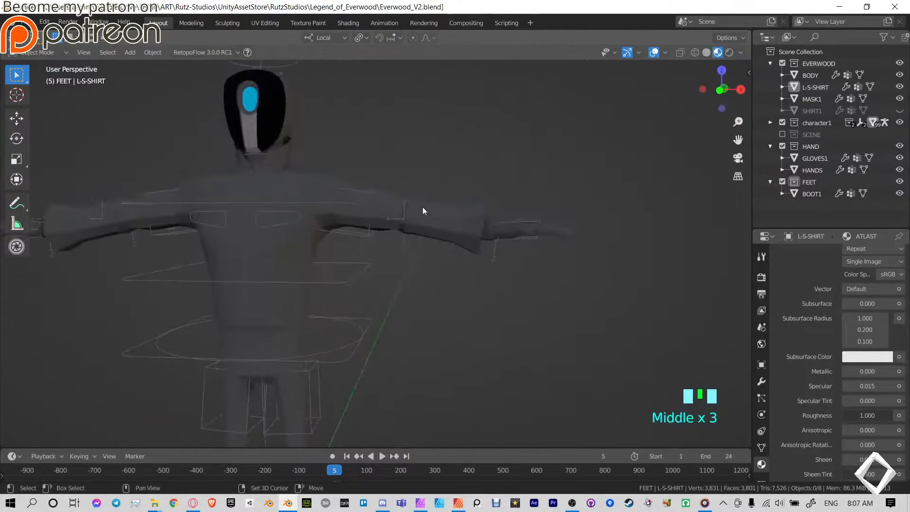
pyautogui.scroll(2, 522, 253)
pyautogui.moveTo(599, 280); pyautogui.dragTo(379, 213, button='middle')
pyautogui.scroll(3, 505, 336)
pyautogui.click(358, 196)
pyautogui.press('KP_Divide')
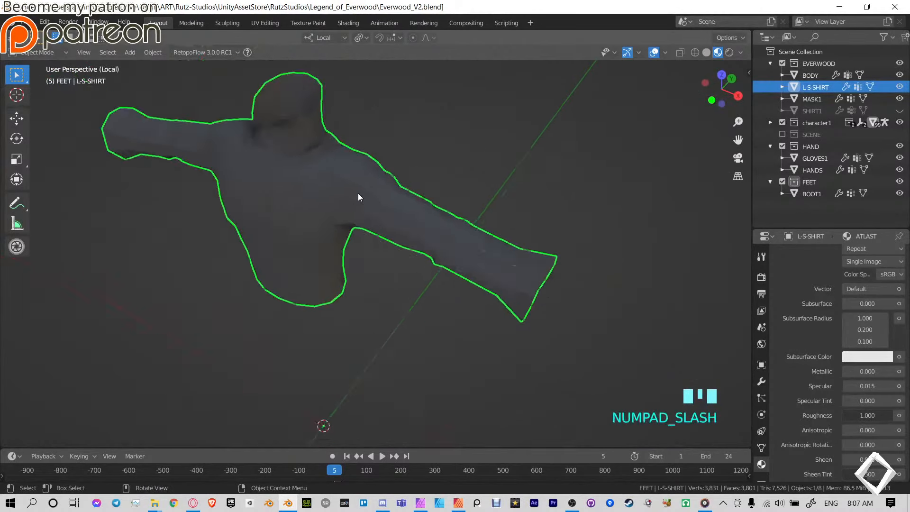
# Enter Edit Mode on the shirt and turn on the Face Orientation overlay while looking inside the sleeve.
pyautogui.press('Tab')
pyautogui.scroll(5, 360, 284)
pyautogui.keyDown('shift'); pyautogui.moveTo(369, 266); pyautogui.dragTo(414, 204, button='middle'); pyautogui.keyUp('shift')
pyautogui.scroll(2, 370, 280)
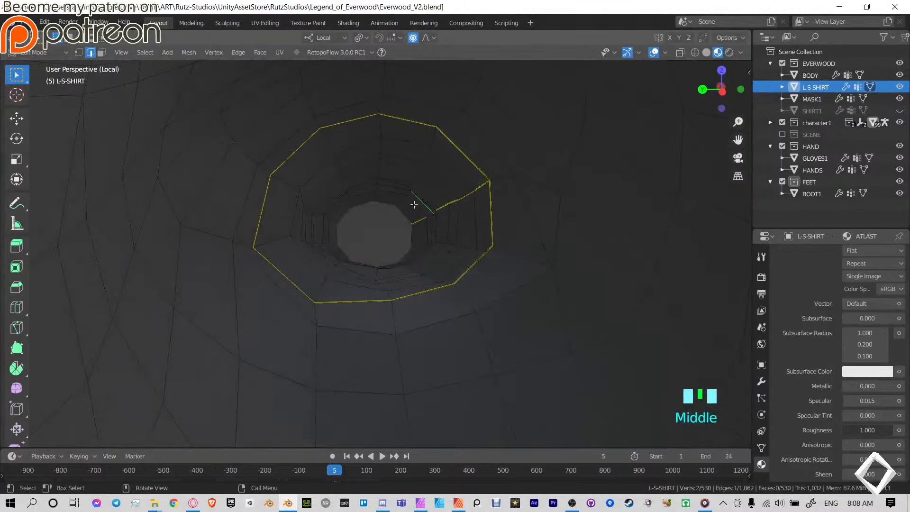
pyautogui.click(665, 53)
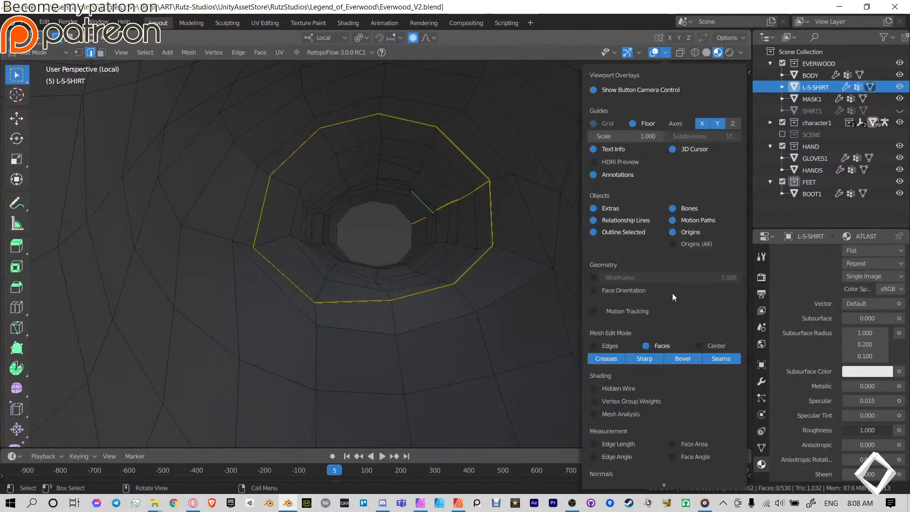
pyautogui.click(593, 291)
# Examine the face orientation inside the shirt body, sleeve, and thickened cuff.
pyautogui.keyDown('shift'); pyautogui.moveTo(370, 222); pyautogui.dragTo(347, 243, button='middle'); pyautogui.keyUp('shift')
pyautogui.scroll(-9, 423, 254)
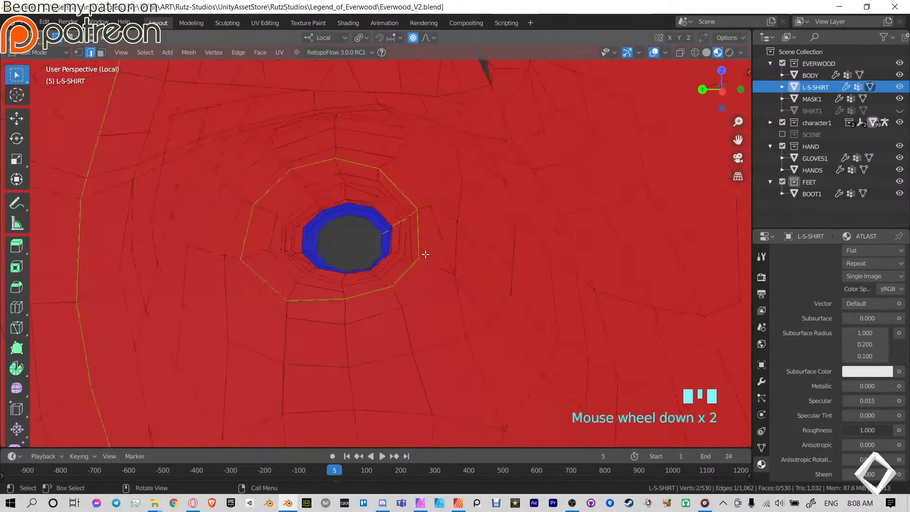
pyautogui.moveTo(490, 248); pyautogui.dragTo(464, 231, button='middle')
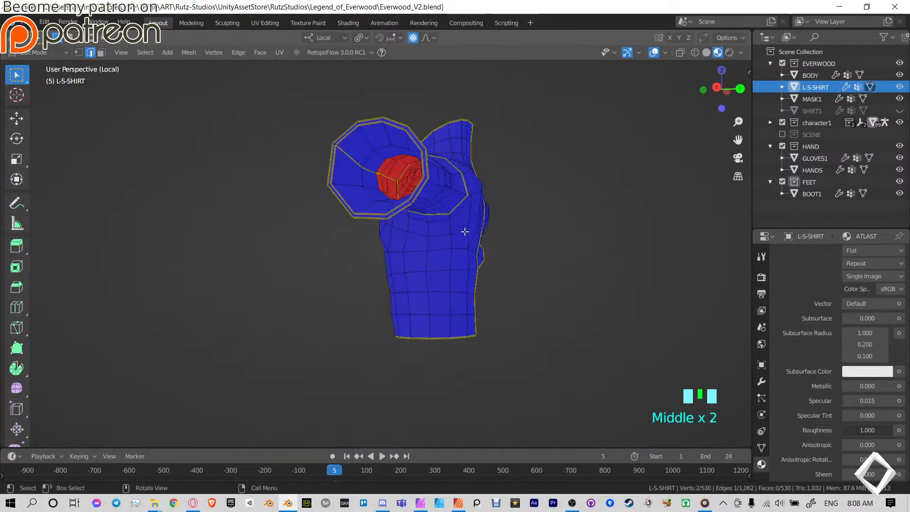
pyautogui.keyDown('shift'); pyautogui.moveTo(380, 142); pyautogui.dragTo(371, 202, button='middle'); pyautogui.keyUp('shift')
pyautogui.scroll(5, 371, 202)
pyautogui.moveTo(371, 201); pyautogui.dragTo(390, 193, button='middle')
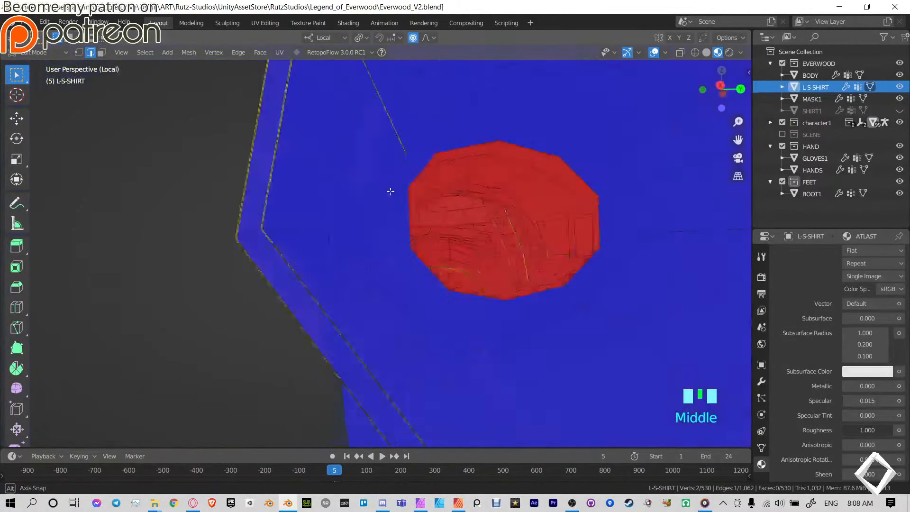
pyautogui.scroll(-5, 407, 209)
pyautogui.keyDown('shift'); pyautogui.moveTo(427, 225); pyautogui.dragTo(425, 233, button='middle'); pyautogui.keyUp('shift')
# Save the file and return to Object Mode with the viewport sidebar shown.
pyautogui.hotkey('ctrl', 's')
pyautogui.press('Tab')
pyautogui.moveTo(320, 246); pyautogui.dragTo(430, 261, button='middle')
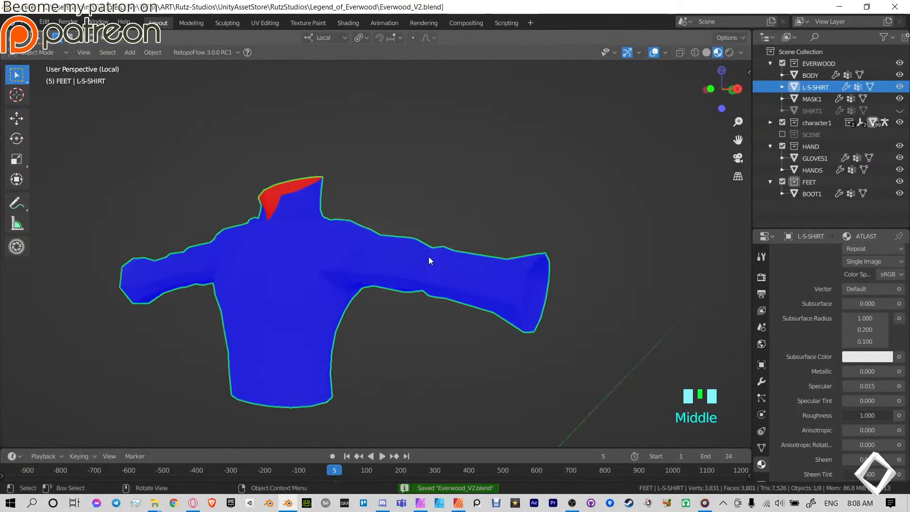
pyautogui.press('n')
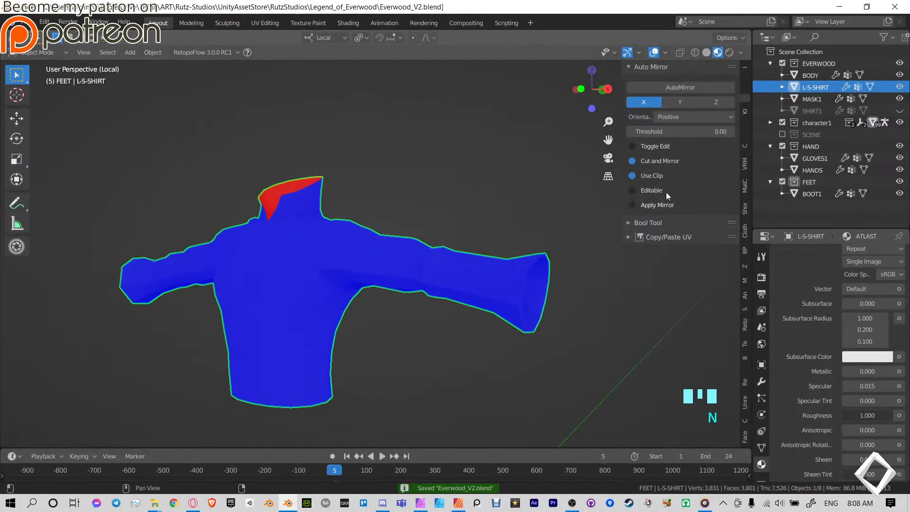
# Mirror the shirt across the X axis with AutoMirror and turn off the Face Orientation overlay.
pyautogui.click(693, 88)
pyautogui.moveTo(353, 263)
pyautogui.keyDown('shift'); pyautogui.mouseDown(button='middle')
pyautogui.moveTo(431, 235)
pyautogui.moveTo(336, 275)
pyautogui.moveTo(361, 263)
pyautogui.mouseUp(button='middle'); pyautogui.keyUp('shift')
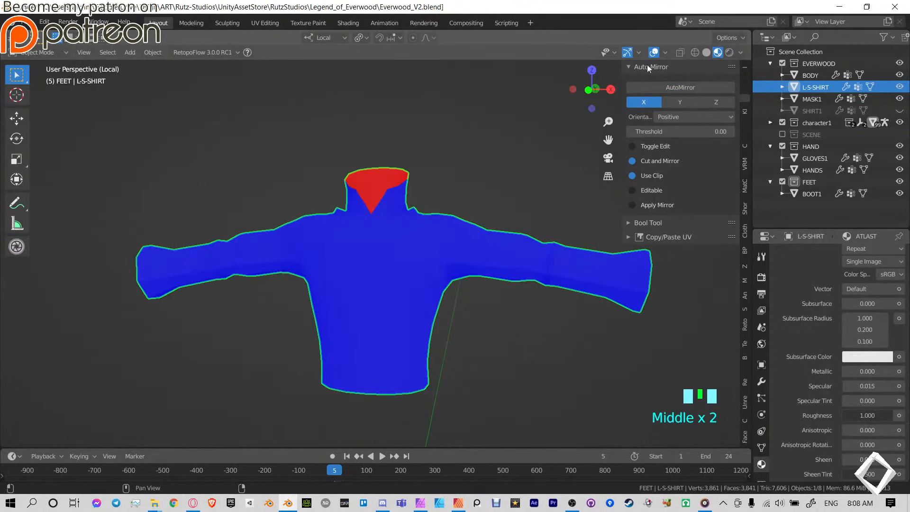
pyautogui.click(666, 52)
pyautogui.click(593, 290)
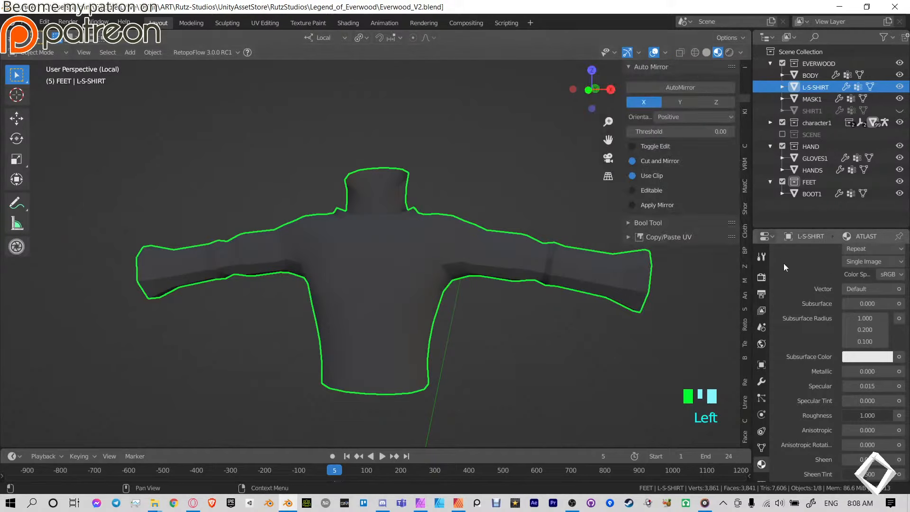
# Exit Local View to bring back the whole character and reselect the shirt.
pyautogui.click(761, 447)
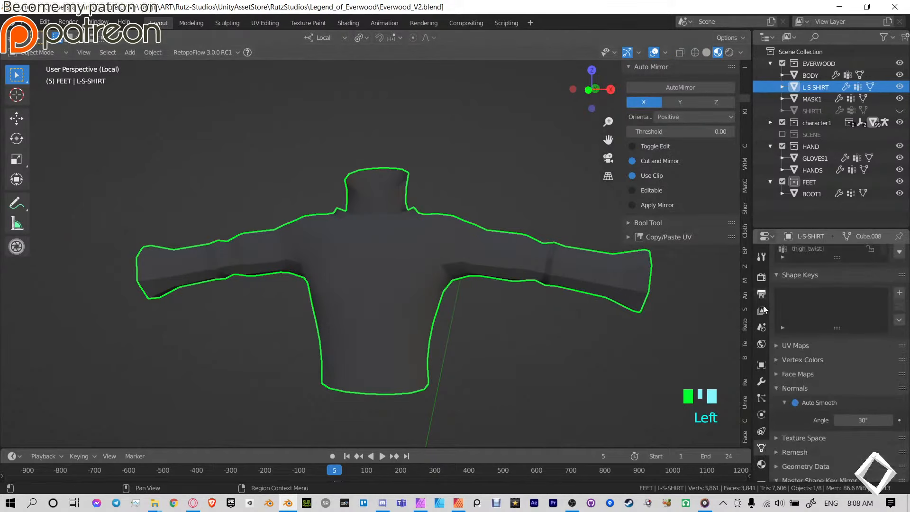
pyautogui.click(509, 367)
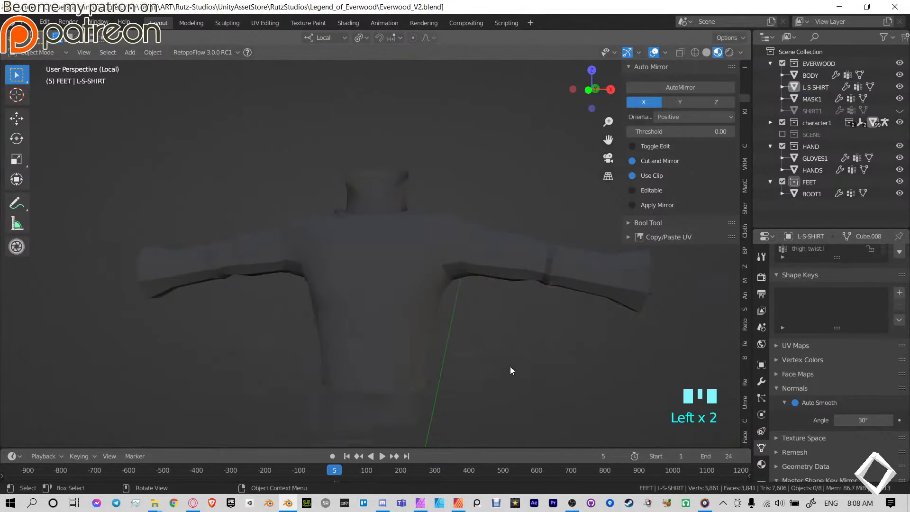
pyautogui.press('KP_Divide')
pyautogui.scroll(-4, 462, 215)
pyautogui.click(329, 272)
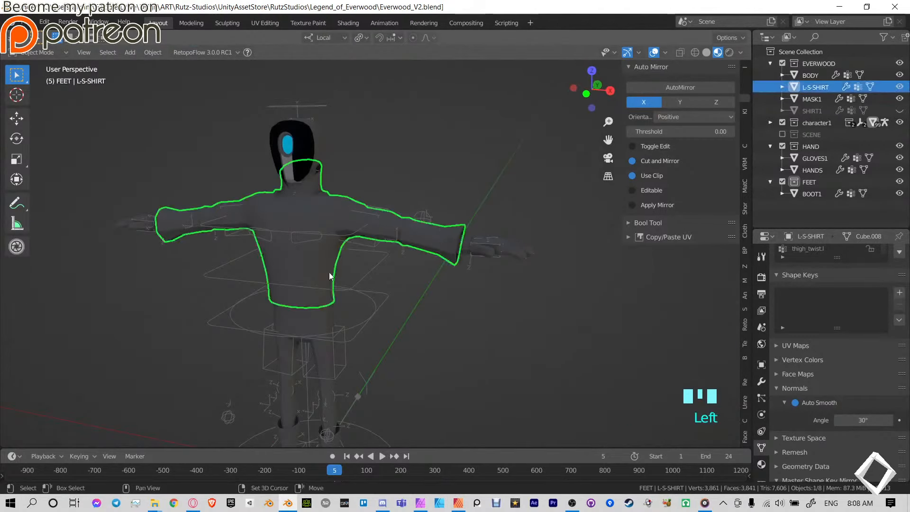
pyautogui.moveTo(329, 272); pyautogui.dragTo(444, 286, button='middle')
# Enter Edit Mode on the shirt, select all its geometry, and switch to the UV Editing workspace.
pyautogui.press('Tab')
pyautogui.press('a')
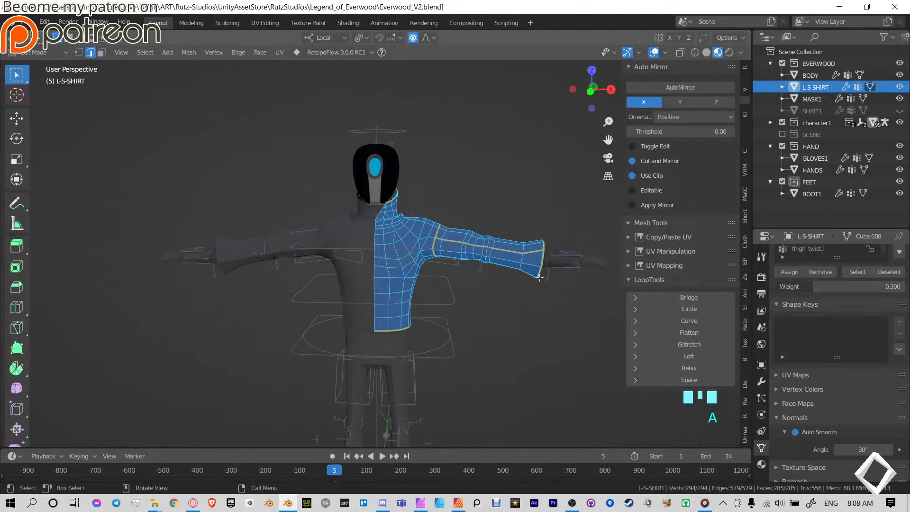
pyautogui.scroll(2, 539, 277)
pyautogui.moveTo(539, 278); pyautogui.dragTo(434, 222, button='middle')
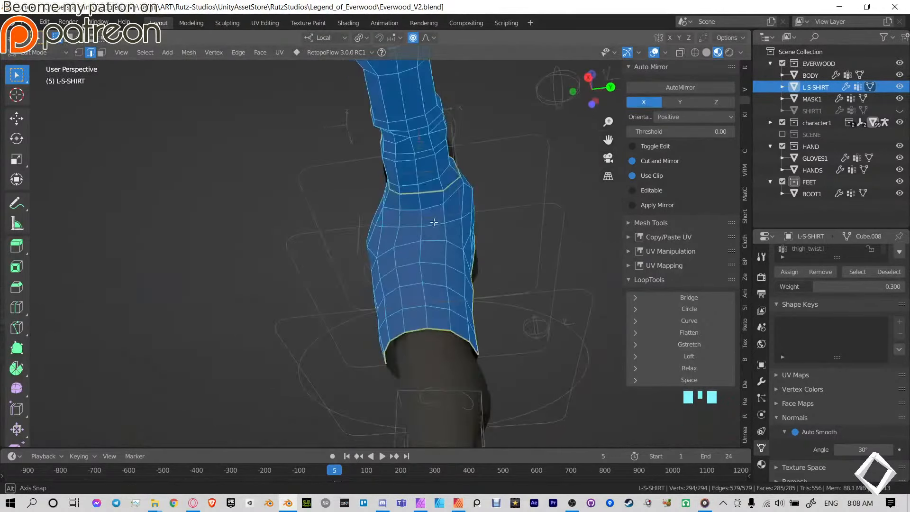
pyautogui.scroll(-5, 433, 222)
pyautogui.click(265, 23)
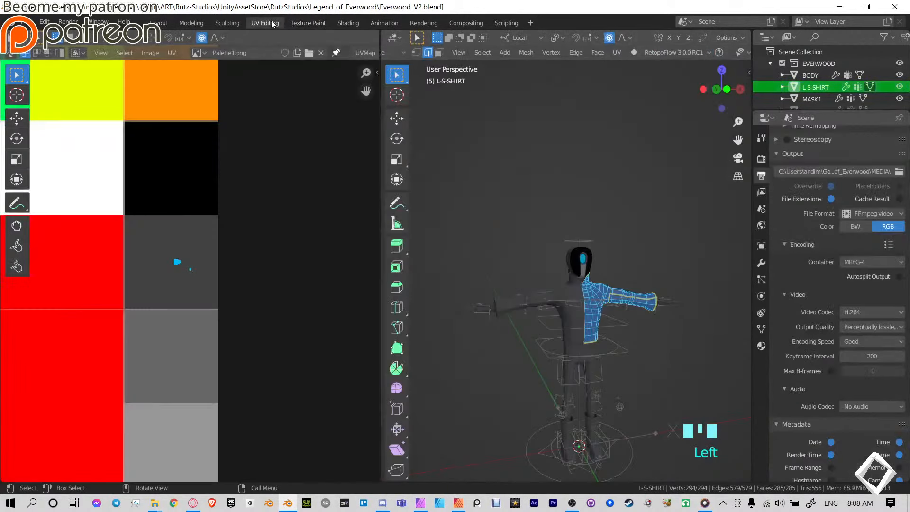
pyautogui.scroll(-5, 426, 284)
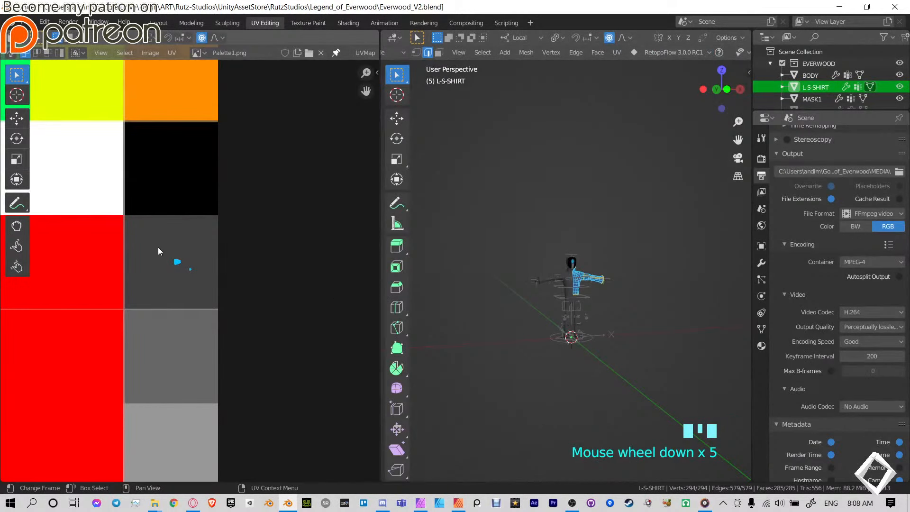
# Unwrap the UVs of the shirt's modelled half and check the palette colours on the front and back.
pyautogui.press('u')
pyautogui.scroll(-5, 182, 260)
pyautogui.moveTo(189, 270); pyautogui.dragTo(280, 139, button='middle')
pyautogui.moveTo(213, 188); pyautogui.dragTo(266, 283, button='middle')
pyautogui.scroll(1, 267, 283)
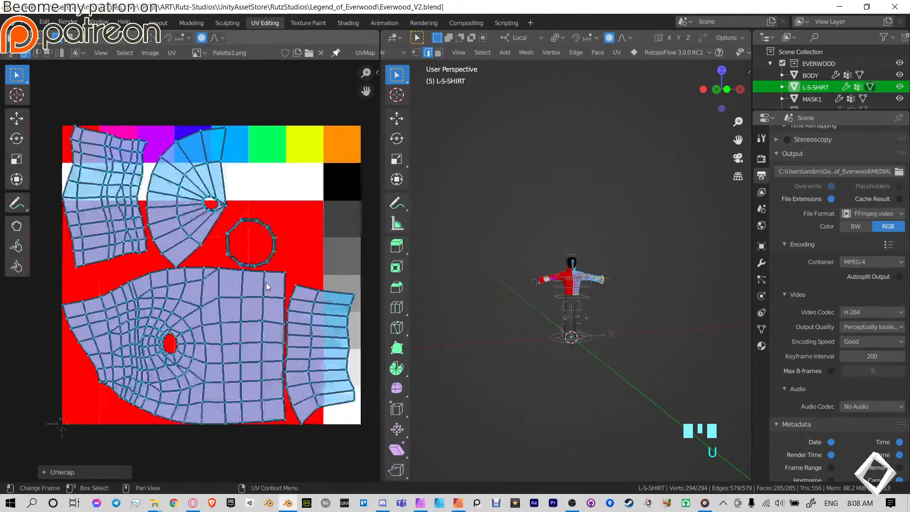
pyautogui.scroll(2, 268, 287)
pyautogui.scroll(8, 597, 244)
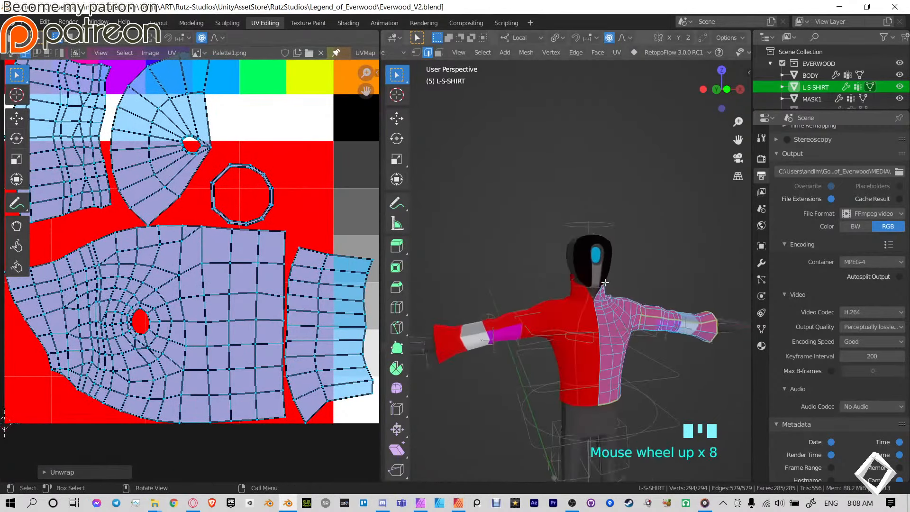
pyautogui.keyDown('shift'); pyautogui.moveTo(597, 360); pyautogui.dragTo(531, 257, button='middle'); pyautogui.keyUp('shift')
pyautogui.scroll(5, 593, 241)
pyautogui.scroll(-4, 531, 257)
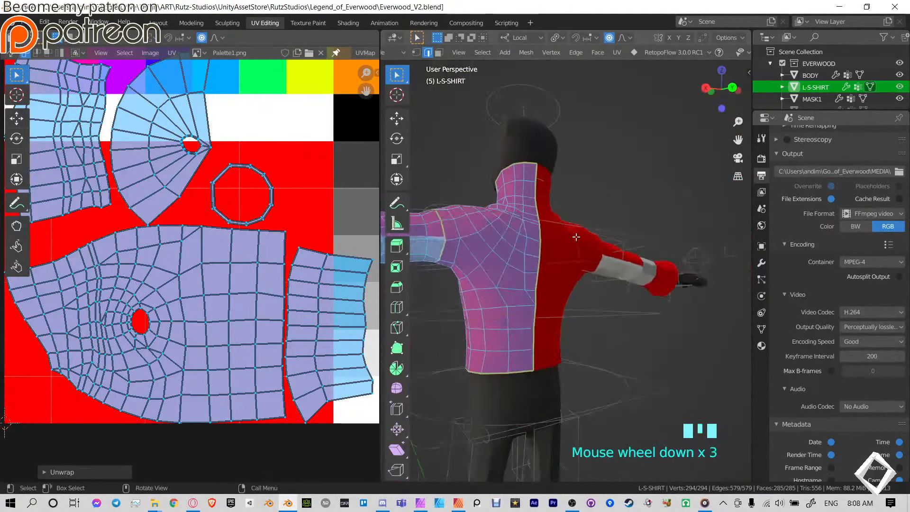
# Return to Object Mode and apply the shirt's Mirror modifier.
pyautogui.press('Tab')
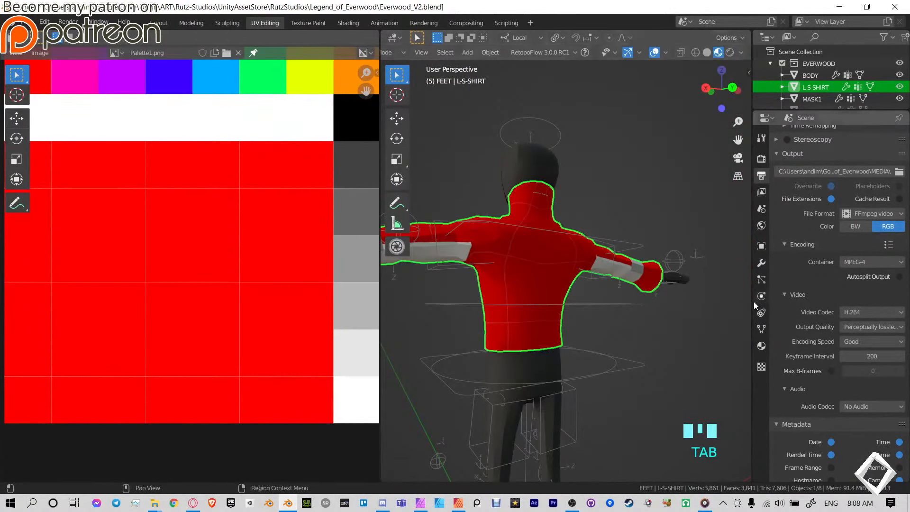
pyautogui.click(762, 328)
pyautogui.click(760, 263)
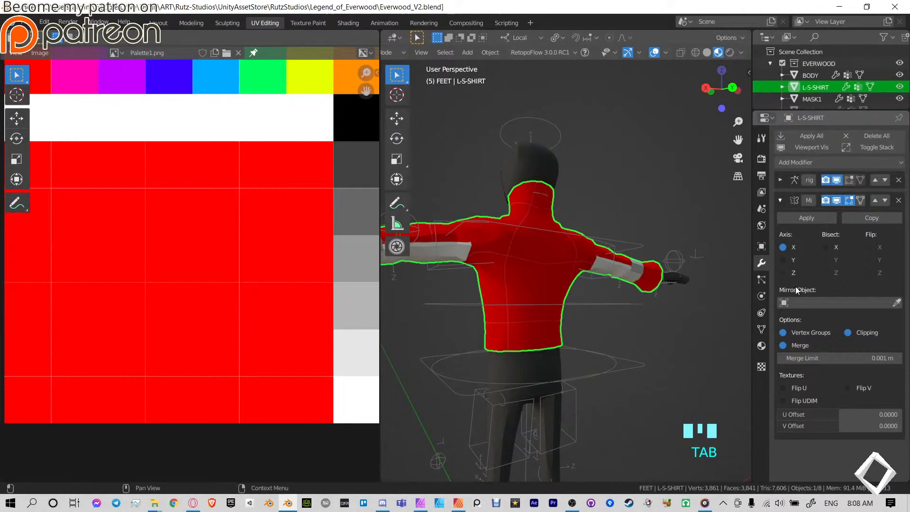
pyautogui.click(795, 218)
# Enter Edit Mode on the full shirt and unwrap the UVs of both halves together.
pyautogui.press('Tab')
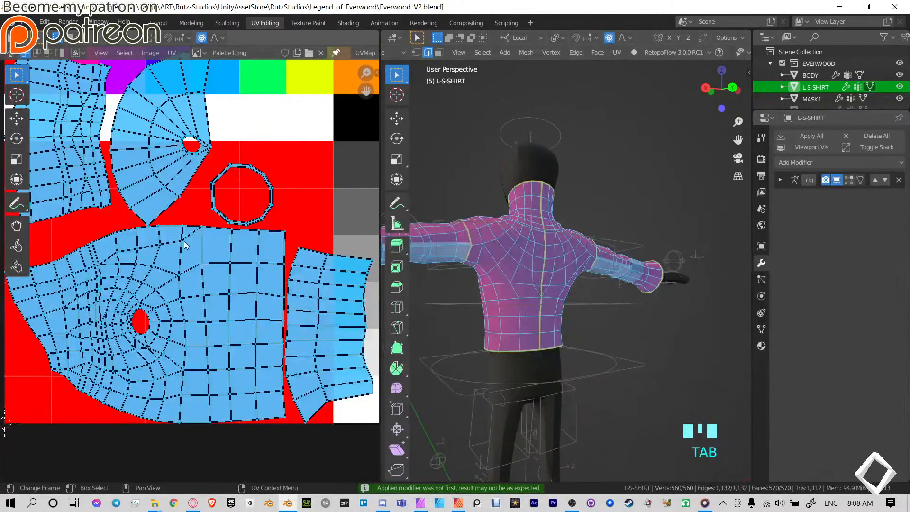
pyautogui.press('u')
pyautogui.click(185, 245)
pyautogui.scroll(-1, 185, 245)
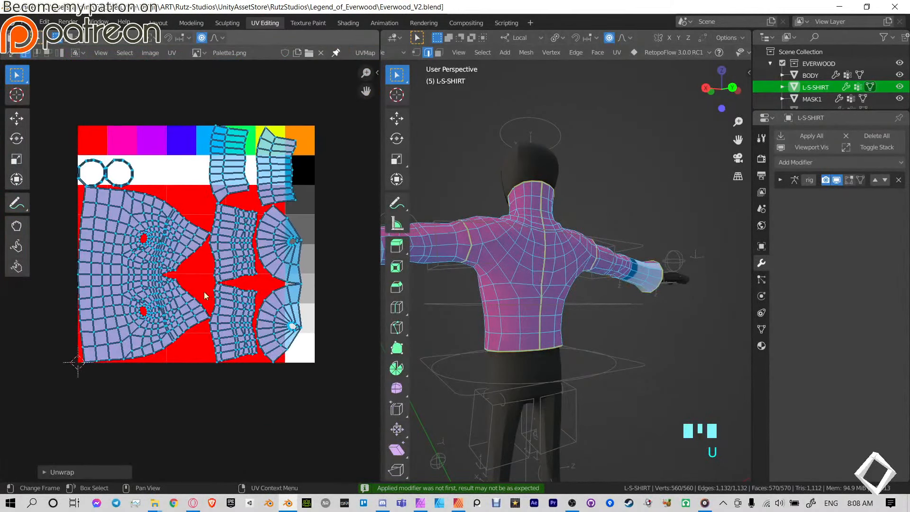
pyautogui.moveTo(545, 284); pyautogui.dragTo(627, 302, button='middle')
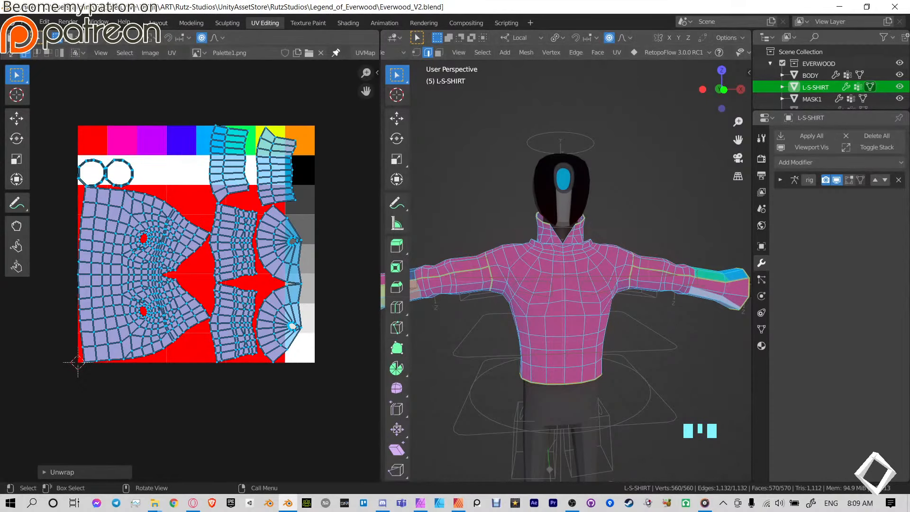
# Return to the Layout workspace and compare the character in Solid and Material Preview shading.
pyautogui.click(158, 23)
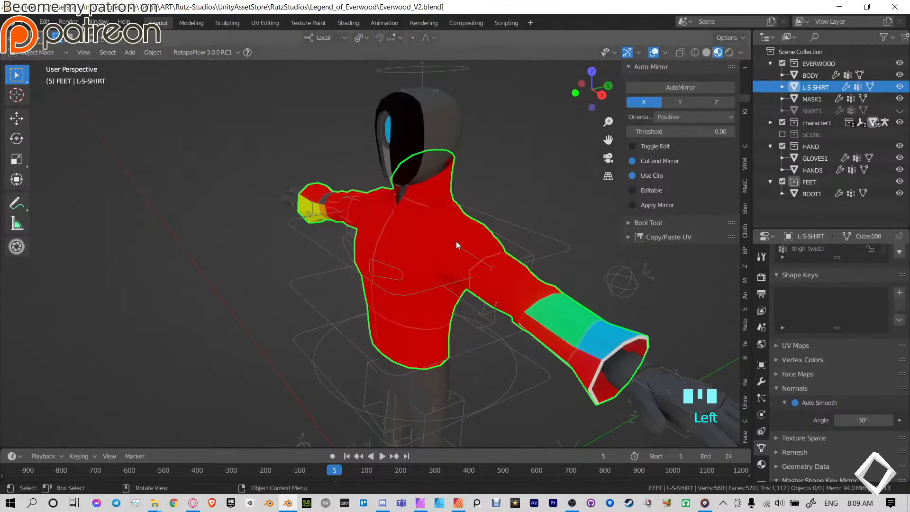
pyautogui.click(705, 52)
pyautogui.click(542, 165)
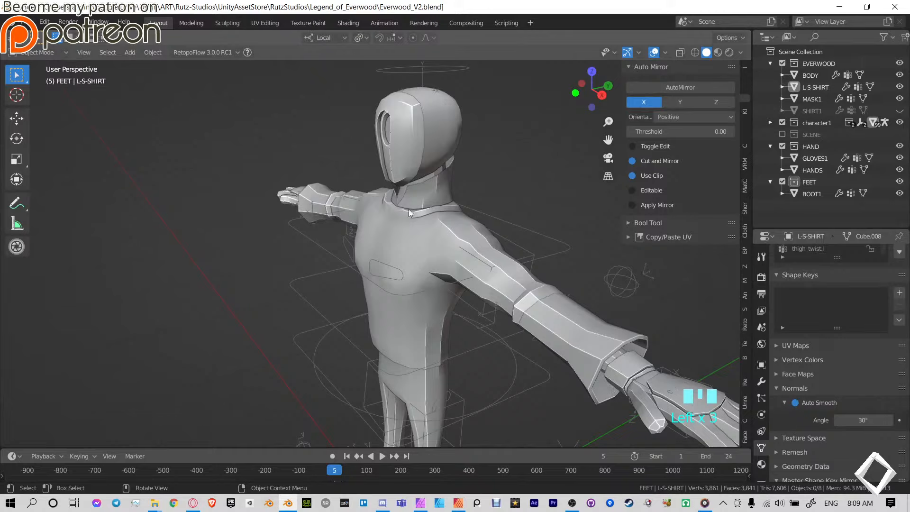
pyautogui.moveTo(317, 342); pyautogui.dragTo(456, 340, button='middle')
pyautogui.scroll(-5, 414, 235)
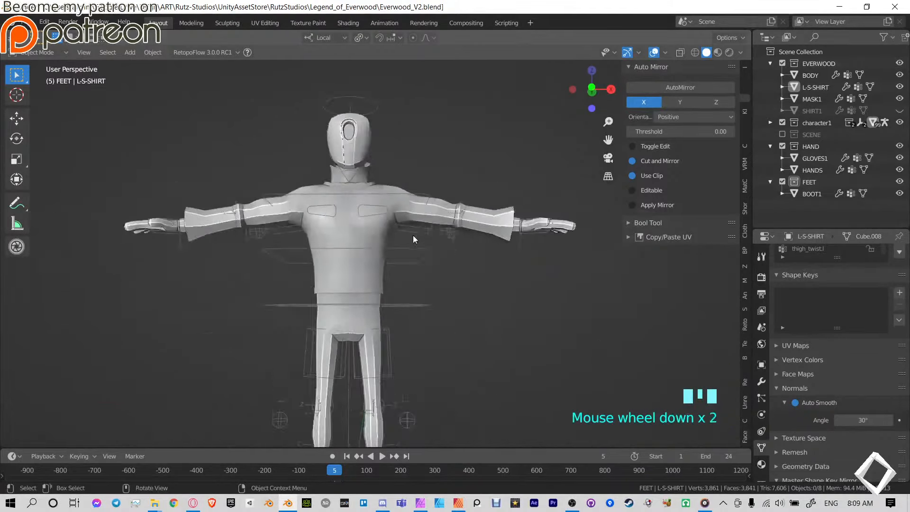
pyautogui.click(717, 52)
pyautogui.moveTo(455, 199); pyautogui.dragTo(473, 197, button='middle')
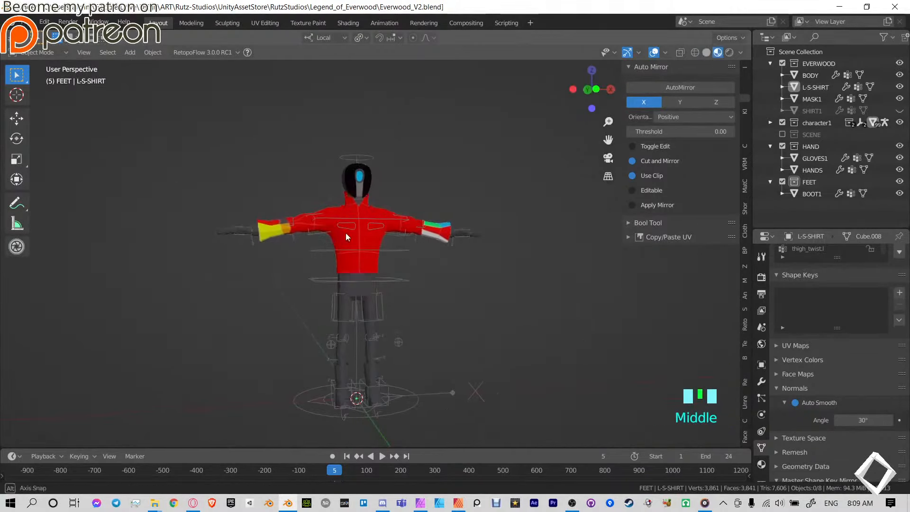
pyautogui.scroll(6, 472, 196)
pyautogui.click(707, 53)
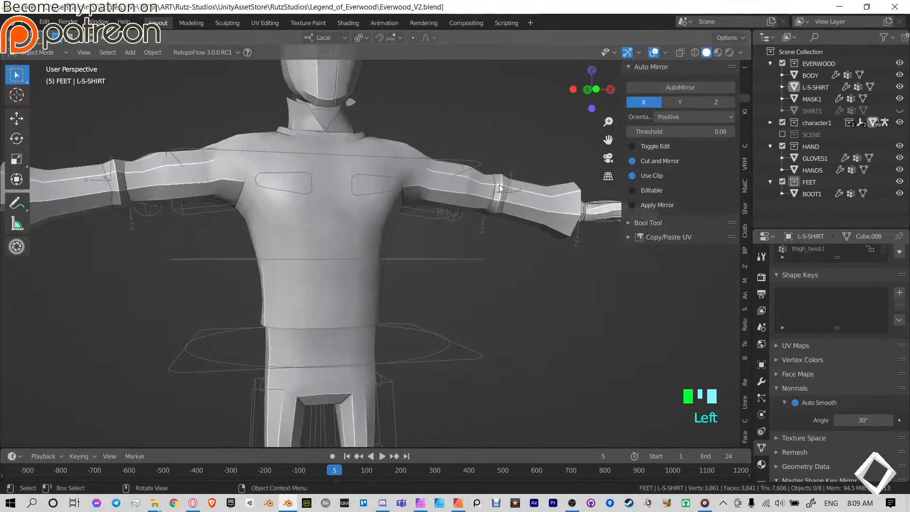
pyautogui.click(547, 213)
pyautogui.scroll(-1, 527, 226)
pyautogui.press('g')
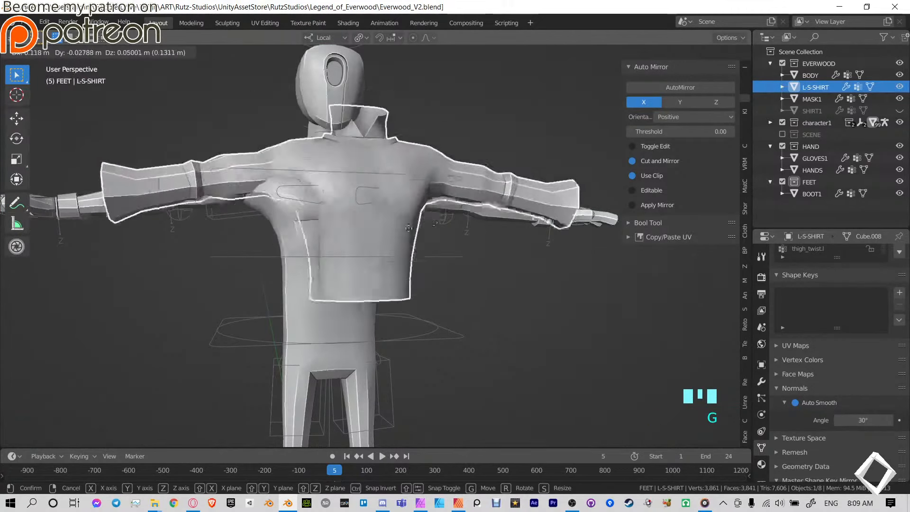
pyautogui.rightClick(451, 248)
pyautogui.scroll(-1, 451, 249)
pyautogui.click(572, 214)
pyautogui.press('g')
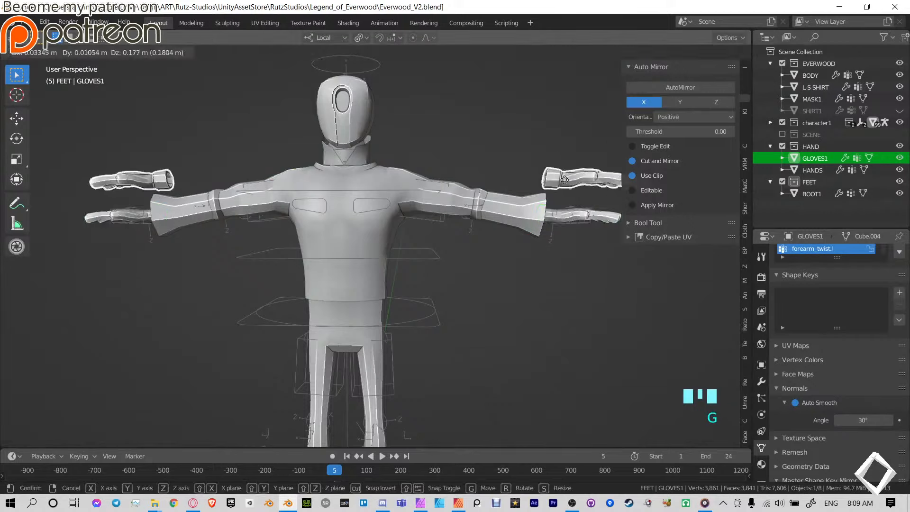
pyautogui.rightClick(577, 178)
pyautogui.click(368, 355)
pyautogui.keyDown('shift'); pyautogui.moveTo(369, 356); pyautogui.dragTo(380, 257, button='middle'); pyautogui.keyUp('shift')
pyautogui.click(380, 349)
pyautogui.press('g')
pyautogui.rightClick(371, 192)
# Select the body, enter Edit Mode on it, and switch to face selection at the hips and legs.
pyautogui.click(350, 217)
pyautogui.moveTo(350, 221); pyautogui.dragTo(398, 243, button='middle')
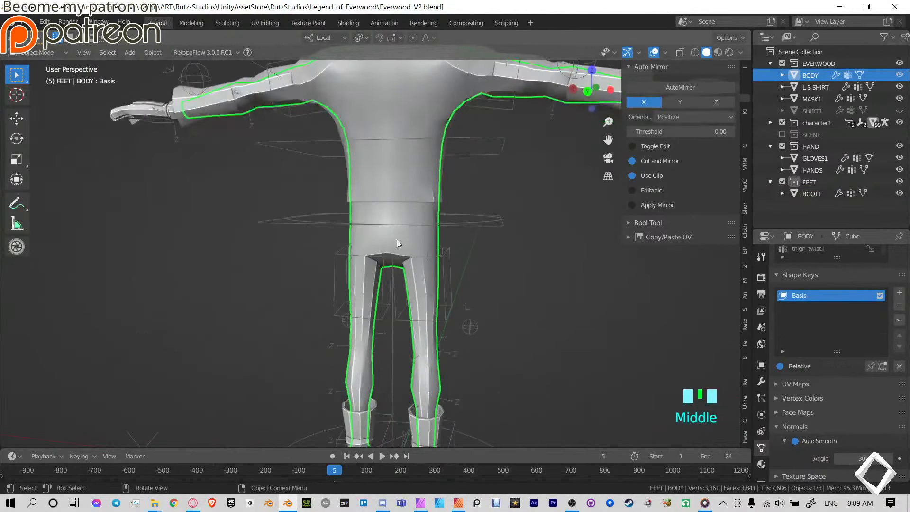
pyautogui.press('Tab')
pyautogui.moveTo(435, 293); pyautogui.dragTo(307, 250, button='middle')
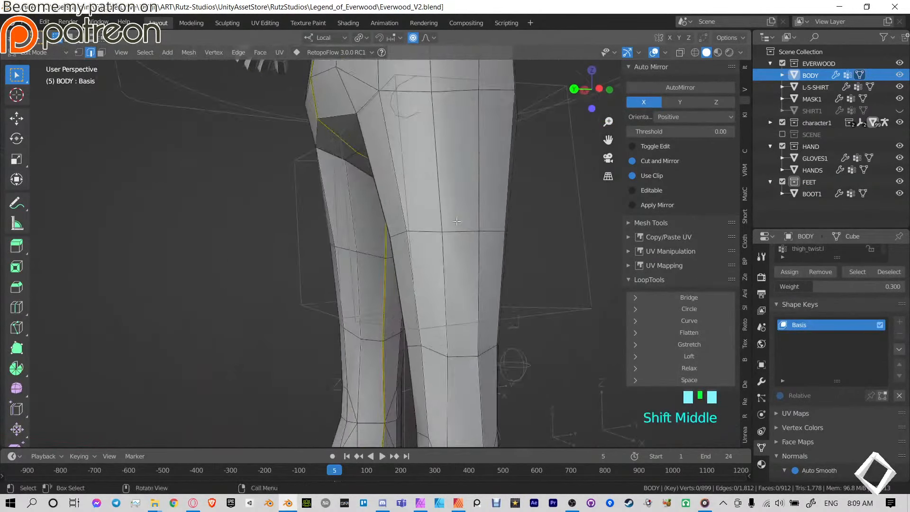
pyautogui.scroll(-4, 307, 250)
pyautogui.press('3')
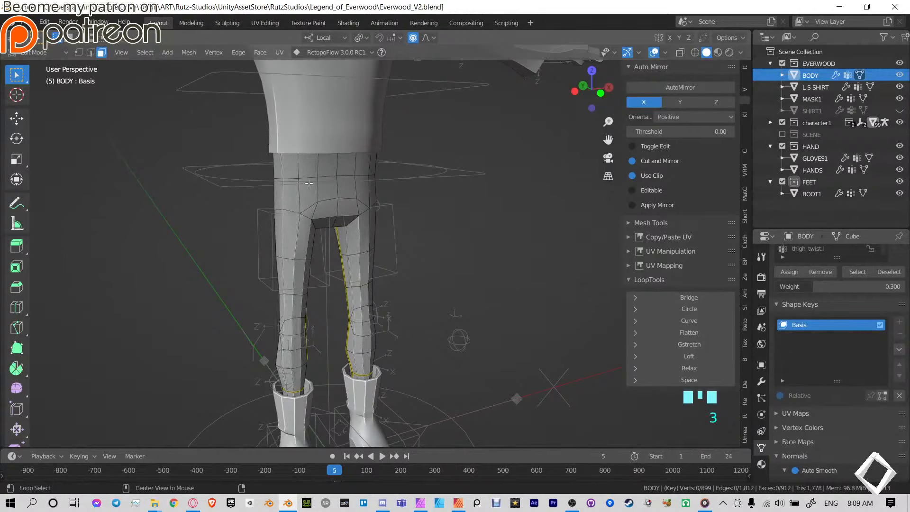
# Select the face loops around the body's waist below the shirt hem and align to the front view.
pyautogui.keyDown('alt'); pyautogui.click(310, 162); pyautogui.keyUp('alt')
pyautogui.keyDown('alt'); pyautogui.keyDown('shift'); pyautogui.click(322, 187); pyautogui.keyUp('shift'); pyautogui.keyUp('alt')
pyautogui.moveTo(322, 187); pyautogui.dragTo(358, 202, button='middle')
pyautogui.press('KP_1')
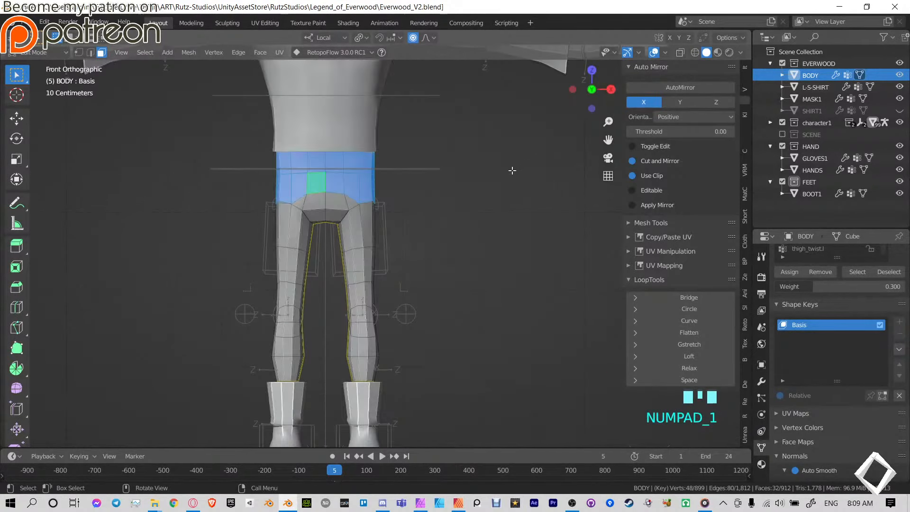
# Return to Object Mode, hide the character's rig, and reselect the body.
pyautogui.click(418, 166)
pyautogui.hotkey('ctrl', 'Tab')
pyautogui.hotkey('ctrl', 'Tab')
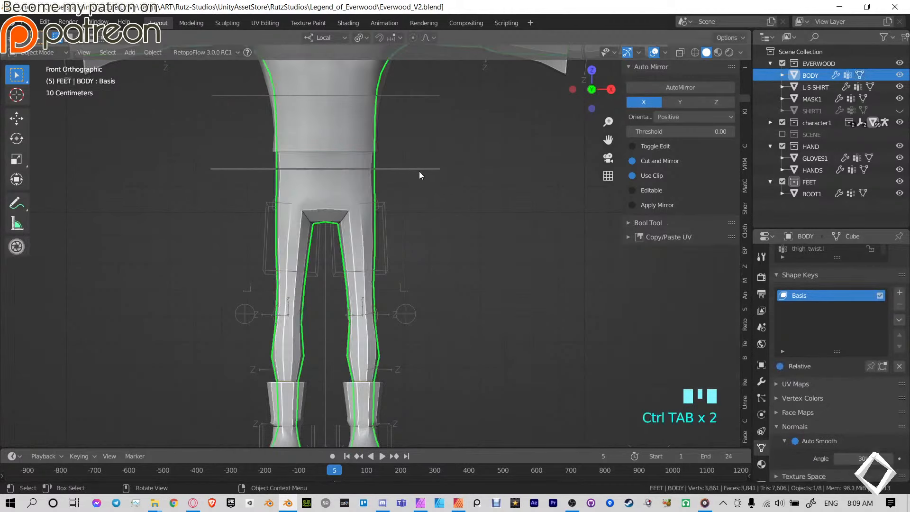
pyautogui.click(418, 166)
pyautogui.press('h')
pyautogui.click(359, 202)
# Enter Edit Mode on the body with X-ray on and select the linked hip and leg faces delimited by seams.
pyautogui.hotkey('ctrl', 'Tab')
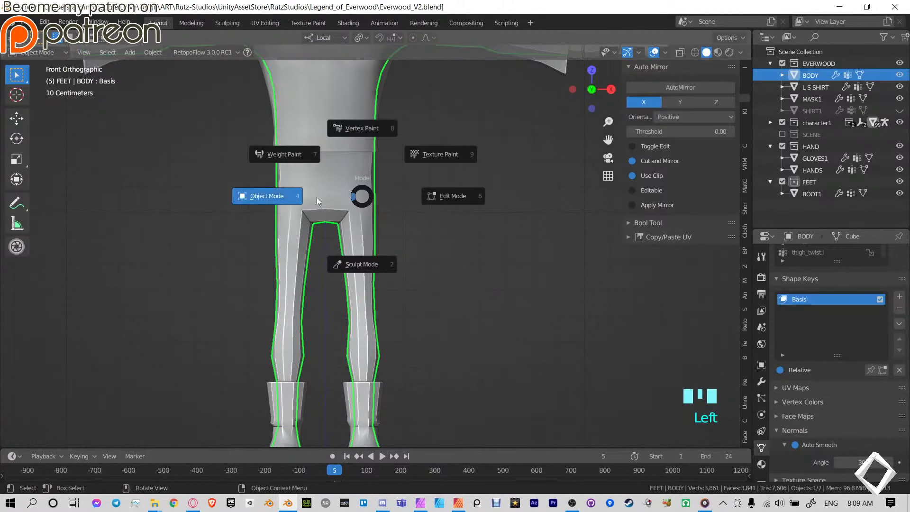
pyautogui.click(397, 193)
pyautogui.keyDown('shift'); pyautogui.moveTo(395, 193); pyautogui.dragTo(469, 199, button='middle'); pyautogui.keyUp('shift')
pyautogui.click(681, 53)
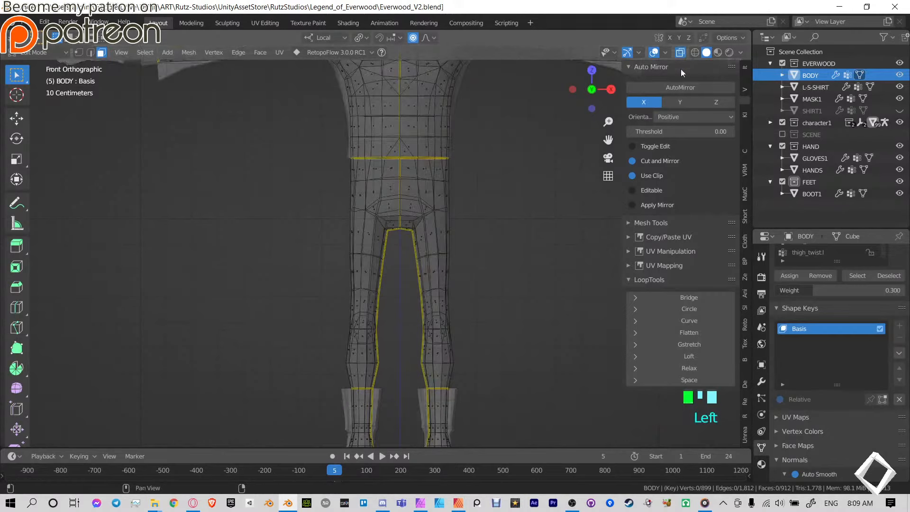
pyautogui.press('l')
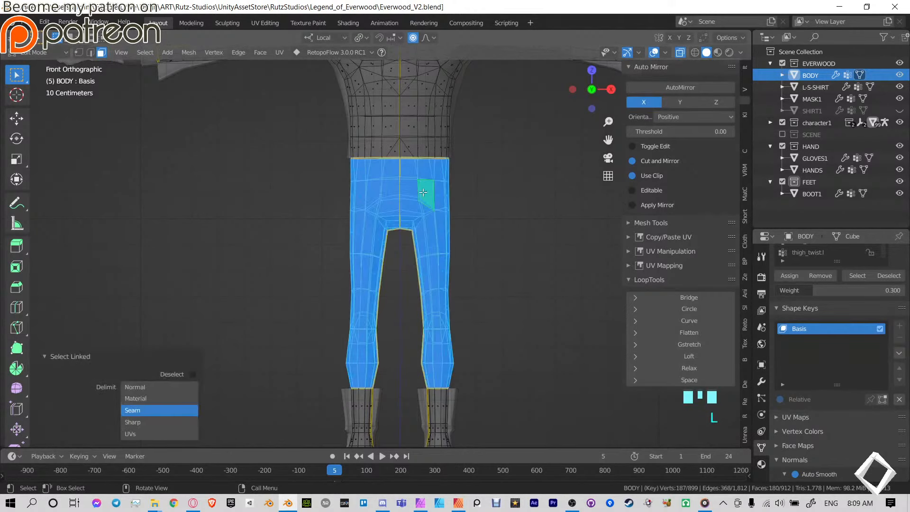
pyautogui.keyDown('shift'); pyautogui.moveTo(472, 200); pyautogui.dragTo(429, 250, button='middle'); pyautogui.keyUp('shift')
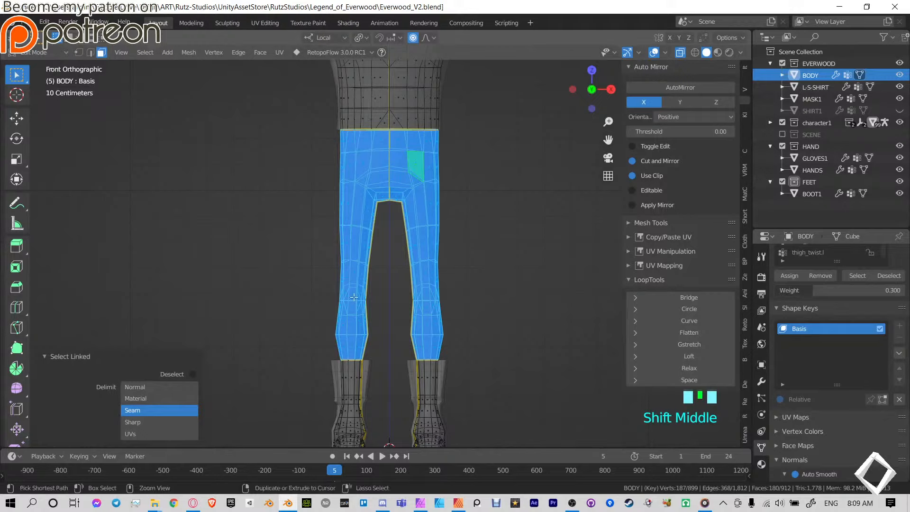
# Lasso-deselect the lower leg faces, keeping only the shorts-shaped region of hips and upper thighs selected.
pyautogui.keyDown('ctrl'); pyautogui.click(258, 206); pyautogui.keyUp('ctrl')
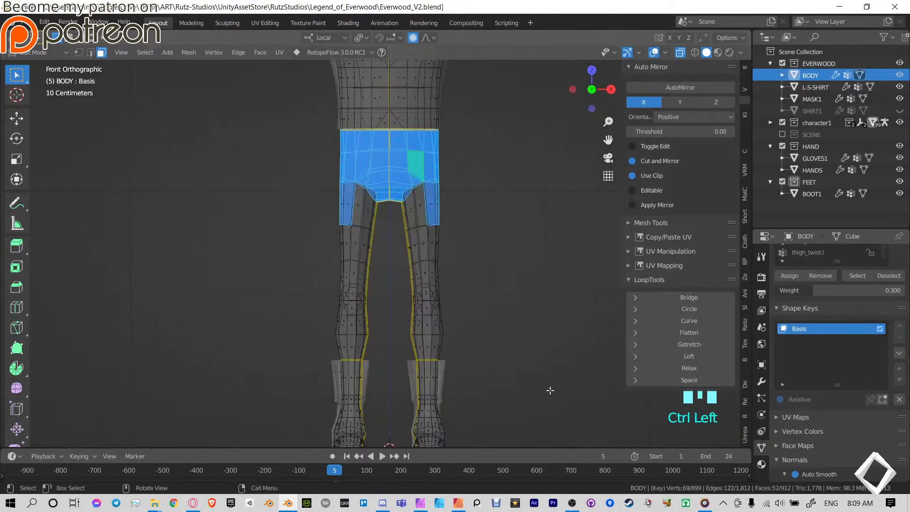
pyautogui.hotkey('ctrl', 'z')
pyautogui.keyDown('ctrl'); pyautogui.moveTo(311, 231); pyautogui.dragTo(525, 361); pyautogui.keyUp('ctrl')
pyautogui.moveTo(519, 379); pyautogui.dragTo(488, 316, button='middle')
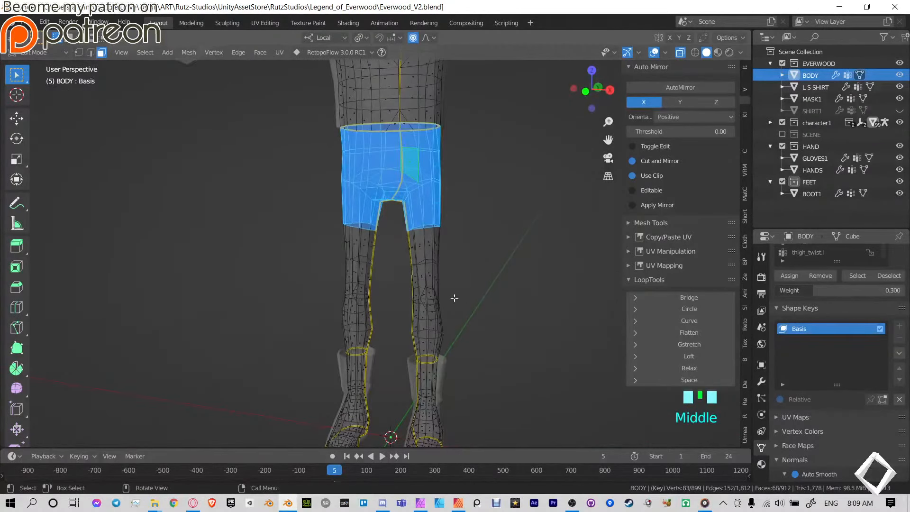
# Duplicate the selected hip and thigh faces, separate the copy into its own object, and return to Object Mode.
pyautogui.moveTo(427, 270); pyautogui.dragTo(465, 266, button='middle')
pyautogui.hotkey('shift', 'd')
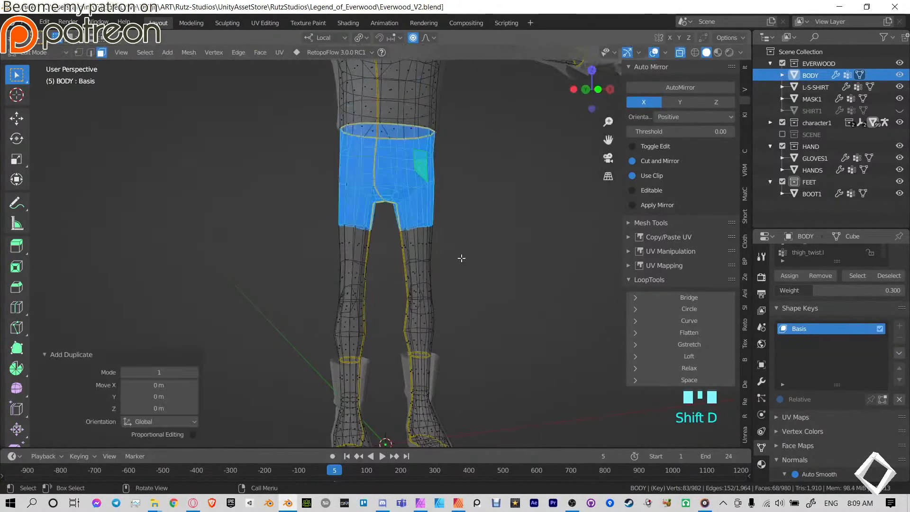
pyautogui.press('p')
pyautogui.click(462, 257)
pyautogui.press('Tab')
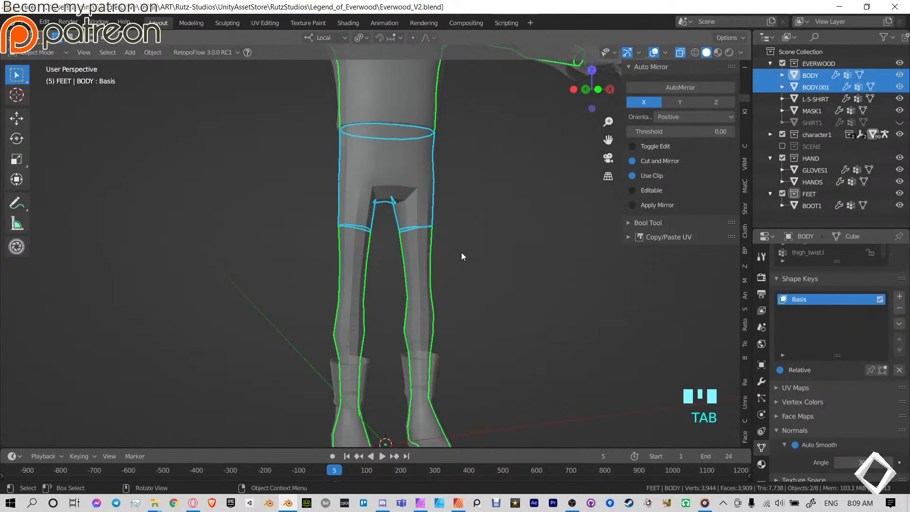
# Turn off X-ray and add a Solidify modifier with offset 0 to the separated shorts.
pyautogui.click(682, 53)
pyautogui.moveTo(455, 145); pyautogui.dragTo(417, 144, button='middle')
pyautogui.click(416, 143)
pyautogui.keyDown('shift'); pyautogui.moveTo(461, 194); pyautogui.dragTo(448, 236, button='middle'); pyautogui.keyUp('shift')
pyautogui.click(759, 383)
pyautogui.click(791, 281)
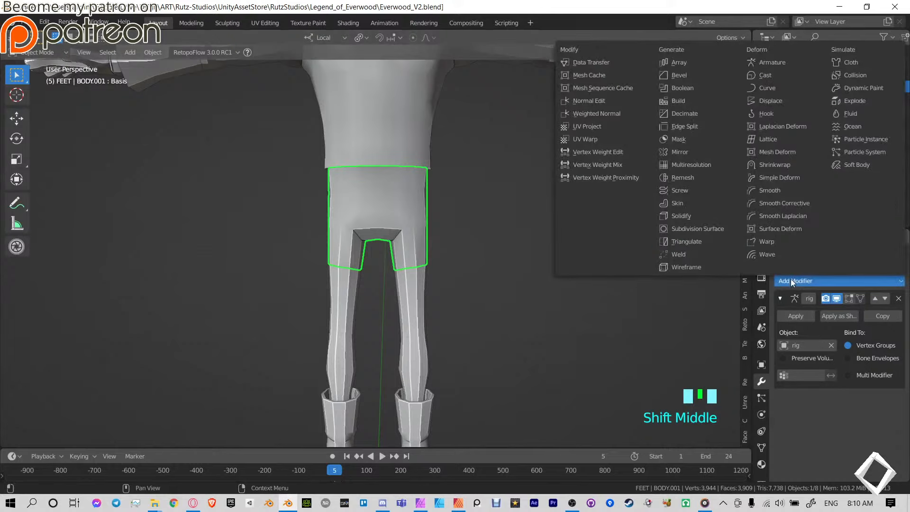
pyautogui.click(697, 215)
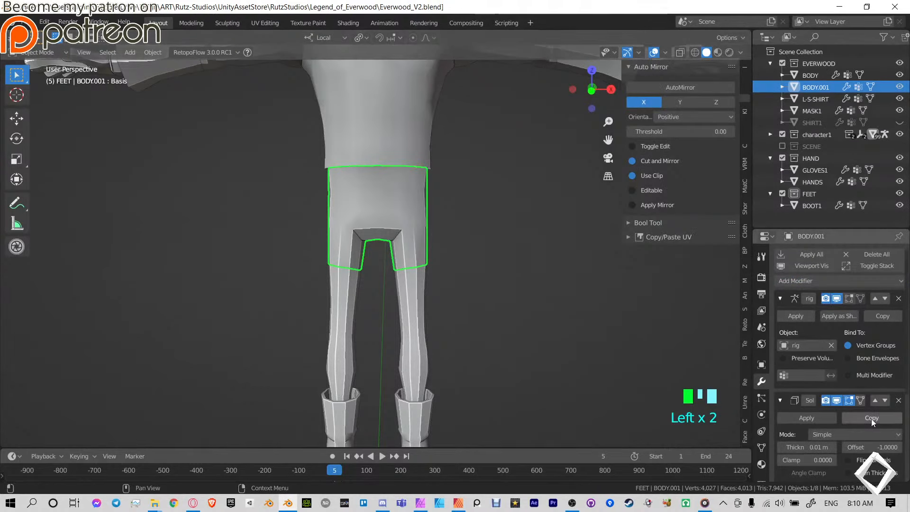
pyautogui.click(875, 448)
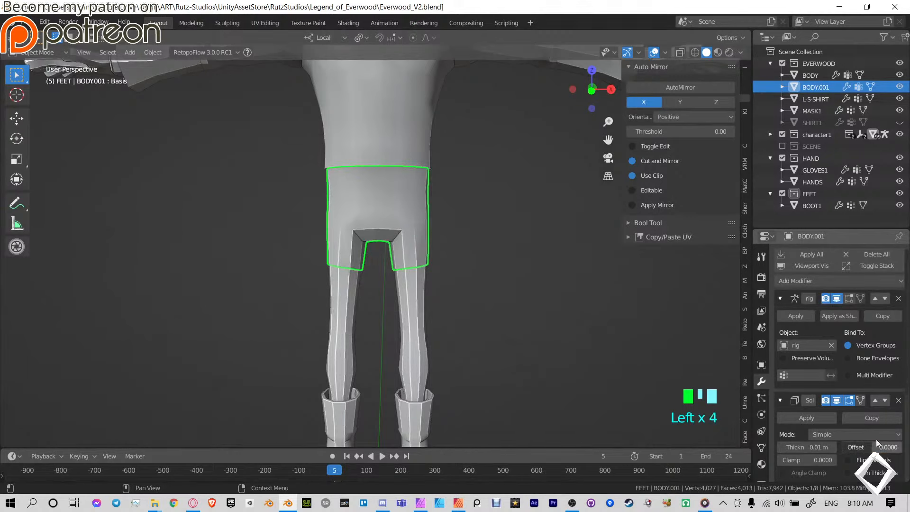
# Try a Solidify offset of -1 on the shorts and set the thickness to 0 m.
pyautogui.scroll(3, 436, 253)
pyautogui.moveTo(436, 254)
pyautogui.mouseDown(button='middle')
pyautogui.moveTo(474, 228)
pyautogui.moveTo(427, 247)
pyautogui.mouseUp(button='middle')
pyautogui.scroll(4, 474, 227)
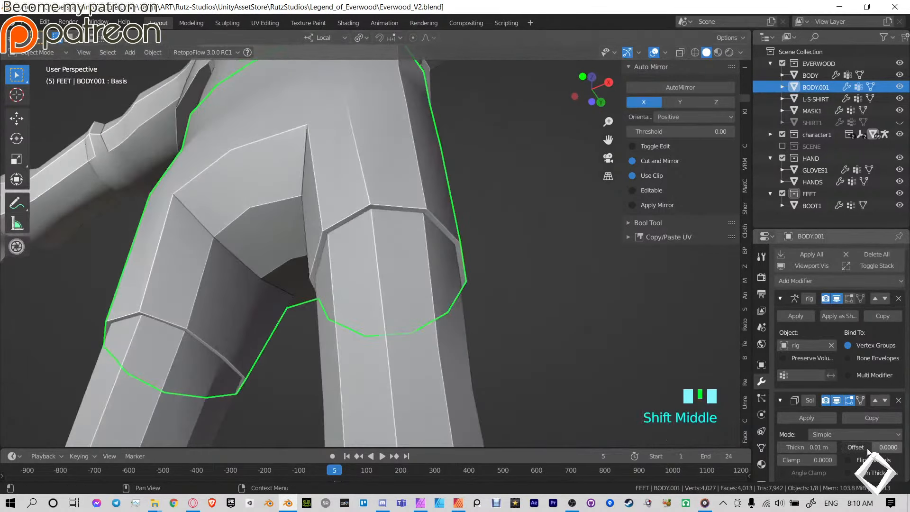
pyautogui.moveTo(875, 447); pyautogui.dragTo(843, 447)
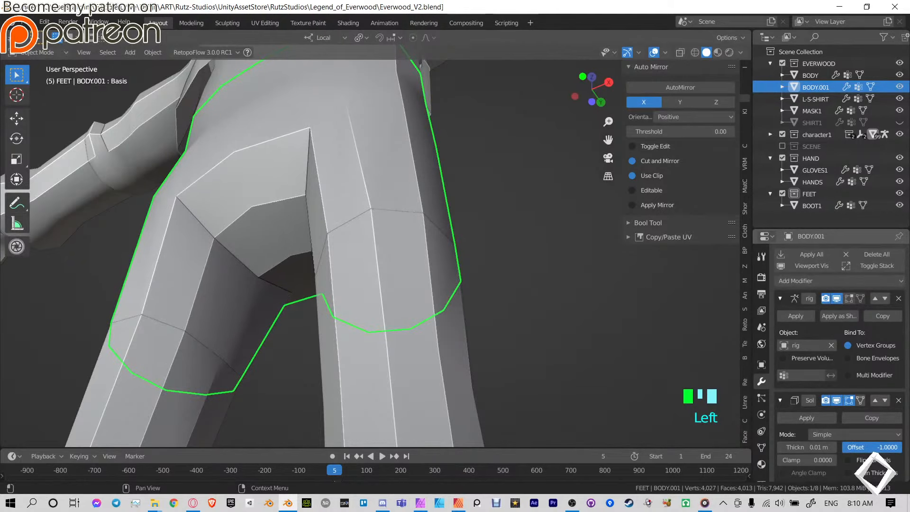
pyautogui.moveTo(807, 447)
pyautogui.mouseDown()
pyautogui.moveTo(853, 447)
pyautogui.moveTo(811, 447)
pyautogui.mouseUp()
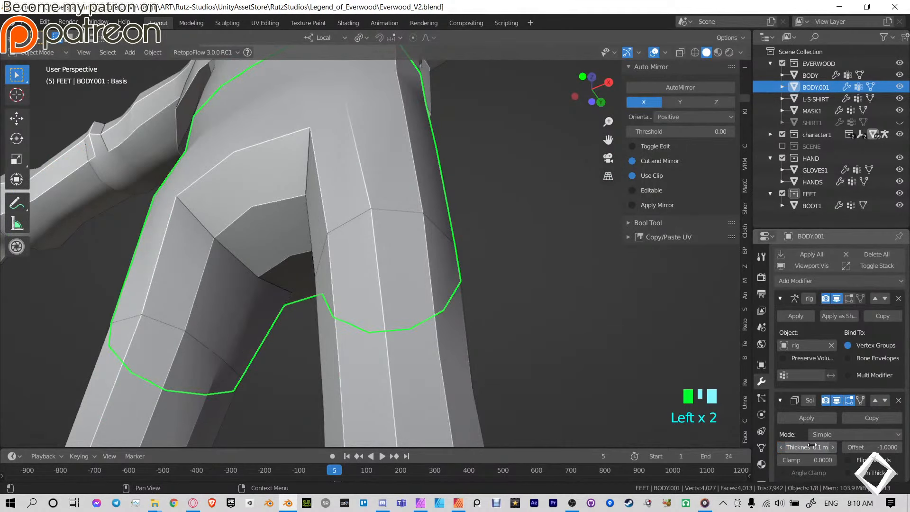
pyautogui.write('0')
pyautogui.press('Return')
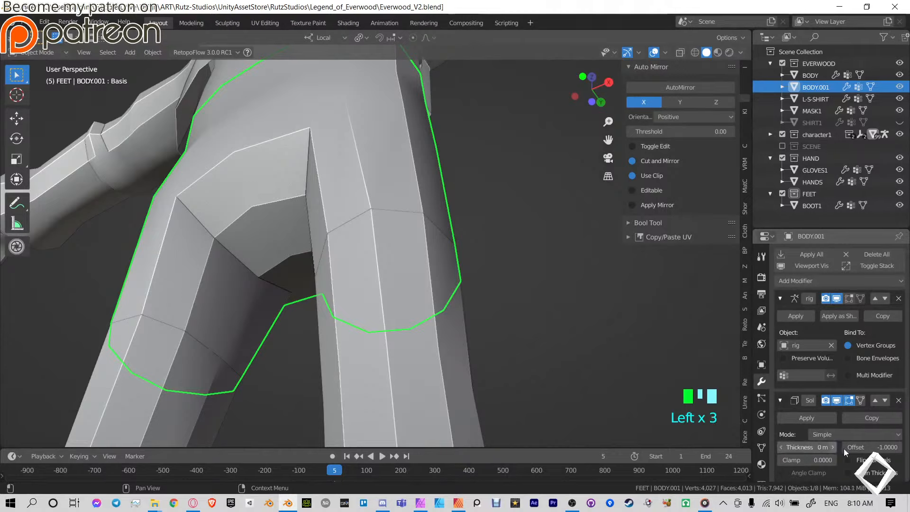
# Try a Solidify offset of 1 with a thickness of 0.05 m on the shorts.
pyautogui.click(858, 447)
pyautogui.write('1')
pyautogui.press('Return')
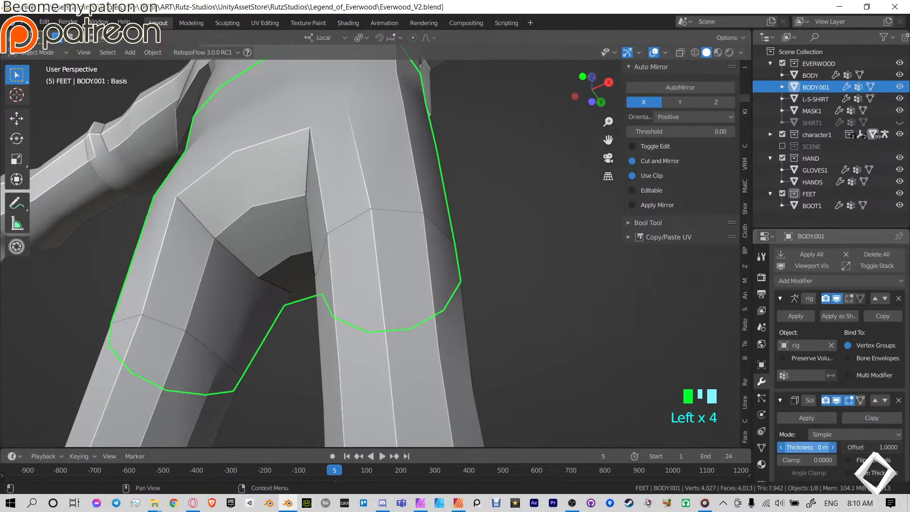
pyautogui.click(780, 447)
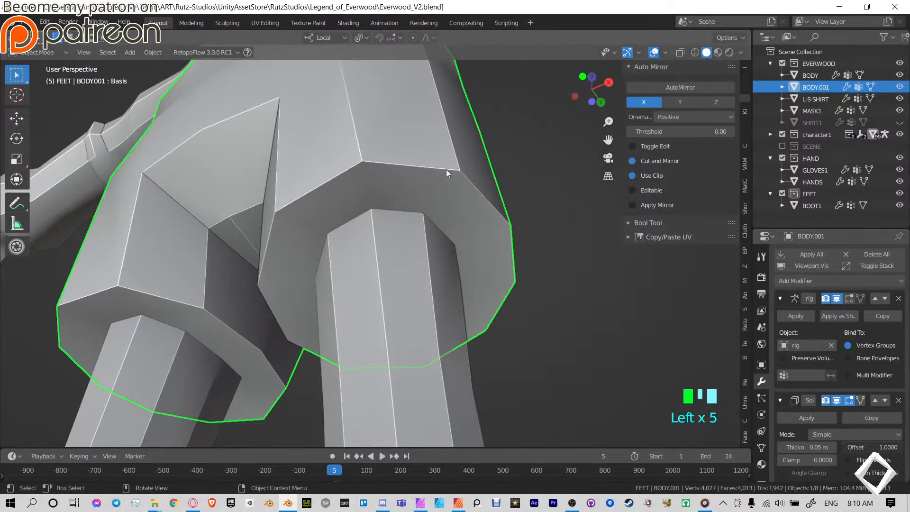
# Set the shorts' Solidify offset to 0 and thickness to 0.02 m.
pyautogui.scroll(-2, 376, 251)
pyautogui.moveTo(376, 251); pyautogui.dragTo(360, 266, button='middle')
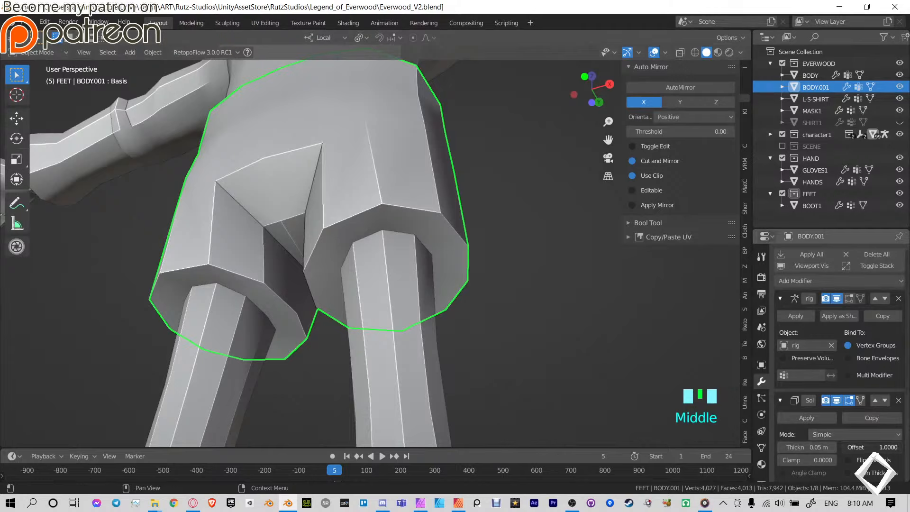
pyautogui.write('0')
pyautogui.press('Return')
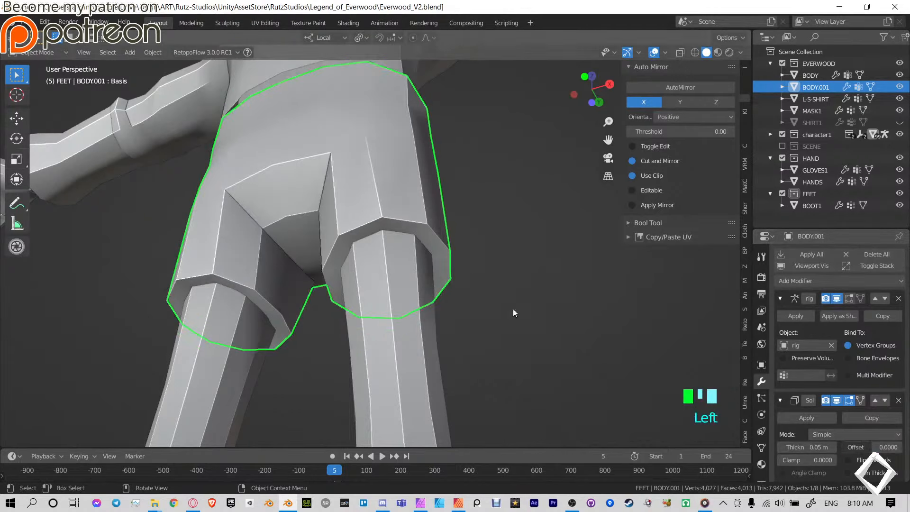
pyautogui.scroll(-1, 416, 225)
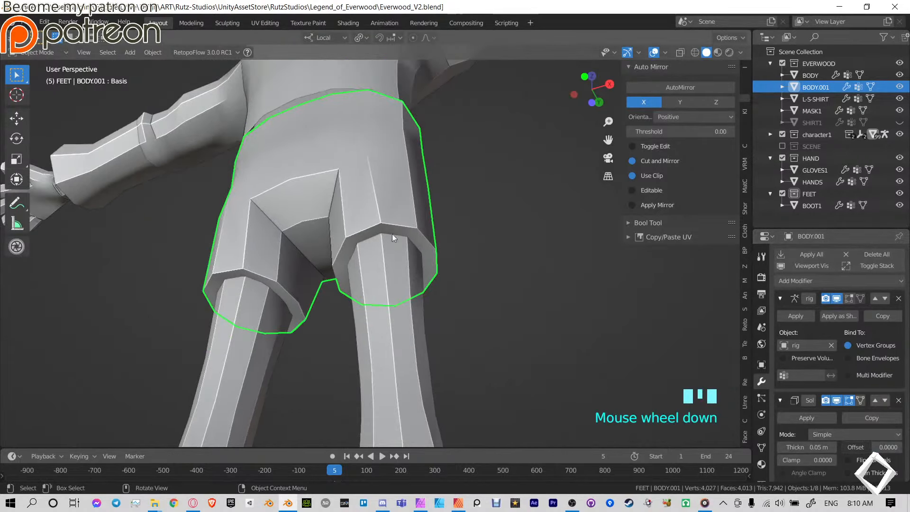
pyautogui.moveTo(331, 237); pyautogui.dragTo(420, 257, button='middle')
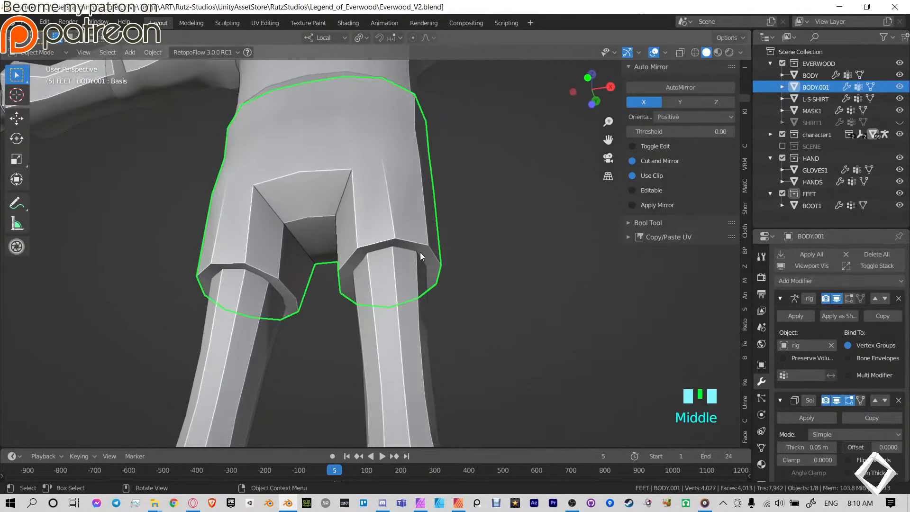
pyautogui.click(781, 447)
pyautogui.click(781, 448)
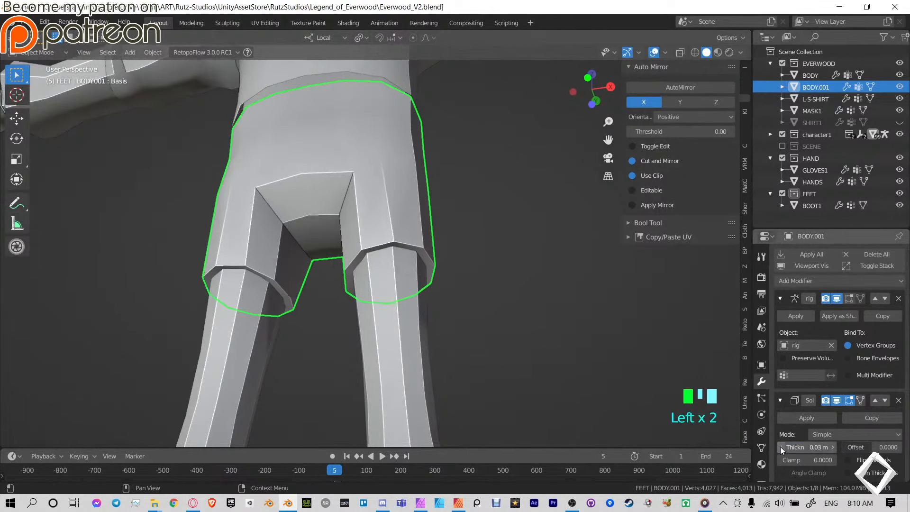
pyautogui.click(781, 447)
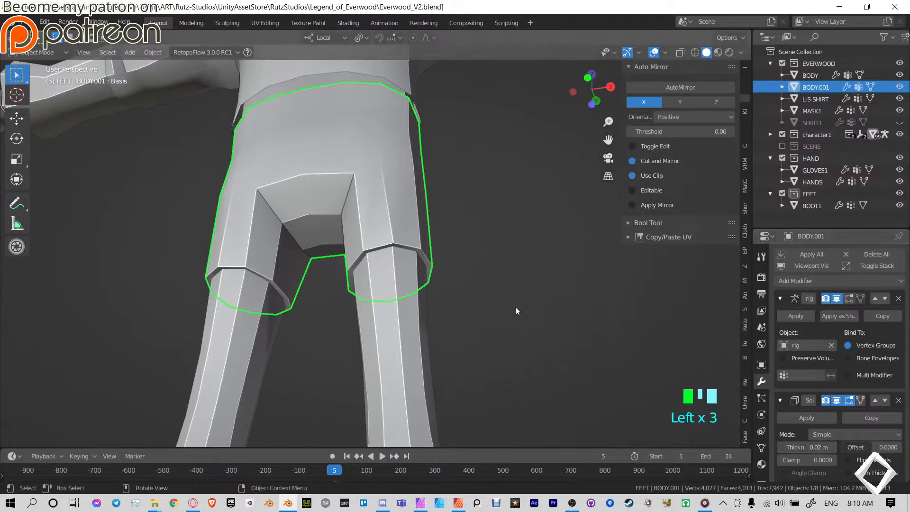
# Enable on-cage display for the shorts' Solidify modifier in Edit Mode, then return to Object Mode.
pyautogui.keyDown('shift'); pyautogui.moveTo(515, 312); pyautogui.dragTo(471, 268, button='middle'); pyautogui.keyUp('shift')
pyautogui.click(531, 269)
pyautogui.scroll(-2, 531, 269)
pyautogui.press('Tab')
pyautogui.scroll(2, 471, 340)
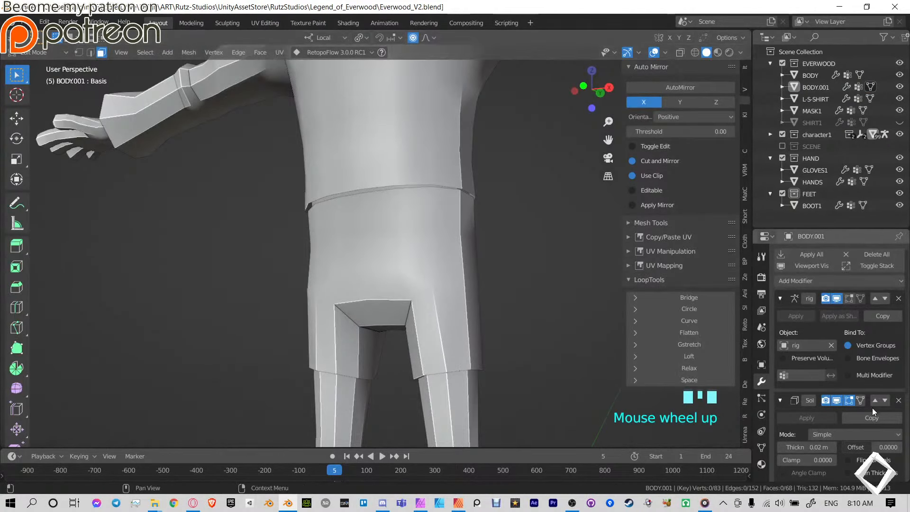
pyautogui.click(859, 401)
pyautogui.keyDown('shift'); pyautogui.moveTo(464, 324); pyautogui.dragTo(406, 253, button='middle'); pyautogui.keyUp('shift')
pyautogui.moveTo(413, 255); pyautogui.dragTo(418, 268)
pyautogui.press('Tab')
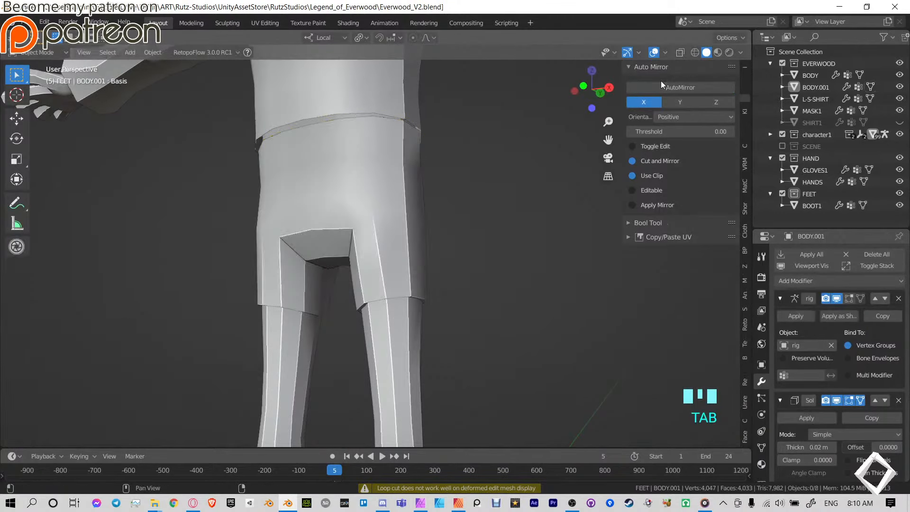
# Select the shorts and apply AutoMirror to them across the X axis.
pyautogui.click(663, 88)
pyautogui.press('Tab')
pyautogui.click(380, 212)
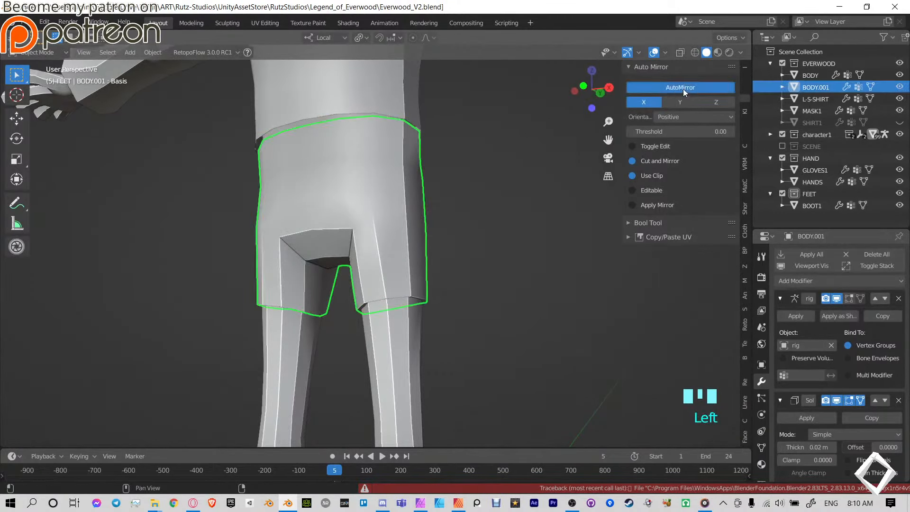
pyautogui.press('Tab')
pyautogui.moveTo(474, 236); pyautogui.dragTo(440, 236, button='middle')
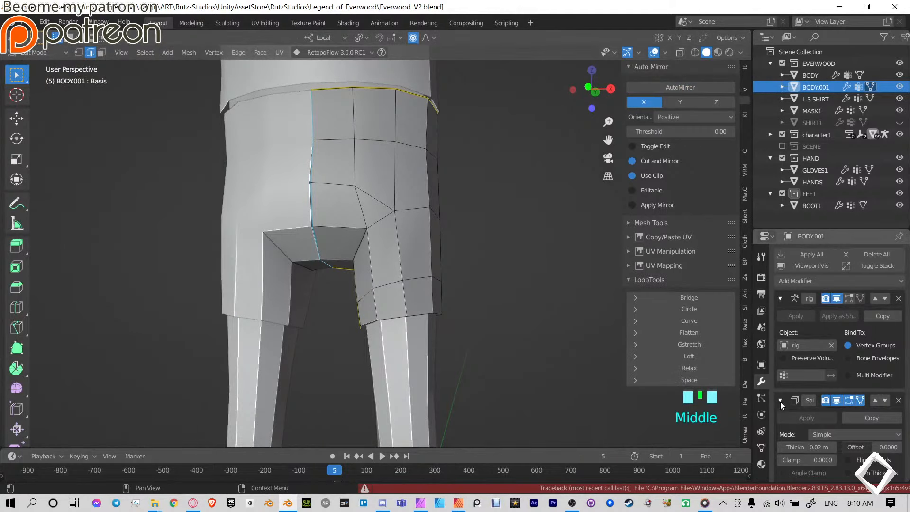
pyautogui.press('Tab')
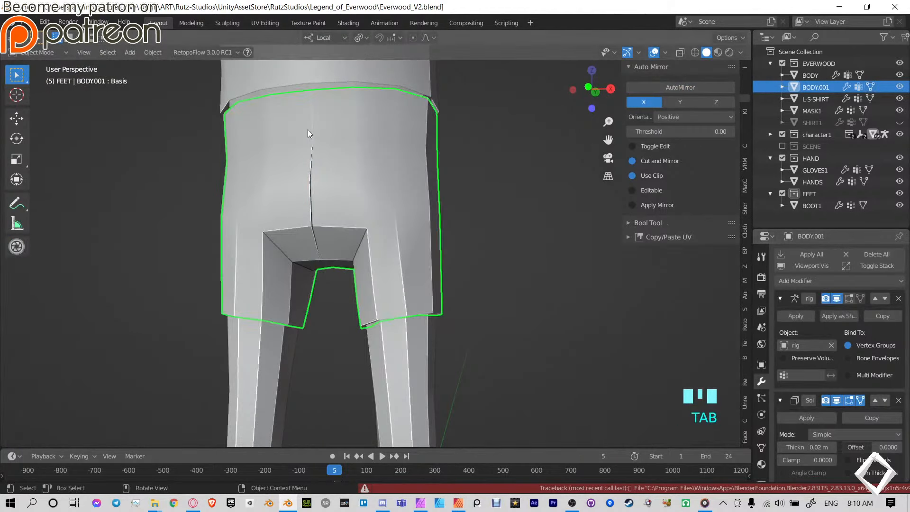
# Move the shorts' Mirror modifier above Solidify and collapse both modifiers.
pyautogui.click(784, 400)
pyautogui.click(875, 420)
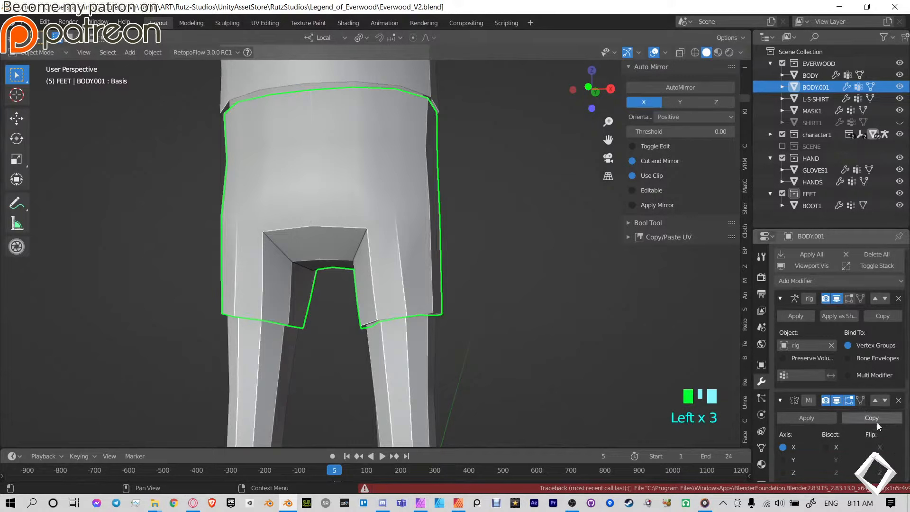
pyautogui.click(780, 400)
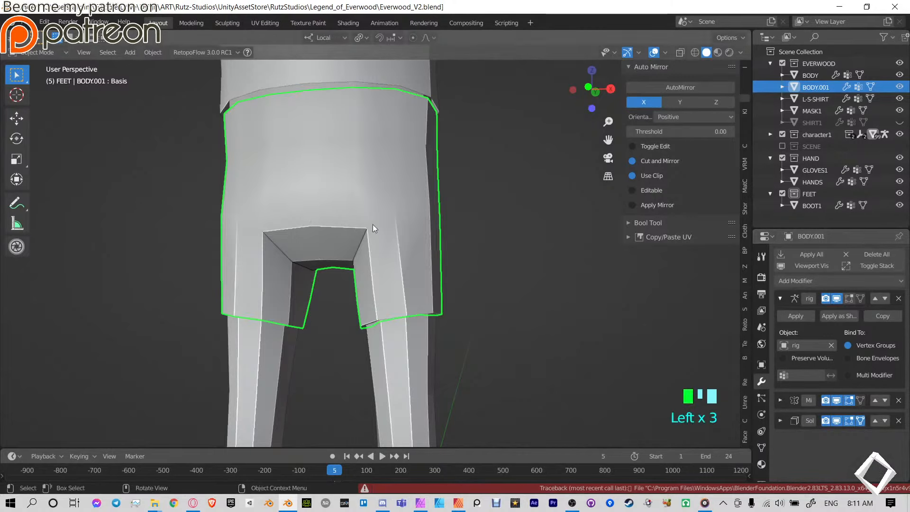
# Select the edge loop around the shorts' leg opening in Edit Mode and flatten it by scaling Z to 0.
pyautogui.press('Tab')
pyautogui.moveTo(461, 280)
pyautogui.mouseDown(button='middle')
pyautogui.moveTo(432, 292)
pyautogui.moveTo(440, 280)
pyautogui.moveTo(516, 281)
pyautogui.moveTo(474, 292)
pyautogui.mouseUp(button='middle')
pyautogui.press('3')
pyautogui.keyDown('alt'); pyautogui.click(442, 278); pyautogui.keyUp('alt')
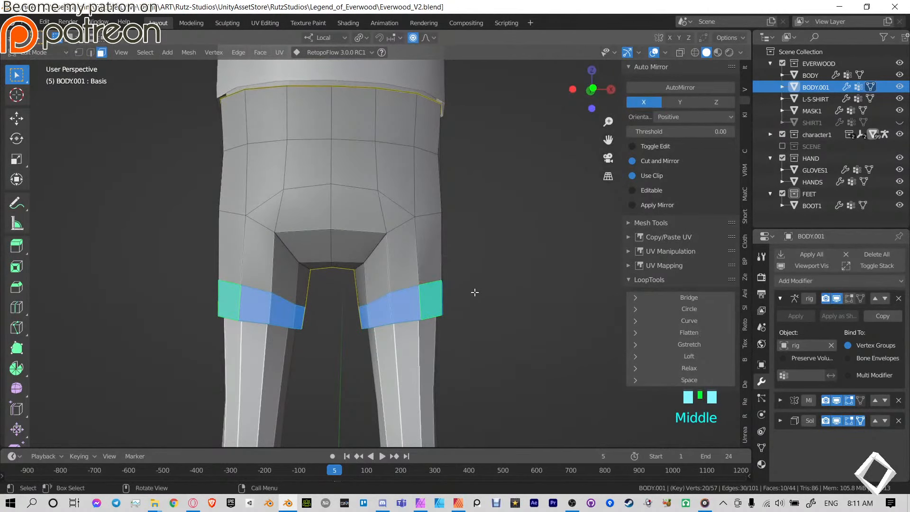
pyautogui.press('2')
pyautogui.keyDown('alt'); pyautogui.click(460, 308); pyautogui.keyUp('alt')
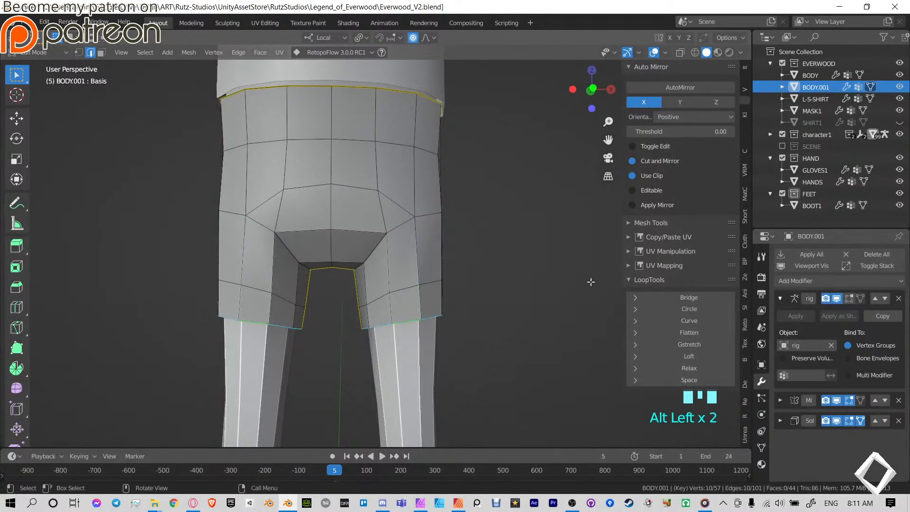
pyautogui.press('s')
pyautogui.press('z')
pyautogui.press('0')
pyautogui.press('Return')
# Move the flattened leg-opening edge loop down along Z to lengthen the shorts.
pyautogui.press('g')
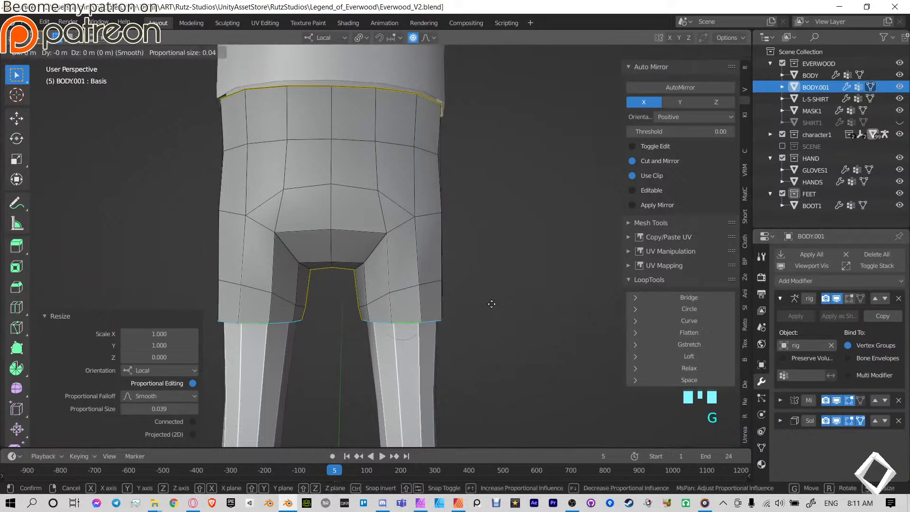
pyautogui.press('z')
pyautogui.click(491, 319)
# Select the edge loop just above the leg opening and flatten it by scaling Z to 0.
pyautogui.keyDown('alt'); pyautogui.click(392, 285); pyautogui.keyUp('alt')
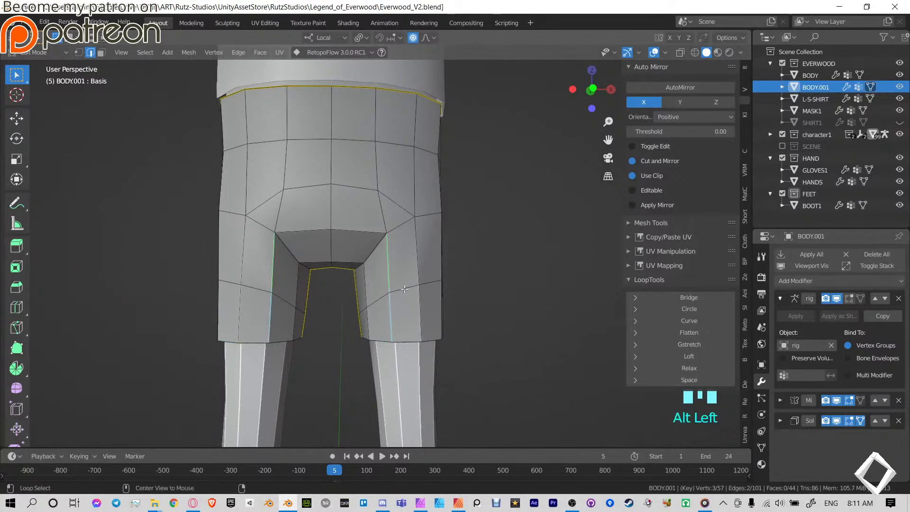
pyautogui.keyDown('alt'); pyautogui.click(405, 289); pyautogui.keyUp('alt')
pyautogui.press('s')
pyautogui.press('z')
pyautogui.press('0')
pyautogui.press('Return')
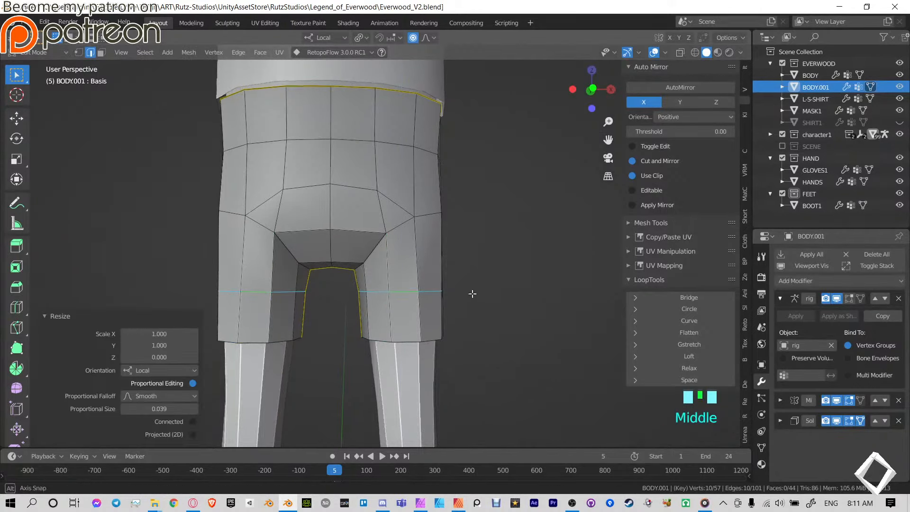
# Edge-slide the flattened loop down toward the leg opening to form a narrow hem band.
pyautogui.moveTo(472, 293); pyautogui.dragTo(422, 312, button='middle')
pyautogui.press('g')
pyautogui.press('g')
pyautogui.click(395, 314)
pyautogui.press('e')
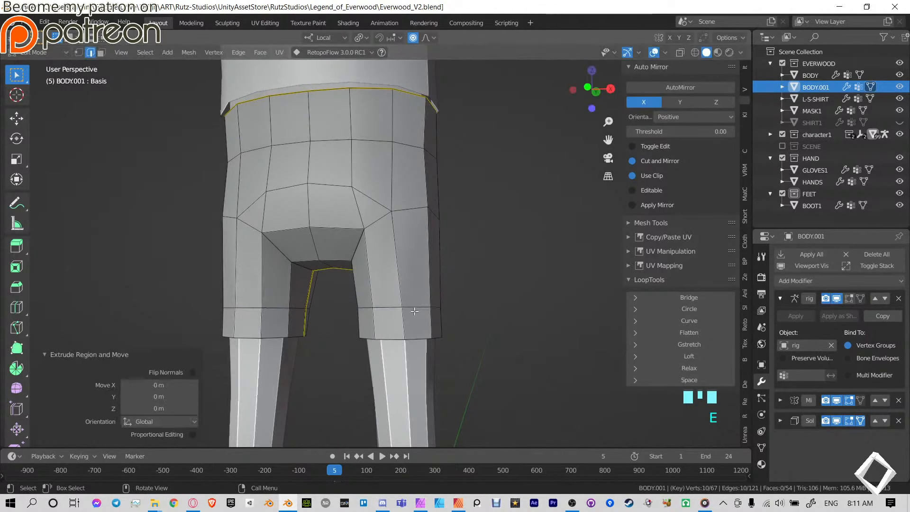
pyautogui.hotkey('ctrl', 'z')
# Separate the face loop of the shorts' hem band into its own object and return to Object Mode.
pyautogui.keyDown('alt'); pyautogui.click(467, 315); pyautogui.keyUp('alt')
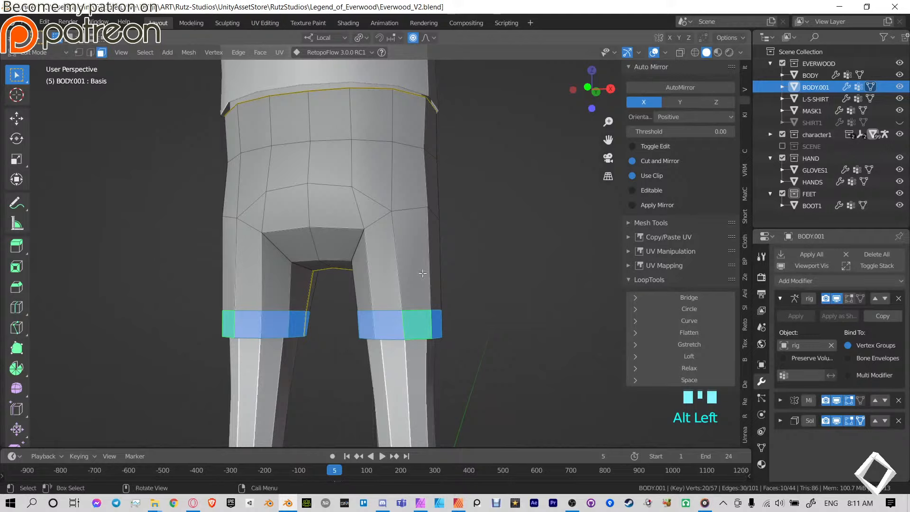
pyautogui.press('p')
pyautogui.click(433, 286)
pyautogui.press('Tab')
# Select the separated hem bands and set their Solidify thickness to 0.03 m.
pyautogui.click(815, 98)
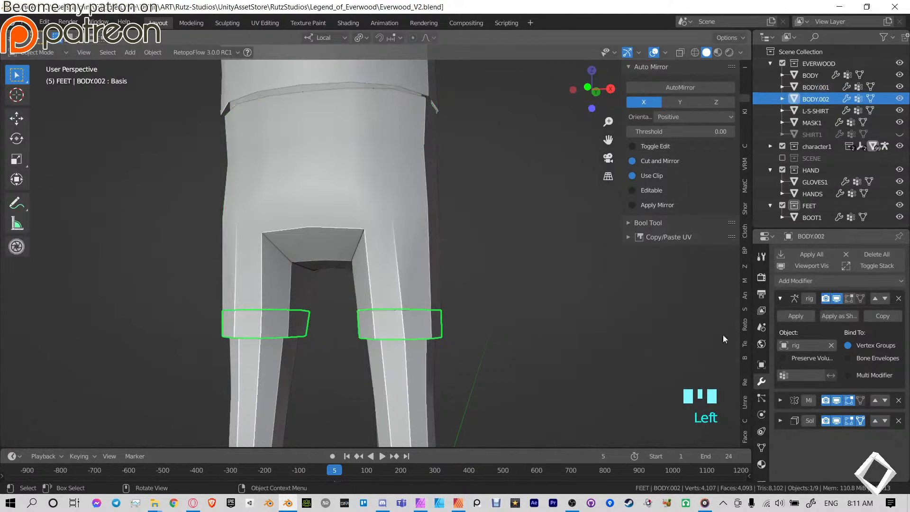
pyautogui.click(780, 420)
pyautogui.click(835, 466)
pyautogui.click(513, 262)
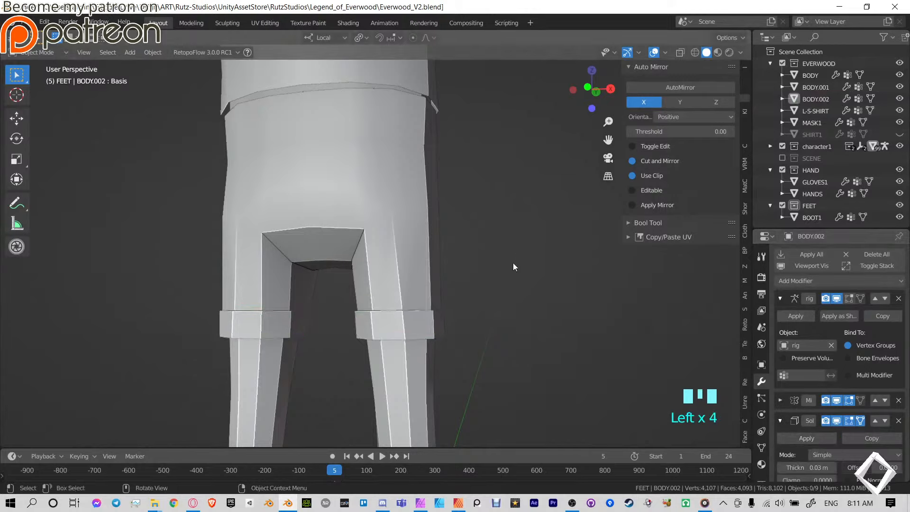
# Set the Solidify thickness of the separated hem cuffs to 0.04 m.
pyautogui.moveTo(512, 262); pyautogui.dragTo(441, 242, button='middle')
pyautogui.scroll(-2, 442, 242)
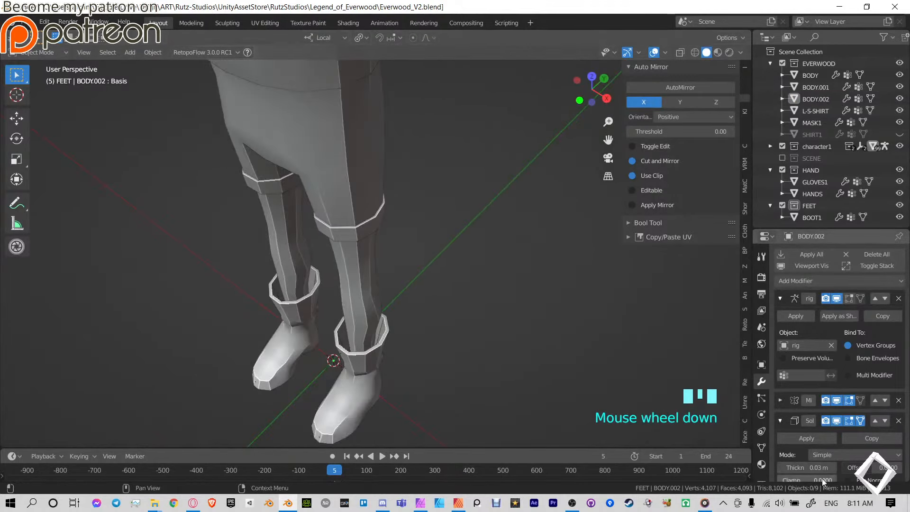
pyautogui.click(382, 209)
pyautogui.click(377, 229)
pyautogui.click(780, 420)
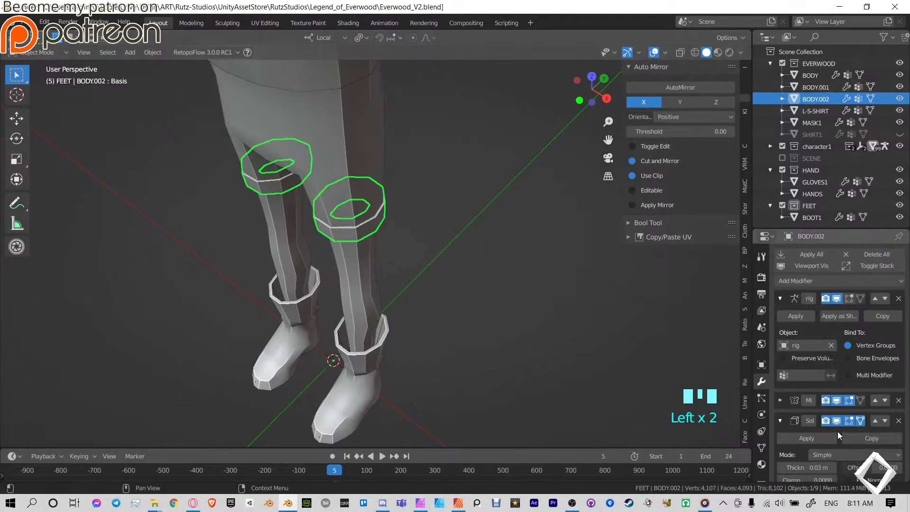
pyautogui.click(834, 468)
pyautogui.click(471, 264)
pyautogui.moveTo(471, 264); pyautogui.dragTo(469, 224, button='middle')
pyautogui.scroll(-4, 407, 232)
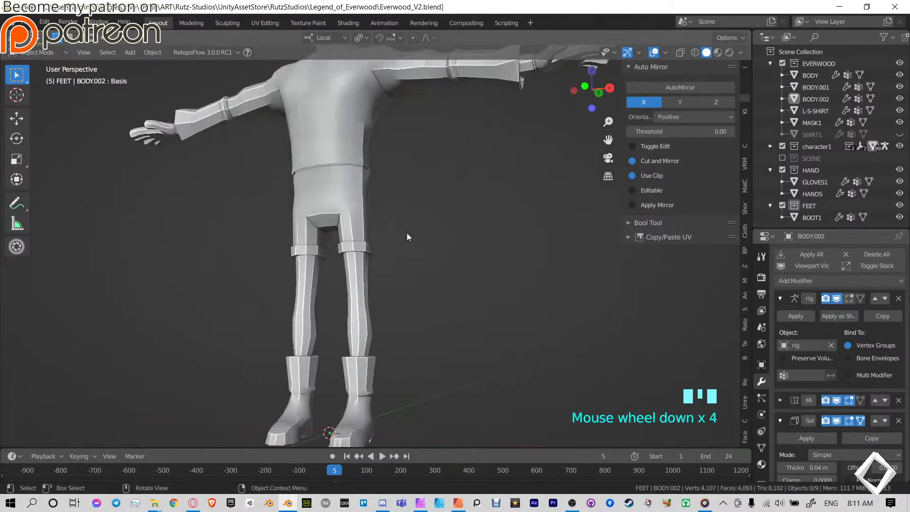
pyautogui.keyDown('shift'); pyautogui.moveTo(407, 233); pyautogui.dragTo(348, 342, button='middle'); pyautogui.keyUp('shift')
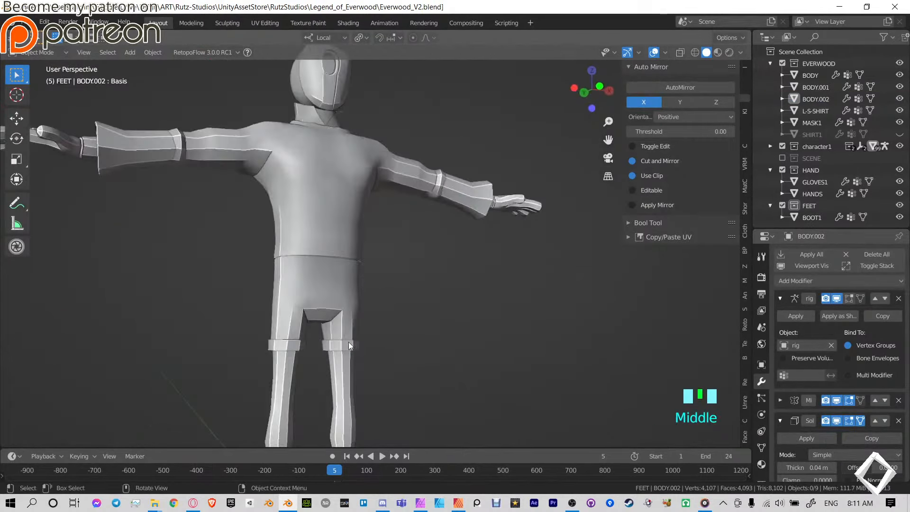
# Remove the Basis shape key from the hem cuffs so that their modifiers can be applied.
pyautogui.click(348, 342)
pyautogui.click(781, 401)
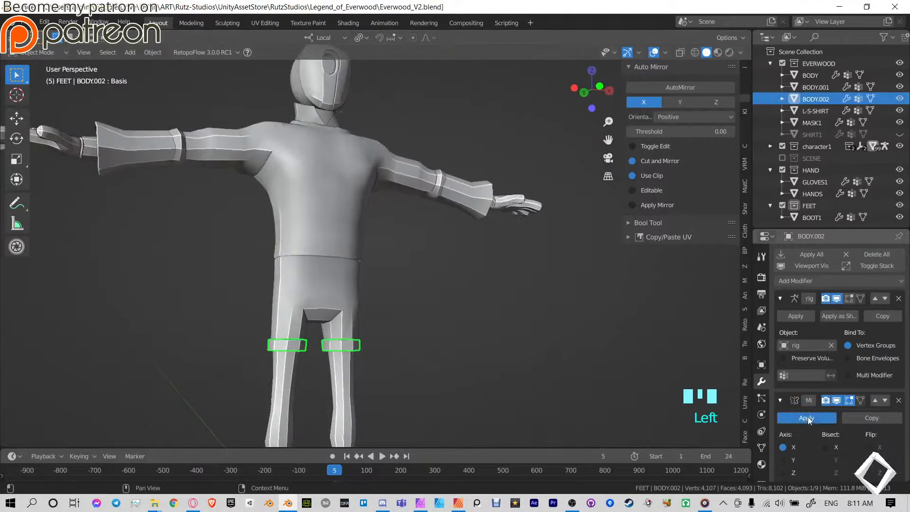
pyautogui.click(806, 418)
pyautogui.click(761, 445)
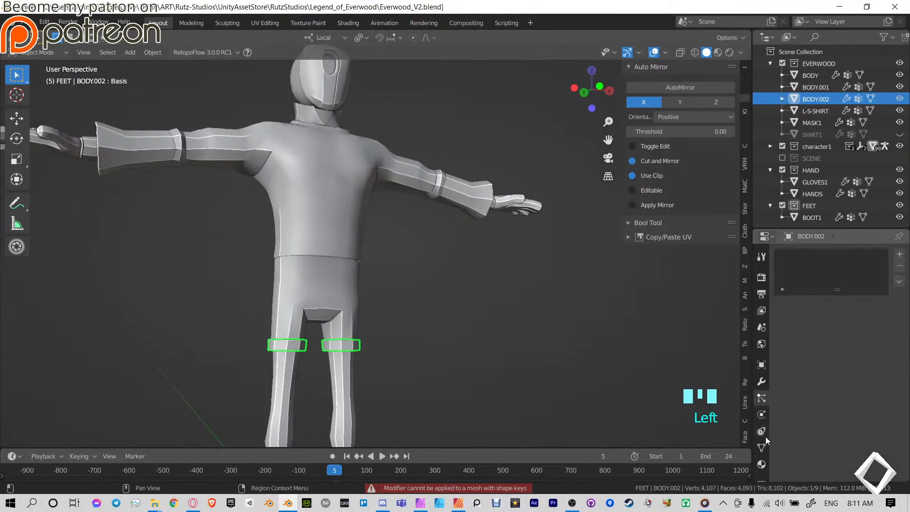
pyautogui.click(899, 310)
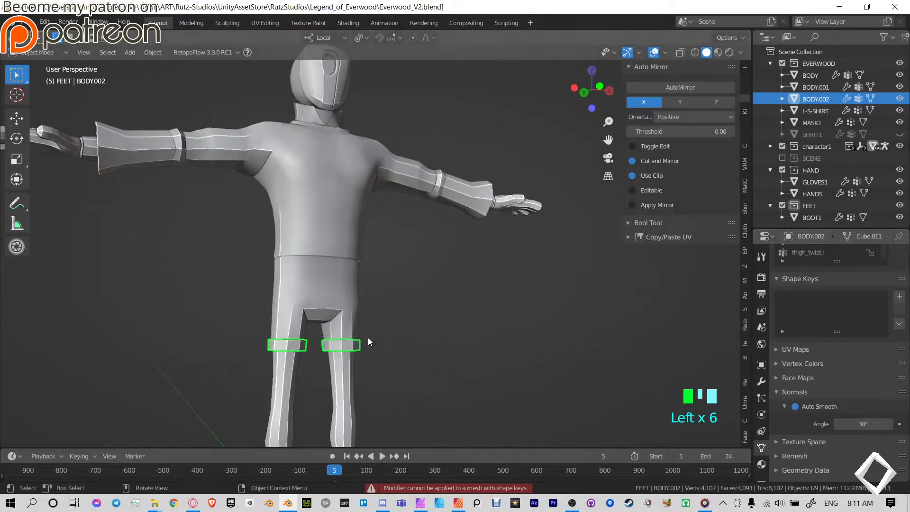
# Apply the Mirror and Solidify modifiers on the hem cuffs, keeping the rig's Armature modifier live.
pyautogui.click(762, 382)
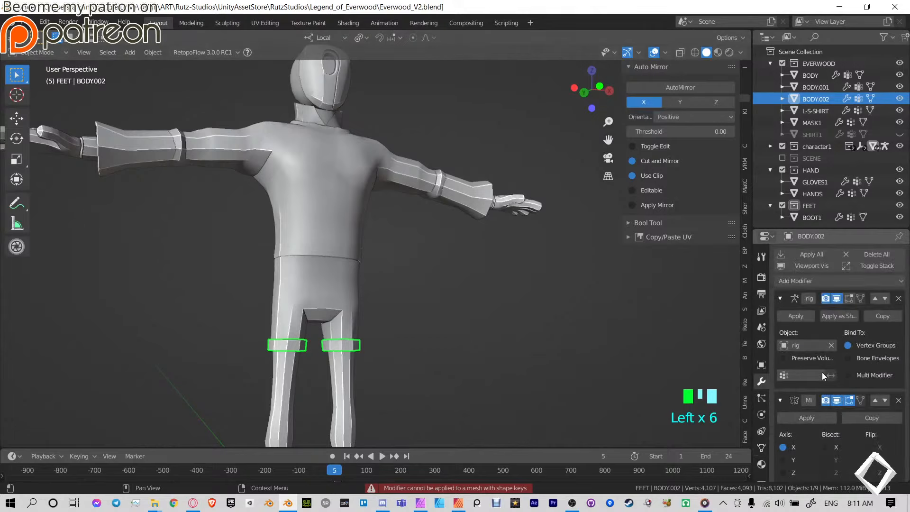
pyautogui.click(813, 419)
pyautogui.hotkey('ctrl', 'z')
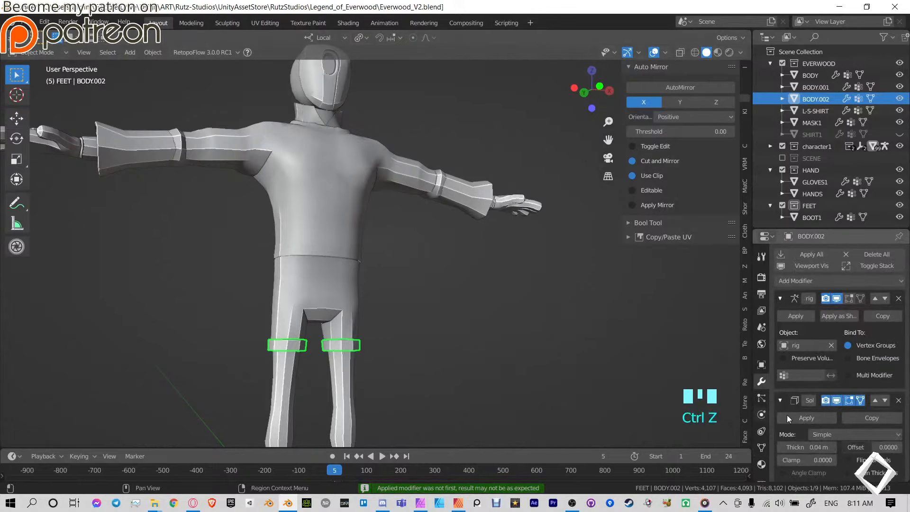
pyautogui.scroll(-3, 331, 237)
pyautogui.scroll(-6, 858, 368)
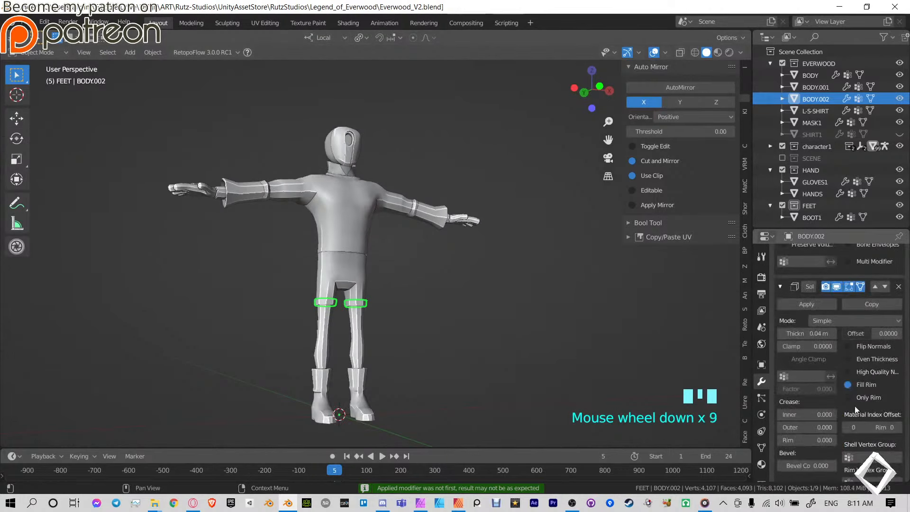
pyautogui.click(801, 303)
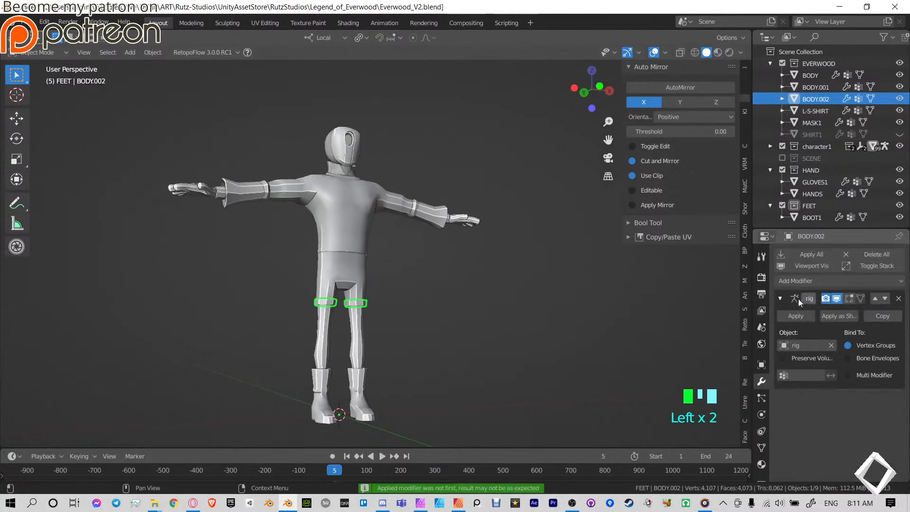
# Select the shorts and delete their Basis shape key.
pyautogui.scroll(8, 353, 319)
pyautogui.click(353, 319)
pyautogui.keyDown('shift'); pyautogui.moveTo(380, 358); pyautogui.dragTo(392, 371, button='middle'); pyautogui.keyUp('shift')
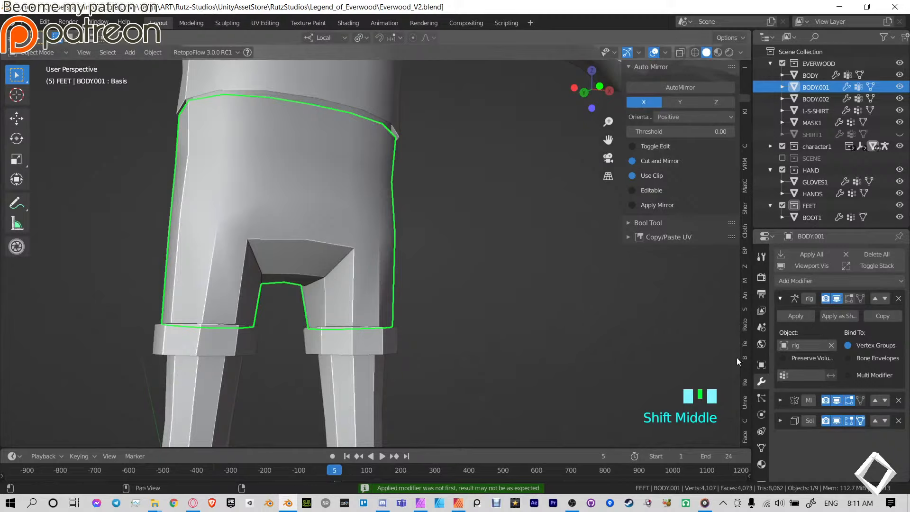
pyautogui.click(761, 447)
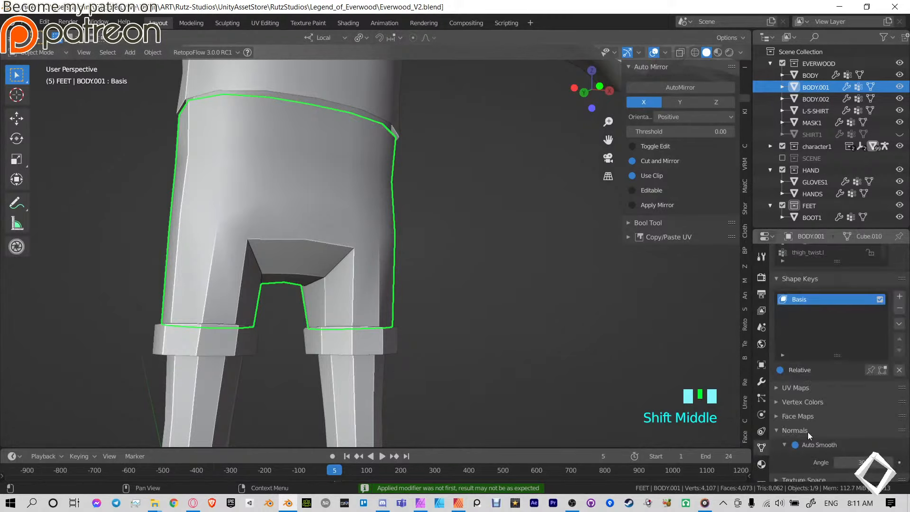
pyautogui.click(899, 308)
# Apply the Mirror and Solidify modifiers on the shorts, leaving only the rig's Armature modifier.
pyautogui.click(761, 383)
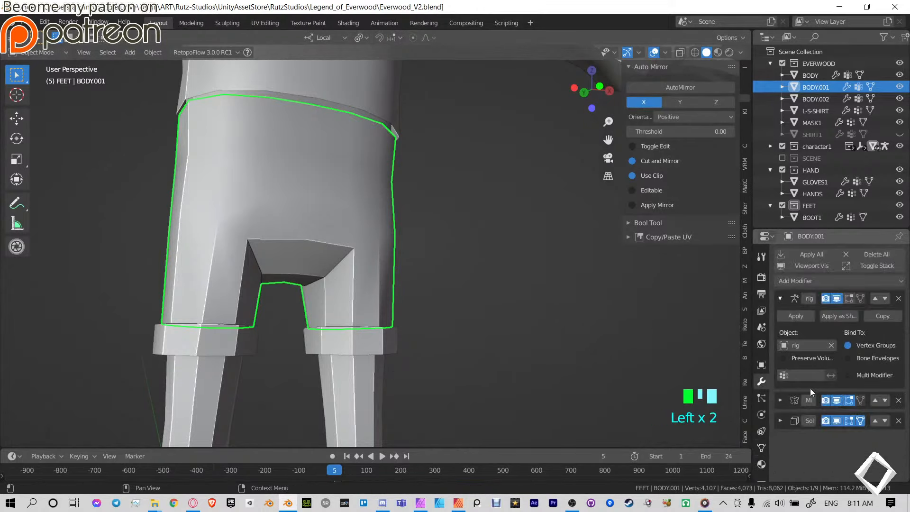
pyautogui.click(783, 399)
pyautogui.click(792, 414)
pyautogui.click(779, 399)
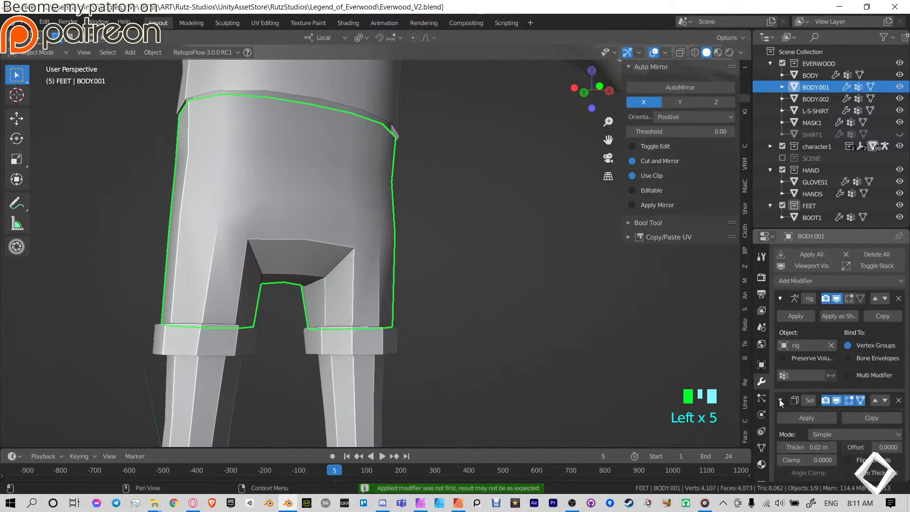
pyautogui.scroll(-2, 853, 466)
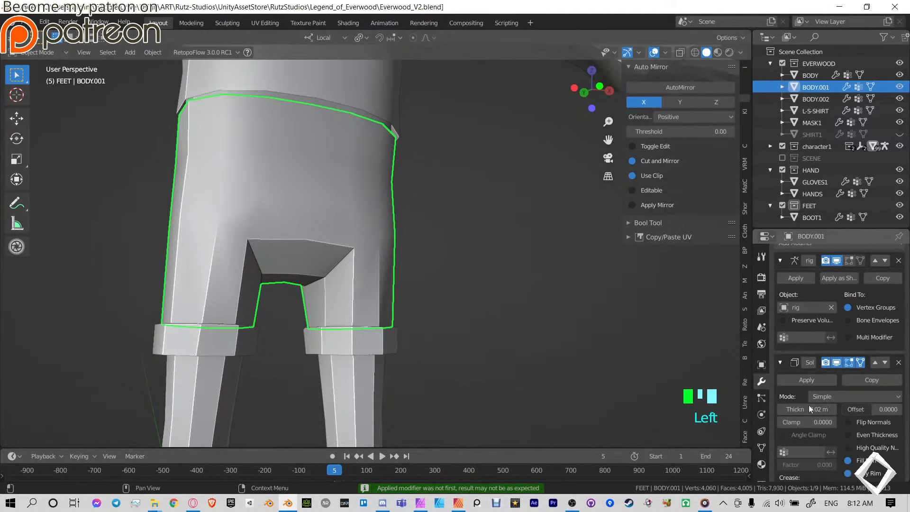
pyautogui.click(781, 380)
# Join the hem cuffs into the shorts object BODY.001.
pyautogui.keyDown('shift'); pyautogui.moveTo(474, 241); pyautogui.dragTo(503, 325, button='middle'); pyautogui.keyUp('shift')
pyautogui.keyDown('shift'); pyautogui.click(504, 325); pyautogui.keyUp('shift')
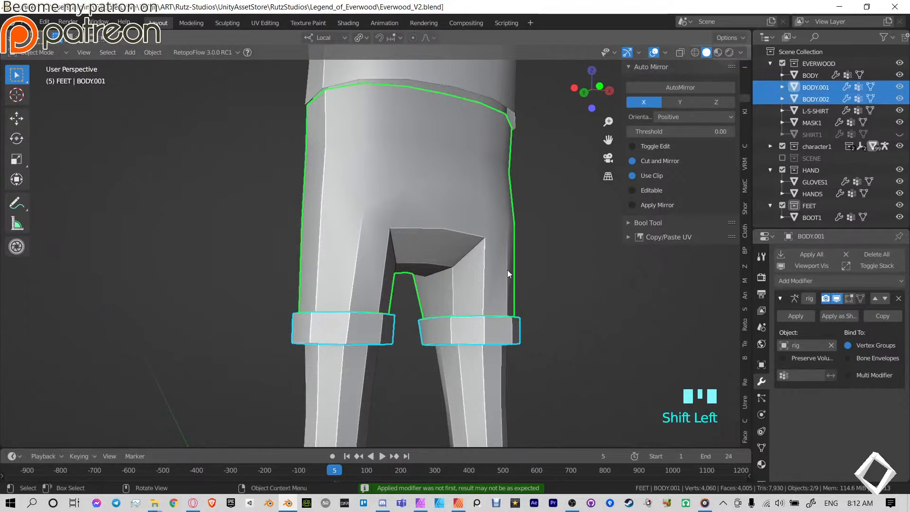
pyautogui.hotkey('ctrl', 'j')
pyautogui.scroll(-1, 507, 273)
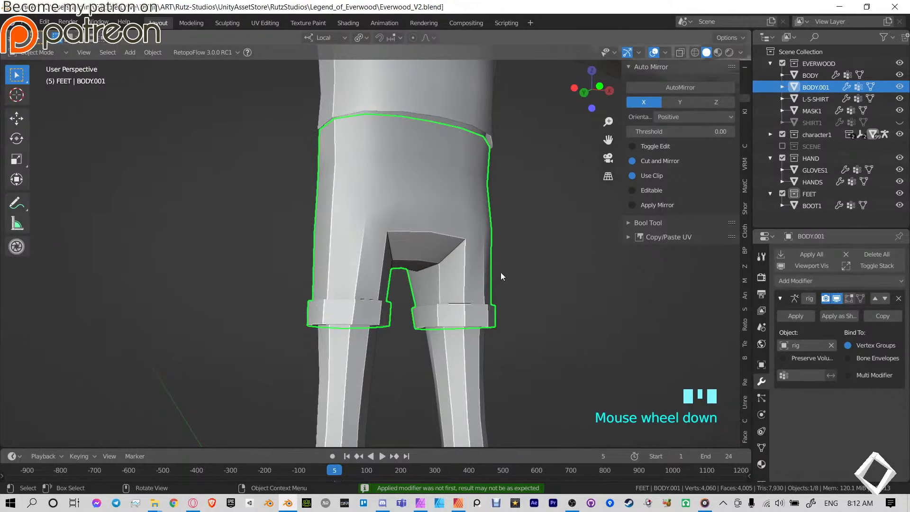
# Isolate the joined shorts in local view and enter Edit Mode looking down into the leg openings.
pyautogui.press('KP_Divide')
pyautogui.moveTo(494, 280); pyautogui.dragTo(505, 204, button='middle')
pyautogui.scroll(3, 549, 236)
pyautogui.moveTo(549, 237); pyautogui.dragTo(493, 270, button='middle')
pyautogui.press('Tab')
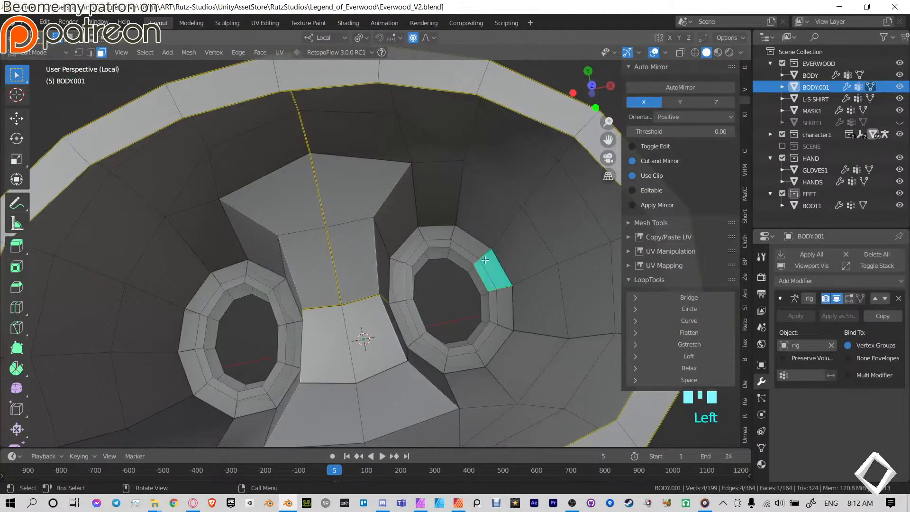
# Try to delete the overlapping face loops where both leg openings meet the cuffs.
pyautogui.keyDown('alt'); pyautogui.click(482, 256); pyautogui.keyUp('alt')
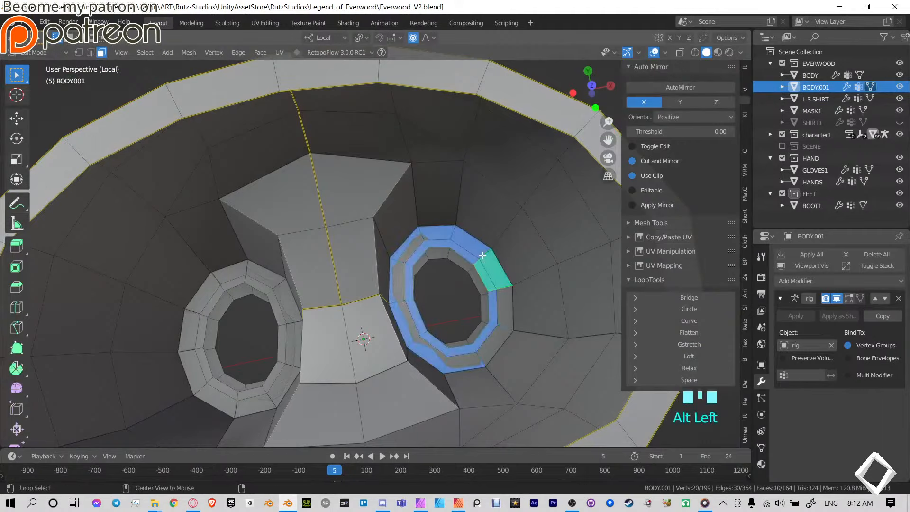
pyautogui.keyDown('alt'); pyautogui.keyDown('shift'); pyautogui.click(244, 273); pyautogui.keyUp('shift'); pyautogui.keyUp('alt')
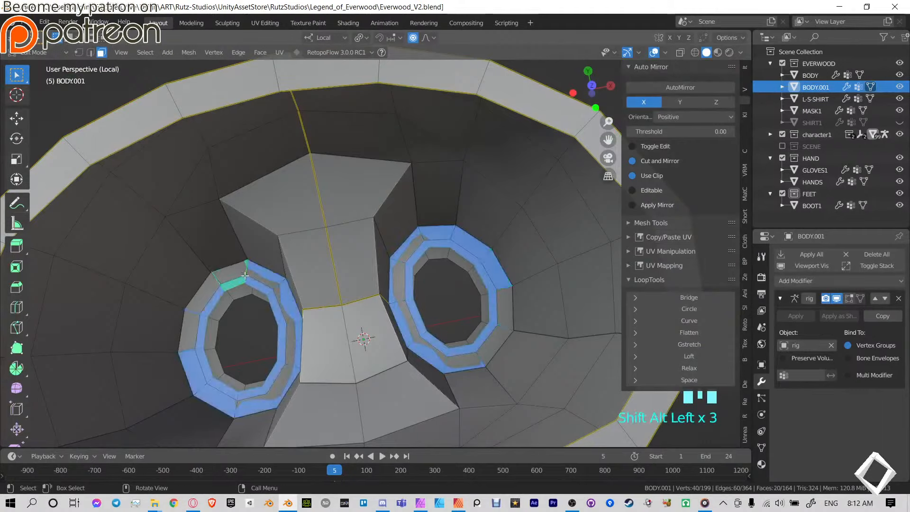
pyautogui.press('x')
pyautogui.click(245, 274)
# Try to delete the top face loops of both cuffs, and undo both face deletions.
pyautogui.keyDown('alt'); pyautogui.click(266, 273); pyautogui.keyUp('alt')
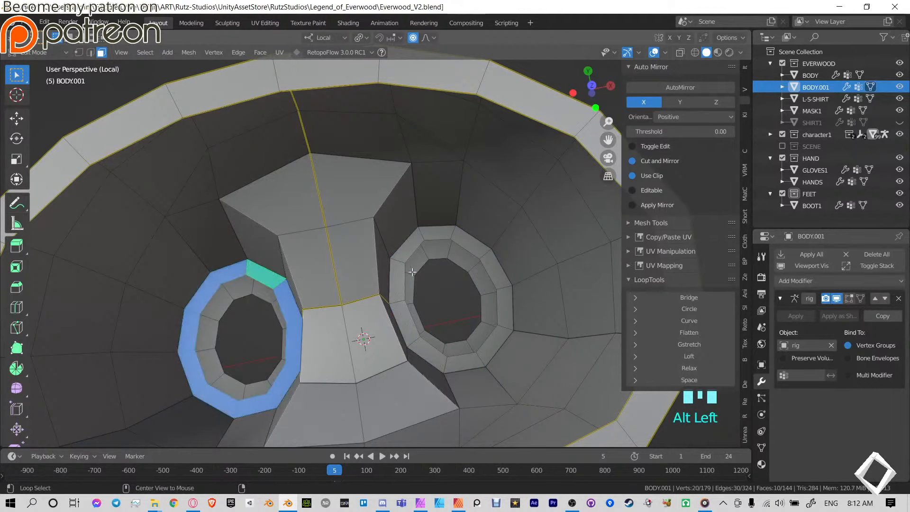
pyautogui.keyDown('alt'); pyautogui.keyDown('shift'); pyautogui.click(422, 235); pyautogui.keyUp('shift'); pyautogui.keyUp('alt')
pyautogui.press('x')
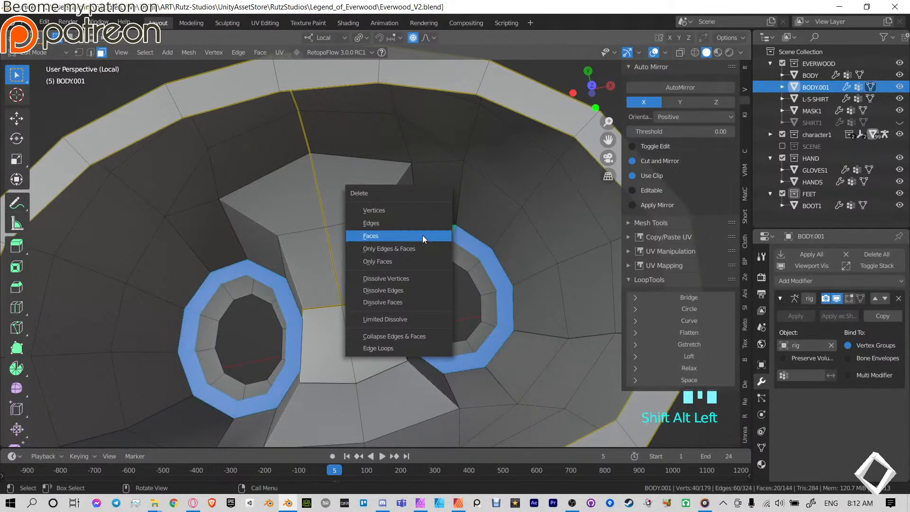
pyautogui.click(422, 235)
pyautogui.moveTo(542, 353); pyautogui.dragTo(448, 290, button='middle')
pyautogui.hotkey('ctrl', 'z')
pyautogui.hotkey('ctrl', 'z')
# With proportional editing off, move one cuff's top face loop down along Z to expose the shorts' leg rim.
pyautogui.click(427, 297)
pyautogui.keyDown('alt'); pyautogui.click(446, 288); pyautogui.keyUp('alt')
pyautogui.click(448, 289)
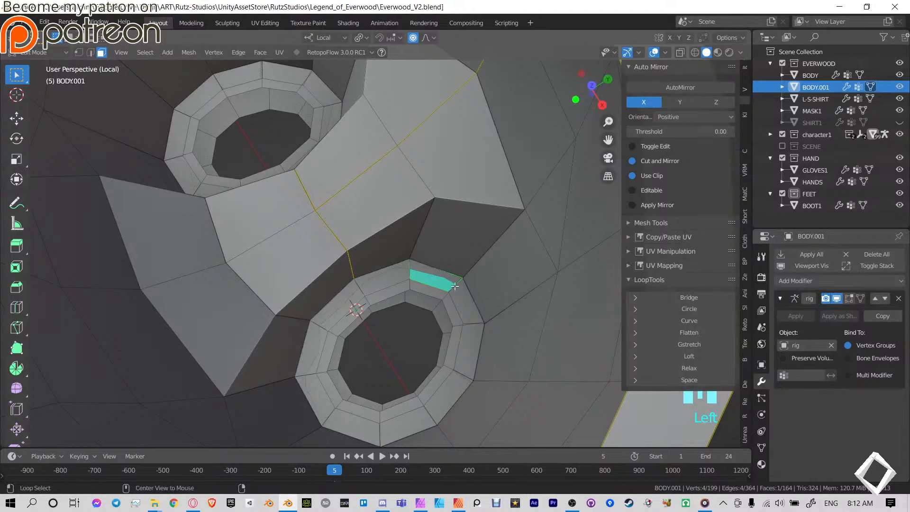
pyautogui.keyDown('alt'); pyautogui.click(469, 303); pyautogui.keyUp('alt')
pyautogui.press('g')
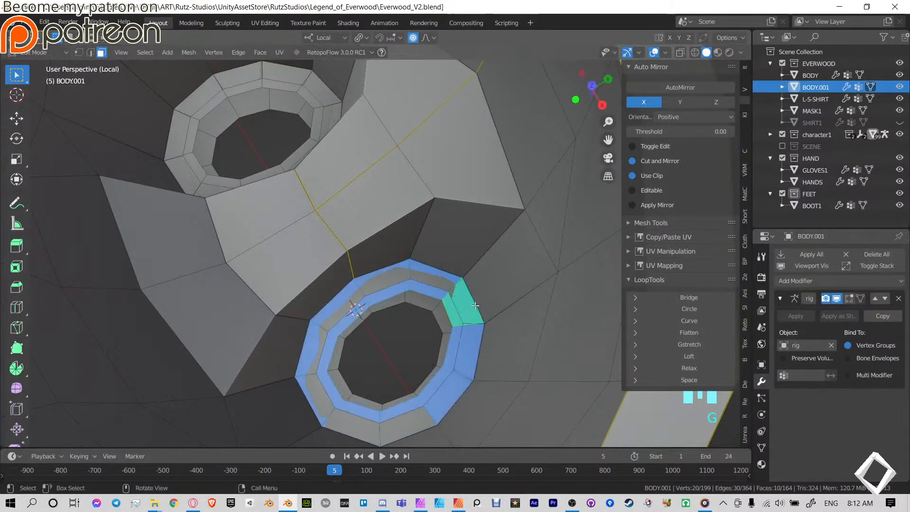
pyautogui.moveTo(475, 306); pyautogui.dragTo(441, 251, button='middle')
pyautogui.press('g')
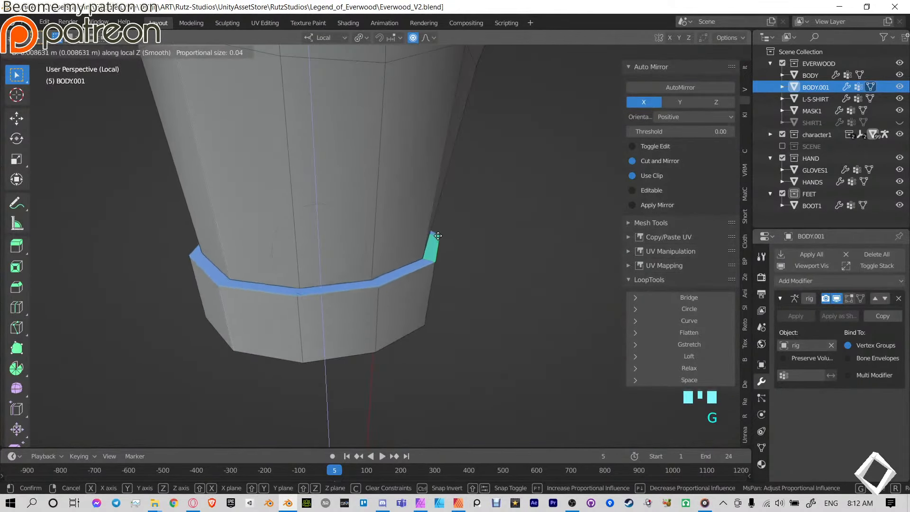
pyautogui.click(438, 244)
pyautogui.press('g')
pyautogui.press('z')
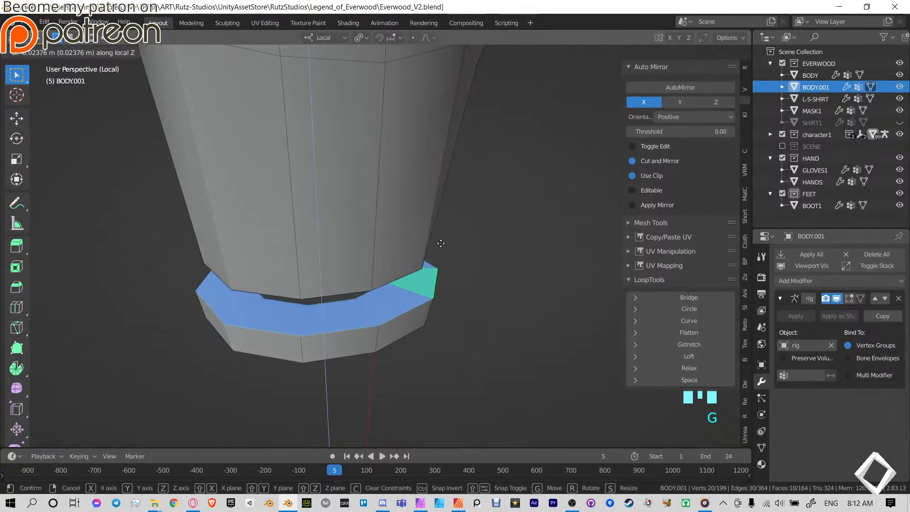
pyautogui.rightClick(439, 254)
pyautogui.moveTo(429, 276); pyautogui.dragTo(446, 244, button='middle')
pyautogui.press('g')
pyautogui.press('z')
pyautogui.click(432, 227)
# Delete the hidden rim face loop at the bottom of the shorts' leg opening.
pyautogui.scroll(4, 432, 227)
pyautogui.keyDown('alt'); pyautogui.click(463, 106); pyautogui.keyUp('alt')
pyautogui.press('x')
pyautogui.click(458, 112)
pyautogui.scroll(-3, 459, 112)
# Move the cuff's top face loop back up along Z against the shorts' leg and leave Edit Mode.
pyautogui.keyDown('alt'); pyautogui.click(441, 291); pyautogui.keyUp('alt')
pyautogui.press('g')
pyautogui.press('z')
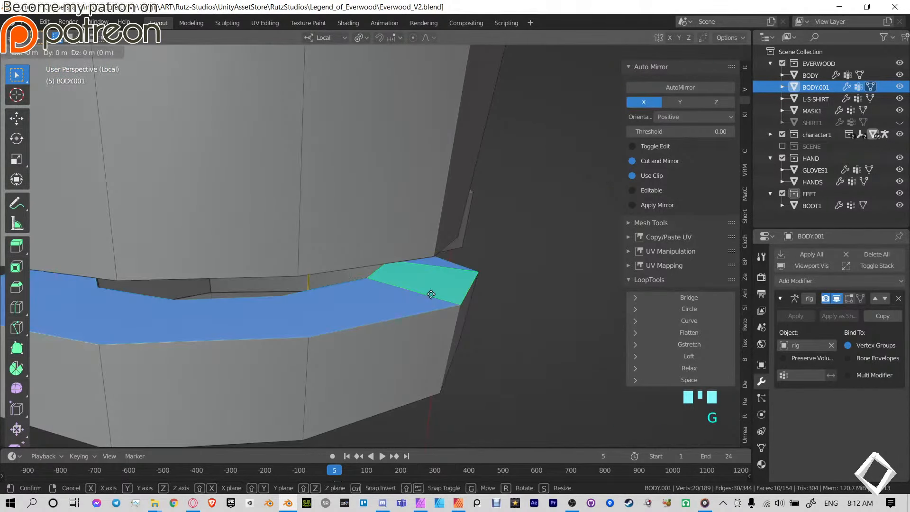
pyautogui.click(432, 251)
pyautogui.press('Tab')
pyautogui.scroll(-5, 432, 252)
pyautogui.moveTo(454, 243); pyautogui.dragTo(454, 232, button='middle')
# Mirror the cleaned-up leg across X with AutoMirror in positive orientation and apply the Mirror modifier.
pyautogui.press('Tab')
pyautogui.press('Tab')
pyautogui.press('Tab')
pyautogui.scroll(-5, 370, 142)
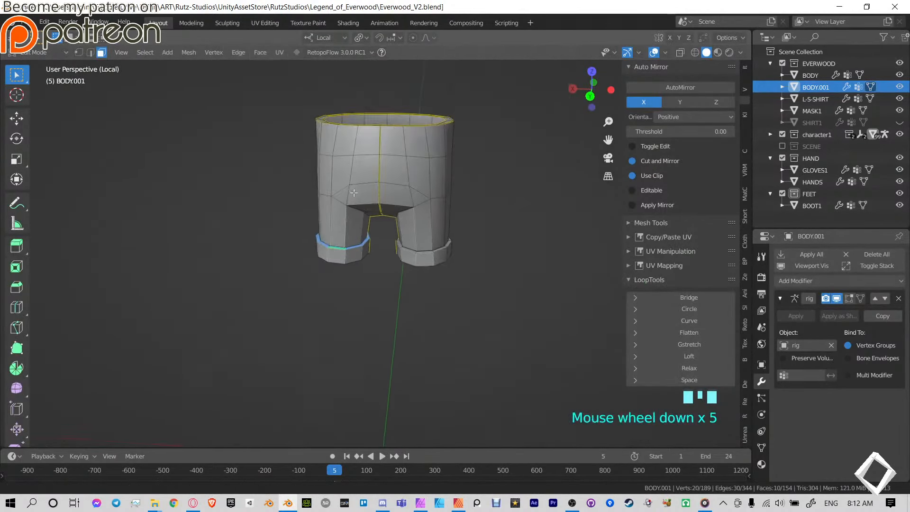
pyautogui.moveTo(370, 142); pyautogui.dragTo(511, 266, button='middle')
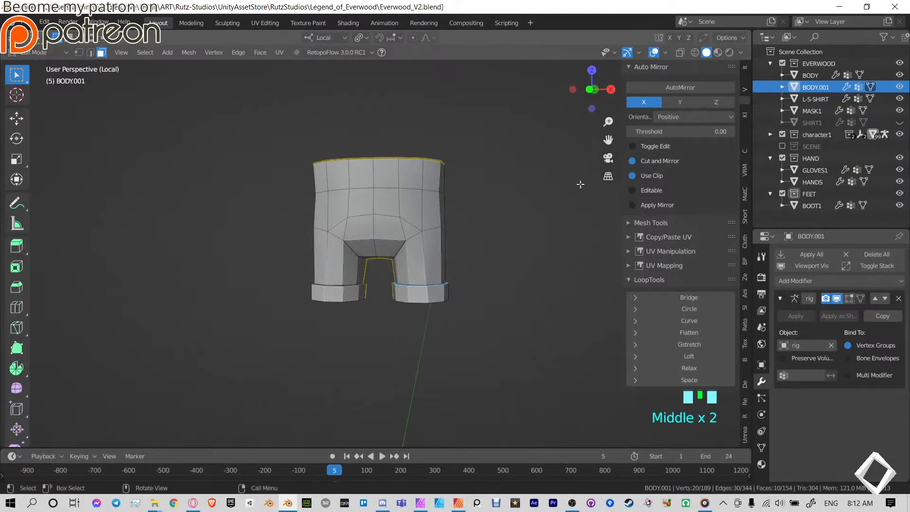
pyautogui.press('Tab')
pyautogui.click(688, 87)
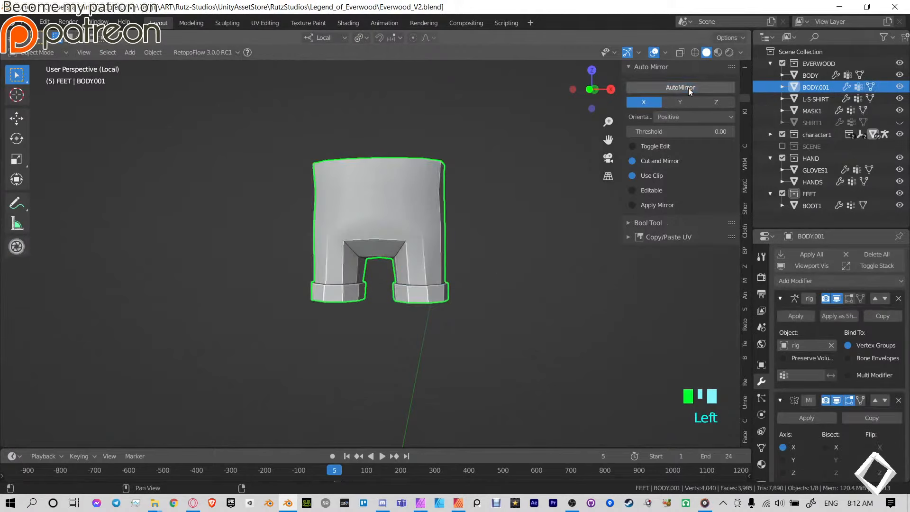
pyautogui.click(805, 419)
# Check the mirrored cuffs on the shorts and exit local view to show the whole character again.
pyautogui.press('Tab')
pyautogui.moveTo(498, 247); pyautogui.dragTo(455, 204, button='middle')
pyautogui.scroll(5, 449, 278)
pyautogui.keyDown('shift'); pyautogui.moveTo(454, 203); pyautogui.dragTo(367, 143, button='middle'); pyautogui.keyUp('shift')
pyautogui.press('Tab')
pyautogui.scroll(-1, 368, 144)
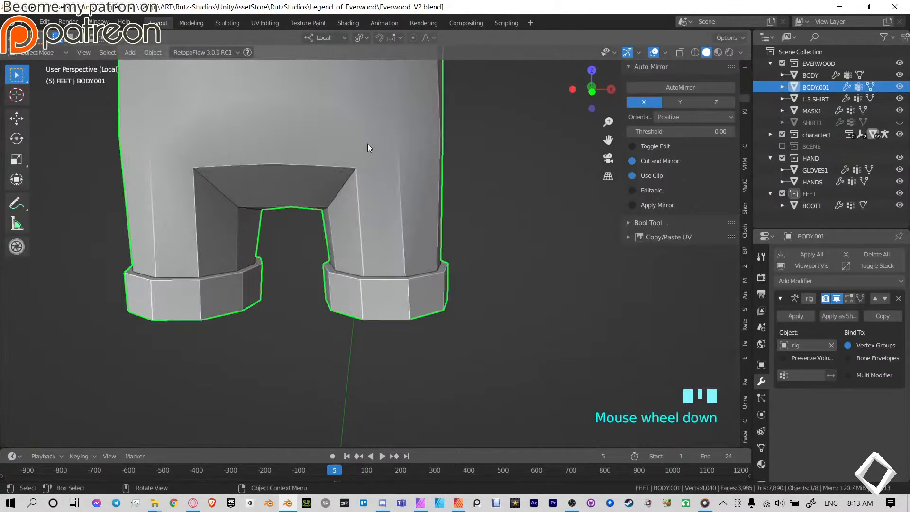
pyautogui.press('KP_Divide')
pyautogui.scroll(-3, 367, 144)
pyautogui.keyDown('shift'); pyautogui.moveTo(522, 244); pyautogui.dragTo(420, 256, button='middle'); pyautogui.keyUp('shift')
# Widen the waist hem edge loop of L-S-SHIRT by a scale of 1.131 and the loop above it by 1.070.
pyautogui.click(385, 280)
pyautogui.press('Tab')
pyautogui.keyDown('alt'); pyautogui.click(400, 296); pyautogui.keyUp('alt')
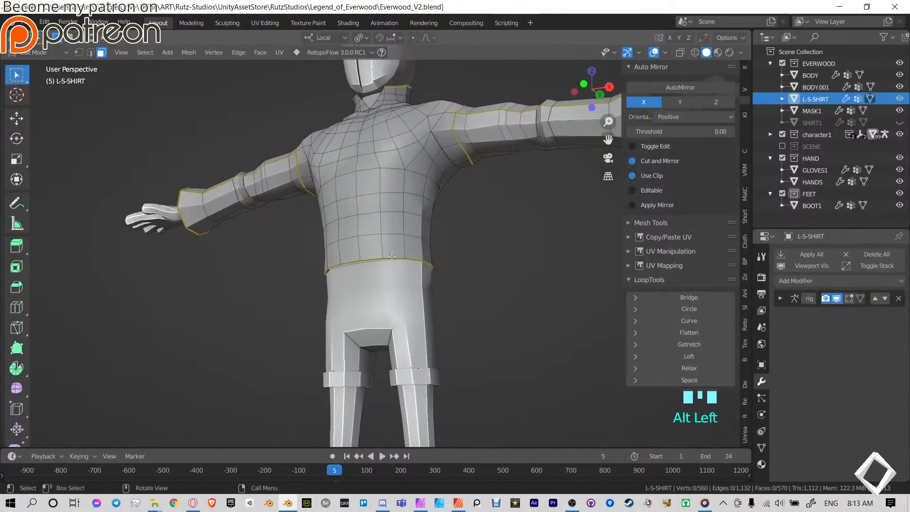
pyautogui.press('s')
pyautogui.click(509, 271)
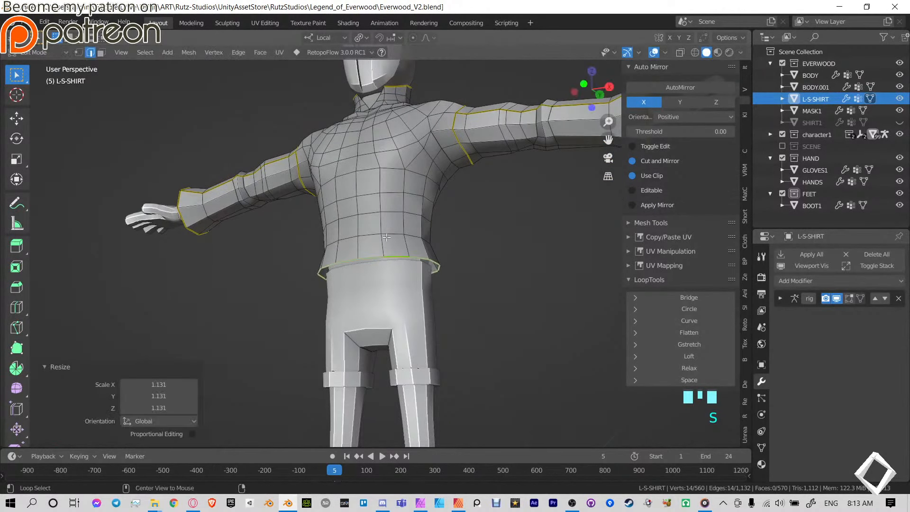
pyautogui.keyDown('alt'); pyautogui.click(471, 237); pyautogui.keyUp('alt')
pyautogui.moveTo(461, 239); pyautogui.dragTo(476, 224, button='middle')
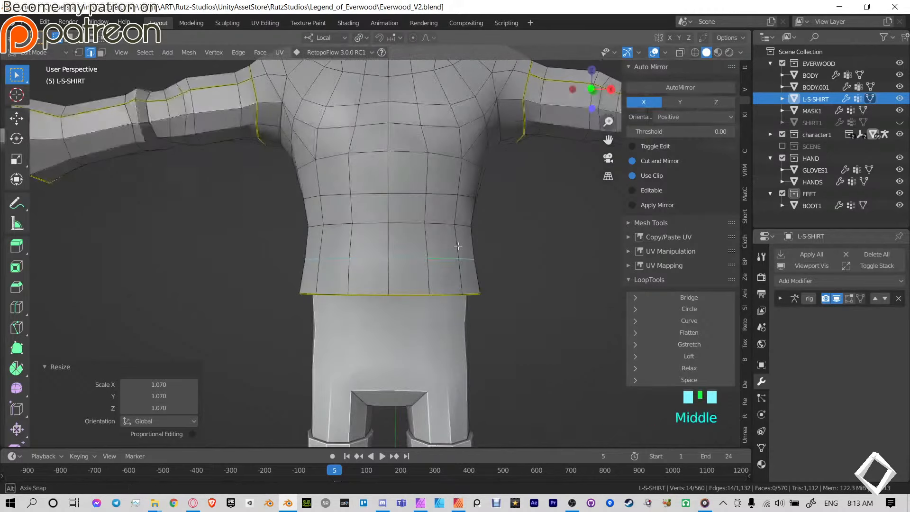
# Widen the shirt's second edge loop above the hem slightly and lower the hem edge loop along local Z.
pyautogui.keyDown('alt'); pyautogui.click(477, 223); pyautogui.keyUp('alt')
pyautogui.press('s')
pyautogui.click(502, 227)
pyautogui.keyDown('shift'); pyautogui.moveTo(493, 294); pyautogui.dragTo(470, 238, button='middle'); pyautogui.keyUp('shift')
pyautogui.moveTo(412, 234); pyautogui.dragTo(415, 216, button='middle')
pyautogui.keyDown('alt'); pyautogui.click(418, 217); pyautogui.keyUp('alt')
pyautogui.press('g')
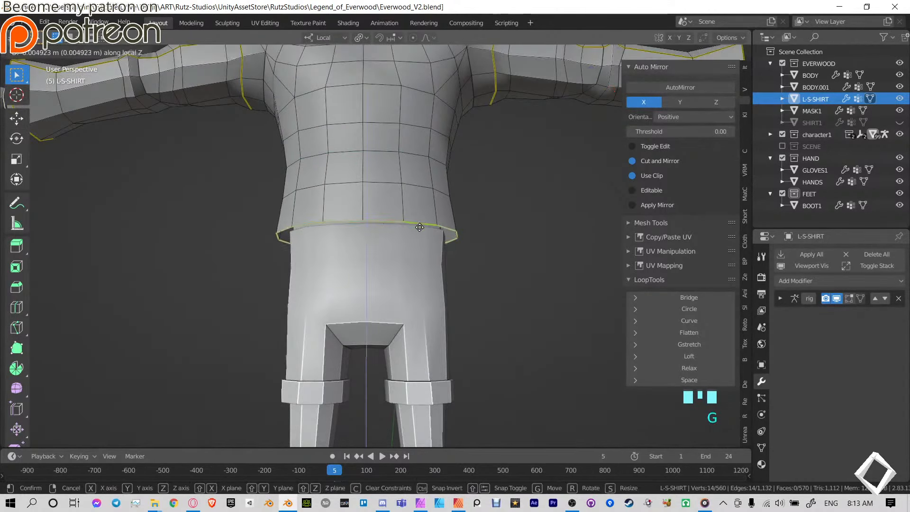
pyautogui.click(419, 234)
# Add a centred loop cut around the lengthened hem band, leave Edit Mode and save the file.
pyautogui.hotkey('ctrl', 'r')
pyautogui.doubleClick(459, 218)
pyautogui.press('Tab')
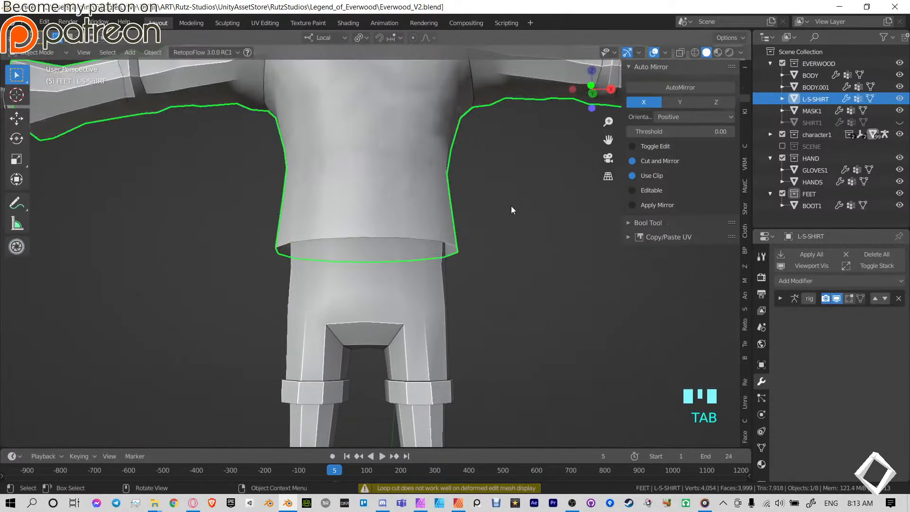
pyautogui.moveTo(510, 205); pyautogui.dragTo(504, 231, button='middle')
pyautogui.hotkey('ctrl', 's')
# Select all of the L-S-SHIRT mesh in Edit Mode and recalculate its normals to the outside.
pyautogui.scroll(4, 419, 272)
pyautogui.press('Tab')
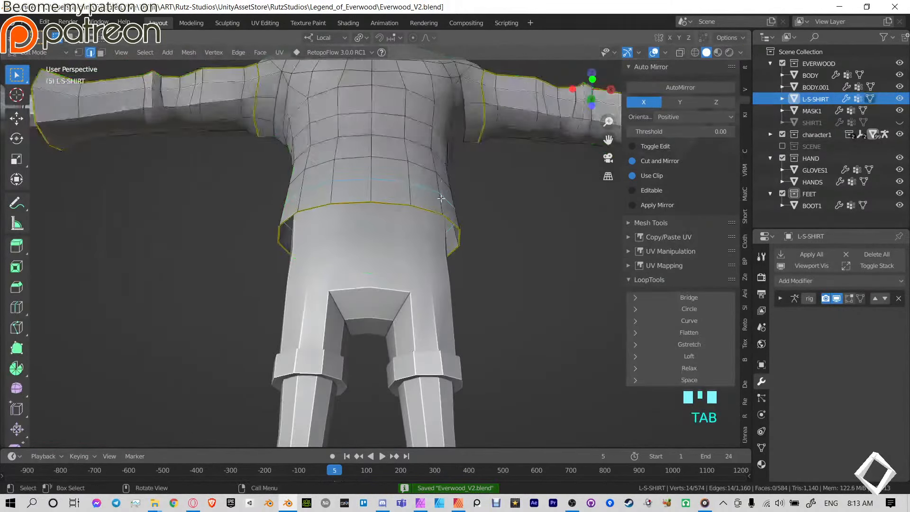
pyautogui.moveTo(420, 273); pyautogui.dragTo(452, 278, button='middle')
pyautogui.press('Tab')
pyautogui.click(522, 282)
pyautogui.scroll(6, 457, 232)
pyautogui.moveTo(458, 232); pyautogui.dragTo(486, 211, button='middle')
pyautogui.press('Tab')
pyautogui.press('a')
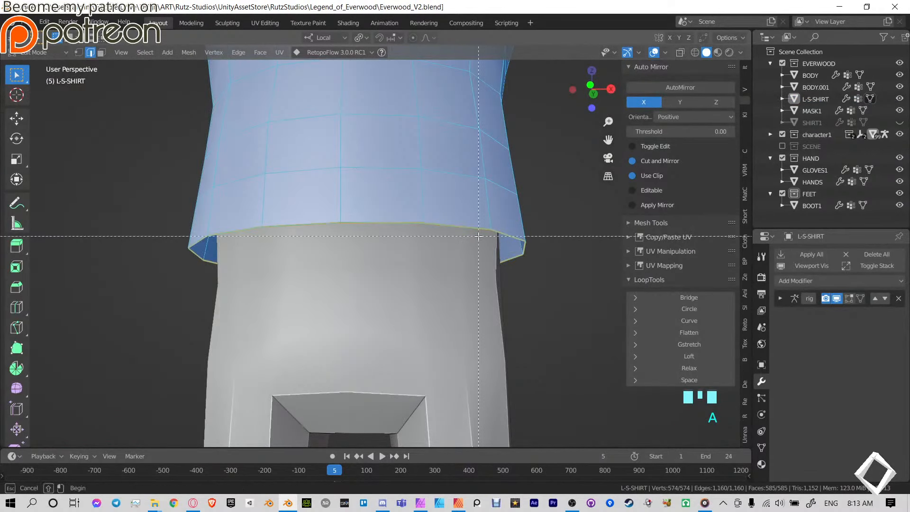
pyautogui.hotkey('alt', 'n')
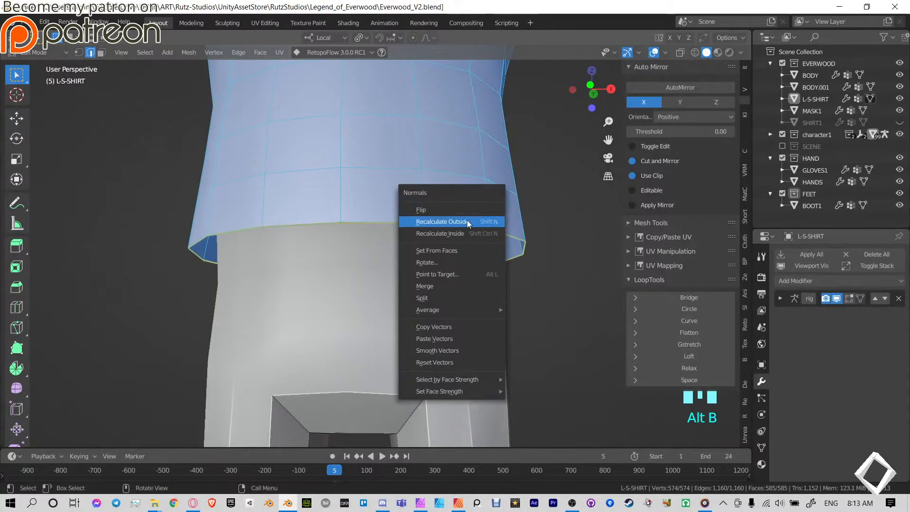
pyautogui.click(467, 221)
# Leave Edit Mode and turn on the Face Orientation overlay to inspect the normals across the whole character.
pyautogui.press('Tab')
pyautogui.scroll(-7, 507, 230)
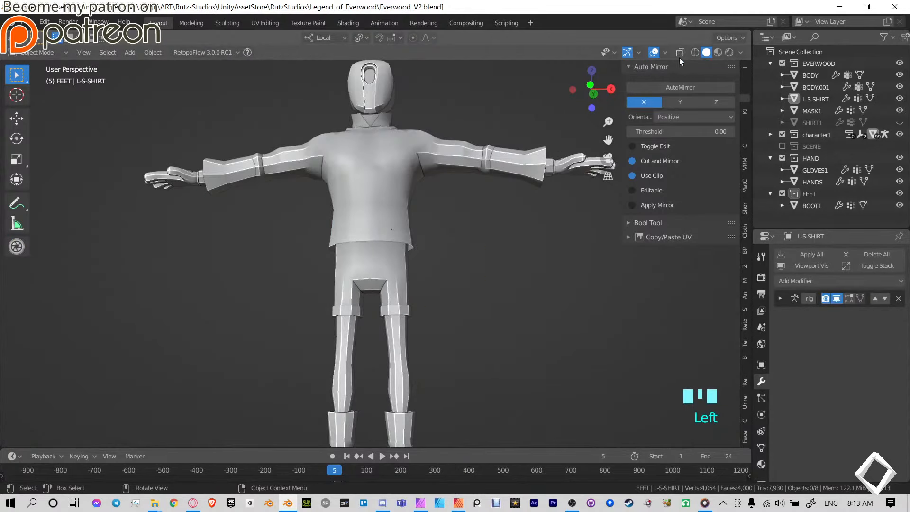
pyautogui.click(665, 52)
pyautogui.click(593, 277)
pyautogui.moveTo(439, 263); pyautogui.dragTo(405, 225, button='middle')
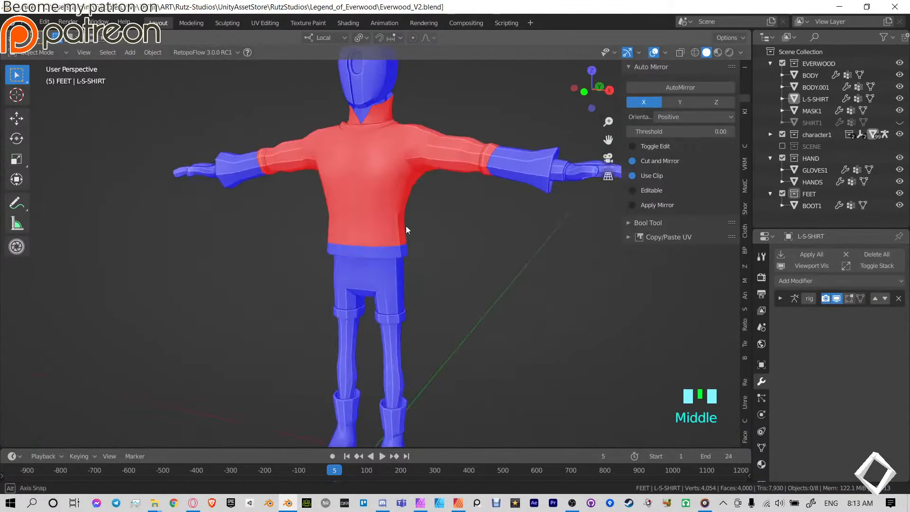
pyautogui.keyDown('shift'); pyautogui.moveTo(388, 173); pyautogui.dragTo(402, 242, button='middle'); pyautogui.keyUp('shift')
# Try recalculating the whole shirt's normals to the outside again with face orientation shown.
pyautogui.press('Tab')
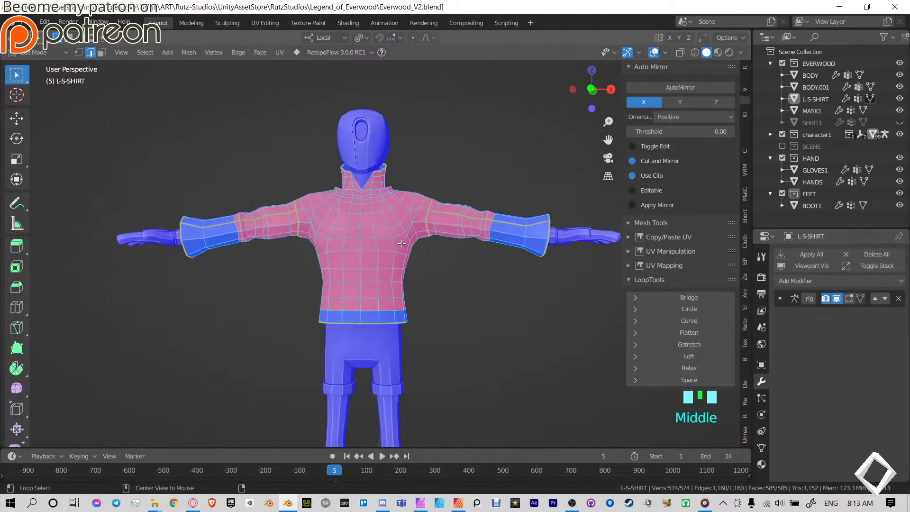
pyautogui.hotkey('alt', 'n')
pyautogui.click(400, 244)
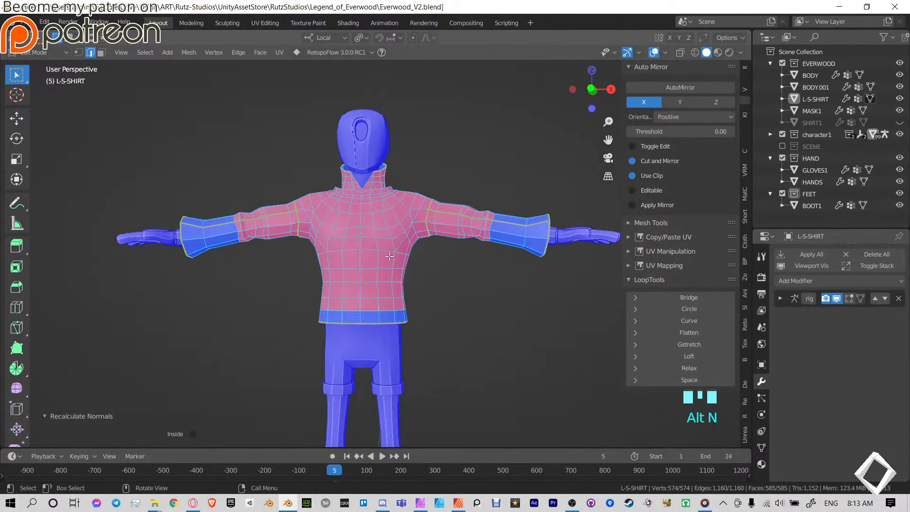
# Select only the shirt's torso as a linked region delimited by seams and recalculate its normals outside.
pyautogui.click(389, 239)
pyautogui.scroll(3, 389, 238)
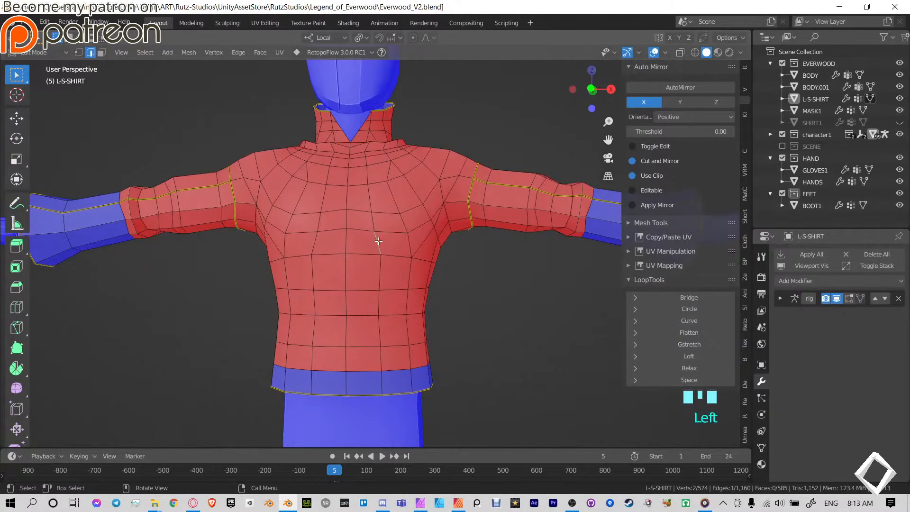
pyautogui.press('l')
pyautogui.press('l')
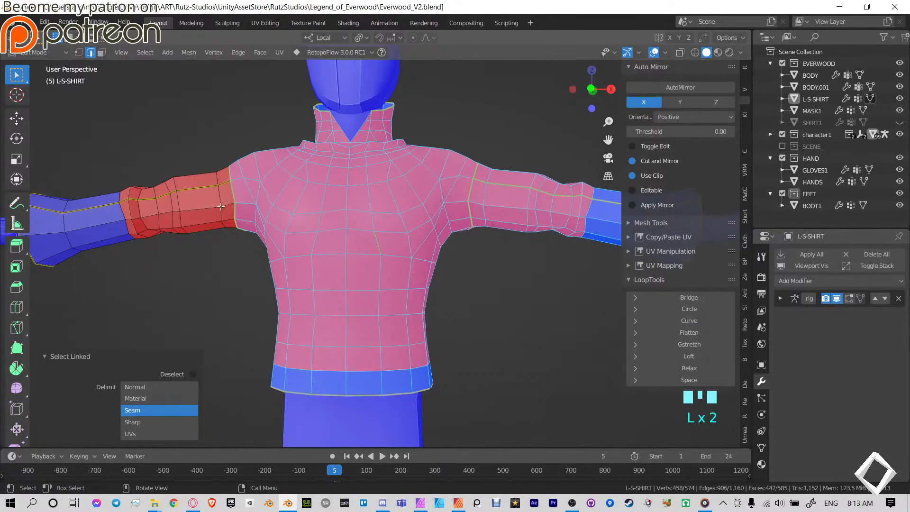
pyautogui.press('l')
pyautogui.click(373, 242)
pyautogui.press('l')
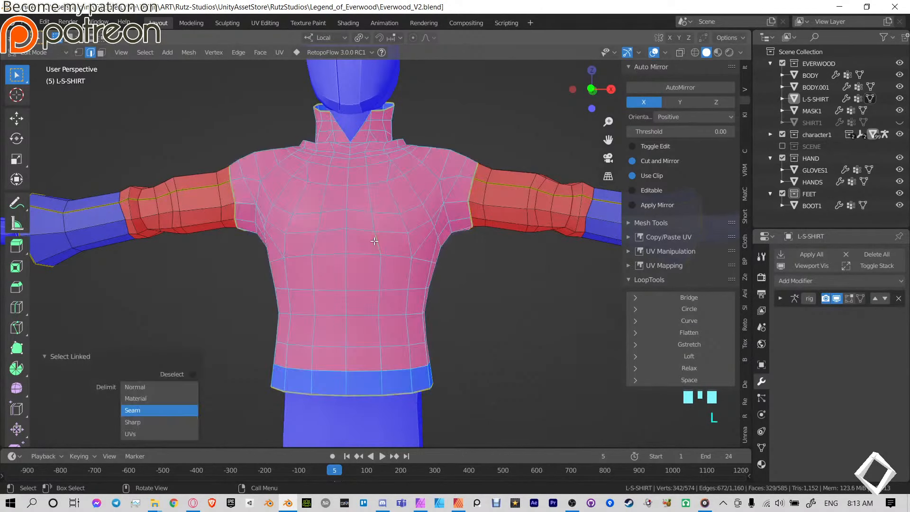
pyautogui.hotkey('alt', 'n')
pyautogui.click(374, 240)
pyautogui.hotkey('alt', 'n')
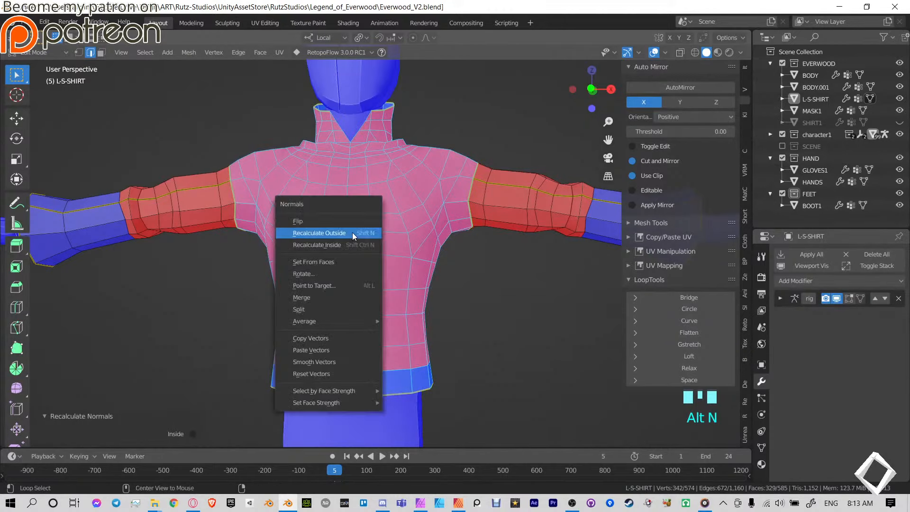
pyautogui.click(351, 232)
pyautogui.press('3')
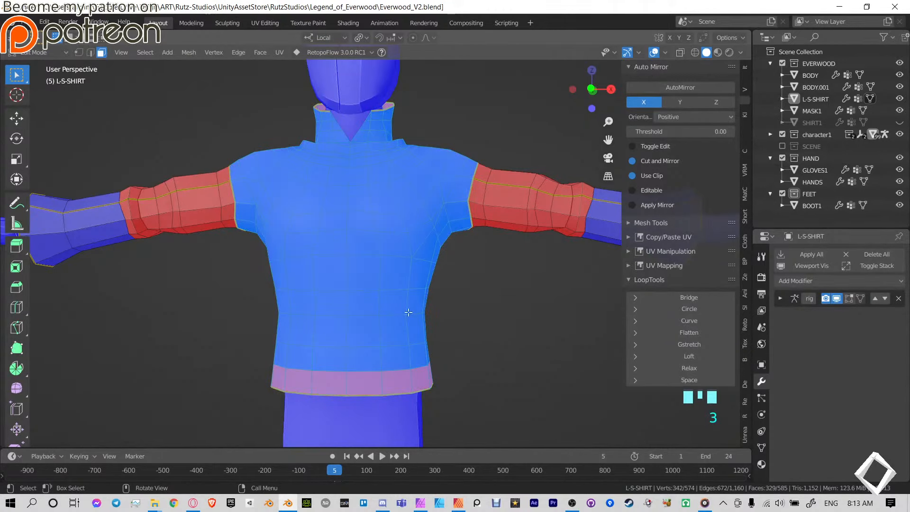
pyautogui.keyDown('alt'); pyautogui.click(384, 383); pyautogui.keyUp('alt')
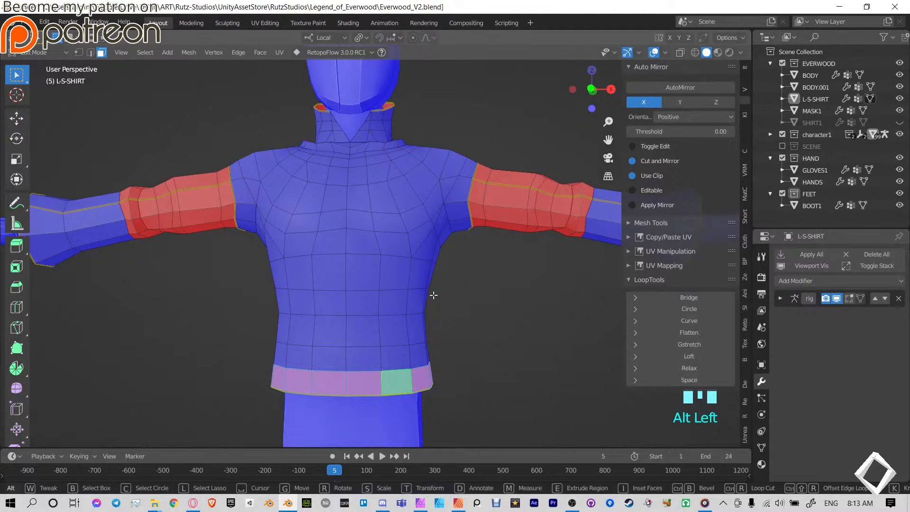
pyautogui.moveTo(394, 239); pyautogui.dragTo(360, 194, button='middle')
pyautogui.click(354, 186)
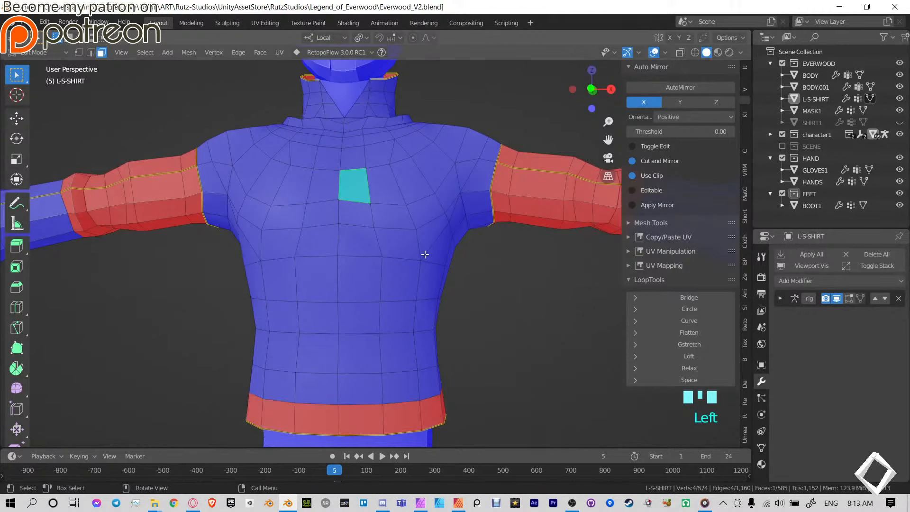
pyautogui.hotkey('ctrl', 'z')
pyautogui.hotkey('ctrl', 'z')
pyautogui.hotkey('ctrl', 'z')
pyautogui.hotkey('ctrl', 'z')
pyautogui.hotkey('ctrl', 'z')
pyautogui.hotkey('ctrl', 'z')
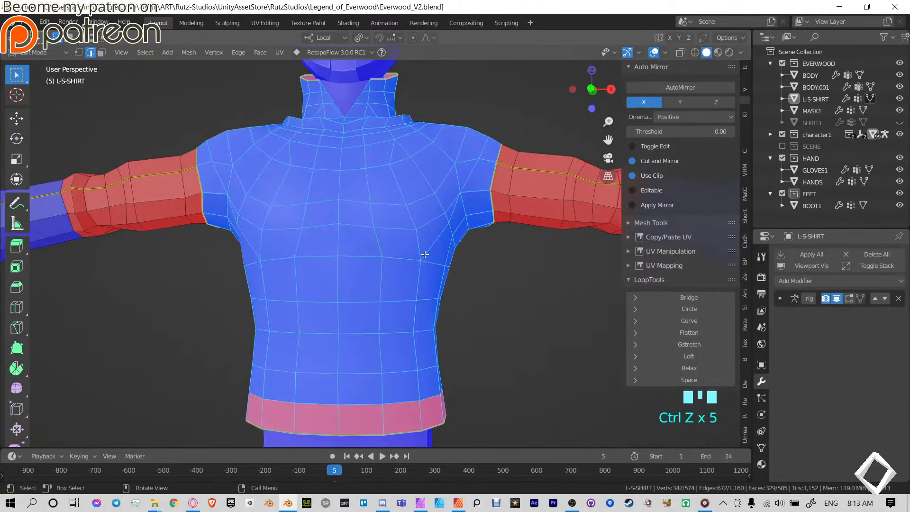
# Select only L-S-SHIRT in Object Mode and apply its rotation and scale.
pyautogui.scroll(-6, 426, 306)
pyautogui.click(384, 281)
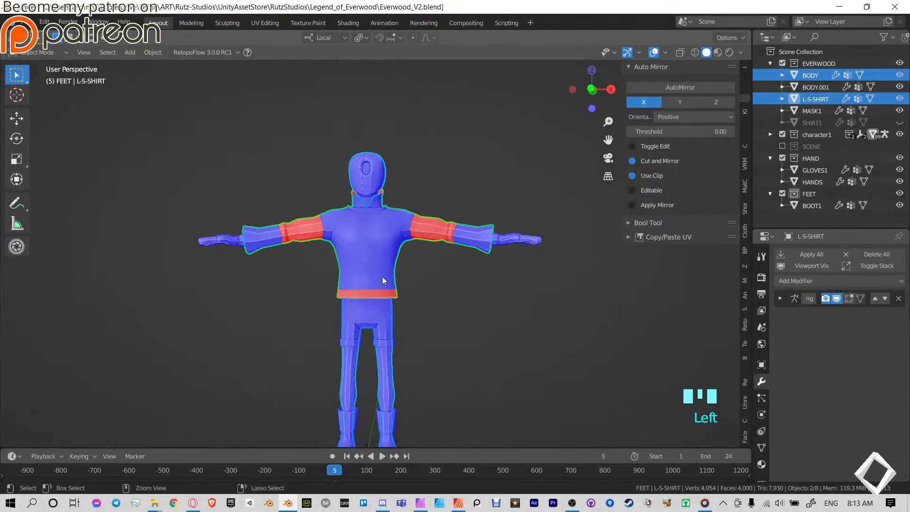
pyautogui.hotkey('ctrl', 'a')
pyautogui.press('Escape')
pyautogui.keyDown('shift'); pyautogui.moveTo(443, 280); pyautogui.dragTo(439, 240, button='middle'); pyautogui.keyUp('shift')
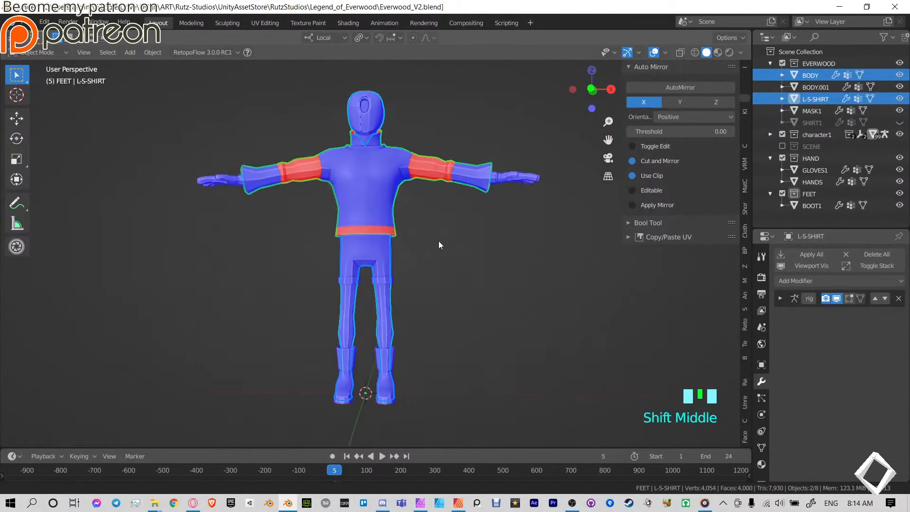
pyautogui.click(359, 188)
pyautogui.click(369, 179)
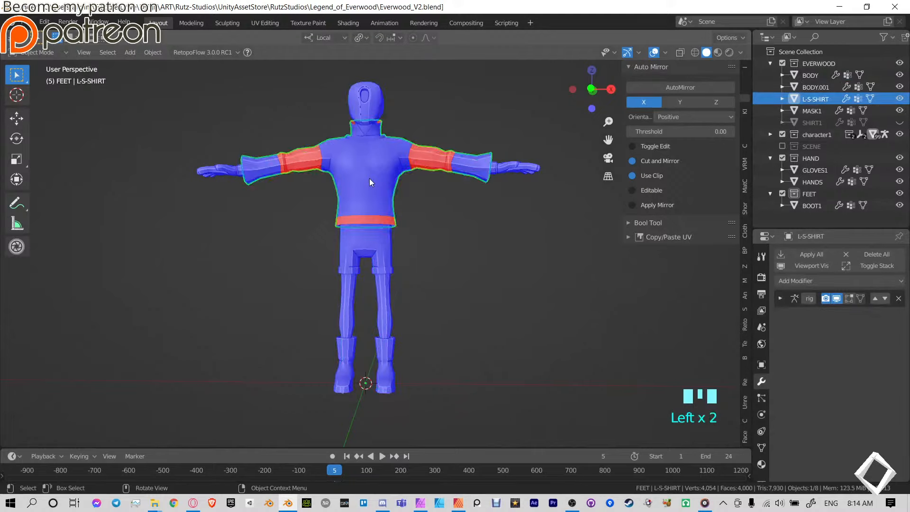
pyautogui.press('g')
pyautogui.press('Escape')
pyautogui.hotkey('ctrl', 'a')
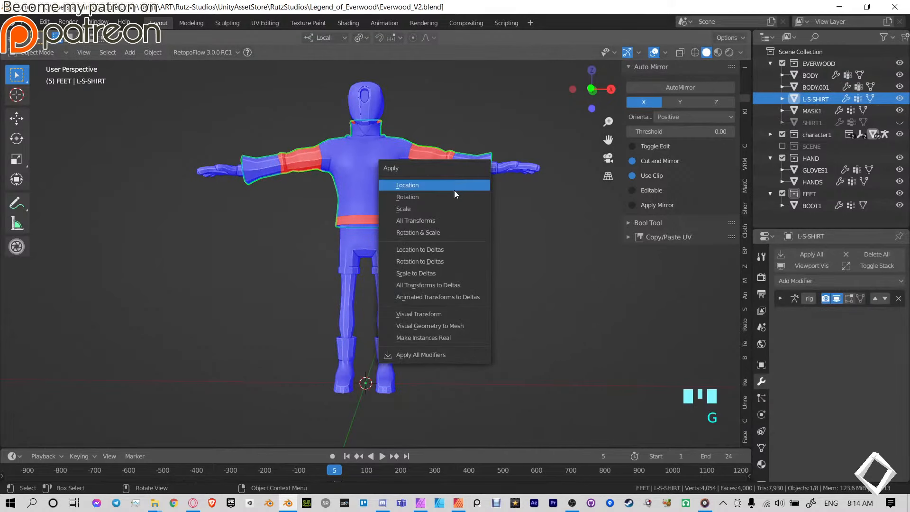
pyautogui.click(453, 234)
# Try recalculating the normals of the entire L-S-SHIRT mesh outside after the transform, and undo it.
pyautogui.scroll(5, 427, 227)
pyautogui.moveTo(391, 227); pyautogui.dragTo(379, 195, button='middle')
pyautogui.press('Tab')
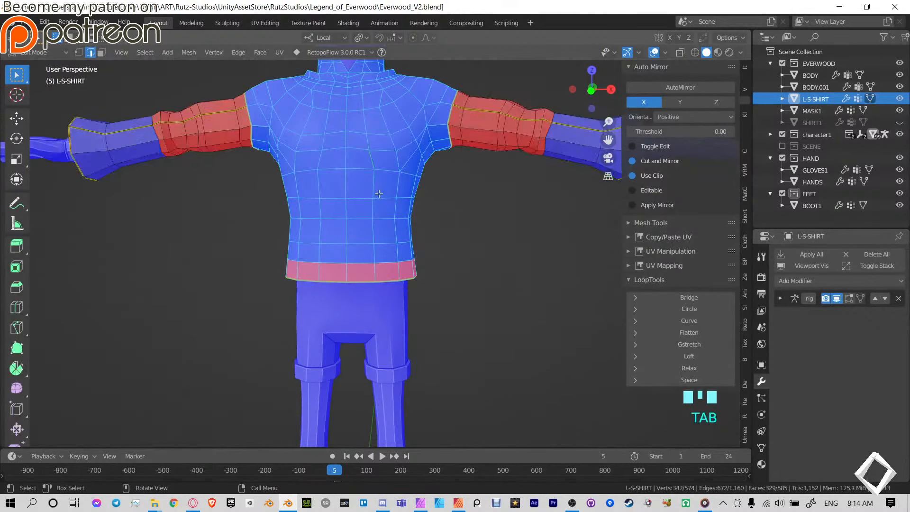
pyautogui.press('a')
pyautogui.hotkey('alt', 'n')
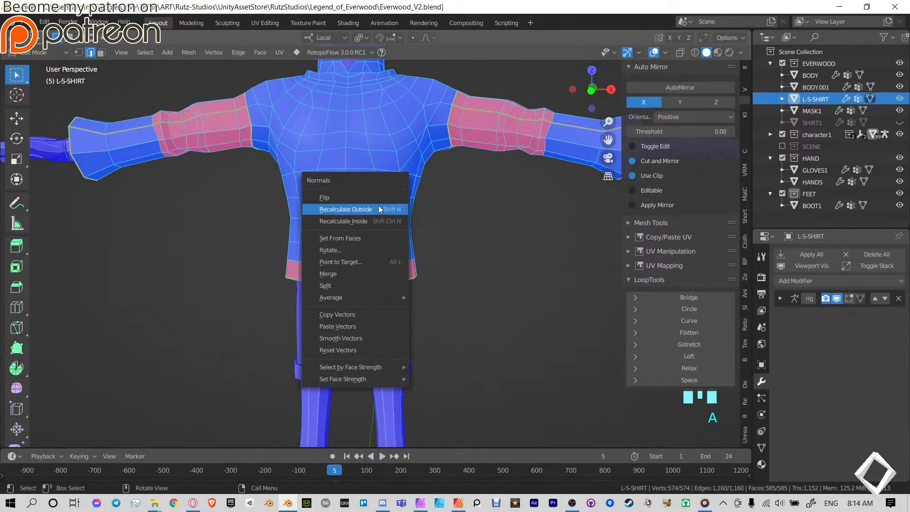
pyautogui.click(378, 206)
pyautogui.scroll(-2, 378, 206)
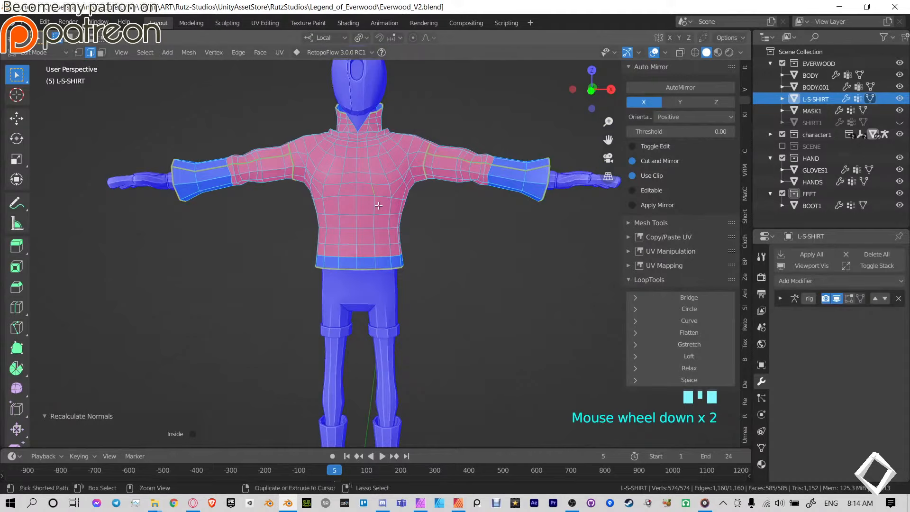
pyautogui.hotkey('ctrl', 'z')
# Reopen L-S-SHIRT in Edit Mode and select the +X sleeve's face loop beside the shoulder seam in face select mode.
pyautogui.press('Tab')
pyautogui.click(491, 170)
pyautogui.click(494, 161)
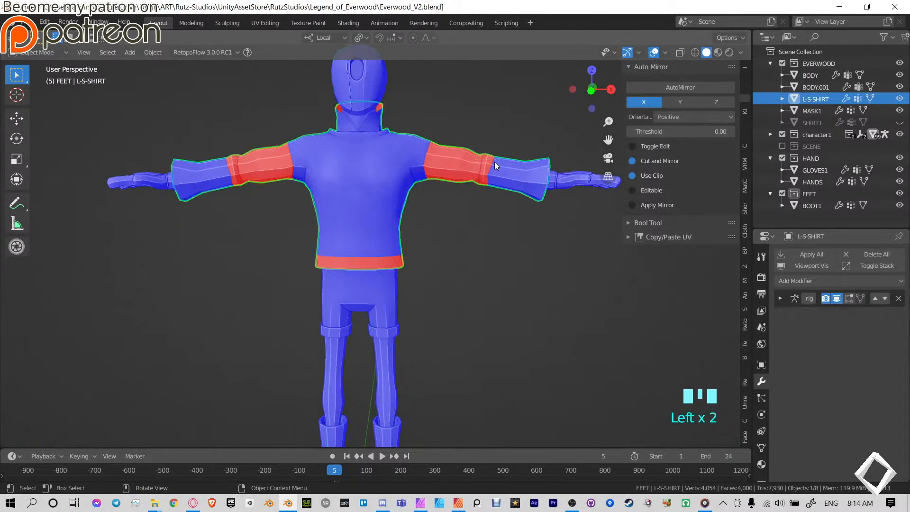
pyautogui.press('Tab')
pyautogui.scroll(4, 494, 161)
pyautogui.click(454, 212)
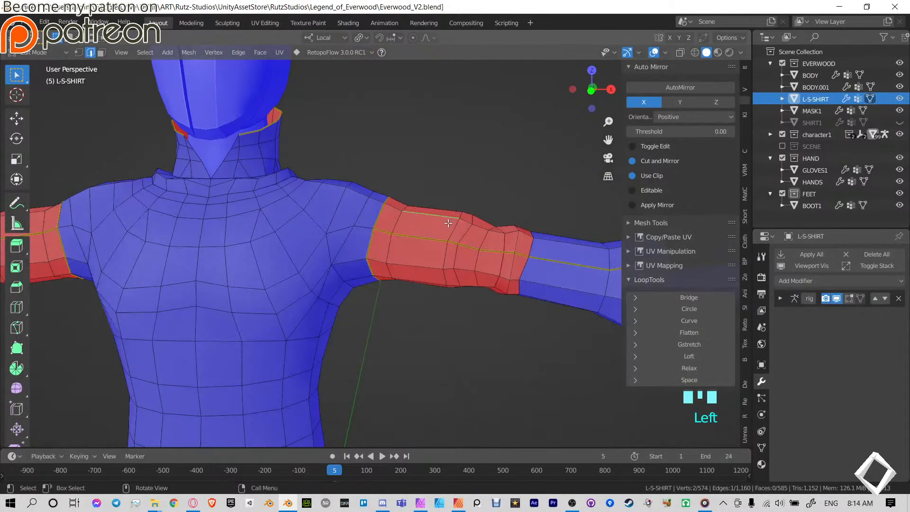
pyautogui.press('3')
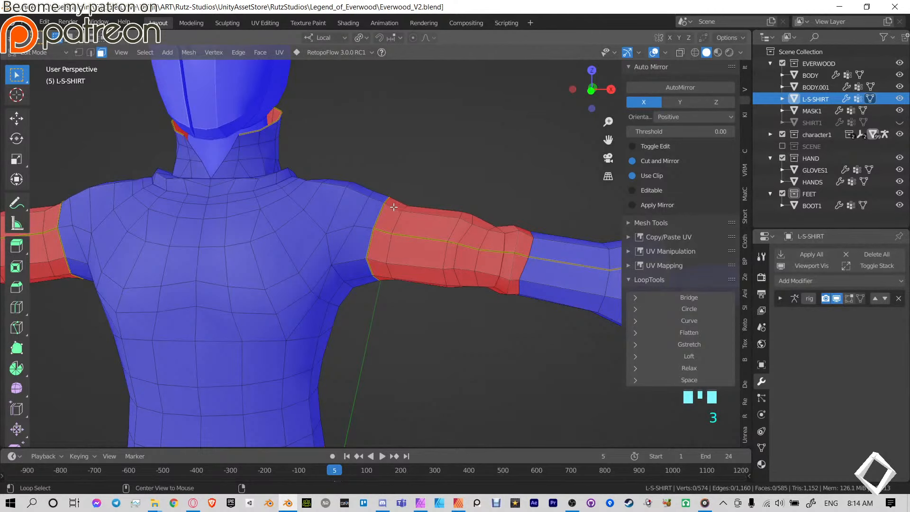
pyautogui.keyDown('alt'); pyautogui.click(401, 207); pyautogui.keyUp('alt')
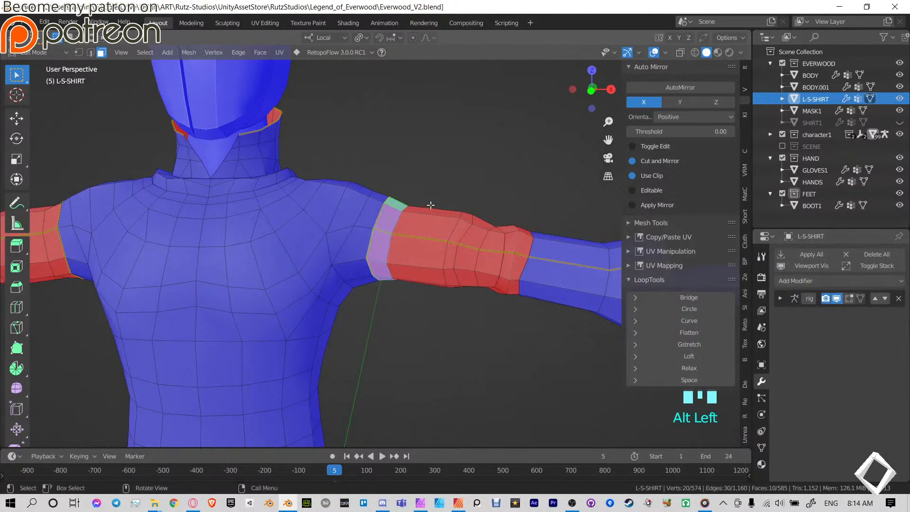
# Extend the selection with the remaining face loops and front faces of the +X sleeve's reversed section down to the forearm.
pyautogui.click(680, 53)
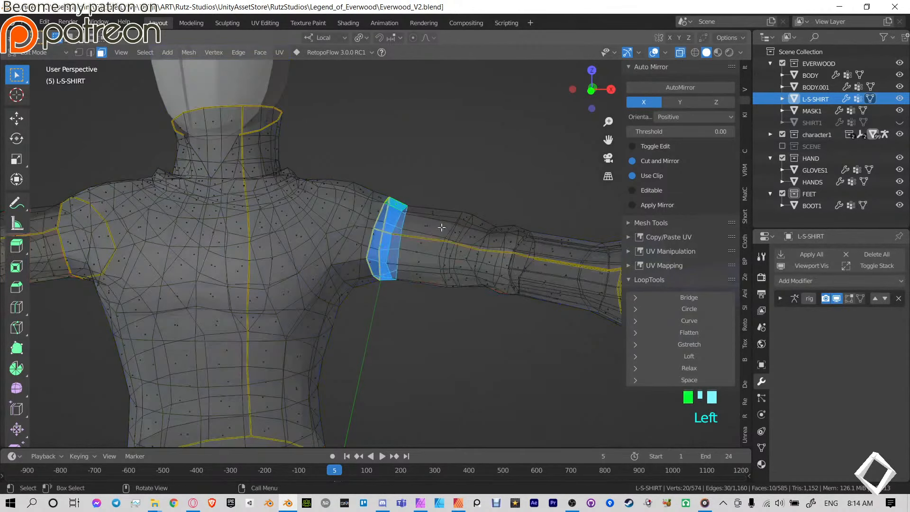
pyautogui.click(679, 52)
pyautogui.keyDown('alt'); pyautogui.keyDown('shift'); pyautogui.click(453, 217); pyautogui.keyUp('shift'); pyautogui.keyUp('alt')
pyautogui.keyDown('alt'); pyautogui.keyDown('shift'); pyautogui.click(465, 221); pyautogui.keyUp('shift'); pyautogui.keyUp('alt')
pyautogui.keyDown('alt'); pyautogui.keyDown('shift'); pyautogui.click(477, 226); pyautogui.keyUp('shift'); pyautogui.keyUp('alt')
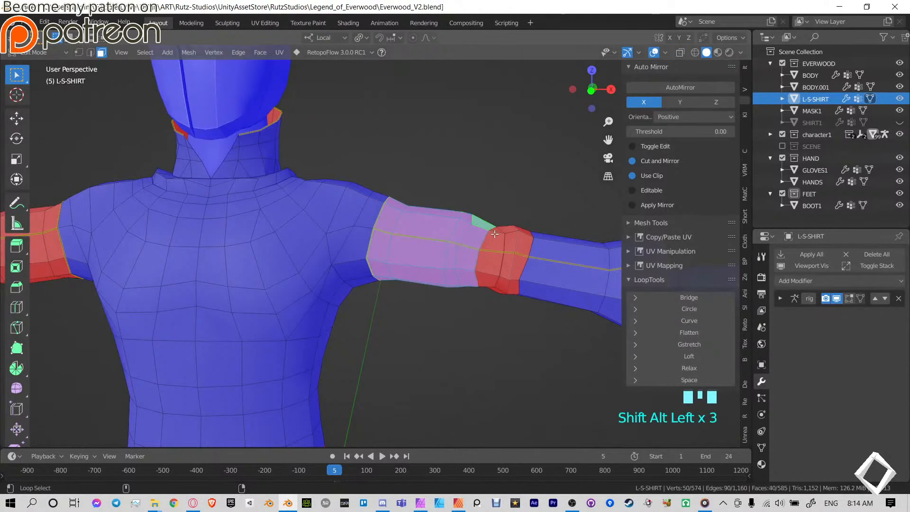
pyautogui.keyDown('alt'); pyautogui.keyDown('shift'); pyautogui.click(496, 233); pyautogui.keyUp('shift'); pyautogui.keyUp('alt')
pyautogui.keyDown('shift'); pyautogui.click(508, 236); pyautogui.keyUp('shift')
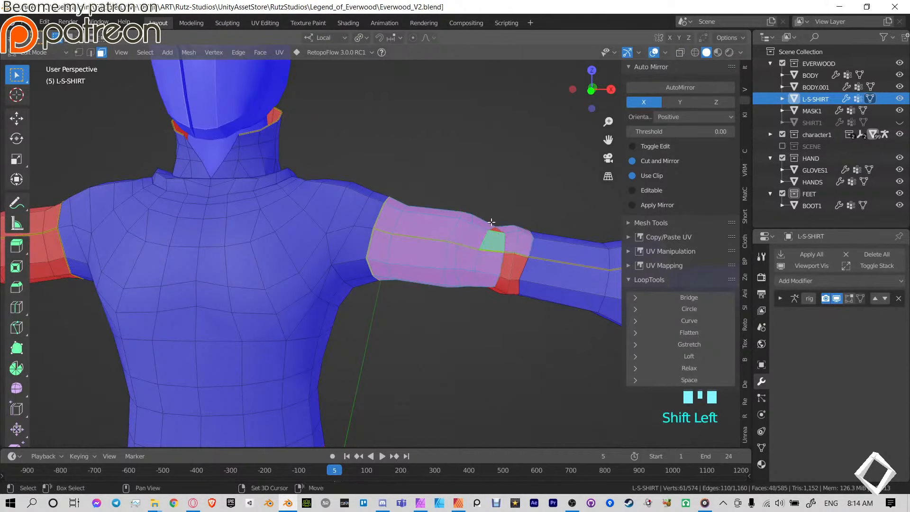
pyautogui.keyDown('shift'); pyautogui.click(506, 260); pyautogui.keyUp('shift')
pyautogui.keyDown('shift'); pyautogui.moveTo(511, 300); pyautogui.dragTo(511, 301); pyautogui.keyUp('shift')
# Add the missed back and underside faces near the elbow to complete the selection of the reversed sleeve section.
pyautogui.moveTo(511, 302); pyautogui.dragTo(326, 268, button='middle')
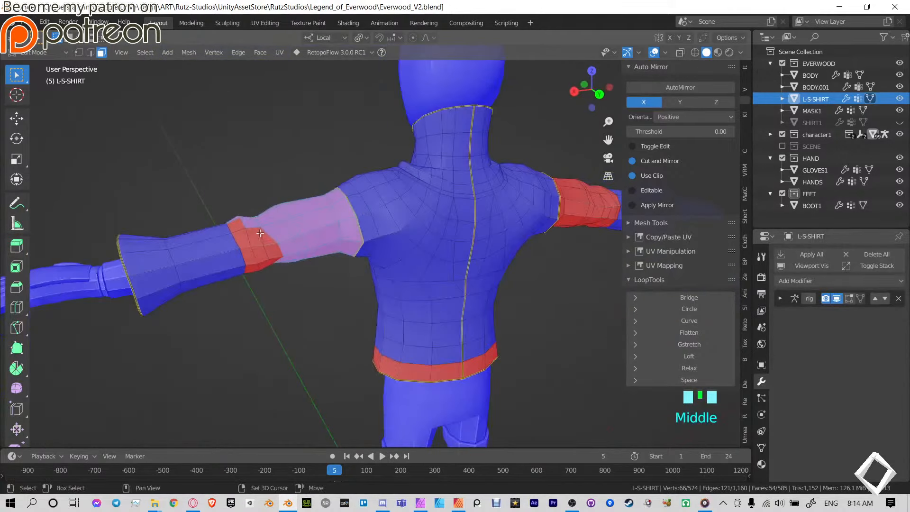
pyautogui.moveTo(260, 231)
pyautogui.keyDown('shift'); pyautogui.mouseDown()
pyautogui.moveTo(265, 255)
pyautogui.moveTo(248, 245)
pyautogui.mouseUp(); pyautogui.keyUp('shift')
pyautogui.keyDown('shift'); pyautogui.click(268, 270); pyautogui.keyUp('shift')
pyautogui.keyDown('shift'); pyautogui.click(247, 256); pyautogui.keyUp('shift')
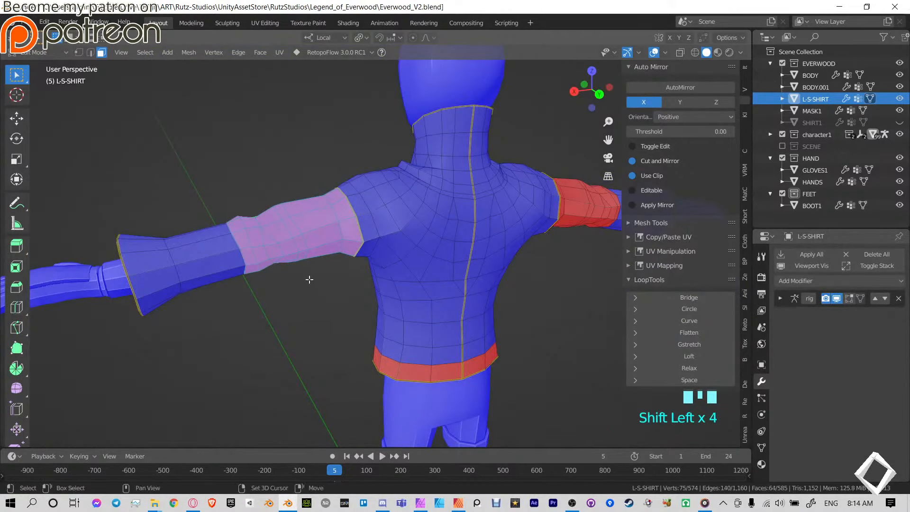
pyautogui.moveTo(248, 256); pyautogui.dragTo(242, 277, button='middle')
pyautogui.keyDown('shift'); pyautogui.click(242, 278); pyautogui.keyUp('shift')
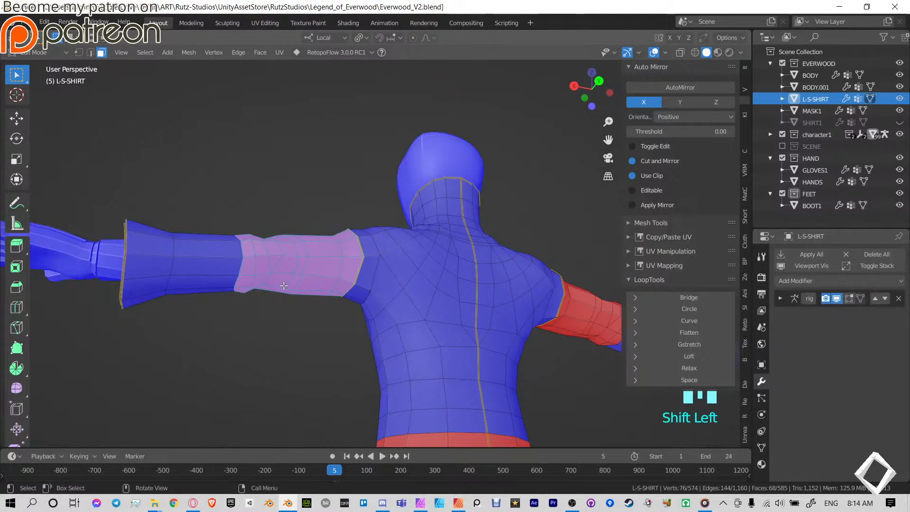
# Recalculate the normals of the selected sleeve faces to the outside.
pyautogui.press('x')
pyautogui.press('Escape')
pyautogui.hotkey('alt', 'n')
pyautogui.click(305, 259)
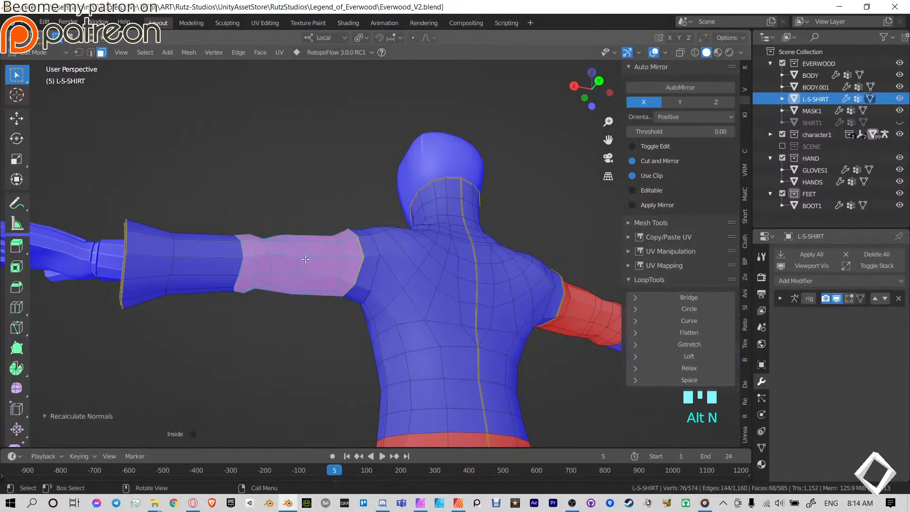
# Flip the normals of the selected +X sleeve faces and of the face loop around the shirt's bottom hem.
pyautogui.hotkey('alt', 'n')
pyautogui.click(305, 250)
pyautogui.keyDown('shift'); pyautogui.moveTo(432, 267); pyautogui.dragTo(367, 165, button='middle'); pyautogui.keyUp('shift')
pyautogui.moveTo(367, 166); pyautogui.dragTo(400, 222, button='middle')
pyautogui.keyDown('alt'); pyautogui.click(341, 334); pyautogui.keyUp('alt')
pyautogui.scroll(-2, 225, 323)
pyautogui.moveTo(226, 322); pyautogui.dragTo(383, 306, button='middle')
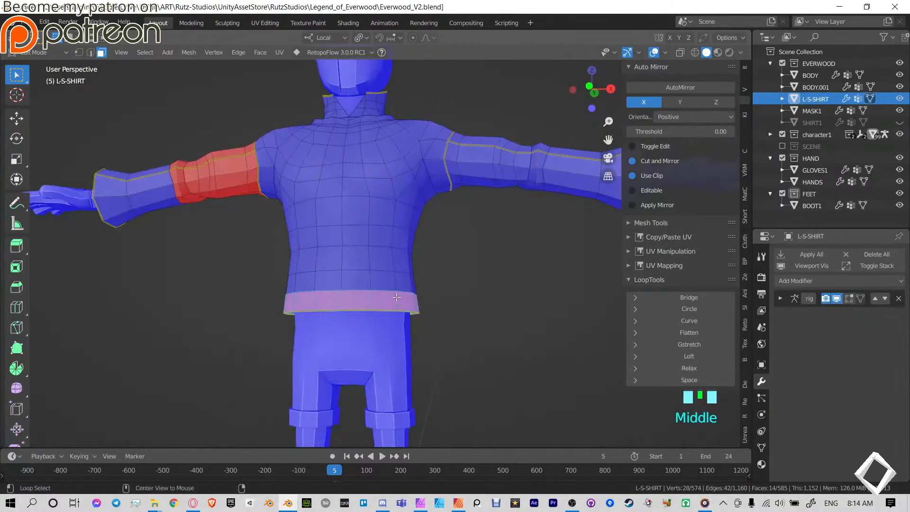
pyautogui.hotkey('alt', 'n')
pyautogui.click(396, 296)
# Mirror the shirt across X with AutoMirror in Object Mode, apply the Mirror modifier and check the mesh in Edit Mode.
pyautogui.press('Tab')
pyautogui.scroll(-3, 391, 240)
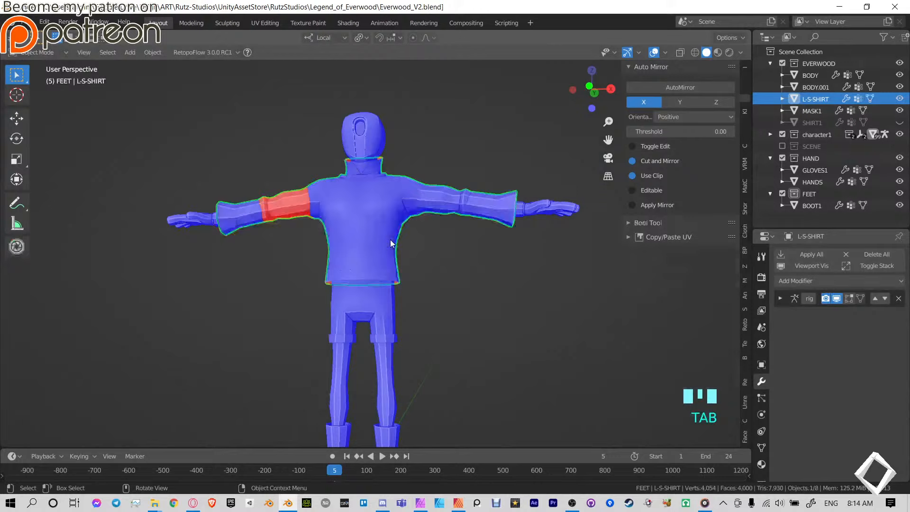
pyautogui.click(703, 85)
pyautogui.click(821, 325)
pyautogui.press('Tab')
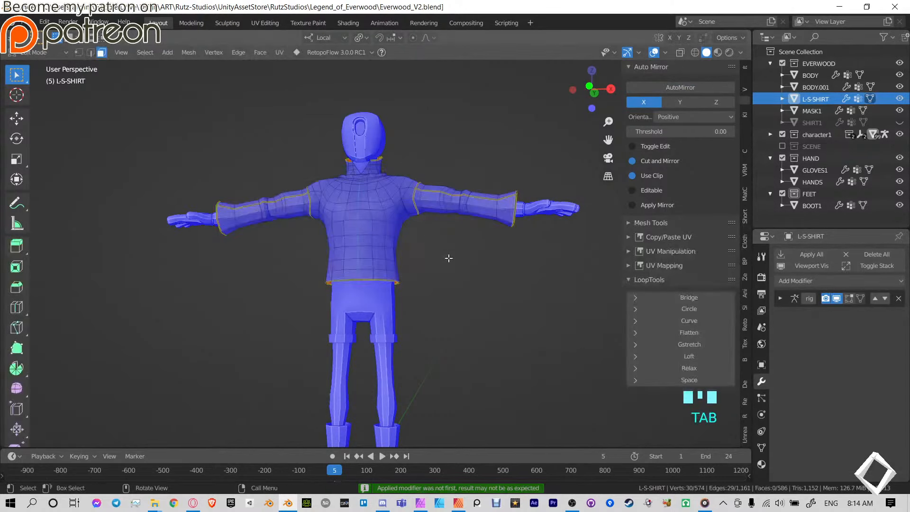
pyautogui.press('Tab')
# Turn off the Face Orientation overlay to return the character to normal solid shading.
pyautogui.scroll(2, 441, 254)
pyautogui.keyDown('shift'); pyautogui.moveTo(441, 254); pyautogui.dragTo(545, 156, button='middle'); pyautogui.keyUp('shift')
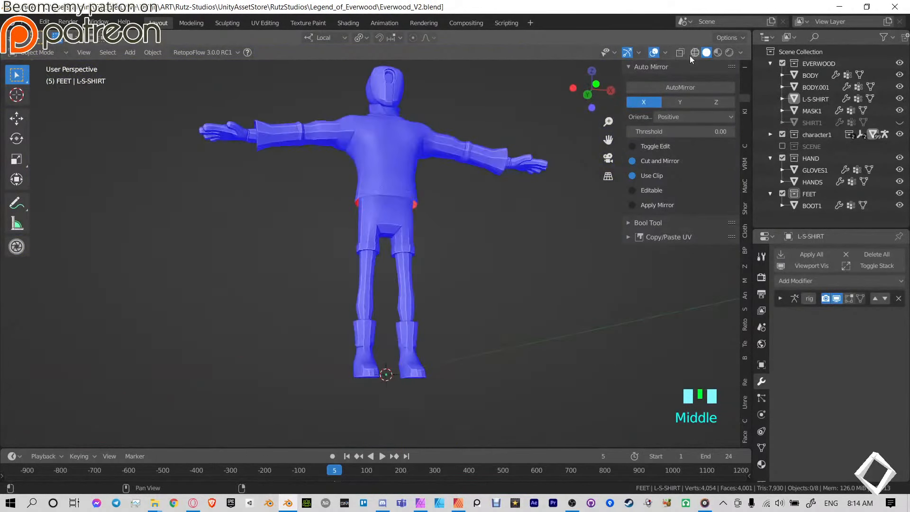
pyautogui.click(665, 52)
pyautogui.click(598, 284)
pyautogui.keyDown('shift'); pyautogui.moveTo(525, 247); pyautogui.dragTo(445, 278, button='middle'); pyautogui.keyUp('shift')
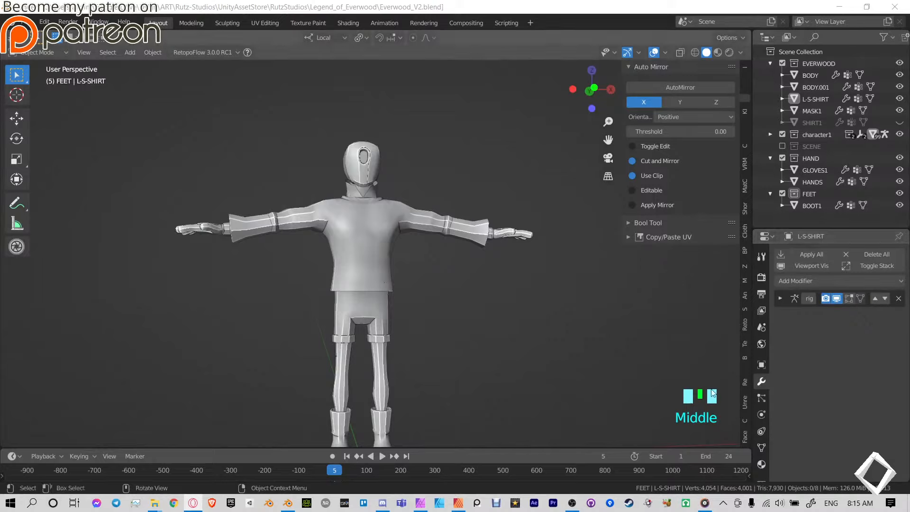
# Open the Auto-Rig Pro tools and collapse their Export and main Auto-Rig Pro sections.
pyautogui.click(746, 370)
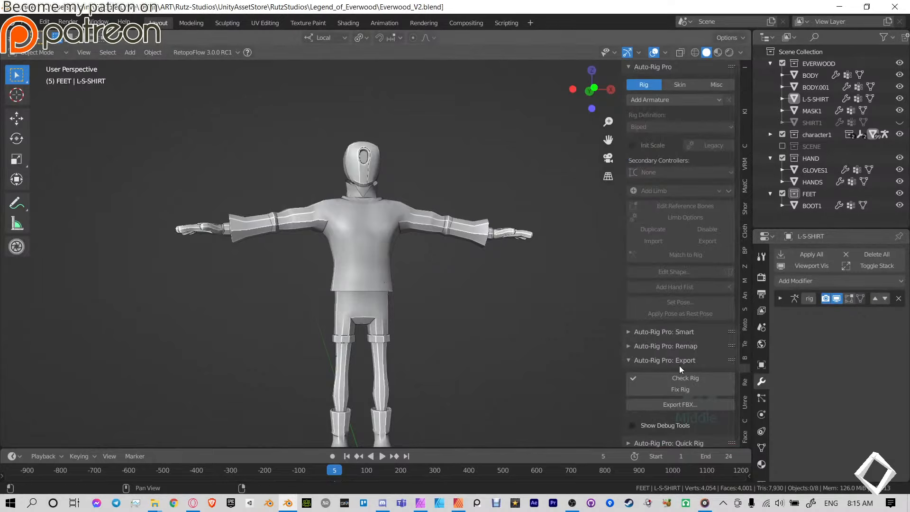
pyautogui.middleClick(641, 362)
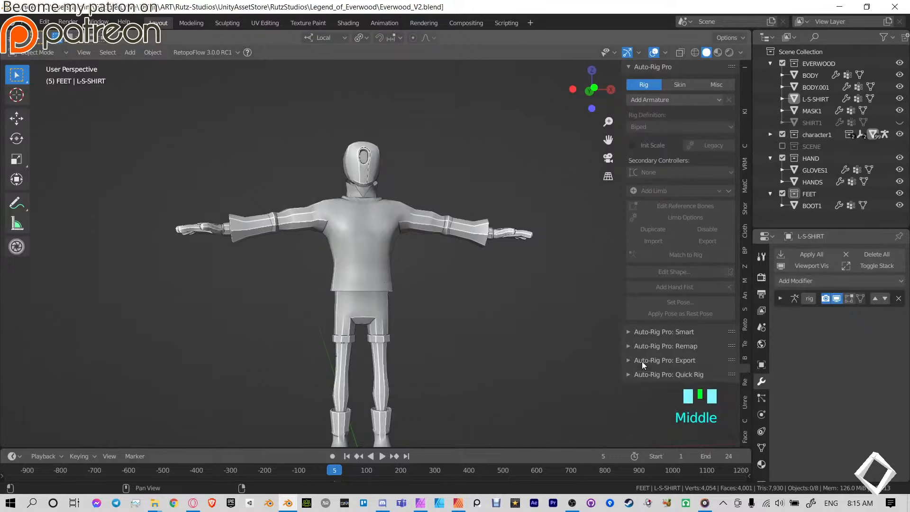
pyautogui.middleClick(646, 67)
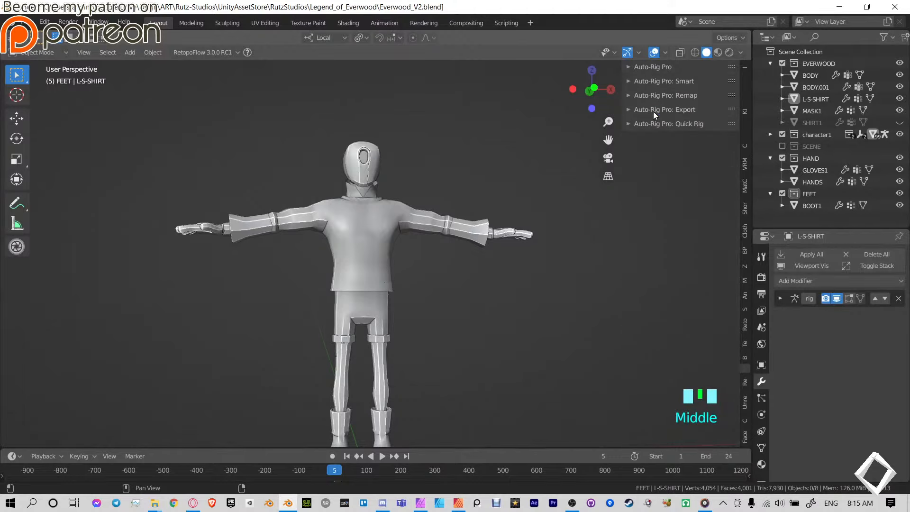
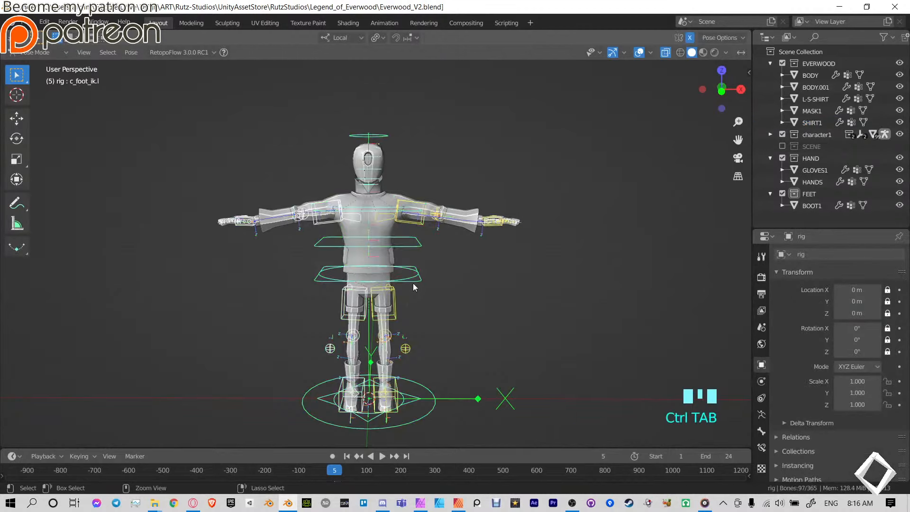
# Try rotating the c_root_master.x control at the waist to test how the clothing deforms, and cancel the rotation.
pyautogui.click(419, 276)
pyautogui.click(418, 279)
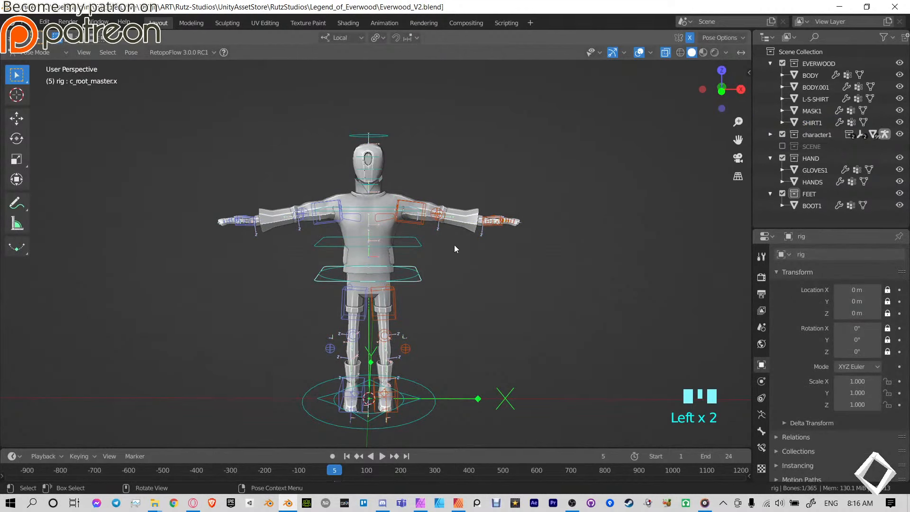
pyautogui.press('r')
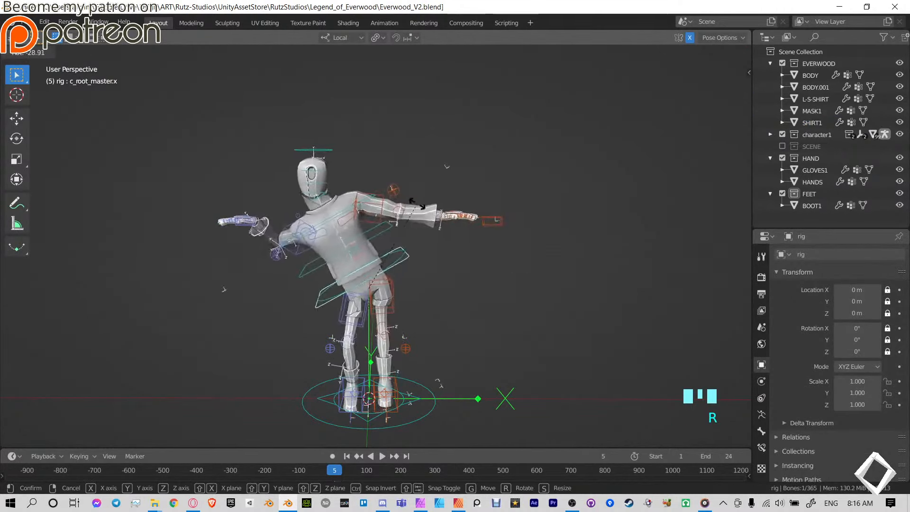
pyautogui.rightClick(414, 278)
# Try raising the foot IK controls along local Z to test the shorts with bent legs, and undo the move.
pyautogui.scroll(2, 414, 277)
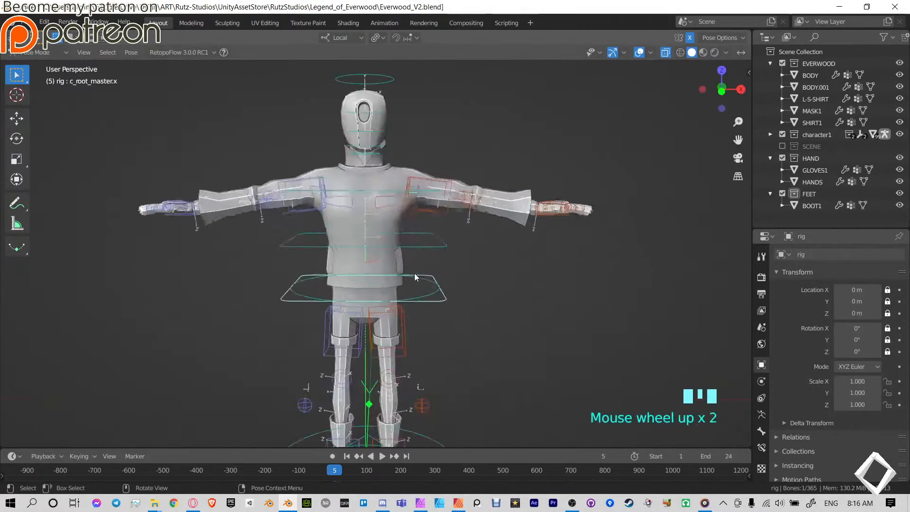
pyautogui.keyDown('shift'); pyautogui.moveTo(414, 273); pyautogui.dragTo(413, 302, button='middle'); pyautogui.keyUp('shift')
pyautogui.scroll(-2, 449, 205)
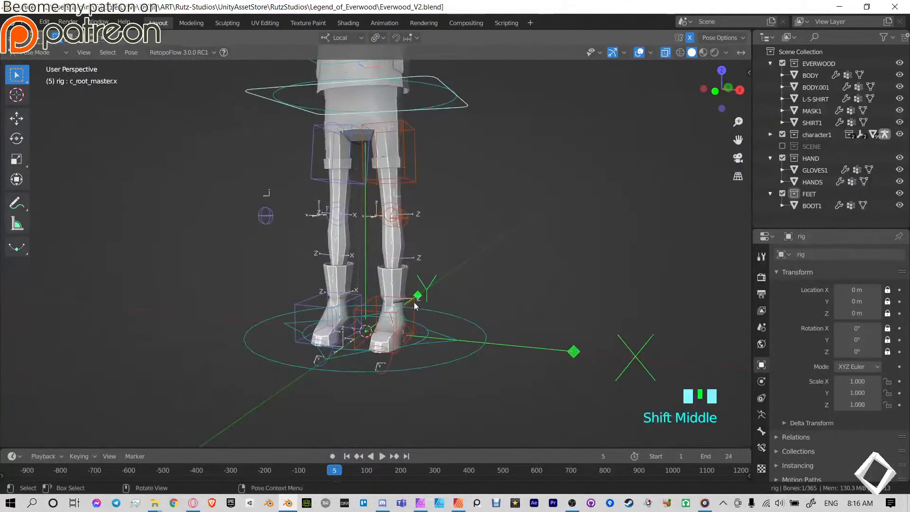
pyautogui.click(411, 305)
pyautogui.press('g')
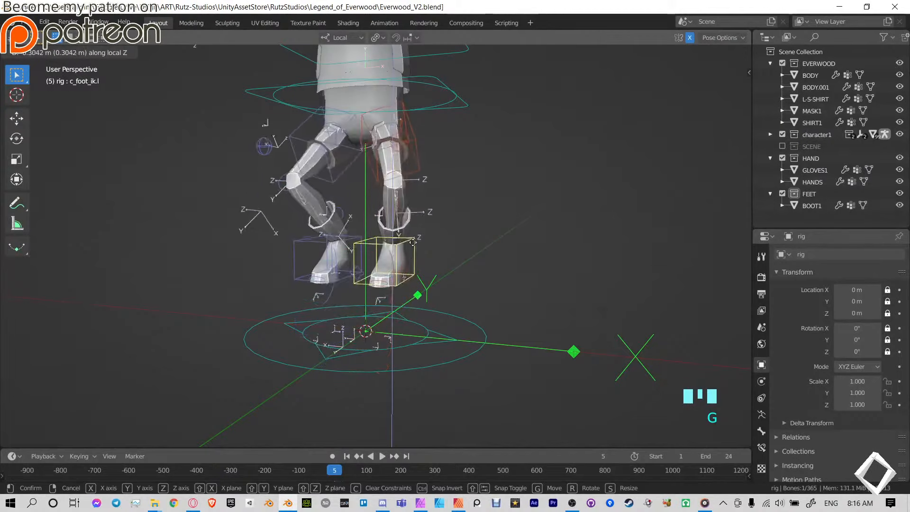
pyautogui.click(492, 217)
pyautogui.moveTo(493, 218); pyautogui.dragTo(348, 280, button='middle')
pyautogui.scroll(4, 457, 229)
pyautogui.hotkey('ctrl', 'z')
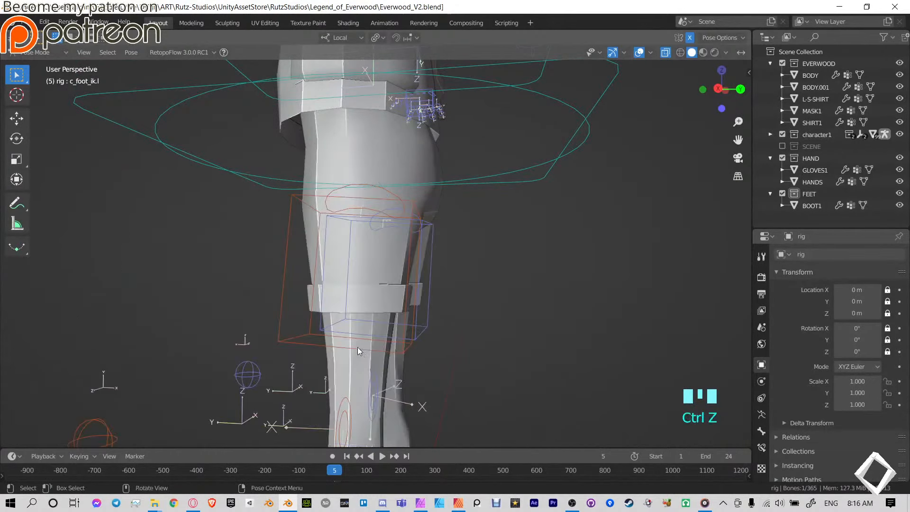
# Return to Object Mode, select the BODY.001 shorts and apply all their transforms.
pyautogui.moveTo(357, 346); pyautogui.dragTo(300, 276, button='middle')
pyautogui.hotkey('ctrl', 'Tab')
pyautogui.click(415, 238)
pyautogui.keyDown('shift'); pyautogui.moveTo(415, 238); pyautogui.dragTo(410, 264, button='middle'); pyautogui.keyUp('shift')
pyautogui.hotkey('ctrl', 'a')
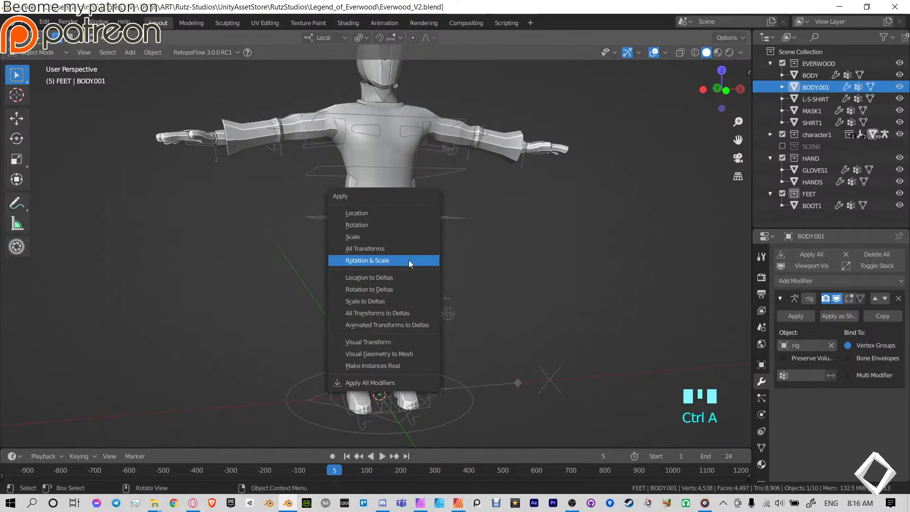
pyautogui.click(408, 248)
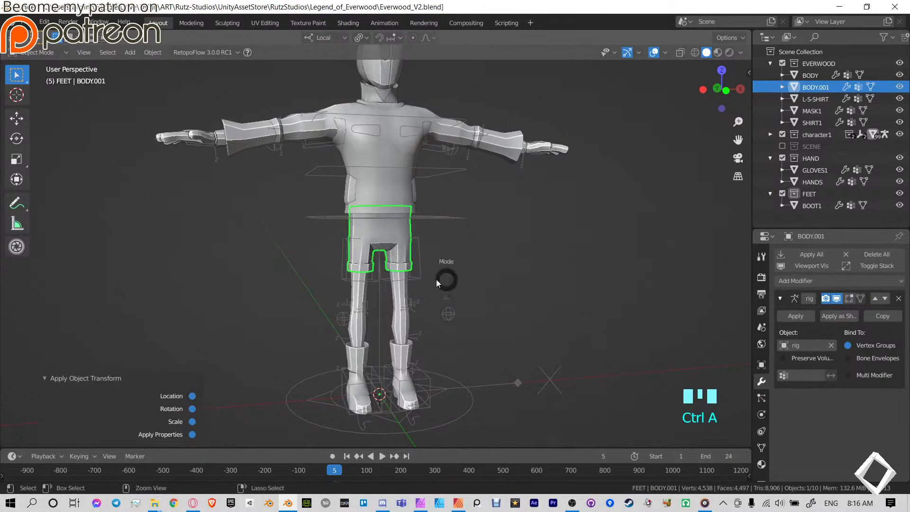
# Try moving the c_foot_01.l foot control in Pose Mode, cancel it and return to Object Mode.
pyautogui.moveTo(385, 323); pyautogui.dragTo(379, 381, button='middle')
pyautogui.click(379, 383)
pyautogui.hotkey('ctrl', 'Tab')
pyautogui.click(379, 383)
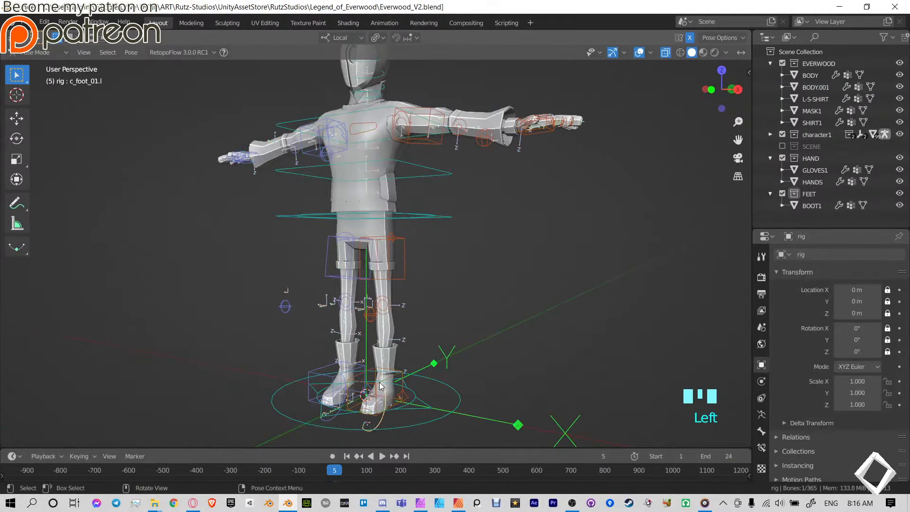
pyautogui.press('g')
pyautogui.press('Escape')
pyautogui.hotkey('ctrl', 'Tab')
# Select the BODY.001 shorts and view them in Weight Paint mode.
pyautogui.moveTo(376, 321); pyautogui.dragTo(406, 269, button='middle')
pyautogui.scroll(3, 365, 312)
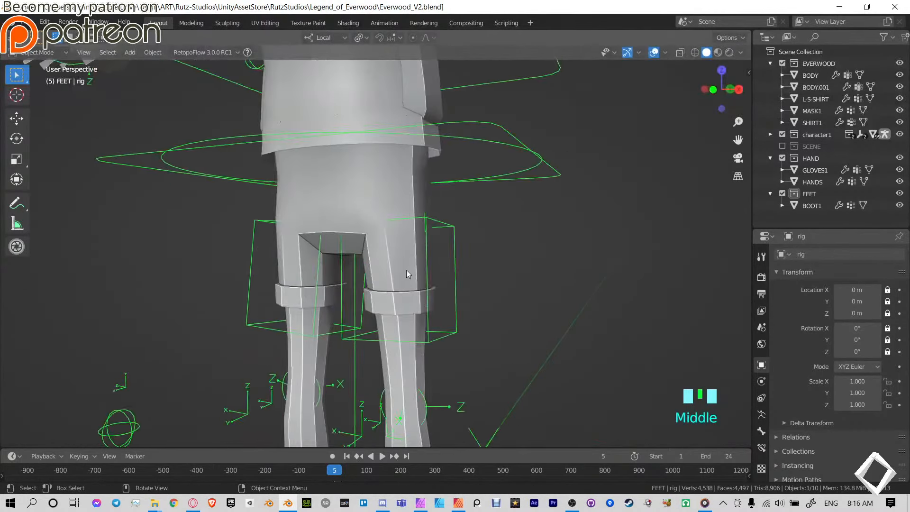
pyautogui.click(406, 269)
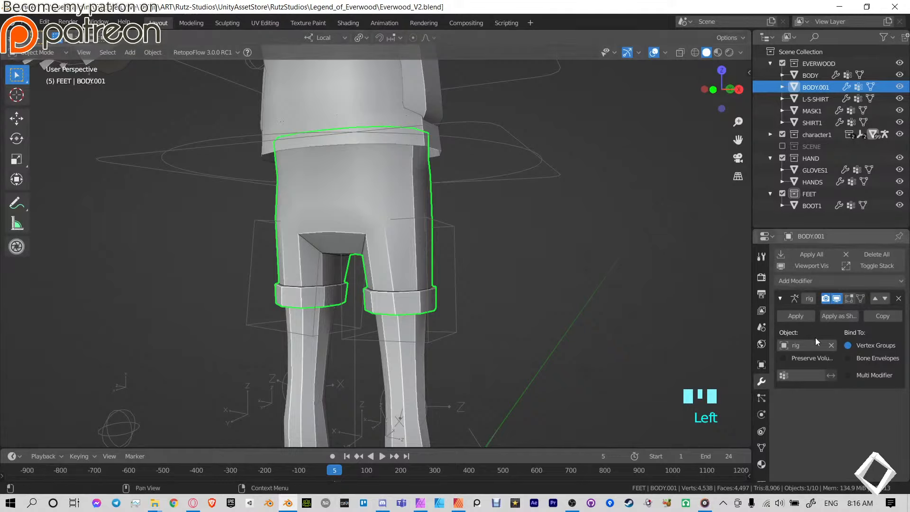
pyautogui.hotkey('ctrl', 'Tab')
pyautogui.click(384, 153)
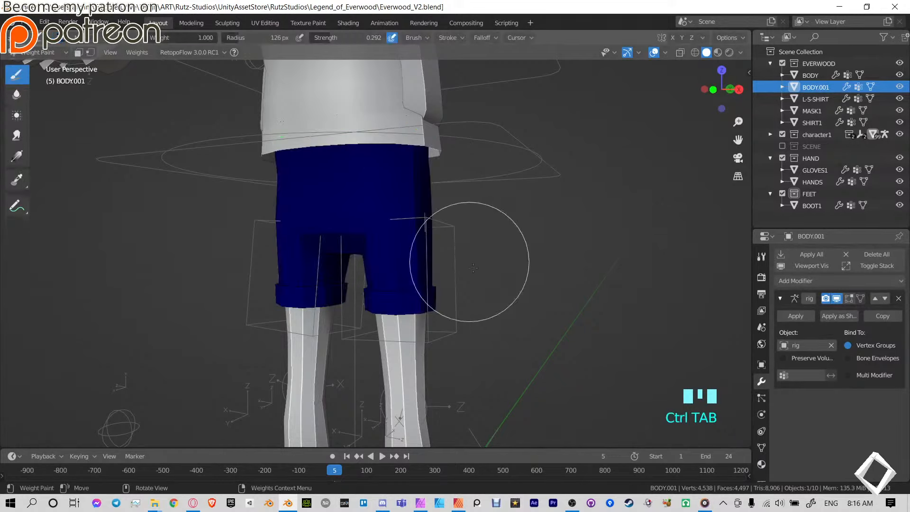
# Switch the shorts to Edit Mode, select all faces and show the mesh's object data properties.
pyautogui.hotkey('ctrl', 'Tab')
pyautogui.click(605, 259)
pyautogui.click(360, 228)
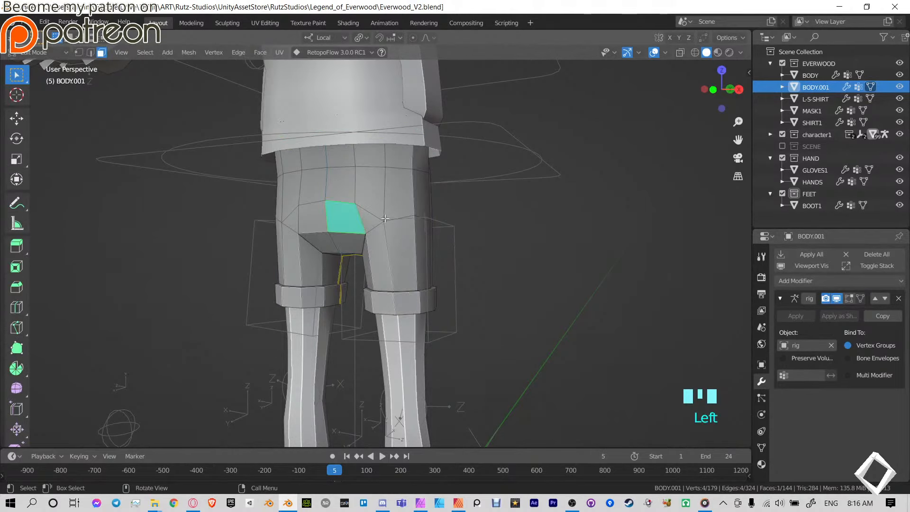
pyautogui.press('a')
pyautogui.click(760, 447)
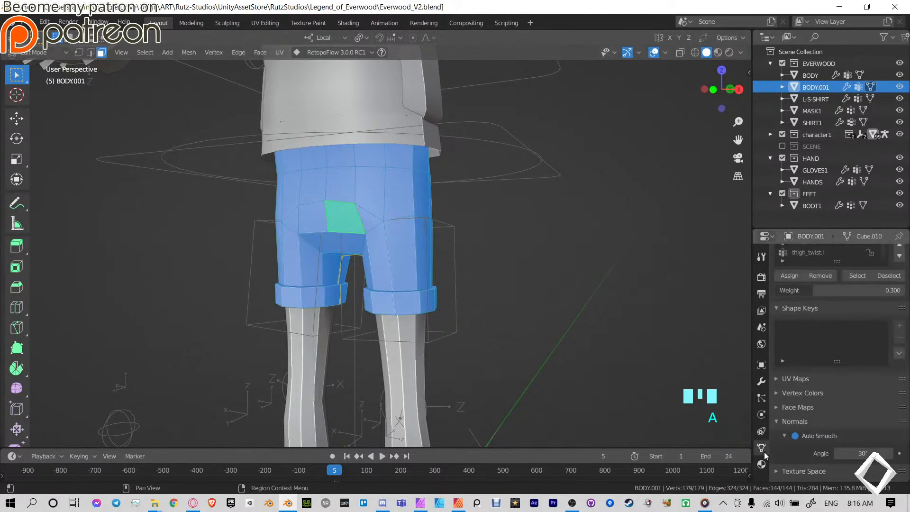
# Turn on the Vertex Group Weights overlay and deselect all of the shorts' faces.
pyautogui.click(654, 52)
pyautogui.click(654, 52)
pyautogui.click(665, 52)
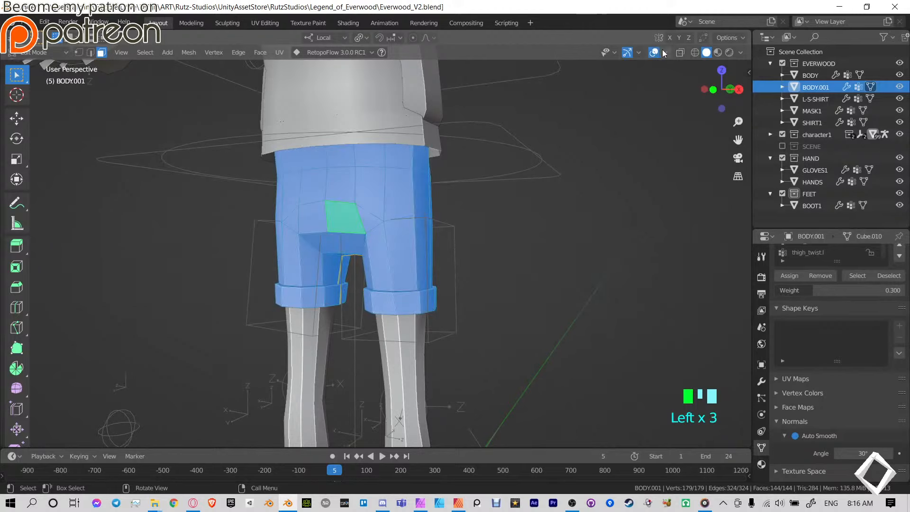
pyautogui.click(593, 388)
pyautogui.click(594, 388)
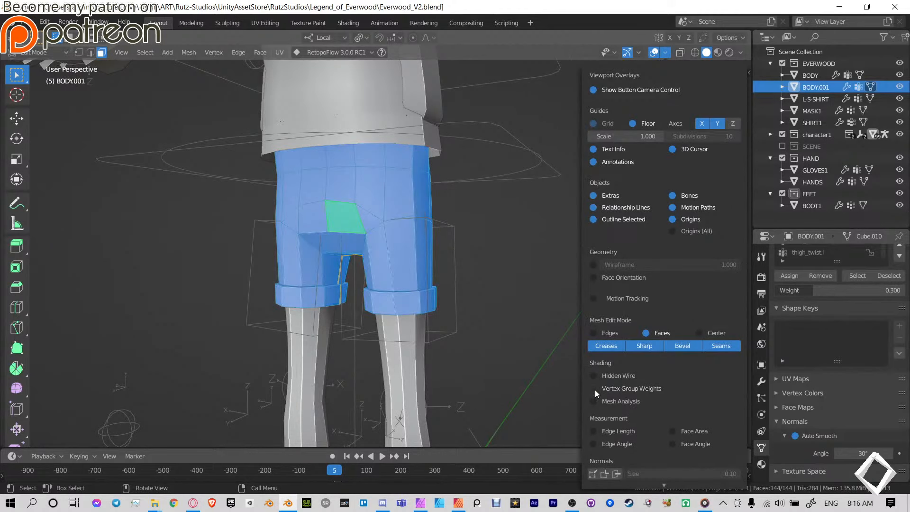
pyautogui.click(593, 389)
pyautogui.press('Tab')
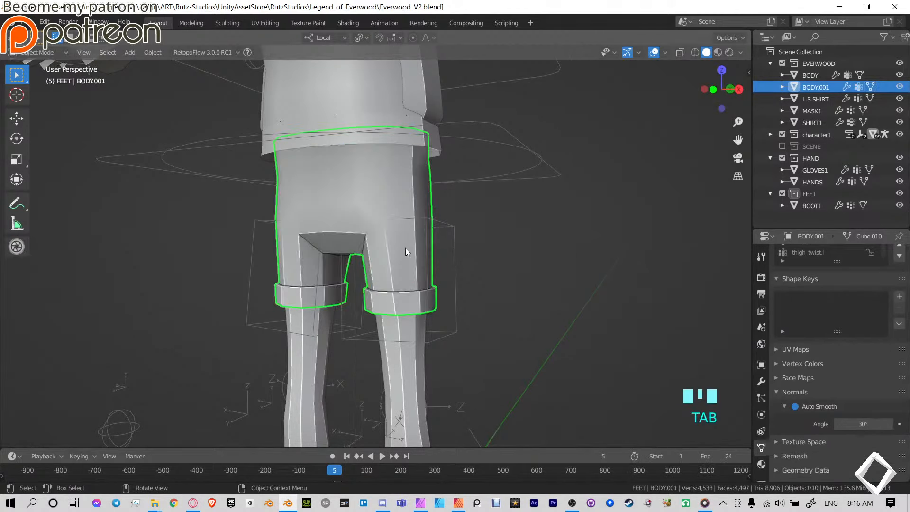
pyautogui.press('Tab')
pyautogui.hotkey('alt', 'a')
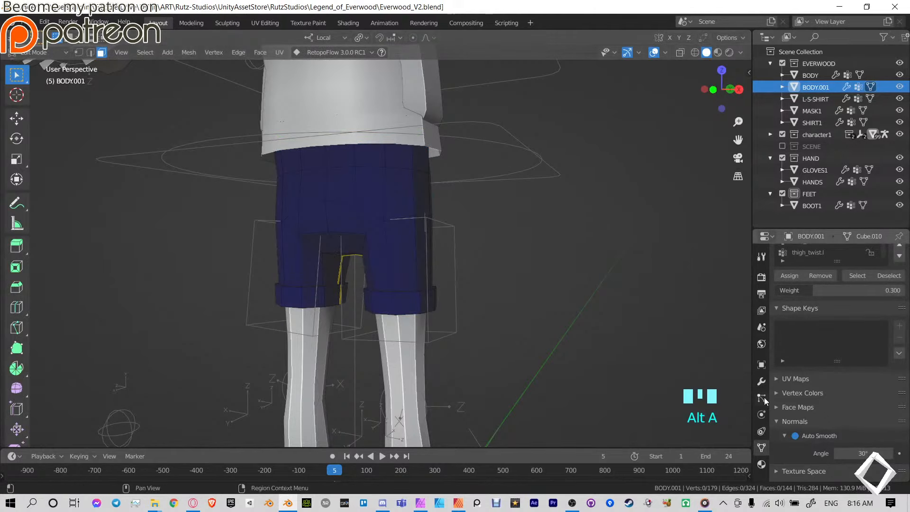
# Step through the shorts' vertex groups from root.x past the skull groups and back to thigh_stretch.r, examining each group's weights.
pyautogui.scroll(4, 833, 290)
pyautogui.click(818, 304)
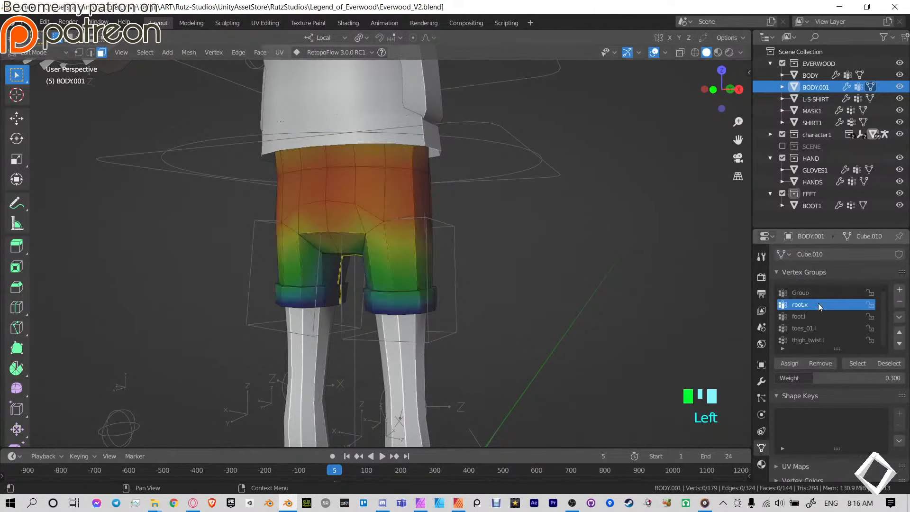
pyautogui.press('Down')
pyautogui.press('Down')
pyautogui.press('Down')
pyautogui.press('Down')
pyautogui.press('Down')
pyautogui.press('Down')
pyautogui.press('Down')
pyautogui.press('Down')
pyautogui.press('Down')
pyautogui.press('Down')
pyautogui.press('Down')
pyautogui.press('Down')
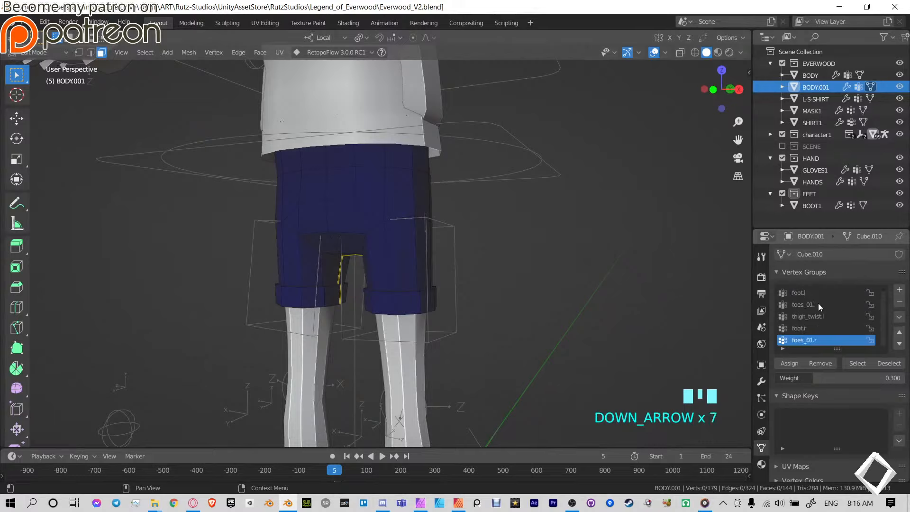
pyautogui.press('Down')
pyautogui.press('Down')
pyautogui.press('Down')
pyautogui.press('Down')
pyautogui.press('Down')
pyautogui.press('Down')
pyautogui.press('Down')
pyautogui.press('Down')
pyautogui.press('Down')
pyautogui.press('Down')
pyautogui.press('Down')
pyautogui.press('Down')
pyautogui.press('Down')
pyautogui.press('Down')
pyautogui.press('Down')
pyautogui.press('Down')
pyautogui.press('Down')
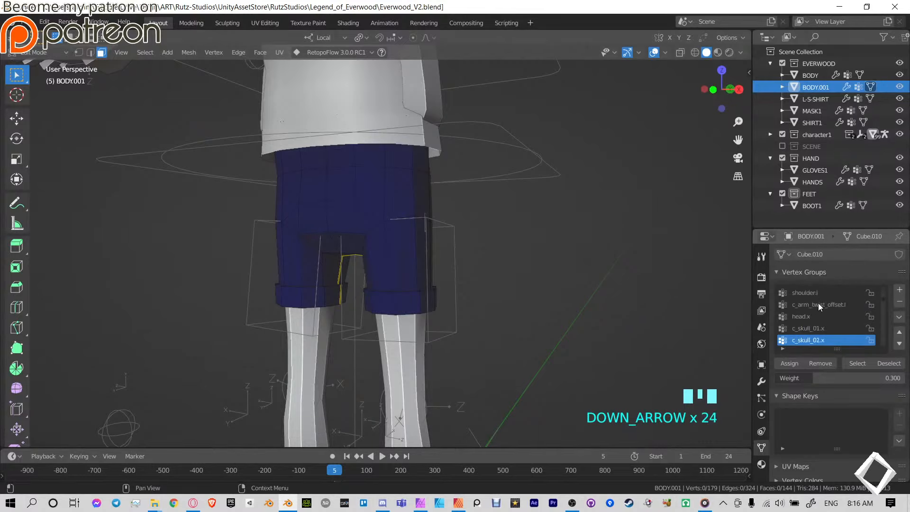
pyautogui.press('Down')
pyautogui.press('Down')
pyautogui.press('Down')
pyautogui.press('Down')
pyautogui.press('Down')
pyautogui.press('Down')
pyautogui.press('Down')
pyautogui.press('Down')
pyautogui.press('Up')
pyautogui.press('Up')
pyautogui.press('Up')
pyautogui.press('Up')
pyautogui.press('Up')
pyautogui.press('Up')
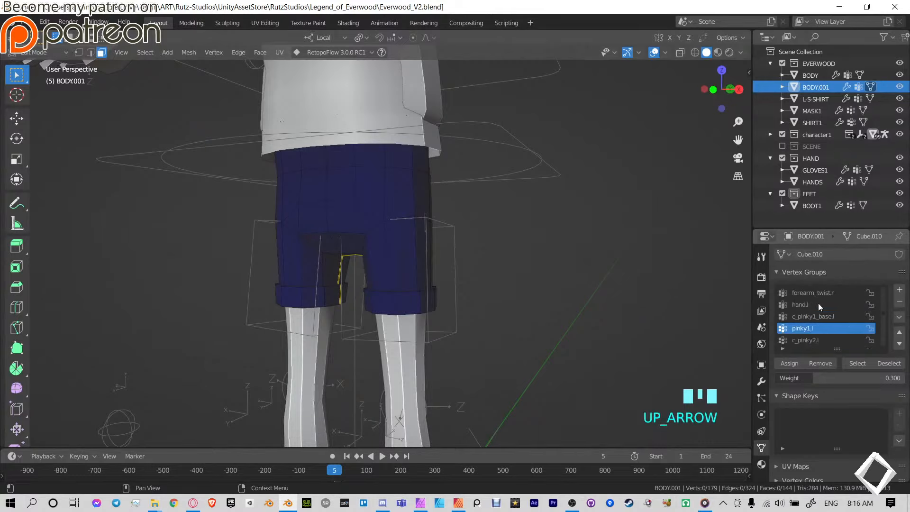
pyautogui.press('Up')
pyautogui.press('Up')
pyautogui.press('Up')
pyautogui.press('Up')
pyautogui.press('Up')
pyautogui.press('Up')
pyautogui.press('Up')
pyautogui.press('Up')
pyautogui.press('Up')
pyautogui.press('Up')
pyautogui.press('Up')
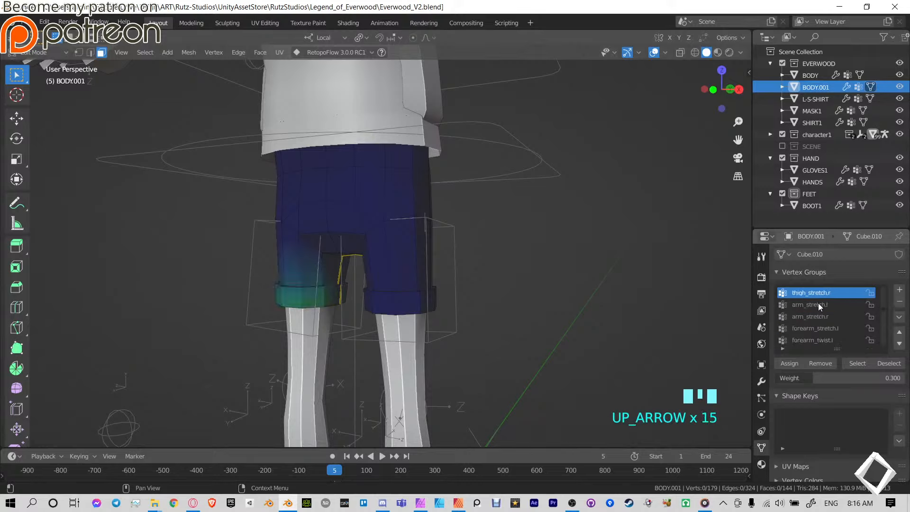
# Check the arm and finger vertex groups for any influence on the shorts, and return to the root.x group.
pyautogui.press('Down')
pyautogui.press('Down')
pyautogui.press('Down')
pyautogui.press('Down')
pyautogui.press('Down')
pyautogui.press('Down')
pyautogui.press('Down')
pyautogui.press('Down')
pyautogui.press('Down')
pyautogui.press('Down')
pyautogui.press('Down')
pyautogui.press('Down')
pyautogui.press('Down')
pyautogui.press('Down')
pyautogui.press('Down')
pyautogui.press('Down')
pyautogui.press('Down')
pyautogui.press('Down')
pyautogui.press('Down')
pyautogui.press('Down')
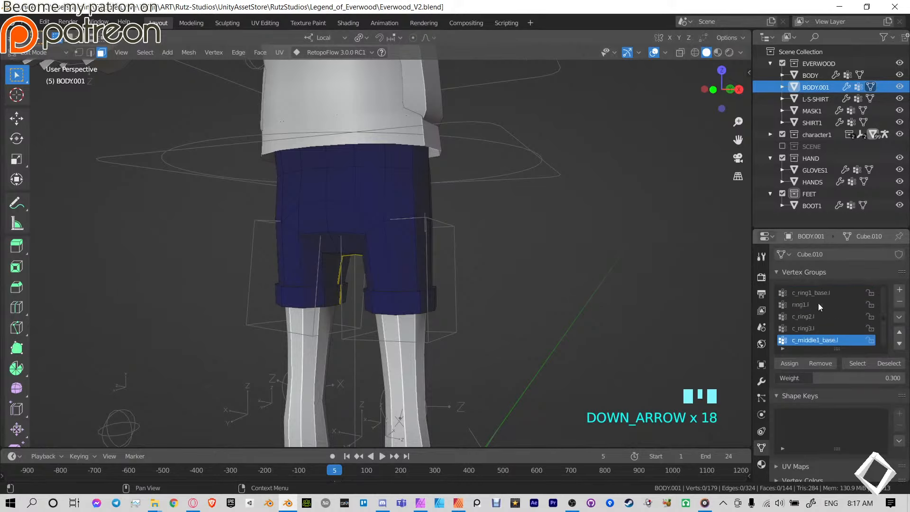
pyautogui.press('Down')
pyautogui.press('Down')
pyautogui.press('Down')
pyautogui.press('Down')
pyautogui.press('Down')
pyautogui.press('Down')
pyautogui.press('Down')
pyautogui.press('Down')
pyautogui.press('Down')
pyautogui.press('Down')
pyautogui.press('Down')
pyautogui.press('Down')
pyautogui.press('Down')
pyautogui.press('Down')
pyautogui.press('Down')
pyautogui.press('Up')
pyautogui.press('Up')
pyautogui.press('Up')
pyautogui.press('Up')
pyautogui.press('Up')
pyautogui.press('Up')
pyautogui.press('Up')
pyautogui.press('Up')
pyautogui.press('Up')
pyautogui.press('Up')
pyautogui.press('Up')
pyautogui.press('Up')
pyautogui.press('Up')
pyautogui.press('Up')
pyautogui.press('Up')
pyautogui.press('Up')
pyautogui.press('Up')
pyautogui.press('Up')
pyautogui.press('Up')
pyautogui.press('Up')
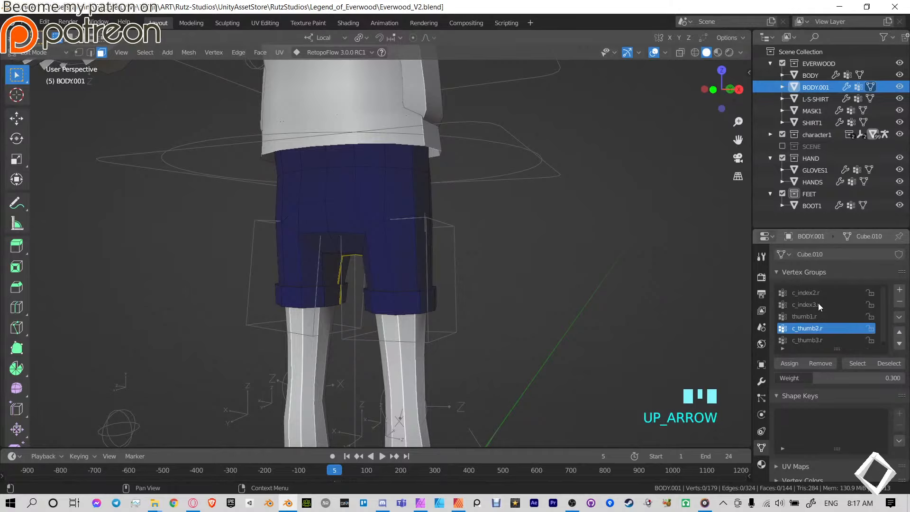
pyautogui.press('Up')
pyautogui.press('Up')
pyautogui.press('Up')
pyautogui.press('Up')
pyautogui.press('Up')
pyautogui.press('Up')
pyautogui.press('Up')
pyautogui.press('Up')
pyautogui.press('Up')
pyautogui.press('Up')
pyautogui.press('Up')
pyautogui.press('Up')
pyautogui.press('Up')
pyautogui.press('Up')
pyautogui.press('Up')
pyautogui.press('Up')
pyautogui.press('Up')
pyautogui.press('Up')
pyautogui.press('Up')
pyautogui.press('Up')
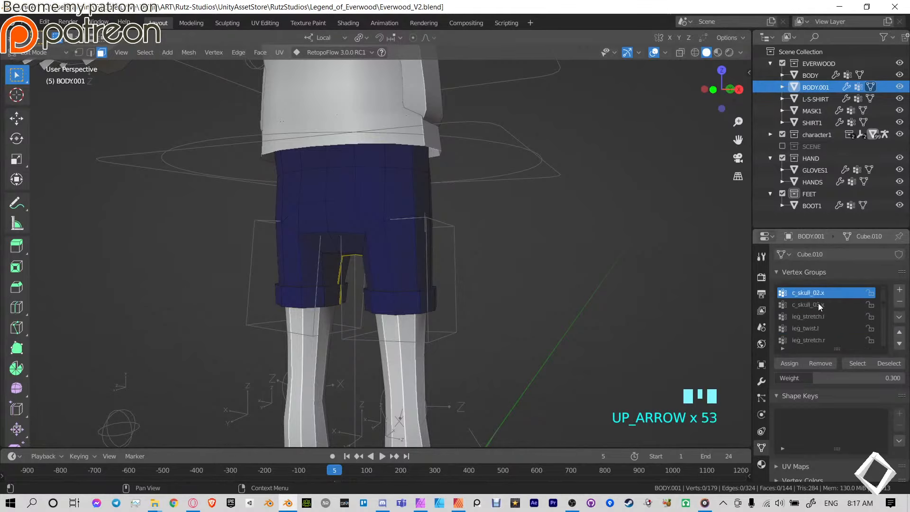
pyautogui.press('Up')
pyautogui.press('Up')
pyautogui.press('Up')
pyautogui.press('Up')
pyautogui.press('Up')
pyautogui.press('Up')
pyautogui.press('Up')
pyautogui.press('Up')
pyautogui.press('Up')
pyautogui.press('Up')
pyautogui.press('Down')
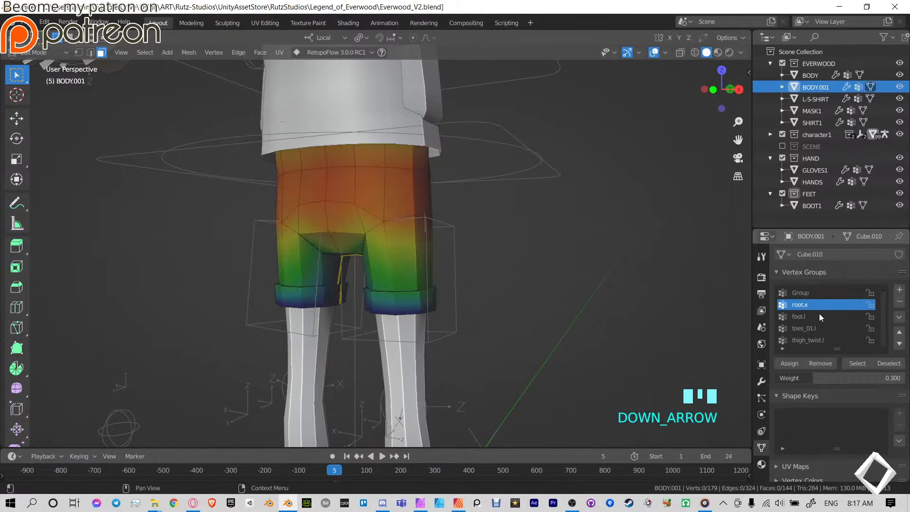
# Examine how the root.x weights spread over the shorts from the side and the front.
pyautogui.moveTo(332, 237); pyautogui.dragTo(561, 317, button='middle')
pyautogui.scroll(-2, 389, 242)
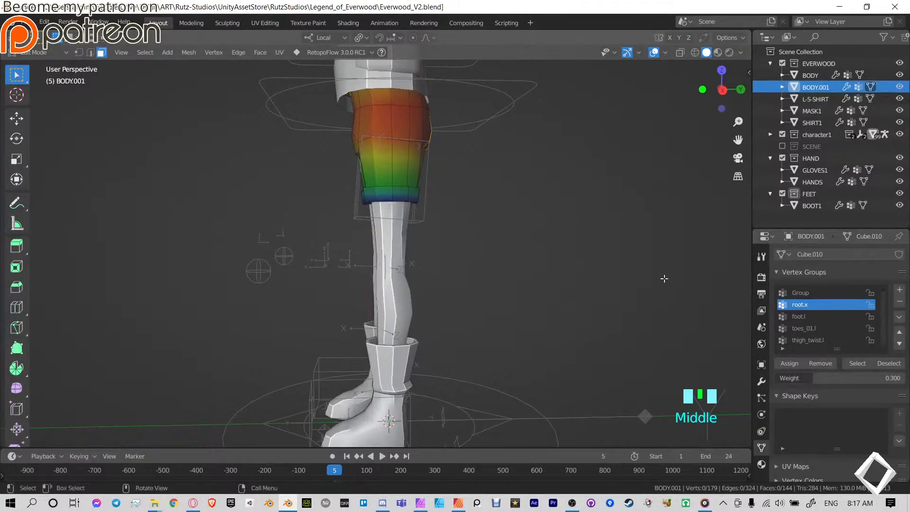
pyautogui.keyDown('shift'); pyautogui.moveTo(385, 188); pyautogui.dragTo(385, 273, button='middle'); pyautogui.keyUp('shift')
pyautogui.scroll(6, 359, 236)
pyautogui.scroll(-1, 395, 343)
pyautogui.scroll(-3, 395, 344)
pyautogui.keyDown('shift'); pyautogui.moveTo(395, 344); pyautogui.dragTo(492, 258, button='middle'); pyautogui.keyUp('shift')
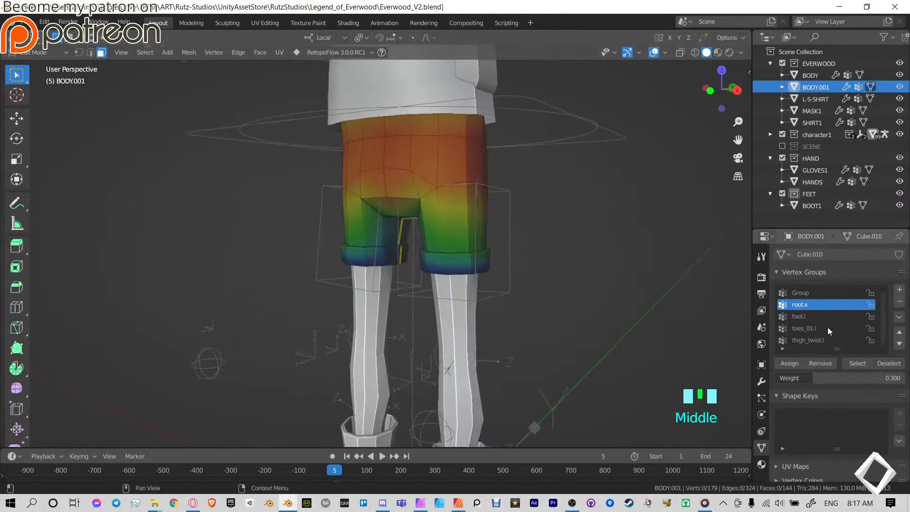
# Show the thigh_twist.l vertex group and examine its weights on the shorts in relation to the legs.
pyautogui.click(827, 315)
pyautogui.press('Down')
pyautogui.press('Down')
pyautogui.press('Down')
pyautogui.press('Down')
pyautogui.press('Up')
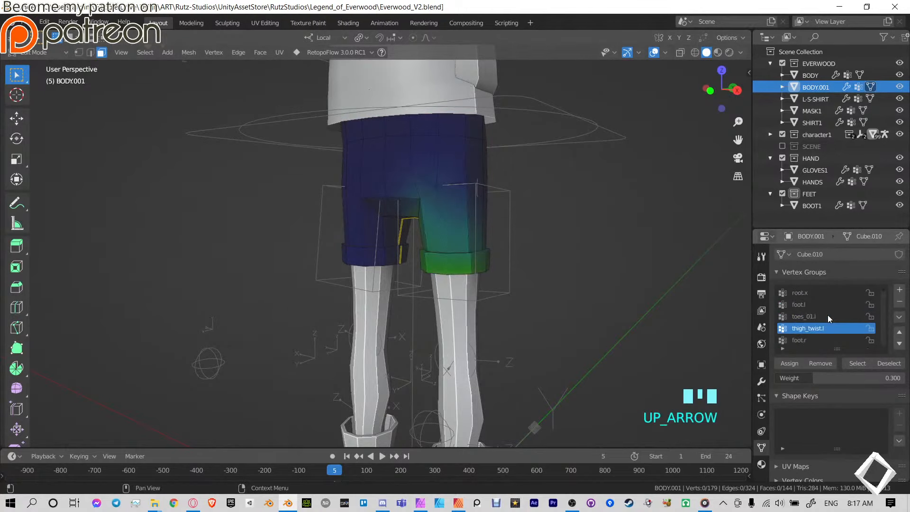
pyautogui.moveTo(429, 232); pyautogui.dragTo(469, 285, button='middle')
pyautogui.scroll(-5, 482, 342)
pyautogui.keyDown('shift'); pyautogui.moveTo(481, 342); pyautogui.dragTo(479, 274, button='middle'); pyautogui.keyUp('shift')
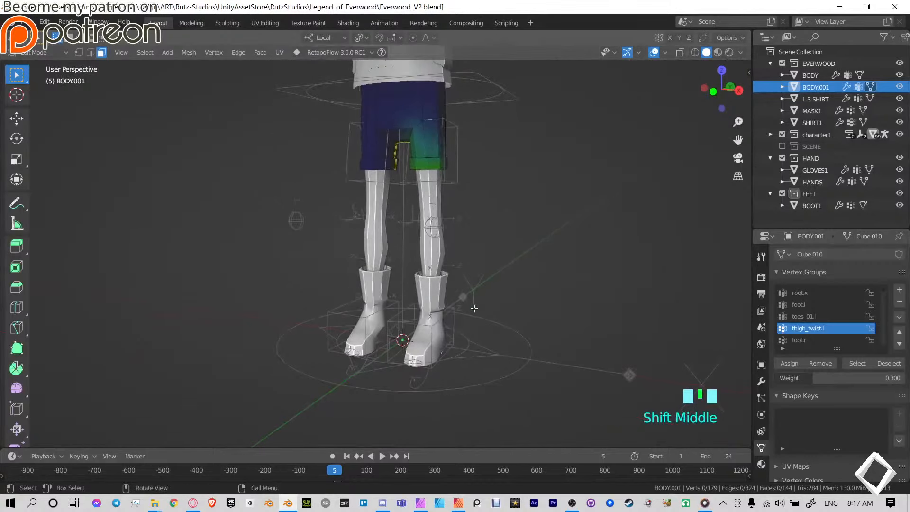
# Bind the BODY.001 shorts to the rig with Auto-Rig Pro, keeping Split Parts and Preserve Volume enabled.
pyautogui.hotkey('ctrl', 'Tab')
pyautogui.click(458, 318)
pyautogui.keyDown('shift'); pyautogui.moveTo(450, 136); pyautogui.dragTo(419, 224, button='middle'); pyautogui.keyUp('shift')
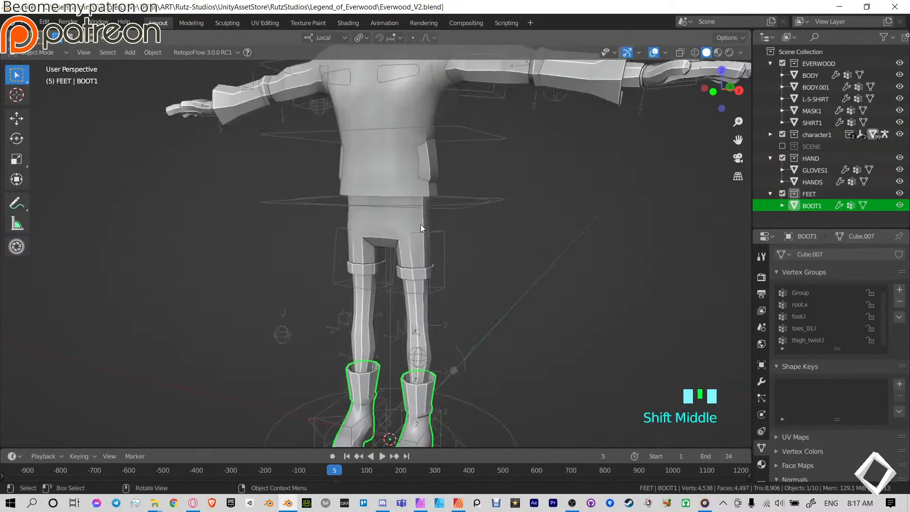
pyautogui.click(434, 224)
pyautogui.keyDown('shift'); pyautogui.click(442, 234); pyautogui.keyUp('shift')
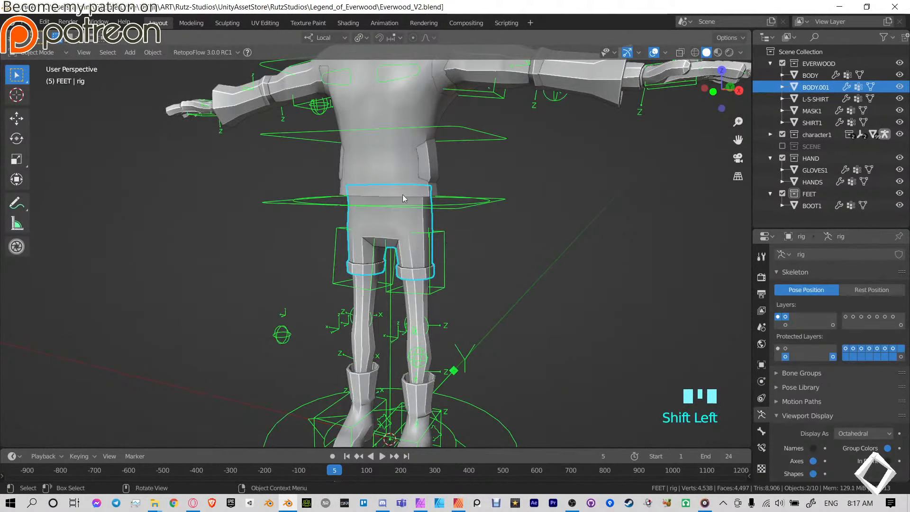
pyautogui.press('n')
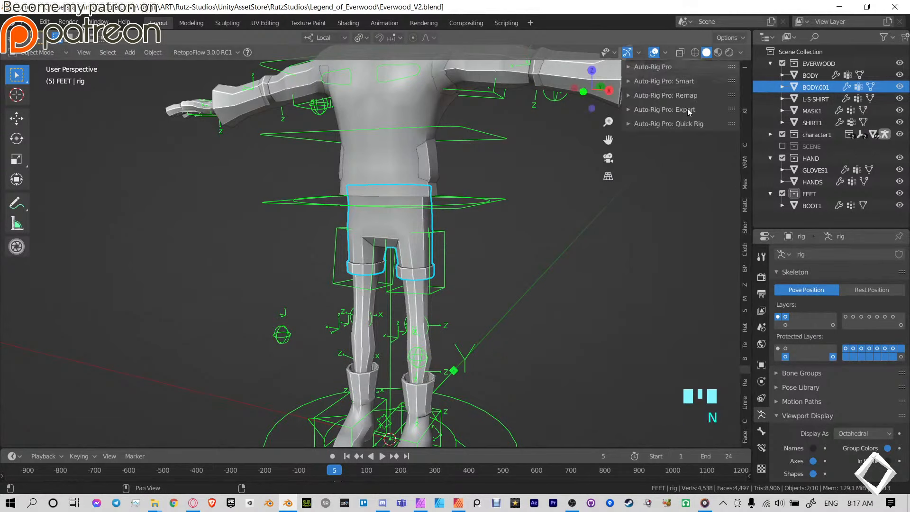
pyautogui.click(659, 67)
pyautogui.click(679, 84)
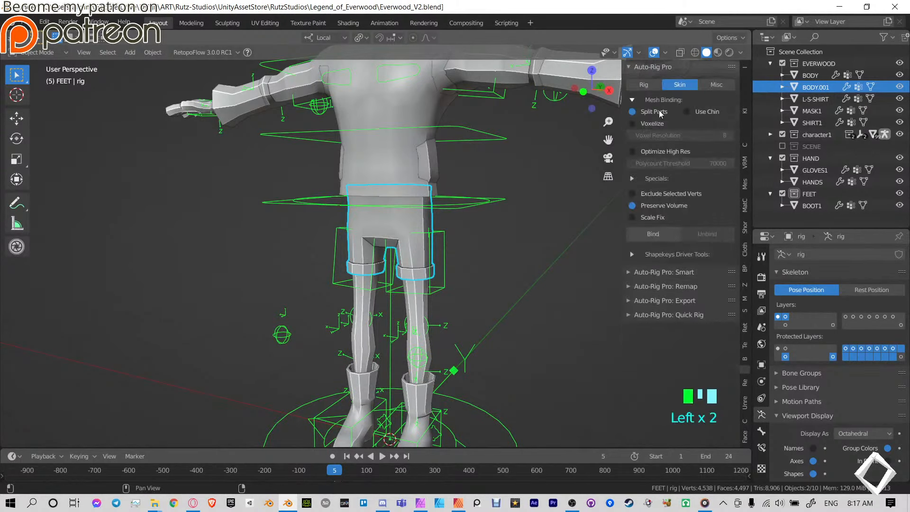
pyautogui.click(666, 237)
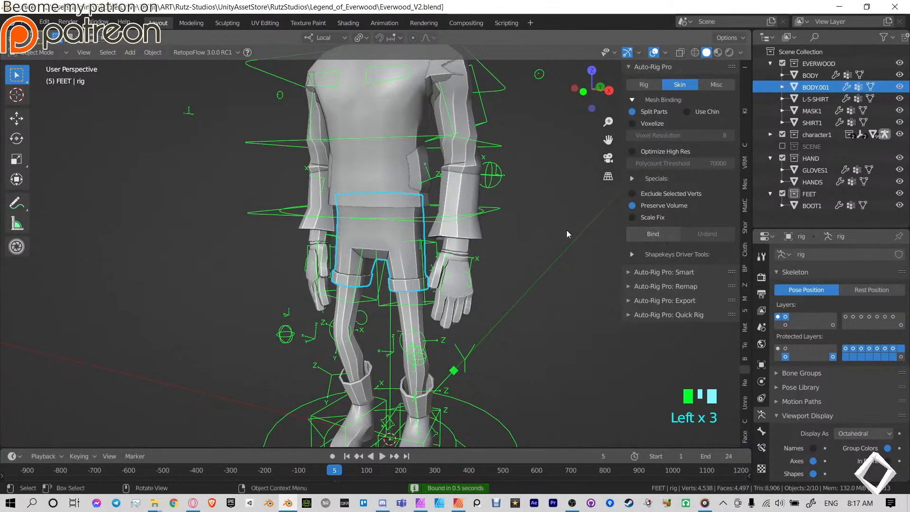
# Pose the rig by moving the left foot control about -0.32, -0.51 and 0.5 m in XYZ to test the shorts' deformation.
pyautogui.moveTo(567, 234); pyautogui.dragTo(429, 282, button='middle')
pyautogui.hotkey('ctrl', 'Tab')
pyautogui.hotkey('ctrl', 'Tab')
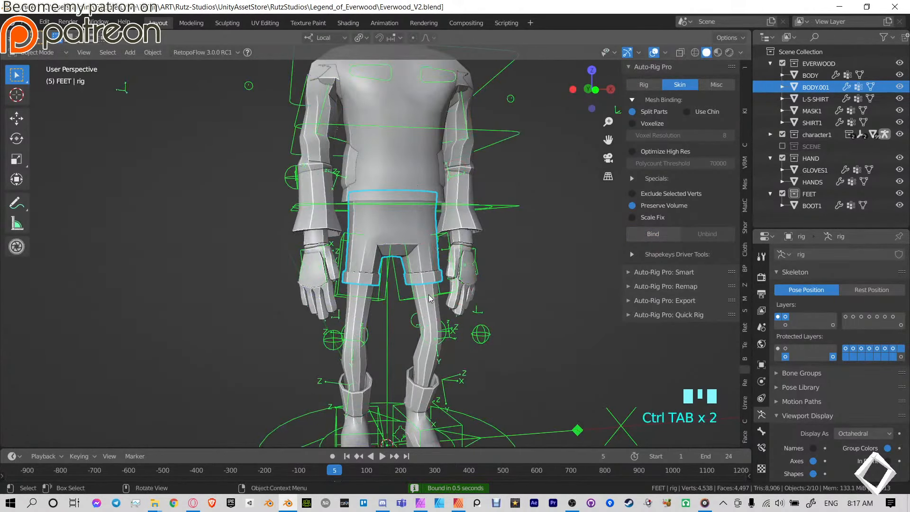
pyautogui.click(429, 298)
pyautogui.keyDown('shift'); pyautogui.moveTo(492, 260); pyautogui.dragTo(473, 161, button='middle'); pyautogui.keyUp('shift')
pyautogui.click(433, 331)
pyautogui.hotkey('ctrl', 'Tab')
pyautogui.click(433, 331)
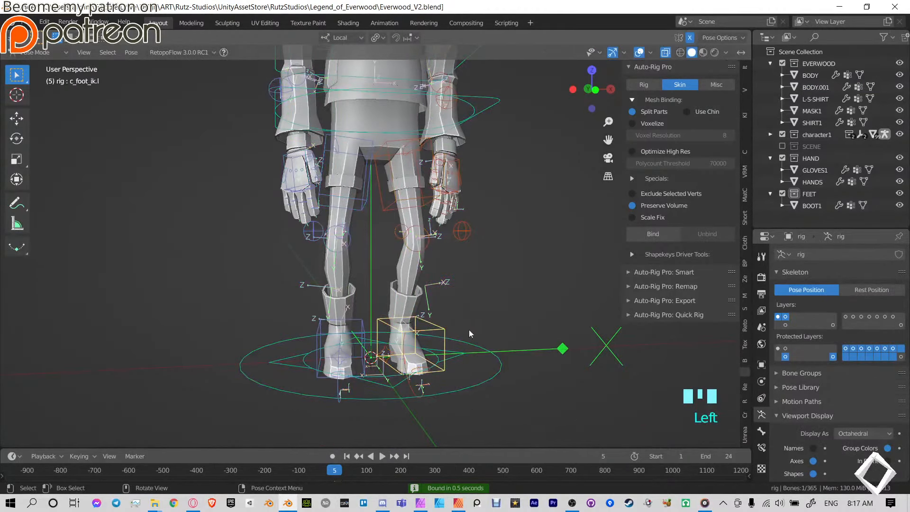
pyautogui.press('g')
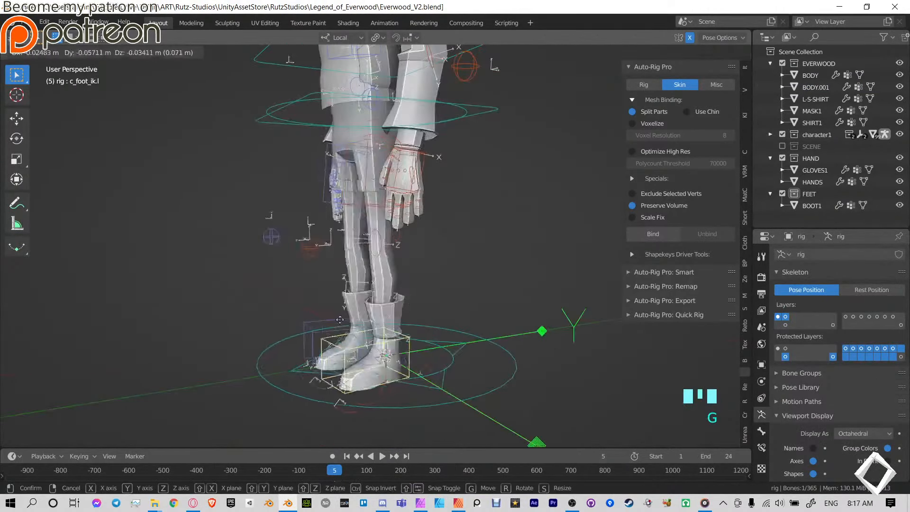
pyautogui.click(238, 194)
pyautogui.moveTo(378, 190); pyautogui.dragTo(480, 216, button='middle')
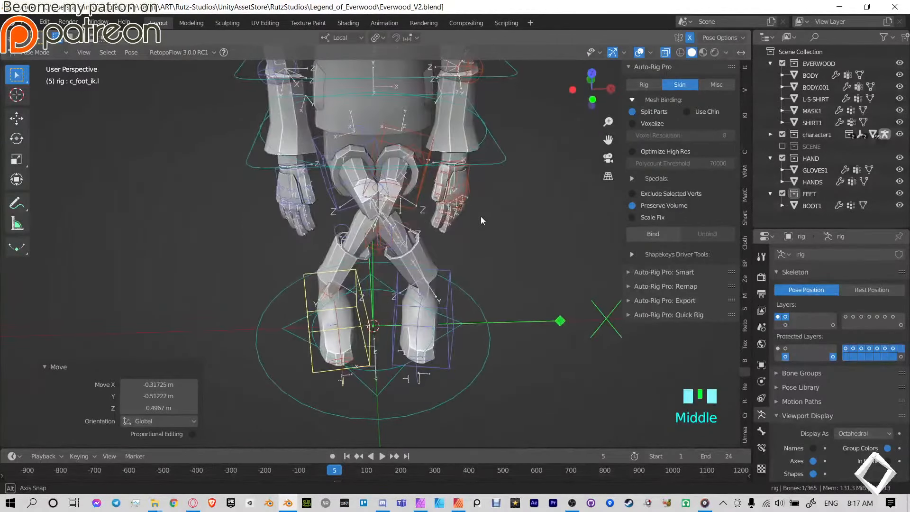
# Clear the location of all the rig's bones to reset the test pose.
pyautogui.hotkey('alt', 'g')
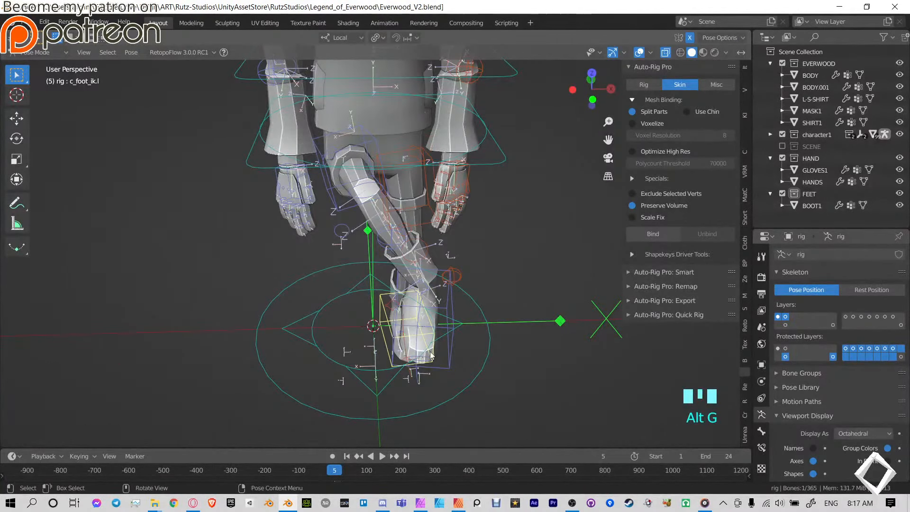
pyautogui.press('a')
pyautogui.hotkey('alt', 'g')
# Raise the left foot control to test the shorts with bent knees, and save the file.
pyautogui.click(428, 314)
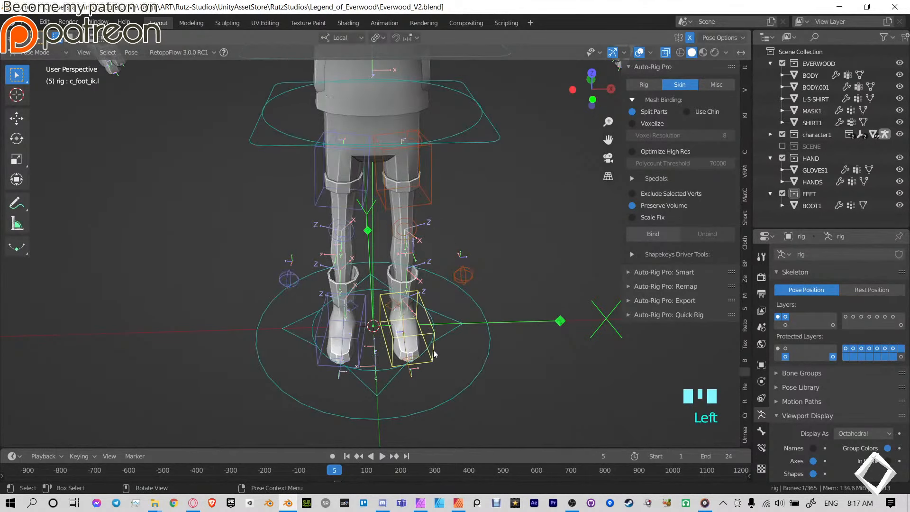
pyautogui.moveTo(433, 353); pyautogui.dragTo(431, 315, button='middle')
pyautogui.press('g')
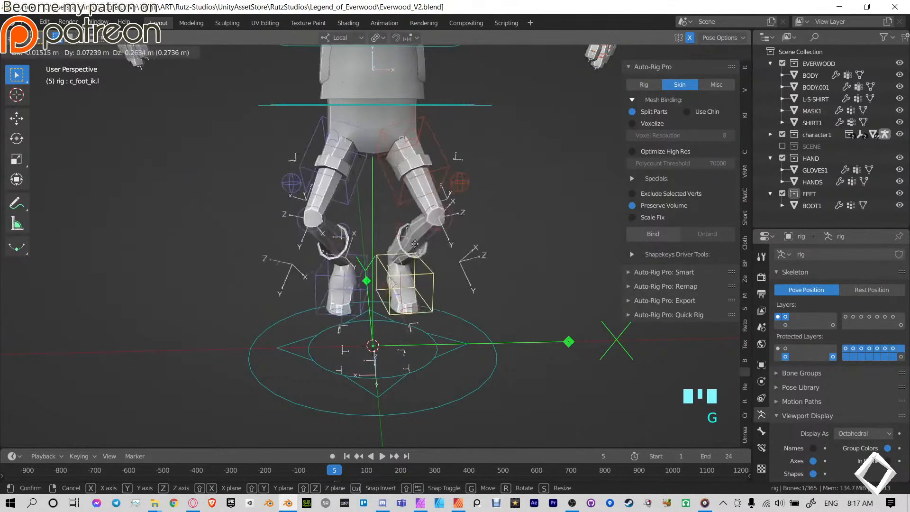
pyautogui.click(430, 307)
pyautogui.moveTo(430, 307); pyautogui.dragTo(419, 275, button='middle')
pyautogui.hotkey('ctrl', 's')
# Clear the location of every pose bone again, return the rig to Object Mode and save the file.
pyautogui.hotkey('ctrl', 'Tab')
pyautogui.click(468, 261)
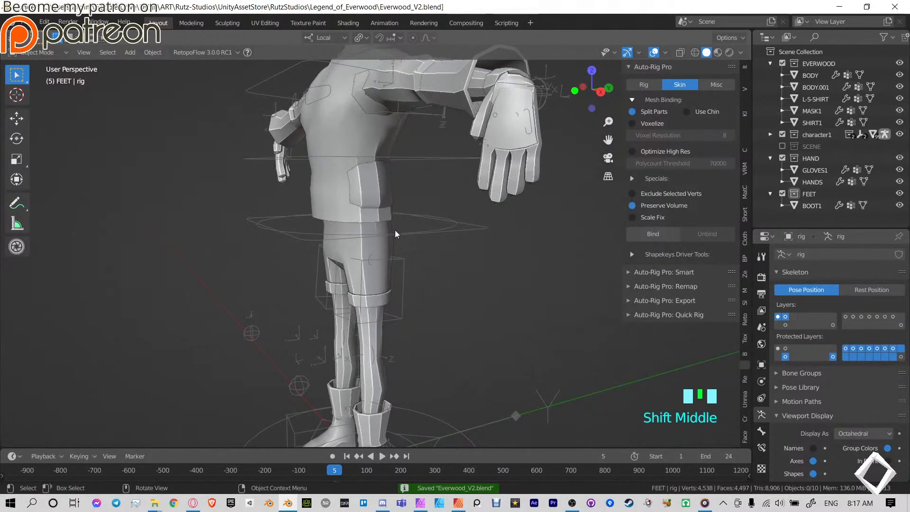
pyautogui.press('Tab')
pyautogui.press('Tab')
pyautogui.hotkey('ctrl', 'Tab')
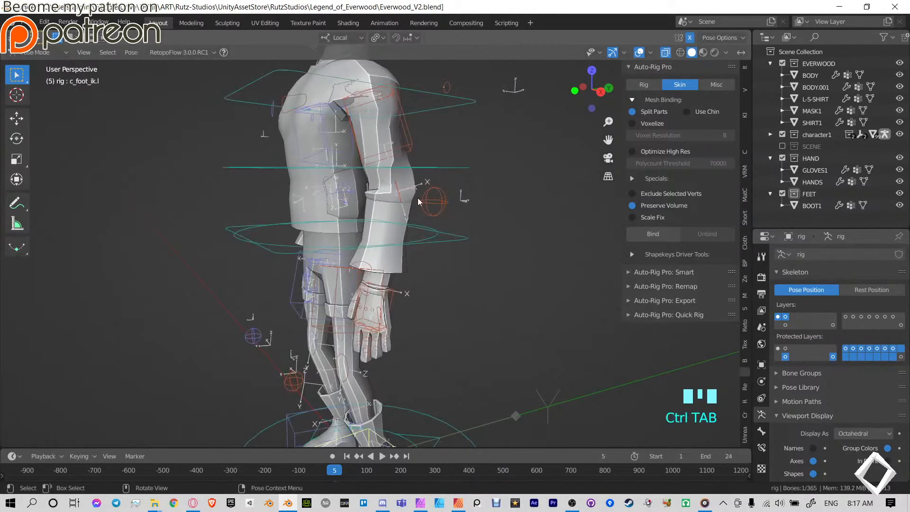
pyautogui.press('a')
pyautogui.hotkey('alt', 'g')
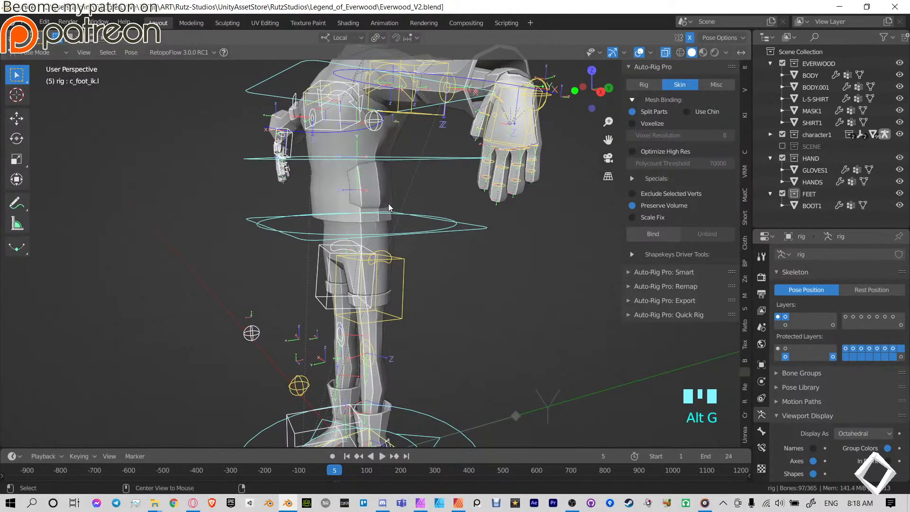
pyautogui.scroll(-4, 388, 203)
pyautogui.hotkey('ctrl', 'Tab')
pyautogui.hotkey('ctrl', 's')
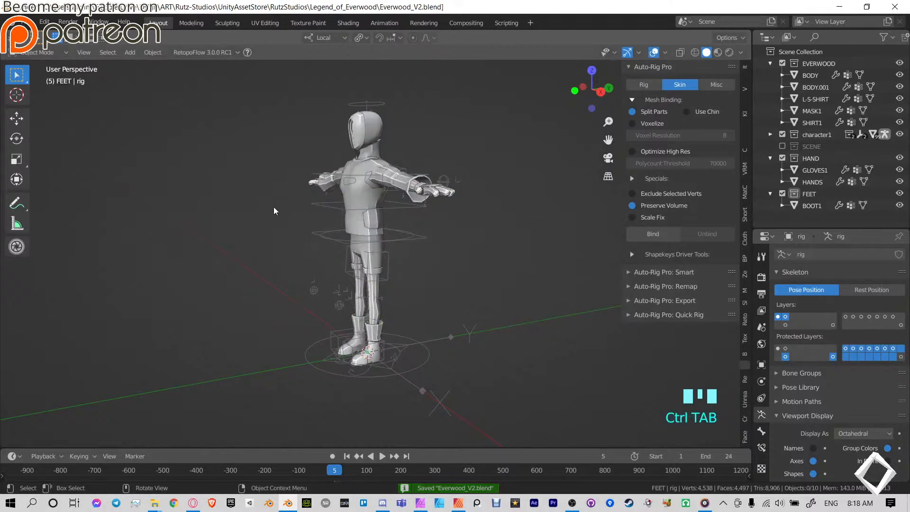
# Try moving the root master control in Pose Mode to test how the clothing follows the hips.
pyautogui.moveTo(274, 208); pyautogui.dragTo(417, 212, button='middle')
pyautogui.scroll(3, 462, 252)
pyautogui.hotkey('ctrl', 'Tab')
pyautogui.click(470, 245)
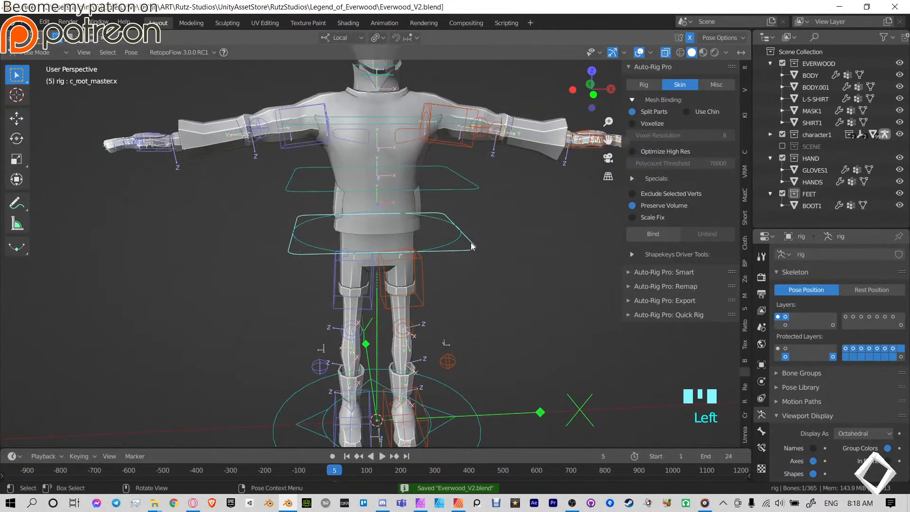
pyautogui.press('g')
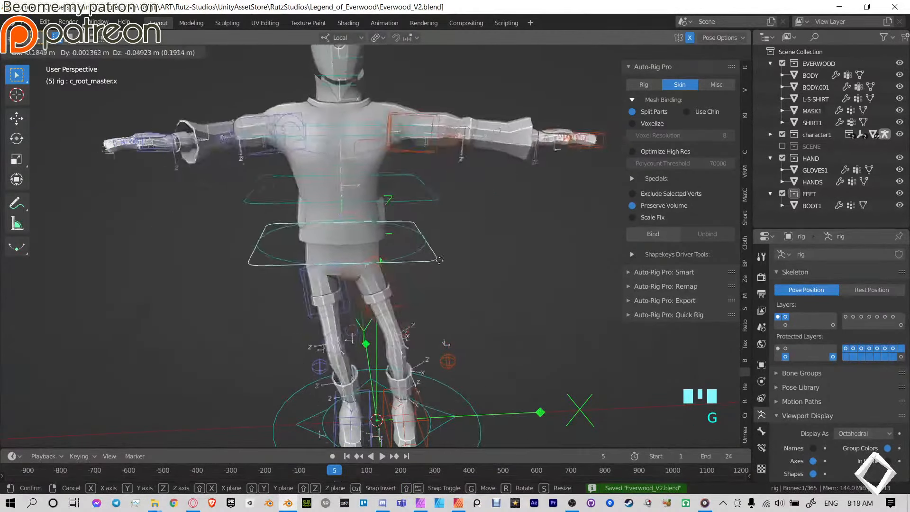
pyautogui.rightClick(439, 259)
# Lower the left hand control about 0.56 m beside the body and rotate it about 80° in view.
pyautogui.click(583, 140)
pyautogui.press('g')
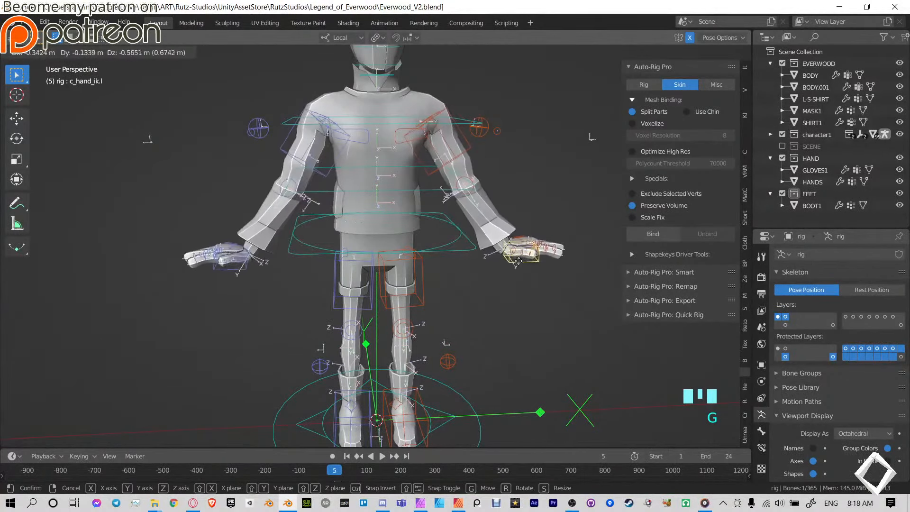
pyautogui.click(518, 260)
pyautogui.moveTo(516, 220); pyautogui.dragTo(526, 237, button='middle')
pyautogui.press('r')
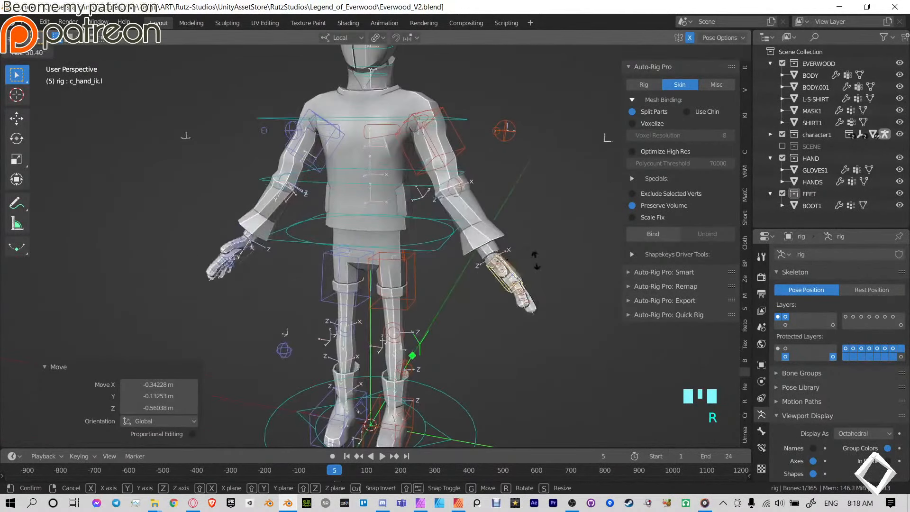
pyautogui.click(527, 276)
pyautogui.press('r')
pyautogui.press('z')
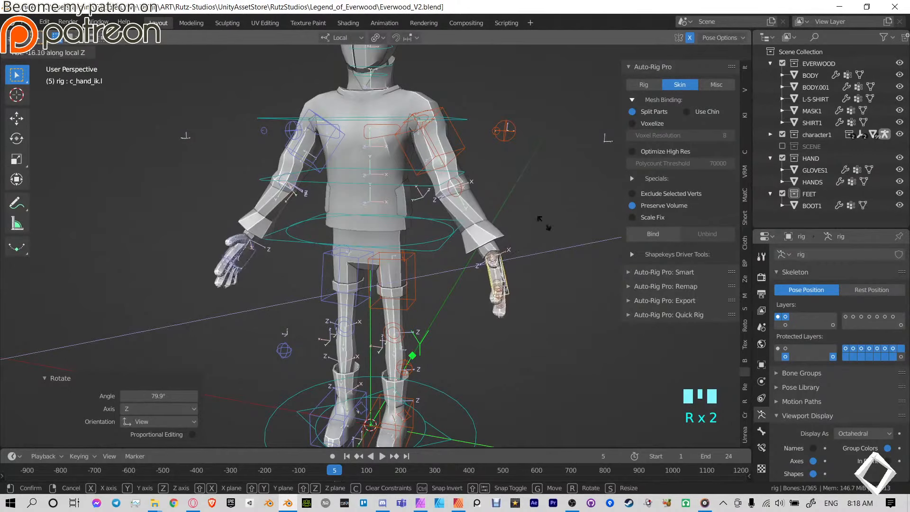
pyautogui.rightClick(540, 223)
# Move the left hand control forward and up so the elbow bends in front of the torso.
pyautogui.moveTo(531, 223); pyautogui.dragTo(483, 228, button='middle')
pyautogui.press('g')
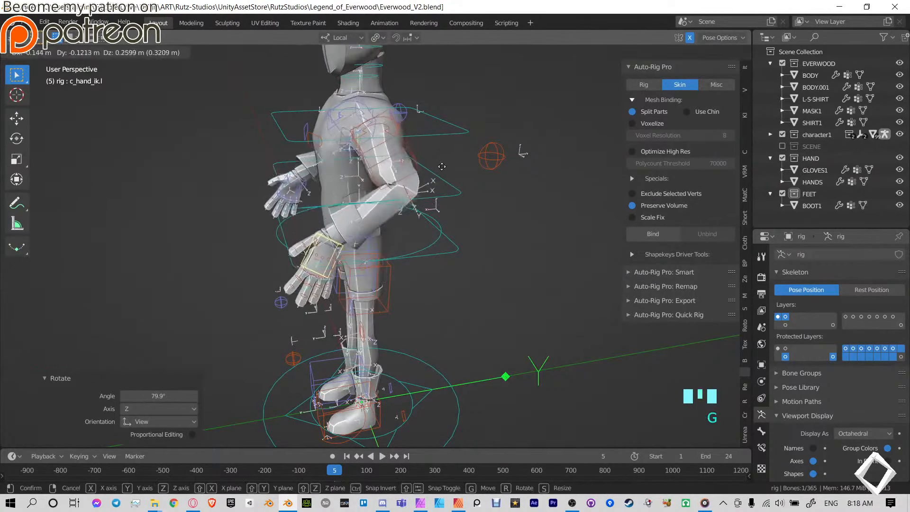
pyautogui.click(393, 164)
# Move the left arm pole down behind the elbow, about -0.38 m in Y and -0.35 m in Z, and shift it sideways.
pyautogui.click(500, 165)
pyautogui.moveTo(499, 198); pyautogui.dragTo(501, 185, button='middle')
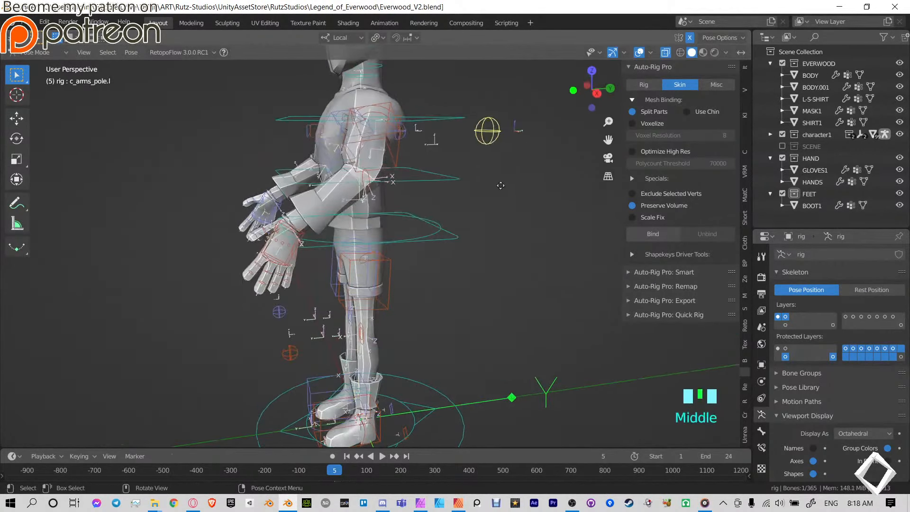
pyautogui.press('g')
pyautogui.click(431, 263)
pyautogui.moveTo(431, 262); pyautogui.dragTo(407, 246, button='middle')
pyautogui.press('g')
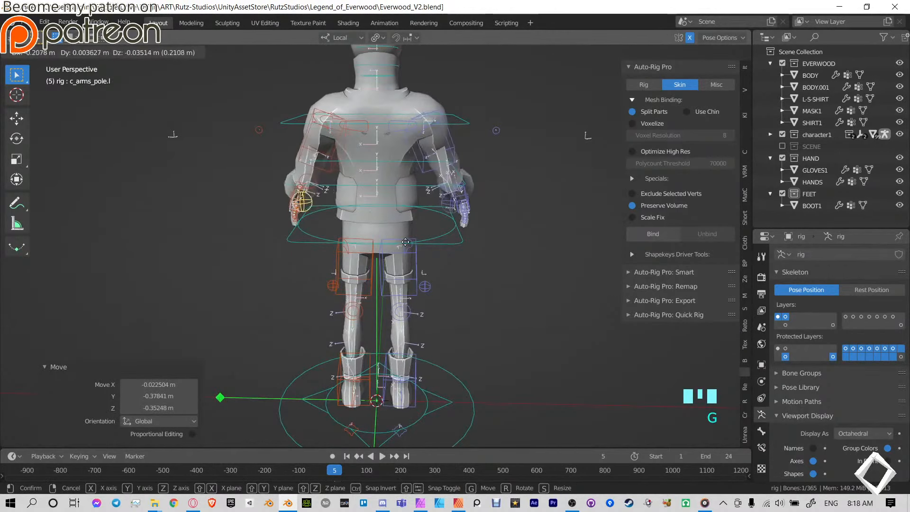
pyautogui.click(405, 242)
# Rotate the left hand control about 55° in side view and about 86° around its local Y axis.
pyautogui.moveTo(332, 209); pyautogui.dragTo(384, 237, button='middle')
pyautogui.click(378, 257)
pyautogui.moveTo(440, 258); pyautogui.dragTo(259, 239, button='middle')
pyautogui.click(257, 239)
pyautogui.press('r')
pyautogui.click(299, 235)
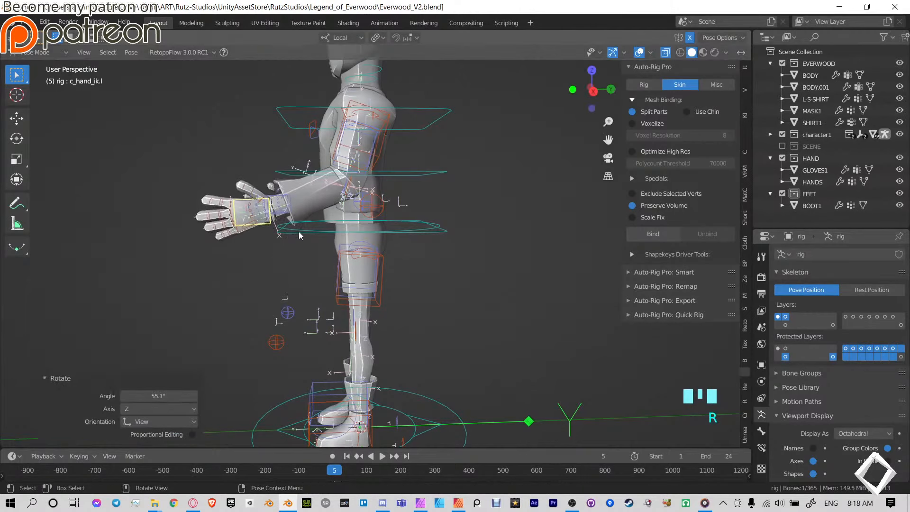
pyautogui.press('r')
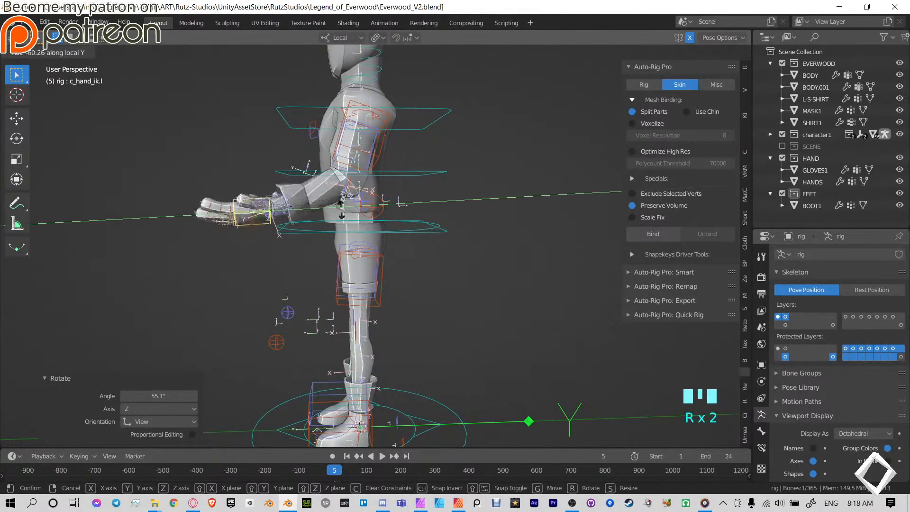
pyautogui.click(201, 172)
pyautogui.moveTo(200, 172); pyautogui.dragTo(463, 206, button='middle')
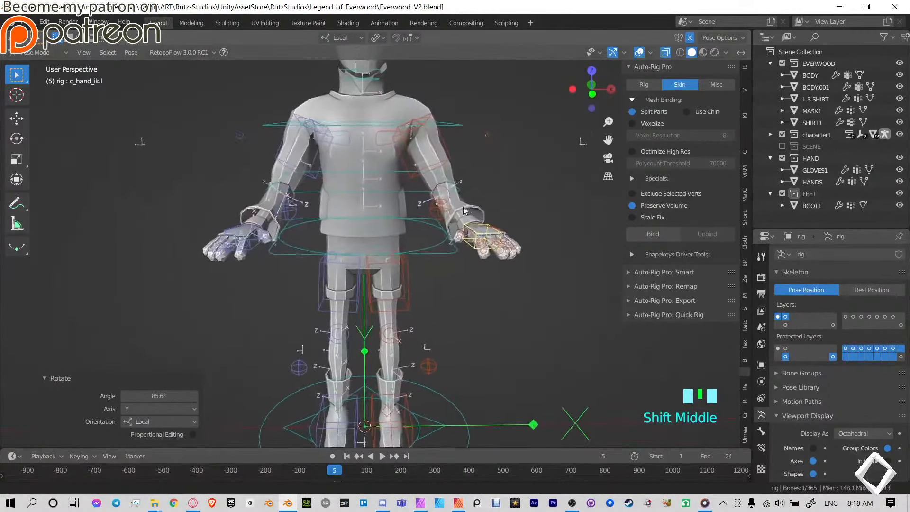
# Return to Object Mode and show the character in Material Preview shading with the overlays hidden.
pyautogui.hotkey('ctrl', 'Tab')
pyautogui.click(717, 52)
pyautogui.moveTo(403, 213)
pyautogui.mouseDown(button='middle')
pyautogui.moveTo(528, 158)
pyautogui.moveTo(503, 218)
pyautogui.moveTo(535, 169)
pyautogui.moveTo(511, 183)
pyautogui.mouseUp(button='middle')
pyautogui.click(654, 52)
# Try moving the SHIRT1 and L-S-SHIRT meshes off the body one after the other to inspect the clothing layers.
pyautogui.click(390, 208)
pyautogui.press('g')
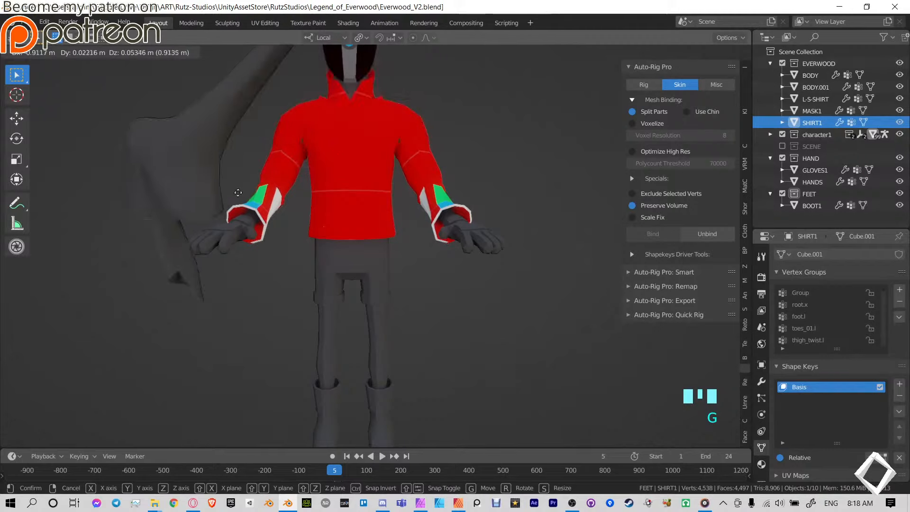
pyautogui.rightClick(572, 100)
pyautogui.click(354, 164)
pyautogui.press('g')
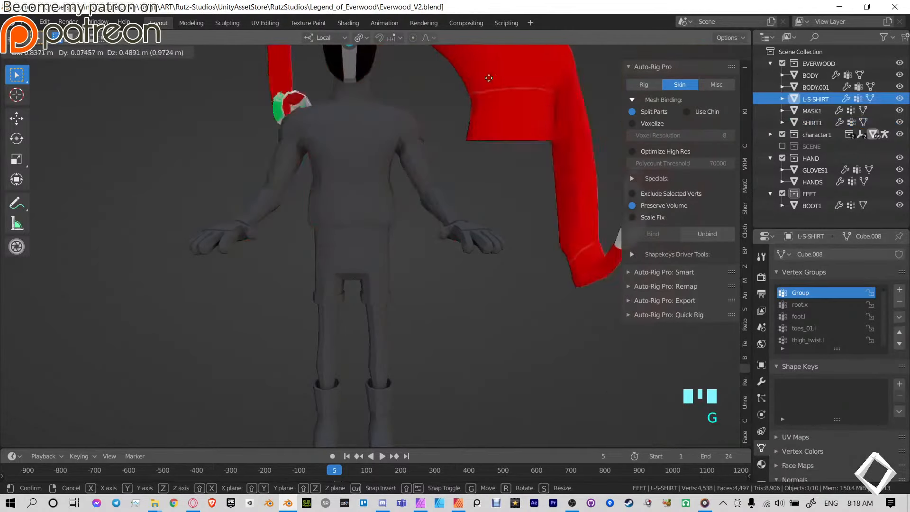
pyautogui.rightClick(473, 106)
# Try moving the BODY mesh out from under the clothing to inspect it separately.
pyautogui.click(339, 164)
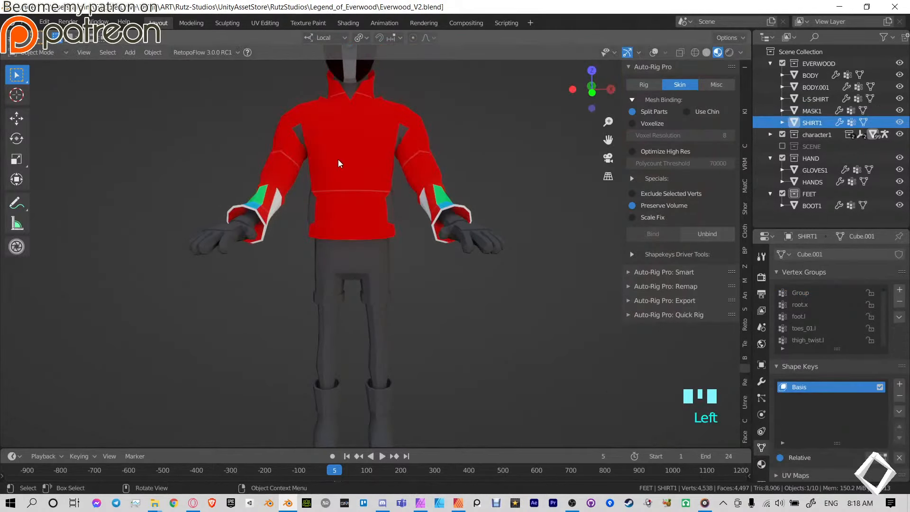
pyautogui.click(338, 164)
pyautogui.click(338, 163)
pyautogui.press('g')
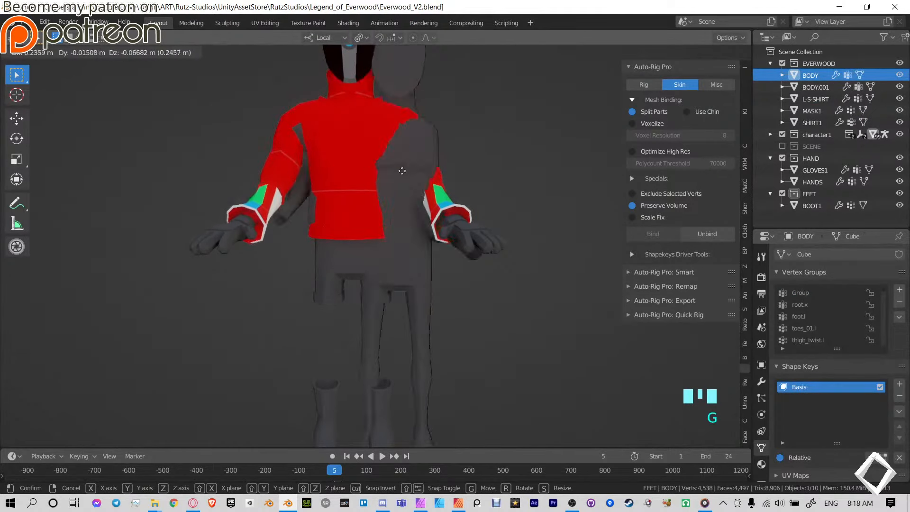
pyautogui.rightClick(349, 146)
# Save the file with the whole posed character in view.
pyautogui.scroll(-3, 345, 144)
pyautogui.moveTo(345, 146)
pyautogui.mouseDown(button='middle')
pyautogui.moveTo(343, 179)
pyautogui.moveTo(201, 154)
pyautogui.moveTo(457, 134)
pyautogui.moveTo(353, 141)
pyautogui.mouseUp(button='middle')
pyautogui.hotkey('ctrl', 's')
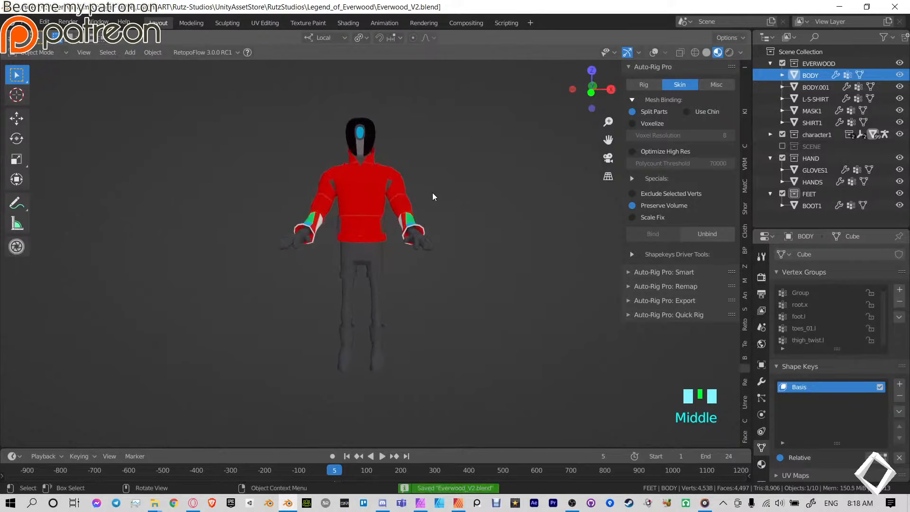